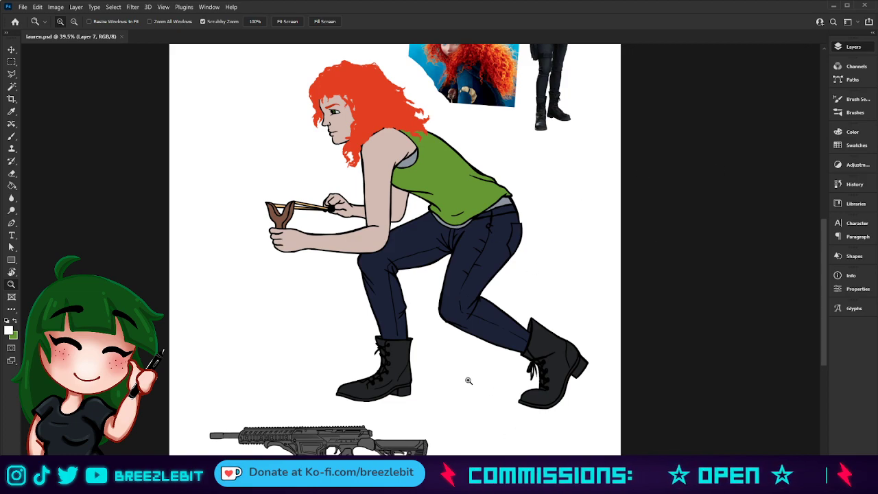
Step: Examine the coloured figure from hair to boots, the reference pictures and the rifle below the figure
{"action": "left_click_drag", "start_coordinate": [471, 381], "coordinate": [488, 381]}
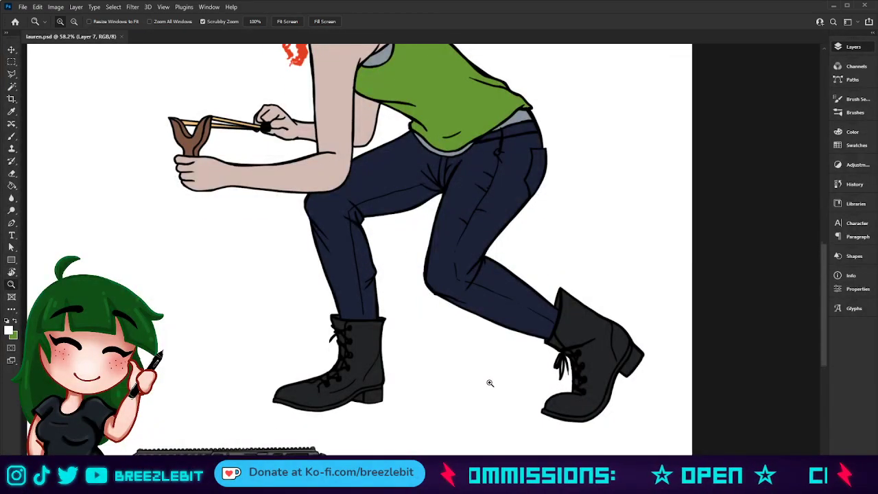
{"action": "scroll", "coordinate": [489, 385], "scroll_direction": "up", "scroll_amount": 3}
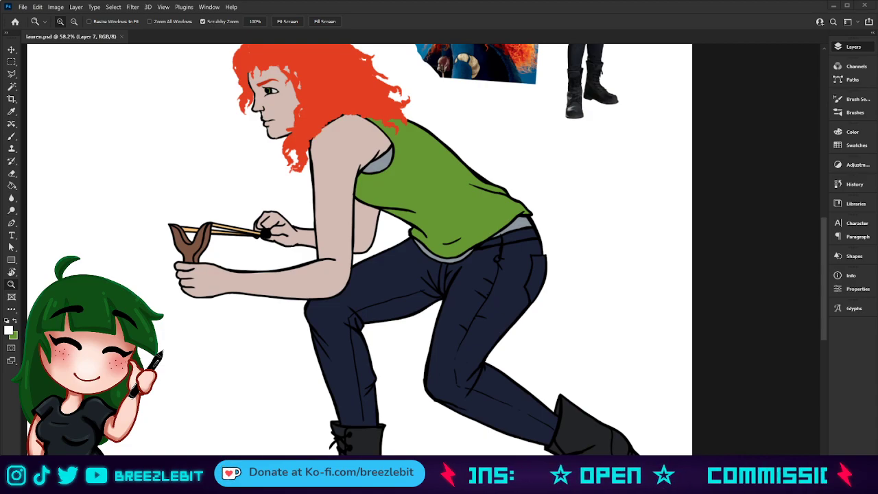
{"action": "mouse_move", "coordinate": [458, 288]}
{"action": "left_mouse_down"}
{"action": "mouse_move", "coordinate": [434, 291]}
{"action": "mouse_move", "coordinate": [441, 290]}
{"action": "left_mouse_up"}
{"action": "scroll", "coordinate": [435, 239], "scroll_direction": "up", "scroll_amount": 2}
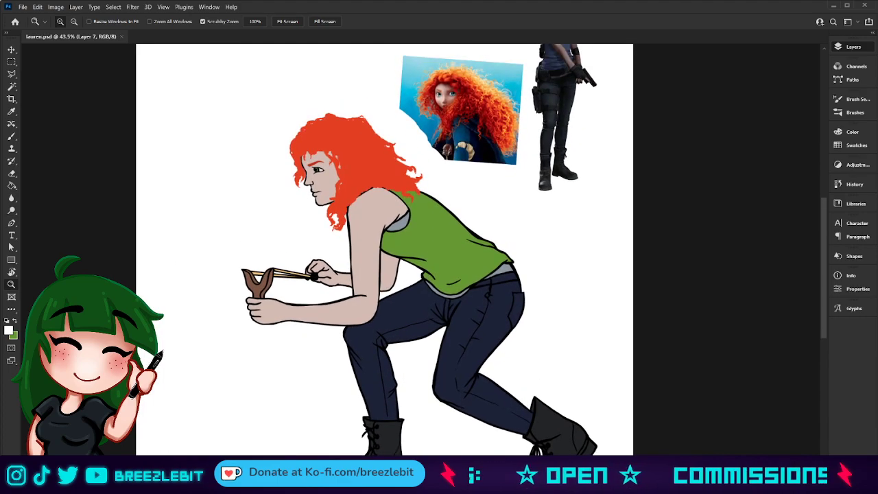
{"action": "left_click_drag", "start_coordinate": [444, 109], "coordinate": [470, 115]}
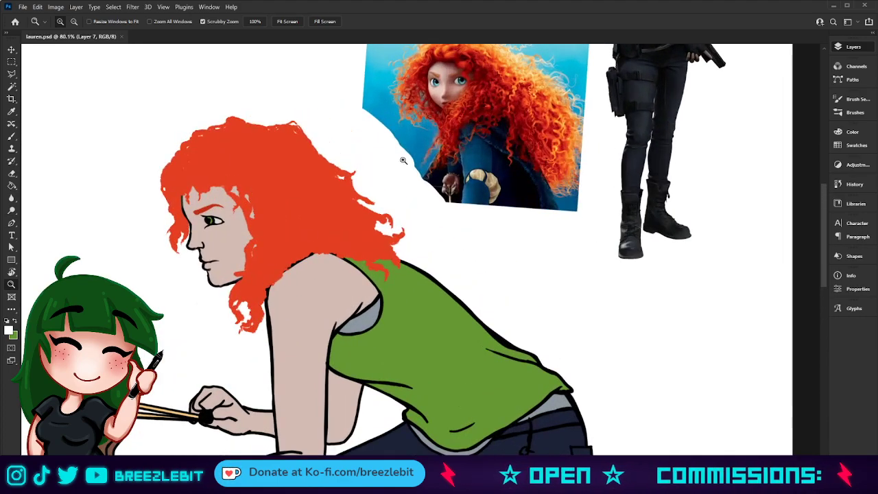
{"action": "left_click_drag", "start_coordinate": [377, 169], "coordinate": [443, 208]}
{"action": "left_click_drag", "start_coordinate": [427, 299], "coordinate": [446, 229]}
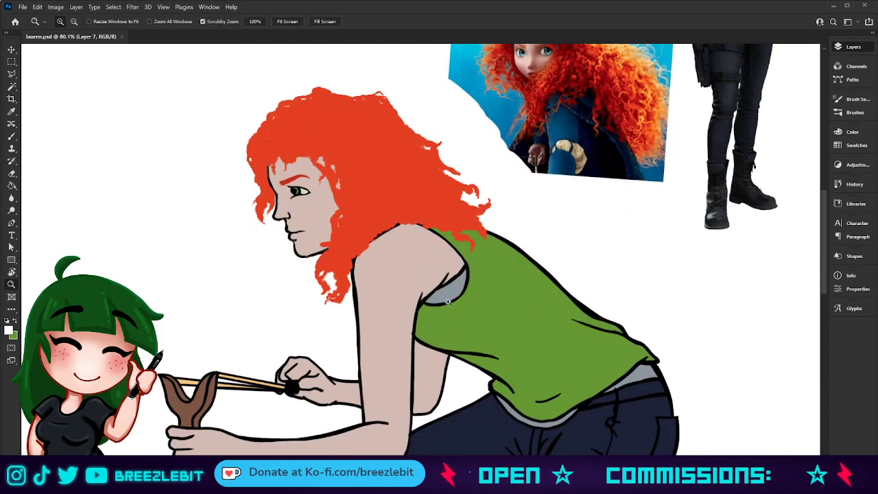
{"action": "left_click_drag", "start_coordinate": [427, 329], "coordinate": [402, 326]}
{"action": "left_click_drag", "start_coordinate": [431, 357], "coordinate": [369, 370]}
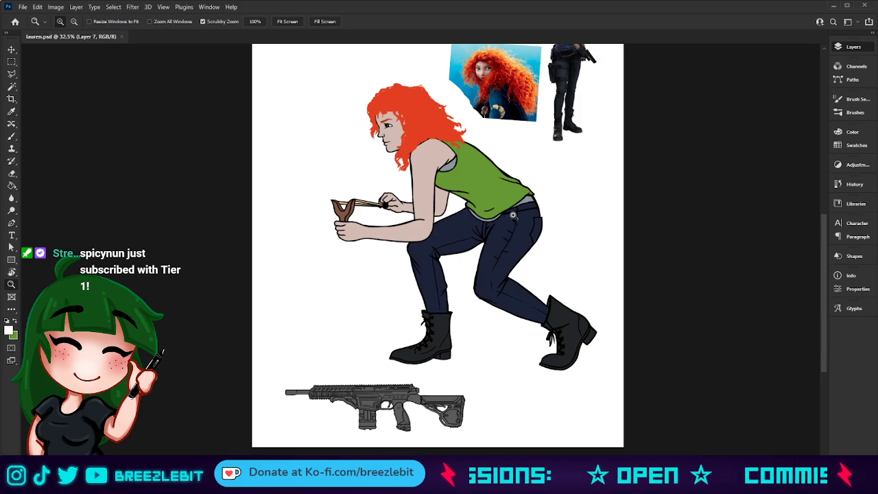
{"action": "scroll", "coordinate": [508, 237], "scroll_direction": "up", "scroll_amount": 1}
{"action": "scroll", "coordinate": [578, 251], "scroll_direction": "up", "scroll_amount": 2}
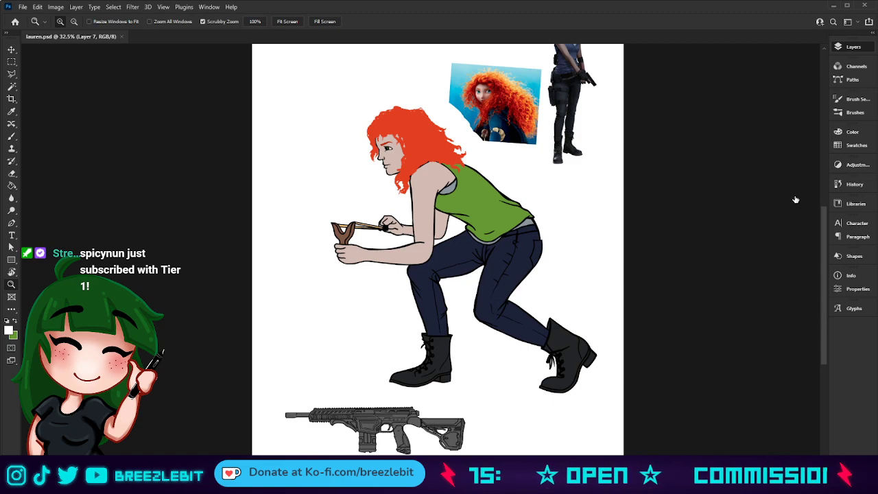
{"action": "key", "text": "ctrl+z"}
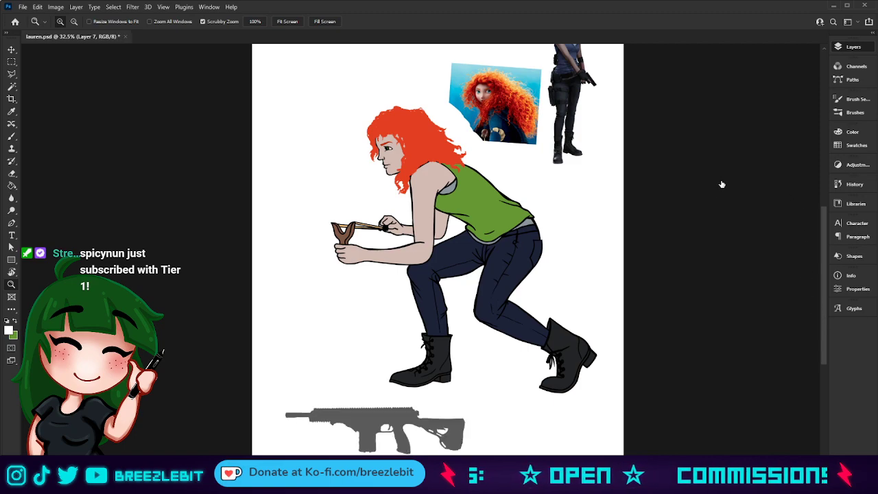
{"action": "key", "text": "ctrl+shift+z"}
{"action": "key", "text": "ctrl+z"}
{"action": "key", "text": "ctrl+z"}
{"action": "key", "text": "ctrl+z"}
Step: Move the rifle's line art and colour together onto the figure's hip and rotate them to about -43.8° with the stock behind the back
{"action": "left_click", "coordinate": [763, 206], "text": "shift"}
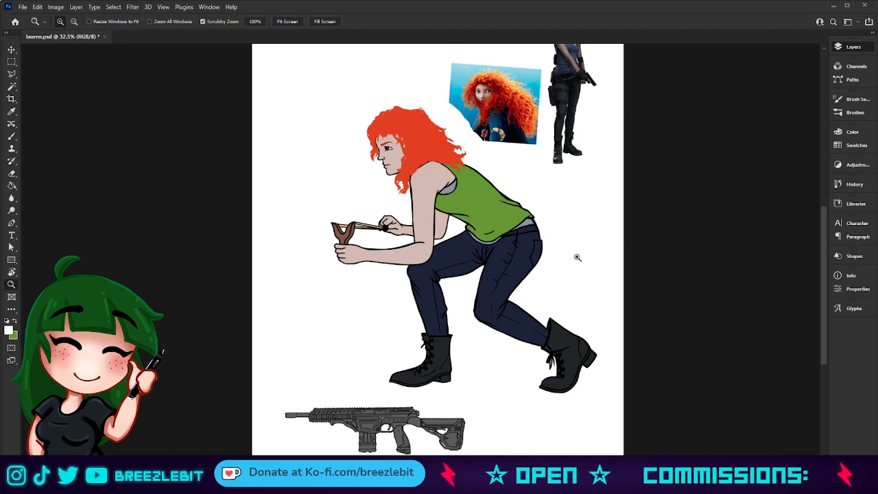
{"action": "key", "text": "ctrl+t"}
{"action": "left_click_drag", "start_coordinate": [445, 424], "coordinate": [582, 124]}
{"action": "left_click_drag", "start_coordinate": [545, 180], "coordinate": [611, 188]}
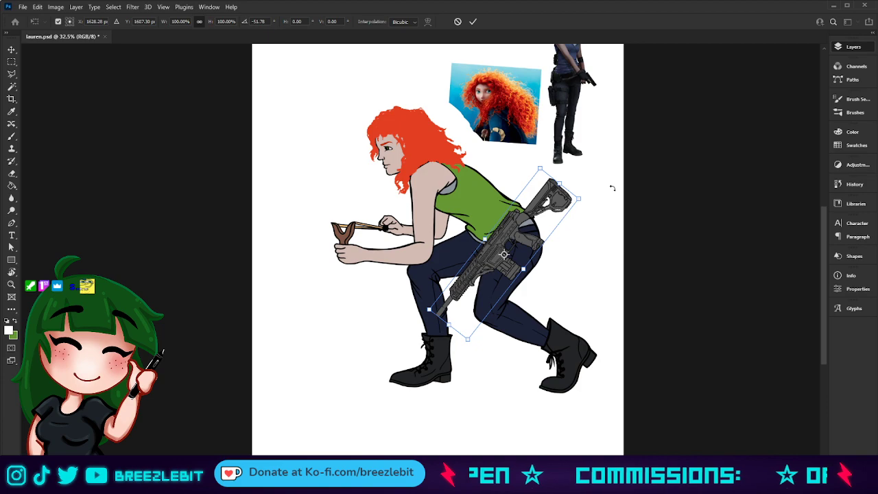
{"action": "left_click_drag", "start_coordinate": [612, 188], "coordinate": [627, 199]}
{"action": "left_click_drag", "start_coordinate": [541, 224], "coordinate": [537, 221]}
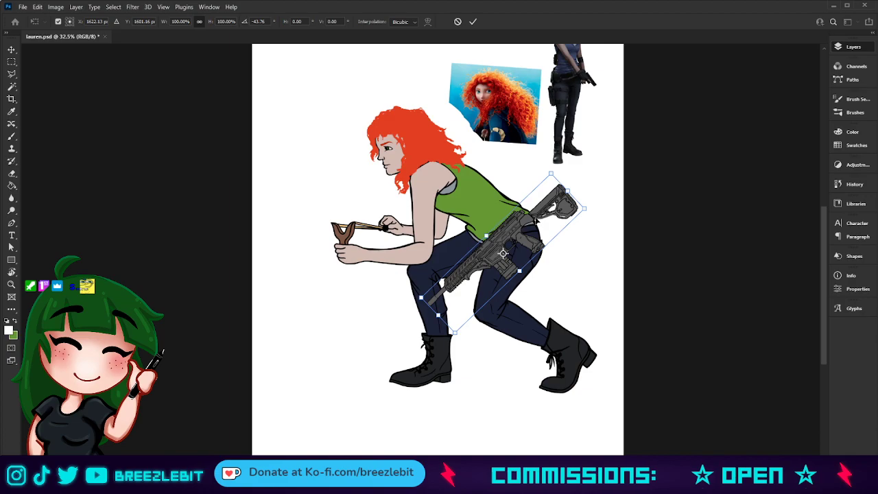
{"action": "left_click", "coordinate": [472, 22]}
Step: Create a new layer named strap for the rifle's strap
{"action": "key", "text": "z"}
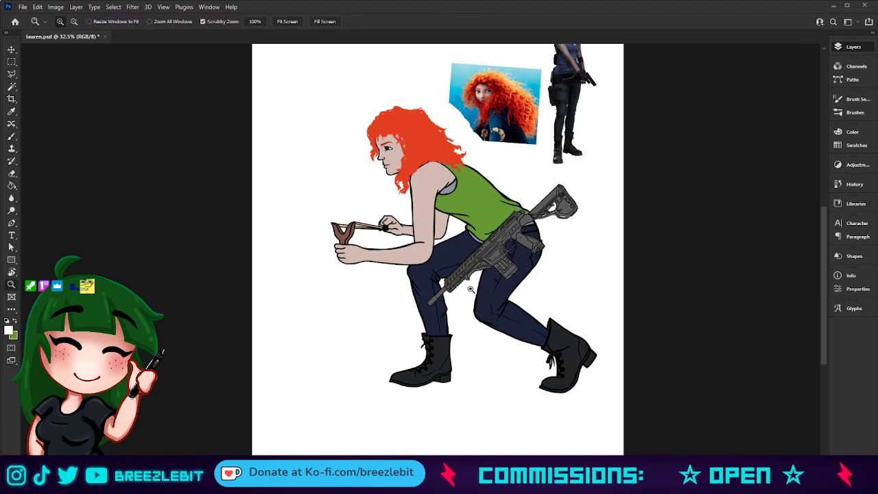
{"action": "left_click", "coordinate": [567, 253]}
{"action": "left_click", "coordinate": [560, 242]}
{"action": "mouse_move", "coordinate": [535, 229]}
{"action": "left_mouse_down"}
{"action": "mouse_move", "coordinate": [512, 232]}
{"action": "mouse_move", "coordinate": [541, 240]}
{"action": "left_mouse_up"}
{"action": "left_click_drag", "start_coordinate": [525, 183], "coordinate": [504, 269]}
{"action": "key", "text": "r"}
{"action": "left_click_drag", "start_coordinate": [534, 227], "coordinate": [736, 337]}
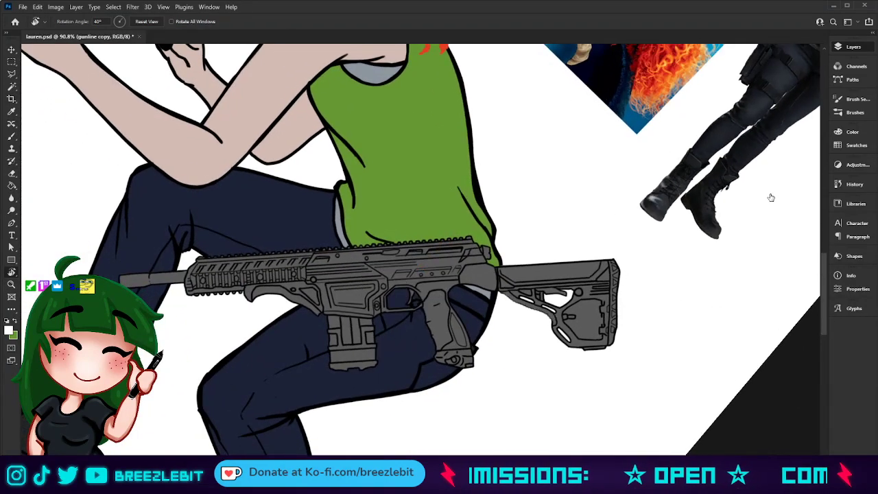
{"action": "key", "text": "ctrl+shift+alt+n"}
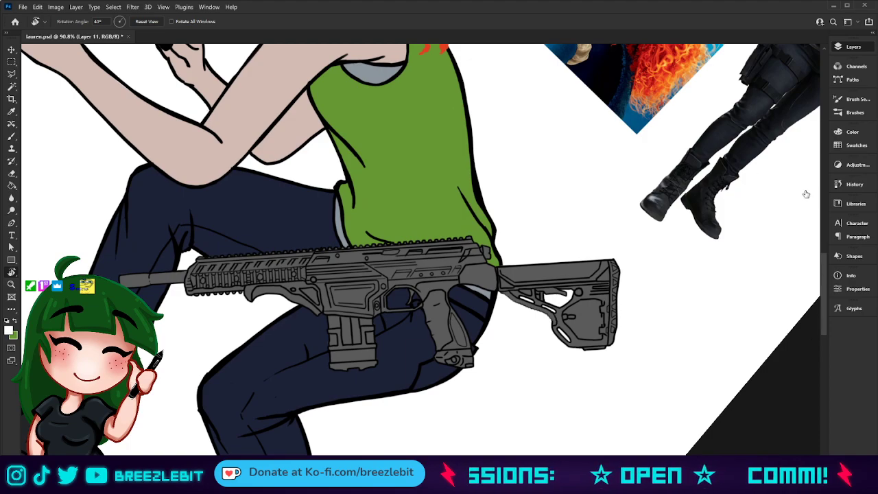
{"action": "key", "text": "Return"}
Step: Paint a black strap along the figure's back from the hair down to the rifle stock with a 30 px brush
{"action": "left_click_drag", "start_coordinate": [324, 194], "coordinate": [328, 274]}
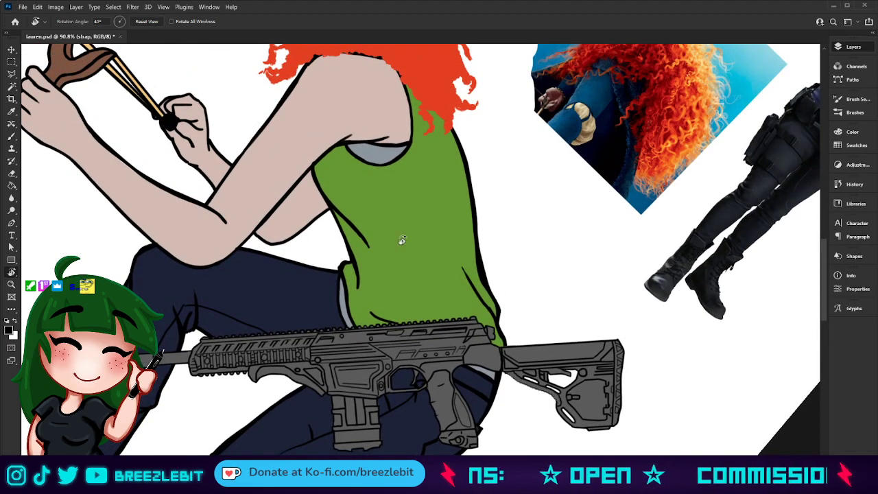
{"action": "key", "text": "b"}
{"action": "key", "text": "bracketleft"}
{"action": "key", "text": "bracketleft"}
{"action": "key", "text": "bracketleft"}
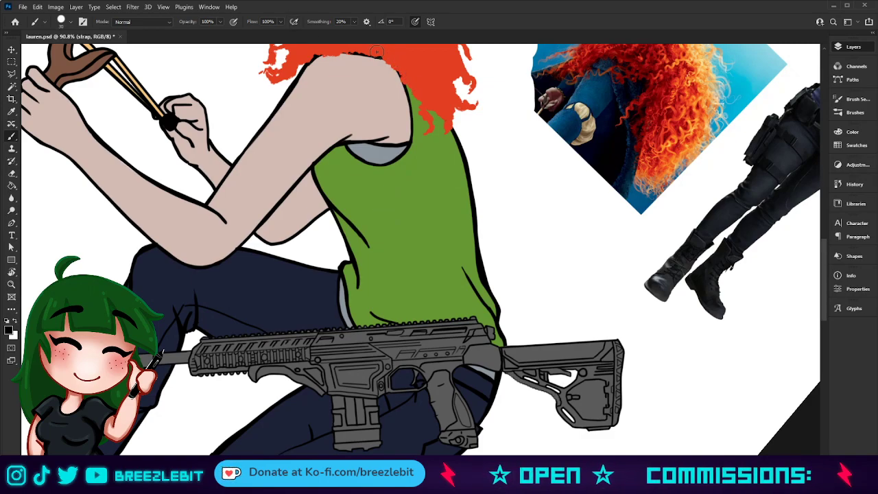
{"action": "mouse_move", "coordinate": [439, 116]}
{"action": "left_mouse_down"}
{"action": "mouse_move", "coordinate": [533, 347]}
{"action": "mouse_move", "coordinate": [521, 302]}
{"action": "mouse_move", "coordinate": [494, 253]}
{"action": "mouse_move", "coordinate": [530, 351]}
{"action": "mouse_move", "coordinate": [430, 102]}
{"action": "left_mouse_up"}
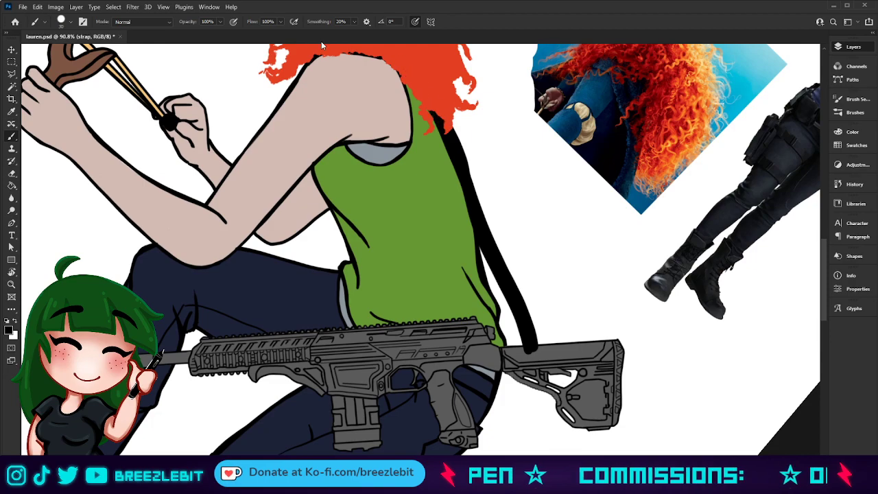
Step: Hide the red hair, then thicken the back strap and extend it over the shoulder
{"action": "left_click", "coordinate": [723, 148]}
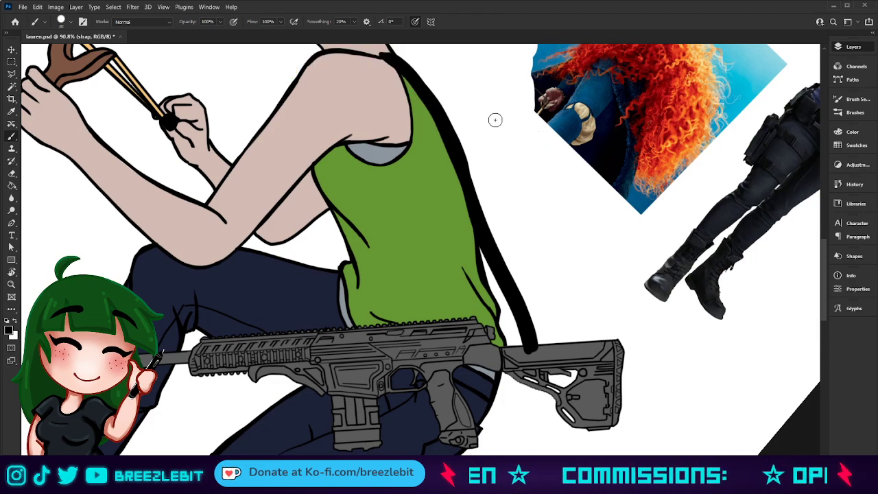
{"action": "left_click_drag", "start_coordinate": [479, 135], "coordinate": [497, 192]}
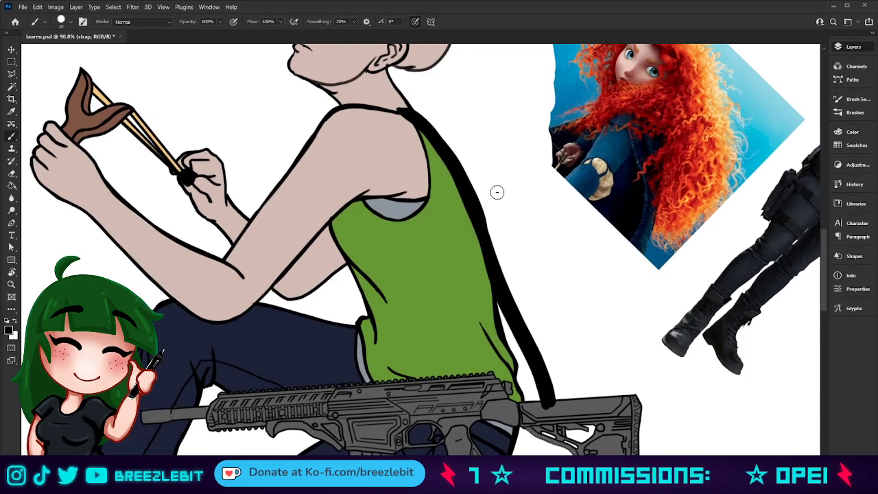
{"action": "mouse_move", "coordinate": [407, 107]}
{"action": "left_mouse_down"}
{"action": "mouse_move", "coordinate": [382, 108]}
{"action": "mouse_move", "coordinate": [408, 109]}
{"action": "mouse_move", "coordinate": [441, 134]}
{"action": "mouse_move", "coordinate": [486, 207]}
{"action": "mouse_move", "coordinate": [557, 395]}
{"action": "left_mouse_up"}
{"action": "key", "text": "bracketright"}
{"action": "key", "text": "bracketright"}
{"action": "key", "text": "bracketright"}
{"action": "key", "text": "bracketright"}
{"action": "key", "text": "bracketright"}
{"action": "key", "text": "bracketright"}
{"action": "key", "text": "bracketright"}
{"action": "key", "text": "bracketright"}
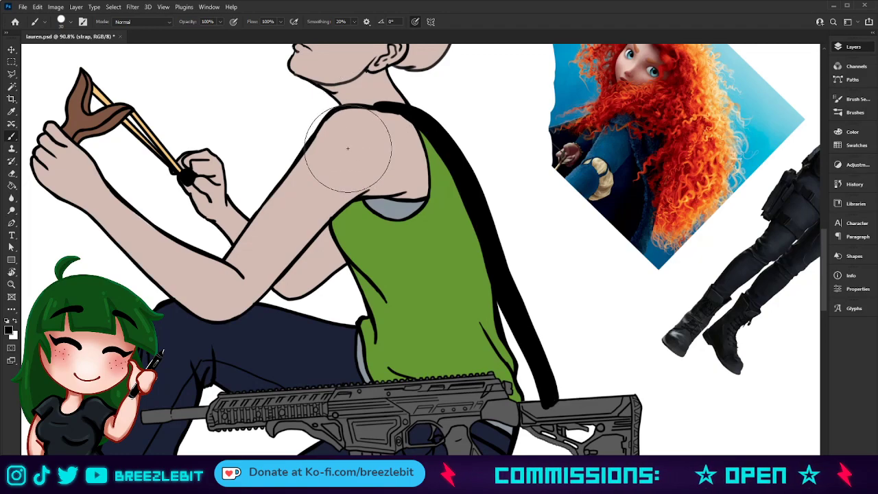
{"action": "key", "text": "bracketleft"}
{"action": "key", "text": "bracketleft"}
{"action": "key", "text": "bracketleft"}
{"action": "key", "text": "bracketleft"}
{"action": "key", "text": "bracketleft"}
{"action": "key", "text": "bracketleft"}
{"action": "key", "text": "bracketleft"}
{"action": "key", "text": "bracketleft"}
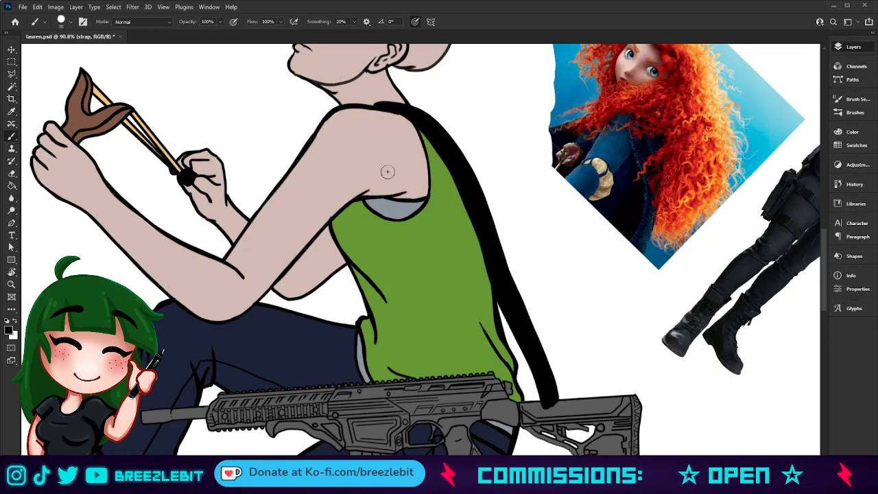
Step: Outline both edges of the front strap from the armpit down to the rifle's handguard with a thin black brush
{"action": "key", "text": "bracketleft"}
{"action": "key", "text": "bracketleft"}
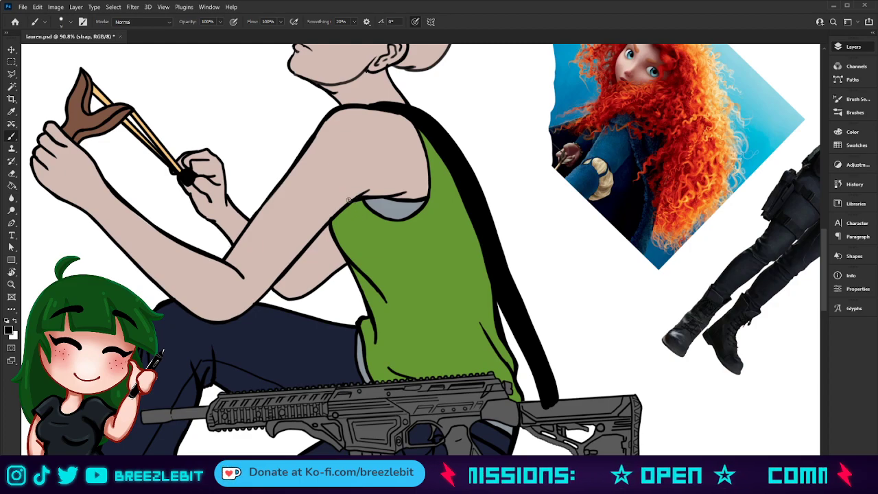
{"action": "mouse_move", "coordinate": [349, 212]}
{"action": "left_mouse_down"}
{"action": "mouse_move", "coordinate": [331, 315]}
{"action": "mouse_move", "coordinate": [291, 388]}
{"action": "left_mouse_up"}
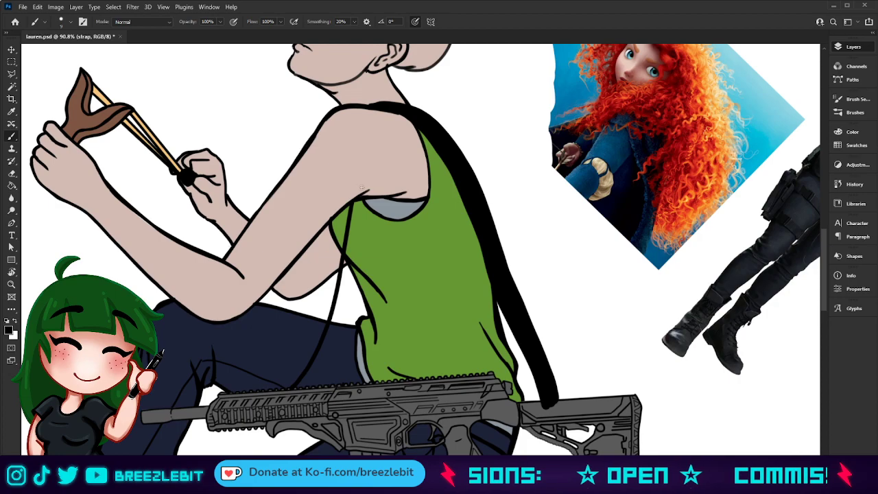
{"action": "mouse_move", "coordinate": [341, 209]}
{"action": "left_mouse_down"}
{"action": "mouse_move", "coordinate": [322, 290]}
{"action": "mouse_move", "coordinate": [295, 348]}
{"action": "mouse_move", "coordinate": [265, 382]}
{"action": "left_mouse_up"}
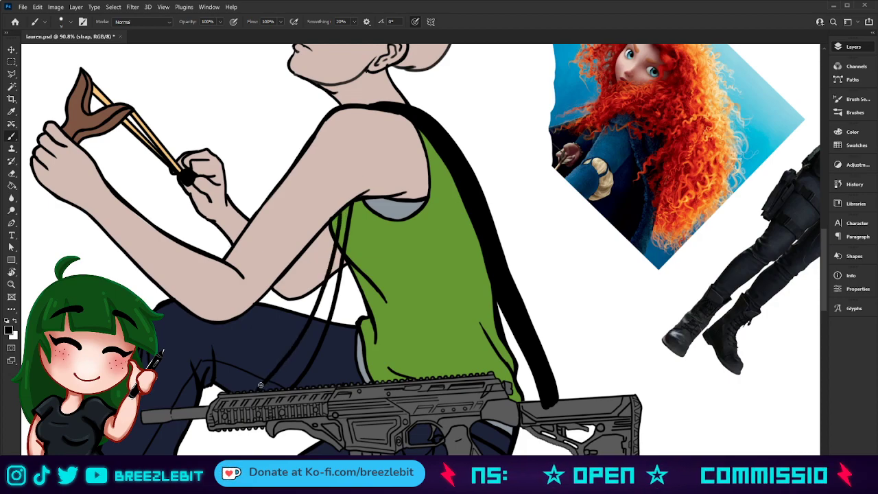
{"action": "mouse_move", "coordinate": [330, 261]}
{"action": "left_mouse_down"}
{"action": "mouse_move", "coordinate": [304, 335]}
{"action": "mouse_move", "coordinate": [259, 390]}
{"action": "left_mouse_up"}
Step: Erase the front strap's outer edge line between the upper arm and the rifle
{"action": "key", "text": "e"}
{"action": "key", "text": "bracketleft"}
{"action": "key", "text": "bracketleft"}
{"action": "key", "text": "bracketleft"}
{"action": "key", "text": "bracketleft"}
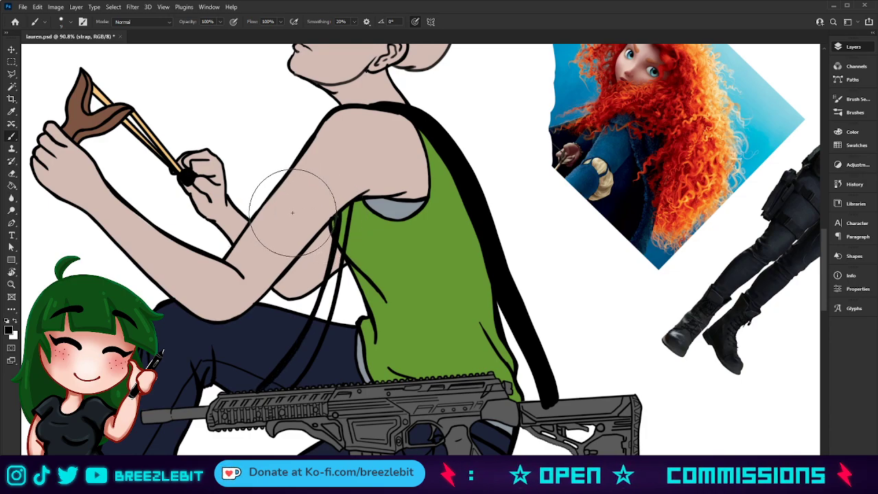
{"action": "mouse_move", "coordinate": [323, 197]}
{"action": "left_mouse_down"}
{"action": "mouse_move", "coordinate": [321, 258]}
{"action": "mouse_move", "coordinate": [257, 387]}
{"action": "left_mouse_up"}
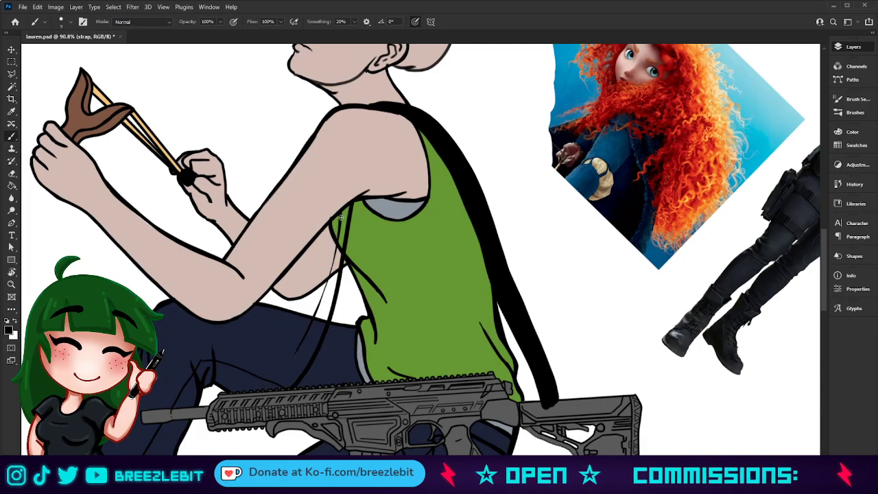
Step: Redraw the front strap's outer edge closer to the inner one and fill the strap solid black down to the rifle
{"action": "left_click_drag", "start_coordinate": [339, 218], "coordinate": [304, 341]}
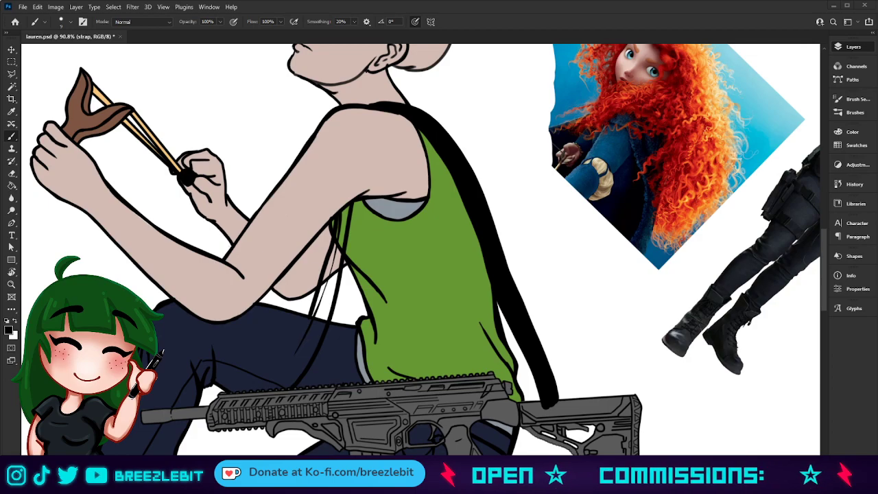
{"action": "mouse_move", "coordinate": [333, 234]}
{"action": "left_mouse_down"}
{"action": "mouse_move", "coordinate": [300, 341]}
{"action": "mouse_move", "coordinate": [273, 389]}
{"action": "left_mouse_up"}
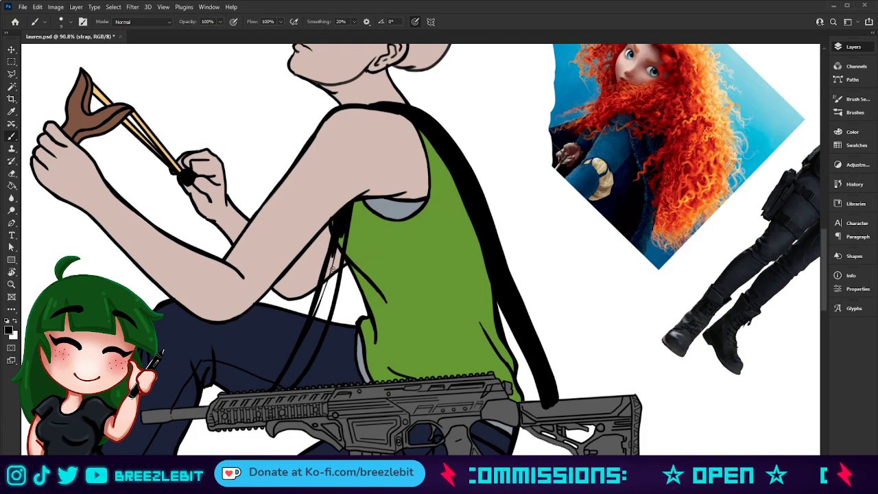
{"action": "key", "text": "bracketright"}
{"action": "key", "text": "bracketright"}
{"action": "left_click_drag", "start_coordinate": [339, 233], "coordinate": [308, 342]}
{"action": "mouse_move", "coordinate": [333, 271]}
{"action": "left_mouse_down"}
{"action": "mouse_move", "coordinate": [307, 355]}
{"action": "mouse_move", "coordinate": [288, 381]}
{"action": "left_mouse_up"}
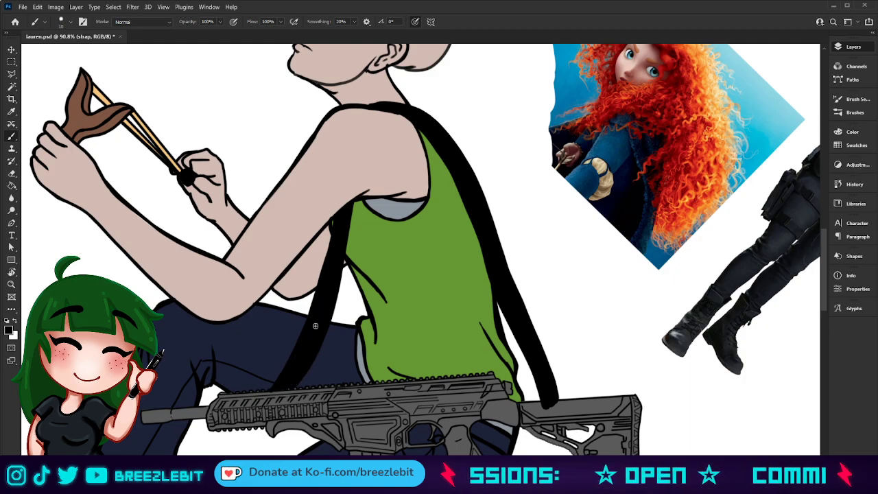
Step: Erase the end of the back strap that overlaps the rifle stock, so it stops at the stock's upper edge
{"action": "mouse_move", "coordinate": [580, 407]}
{"action": "left_mouse_down"}
{"action": "mouse_move", "coordinate": [509, 371]}
{"action": "mouse_move", "coordinate": [536, 382]}
{"action": "mouse_move", "coordinate": [519, 401]}
{"action": "left_mouse_up"}
{"action": "key", "text": "x"}
{"action": "key", "text": "z"}
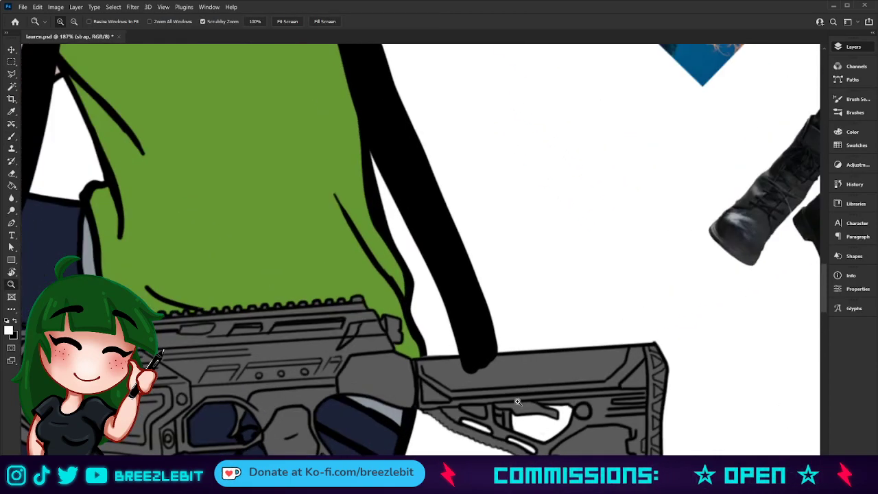
{"action": "key", "text": "b"}
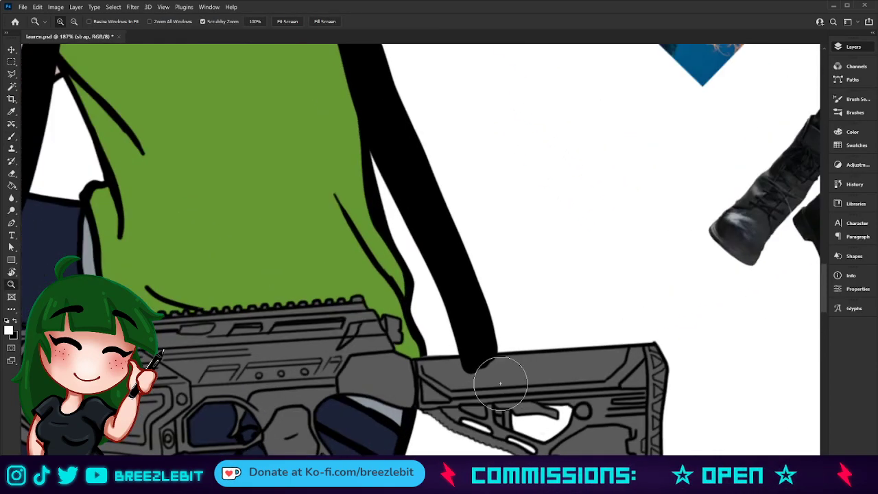
{"action": "left_click_drag", "start_coordinate": [500, 383], "coordinate": [451, 373]}
Step: Paint the end of the back strap solid black where it meets the upper edge of the rifle stock
{"action": "key", "text": "z"}
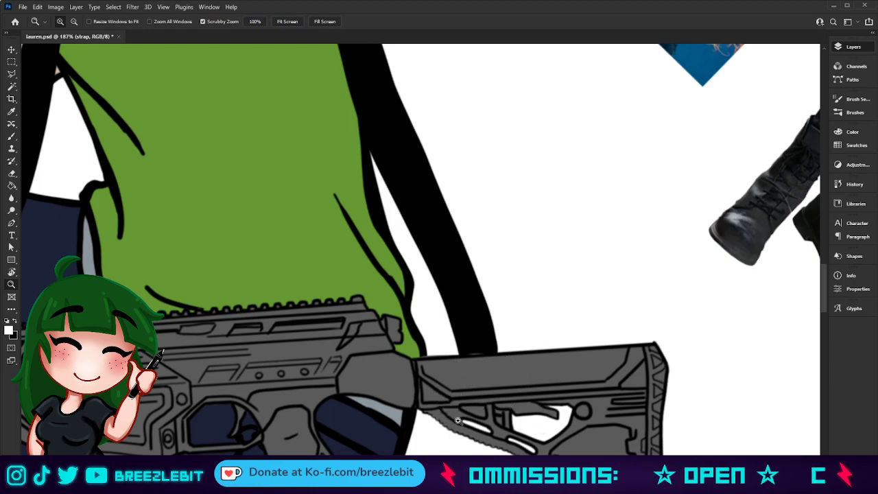
{"action": "key", "text": "b"}
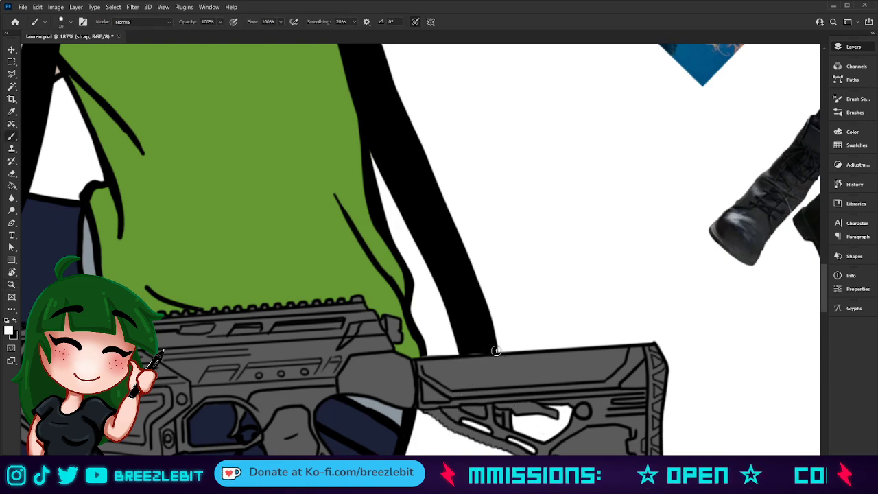
{"action": "left_click_drag", "start_coordinate": [485, 350], "coordinate": [484, 350]}
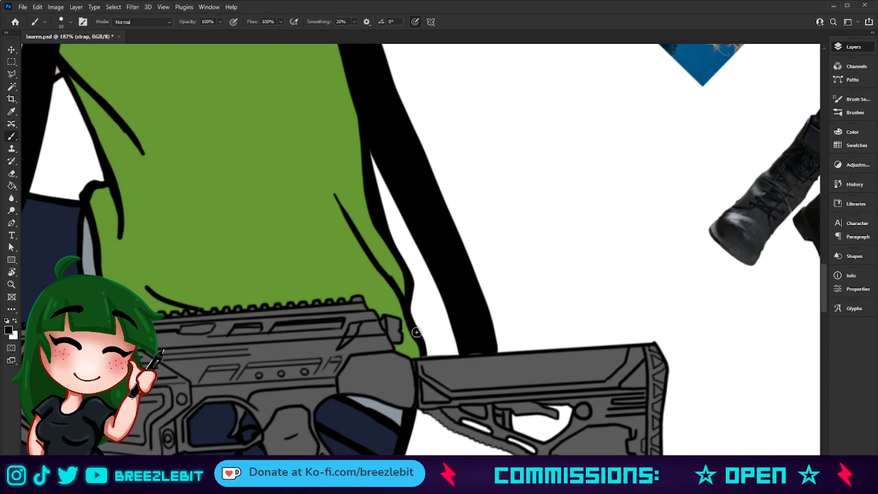
{"action": "key", "text": "z"}
{"action": "left_click_drag", "start_coordinate": [487, 382], "coordinate": [533, 396]}
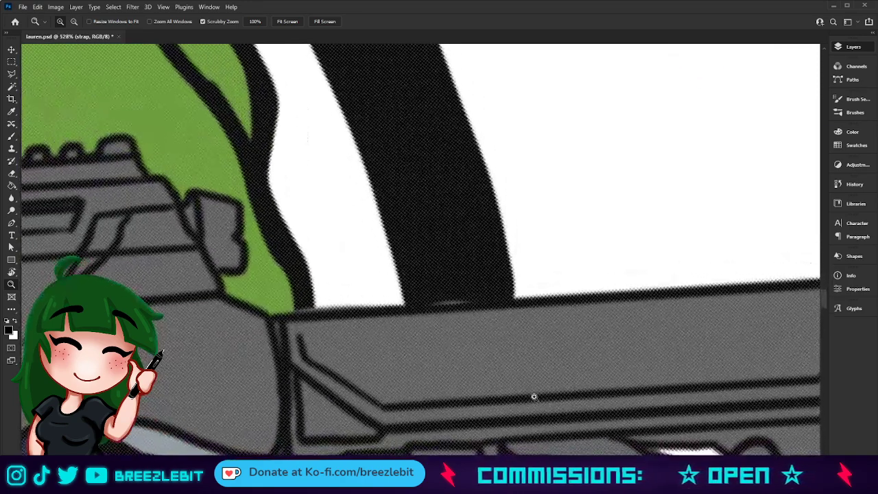
{"action": "key", "text": "r"}
{"action": "mouse_move", "coordinate": [187, 294]}
{"action": "left_mouse_down"}
{"action": "mouse_move", "coordinate": [188, 280]}
{"action": "mouse_move", "coordinate": [198, 297]}
{"action": "left_mouse_up"}
{"action": "key", "text": "b"}
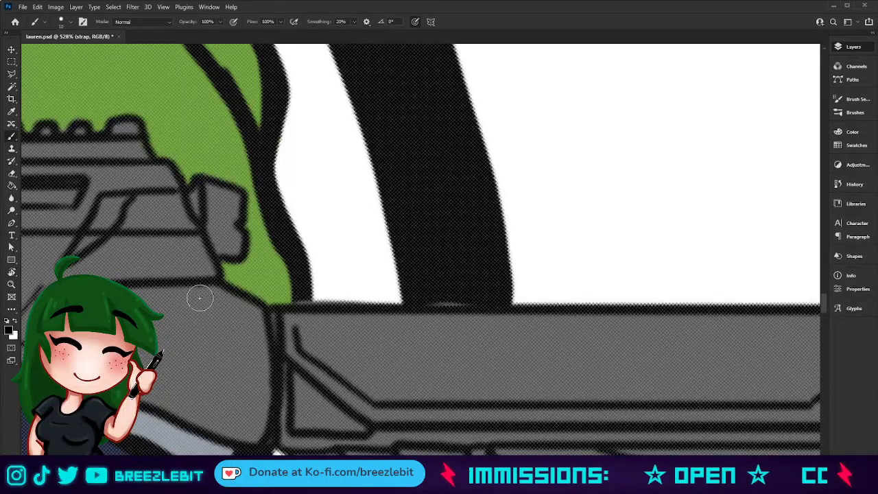
{"action": "mouse_move", "coordinate": [500, 304]}
{"action": "left_mouse_down"}
{"action": "mouse_move", "coordinate": [508, 296]}
{"action": "mouse_move", "coordinate": [409, 297]}
{"action": "left_mouse_up"}
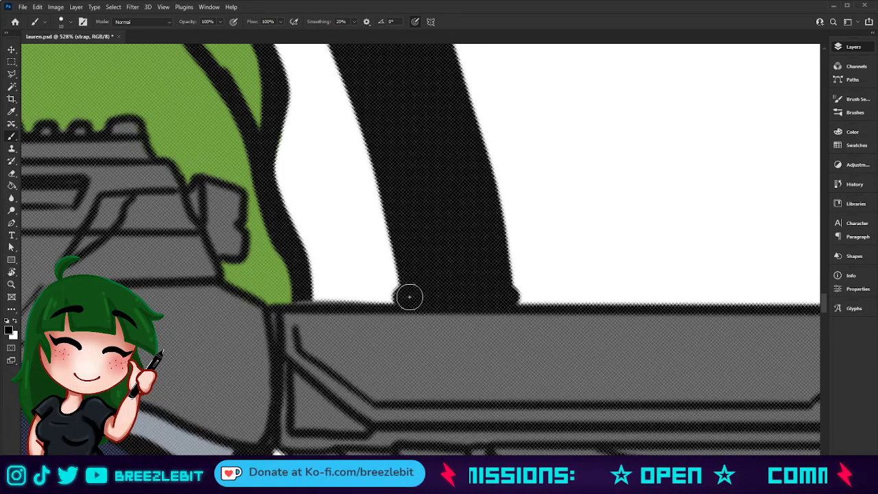
{"action": "key", "text": "Escape"}
Step: Examine how both straps and the rifle sit on the whole figure
{"action": "key", "text": "z"}
{"action": "left_click_drag", "start_coordinate": [397, 264], "coordinate": [342, 299]}
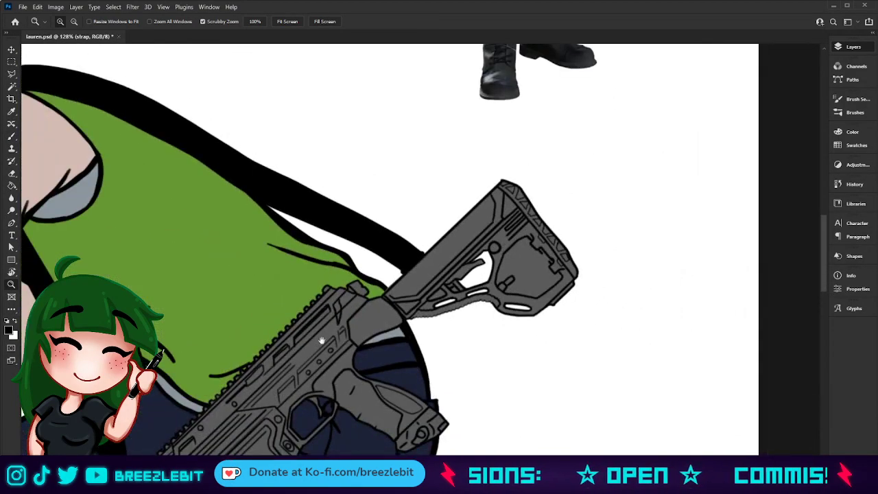
{"action": "left_click_drag", "start_coordinate": [310, 343], "coordinate": [505, 263]}
{"action": "left_click_drag", "start_coordinate": [350, 356], "coordinate": [332, 393]}
{"action": "mouse_move", "coordinate": [448, 335]}
{"action": "left_mouse_down"}
{"action": "mouse_move", "coordinate": [486, 336]}
{"action": "mouse_move", "coordinate": [447, 343]}
{"action": "mouse_move", "coordinate": [441, 325]}
{"action": "left_mouse_up"}
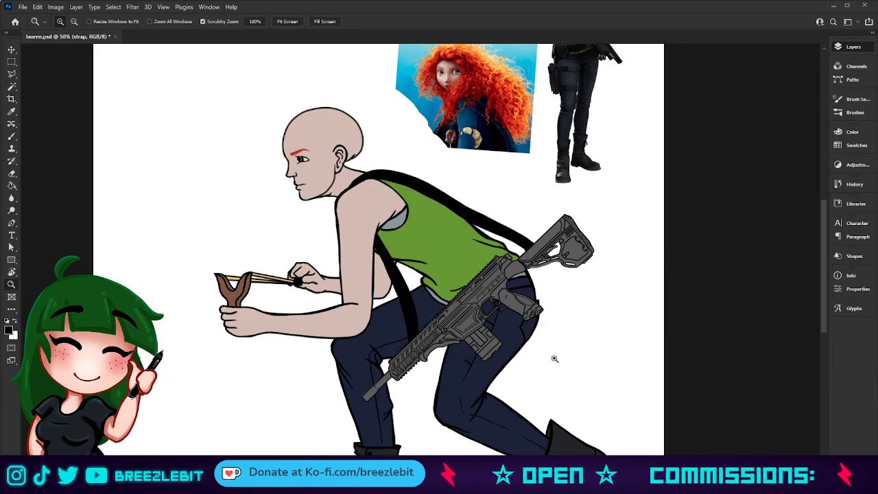
{"action": "left_click_drag", "start_coordinate": [530, 310], "coordinate": [501, 385]}
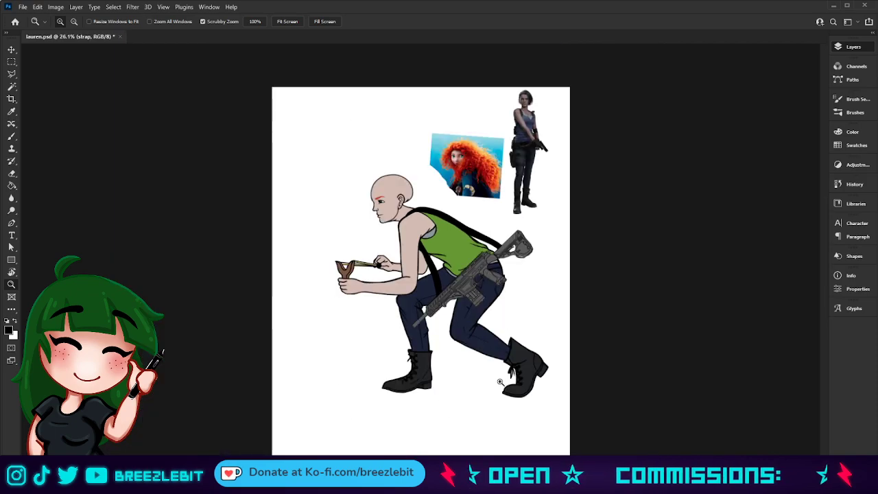
{"action": "left_click_drag", "start_coordinate": [498, 300], "coordinate": [525, 308]}
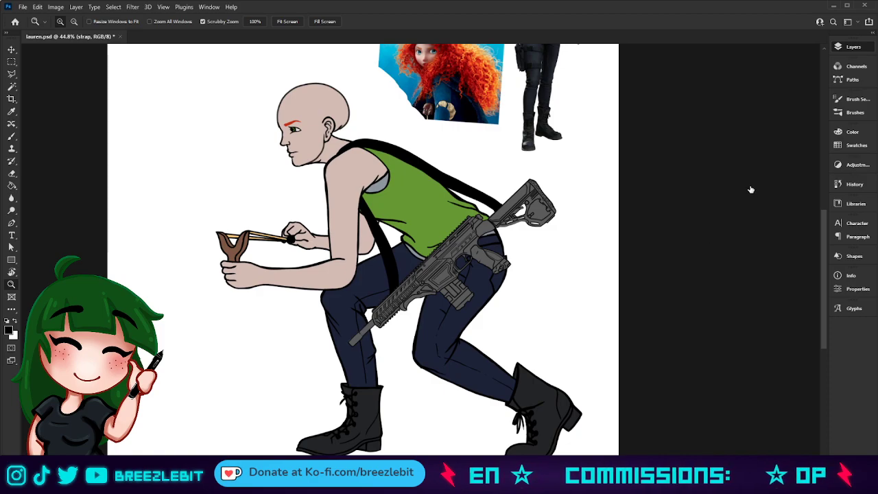
{"action": "left_click_drag", "start_coordinate": [466, 275], "coordinate": [426, 314]}
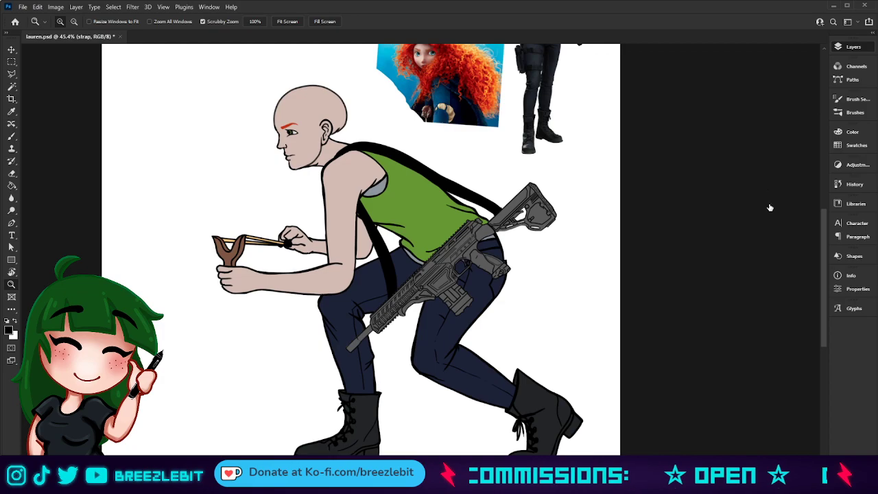
Step: Add a new layer above the strap layer and make the strap layer active again
{"action": "left_click", "coordinate": [714, 265]}
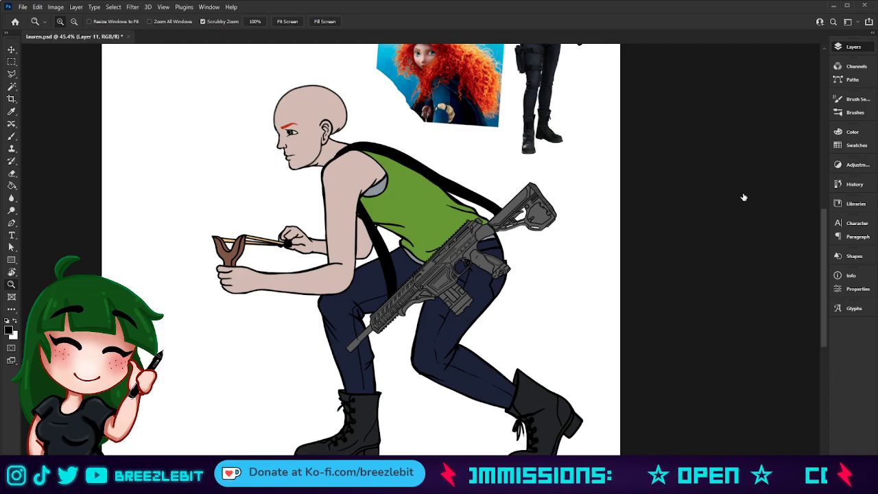
{"action": "key", "text": "ctrl+z"}
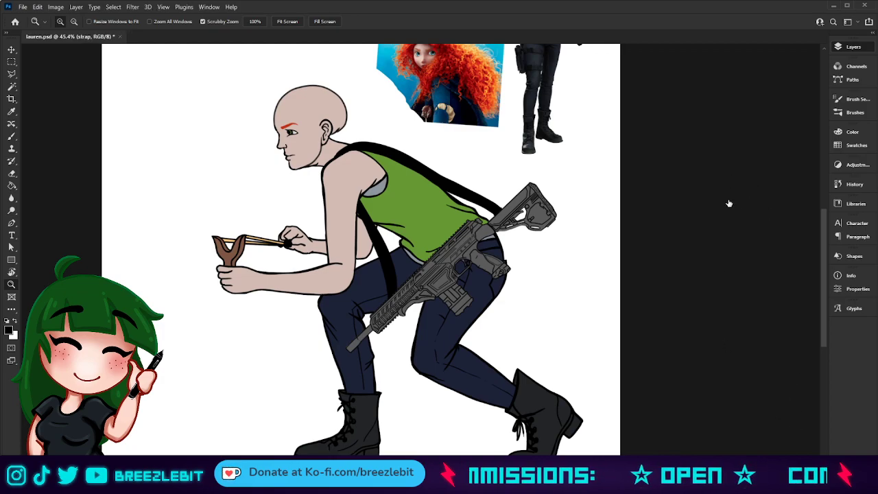
{"action": "left_click_drag", "start_coordinate": [361, 236], "coordinate": [392, 224]}
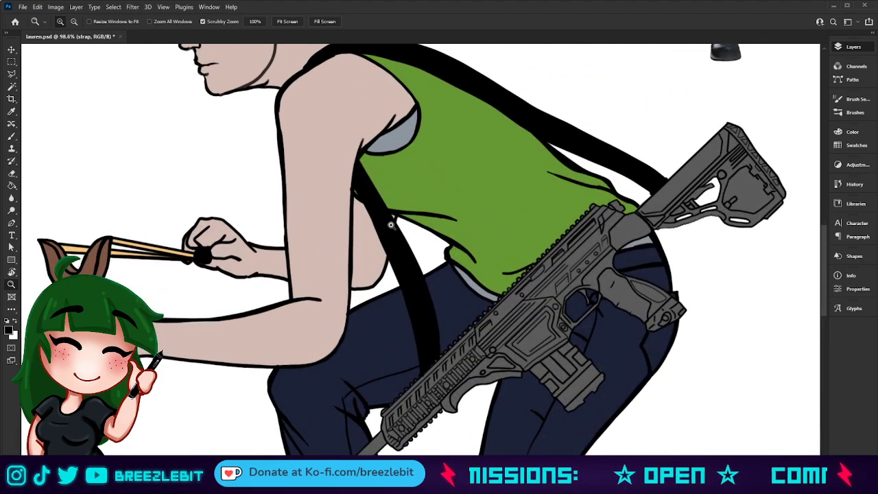
Step: Sample the trousers' navy, the rifle's grey and the strap's black, and dab them as overlapping swatches on the blank canvas before the figure
{"action": "key", "text": "i"}
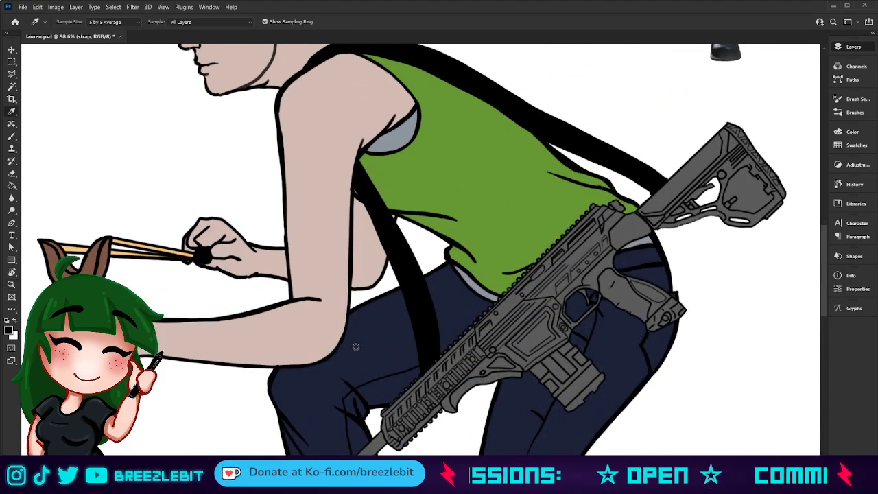
{"action": "left_click_drag", "start_coordinate": [403, 336], "coordinate": [376, 427]}
{"action": "key", "text": "b"}
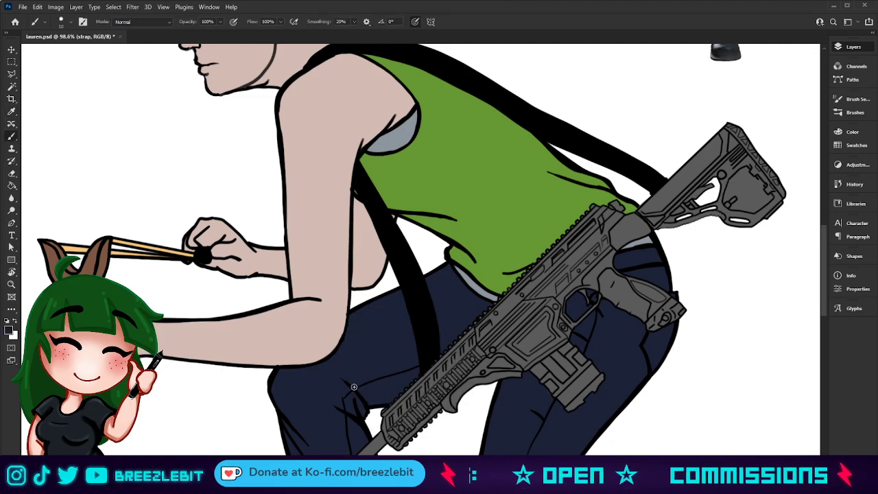
{"action": "key", "text": "ctrl+shift+alt+n"}
{"action": "left_click", "coordinate": [748, 214], "text": "ctrl"}
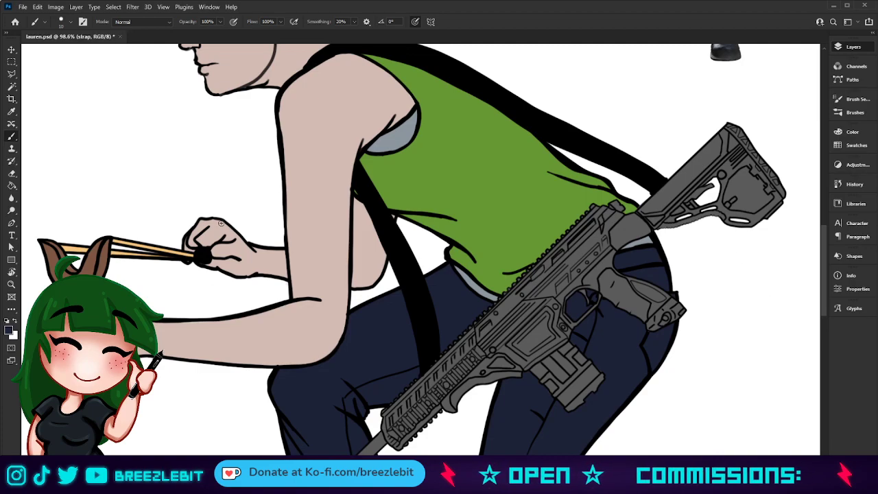
{"action": "mouse_move", "coordinate": [156, 137]}
{"action": "left_mouse_down"}
{"action": "mouse_move", "coordinate": [147, 134]}
{"action": "mouse_move", "coordinate": [151, 152]}
{"action": "mouse_move", "coordinate": [136, 148]}
{"action": "mouse_move", "coordinate": [153, 154]}
{"action": "left_mouse_up"}
{"action": "left_click", "coordinate": [522, 347], "text": "alt"}
{"action": "left_click", "coordinate": [399, 262], "text": "alt"}
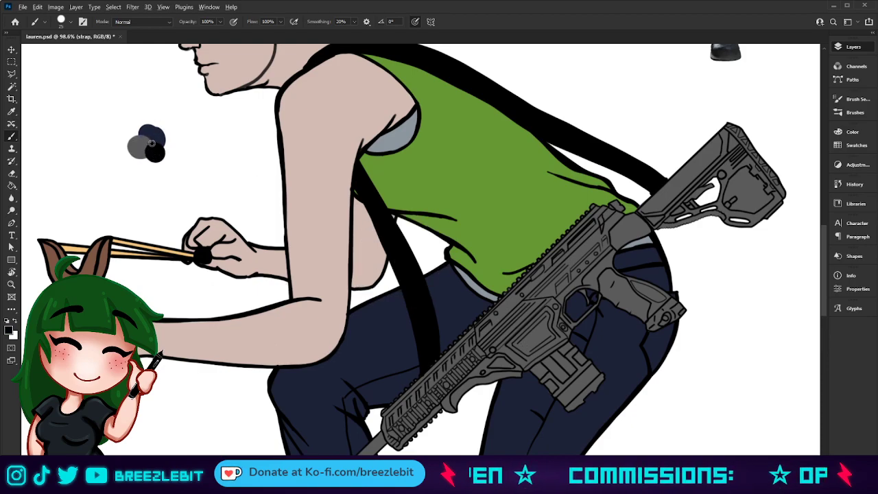
Step: Try two very dark test dabs beside the colour swatches and undo them
{"action": "mouse_move", "coordinate": [209, 172]}
{"action": "left_mouse_down"}
{"action": "mouse_move", "coordinate": [163, 151]}
{"action": "mouse_move", "coordinate": [181, 163]}
{"action": "left_mouse_up"}
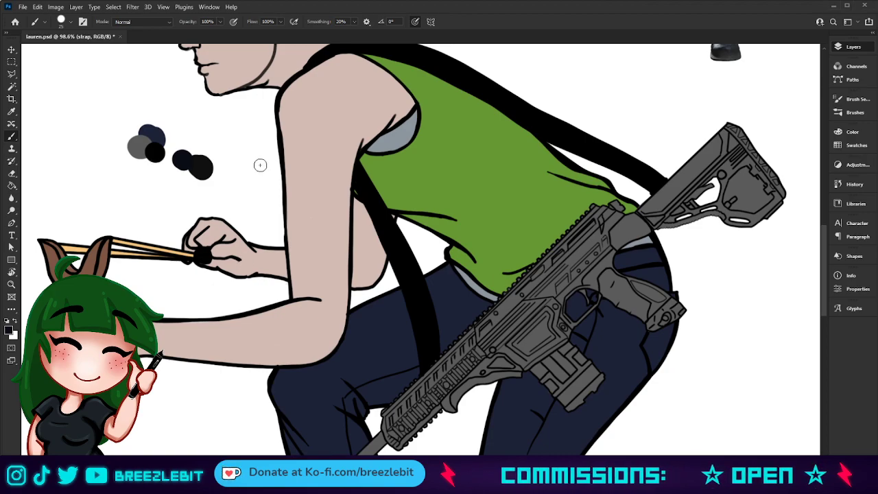
{"action": "key", "text": "ctrl+z"}
{"action": "key", "text": "ctrl+z"}
Step: Set the eyedropper's sample size to 11 by 11 Average, test a dark grey sampled from the swatches with a dab, and undo the dab
{"action": "key", "text": "i"}
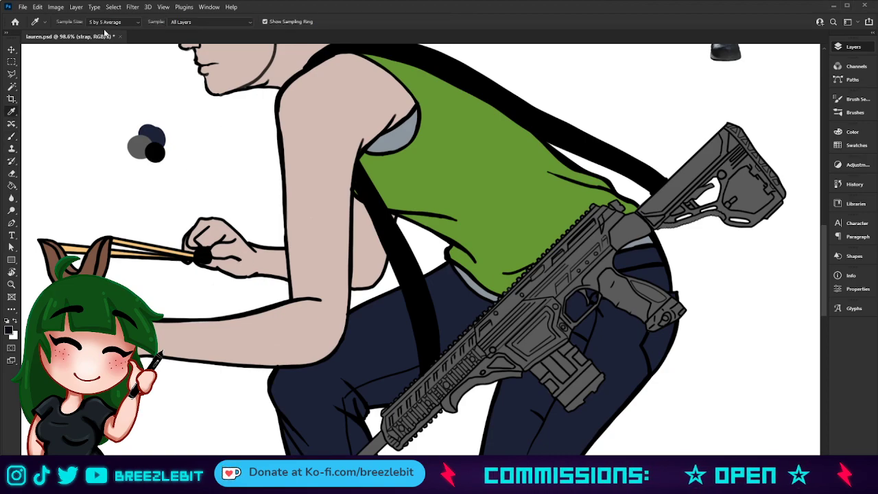
{"action": "left_click", "coordinate": [115, 57]}
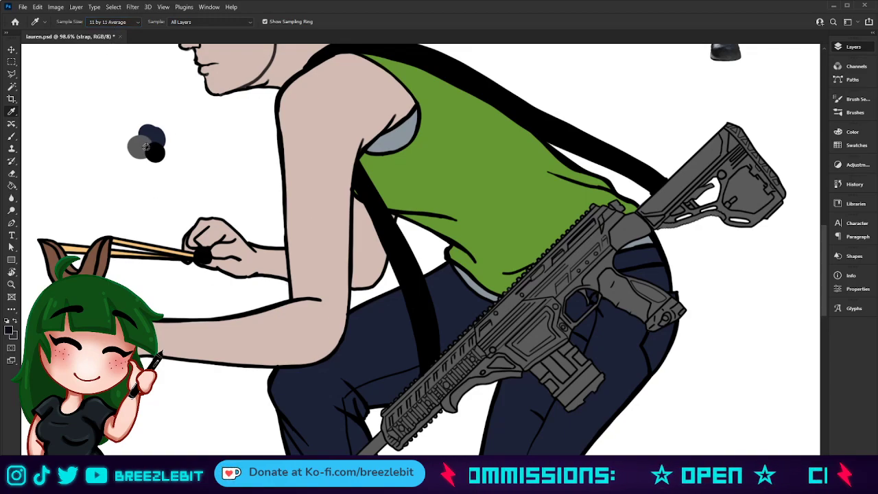
{"action": "left_click", "coordinate": [175, 164]}
{"action": "left_click", "coordinate": [145, 148]}
{"action": "key", "text": "b"}
{"action": "left_click_drag", "start_coordinate": [180, 158], "coordinate": [181, 173]}
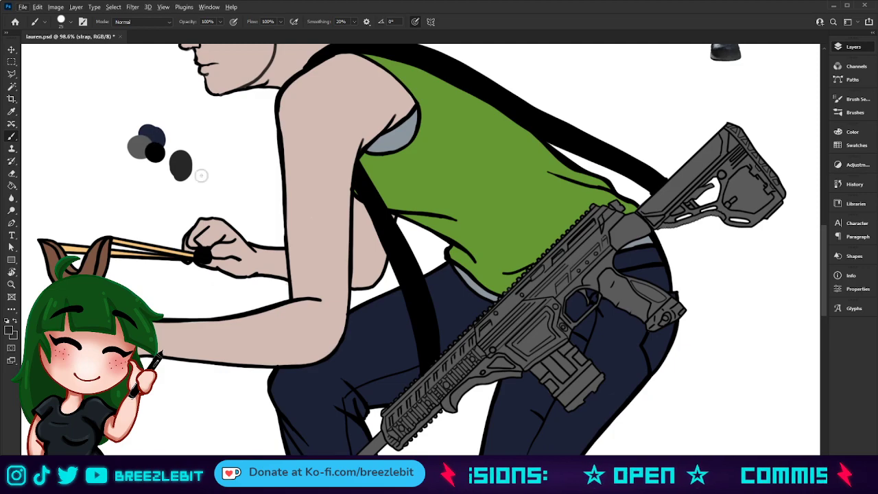
{"action": "key", "text": "ctrl+z"}
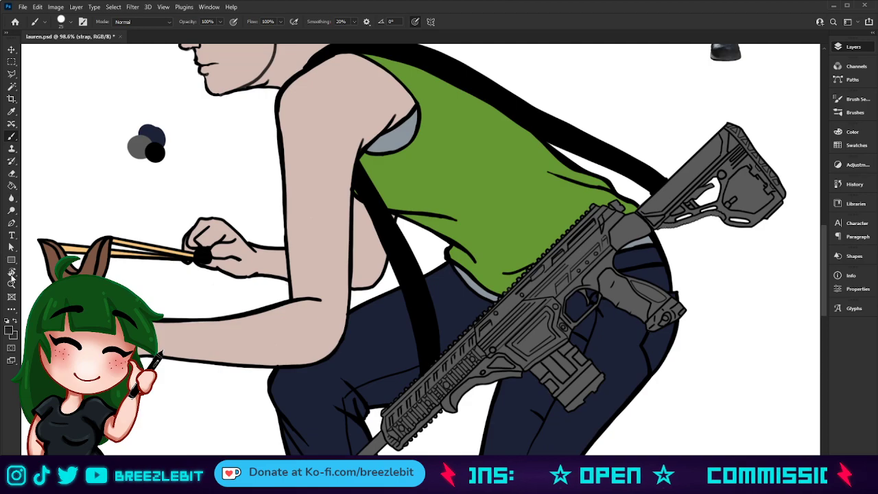
Step: Blend the swatches with the Smudge tool at 37% strength, sample the blended dark blue-grey and clear the blob from the canvas
{"action": "left_click", "coordinate": [10, 199]}
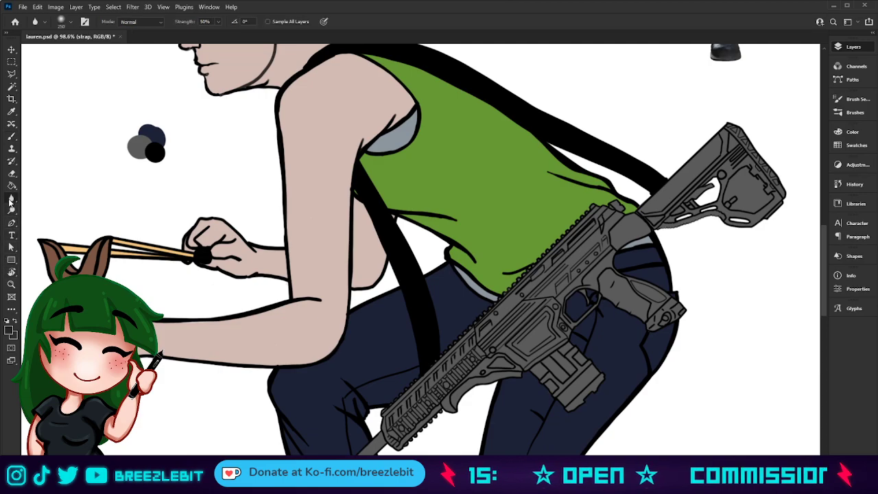
{"action": "left_click", "coordinate": [25, 221]}
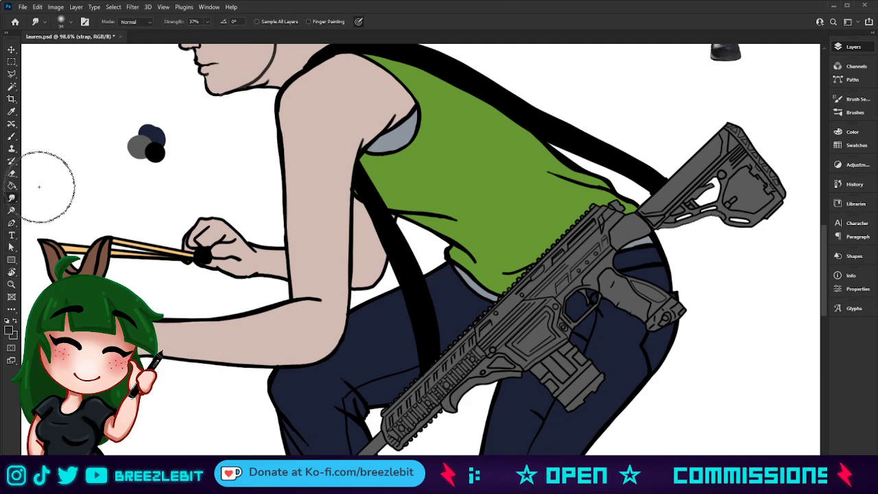
{"action": "mouse_move", "coordinate": [147, 137]}
{"action": "left_mouse_down"}
{"action": "mouse_move", "coordinate": [130, 148]}
{"action": "mouse_move", "coordinate": [157, 145]}
{"action": "mouse_move", "coordinate": [133, 135]}
{"action": "mouse_move", "coordinate": [149, 137]}
{"action": "mouse_move", "coordinate": [144, 155]}
{"action": "mouse_move", "coordinate": [155, 142]}
{"action": "mouse_move", "coordinate": [160, 153]}
{"action": "mouse_move", "coordinate": [144, 145]}
{"action": "mouse_move", "coordinate": [147, 168]}
{"action": "left_mouse_up"}
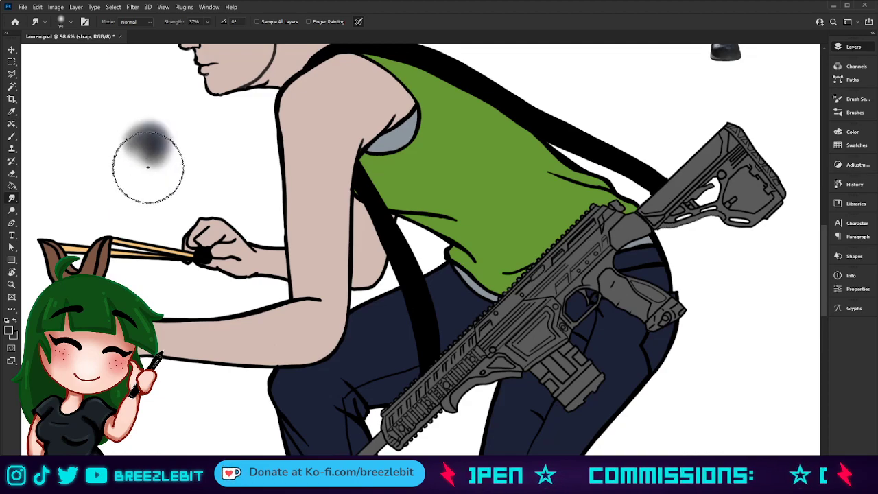
{"action": "key", "text": "i"}
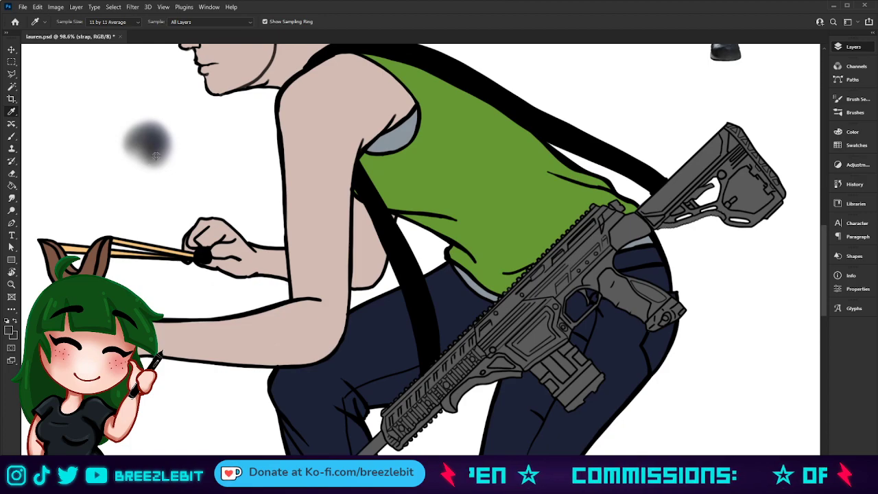
{"action": "key", "text": "b"}
{"action": "mouse_move", "coordinate": [156, 155]}
{"action": "left_mouse_down"}
{"action": "mouse_move", "coordinate": [164, 151]}
{"action": "mouse_move", "coordinate": [117, 126]}
{"action": "left_mouse_up"}
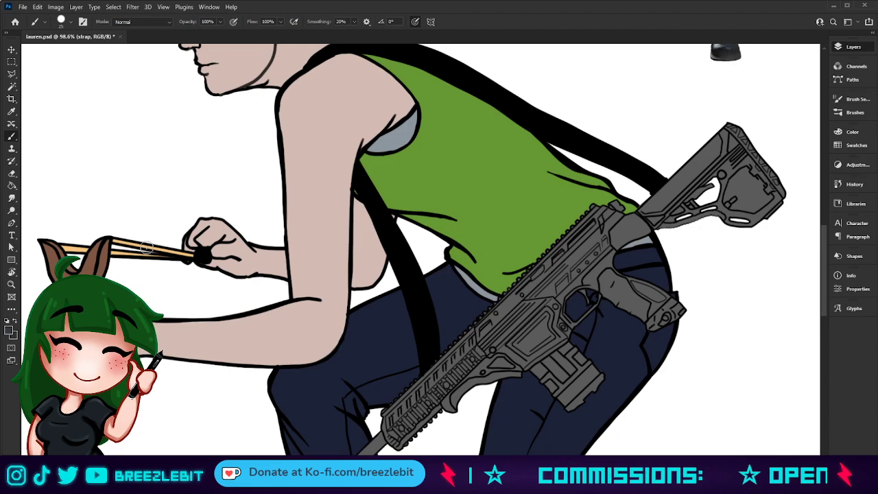
Step: Set the eyedropper to 11 by 11 Average and paint the front strap dark blue-grey on Layer 11 from the armpit to the rifle
{"action": "key", "text": "i"}
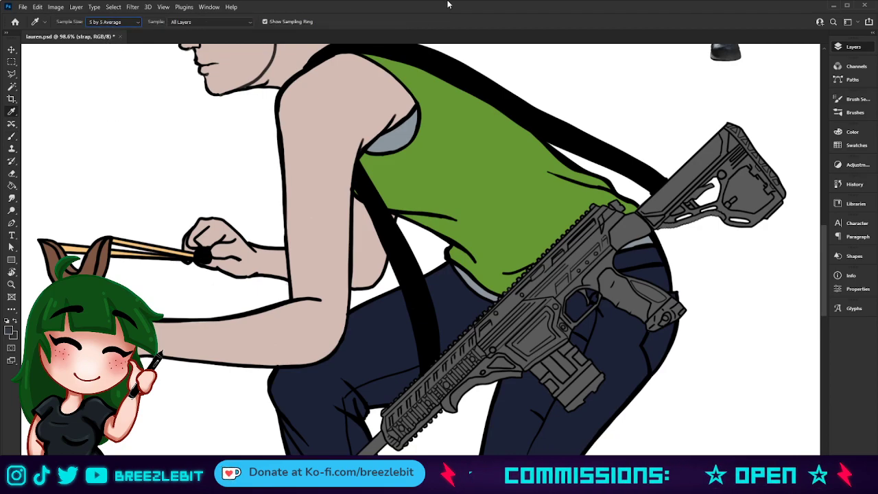
{"action": "key", "text": "Down"}
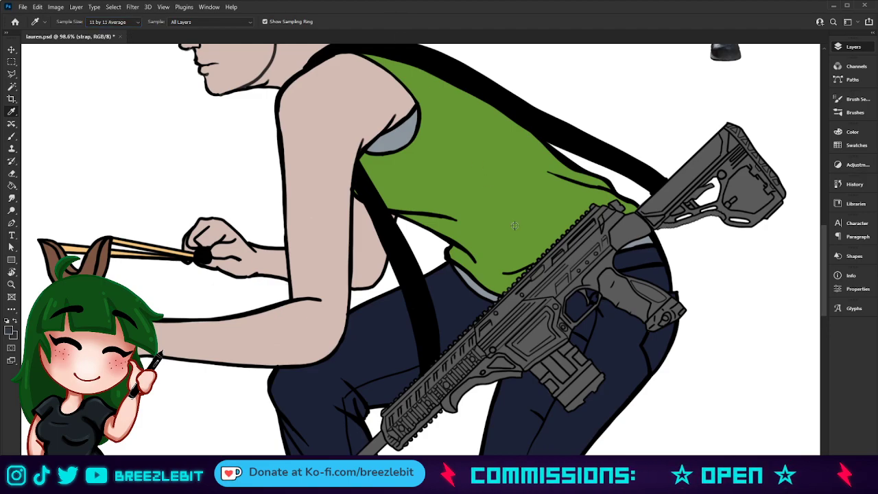
{"action": "key", "text": "b"}
{"action": "left_click", "coordinate": [751, 181], "text": "ctrl"}
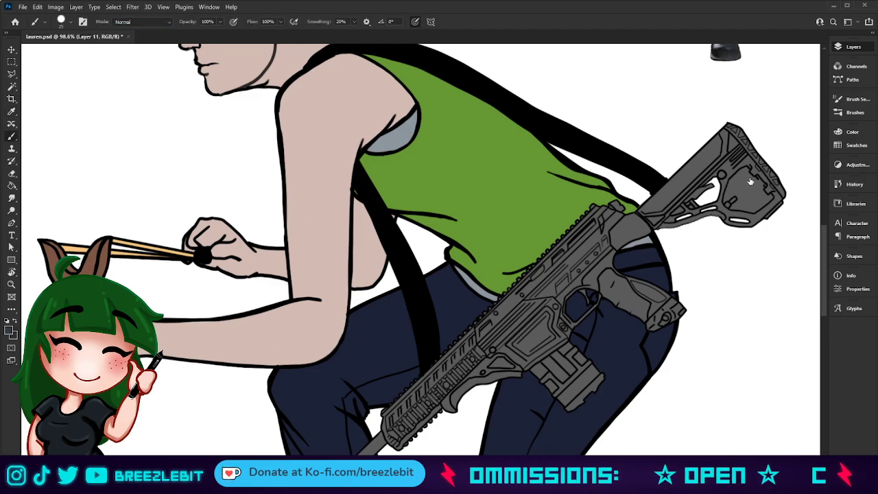
{"action": "mouse_move", "coordinate": [361, 177]}
{"action": "left_mouse_down"}
{"action": "mouse_move", "coordinate": [389, 235]}
{"action": "mouse_move", "coordinate": [351, 164]}
{"action": "mouse_move", "coordinate": [419, 327]}
{"action": "mouse_move", "coordinate": [370, 192]}
{"action": "mouse_move", "coordinate": [422, 321]}
{"action": "left_mouse_up"}
{"action": "left_click_drag", "start_coordinate": [377, 206], "coordinate": [425, 337]}
{"action": "left_click_drag", "start_coordinate": [356, 161], "coordinate": [377, 208]}
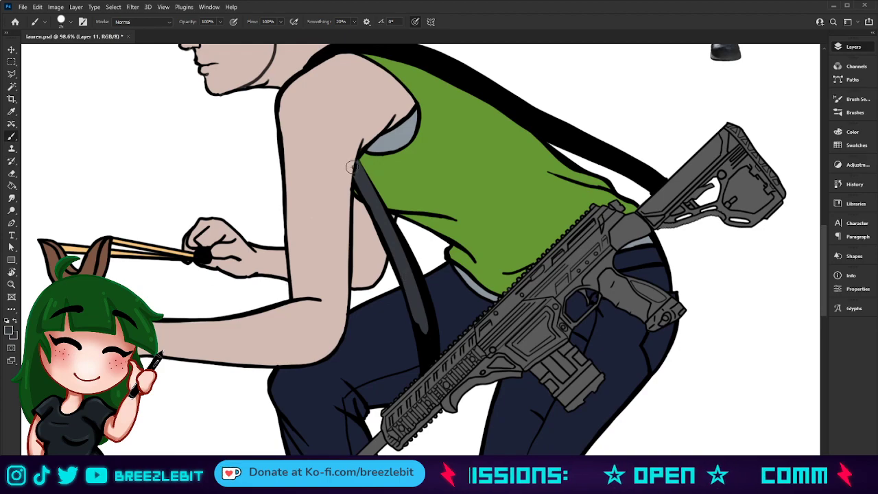
{"action": "mouse_move", "coordinate": [369, 192]}
{"action": "left_mouse_down"}
{"action": "mouse_move", "coordinate": [411, 292]}
{"action": "mouse_move", "coordinate": [359, 186]}
{"action": "mouse_move", "coordinate": [406, 284]}
{"action": "mouse_move", "coordinate": [369, 208]}
{"action": "mouse_move", "coordinate": [364, 159]}
{"action": "mouse_move", "coordinate": [413, 278]}
{"action": "left_mouse_up"}
{"action": "left_click_drag", "start_coordinate": [401, 245], "coordinate": [433, 355]}
{"action": "mouse_move", "coordinate": [420, 265]}
{"action": "left_mouse_down"}
{"action": "mouse_move", "coordinate": [431, 321]}
{"action": "mouse_move", "coordinate": [417, 368]}
{"action": "left_mouse_up"}
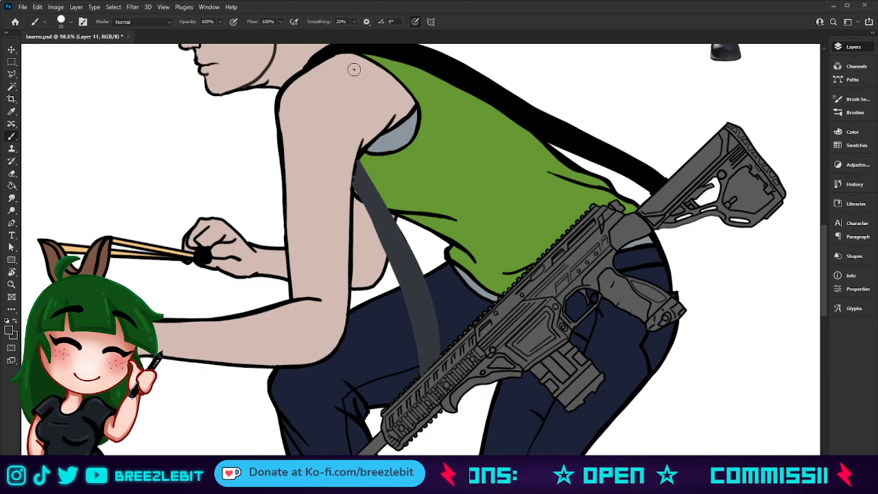
Step: On the strap layer, clean the front strap's blue-grey spill off the arm outline below the armpit with a smaller brush
{"action": "left_click_drag", "start_coordinate": [326, 262], "coordinate": [328, 398]}
{"action": "left_click_drag", "start_coordinate": [345, 292], "coordinate": [412, 314]}
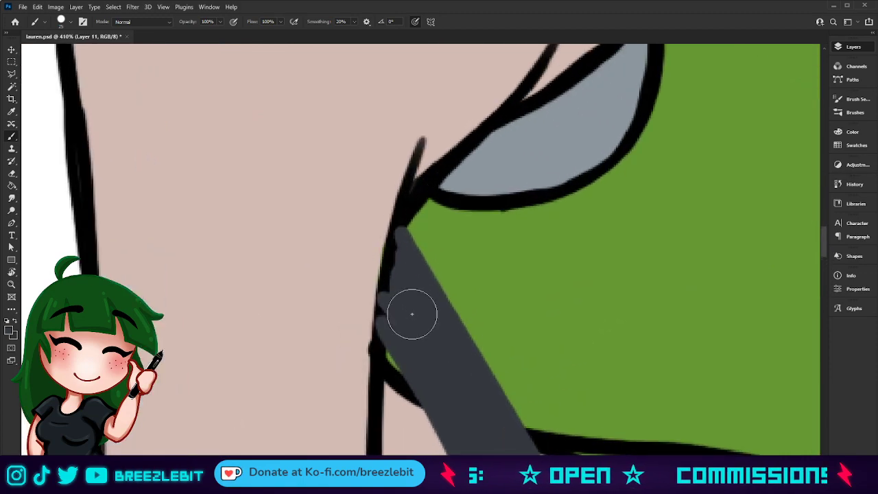
{"action": "left_click", "coordinate": [741, 209]}
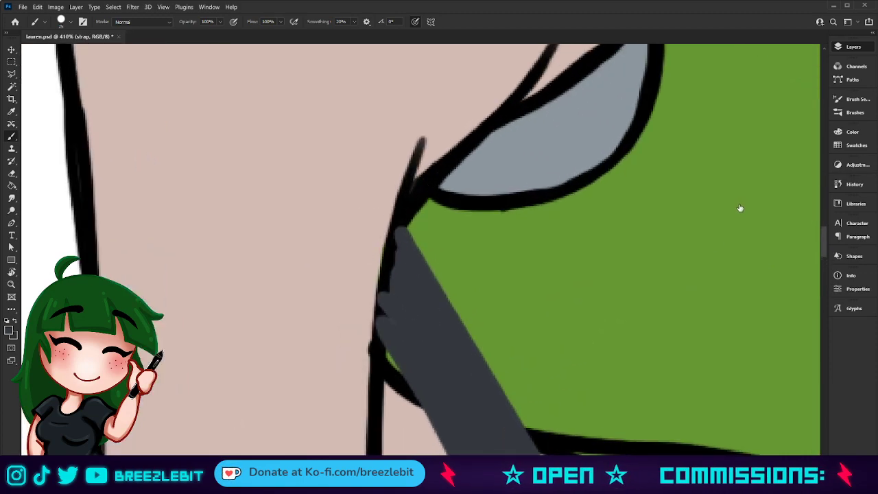
{"action": "key", "text": "bracketleft"}
{"action": "key", "text": "bracketleft"}
{"action": "key", "text": "bracketleft"}
{"action": "key", "text": "bracketleft"}
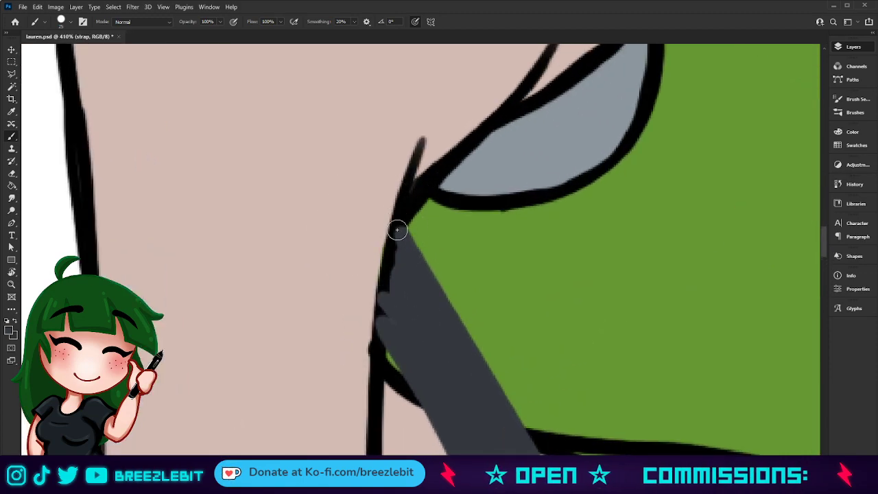
{"action": "mouse_move", "coordinate": [404, 212]}
{"action": "left_mouse_down"}
{"action": "mouse_move", "coordinate": [379, 303]}
{"action": "mouse_move", "coordinate": [377, 362]}
{"action": "left_mouse_up"}
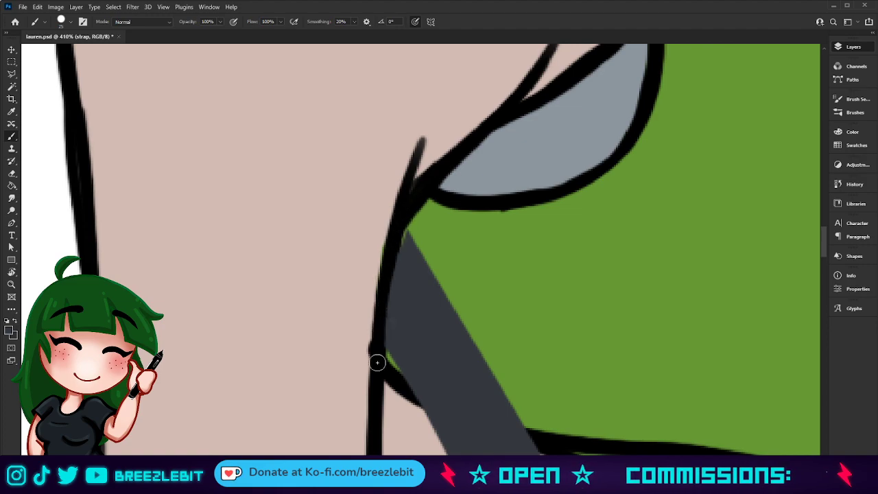
Step: Sample the black outline colour and refine the front strap's upper edge beside the arm with a very small brush
{"action": "key", "text": "bracketright"}
{"action": "key", "text": "bracketright"}
{"action": "key", "text": "bracketright"}
{"action": "key", "text": "bracketright"}
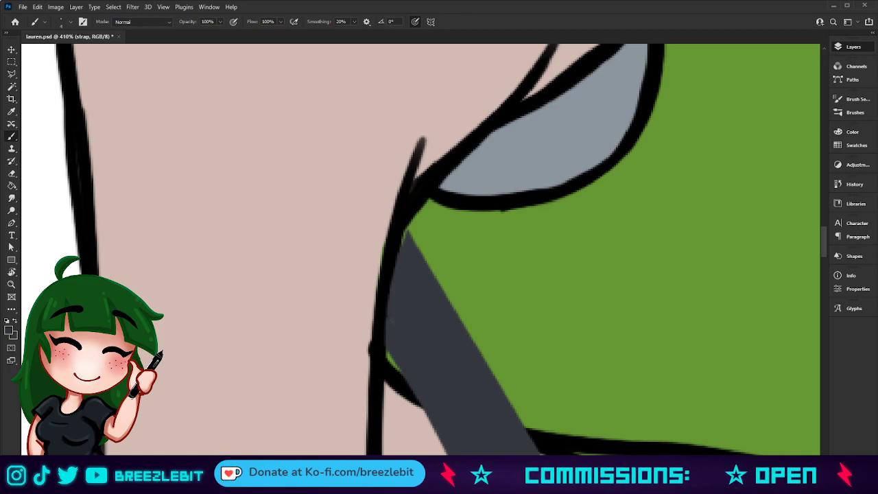
{"action": "key", "text": "i"}
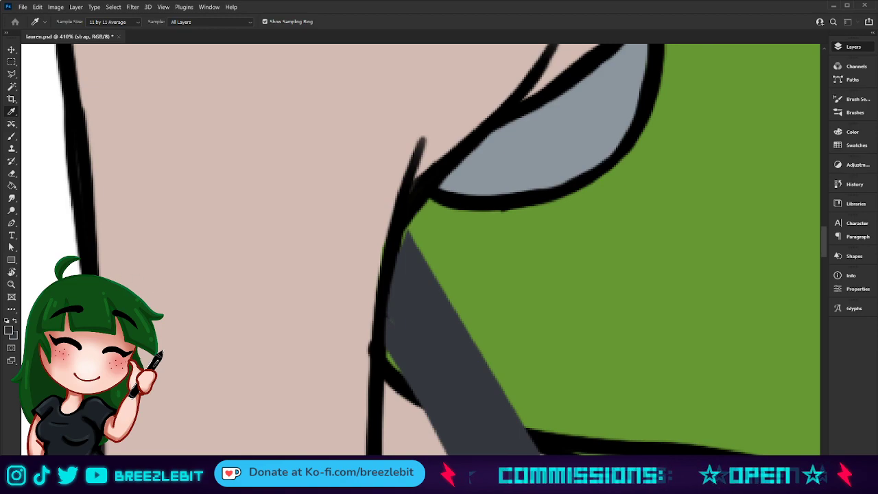
{"action": "key", "text": "b"}
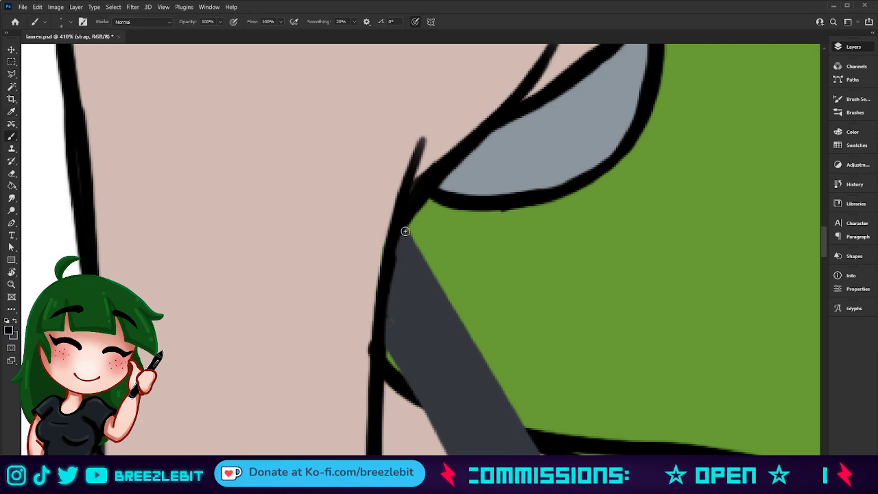
{"action": "left_click_drag", "start_coordinate": [392, 292], "coordinate": [390, 340]}
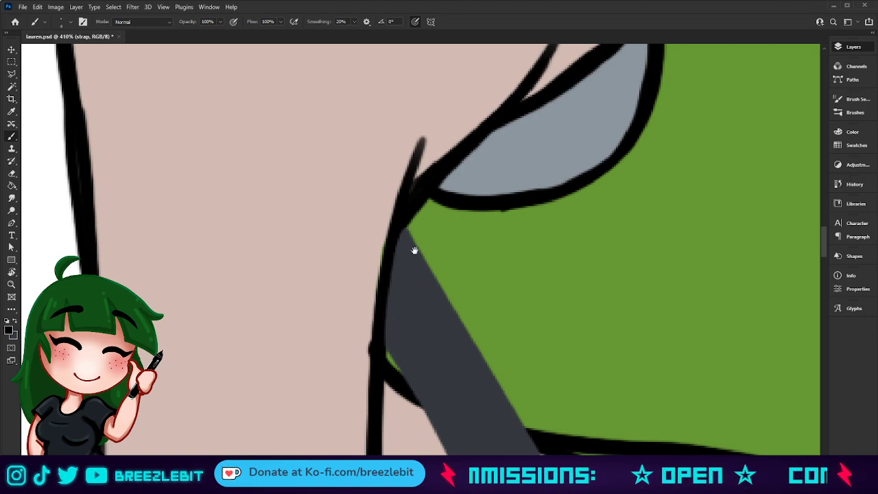
Step: Sample the front strap's dark blue-grey and paint the back strap on Layer 11 from shoulder to rifle stock with a size 70 brush
{"action": "left_click_drag", "start_coordinate": [427, 242], "coordinate": [176, 448]}
{"action": "left_click_drag", "start_coordinate": [425, 177], "coordinate": [651, 182]}
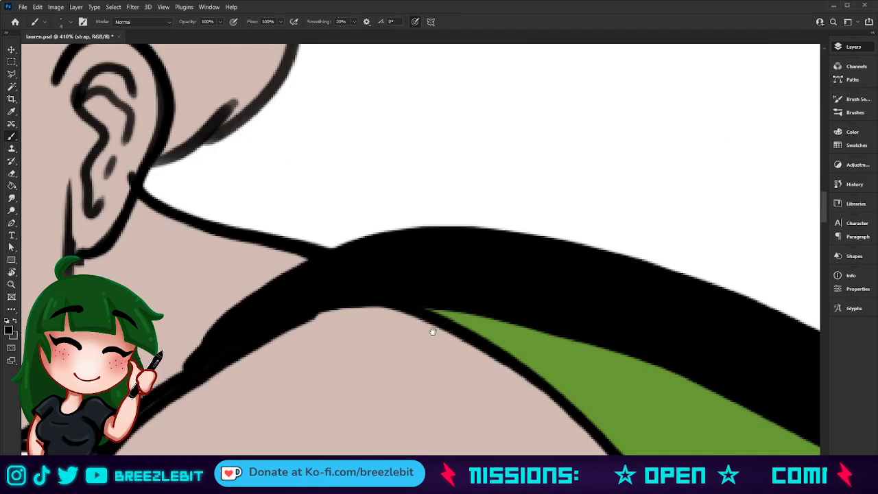
{"action": "left_click_drag", "start_coordinate": [419, 341], "coordinate": [523, 259]}
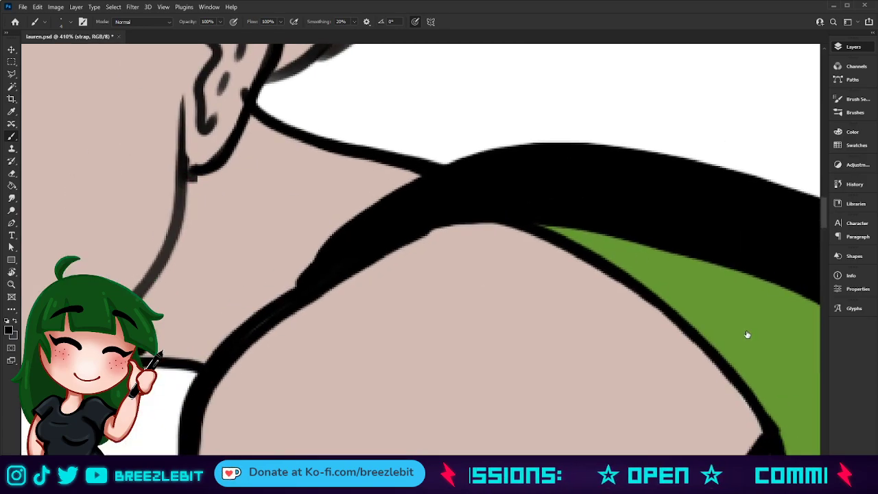
{"action": "key", "text": "z"}
{"action": "left_click_drag", "start_coordinate": [582, 259], "coordinate": [520, 284]}
{"action": "left_click_drag", "start_coordinate": [564, 315], "coordinate": [402, 290]}
{"action": "left_click", "coordinate": [592, 313], "text": "ctrl"}
{"action": "key", "text": "i"}
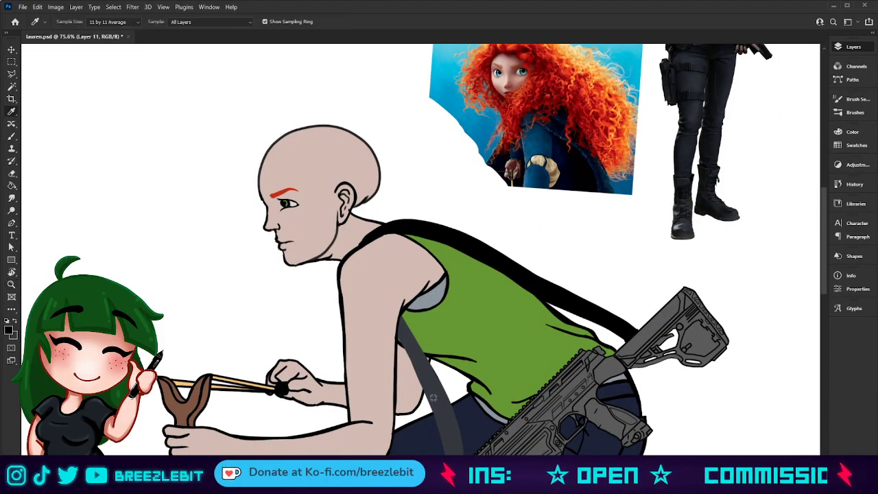
{"action": "key", "text": "b"}
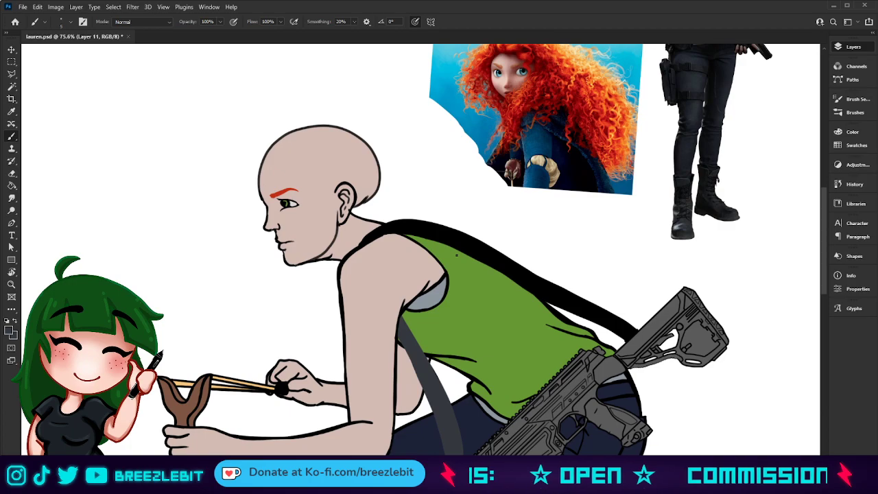
{"action": "key", "text": "bracketright"}
{"action": "key", "text": "bracketright"}
{"action": "key", "text": "bracketright"}
{"action": "key", "text": "bracketright"}
{"action": "key", "text": "bracketright"}
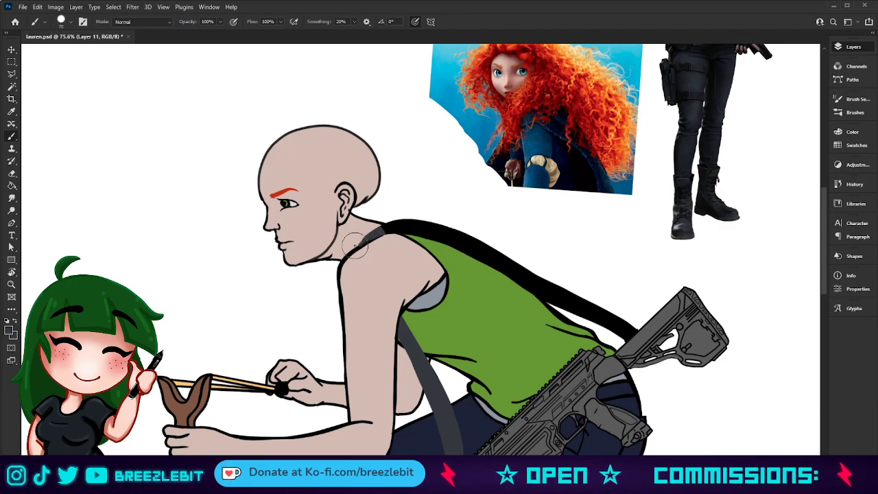
{"action": "mouse_move", "coordinate": [388, 233]}
{"action": "left_mouse_down"}
{"action": "mouse_move", "coordinate": [458, 241]}
{"action": "mouse_move", "coordinate": [526, 292]}
{"action": "mouse_move", "coordinate": [486, 251]}
{"action": "mouse_move", "coordinate": [531, 272]}
{"action": "mouse_move", "coordinate": [613, 339]}
{"action": "mouse_move", "coordinate": [533, 266]}
{"action": "mouse_move", "coordinate": [635, 331]}
{"action": "left_mouse_up"}
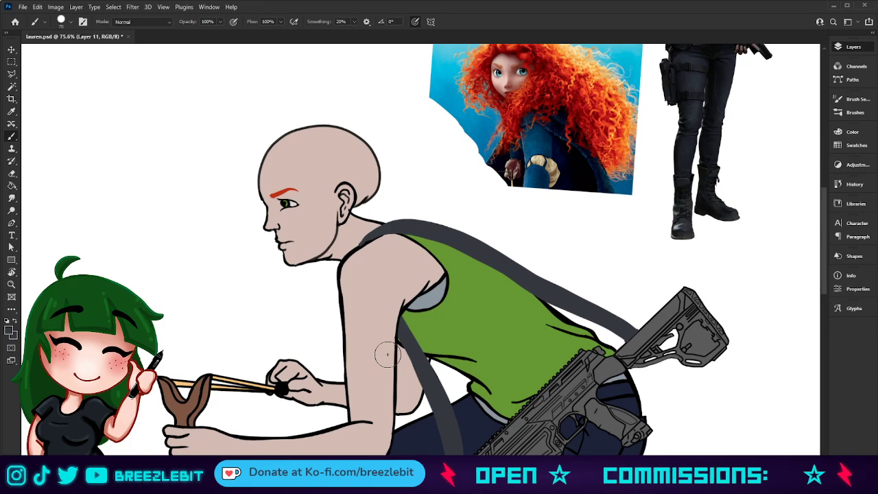
Step: Trim the strap layer's lower edge along the shoulder outline, undoing and redoing the strokes that cut too far into the strap
{"action": "key", "text": "z"}
{"action": "left_click_drag", "start_coordinate": [391, 274], "coordinate": [447, 250]}
{"action": "scroll", "coordinate": [439, 259], "scroll_direction": "up", "scroll_amount": 2}
{"action": "left_click", "coordinate": [737, 195], "text": "ctrl"}
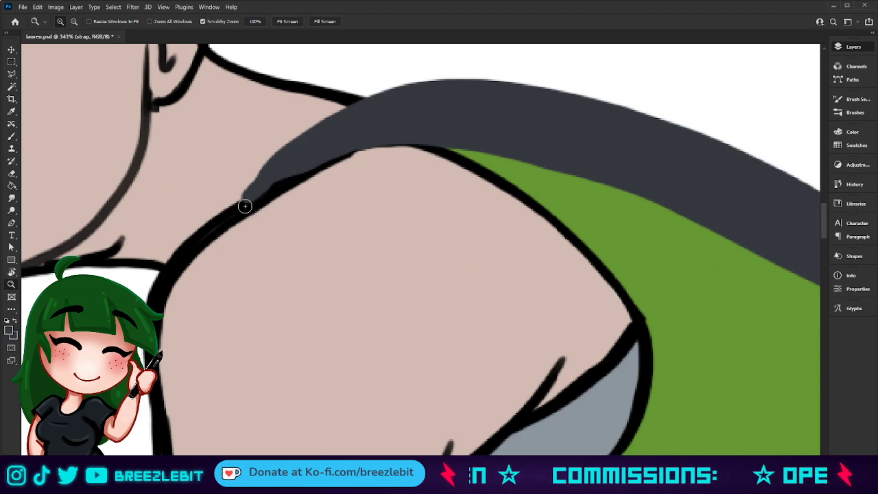
{"action": "mouse_move", "coordinate": [246, 201]}
{"action": "left_mouse_down"}
{"action": "mouse_move", "coordinate": [367, 151]}
{"action": "mouse_move", "coordinate": [420, 143]}
{"action": "mouse_move", "coordinate": [456, 146]}
{"action": "mouse_move", "coordinate": [519, 172]}
{"action": "left_mouse_up"}
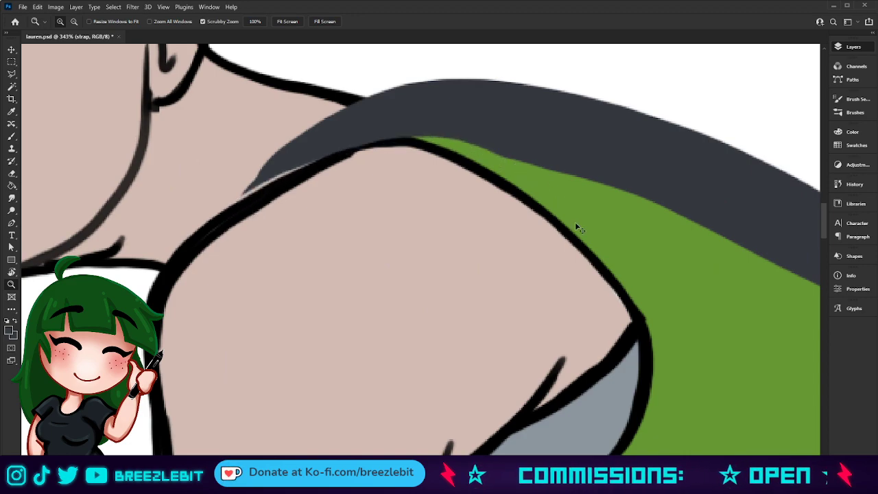
{"action": "key", "text": "ctrl+z"}
{"action": "mouse_move", "coordinate": [240, 207]}
{"action": "left_mouse_down"}
{"action": "mouse_move", "coordinate": [354, 154]}
{"action": "mouse_move", "coordinate": [398, 144]}
{"action": "mouse_move", "coordinate": [437, 148]}
{"action": "left_mouse_up"}
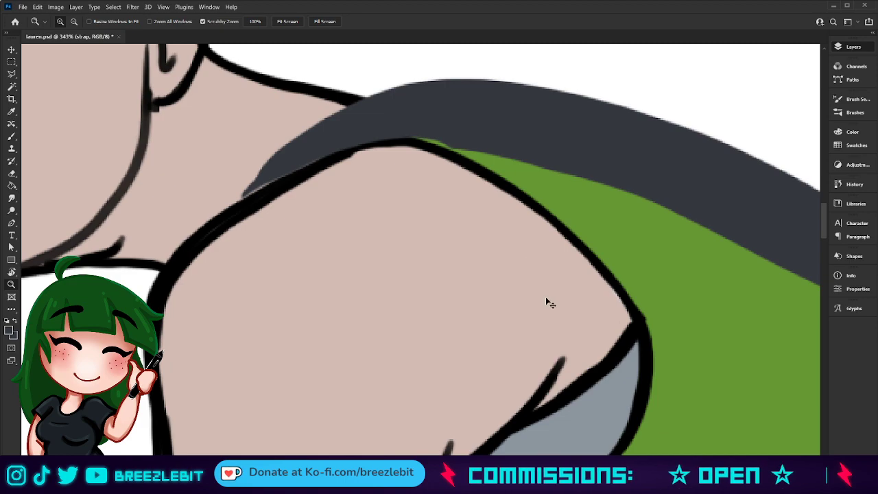
{"action": "key", "text": "ctrl+z"}
{"action": "left_click_drag", "start_coordinate": [259, 199], "coordinate": [308, 174]}
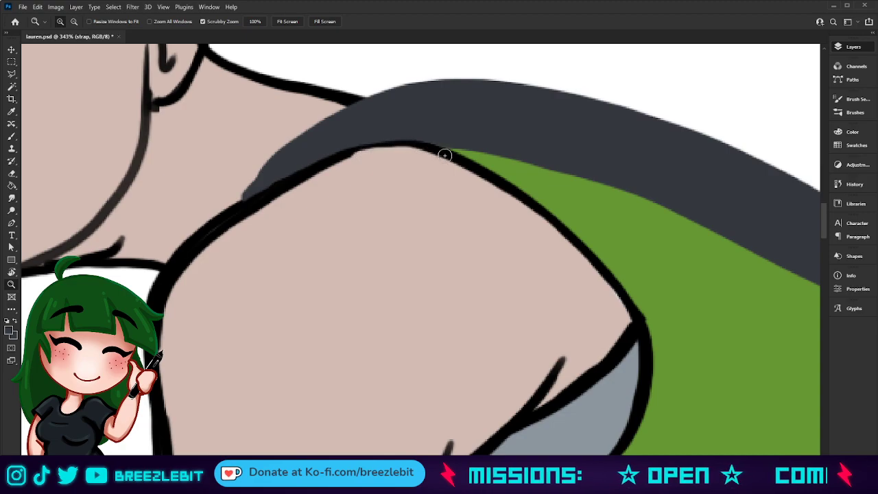
Step: Fade the strap colour's edges on Layer 11 with a soft size 100 eraser so the black base shows along both sides
{"action": "left_click_drag", "start_coordinate": [451, 220], "coordinate": [351, 279]}
{"action": "mouse_move", "coordinate": [472, 277]}
{"action": "left_mouse_down"}
{"action": "mouse_move", "coordinate": [494, 275]}
{"action": "mouse_move", "coordinate": [480, 265]}
{"action": "left_mouse_up"}
{"action": "left_click", "coordinate": [771, 185]}
{"action": "left_click", "coordinate": [719, 182]}
{"action": "left_click", "coordinate": [720, 183]}
{"action": "left_click_drag", "start_coordinate": [431, 288], "coordinate": [440, 311]}
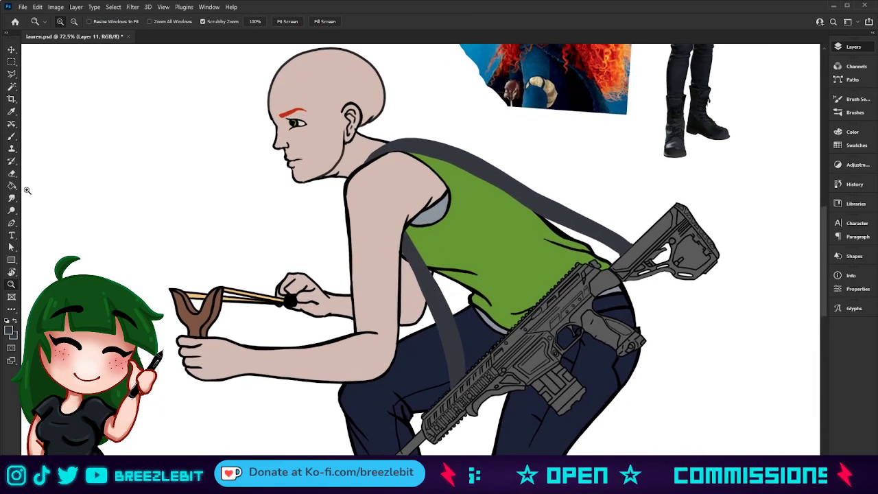
{"action": "key", "text": "e"}
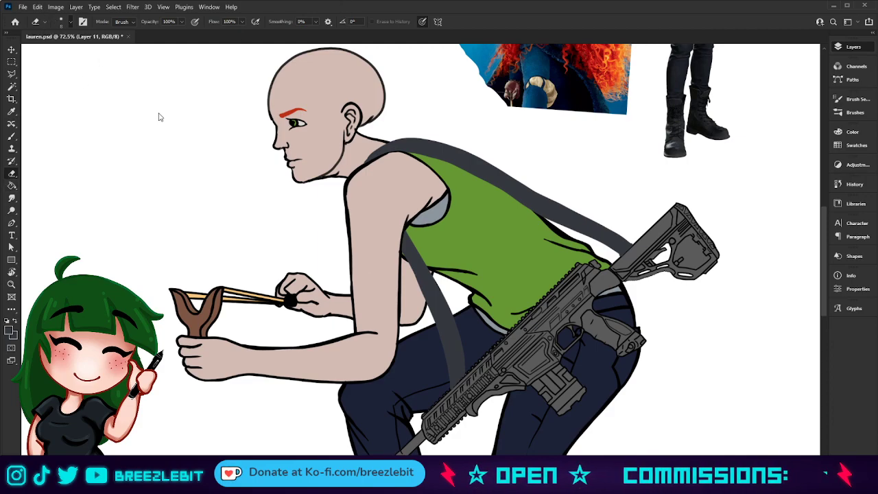
{"action": "key", "text": "bracketright"}
{"action": "key", "text": "bracketright"}
{"action": "key", "text": "bracketright"}
{"action": "key", "text": "bracketright"}
{"action": "key", "text": "bracketright"}
{"action": "key", "text": "bracketright"}
{"action": "key", "text": "bracketright"}
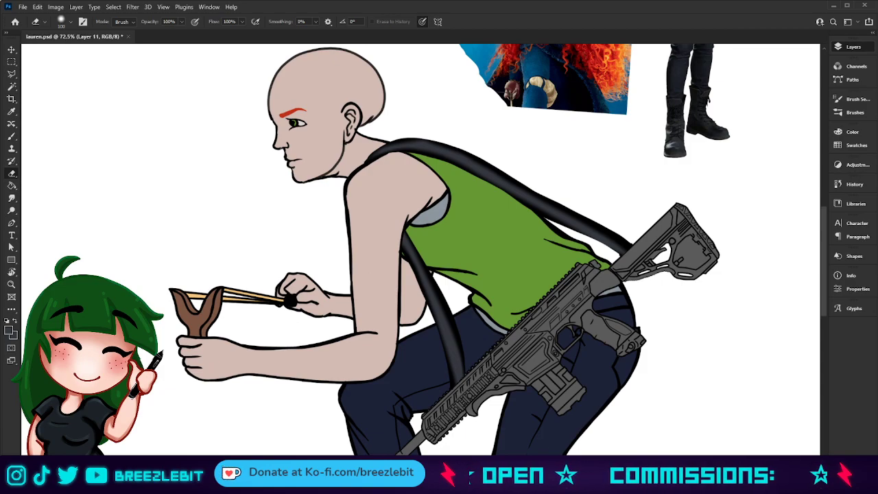
Step: Review the whole figure with the shaded strap and make the red hair visible again
{"action": "key", "text": "z"}
{"action": "key", "text": "ctrl+0"}
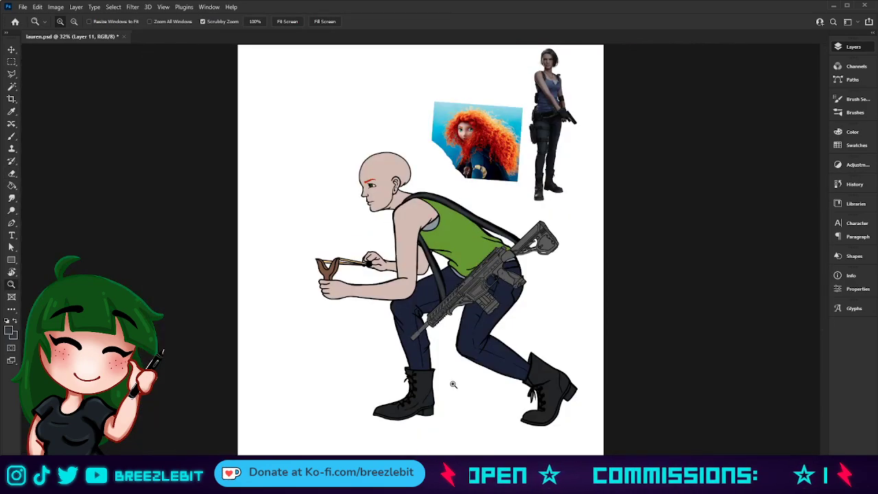
{"action": "left_click_drag", "start_coordinate": [452, 384], "coordinate": [442, 386]}
{"action": "left_click_drag", "start_coordinate": [656, 315], "coordinate": [522, 364]}
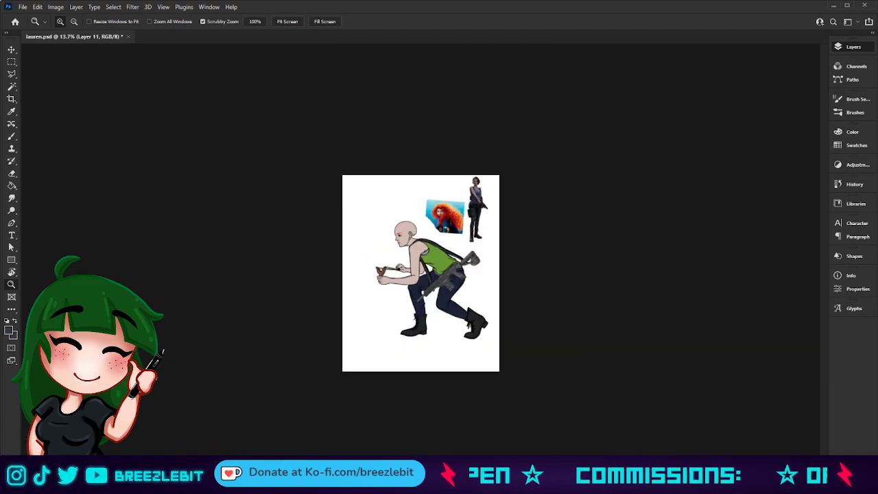
{"action": "scroll", "coordinate": [461, 323], "scroll_direction": "up", "scroll_amount": 4}
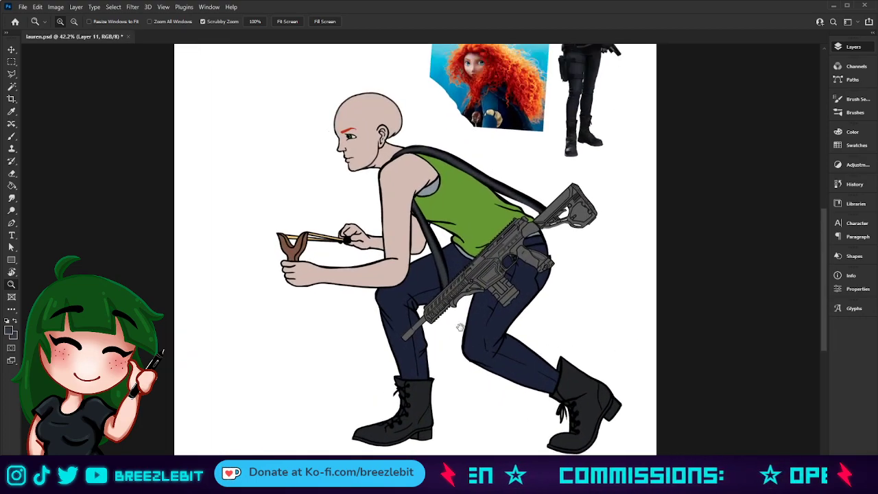
{"action": "scroll", "coordinate": [583, 240], "scroll_direction": "up", "scroll_amount": 1}
{"action": "key", "text": "ctrl+z"}
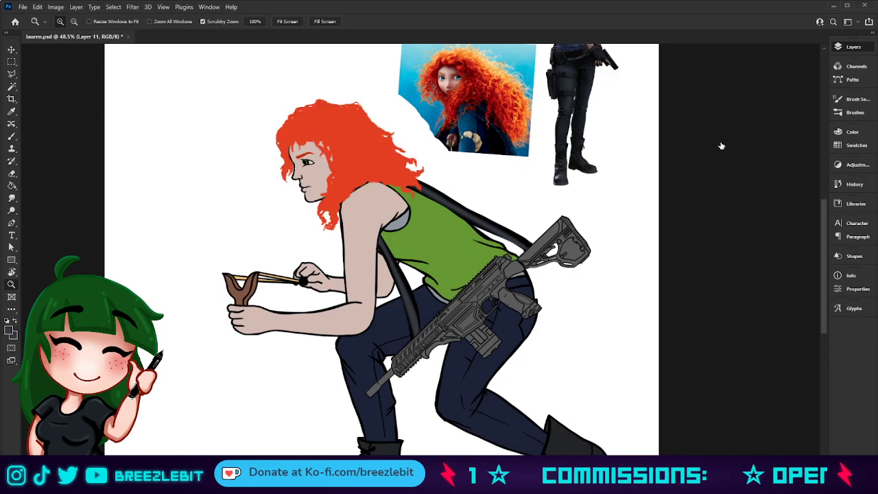
{"action": "left_click_drag", "start_coordinate": [401, 255], "coordinate": [412, 257]}
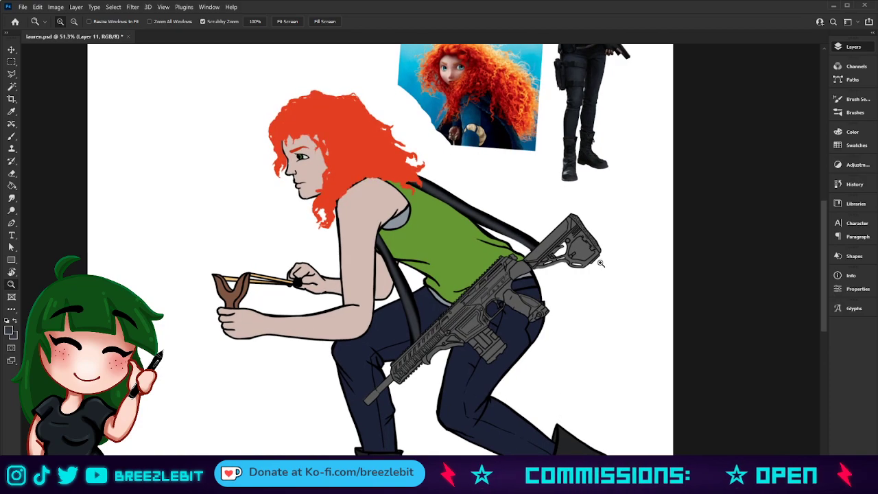
{"action": "left_click_drag", "start_coordinate": [461, 174], "coordinate": [448, 177]}
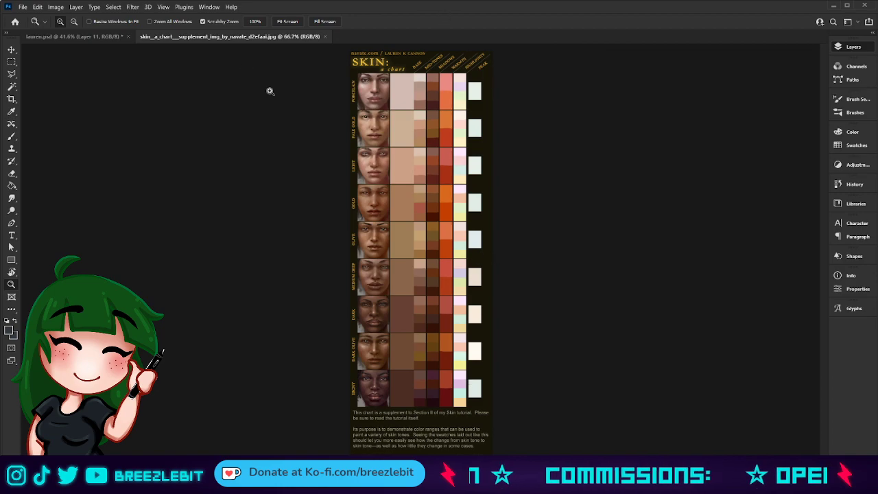
Step: Examine the skin tone chart's rows and the colour swatches of the Porcelain row up close
{"action": "left_click_drag", "start_coordinate": [371, 177], "coordinate": [470, 436]}
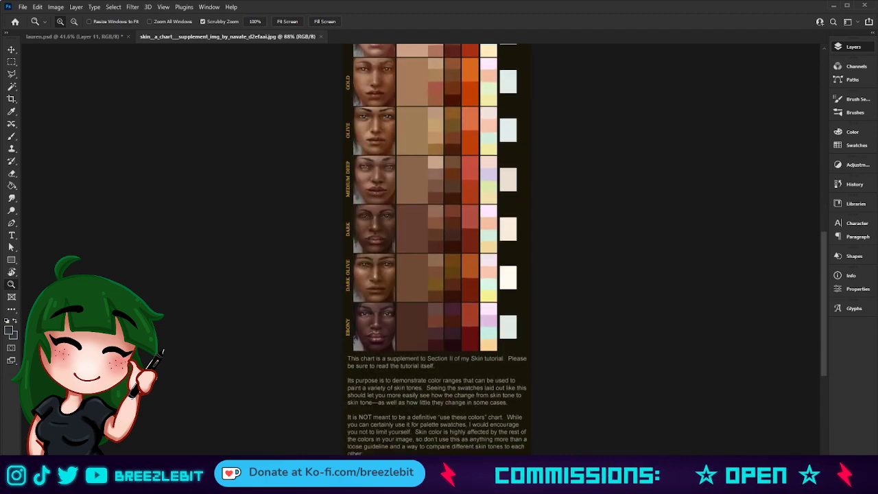
{"action": "scroll", "coordinate": [535, 407], "scroll_direction": "up", "scroll_amount": 3}
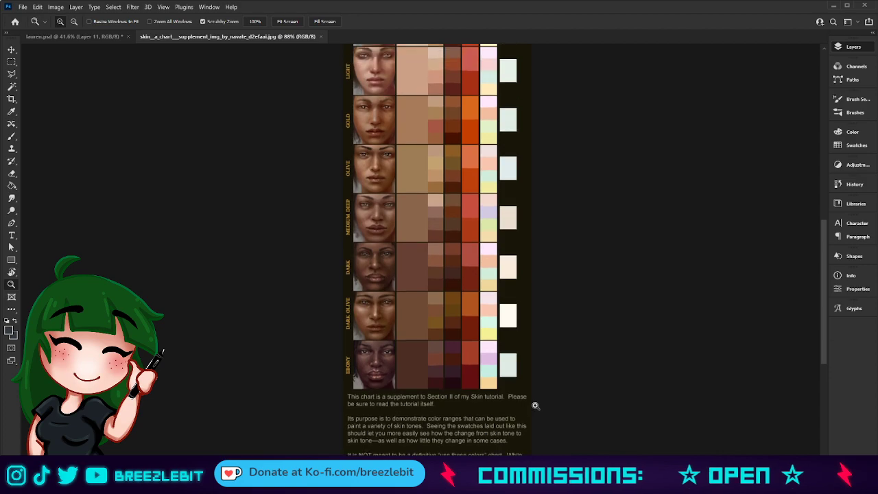
{"action": "scroll", "coordinate": [487, 165], "scroll_direction": "up", "scroll_amount": 3}
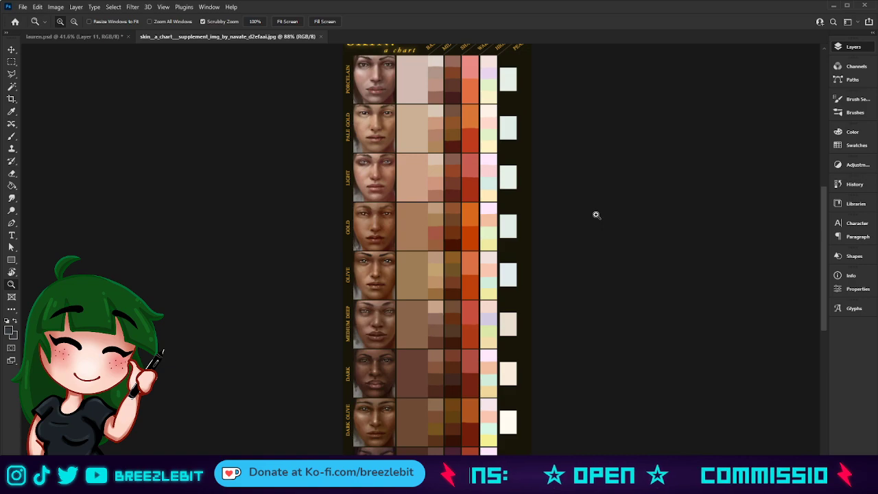
{"action": "left_click_drag", "start_coordinate": [459, 93], "coordinate": [488, 97]}
{"action": "scroll", "coordinate": [382, 313], "scroll_direction": "down", "scroll_amount": 1}
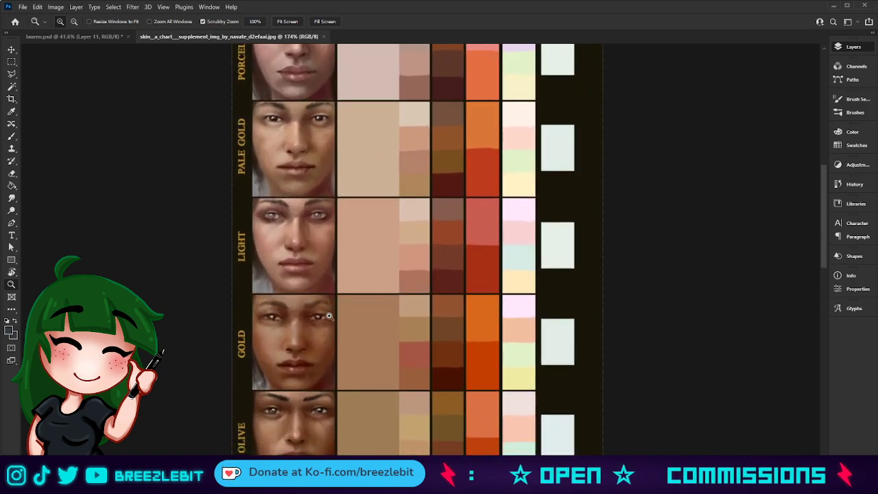
{"action": "scroll", "coordinate": [372, 177], "scroll_direction": "up", "scroll_amount": 4}
{"action": "left_click_drag", "start_coordinate": [391, 141], "coordinate": [170, 90]}
{"action": "left_click_drag", "start_coordinate": [393, 147], "coordinate": [465, 149]}
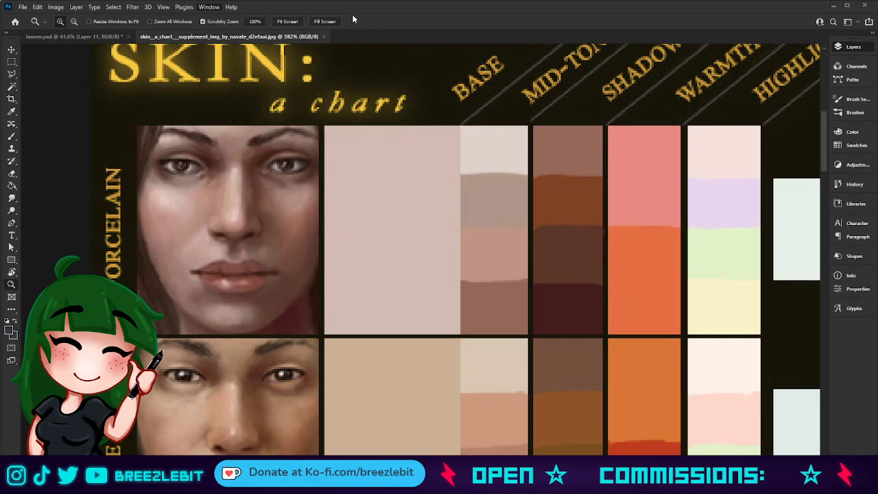
Step: Tile the skin chart and lauren.psd side by side, make lauren.psd active, and return both documents to tabs
{"action": "left_click", "coordinate": [397, 41]}
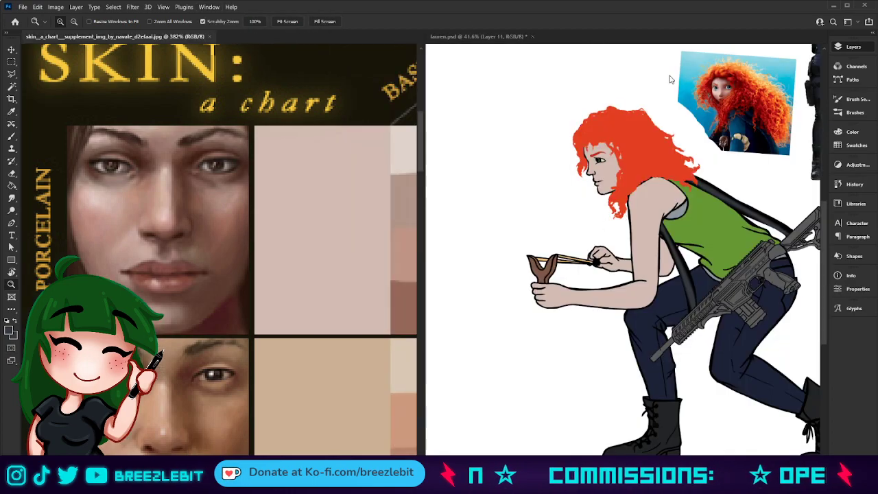
{"action": "left_click", "coordinate": [464, 36]}
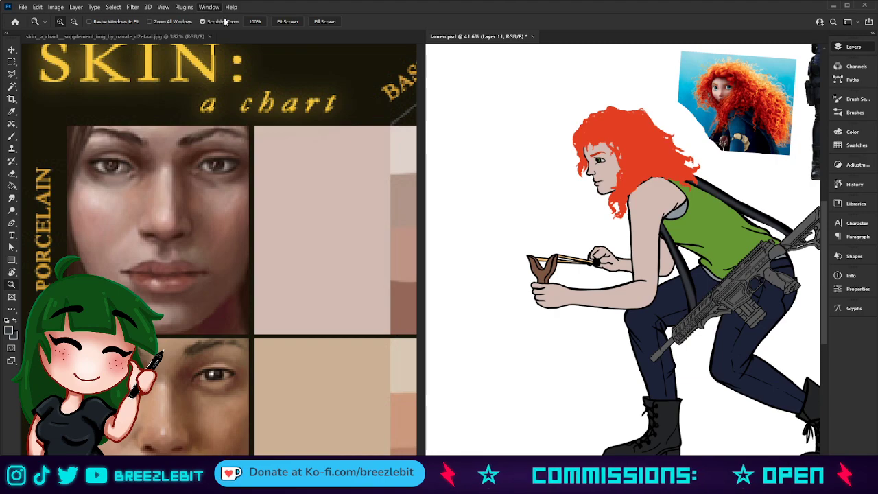
{"action": "left_click", "coordinate": [408, 100]}
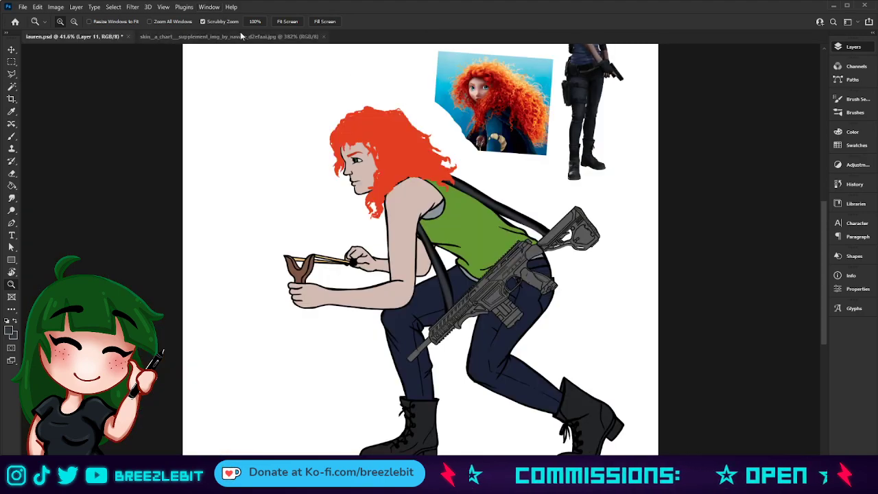
Step: Tile lauren.psd and the skin chart side by side, framing the figure's upper body and the Porcelain row's colour swatches
{"action": "left_click", "coordinate": [378, 46]}
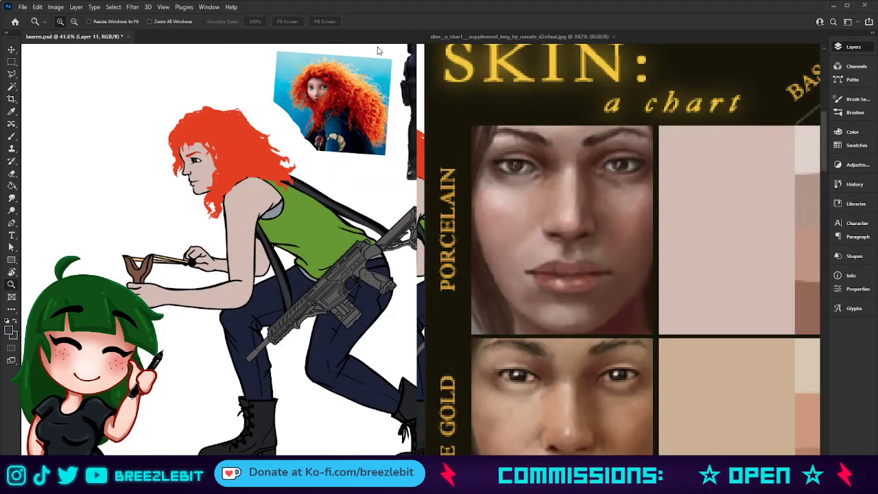
{"action": "left_click_drag", "start_coordinate": [283, 273], "coordinate": [309, 265]}
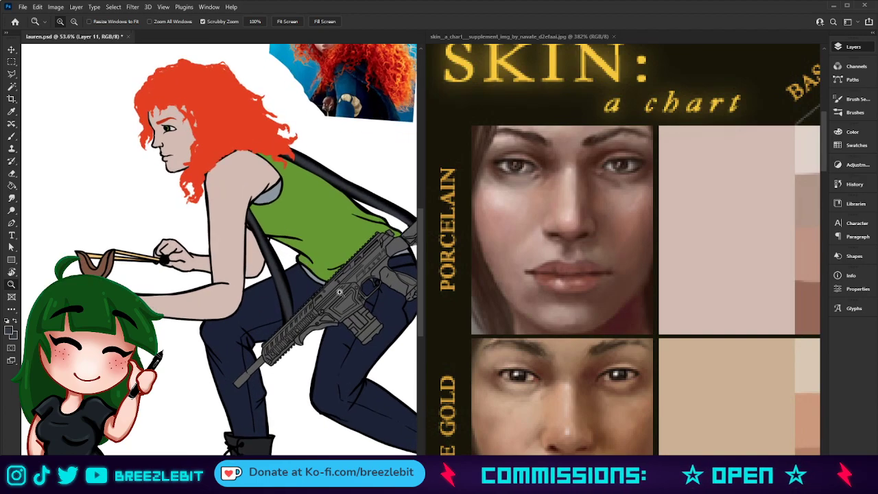
{"action": "left_click_drag", "start_coordinate": [303, 229], "coordinate": [328, 228]}
{"action": "left_click_drag", "start_coordinate": [251, 203], "coordinate": [312, 231]}
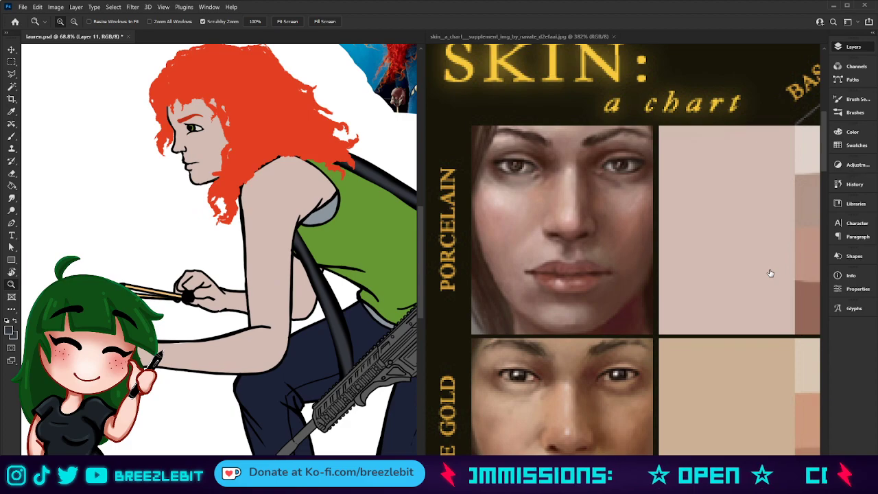
{"action": "left_click", "coordinate": [657, 202]}
{"action": "left_click_drag", "start_coordinate": [647, 190], "coordinate": [503, 319]}
{"action": "left_click_drag", "start_coordinate": [597, 298], "coordinate": [540, 277]}
{"action": "scroll", "coordinate": [542, 281], "scroll_direction": "right", "scroll_amount": 2}
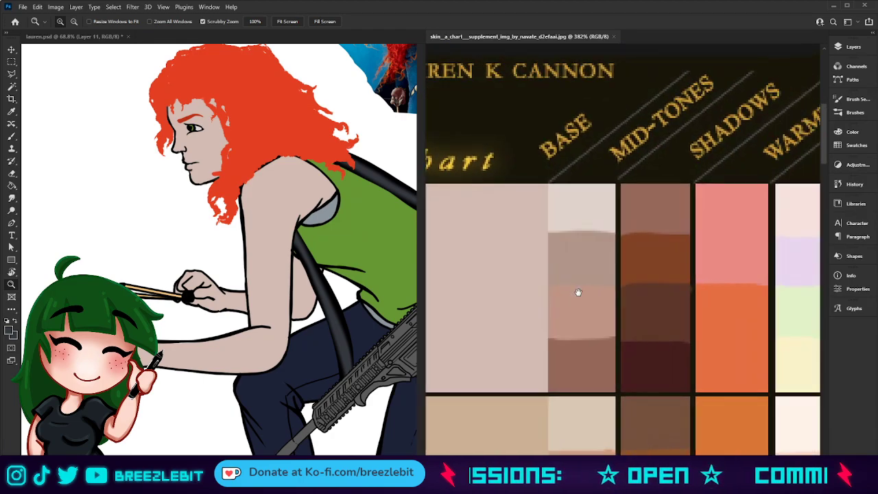
Step: Sample the darkest maroon Shadows swatch of the Porcelain row as brush colour and widen the lauren.psd view
{"action": "key", "text": "i"}
{"action": "left_click", "coordinate": [639, 365]}
{"action": "key", "text": "b"}
{"action": "left_click", "coordinate": [173, 159]}
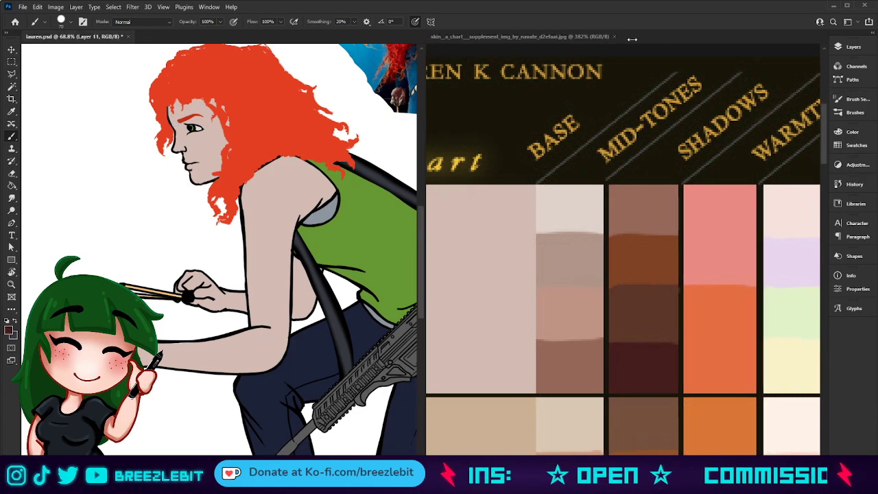
{"action": "left_click_drag", "start_coordinate": [629, 39], "coordinate": [706, 55]}
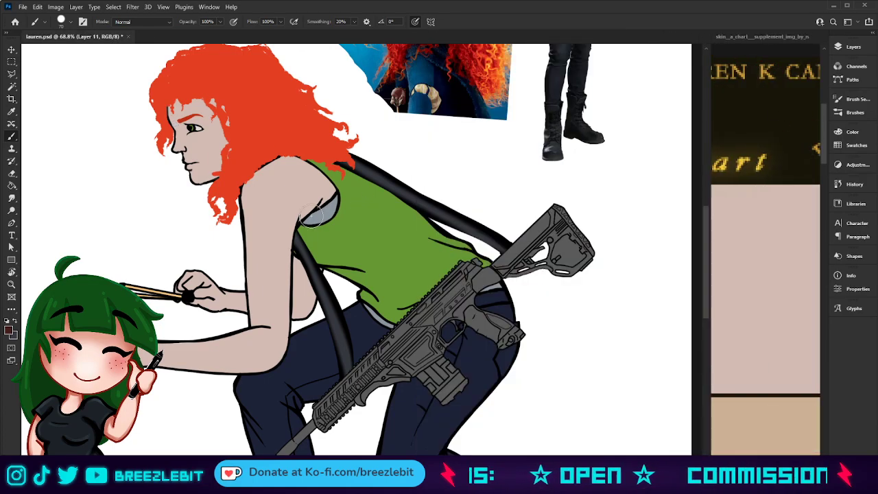
Step: Add a new layer above skinflat for the skin shadows and ready the Brush tool with 15% smoothing
{"action": "key", "text": "z"}
{"action": "left_click_drag", "start_coordinate": [305, 206], "coordinate": [384, 250]}
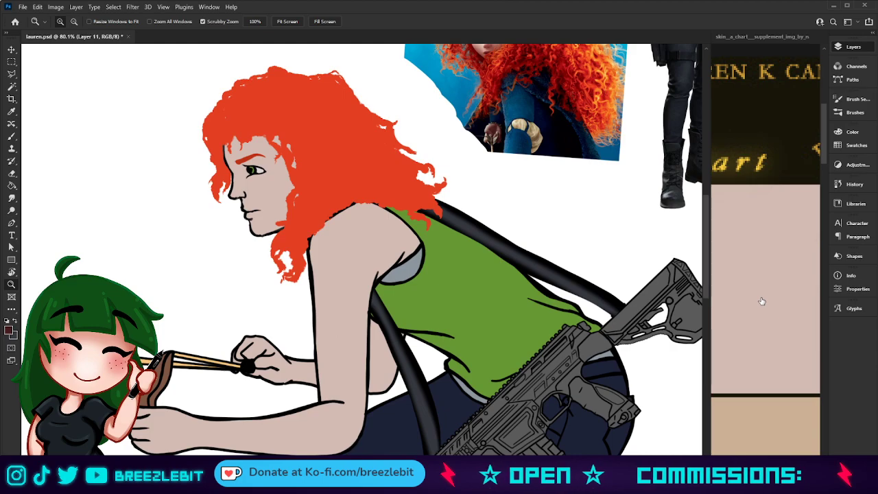
{"action": "key", "text": "alt+bracketleft"}
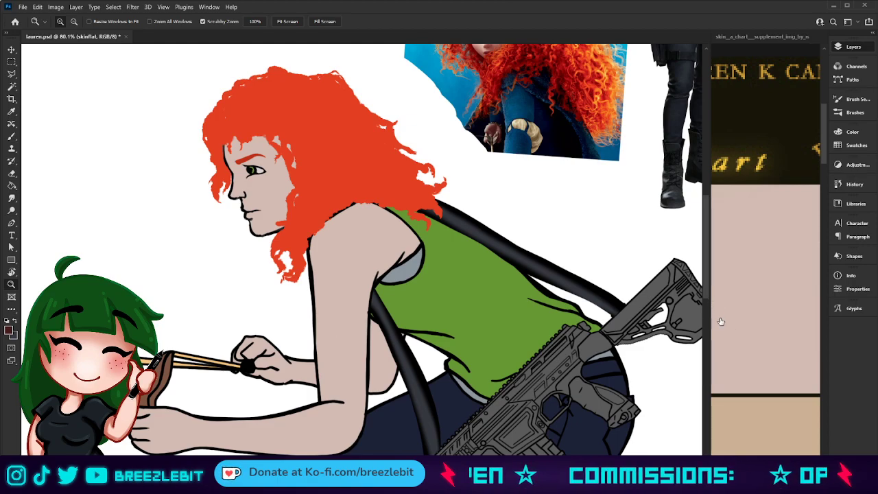
{"action": "key", "text": "ctrl+shift+alt+n"}
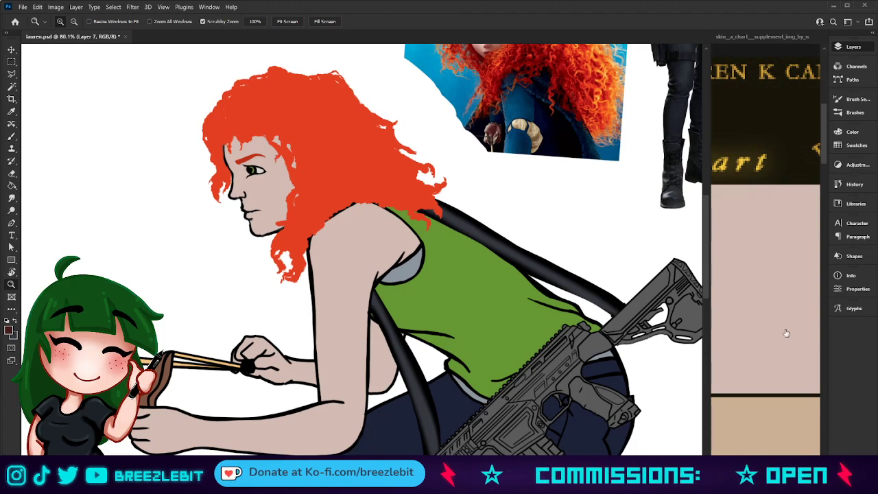
{"action": "key", "text": "alt+bracketright"}
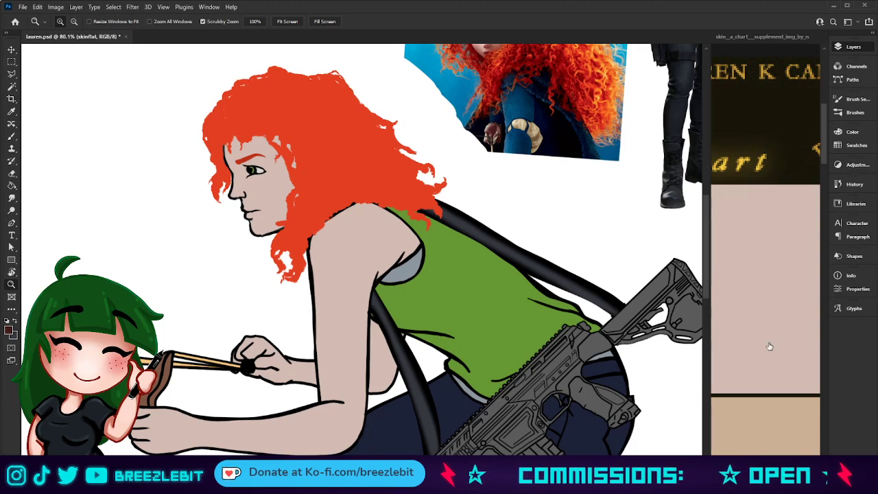
{"action": "key", "text": "alt+bracketright"}
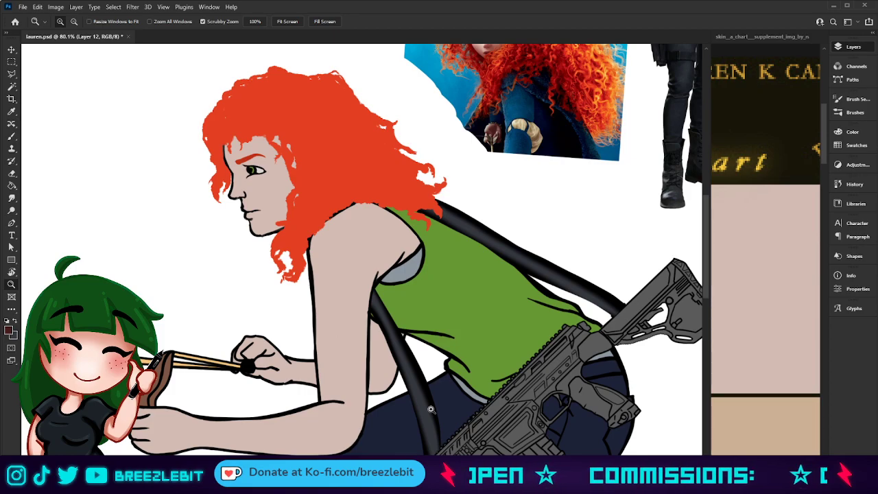
{"action": "key", "text": "b"}
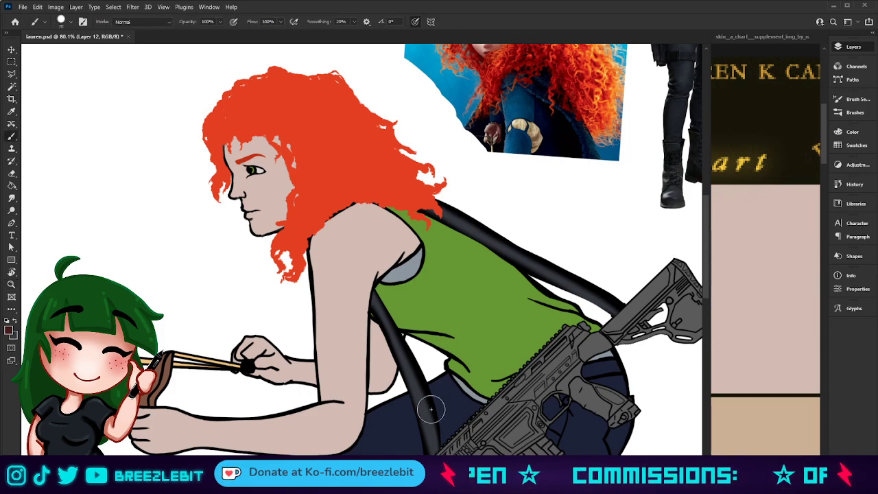
{"action": "left_click", "coordinate": [341, 21]}
{"action": "type", "text": "15"}
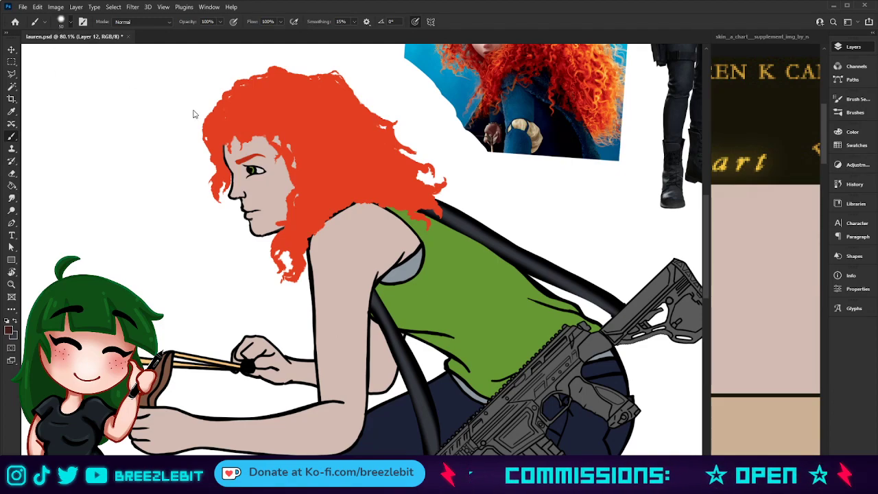
Step: Try painting dark maroon shadows along both edges of the near arm on Layer 12
{"action": "mouse_move", "coordinate": [370, 292]}
{"action": "left_mouse_down"}
{"action": "mouse_move", "coordinate": [362, 340]}
{"action": "mouse_move", "coordinate": [368, 291]}
{"action": "left_mouse_up"}
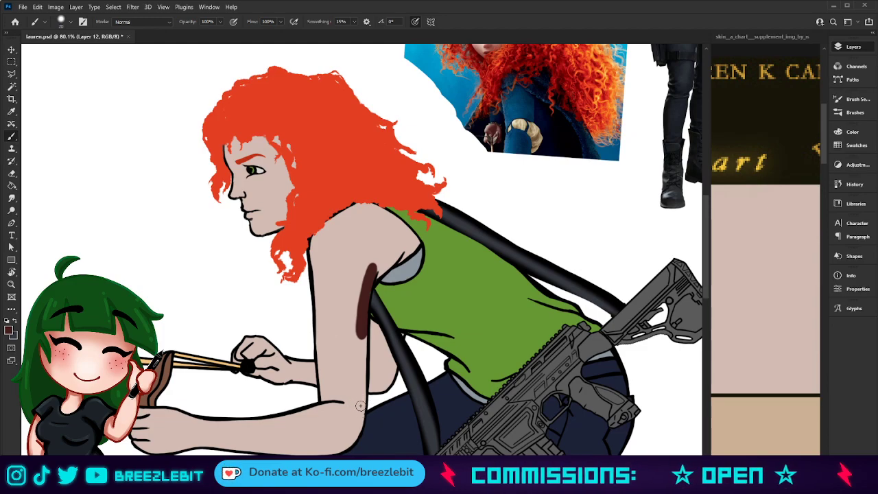
{"action": "mouse_move", "coordinate": [367, 322]}
{"action": "left_mouse_down"}
{"action": "mouse_move", "coordinate": [355, 452]}
{"action": "mouse_move", "coordinate": [362, 342]}
{"action": "mouse_move", "coordinate": [354, 438]}
{"action": "mouse_move", "coordinate": [360, 425]}
{"action": "mouse_move", "coordinate": [348, 449]}
{"action": "left_mouse_up"}
{"action": "mouse_move", "coordinate": [322, 401]}
{"action": "left_mouse_down"}
{"action": "mouse_move", "coordinate": [320, 345]}
{"action": "mouse_move", "coordinate": [321, 398]}
{"action": "mouse_move", "coordinate": [317, 303]}
{"action": "left_mouse_up"}
{"action": "left_click_drag", "start_coordinate": [317, 267], "coordinate": [312, 342]}
{"action": "left_click_drag", "start_coordinate": [310, 243], "coordinate": [312, 379]}
{"action": "mouse_move", "coordinate": [299, 280]}
{"action": "left_mouse_down"}
{"action": "mouse_move", "coordinate": [309, 353]}
{"action": "mouse_move", "coordinate": [255, 322]}
{"action": "left_mouse_up"}
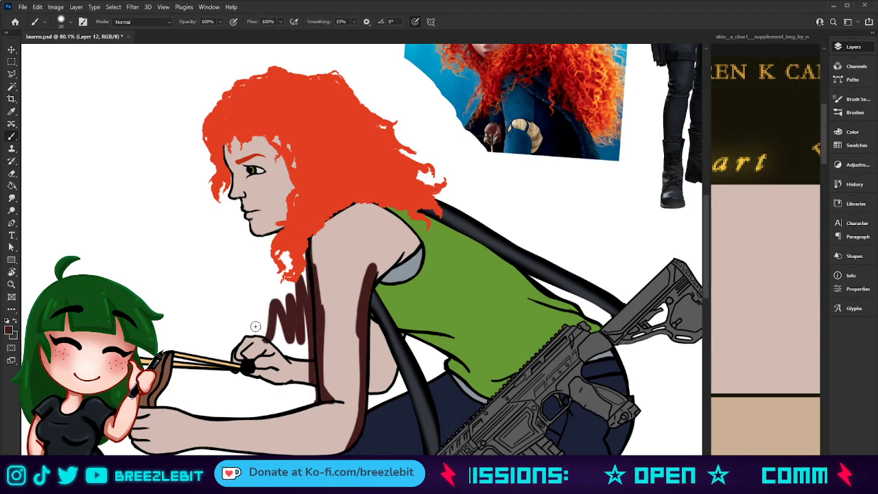
Step: Undo all the maroon strokes painted on and beside the arm
{"action": "key", "text": "ctrl+z"}
{"action": "key", "text": "ctrl+z"}
{"action": "key", "text": "ctrl+z"}
{"action": "key", "text": "ctrl+z"}
{"action": "key", "text": "ctrl+z"}
{"action": "key", "text": "ctrl+z"}
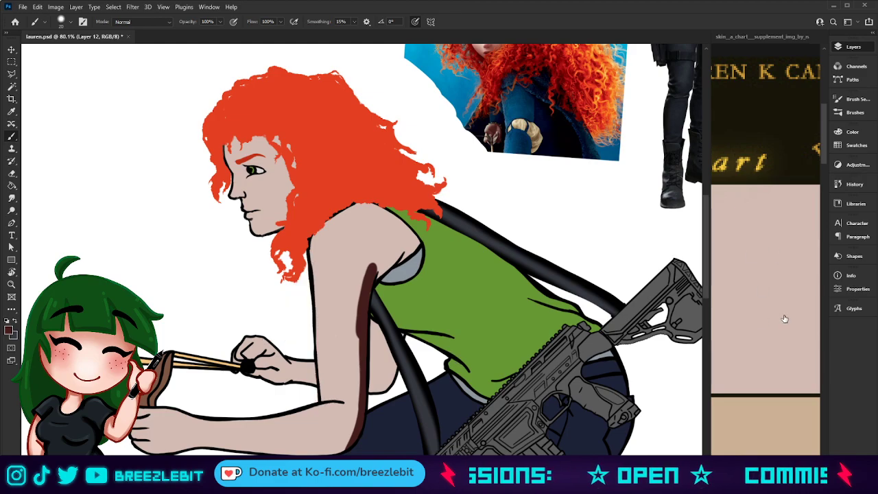
{"action": "key", "text": "ctrl+z"}
{"action": "key", "text": "z"}
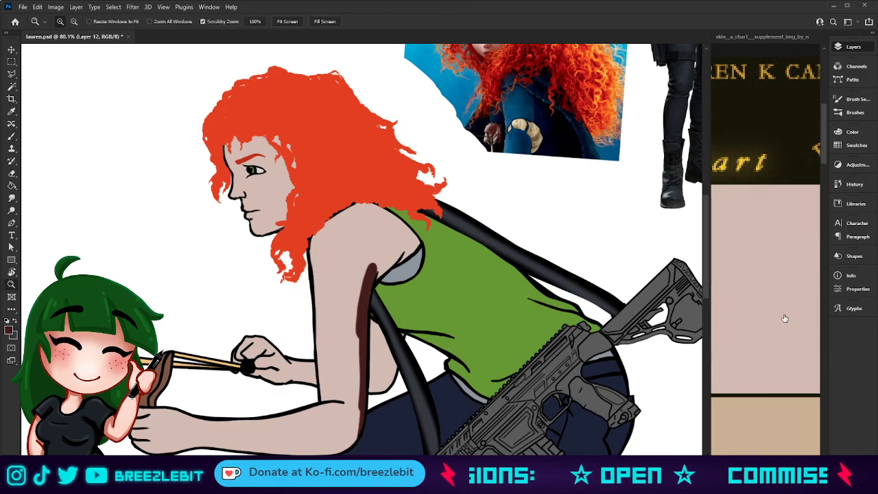
{"action": "key", "text": "ctrl+z"}
{"action": "key", "text": "ctrl+z"}
{"action": "key", "text": "ctrl+z"}
{"action": "key", "text": "ctrl+z"}
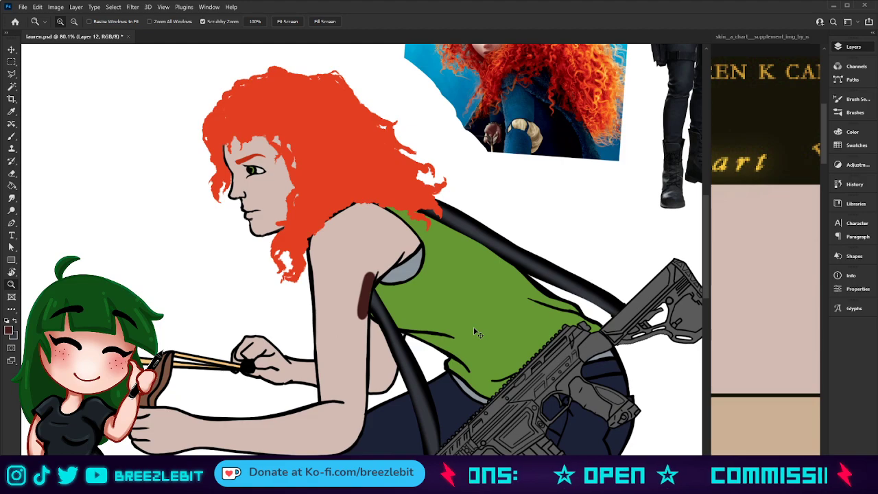
{"action": "key", "text": "ctrl+z"}
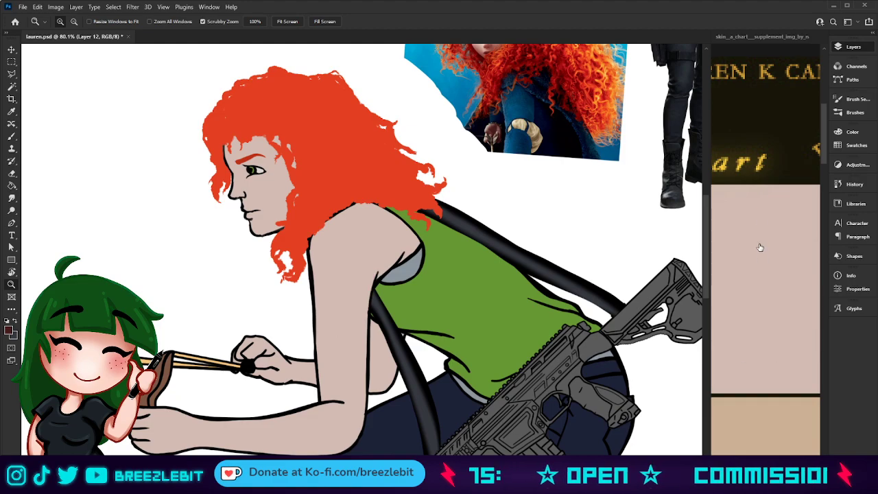
{"action": "key", "text": "ctrl+z"}
Step: Clip Layer 12 to the skin layer beneath it so the shading stays within the skin
{"action": "left_click_drag", "start_coordinate": [429, 297], "coordinate": [430, 298]}
{"action": "key", "text": "bracketleft"}
{"action": "key", "text": "bracketleft"}
{"action": "key", "text": "bracketleft"}
{"action": "key", "text": "bracketleft"}
{"action": "key", "text": "bracketleft"}
{"action": "key", "text": "bracketleft"}
{"action": "key", "text": "bracketleft"}
{"action": "key", "text": "bracketleft"}
{"action": "key", "text": "bracketleft"}
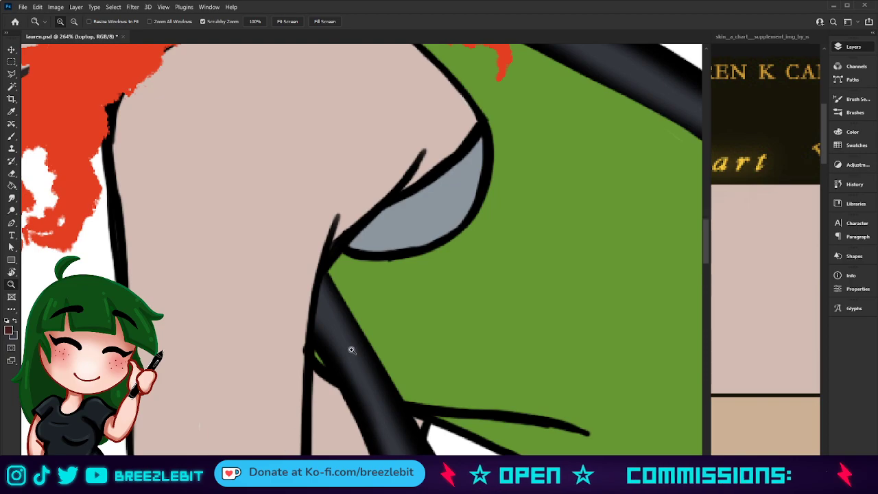
{"action": "key", "text": "ctrl+0"}
{"action": "left_click", "coordinate": [765, 347]}
{"action": "left_click", "coordinate": [752, 326]}
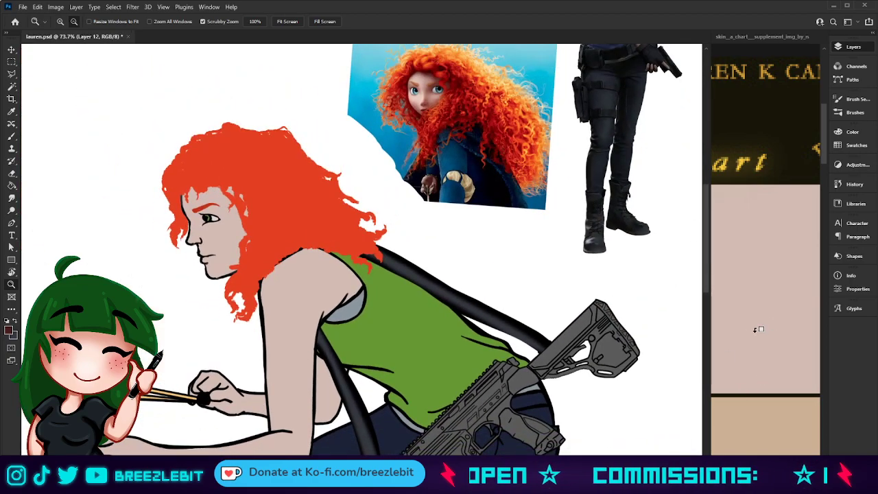
Step: Try shading the shoulder along the tank top's armhole in dark maroon, testing different brush sizes, and undo the strokes
{"action": "key", "text": "b"}
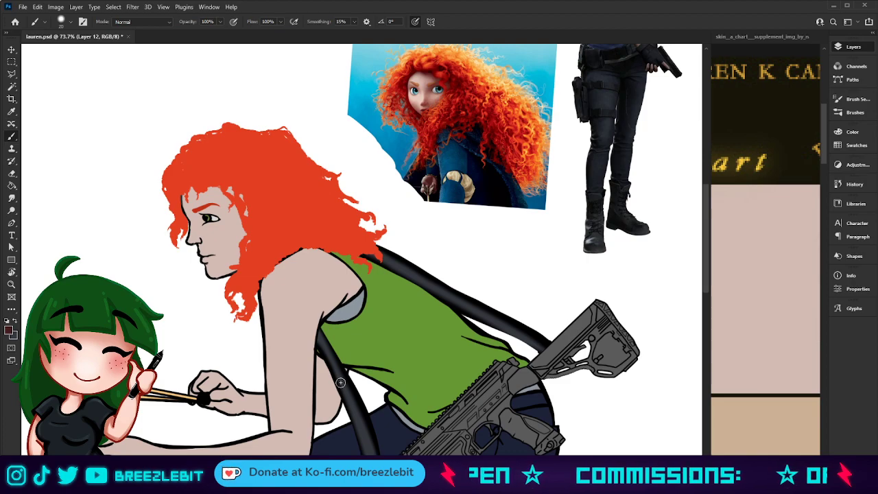
{"action": "mouse_move", "coordinate": [349, 287]}
{"action": "left_mouse_down"}
{"action": "mouse_move", "coordinate": [320, 321]}
{"action": "mouse_move", "coordinate": [332, 295]}
{"action": "mouse_move", "coordinate": [312, 339]}
{"action": "mouse_move", "coordinate": [361, 281]}
{"action": "mouse_move", "coordinate": [335, 308]}
{"action": "mouse_move", "coordinate": [339, 257]}
{"action": "left_mouse_up"}
{"action": "mouse_move", "coordinate": [347, 303]}
{"action": "left_mouse_down"}
{"action": "mouse_move", "coordinate": [356, 277]}
{"action": "mouse_move", "coordinate": [349, 297]}
{"action": "mouse_move", "coordinate": [338, 263]}
{"action": "left_mouse_up"}
{"action": "key", "text": "ctrl+z"}
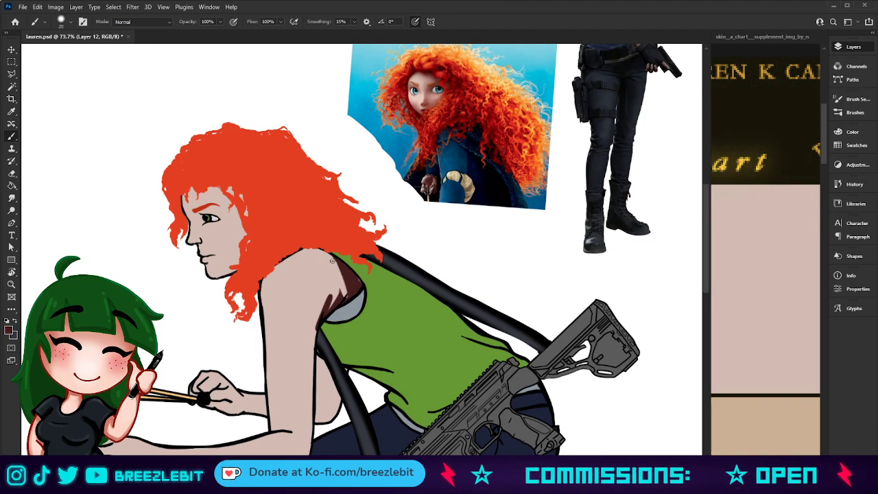
{"action": "key", "text": "bracketright"}
{"action": "key", "text": "bracketright"}
{"action": "key", "text": "bracketright"}
{"action": "key", "text": "bracketright"}
{"action": "key", "text": "bracketright"}
{"action": "key", "text": "bracketleft"}
{"action": "key", "text": "bracketleft"}
{"action": "key", "text": "bracketleft"}
{"action": "key", "text": "bracketleft"}
{"action": "key", "text": "bracketleft"}
{"action": "key", "text": "bracketleft"}
{"action": "key", "text": "bracketleft"}
{"action": "key", "text": "bracketleft"}
{"action": "key", "text": "bracketright"}
{"action": "key", "text": "bracketright"}
{"action": "key", "text": "bracketright"}
{"action": "key", "text": "bracketright"}
{"action": "key", "text": "bracketright"}
{"action": "key", "text": "bracketright"}
{"action": "key", "text": "bracketright"}
{"action": "key", "text": "bracketright"}
{"action": "key", "text": "bracketright"}
{"action": "key", "text": "ctrl+z"}
{"action": "left_click_drag", "start_coordinate": [346, 280], "coordinate": [323, 329]}
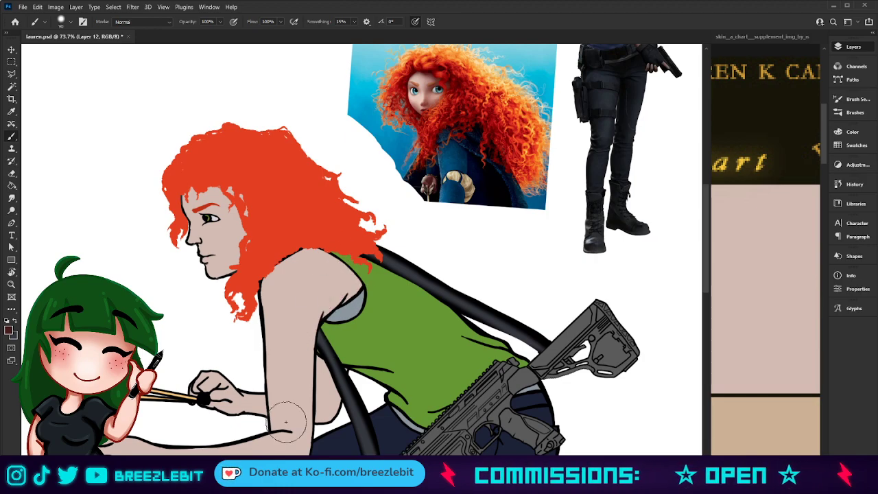
Step: Paint a dark maroon shadow along the back edge of the near upper arm with a size 10 brush
{"action": "key", "text": "bracketleft"}
{"action": "key", "text": "bracketleft"}
{"action": "key", "text": "bracketleft"}
{"action": "key", "text": "bracketleft"}
{"action": "key", "text": "bracketleft"}
{"action": "key", "text": "bracketleft"}
{"action": "key", "text": "bracketleft"}
{"action": "key", "text": "bracketleft"}
{"action": "key", "text": "bracketleft"}
{"action": "key", "text": "bracketleft"}
{"action": "key", "text": "bracketleft"}
{"action": "key", "text": "bracketleft"}
{"action": "left_click_drag", "start_coordinate": [329, 292], "coordinate": [313, 359]}
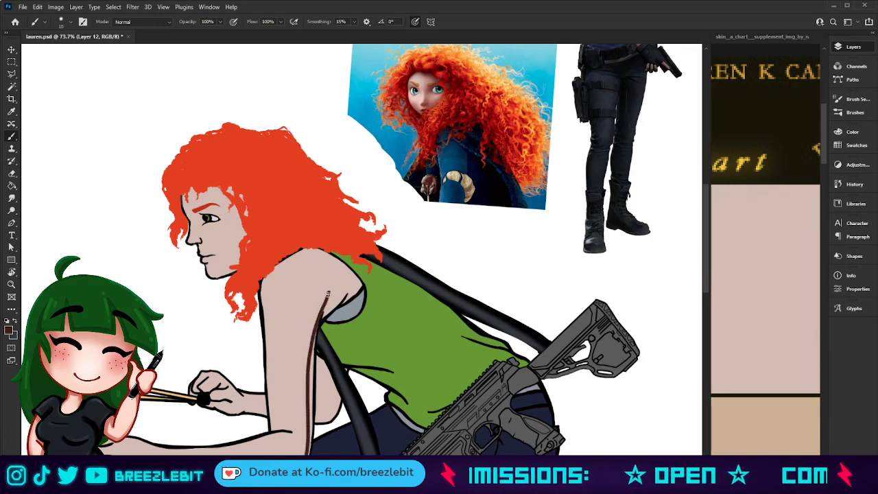
{"action": "left_click_drag", "start_coordinate": [314, 341], "coordinate": [310, 430]}
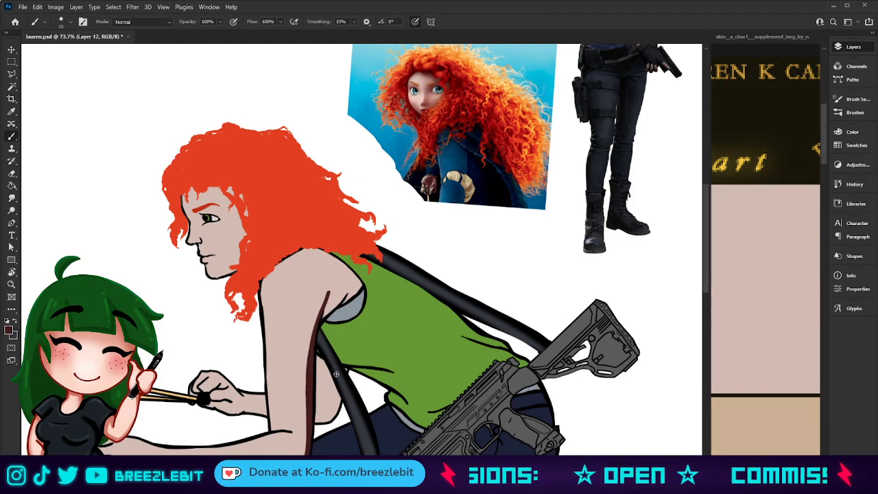
Step: Hide the rifle, strap and hair, and shade the back of the far arm in maroon with a size 25 brush
{"action": "left_click_drag", "start_coordinate": [330, 387], "coordinate": [310, 423]}
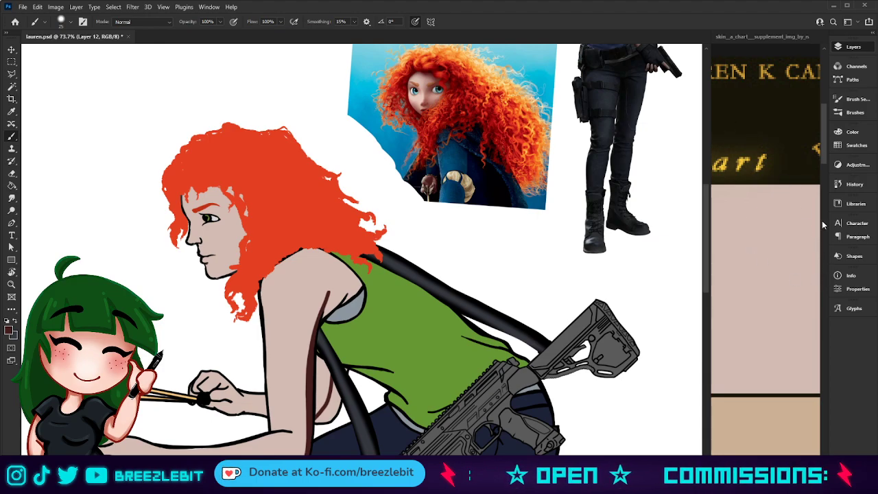
{"action": "left_click", "coordinate": [721, 174]}
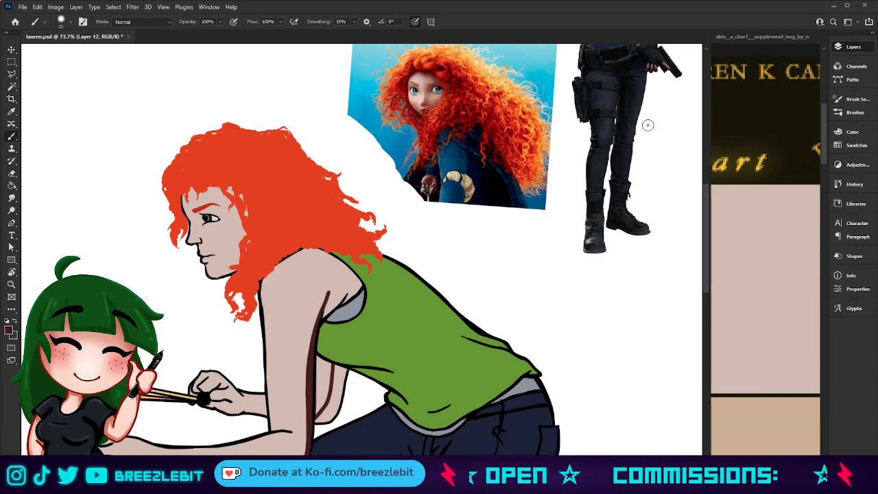
{"action": "key", "text": "ctrl+comma"}
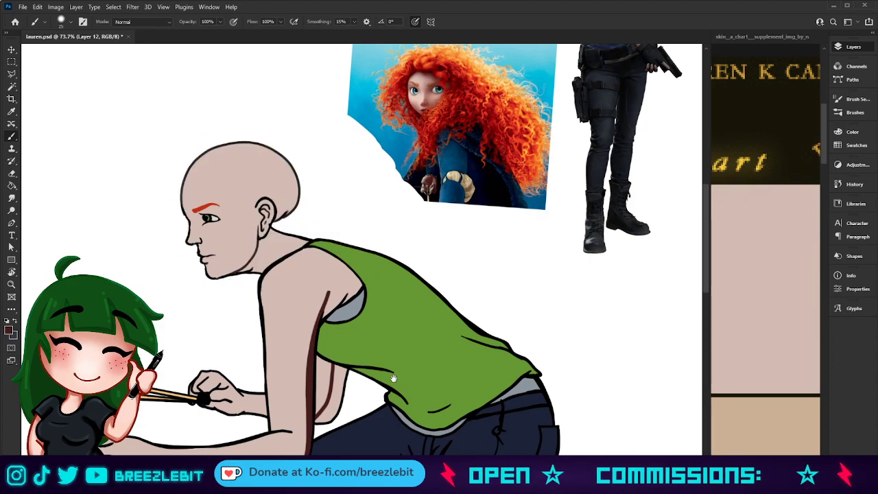
{"action": "left_click_drag", "start_coordinate": [397, 377], "coordinate": [429, 312]}
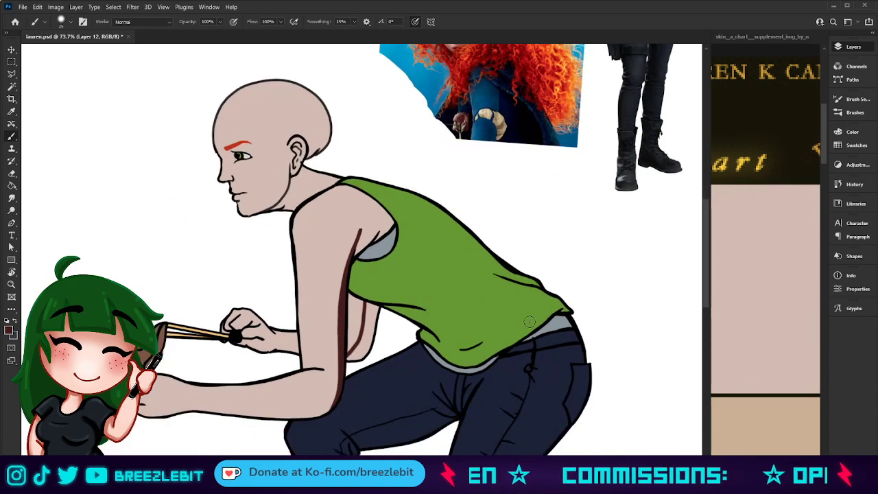
{"action": "mouse_move", "coordinate": [373, 306]}
{"action": "left_mouse_down"}
{"action": "mouse_move", "coordinate": [366, 347]}
{"action": "mouse_move", "coordinate": [369, 315]}
{"action": "mouse_move", "coordinate": [351, 364]}
{"action": "left_mouse_up"}
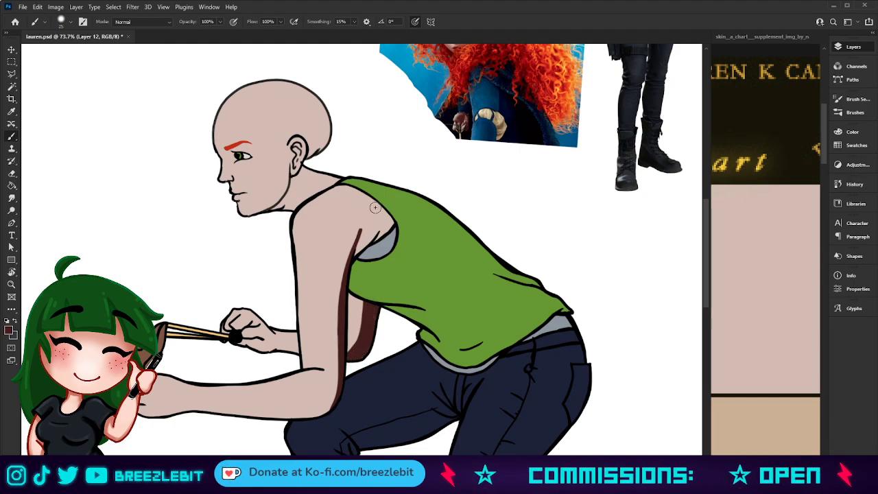
Step: Shade the armpit creases and the fingers and wrist of the hand pulling the slingshot with a size 10 brush
{"action": "key", "text": "bracketleft"}
{"action": "key", "text": "bracketleft"}
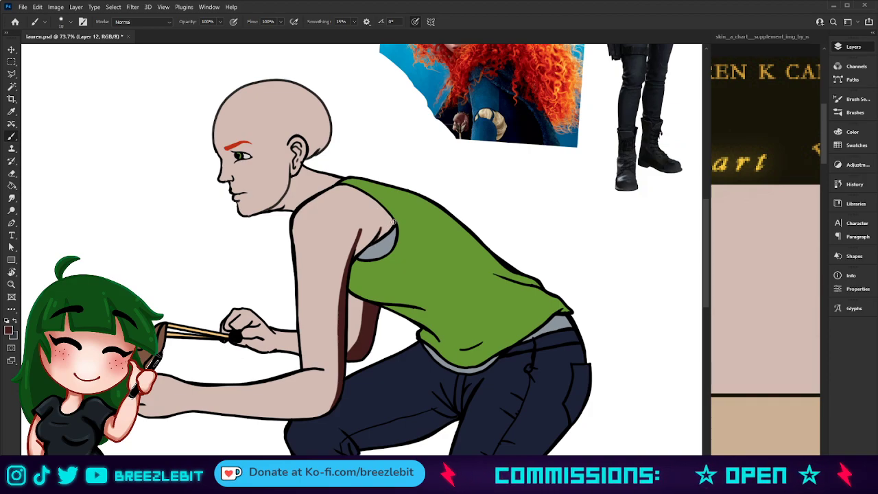
{"action": "left_click_drag", "start_coordinate": [379, 226], "coordinate": [360, 248]}
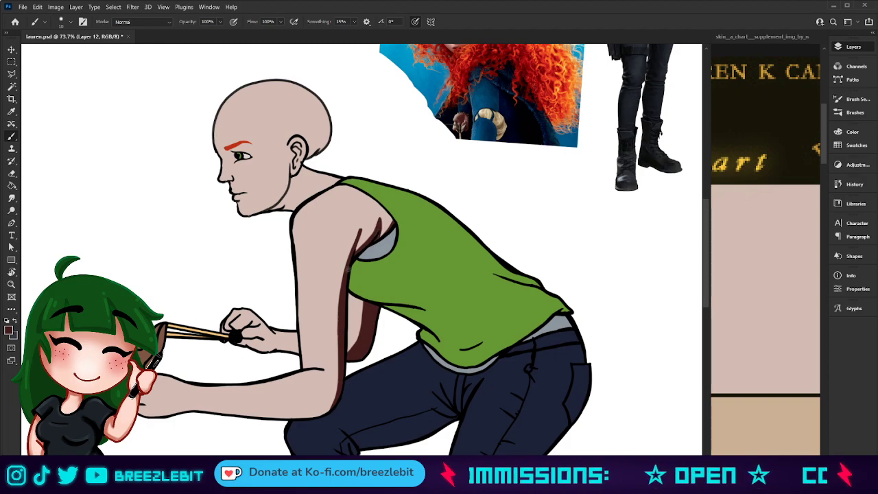
{"action": "mouse_move", "coordinate": [358, 231]}
{"action": "left_mouse_down"}
{"action": "mouse_move", "coordinate": [340, 301]}
{"action": "mouse_move", "coordinate": [343, 372]}
{"action": "left_mouse_up"}
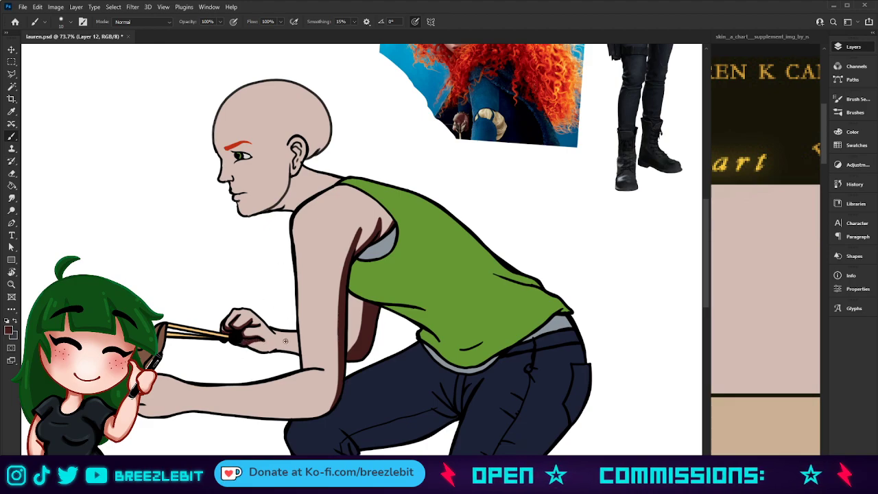
{"action": "left_click_drag", "start_coordinate": [288, 349], "coordinate": [297, 351]}
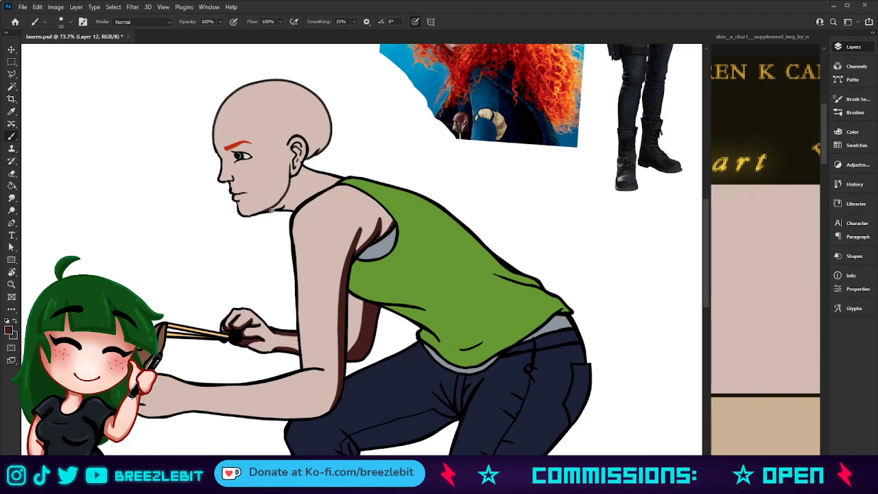
Step: Shade the jawline, below the ear and the neck in dark maroon, using a size 25 brush to fill the neck shadow
{"action": "left_click_drag", "start_coordinate": [269, 210], "coordinate": [290, 177]}
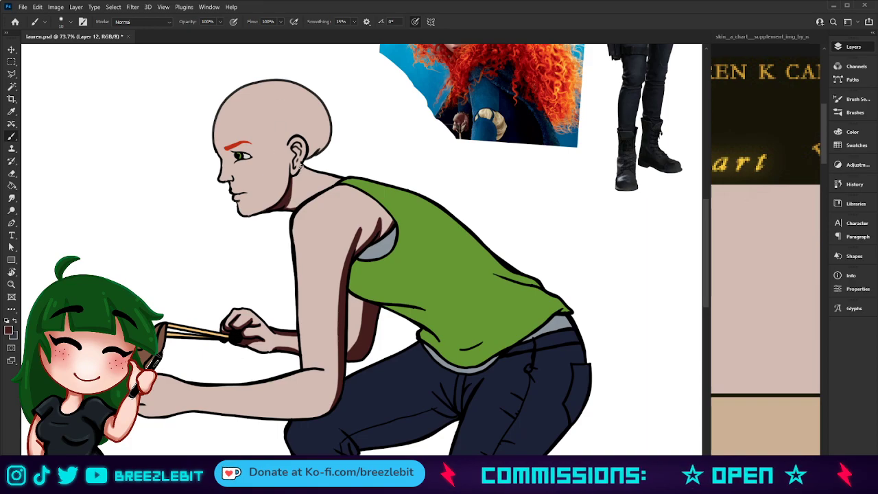
{"action": "mouse_move", "coordinate": [297, 177]}
{"action": "left_mouse_down"}
{"action": "mouse_move", "coordinate": [341, 178]}
{"action": "mouse_move", "coordinate": [291, 178]}
{"action": "mouse_move", "coordinate": [296, 168]}
{"action": "mouse_move", "coordinate": [303, 174]}
{"action": "left_mouse_up"}
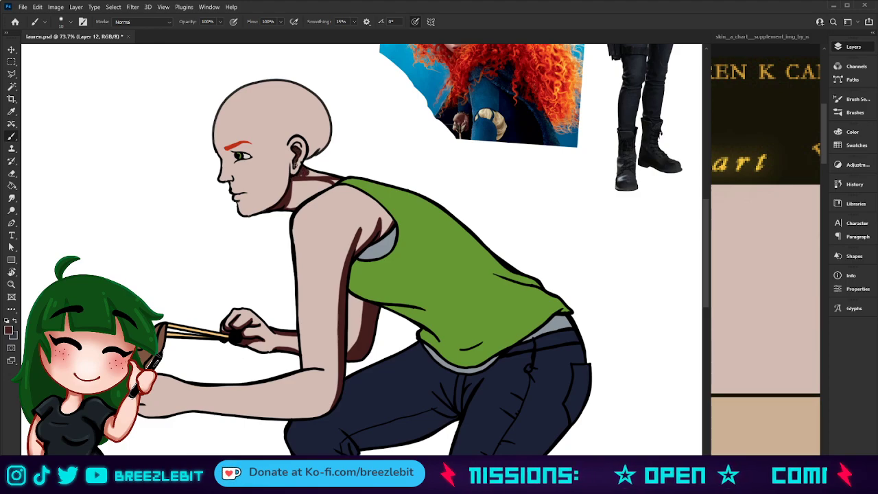
{"action": "key", "text": "bracketright"}
{"action": "key", "text": "bracketright"}
{"action": "key", "text": "bracketright"}
{"action": "left_click_drag", "start_coordinate": [306, 173], "coordinate": [334, 179]}
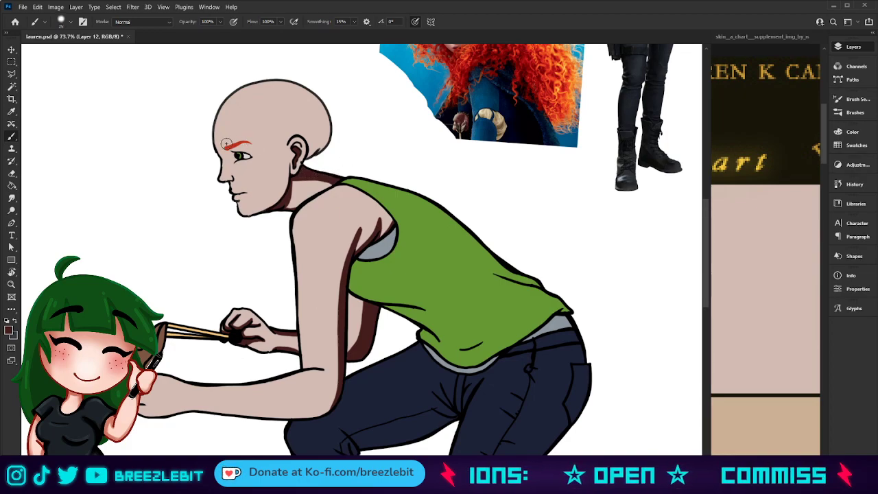
Step: Add small dark maroon shadows under the nose and lower lip with a much smaller brush
{"action": "key", "text": "bracketleft"}
{"action": "key", "text": "bracketleft"}
{"action": "key", "text": "bracketleft"}
{"action": "key", "text": "bracketleft"}
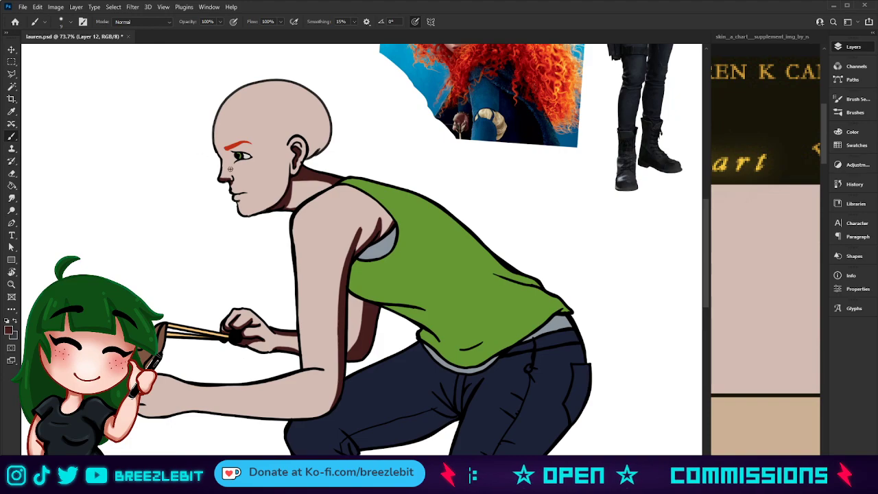
{"action": "key", "text": "bracketright"}
{"action": "key", "text": "bracketright"}
{"action": "key", "text": "bracketright"}
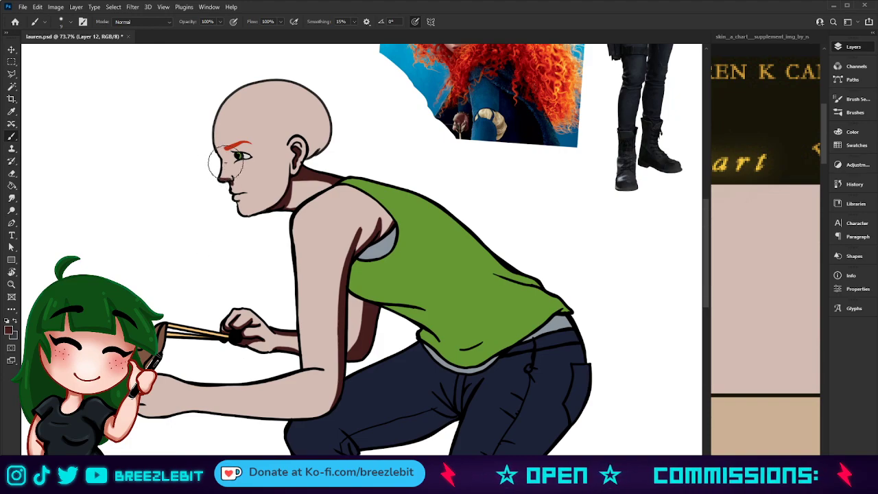
{"action": "key", "text": "bracketleft"}
{"action": "key", "text": "bracketleft"}
{"action": "key", "text": "bracketleft"}
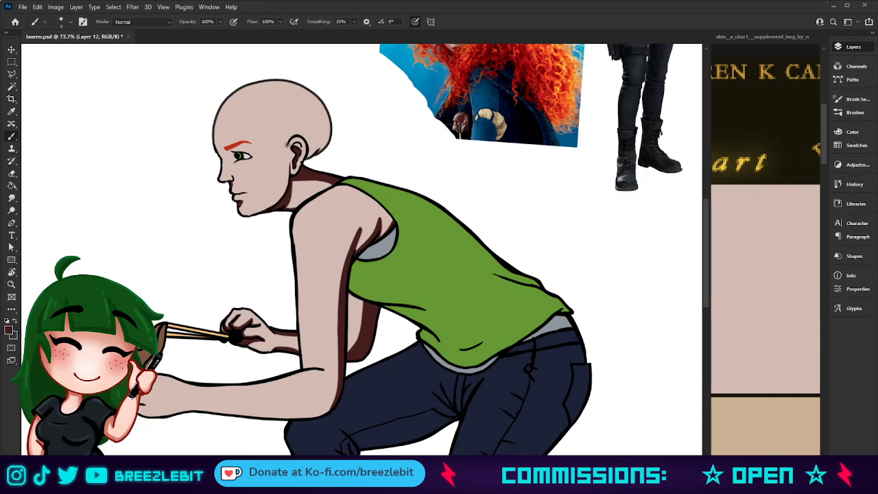
Step: Paint the hair's jagged cast shadow along the temple and cheek in dark maroon, toggling the hair's visibility to match its edge
{"action": "left_click", "coordinate": [718, 141]}
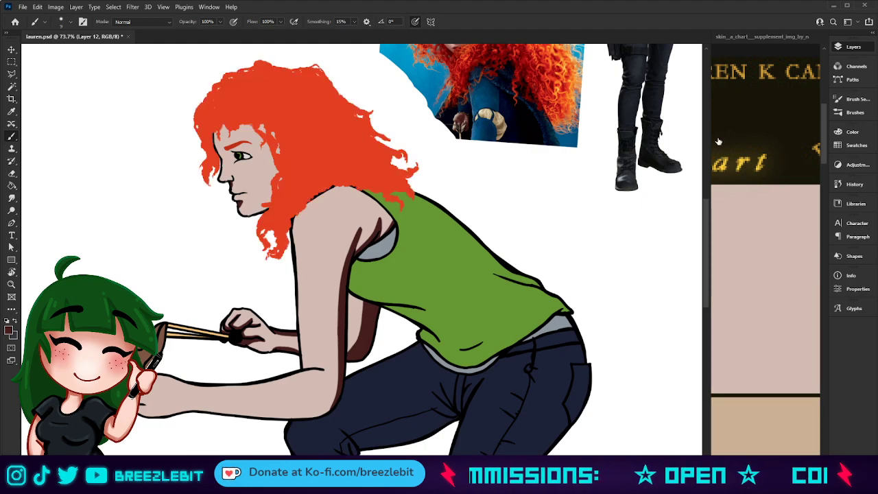
{"action": "key", "text": "ctrl+z"}
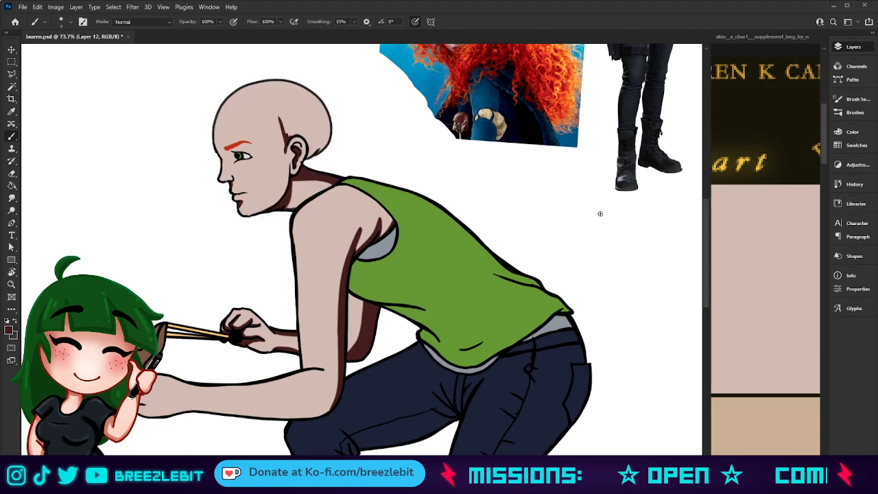
{"action": "key", "text": "ctrl+shift+z"}
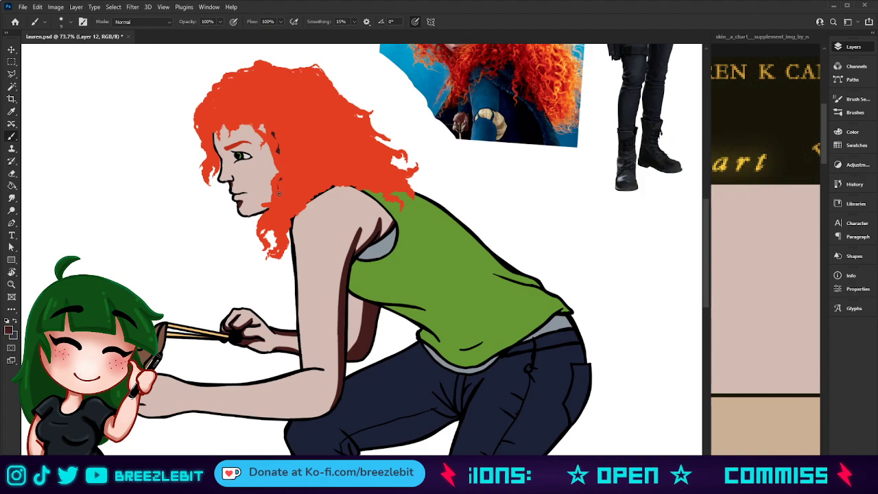
{"action": "key", "text": "ctrl+z"}
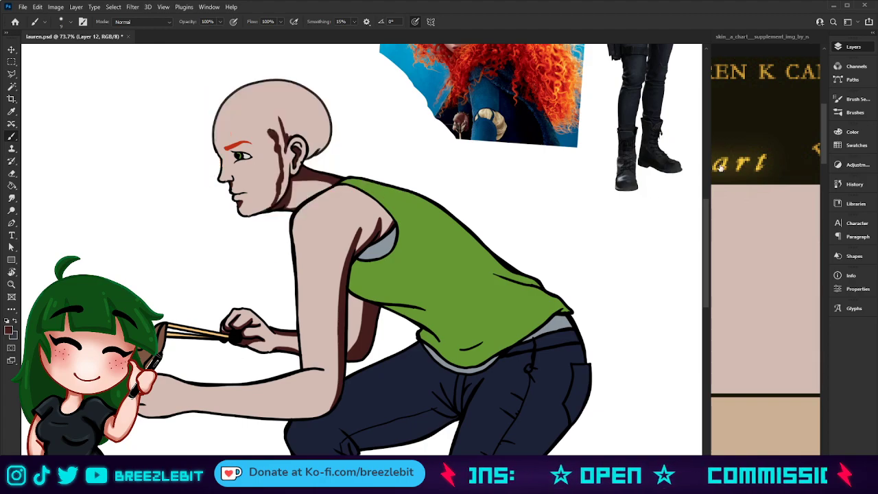
{"action": "left_click_drag", "start_coordinate": [265, 126], "coordinate": [273, 140]}
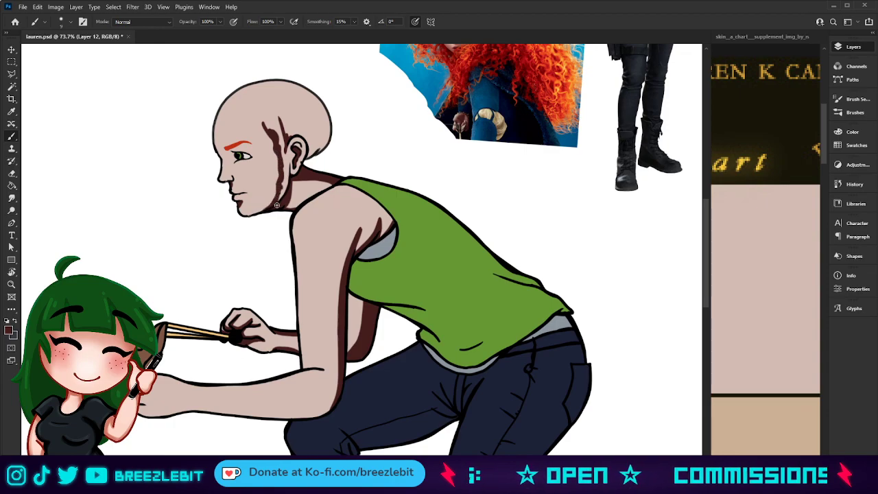
{"action": "mouse_move", "coordinate": [288, 163]}
{"action": "left_mouse_down"}
{"action": "mouse_move", "coordinate": [285, 125]}
{"action": "mouse_move", "coordinate": [287, 179]}
{"action": "left_mouse_up"}
{"action": "left_click_drag", "start_coordinate": [280, 133], "coordinate": [281, 152]}
{"action": "left_click", "coordinate": [722, 145]}
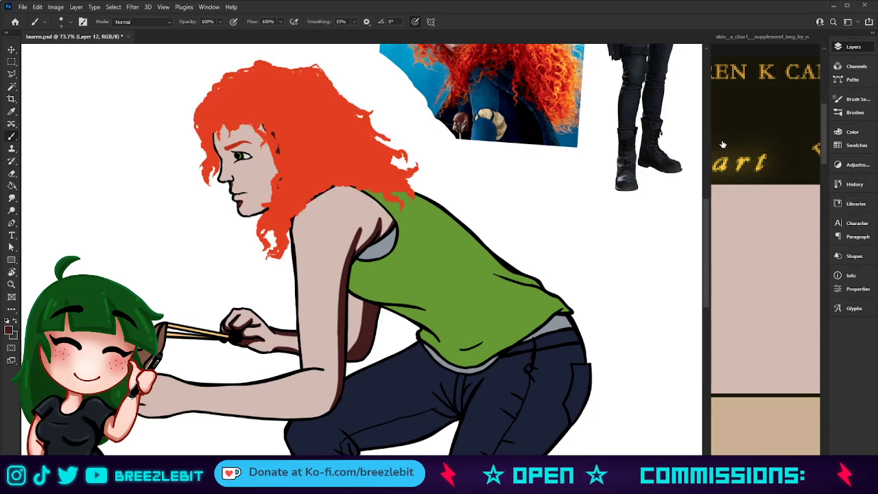
{"action": "key", "text": "ctrl+z"}
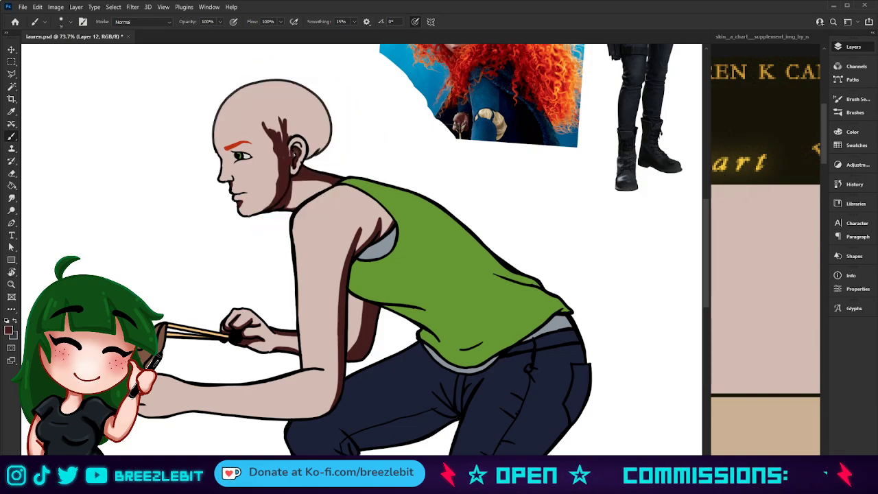
Step: Fill the ear with dark maroon and extend the hair's shadow over the scalp and forehead, with the hair shown again
{"action": "mouse_move", "coordinate": [295, 168]}
{"action": "left_mouse_down"}
{"action": "mouse_move", "coordinate": [302, 141]}
{"action": "mouse_move", "coordinate": [291, 142]}
{"action": "left_mouse_up"}
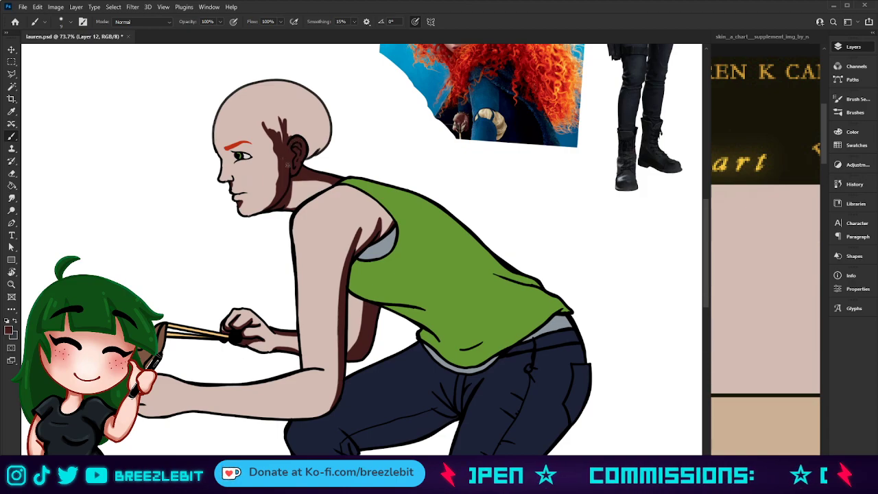
{"action": "key", "text": "ctrl+comma"}
{"action": "left_click", "coordinate": [719, 133]}
{"action": "mouse_move", "coordinate": [269, 134]}
{"action": "left_mouse_down"}
{"action": "mouse_move", "coordinate": [300, 147]}
{"action": "mouse_move", "coordinate": [315, 146]}
{"action": "mouse_move", "coordinate": [324, 123]}
{"action": "mouse_move", "coordinate": [307, 97]}
{"action": "mouse_move", "coordinate": [309, 146]}
{"action": "mouse_move", "coordinate": [316, 131]}
{"action": "mouse_move", "coordinate": [308, 143]}
{"action": "mouse_move", "coordinate": [303, 108]}
{"action": "mouse_move", "coordinate": [273, 82]}
{"action": "mouse_move", "coordinate": [292, 118]}
{"action": "mouse_move", "coordinate": [259, 82]}
{"action": "mouse_move", "coordinate": [277, 124]}
{"action": "mouse_move", "coordinate": [249, 107]}
{"action": "mouse_move", "coordinate": [212, 107]}
{"action": "mouse_move", "coordinate": [253, 89]}
{"action": "mouse_move", "coordinate": [219, 101]}
{"action": "mouse_move", "coordinate": [276, 101]}
{"action": "mouse_move", "coordinate": [253, 103]}
{"action": "left_mouse_up"}
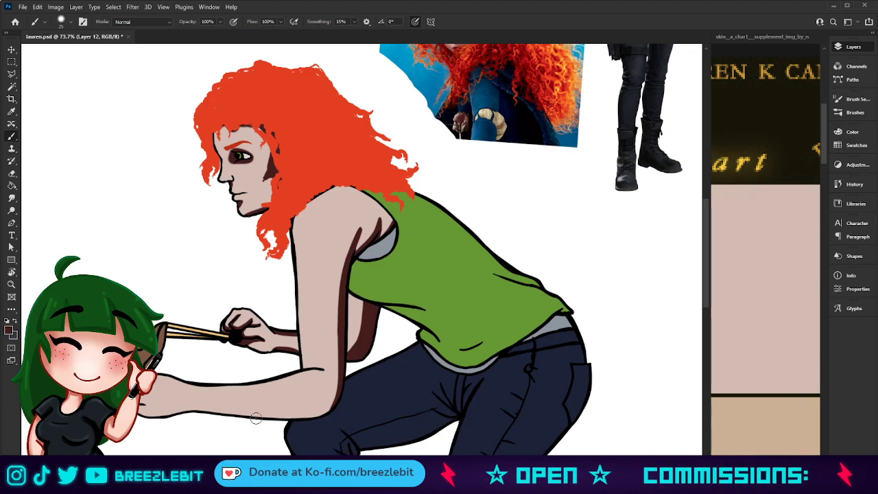
Step: Shade the near elbow, the underside of the forearm and the top of the wrist in dark maroon with a size 10 brush
{"action": "mouse_move", "coordinate": [345, 369]}
{"action": "left_mouse_down"}
{"action": "mouse_move", "coordinate": [330, 408]}
{"action": "mouse_move", "coordinate": [317, 412]}
{"action": "left_mouse_up"}
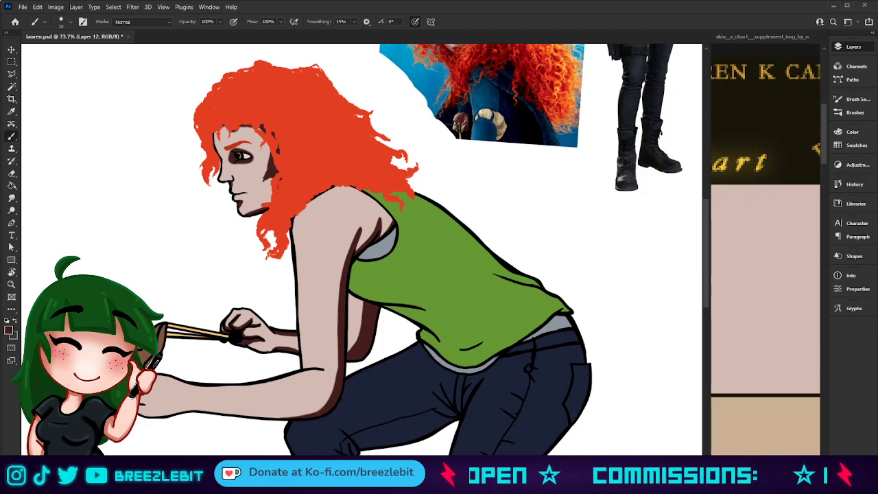
{"action": "left_click_drag", "start_coordinate": [143, 290], "coordinate": [157, 233]}
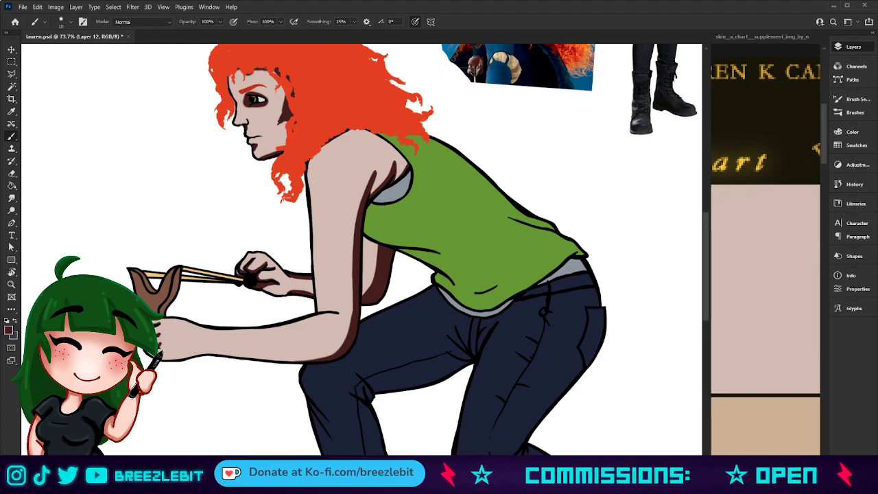
{"action": "left_click_drag", "start_coordinate": [162, 359], "coordinate": [255, 358]}
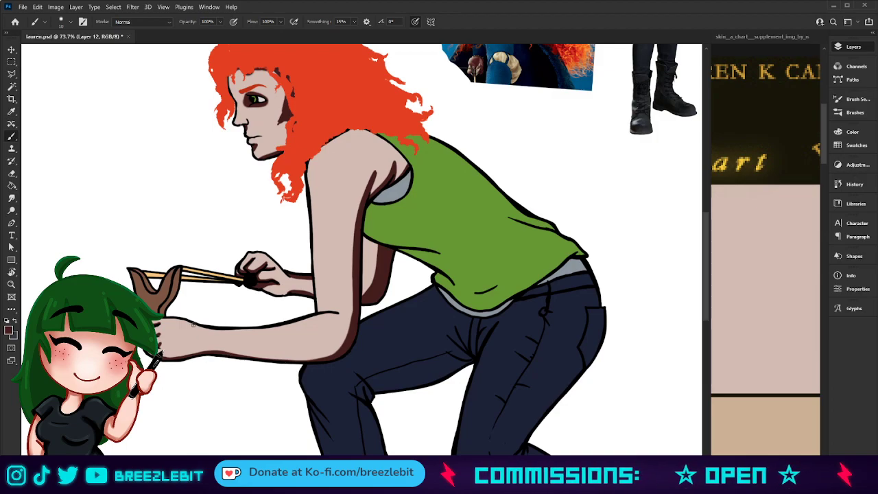
{"action": "left_click_drag", "start_coordinate": [183, 320], "coordinate": [226, 328]}
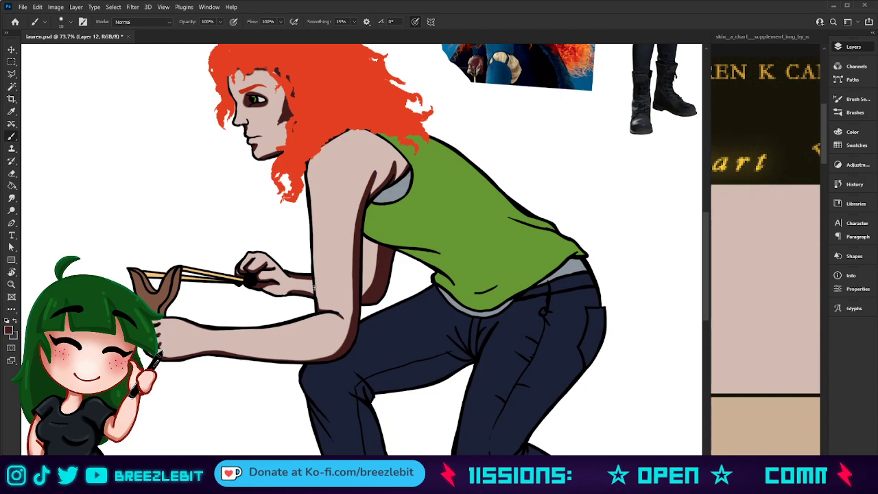
Step: Add a new layer above the line art and clip it to the line art layer
{"action": "key", "text": "z"}
{"action": "left_click_drag", "start_coordinate": [308, 295], "coordinate": [233, 295]}
{"action": "left_click_drag", "start_coordinate": [341, 228], "coordinate": [351, 234]}
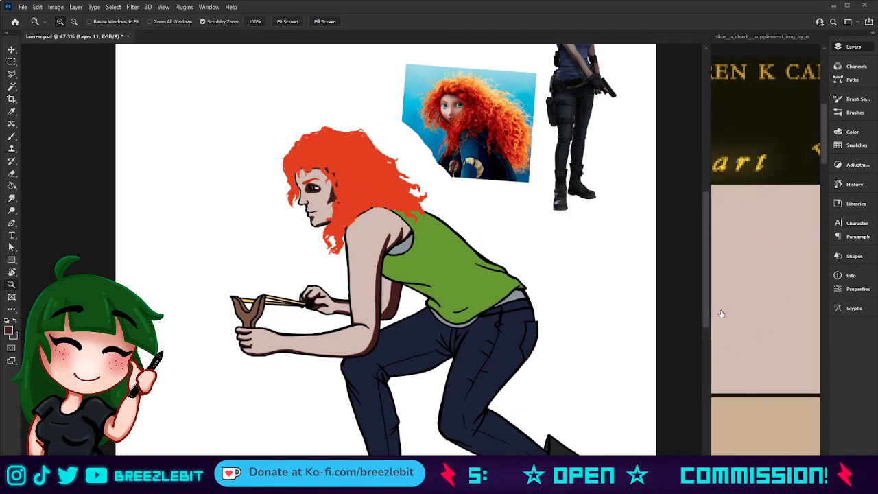
{"action": "key", "text": "ctrl+z"}
{"action": "key", "text": "ctrl+shift+z"}
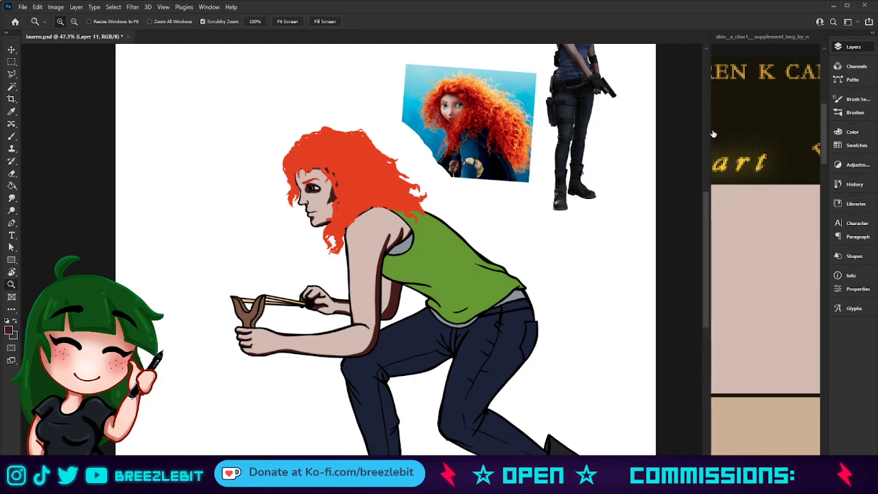
{"action": "left_click", "coordinate": [717, 298]}
{"action": "key", "text": "ctrl+shift+z"}
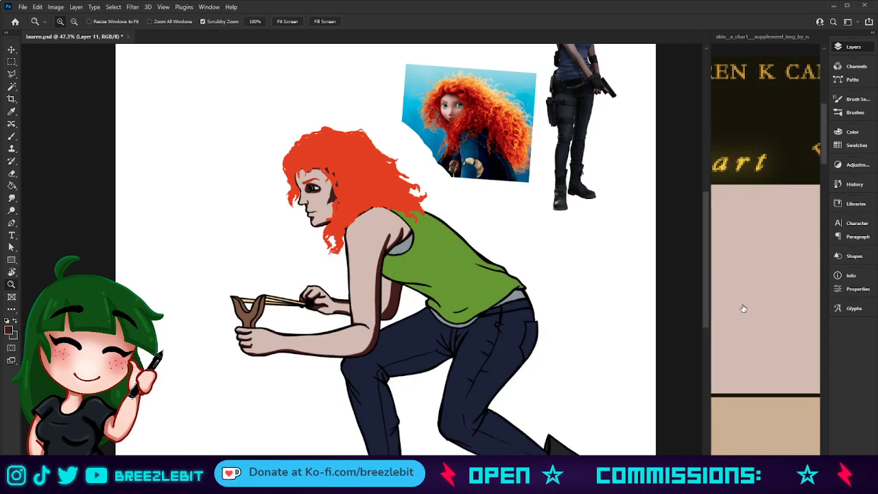
{"action": "left_click", "coordinate": [773, 406]}
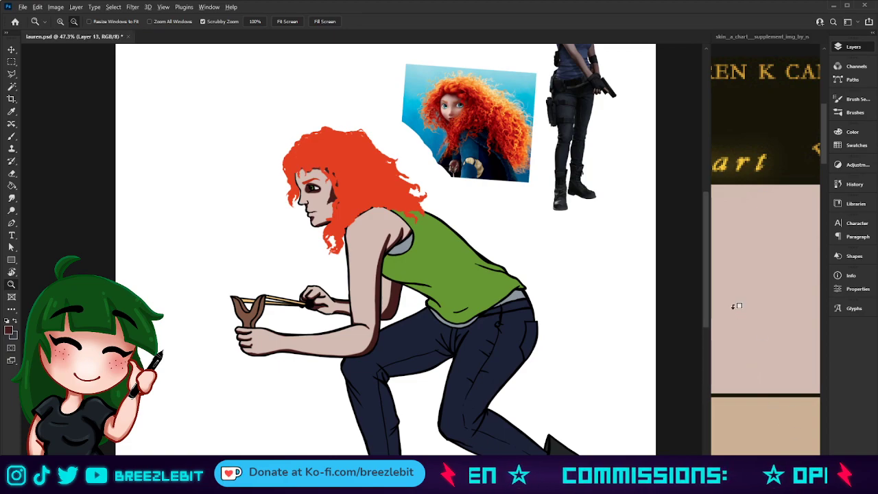
Step: Recolour the outlines of the hands, forearms and head in dark maroon with a size 45 brush, hiding the hair for the head
{"action": "key", "text": "b"}
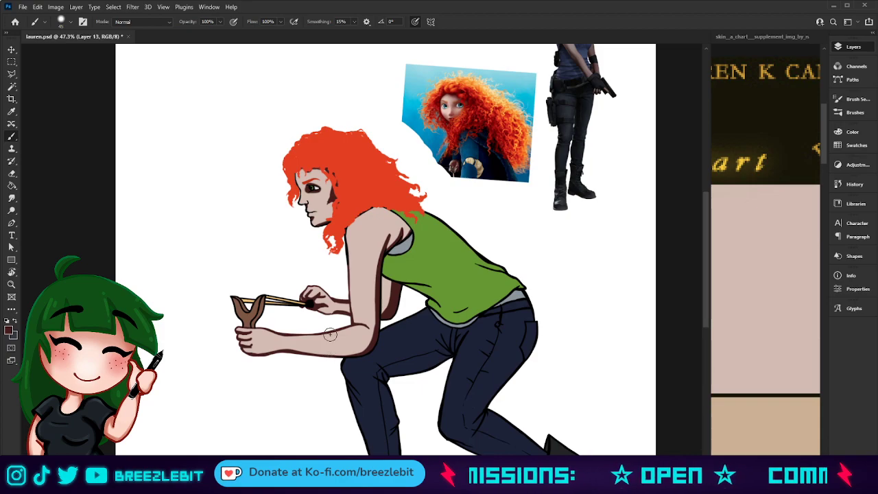
{"action": "key", "text": "z"}
{"action": "left_click_drag", "start_coordinate": [345, 208], "coordinate": [377, 204]}
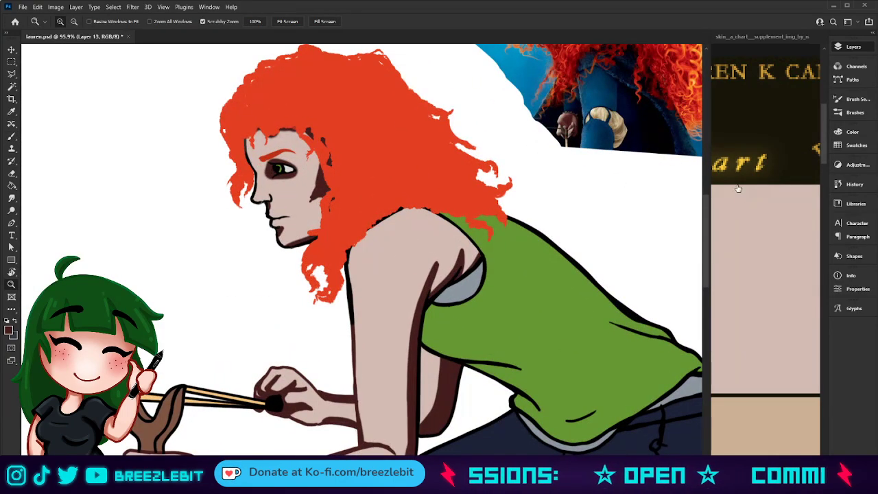
{"action": "key", "text": "ctrl+z"}
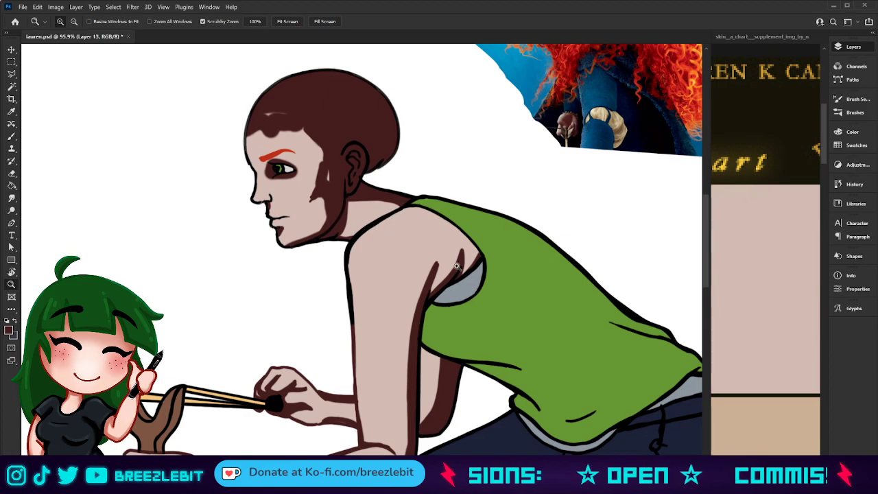
{"action": "key", "text": "b"}
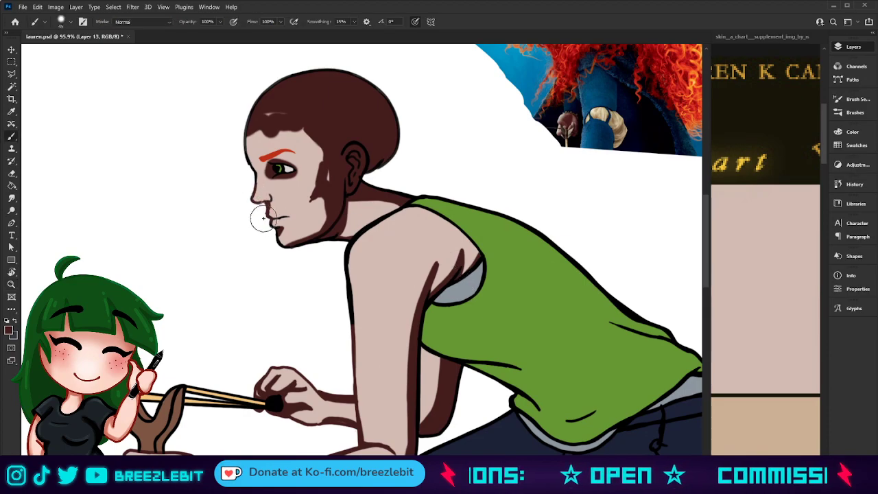
{"action": "mouse_move", "coordinate": [339, 199]}
{"action": "left_mouse_down"}
{"action": "mouse_move", "coordinate": [349, 133]}
{"action": "mouse_move", "coordinate": [347, 198]}
{"action": "mouse_move", "coordinate": [365, 159]}
{"action": "mouse_move", "coordinate": [396, 136]}
{"action": "mouse_move", "coordinate": [363, 73]}
{"action": "mouse_move", "coordinate": [294, 68]}
{"action": "mouse_move", "coordinate": [240, 144]}
{"action": "left_mouse_up"}
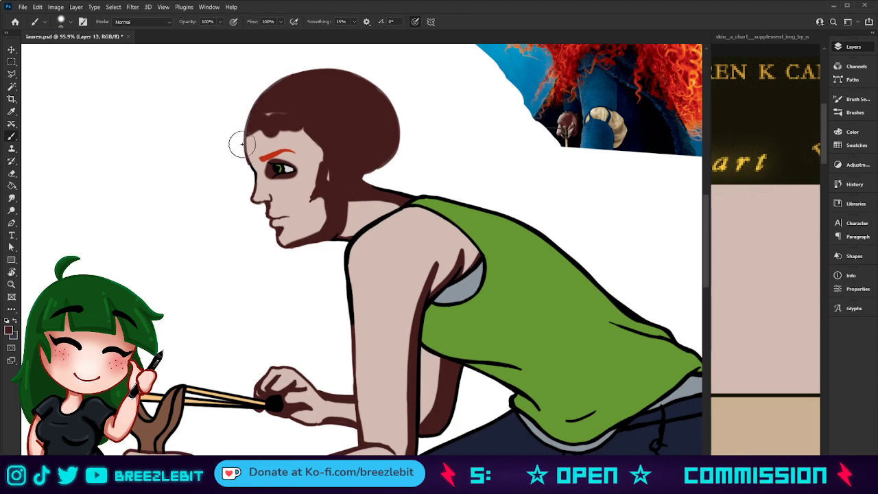
Step: Recolour the outlines of the neck, shoulder, armpit, upper arms and near elbow in dark maroon
{"action": "left_click_drag", "start_coordinate": [371, 184], "coordinate": [407, 185]}
{"action": "left_click_drag", "start_coordinate": [376, 221], "coordinate": [397, 220]}
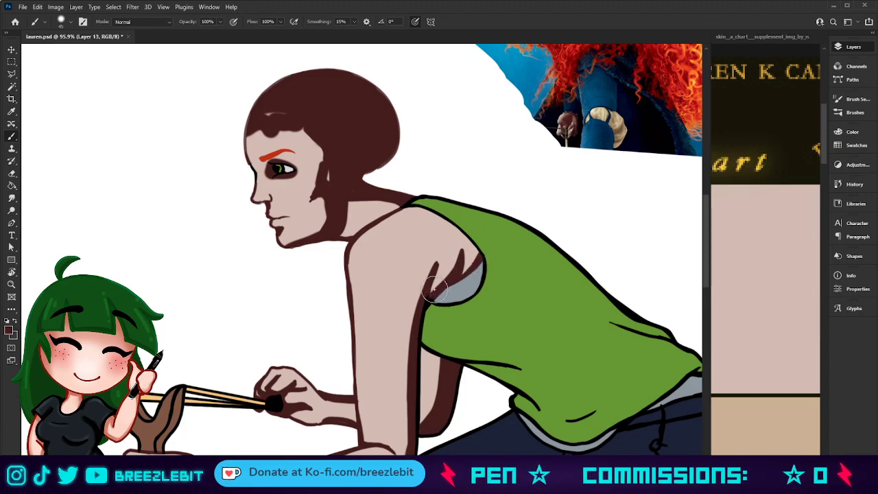
{"action": "mouse_move", "coordinate": [421, 313]}
{"action": "left_mouse_down"}
{"action": "mouse_move", "coordinate": [414, 396]}
{"action": "mouse_move", "coordinate": [424, 432]}
{"action": "mouse_move", "coordinate": [443, 418]}
{"action": "mouse_move", "coordinate": [456, 379]}
{"action": "left_mouse_up"}
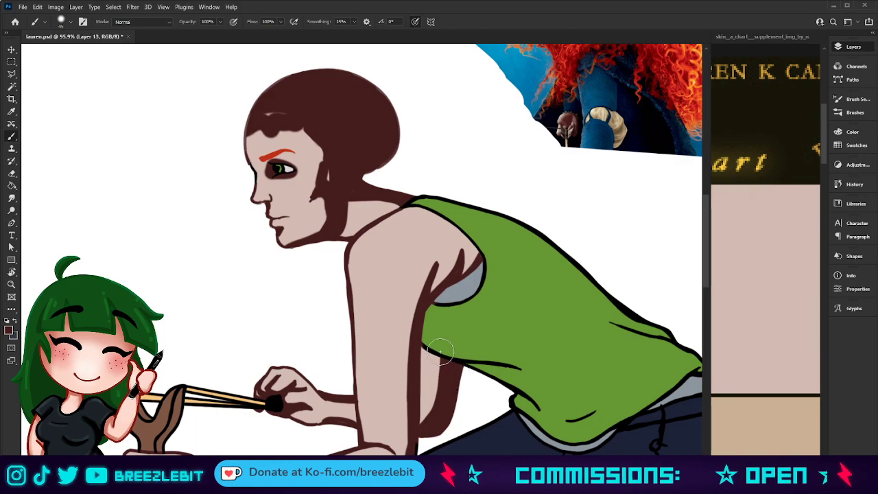
{"action": "left_click_drag", "start_coordinate": [356, 363], "coordinate": [330, 258]}
{"action": "mouse_move", "coordinate": [381, 335]}
{"action": "left_mouse_down"}
{"action": "mouse_move", "coordinate": [374, 380]}
{"action": "mouse_move", "coordinate": [357, 397]}
{"action": "mouse_move", "coordinate": [332, 401]}
{"action": "left_mouse_up"}
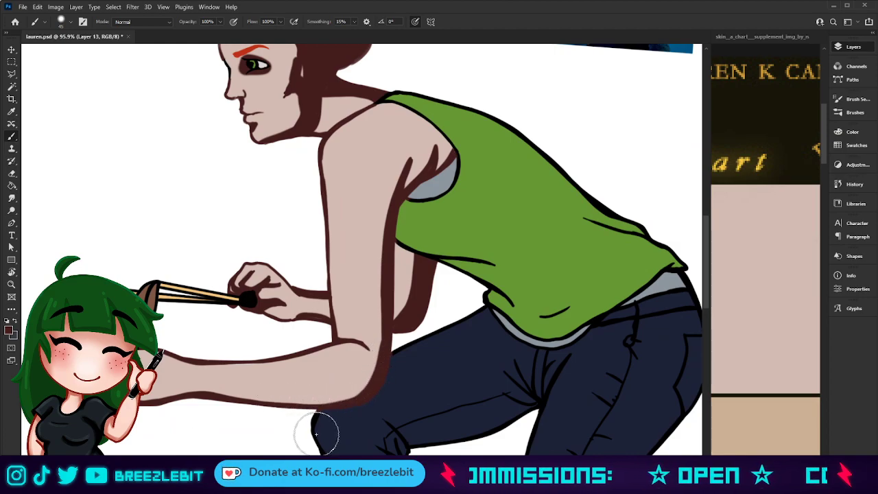
{"action": "left_click", "coordinate": [12, 185]}
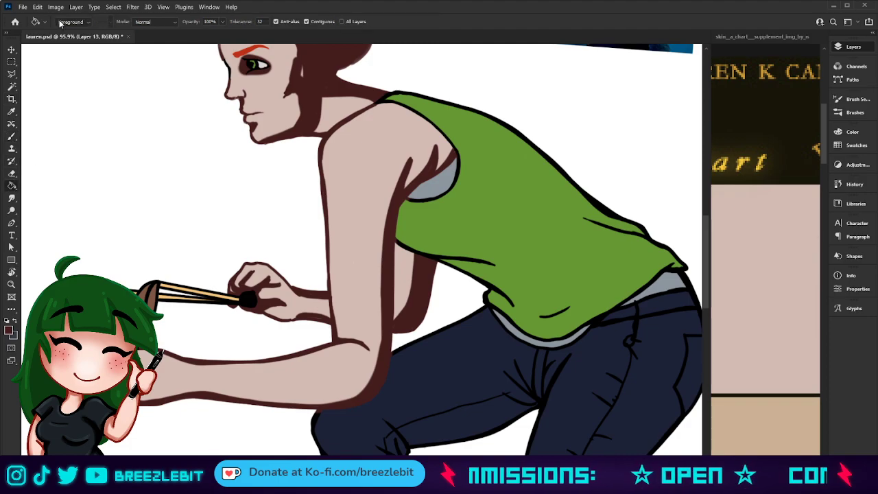
{"action": "left_click", "coordinate": [12, 172]}
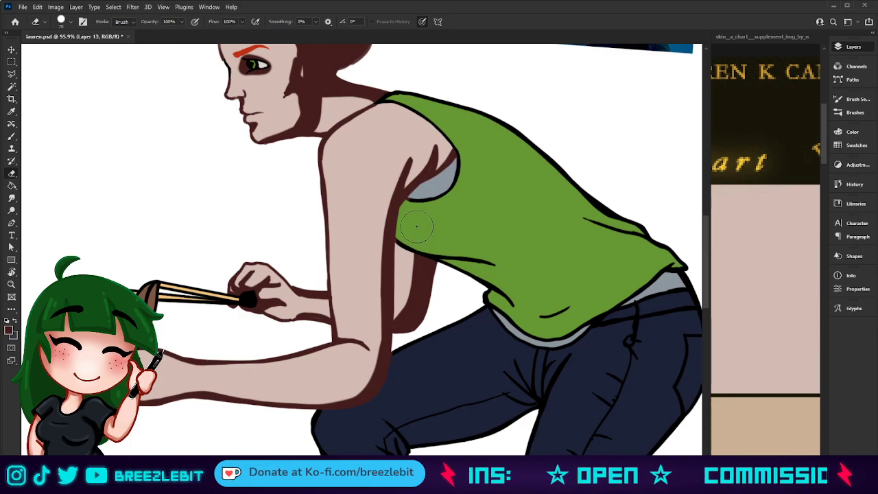
{"action": "scroll", "coordinate": [439, 185], "scroll_direction": "up", "scroll_amount": 1}
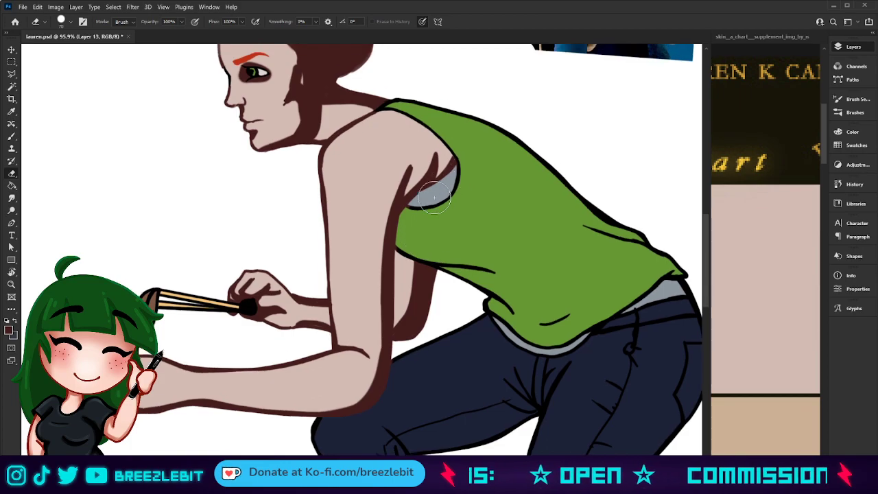
{"action": "scroll", "coordinate": [398, 224], "scroll_direction": "up", "scroll_amount": 1}
{"action": "key", "text": "z"}
{"action": "left_click_drag", "start_coordinate": [349, 180], "coordinate": [326, 197]}
{"action": "key", "text": "b"}
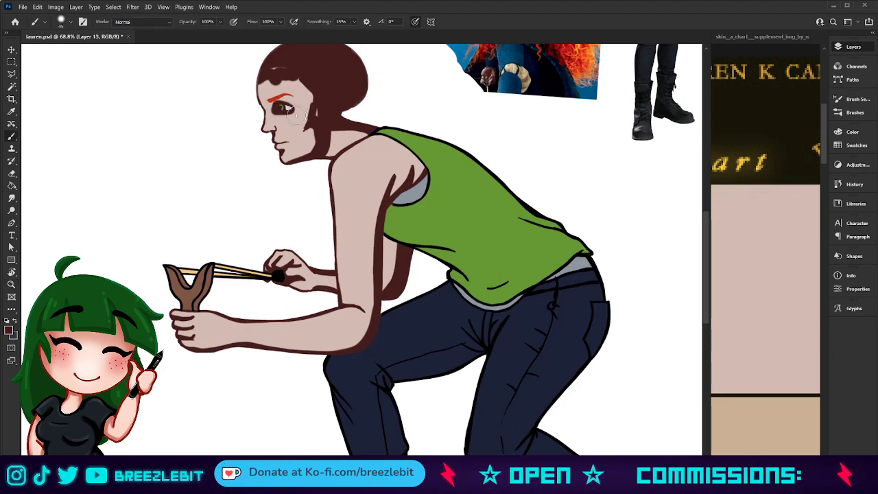
Step: Review the whole figure with the hair shown for comparison, and hide the hair again
{"action": "key", "text": "z"}
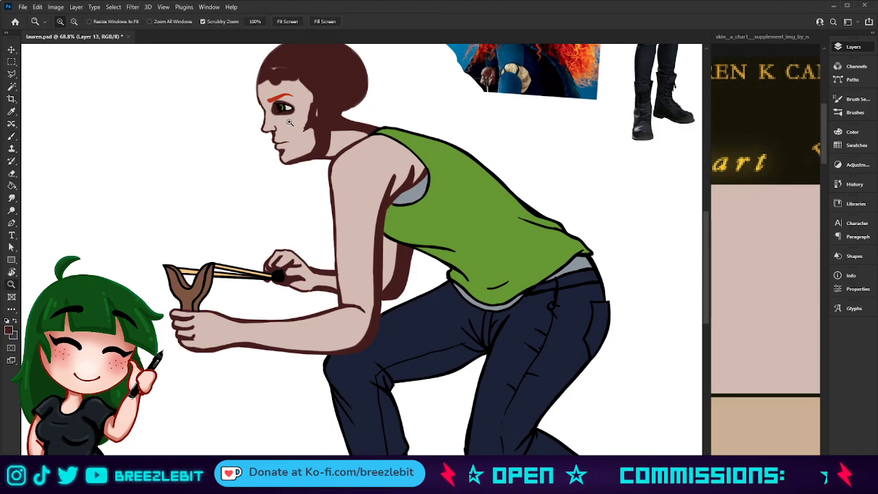
{"action": "scroll", "coordinate": [323, 197], "scroll_direction": "up", "scroll_amount": 2}
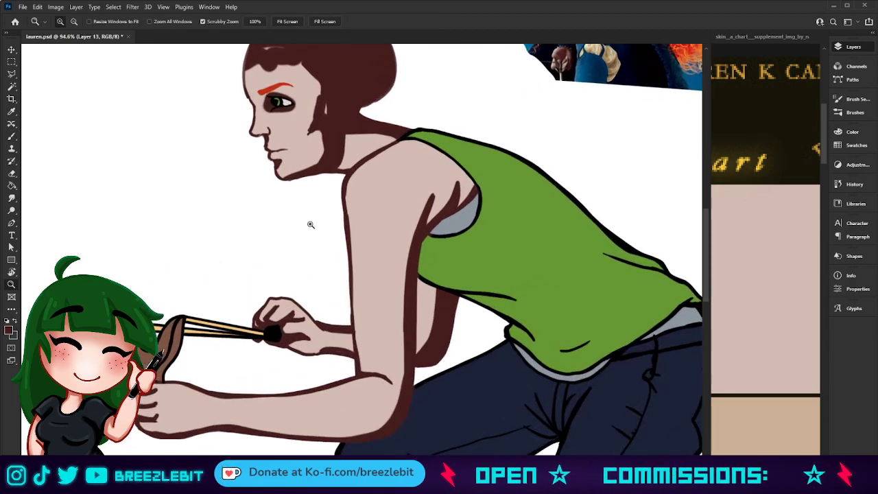
{"action": "left_click_drag", "start_coordinate": [319, 233], "coordinate": [349, 124]}
{"action": "left_click_drag", "start_coordinate": [521, 262], "coordinate": [459, 309]}
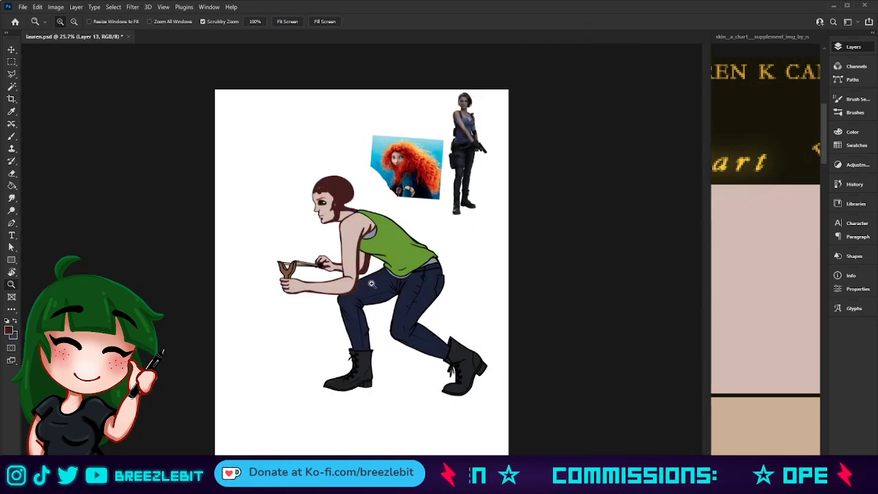
{"action": "left_click_drag", "start_coordinate": [371, 283], "coordinate": [666, 209]}
{"action": "left_click", "coordinate": [717, 142]}
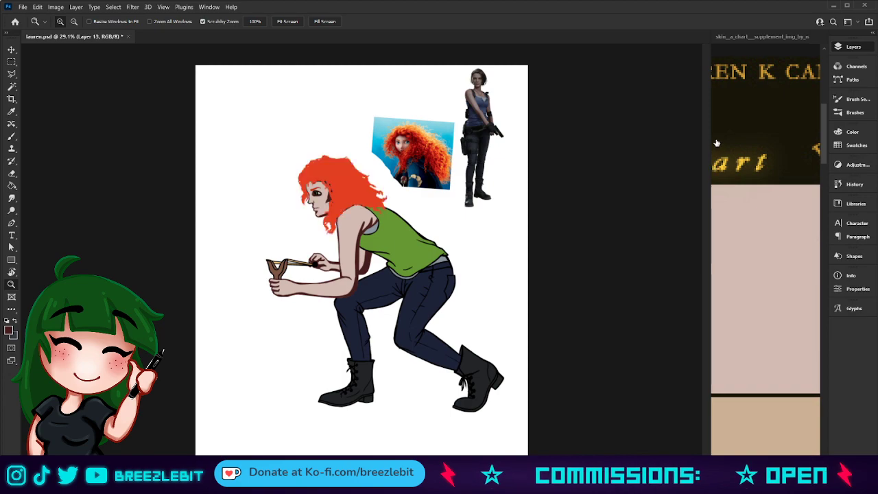
{"action": "left_click", "coordinate": [717, 143]}
{"action": "left_click_drag", "start_coordinate": [387, 224], "coordinate": [416, 229]}
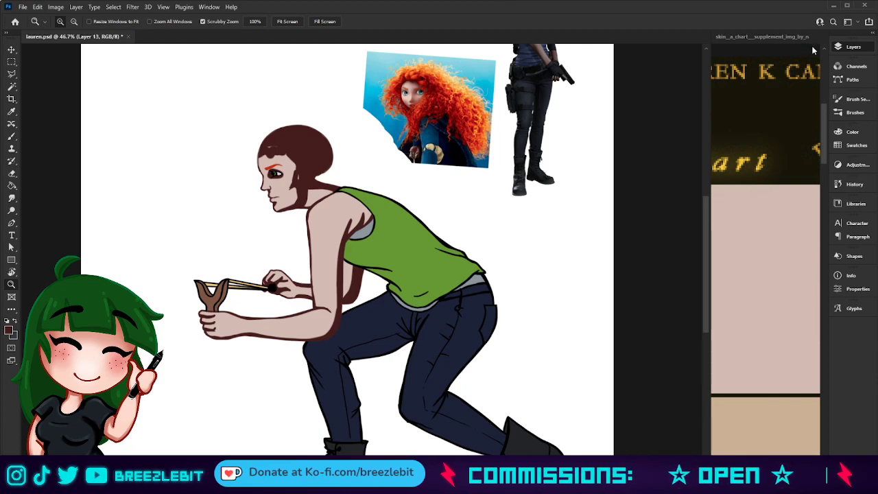
Step: Widen the skin chart reference beside the drawing and sample its orange-brown mid-tone as the paint colour
{"action": "left_click_drag", "start_coordinate": [709, 39], "coordinate": [618, 47]}
{"action": "left_click_drag", "start_coordinate": [729, 256], "coordinate": [647, 243]}
{"action": "key", "text": "i"}
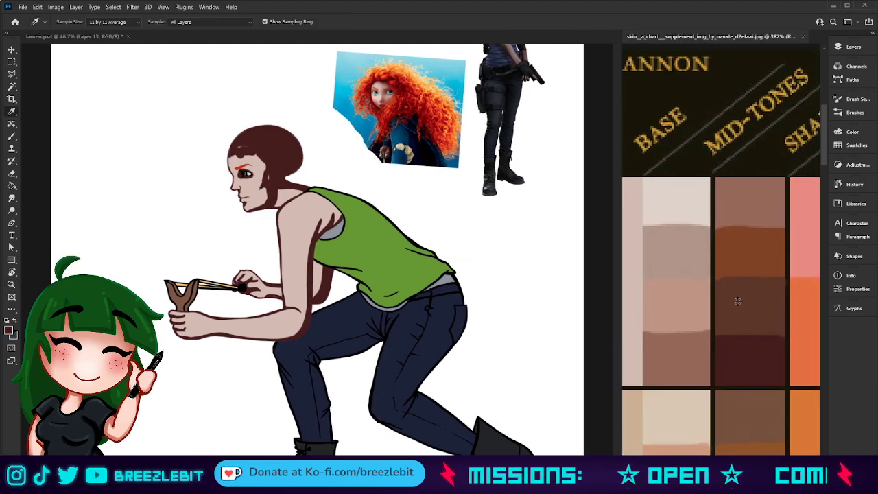
{"action": "left_click", "coordinate": [747, 276]}
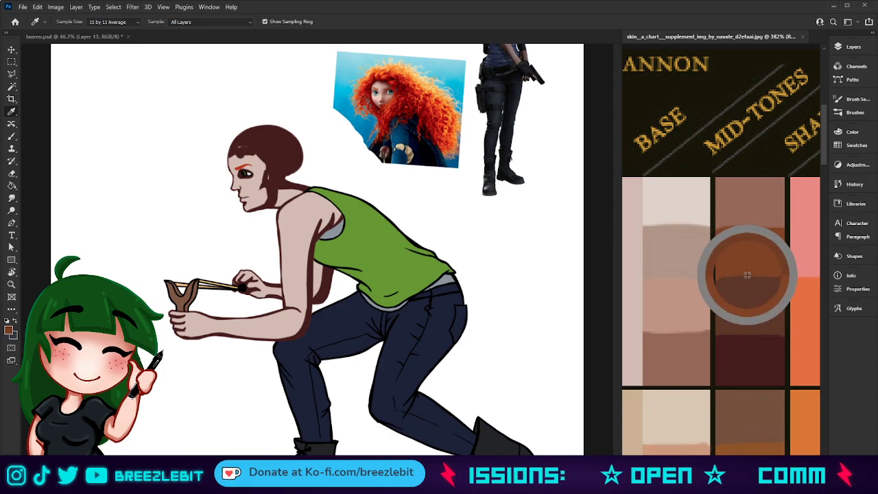
{"action": "key", "text": "b"}
Step: On Layer 12, paint brown mid-tone along the shadows of both upper arms and the armpit folds with a size 15 brush
{"action": "key", "text": "z"}
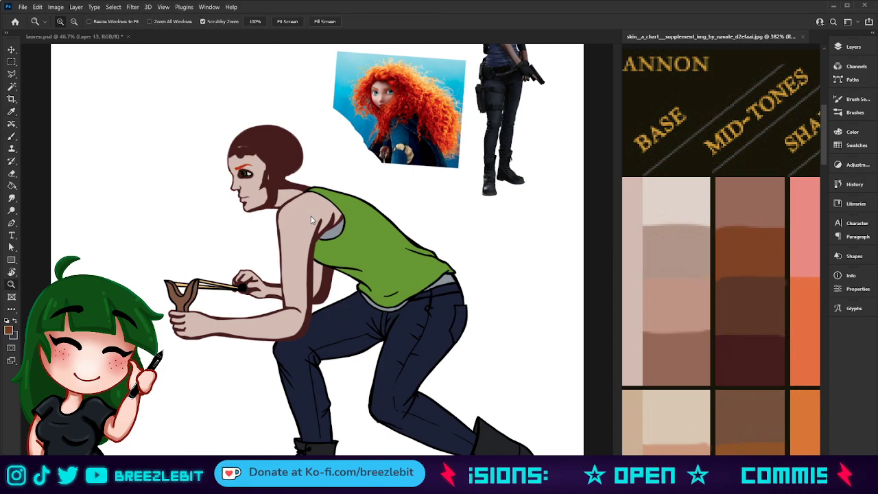
{"action": "left_click", "coordinate": [304, 227]}
{"action": "left_click", "coordinate": [332, 232]}
{"action": "key", "text": "b"}
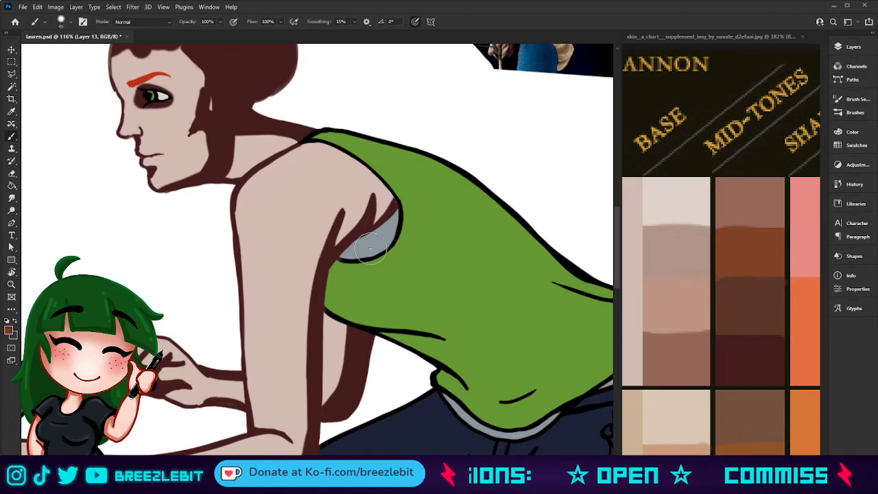
{"action": "key", "text": "bracketleft"}
{"action": "key", "text": "bracketleft"}
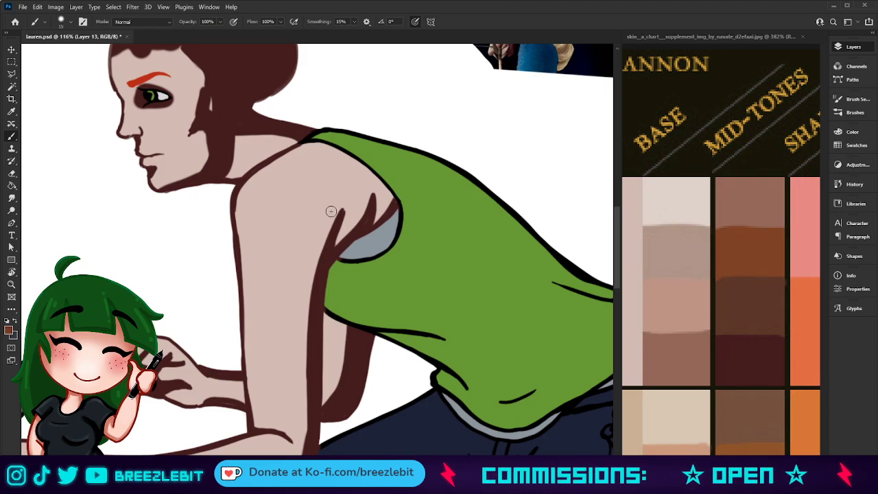
{"action": "left_click_drag", "start_coordinate": [243, 281], "coordinate": [244, 332]}
{"action": "key", "text": "ctrl+z"}
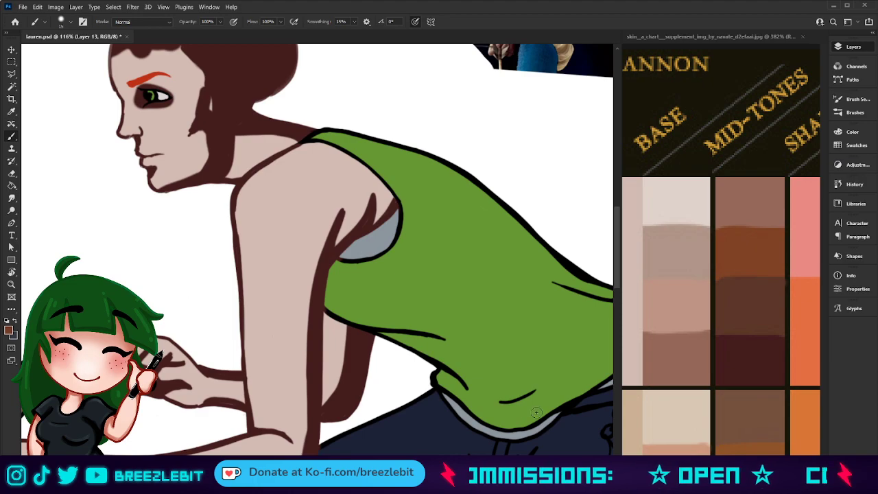
{"action": "left_click", "coordinate": [765, 355]}
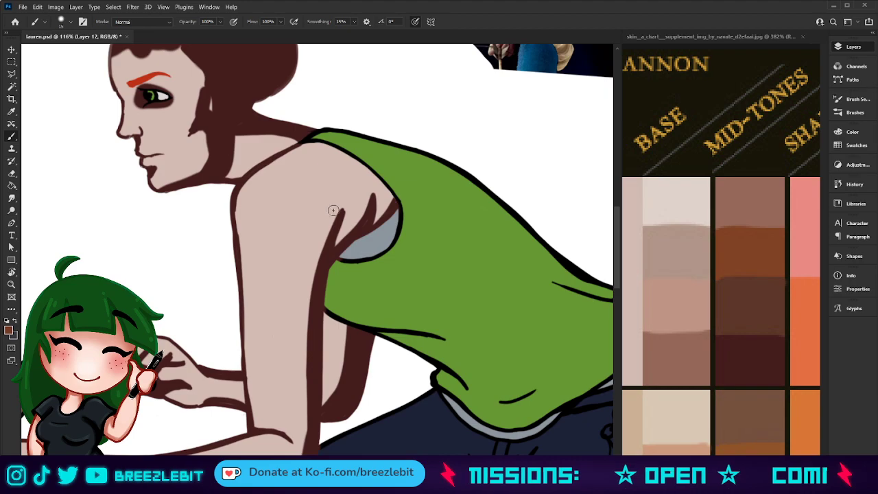
{"action": "mouse_move", "coordinate": [341, 194]}
{"action": "left_mouse_down"}
{"action": "mouse_move", "coordinate": [308, 291]}
{"action": "mouse_move", "coordinate": [310, 456]}
{"action": "left_mouse_up"}
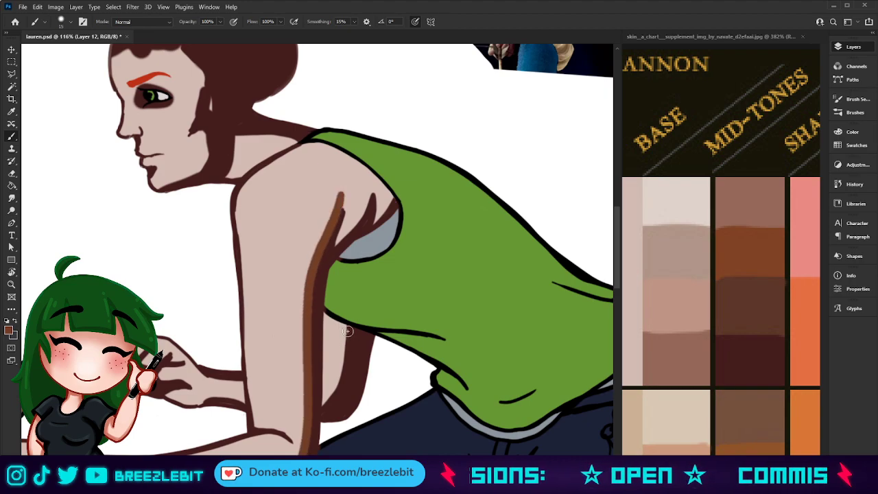
{"action": "mouse_move", "coordinate": [347, 327]}
{"action": "left_mouse_down"}
{"action": "mouse_move", "coordinate": [348, 362]}
{"action": "mouse_move", "coordinate": [328, 407]}
{"action": "mouse_move", "coordinate": [351, 336]}
{"action": "mouse_move", "coordinate": [325, 414]}
{"action": "left_mouse_up"}
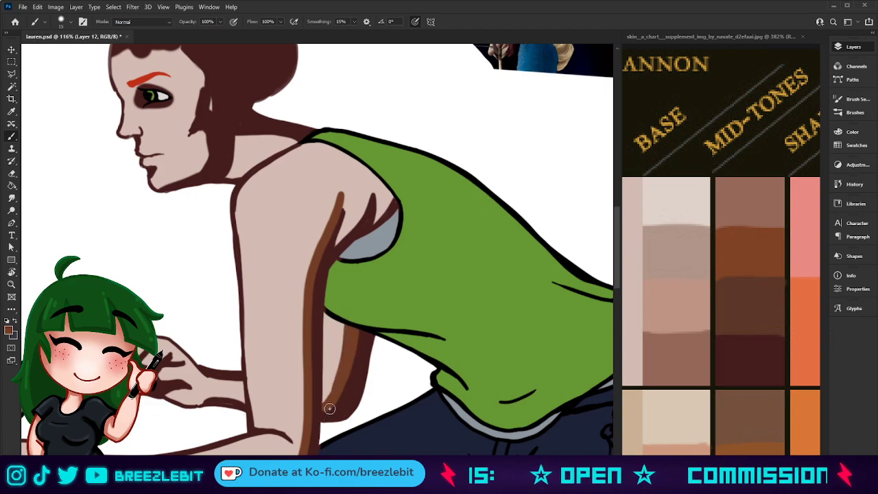
{"action": "mouse_move", "coordinate": [372, 192]}
{"action": "left_mouse_down"}
{"action": "mouse_move", "coordinate": [334, 244]}
{"action": "mouse_move", "coordinate": [345, 188]}
{"action": "left_mouse_up"}
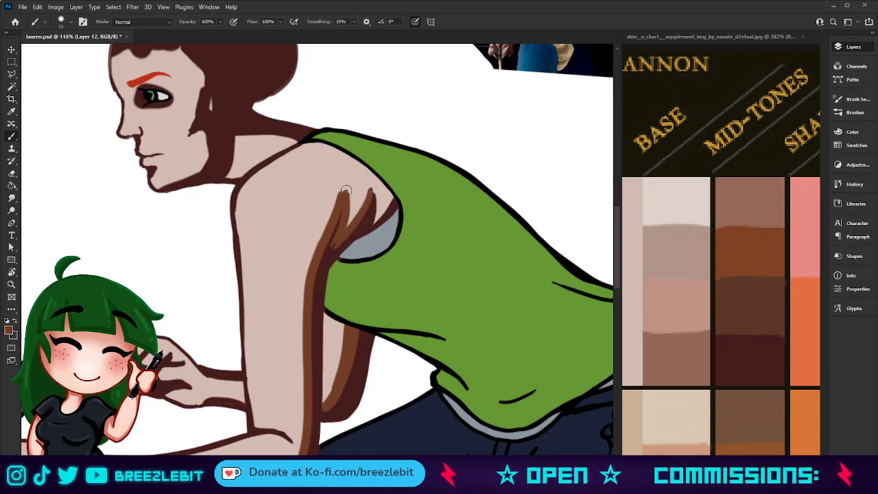
{"action": "left_click_drag", "start_coordinate": [392, 199], "coordinate": [362, 226]}
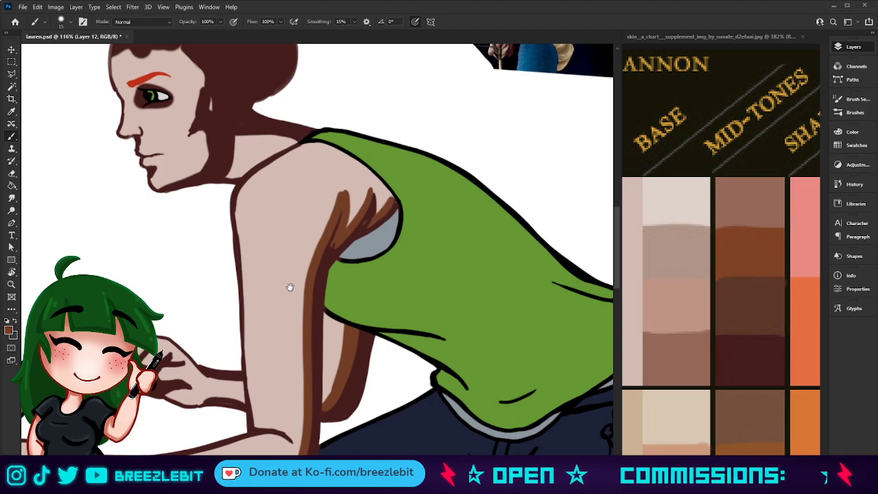
Step: Paint brown mid-tone along the elbow crease, the far hand and wrist, and both edges of the near forearm
{"action": "left_click_drag", "start_coordinate": [349, 264], "coordinate": [468, 97]}
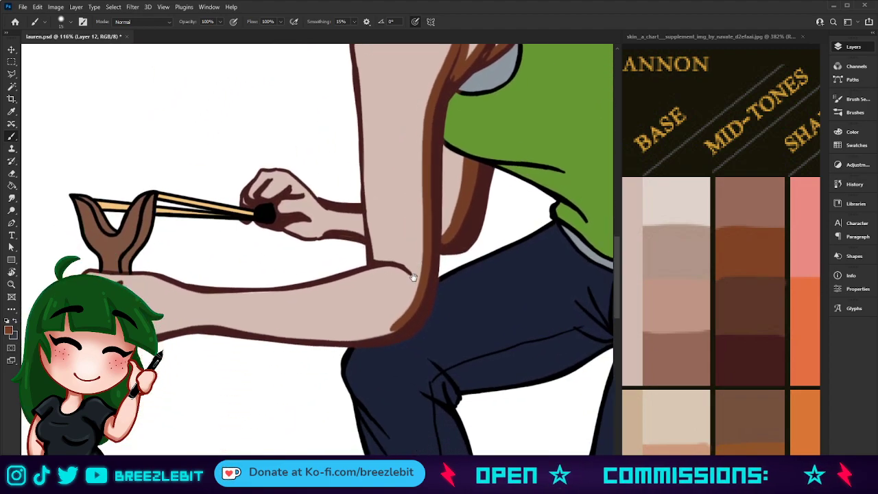
{"action": "mouse_move", "coordinate": [369, 201]}
{"action": "left_mouse_down"}
{"action": "mouse_move", "coordinate": [375, 260]}
{"action": "mouse_move", "coordinate": [411, 272]}
{"action": "left_mouse_up"}
{"action": "mouse_move", "coordinate": [361, 238]}
{"action": "left_mouse_down"}
{"action": "mouse_move", "coordinate": [284, 235]}
{"action": "mouse_move", "coordinate": [269, 219]}
{"action": "mouse_move", "coordinate": [320, 243]}
{"action": "left_mouse_up"}
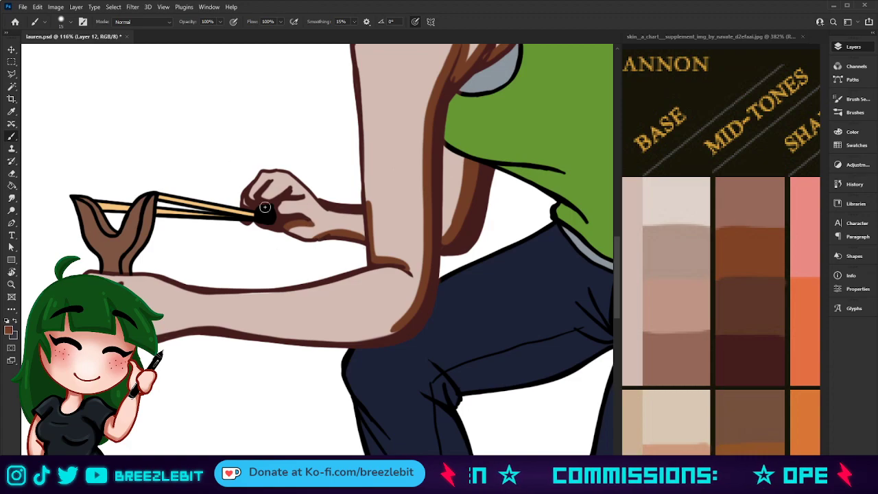
{"action": "left_click_drag", "start_coordinate": [325, 207], "coordinate": [363, 213]}
{"action": "mouse_move", "coordinate": [205, 321]}
{"action": "left_mouse_down"}
{"action": "mouse_move", "coordinate": [323, 339]}
{"action": "mouse_move", "coordinate": [391, 330]}
{"action": "left_mouse_up"}
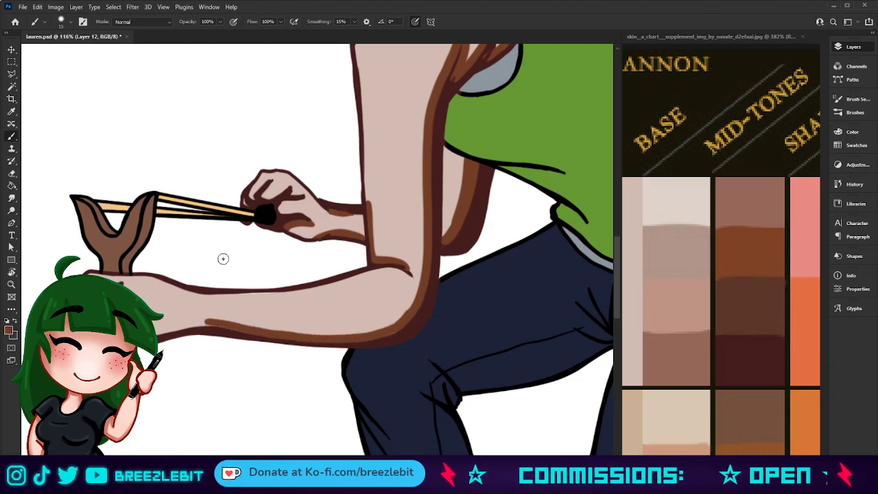
{"action": "mouse_move", "coordinate": [155, 280]}
{"action": "left_mouse_down"}
{"action": "mouse_move", "coordinate": [234, 297]}
{"action": "mouse_move", "coordinate": [341, 281]}
{"action": "left_mouse_up"}
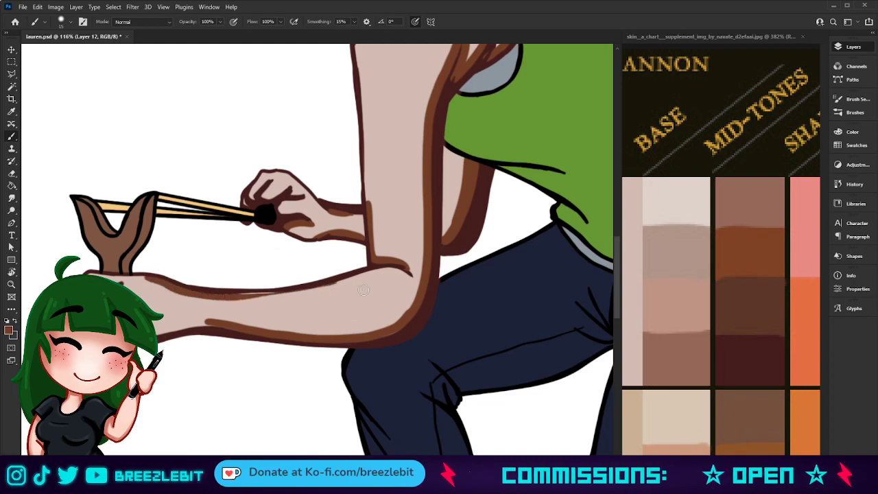
Step: Add brown mid-tone beside the dark shadows around the eye, cheek, nose and neck
{"action": "key", "text": "z"}
{"action": "left_click_drag", "start_coordinate": [402, 343], "coordinate": [369, 328]}
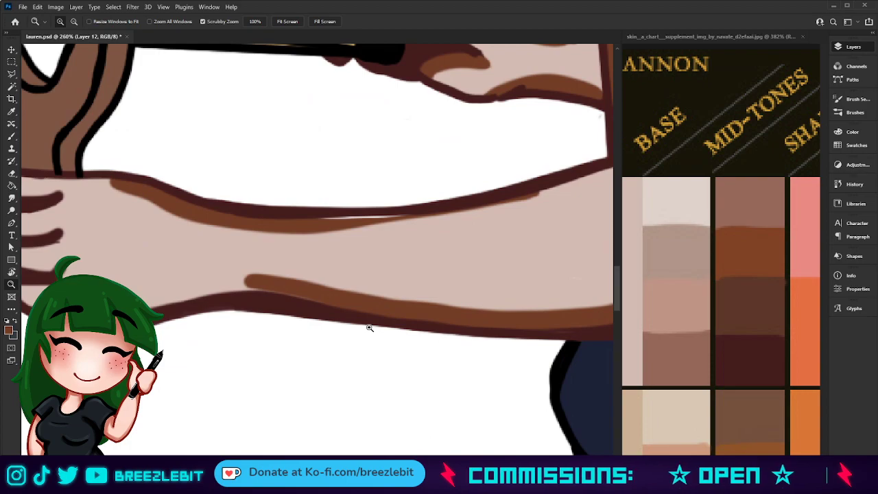
{"action": "left_click_drag", "start_coordinate": [388, 230], "coordinate": [338, 324]}
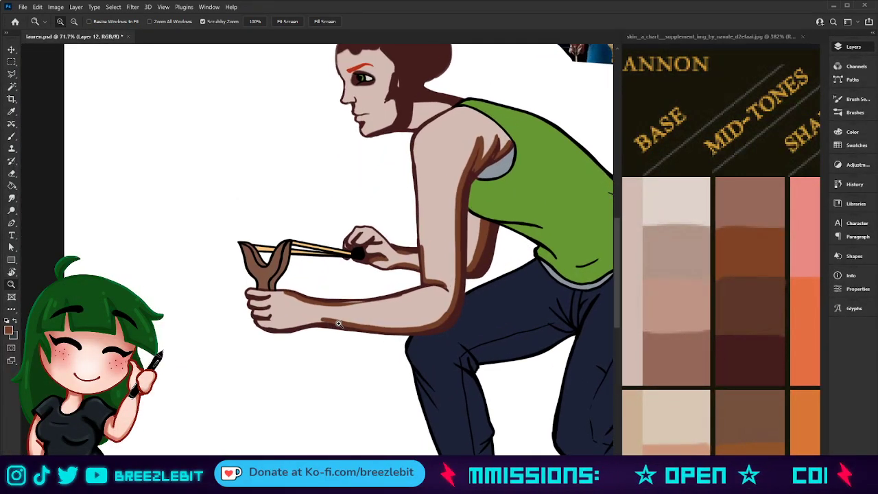
{"action": "key", "text": "b"}
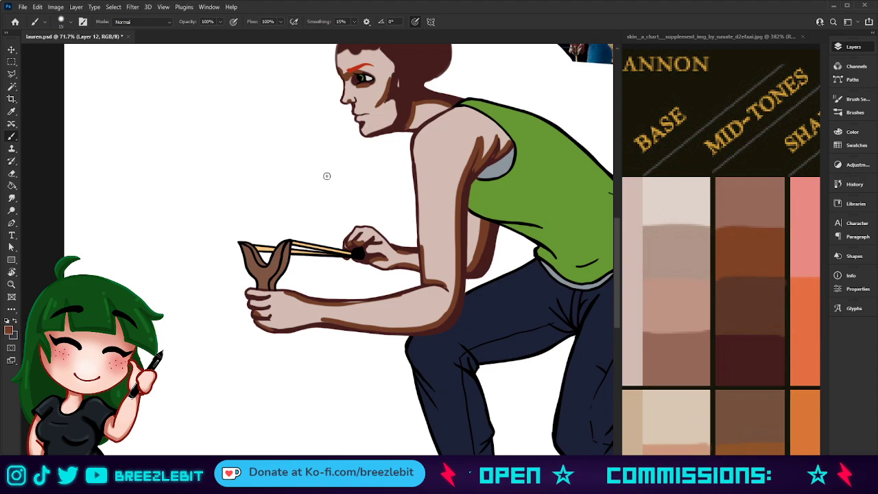
Step: Blend the shadow edges on both sides of the near upper arm at 20% brush opacity
{"action": "scroll", "coordinate": [326, 176], "scroll_direction": "right", "scroll_amount": 3}
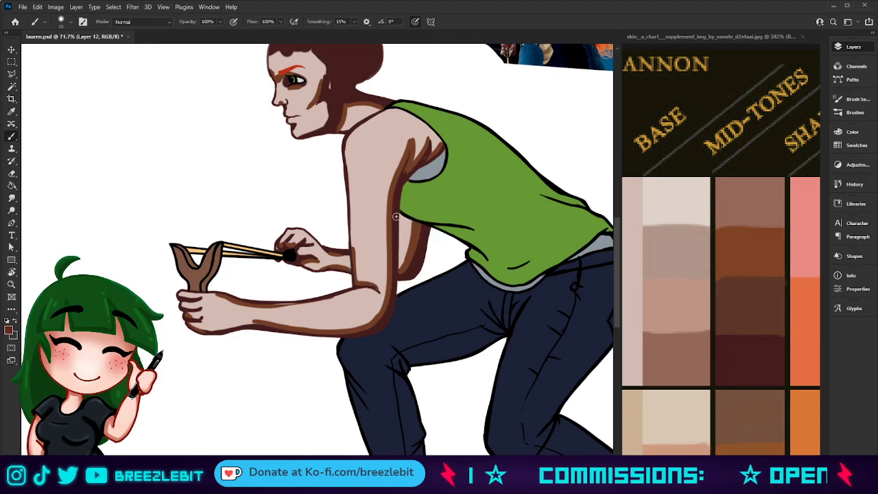
{"action": "key", "text": "2"}
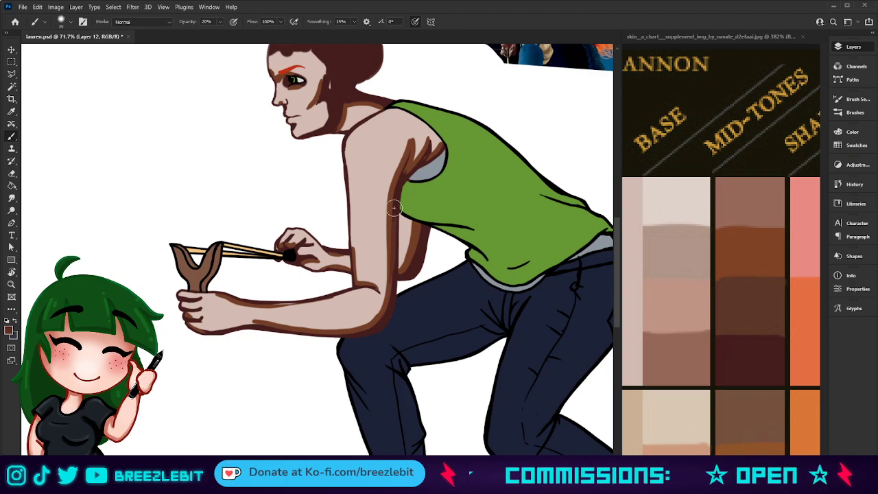
{"action": "mouse_move", "coordinate": [395, 216]}
{"action": "left_mouse_down"}
{"action": "mouse_move", "coordinate": [383, 291]}
{"action": "mouse_move", "coordinate": [389, 199]}
{"action": "mouse_move", "coordinate": [383, 298]}
{"action": "mouse_move", "coordinate": [384, 189]}
{"action": "mouse_move", "coordinate": [381, 301]}
{"action": "mouse_move", "coordinate": [386, 188]}
{"action": "left_mouse_up"}
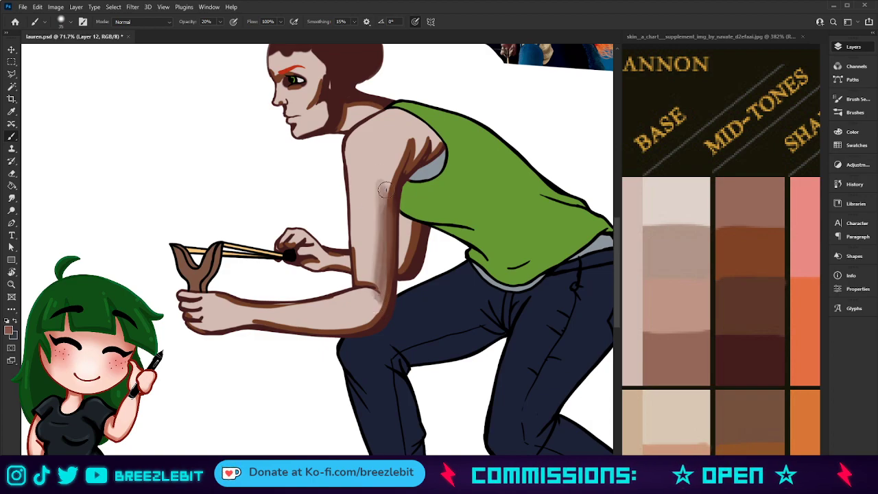
{"action": "mouse_move", "coordinate": [357, 224]}
{"action": "left_mouse_down"}
{"action": "mouse_move", "coordinate": [350, 199]}
{"action": "mouse_move", "coordinate": [351, 267]}
{"action": "mouse_move", "coordinate": [353, 189]}
{"action": "mouse_move", "coordinate": [354, 275]}
{"action": "mouse_move", "coordinate": [348, 141]}
{"action": "left_mouse_up"}
Step: Blend the shadows on the neck, jaw and cheek with colours sampled from the shading
{"action": "left_click", "coordinate": [358, 101], "text": "alt"}
{"action": "mouse_move", "coordinate": [358, 102]}
{"action": "left_mouse_down"}
{"action": "mouse_move", "coordinate": [387, 105]}
{"action": "mouse_move", "coordinate": [355, 101]}
{"action": "mouse_move", "coordinate": [347, 111]}
{"action": "mouse_move", "coordinate": [350, 101]}
{"action": "mouse_move", "coordinate": [332, 138]}
{"action": "mouse_move", "coordinate": [351, 85]}
{"action": "mouse_move", "coordinate": [306, 133]}
{"action": "mouse_move", "coordinate": [332, 105]}
{"action": "mouse_move", "coordinate": [323, 128]}
{"action": "mouse_move", "coordinate": [334, 102]}
{"action": "mouse_move", "coordinate": [302, 134]}
{"action": "mouse_move", "coordinate": [332, 101]}
{"action": "mouse_move", "coordinate": [317, 107]}
{"action": "mouse_move", "coordinate": [330, 68]}
{"action": "mouse_move", "coordinate": [323, 120]}
{"action": "mouse_move", "coordinate": [320, 46]}
{"action": "mouse_move", "coordinate": [313, 109]}
{"action": "mouse_move", "coordinate": [325, 80]}
{"action": "mouse_move", "coordinate": [298, 111]}
{"action": "left_mouse_up"}
{"action": "left_click", "coordinate": [332, 105], "text": "alt"}
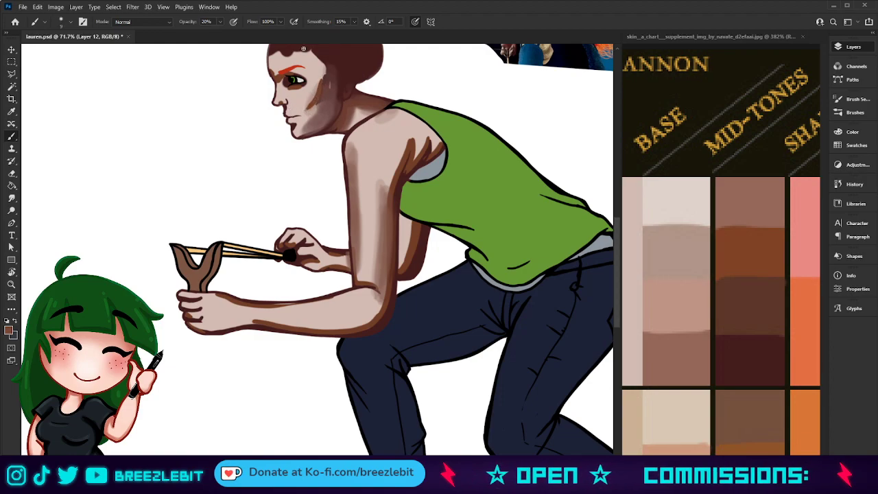
Step: Enlarge the brush and soften the dark maroon shadow into the brown mid-tone on the far upper arm
{"action": "key", "text": "x"}
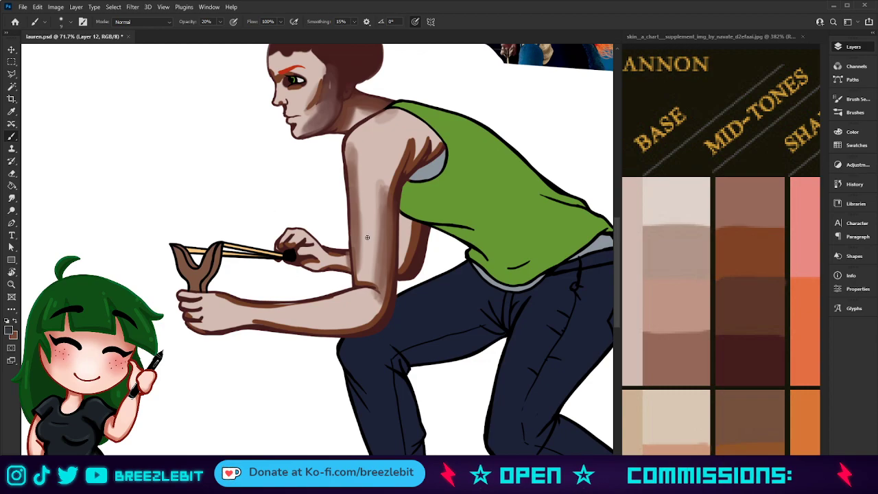
{"action": "key", "text": "z"}
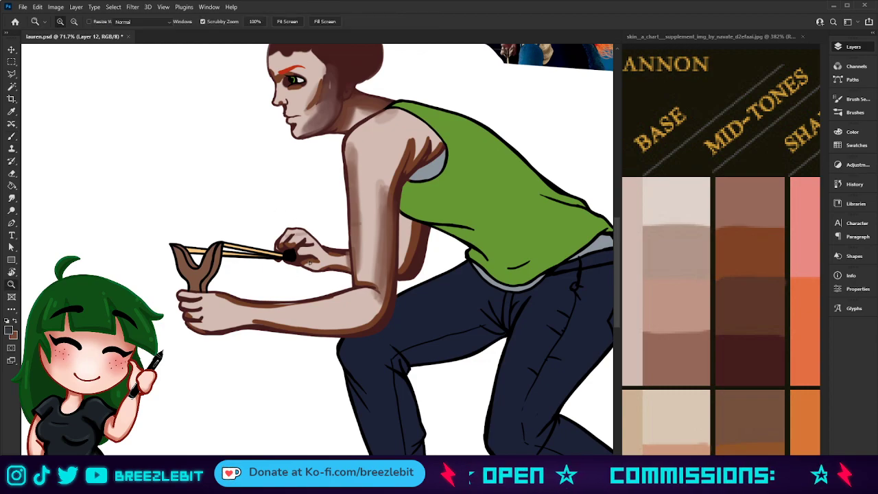
{"action": "key", "text": "b"}
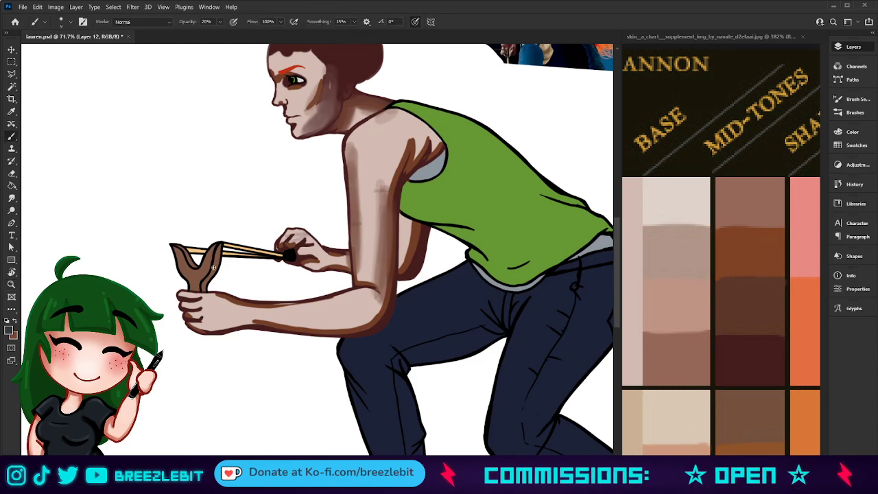
{"action": "key", "text": "z"}
{"action": "left_click_drag", "start_coordinate": [344, 210], "coordinate": [359, 233]}
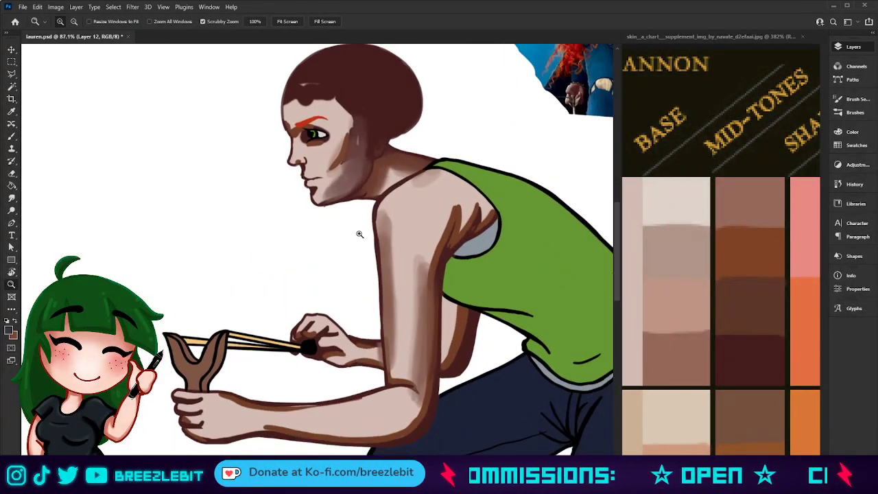
{"action": "key", "text": "b"}
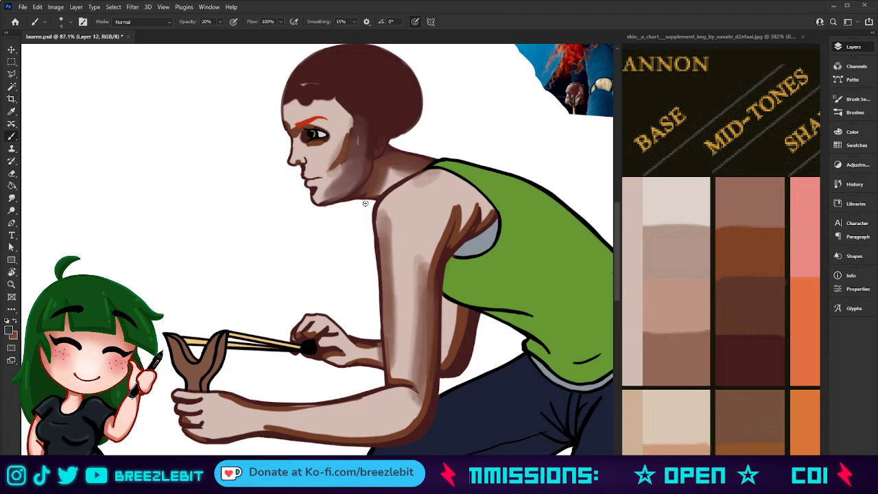
{"action": "key", "text": "bracketright"}
{"action": "key", "text": "bracketright"}
{"action": "key", "text": "bracketright"}
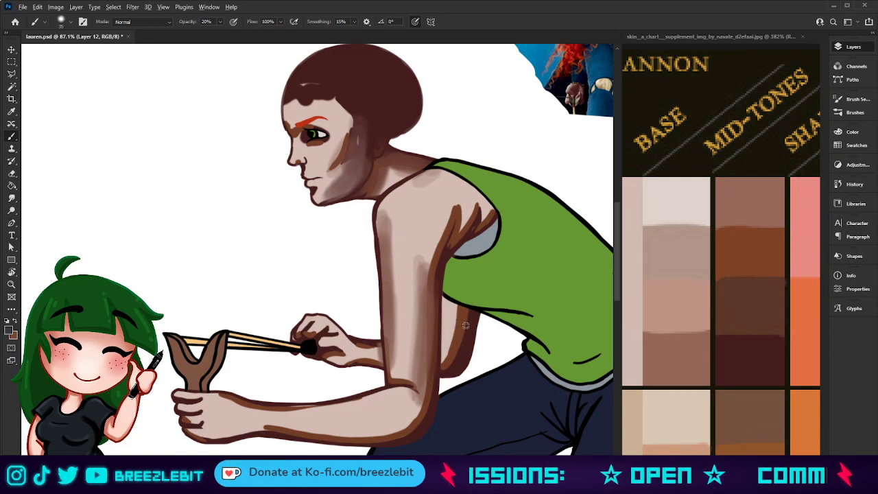
{"action": "left_click_drag", "start_coordinate": [468, 319], "coordinate": [452, 364]}
{"action": "mouse_move", "coordinate": [469, 313]}
{"action": "left_mouse_down"}
{"action": "mouse_move", "coordinate": [448, 372]}
{"action": "mouse_move", "coordinate": [450, 366]}
{"action": "left_mouse_up"}
{"action": "left_click_drag", "start_coordinate": [471, 308], "coordinate": [445, 381]}
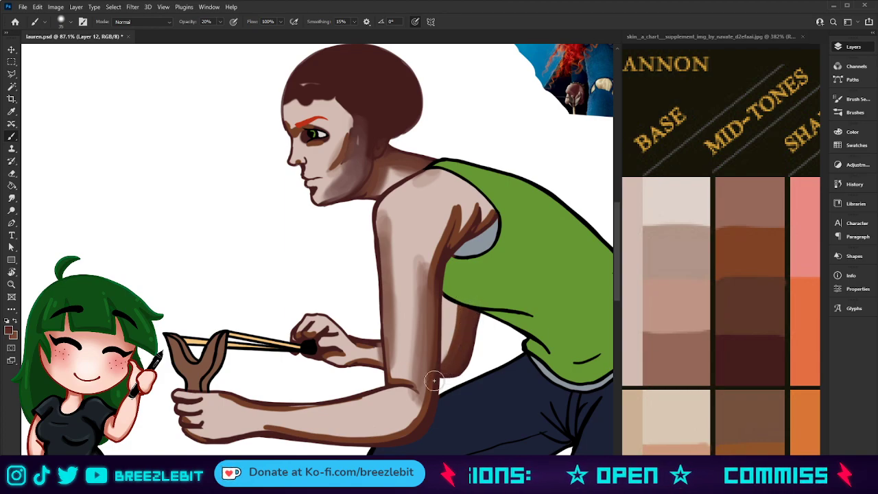
Step: Smooth the far upper arm's mid-tone into the light skin using repeatedly resampled skin tones at 20% opacity
{"action": "left_click", "coordinate": [454, 314], "text": "alt"}
{"action": "left_click_drag", "start_coordinate": [455, 313], "coordinate": [444, 357]}
{"action": "mouse_move", "coordinate": [458, 310]}
{"action": "left_mouse_down"}
{"action": "mouse_move", "coordinate": [440, 365]}
{"action": "mouse_move", "coordinate": [462, 330]}
{"action": "mouse_move", "coordinate": [456, 355]}
{"action": "mouse_move", "coordinate": [464, 320]}
{"action": "mouse_move", "coordinate": [438, 378]}
{"action": "left_mouse_up"}
{"action": "left_click", "coordinate": [463, 320], "text": "alt"}
{"action": "left_click", "coordinate": [424, 412], "text": "alt"}
{"action": "left_click_drag", "start_coordinate": [463, 330], "coordinate": [445, 372]}
{"action": "left_click_drag", "start_coordinate": [467, 312], "coordinate": [439, 374]}
{"action": "left_click_drag", "start_coordinate": [455, 311], "coordinate": [436, 369]}
{"action": "left_click", "coordinate": [457, 317], "text": "alt"}
{"action": "left_click_drag", "start_coordinate": [457, 314], "coordinate": [443, 373]}
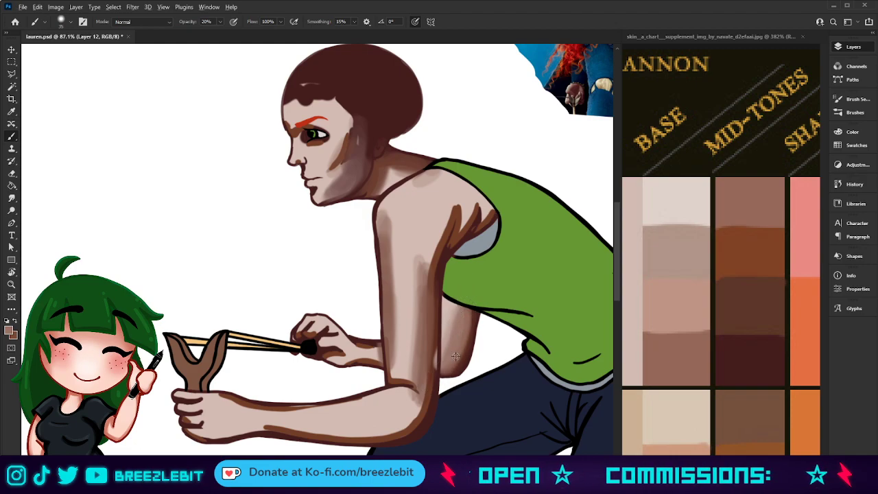
Step: Blend the near arm's back edge and the far upper arm with sampled skin colour, and strengthen the elbow shadow with sampled maroon
{"action": "left_click", "coordinate": [433, 392], "text": "alt"}
{"action": "mouse_move", "coordinate": [433, 314]}
{"action": "left_mouse_down"}
{"action": "mouse_move", "coordinate": [430, 394]}
{"action": "mouse_move", "coordinate": [433, 353]}
{"action": "mouse_move", "coordinate": [454, 375]}
{"action": "mouse_move", "coordinate": [425, 364]}
{"action": "mouse_move", "coordinate": [439, 379]}
{"action": "mouse_move", "coordinate": [462, 366]}
{"action": "mouse_move", "coordinate": [431, 306]}
{"action": "mouse_move", "coordinate": [452, 385]}
{"action": "mouse_move", "coordinate": [427, 274]}
{"action": "mouse_move", "coordinate": [439, 276]}
{"action": "mouse_move", "coordinate": [436, 295]}
{"action": "mouse_move", "coordinate": [467, 305]}
{"action": "mouse_move", "coordinate": [433, 277]}
{"action": "mouse_move", "coordinate": [477, 310]}
{"action": "mouse_move", "coordinate": [429, 269]}
{"action": "mouse_move", "coordinate": [484, 310]}
{"action": "mouse_move", "coordinate": [433, 271]}
{"action": "mouse_move", "coordinate": [435, 351]}
{"action": "mouse_move", "coordinate": [439, 266]}
{"action": "mouse_move", "coordinate": [439, 386]}
{"action": "mouse_move", "coordinate": [440, 290]}
{"action": "mouse_move", "coordinate": [420, 401]}
{"action": "mouse_move", "coordinate": [450, 312]}
{"action": "mouse_move", "coordinate": [434, 373]}
{"action": "left_mouse_up"}
{"action": "left_click_drag", "start_coordinate": [437, 296], "coordinate": [454, 333]}
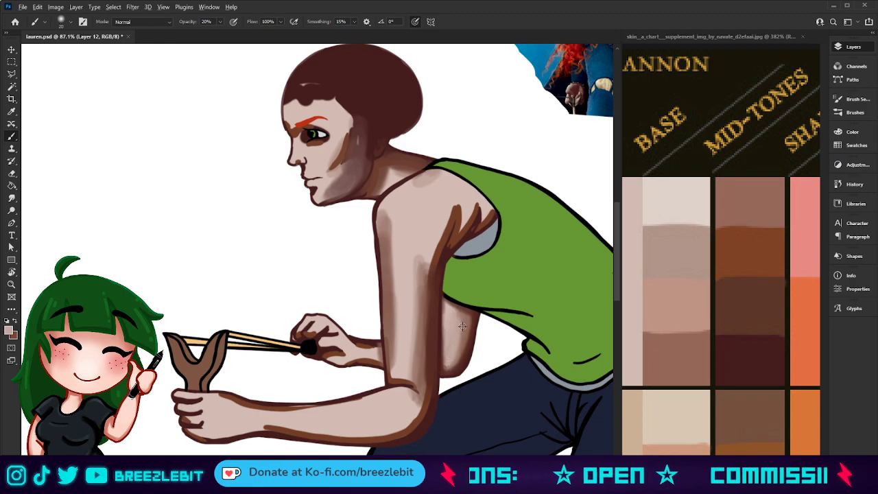
{"action": "left_click", "coordinate": [466, 353], "text": "alt"}
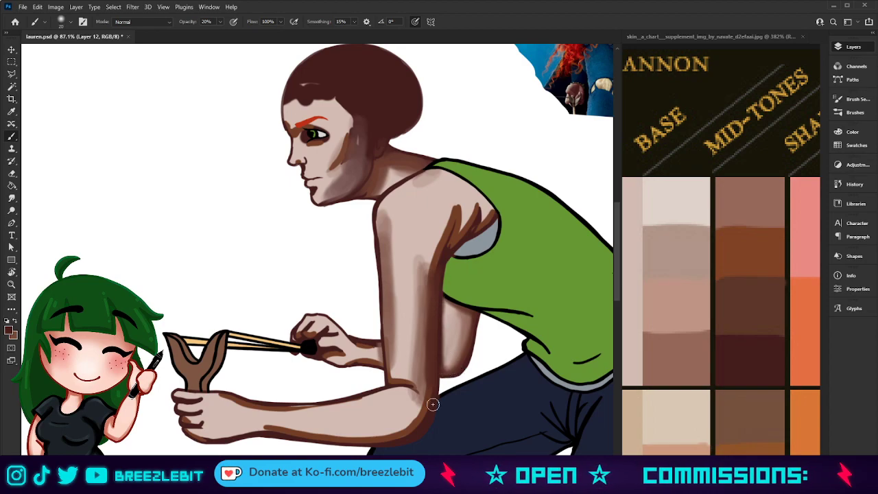
{"action": "left_click_drag", "start_coordinate": [398, 438], "coordinate": [424, 405]}
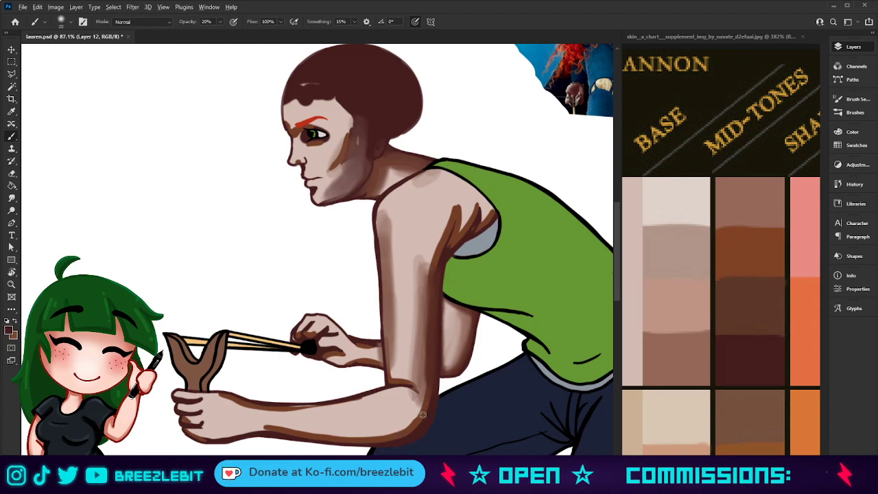
{"action": "mouse_move", "coordinate": [432, 359]}
{"action": "left_mouse_down"}
{"action": "mouse_move", "coordinate": [403, 437]}
{"action": "mouse_move", "coordinate": [425, 410]}
{"action": "mouse_move", "coordinate": [395, 440]}
{"action": "mouse_move", "coordinate": [434, 376]}
{"action": "mouse_move", "coordinate": [397, 431]}
{"action": "mouse_move", "coordinate": [442, 383]}
{"action": "left_mouse_up"}
Step: Enlarge the brush and soften the shadow along the front side of the near upper arm with a sampled skin colour
{"action": "key", "text": "space"}
{"action": "left_click_drag", "start_coordinate": [350, 289], "coordinate": [313, 347]}
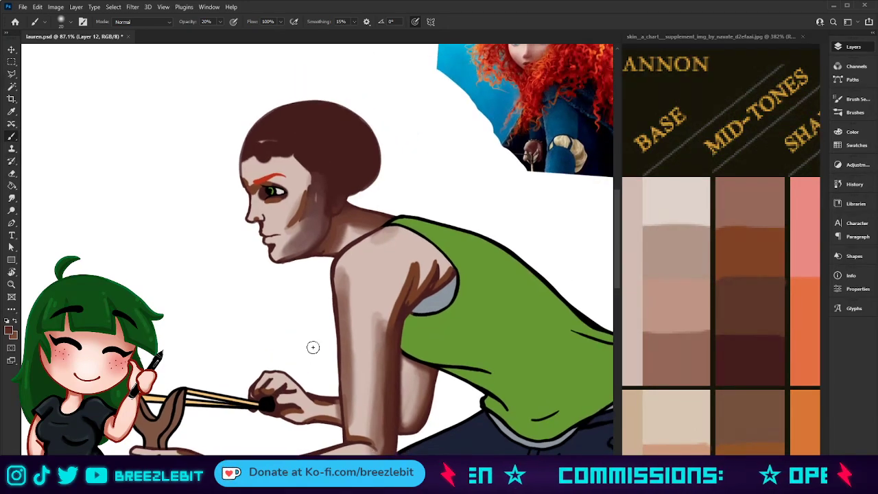
{"action": "key", "text": "bracketright"}
{"action": "key", "text": "bracketright"}
{"action": "key", "text": "bracketright"}
{"action": "key", "text": "bracketright"}
{"action": "left_click", "coordinate": [358, 295], "text": "alt"}
{"action": "left_click_drag", "start_coordinate": [356, 293], "coordinate": [356, 399]}
{"action": "left_click_drag", "start_coordinate": [358, 313], "coordinate": [356, 423]}
Step: Smooth the mid-tone along the back half of the near upper arm using repeatedly sampled skin and brown tones
{"action": "left_click", "coordinate": [376, 334], "text": "alt"}
{"action": "left_click_drag", "start_coordinate": [374, 324], "coordinate": [364, 404]}
{"action": "left_click_drag", "start_coordinate": [368, 276], "coordinate": [378, 363]}
{"action": "left_click", "coordinate": [391, 305], "text": "alt"}
{"action": "mouse_move", "coordinate": [394, 307]}
{"action": "left_mouse_down"}
{"action": "mouse_move", "coordinate": [402, 272]}
{"action": "mouse_move", "coordinate": [378, 304]}
{"action": "mouse_move", "coordinate": [402, 269]}
{"action": "mouse_move", "coordinate": [362, 394]}
{"action": "left_mouse_up"}
{"action": "mouse_move", "coordinate": [389, 310]}
{"action": "left_mouse_down"}
{"action": "mouse_move", "coordinate": [382, 334]}
{"action": "mouse_move", "coordinate": [398, 277]}
{"action": "mouse_move", "coordinate": [383, 373]}
{"action": "mouse_move", "coordinate": [401, 278]}
{"action": "mouse_move", "coordinate": [373, 454]}
{"action": "left_mouse_up"}
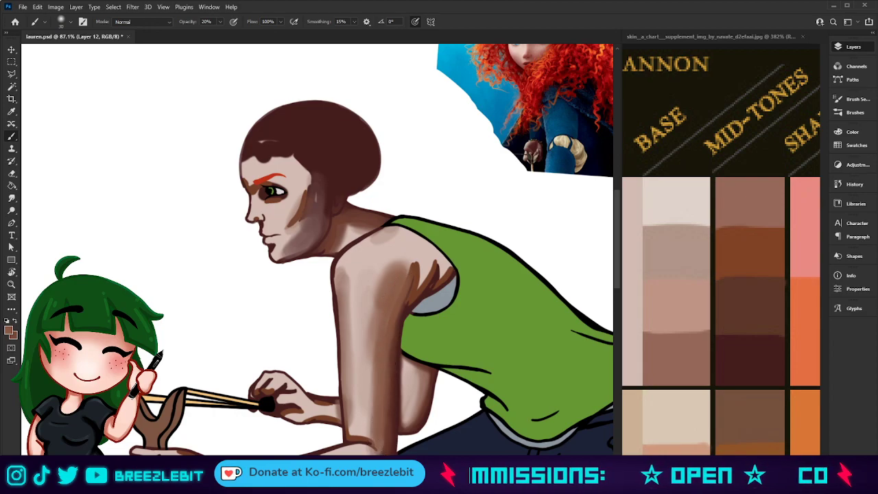
Step: Shade the front edge of the near upper arm up to the shoulder with the sampled brown
{"action": "mouse_move", "coordinate": [339, 429]}
{"action": "left_mouse_down"}
{"action": "mouse_move", "coordinate": [363, 439]}
{"action": "mouse_move", "coordinate": [343, 395]}
{"action": "left_mouse_up"}
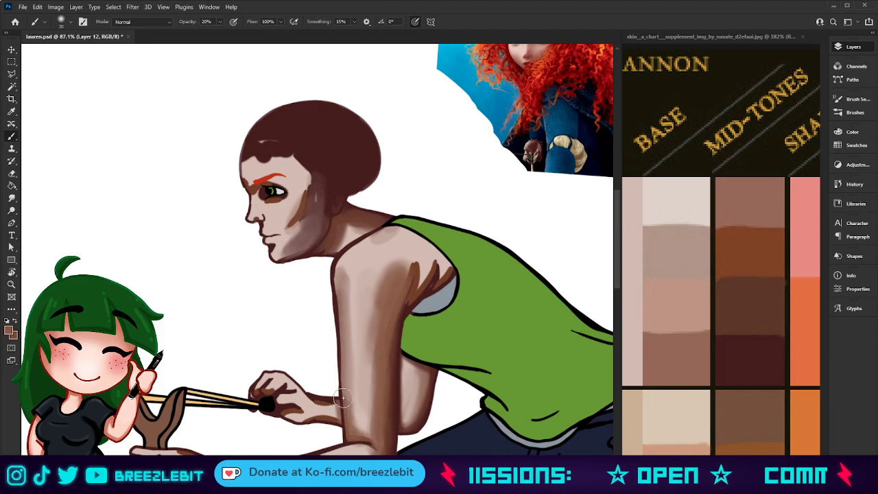
{"action": "left_click_drag", "start_coordinate": [341, 364], "coordinate": [347, 417]}
{"action": "left_click_drag", "start_coordinate": [339, 322], "coordinate": [347, 439]}
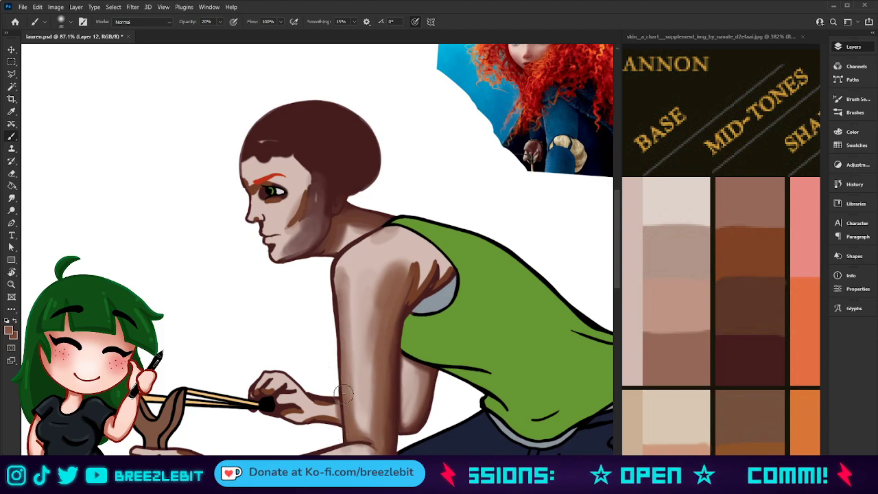
{"action": "mouse_move", "coordinate": [339, 248]}
{"action": "left_mouse_down"}
{"action": "mouse_move", "coordinate": [388, 222]}
{"action": "mouse_move", "coordinate": [340, 280]}
{"action": "mouse_move", "coordinate": [347, 256]}
{"action": "mouse_move", "coordinate": [330, 294]}
{"action": "mouse_move", "coordinate": [384, 230]}
{"action": "mouse_move", "coordinate": [327, 288]}
{"action": "mouse_move", "coordinate": [348, 245]}
{"action": "mouse_move", "coordinate": [329, 259]}
{"action": "left_mouse_up"}
Step: Shade the shoulder along the tank top's armhole and soften the brown crease strokes beside the armpit
{"action": "left_click_drag", "start_coordinate": [388, 231], "coordinate": [454, 276]}
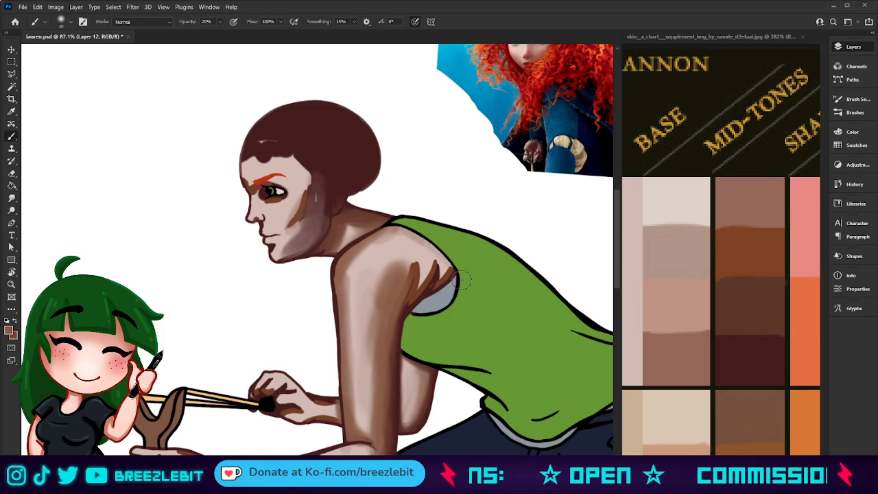
{"action": "mouse_move", "coordinate": [408, 234]}
{"action": "left_mouse_down"}
{"action": "mouse_move", "coordinate": [442, 273]}
{"action": "mouse_move", "coordinate": [432, 291]}
{"action": "left_mouse_up"}
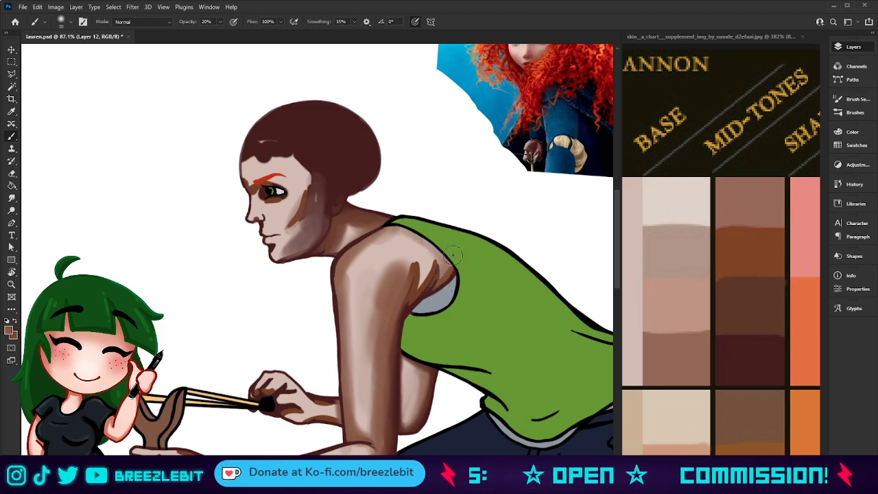
{"action": "left_click_drag", "start_coordinate": [442, 251], "coordinate": [395, 329]}
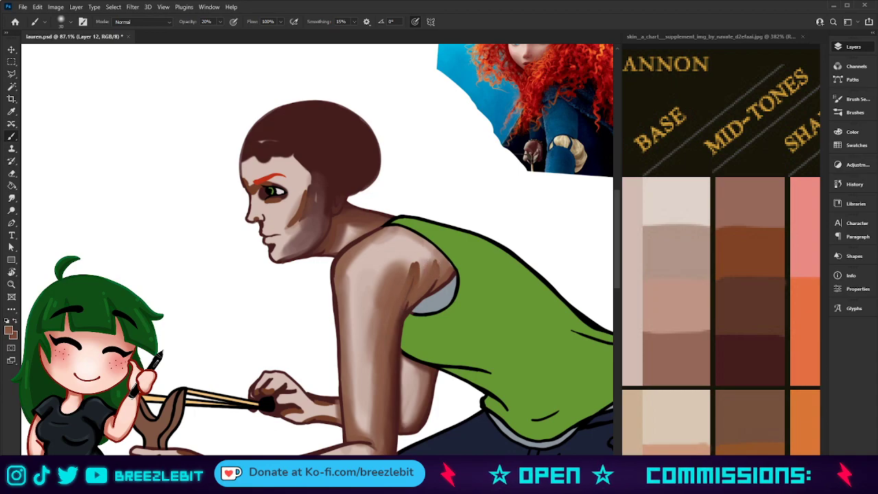
{"action": "mouse_move", "coordinate": [420, 291]}
{"action": "left_mouse_down"}
{"action": "mouse_move", "coordinate": [406, 313]}
{"action": "mouse_move", "coordinate": [431, 294]}
{"action": "left_mouse_up"}
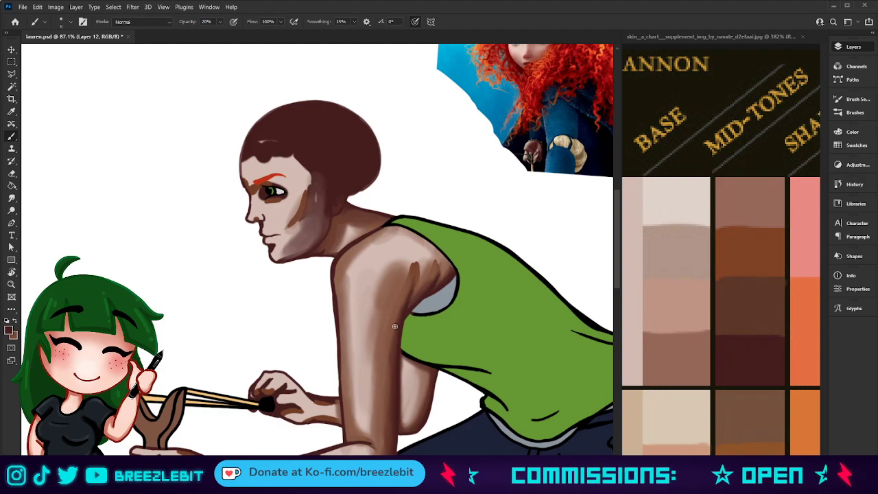
Step: Enlarge the brush and shade the underside of the near forearm from elbow to wrist with a colour sampled from the elbow
{"action": "key", "text": "z"}
{"action": "left_click_drag", "start_coordinate": [433, 334], "coordinate": [400, 389]}
{"action": "mouse_move", "coordinate": [340, 256]}
{"action": "left_mouse_down"}
{"action": "mouse_move", "coordinate": [354, 300]}
{"action": "mouse_move", "coordinate": [332, 327]}
{"action": "left_mouse_up"}
{"action": "key", "text": "b"}
{"action": "key", "text": "]"}
{"action": "key", "text": "]"}
{"action": "key", "text": "]"}
{"action": "left_click", "coordinate": [301, 348], "text": "alt"}
{"action": "mouse_move", "coordinate": [318, 339]}
{"action": "left_mouse_down"}
{"action": "mouse_move", "coordinate": [230, 357]}
{"action": "mouse_move", "coordinate": [258, 344]}
{"action": "mouse_move", "coordinate": [188, 346]}
{"action": "left_mouse_up"}
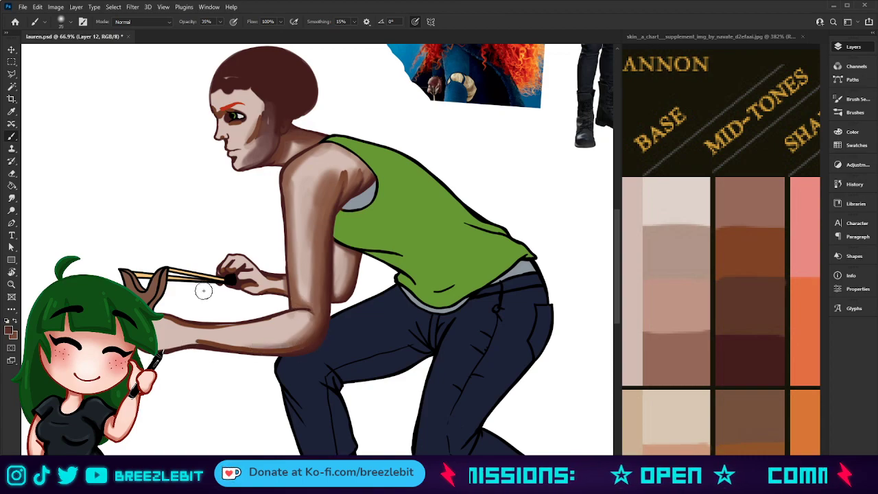
{"action": "mouse_move", "coordinate": [314, 339]}
{"action": "left_mouse_down"}
{"action": "mouse_move", "coordinate": [181, 348]}
{"action": "mouse_move", "coordinate": [310, 346]}
{"action": "mouse_move", "coordinate": [228, 348]}
{"action": "mouse_move", "coordinate": [273, 350]}
{"action": "mouse_move", "coordinate": [249, 352]}
{"action": "left_mouse_up"}
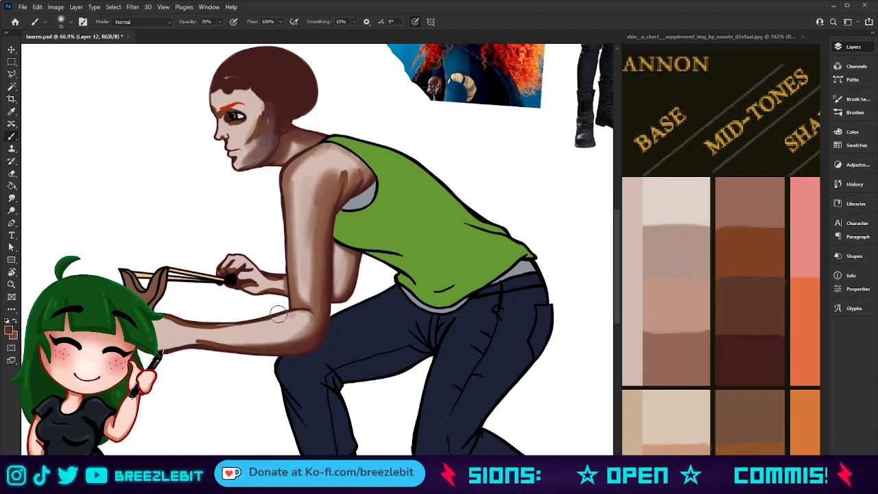
{"action": "left_click_drag", "start_coordinate": [297, 341], "coordinate": [199, 346]}
{"action": "mouse_move", "coordinate": [272, 345]}
{"action": "left_mouse_down"}
{"action": "mouse_move", "coordinate": [230, 340]}
{"action": "mouse_move", "coordinate": [298, 341]}
{"action": "mouse_move", "coordinate": [226, 344]}
{"action": "mouse_move", "coordinate": [312, 337]}
{"action": "mouse_move", "coordinate": [182, 344]}
{"action": "mouse_move", "coordinate": [273, 347]}
{"action": "left_mouse_up"}
Step: Set the brush opacity to 20% and blend the shading on the wrist, near upper arm and elbow crease
{"action": "key", "text": "2"}
{"action": "mouse_move", "coordinate": [170, 351]}
{"action": "left_mouse_down"}
{"action": "mouse_move", "coordinate": [189, 346]}
{"action": "mouse_move", "coordinate": [164, 347]}
{"action": "left_mouse_up"}
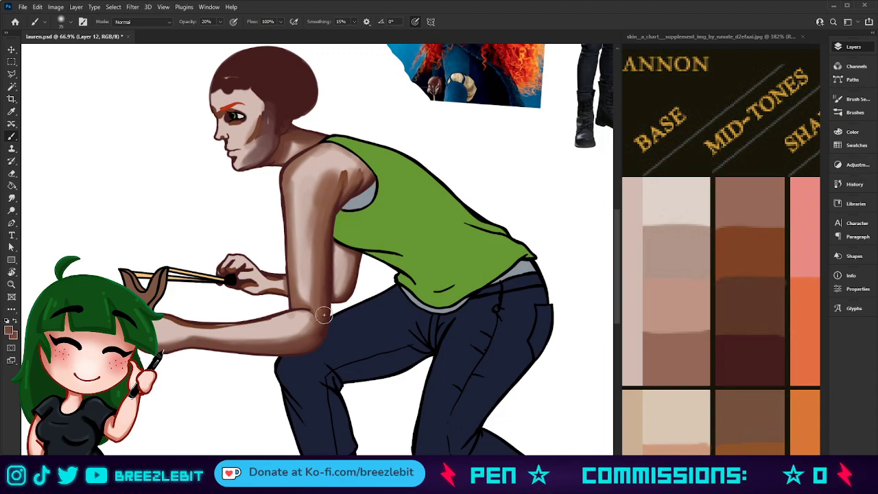
{"action": "mouse_move", "coordinate": [317, 210]}
{"action": "left_mouse_down"}
{"action": "mouse_move", "coordinate": [302, 337]}
{"action": "mouse_move", "coordinate": [298, 305]}
{"action": "left_mouse_up"}
{"action": "left_click_drag", "start_coordinate": [302, 273], "coordinate": [327, 180]}
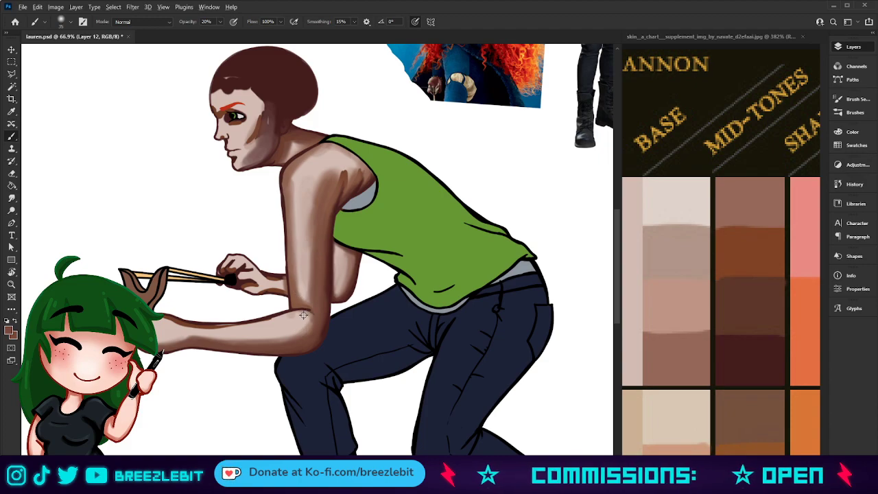
{"action": "left_click_drag", "start_coordinate": [303, 307], "coordinate": [290, 308]}
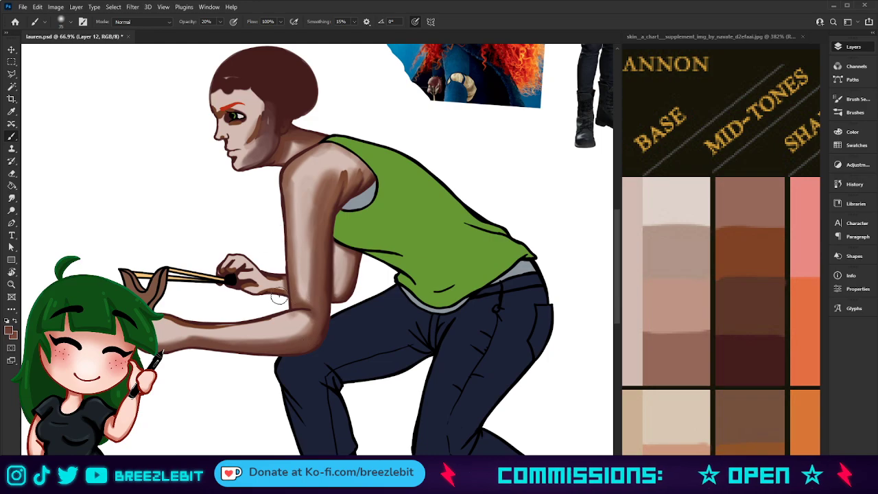
Step: Soften the shading along the near forearm's upper edge and wrist with colours sampled from the forearm
{"action": "left_click", "coordinate": [282, 324], "text": "alt"}
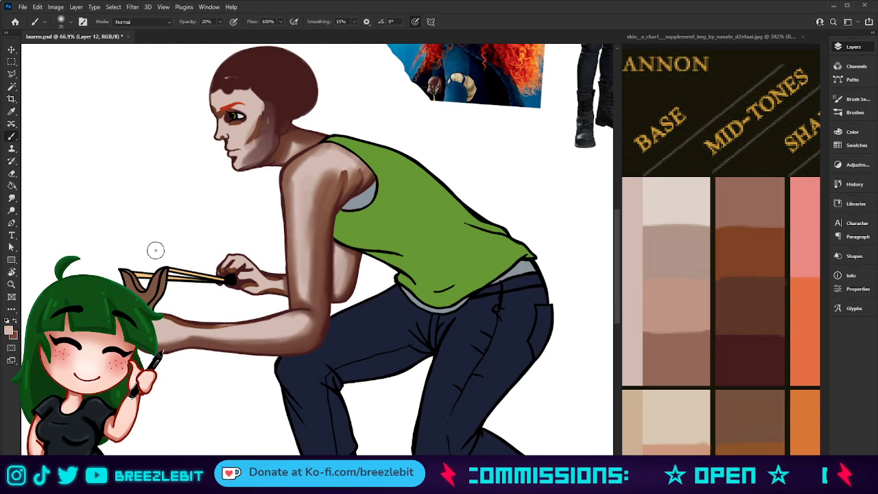
{"action": "left_click", "coordinate": [189, 326], "text": "alt"}
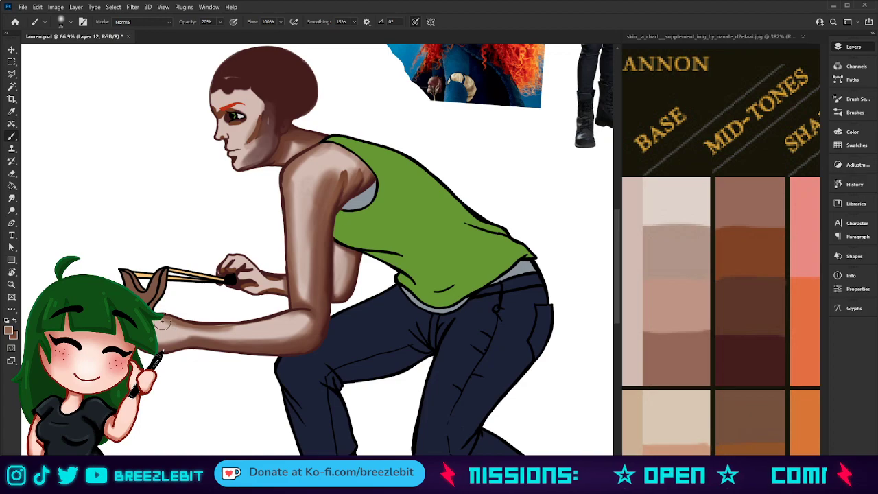
{"action": "mouse_move", "coordinate": [159, 320]}
{"action": "left_mouse_down"}
{"action": "mouse_move", "coordinate": [212, 336]}
{"action": "mouse_move", "coordinate": [177, 328]}
{"action": "left_mouse_up"}
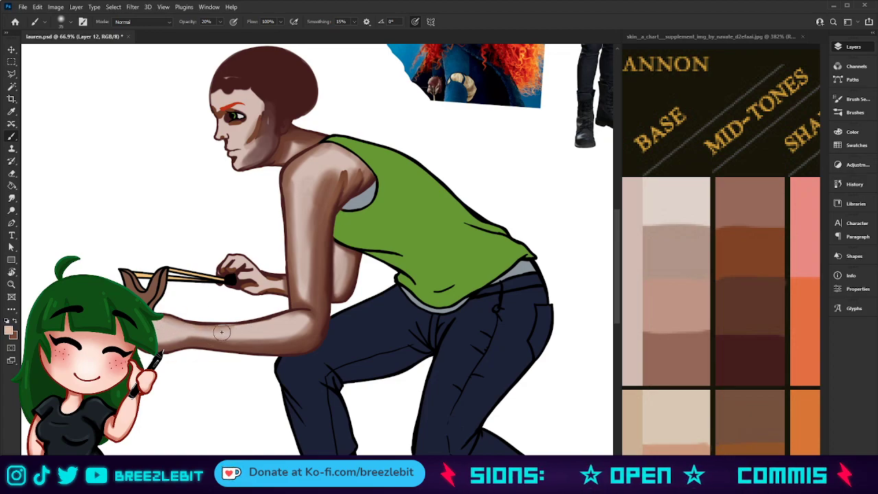
Step: Blend the shading on the far hand and forearm with colours sampled from the skin
{"action": "left_click", "coordinate": [250, 285], "text": "alt"}
{"action": "mouse_move", "coordinate": [251, 284]}
{"action": "left_mouse_down"}
{"action": "mouse_move", "coordinate": [275, 276]}
{"action": "mouse_move", "coordinate": [264, 276]}
{"action": "mouse_move", "coordinate": [282, 281]}
{"action": "mouse_move", "coordinate": [268, 279]}
{"action": "mouse_move", "coordinate": [279, 289]}
{"action": "mouse_move", "coordinate": [282, 280]}
{"action": "mouse_move", "coordinate": [251, 295]}
{"action": "mouse_move", "coordinate": [255, 273]}
{"action": "mouse_move", "coordinate": [254, 286]}
{"action": "mouse_move", "coordinate": [228, 281]}
{"action": "left_mouse_up"}
{"action": "left_click", "coordinate": [273, 277], "text": "alt"}
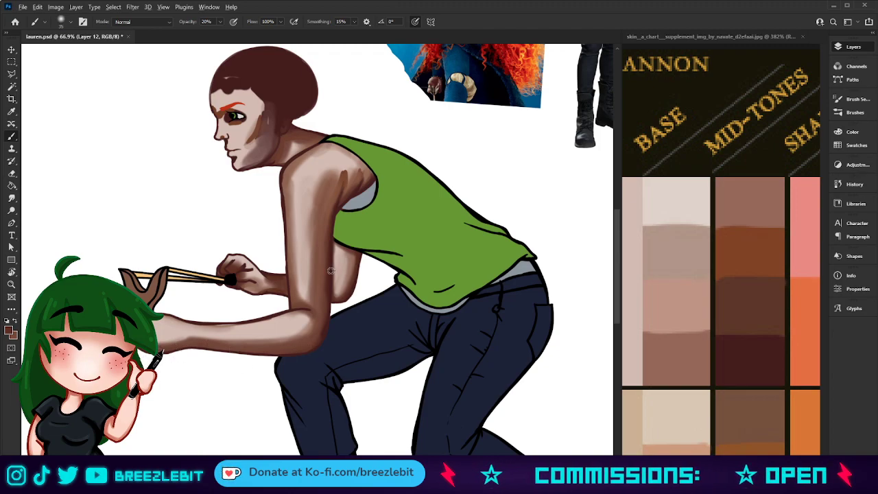
{"action": "left_click", "coordinate": [321, 332], "text": "alt"}
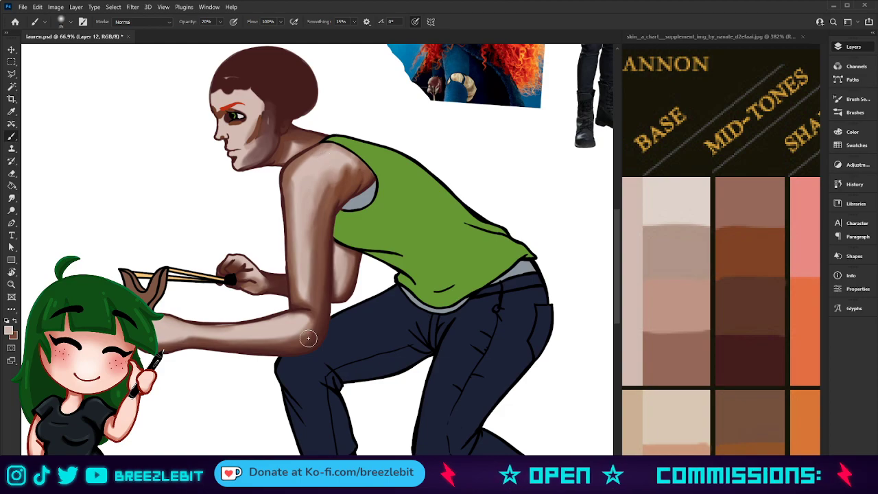
Step: Blend light skin tone over the near upper arm and up across the shoulder
{"action": "key", "text": "z"}
{"action": "left_click_drag", "start_coordinate": [312, 302], "coordinate": [205, 334]}
{"action": "left_click_drag", "start_coordinate": [321, 278], "coordinate": [312, 331]}
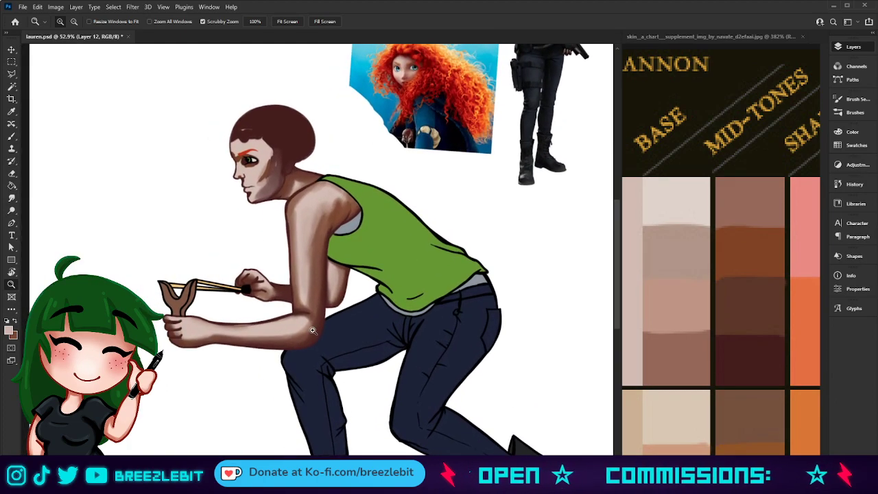
{"action": "key", "text": "b"}
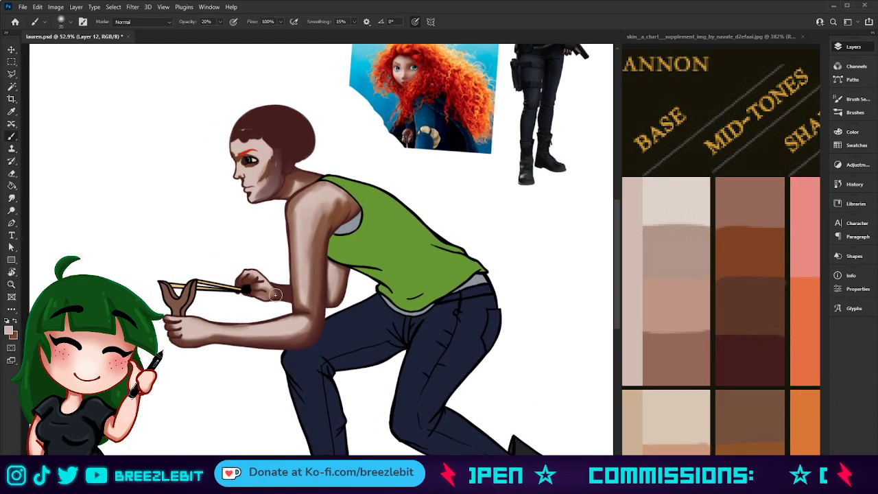
{"action": "mouse_move", "coordinate": [299, 225]}
{"action": "left_mouse_down"}
{"action": "mouse_move", "coordinate": [301, 233]}
{"action": "mouse_move", "coordinate": [298, 206]}
{"action": "mouse_move", "coordinate": [301, 295]}
{"action": "left_mouse_up"}
{"action": "mouse_move", "coordinate": [308, 233]}
{"action": "left_mouse_down"}
{"action": "mouse_move", "coordinate": [300, 298]}
{"action": "mouse_move", "coordinate": [310, 194]}
{"action": "mouse_move", "coordinate": [299, 225]}
{"action": "left_mouse_up"}
{"action": "mouse_move", "coordinate": [301, 216]}
{"action": "left_mouse_down"}
{"action": "mouse_move", "coordinate": [316, 192]}
{"action": "mouse_move", "coordinate": [298, 220]}
{"action": "mouse_move", "coordinate": [306, 230]}
{"action": "mouse_move", "coordinate": [310, 196]}
{"action": "mouse_move", "coordinate": [336, 194]}
{"action": "mouse_move", "coordinate": [326, 201]}
{"action": "mouse_move", "coordinate": [338, 194]}
{"action": "mouse_move", "coordinate": [323, 199]}
{"action": "left_mouse_up"}
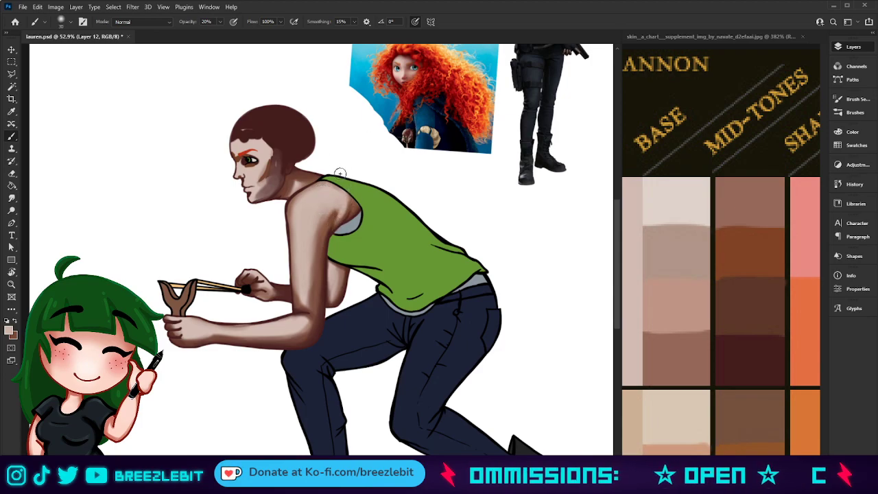
Step: Turn on pen-pressure opacity, enlarge the brush and smooth the light skin tone through the near upper arm
{"action": "left_click", "coordinate": [233, 21]}
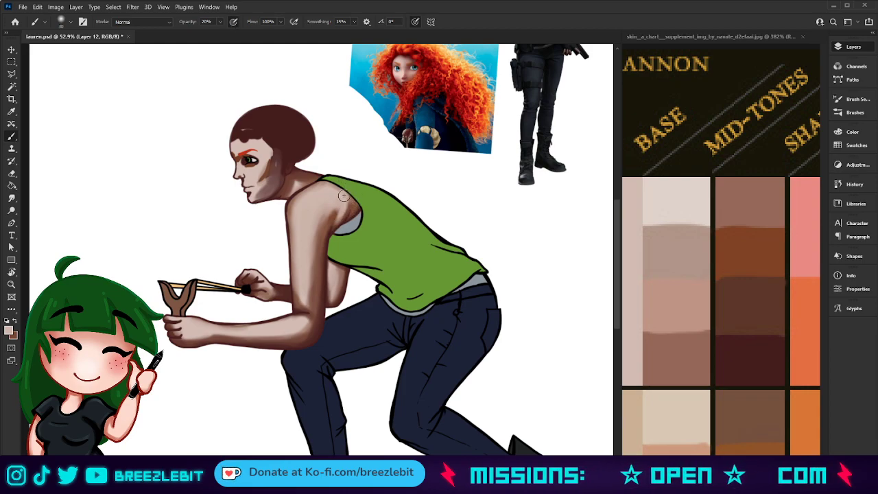
{"action": "mouse_move", "coordinate": [324, 223]}
{"action": "left_mouse_down"}
{"action": "mouse_move", "coordinate": [338, 203]}
{"action": "mouse_move", "coordinate": [312, 254]}
{"action": "mouse_move", "coordinate": [329, 208]}
{"action": "mouse_move", "coordinate": [316, 291]}
{"action": "mouse_move", "coordinate": [330, 185]}
{"action": "mouse_move", "coordinate": [311, 307]}
{"action": "left_mouse_up"}
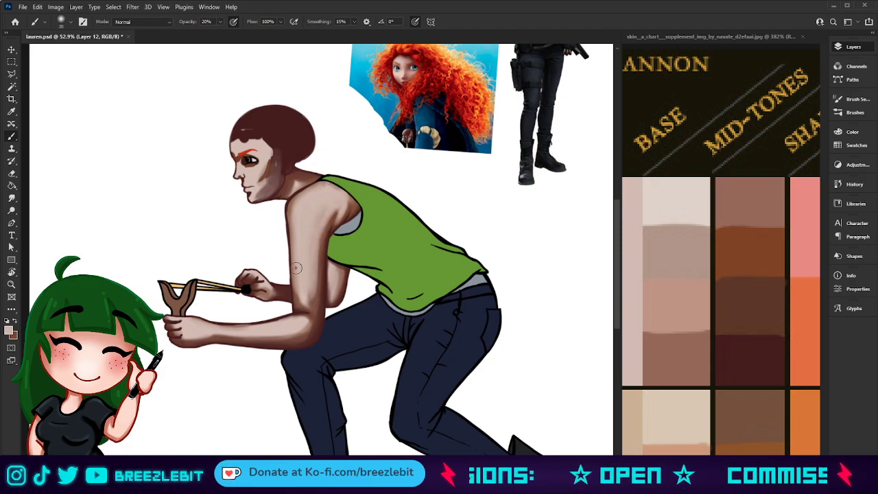
{"action": "key", "text": "bracketright"}
{"action": "key", "text": "bracketright"}
{"action": "key", "text": "bracketright"}
{"action": "key", "text": "bracketright"}
{"action": "mouse_move", "coordinate": [308, 293]}
{"action": "left_mouse_down"}
{"action": "mouse_move", "coordinate": [303, 244]}
{"action": "mouse_move", "coordinate": [305, 259]}
{"action": "left_mouse_up"}
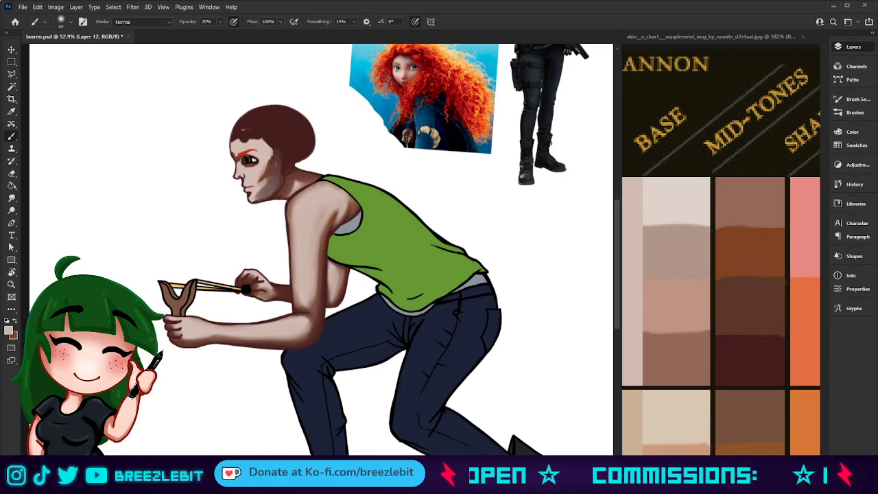
Step: Shrink the brush and blend light skin tone into the fingers of the far hand holding the slingshot pouch
{"action": "key", "text": "z"}
{"action": "left_click_drag", "start_coordinate": [282, 315], "coordinate": [226, 345]}
{"action": "mouse_move", "coordinate": [312, 303]}
{"action": "left_mouse_down"}
{"action": "mouse_move", "coordinate": [347, 297]}
{"action": "mouse_move", "coordinate": [326, 295]}
{"action": "left_mouse_up"}
{"action": "left_click_drag", "start_coordinate": [301, 254], "coordinate": [281, 312]}
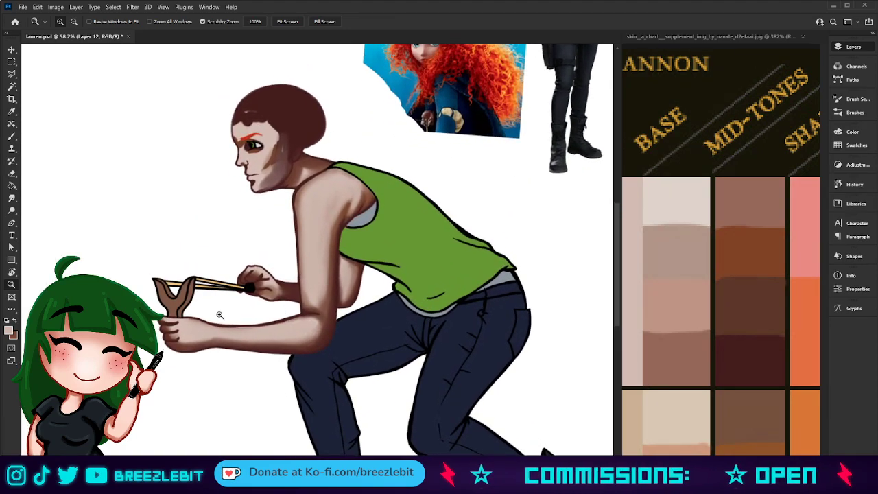
{"action": "left_click", "coordinate": [219, 314]}
{"action": "key", "text": "b"}
{"action": "mouse_move", "coordinate": [378, 288]}
{"action": "left_mouse_down"}
{"action": "mouse_move", "coordinate": [334, 263]}
{"action": "mouse_move", "coordinate": [363, 284]}
{"action": "left_mouse_up"}
{"action": "key", "text": "bracketleft"}
{"action": "key", "text": "bracketleft"}
{"action": "key", "text": "bracketleft"}
{"action": "key", "text": "bracketleft"}
{"action": "key", "text": "bracketleft"}
{"action": "key", "text": "bracketleft"}
{"action": "key", "text": "bracketleft"}
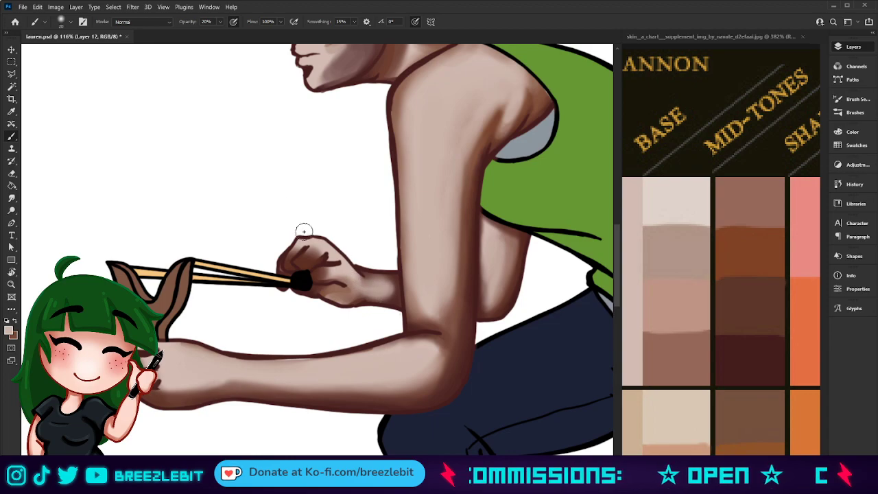
{"action": "left_click_drag", "start_coordinate": [319, 243], "coordinate": [302, 254]}
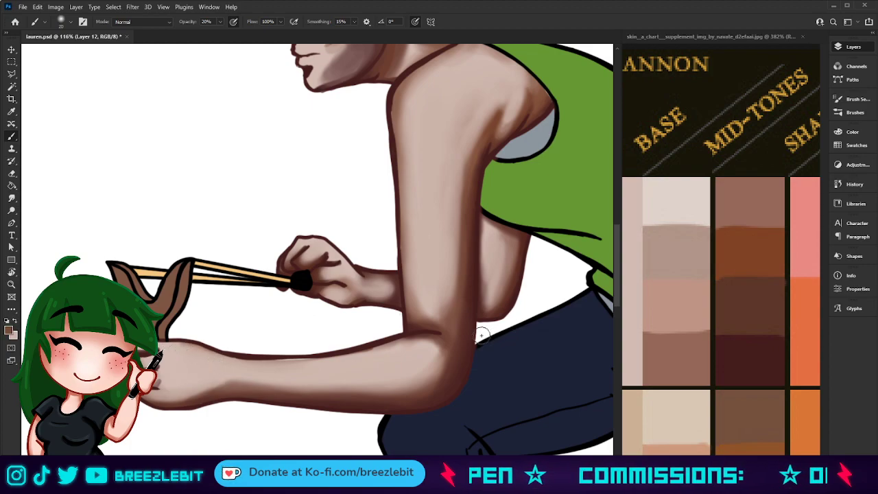
Step: Examine the arm shading on the whole figure and then the head and shoulder up close
{"action": "key", "text": "z"}
{"action": "left_click_drag", "start_coordinate": [455, 359], "coordinate": [302, 343]}
{"action": "left_click_drag", "start_coordinate": [347, 361], "coordinate": [337, 352]}
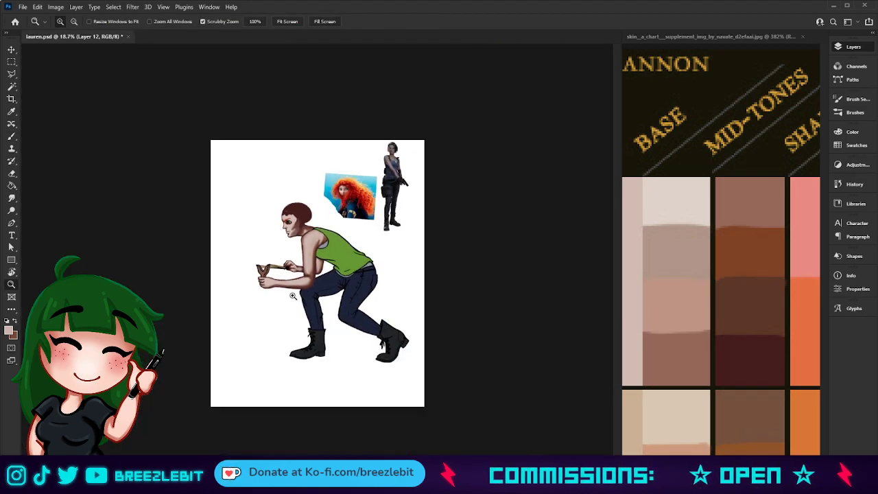
{"action": "left_click_drag", "start_coordinate": [293, 295], "coordinate": [319, 293]}
{"action": "left_click_drag", "start_coordinate": [310, 225], "coordinate": [313, 221]}
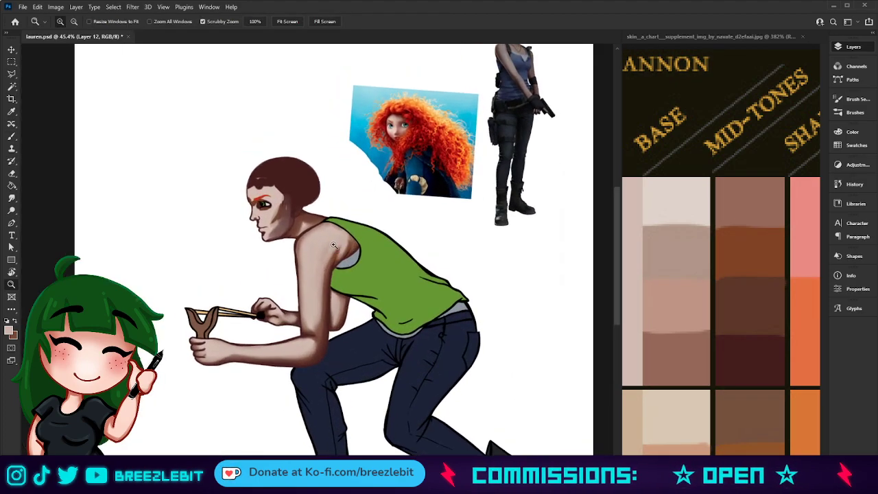
{"action": "key", "text": "b"}
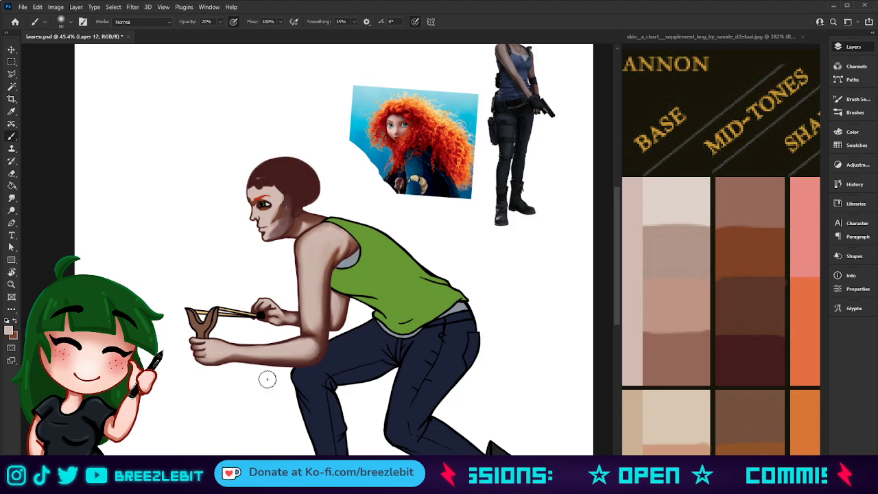
{"action": "key", "text": "z"}
{"action": "left_click_drag", "start_coordinate": [319, 338], "coordinate": [338, 337]}
{"action": "mouse_move", "coordinate": [310, 282]}
{"action": "left_mouse_down"}
{"action": "mouse_move", "coordinate": [341, 241]}
{"action": "mouse_move", "coordinate": [349, 256]}
{"action": "left_mouse_up"}
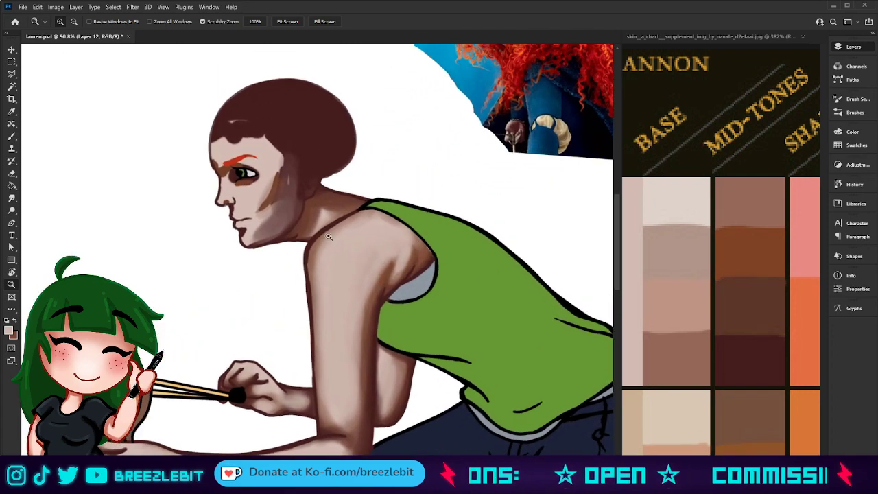
Step: Undo the last stroke, then shrink the brush and rework the jaw-to-neck edge with maroon sampled from the neck shadow
{"action": "key", "text": "b"}
{"action": "key", "text": "ctrl+z"}
{"action": "key", "text": "["}
{"action": "key", "text": "["}
{"action": "key", "text": "["}
{"action": "key", "text": "["}
{"action": "key", "text": "["}
{"action": "key", "text": "["}
{"action": "left_click", "coordinate": [306, 221], "text": "alt"}
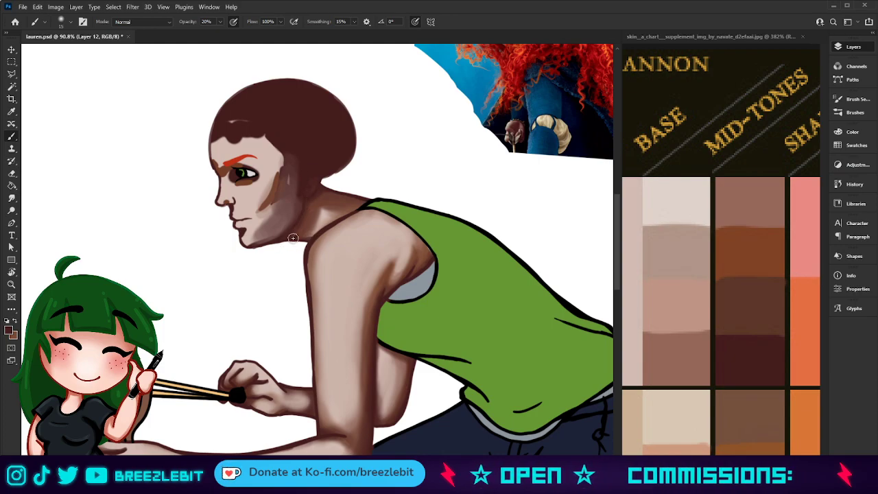
Step: Enlarge the brush and blend sampled light skin tone down the neck, then touch up the edge under the jaw with maroon
{"action": "key", "text": "bracketright"}
{"action": "key", "text": "bracketright"}
{"action": "key", "text": "bracketright"}
{"action": "left_click", "coordinate": [340, 237], "text": "alt"}
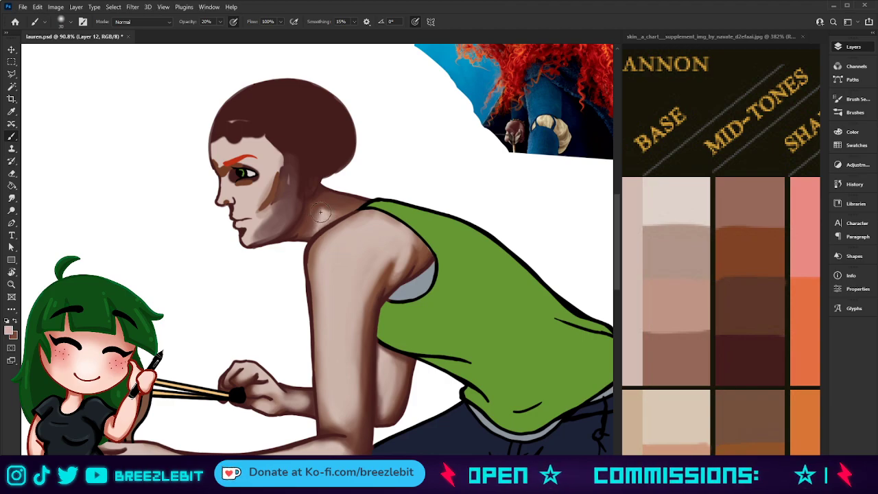
{"action": "left_click_drag", "start_coordinate": [328, 215], "coordinate": [291, 241]}
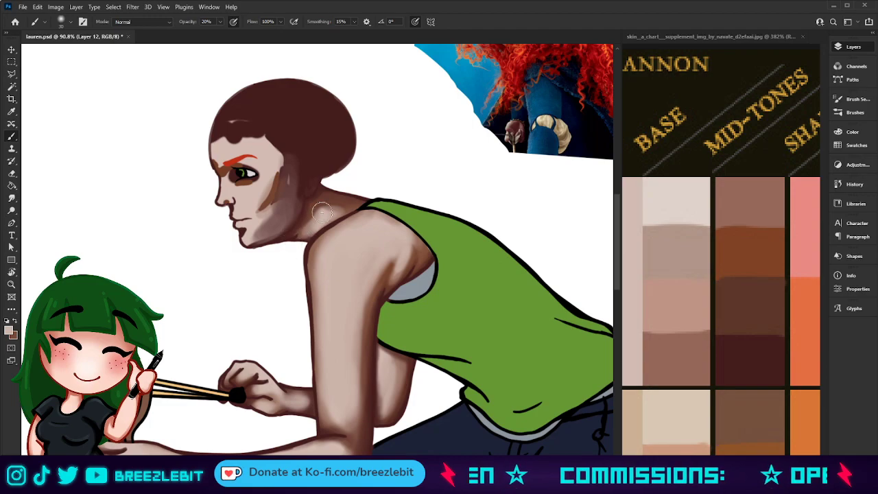
{"action": "left_click", "coordinate": [310, 175], "text": "alt"}
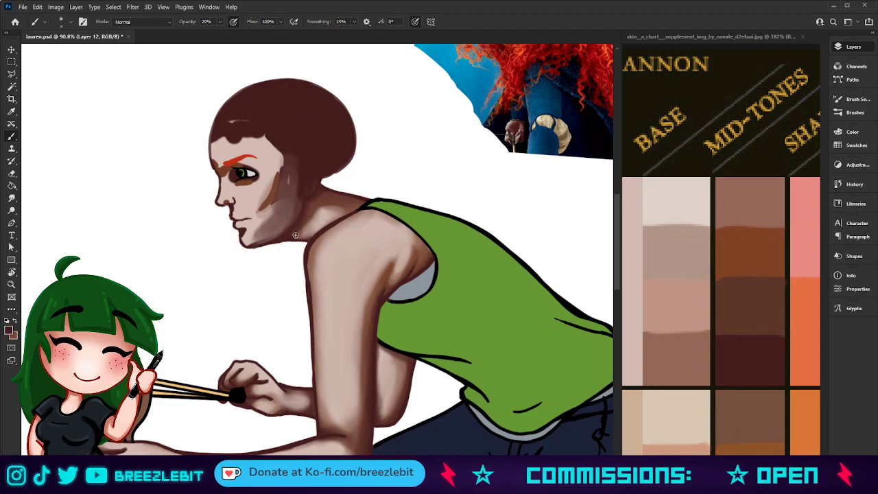
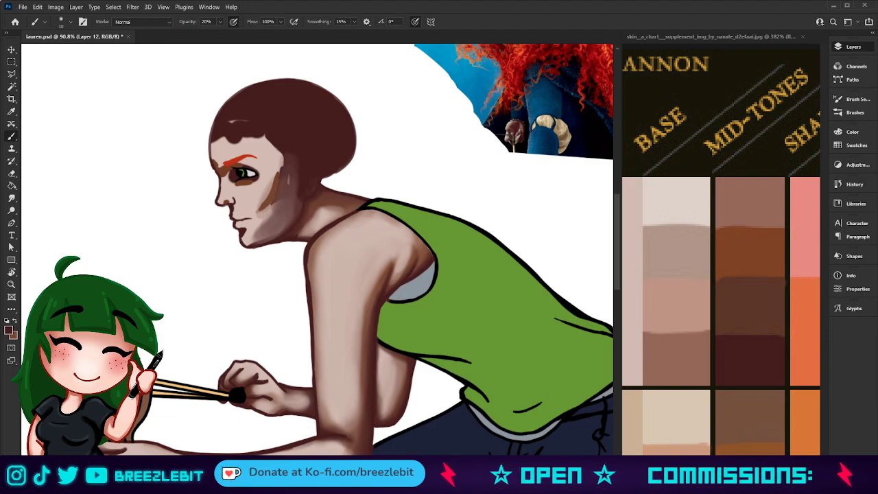
Step: Hide the red eyebrow on the face
{"action": "key", "text": "z"}
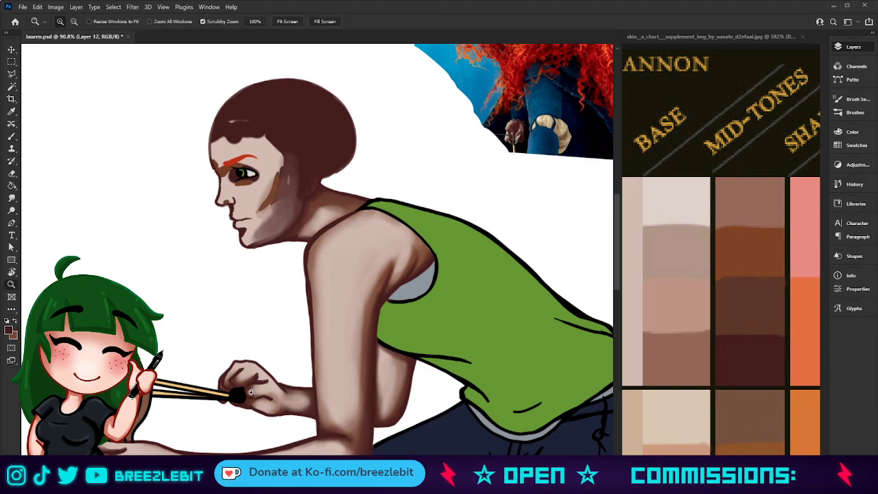
{"action": "key", "text": "b"}
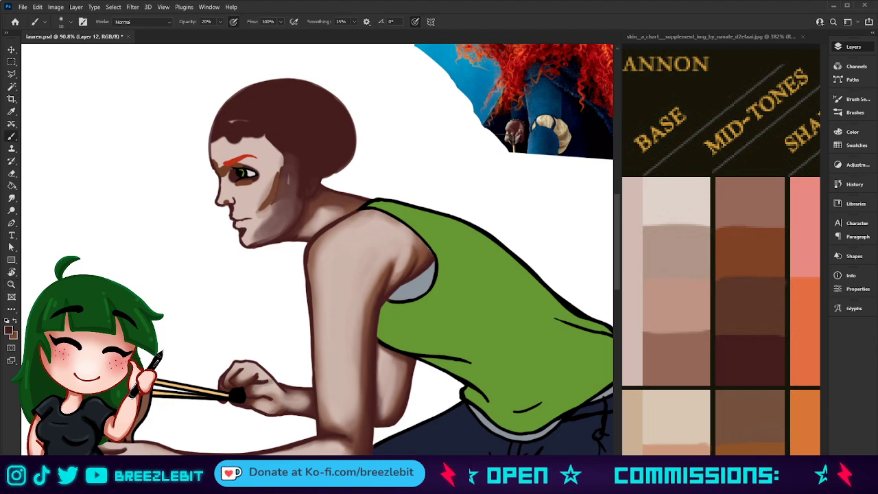
{"action": "key", "text": "z"}
{"action": "mouse_move", "coordinate": [348, 273]}
{"action": "left_mouse_down"}
{"action": "mouse_move", "coordinate": [314, 281]}
{"action": "mouse_move", "coordinate": [311, 294]}
{"action": "left_mouse_up"}
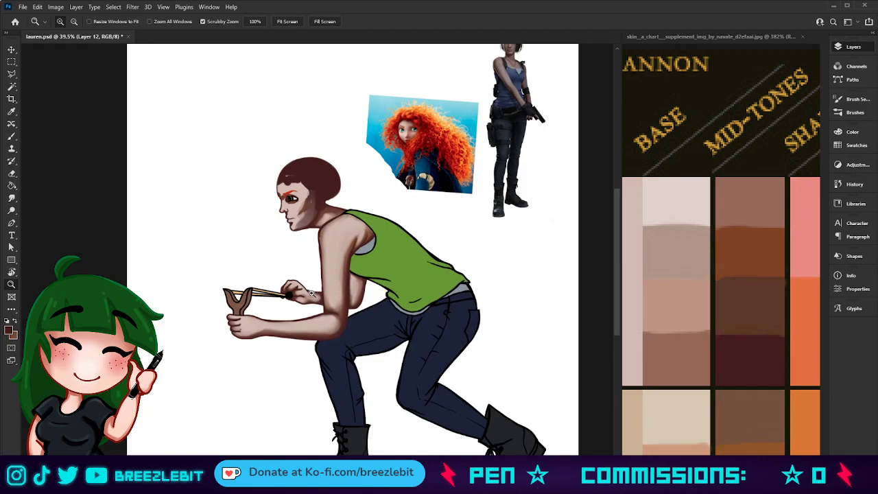
{"action": "left_click_drag", "start_coordinate": [311, 206], "coordinate": [387, 253]}
{"action": "left_click_drag", "start_coordinate": [338, 213], "coordinate": [363, 250]}
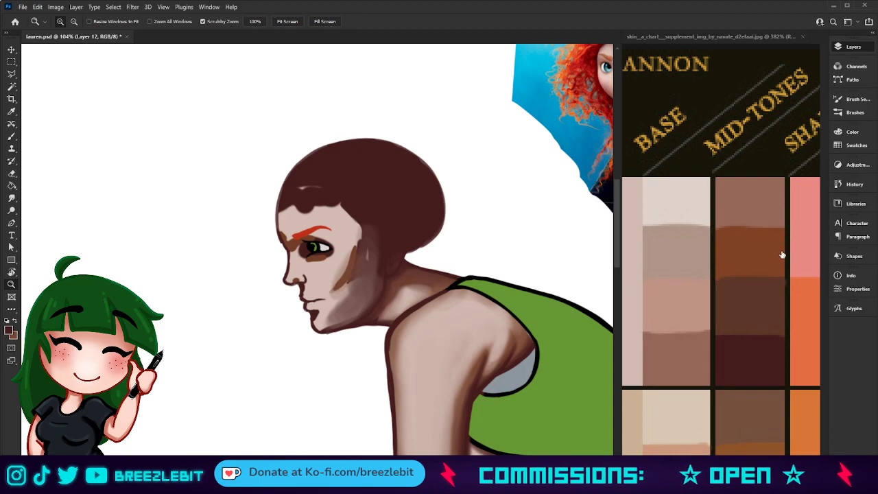
{"action": "key", "text": "ctrl+z"}
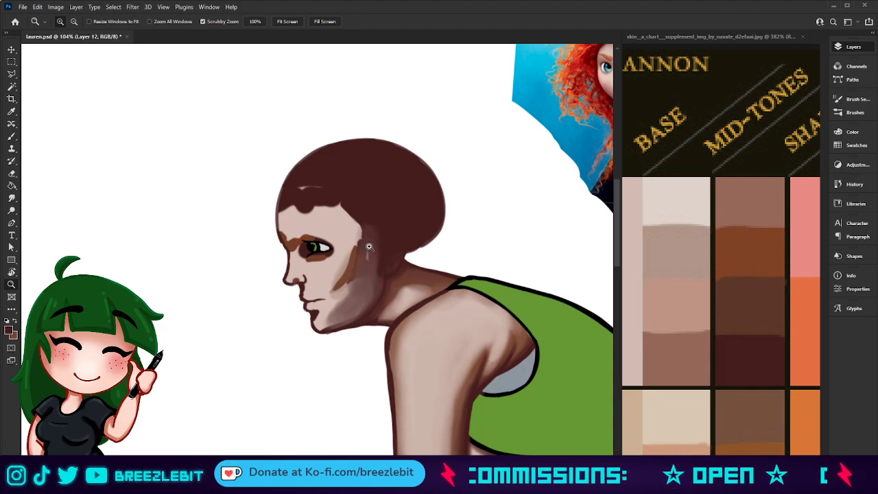
{"action": "left_click_drag", "start_coordinate": [369, 246], "coordinate": [382, 246]}
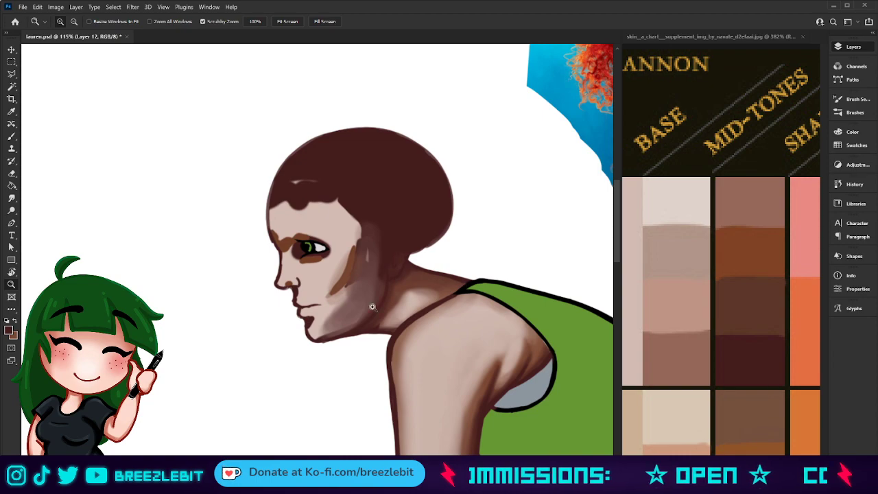
Step: Enlarge the brush and blend the brown cheekbone contour down towards the jaw with colour sampled from the cheek
{"action": "key", "text": "b"}
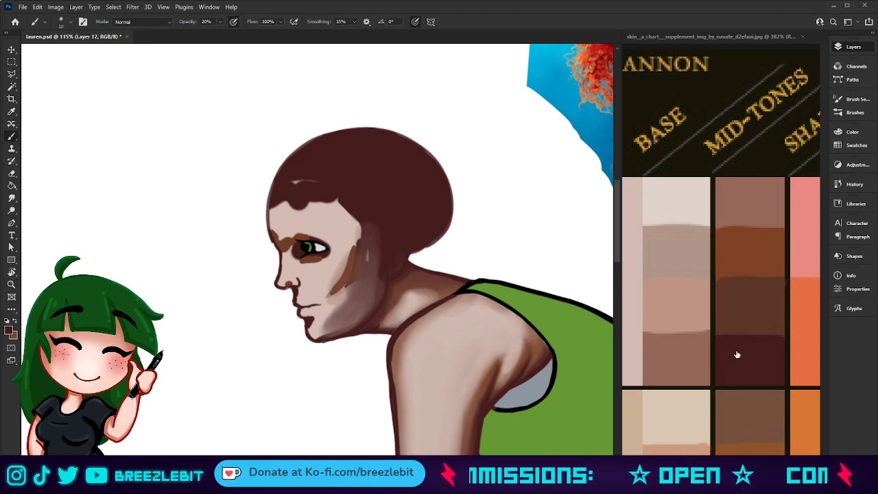
{"action": "left_click", "coordinate": [718, 380]}
{"action": "left_click", "coordinate": [718, 380]}
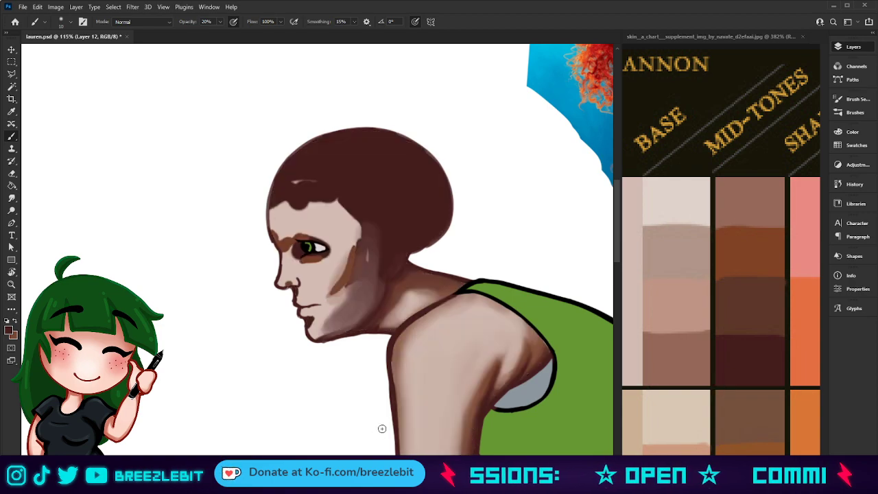
{"action": "key", "text": "bracketright"}
{"action": "key", "text": "bracketright"}
{"action": "key", "text": "bracketright"}
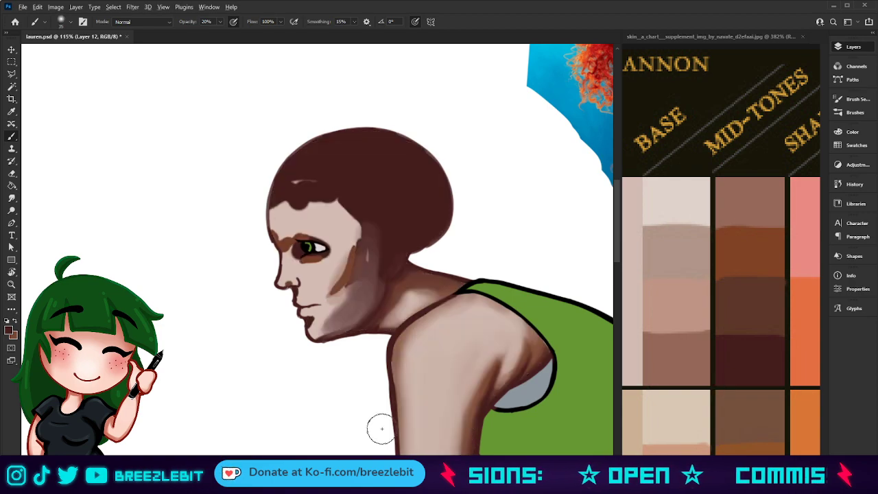
{"action": "left_click", "coordinate": [346, 273], "text": "alt"}
{"action": "mouse_move", "coordinate": [359, 246]}
{"action": "left_mouse_down"}
{"action": "mouse_move", "coordinate": [324, 311]}
{"action": "mouse_move", "coordinate": [346, 237]}
{"action": "mouse_move", "coordinate": [315, 297]}
{"action": "mouse_move", "coordinate": [361, 273]}
{"action": "mouse_move", "coordinate": [356, 282]}
{"action": "mouse_move", "coordinate": [365, 245]}
{"action": "mouse_move", "coordinate": [343, 340]}
{"action": "left_mouse_up"}
Step: Smooth the cheek and chin shading with skin tones sampled from the face, working from below the eye to the jaw
{"action": "left_click", "coordinate": [336, 263], "text": "alt"}
{"action": "left_click", "coordinate": [317, 276], "text": "alt"}
{"action": "mouse_move", "coordinate": [329, 253]}
{"action": "left_mouse_down"}
{"action": "mouse_move", "coordinate": [349, 261]}
{"action": "mouse_move", "coordinate": [326, 276]}
{"action": "mouse_move", "coordinate": [328, 263]}
{"action": "mouse_move", "coordinate": [351, 299]}
{"action": "mouse_move", "coordinate": [334, 319]}
{"action": "mouse_move", "coordinate": [350, 274]}
{"action": "left_mouse_up"}
{"action": "left_click", "coordinate": [363, 266], "text": "alt"}
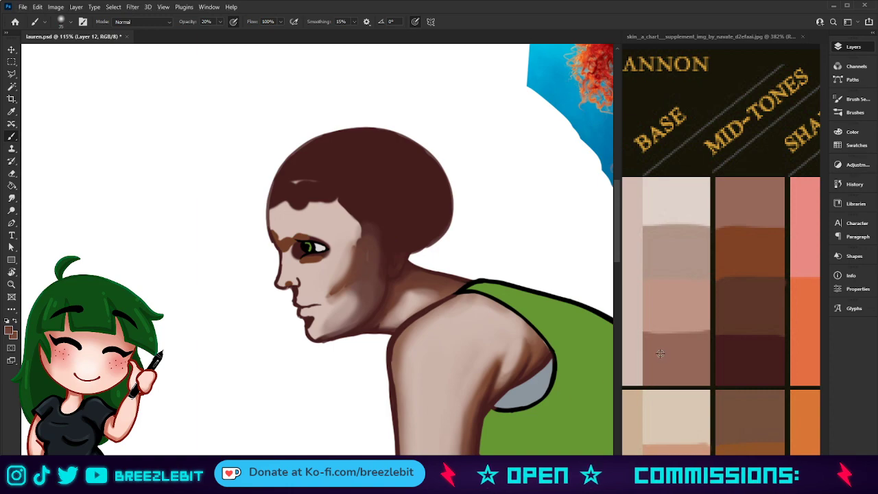
{"action": "mouse_move", "coordinate": [365, 307]}
{"action": "left_mouse_down"}
{"action": "mouse_move", "coordinate": [363, 299]}
{"action": "mouse_move", "coordinate": [313, 332]}
{"action": "left_mouse_up"}
{"action": "left_click", "coordinate": [346, 302], "text": "alt"}
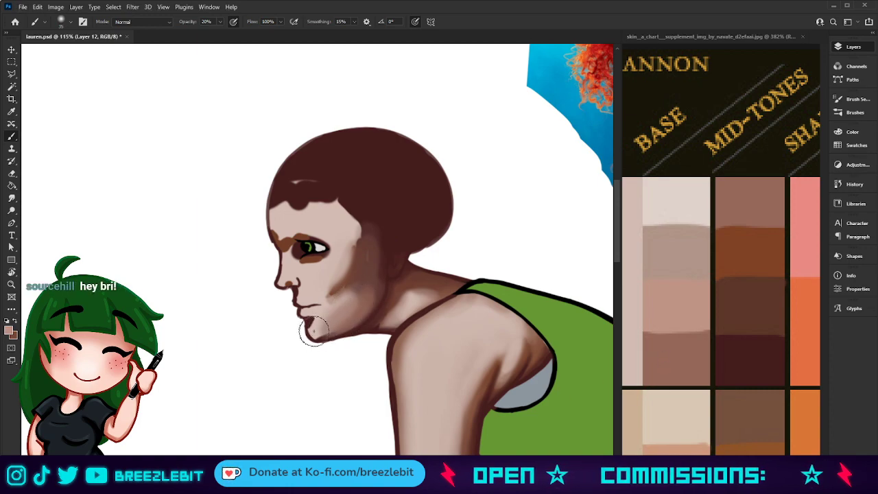
{"action": "mouse_move", "coordinate": [341, 264]}
{"action": "left_mouse_down"}
{"action": "mouse_move", "coordinate": [310, 280]}
{"action": "mouse_move", "coordinate": [338, 247]}
{"action": "left_mouse_up"}
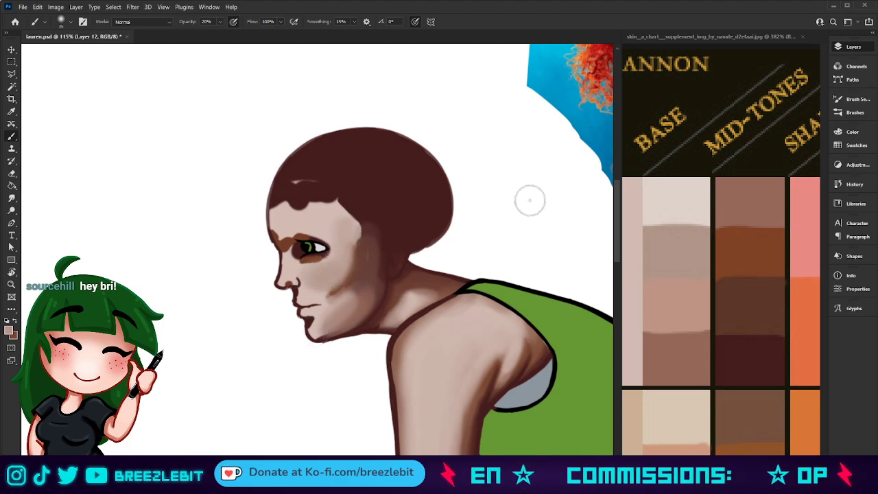
Step: Shade the side of the nose and soften the brown brow shadow around the eye and into the forehead
{"action": "left_click", "coordinate": [661, 320], "text": "alt"}
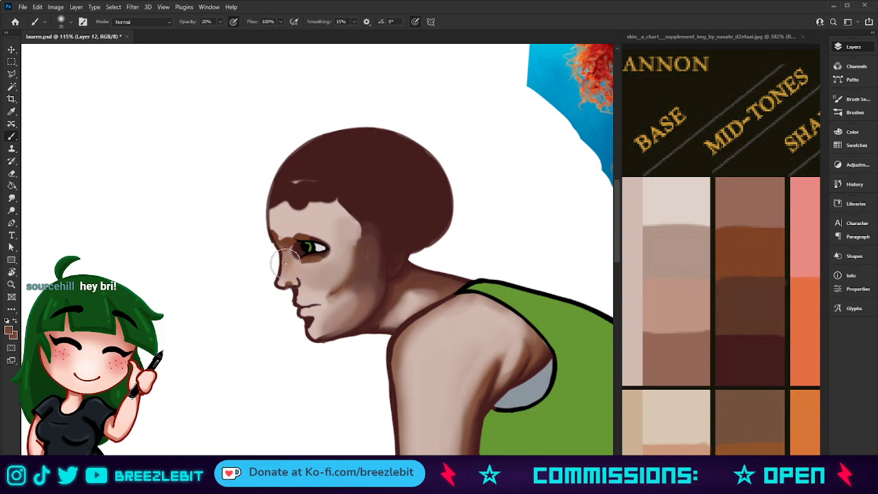
{"action": "left_click", "coordinate": [284, 223], "text": "alt"}
{"action": "mouse_move", "coordinate": [284, 222]}
{"action": "left_mouse_down"}
{"action": "mouse_move", "coordinate": [278, 239]}
{"action": "mouse_move", "coordinate": [281, 214]}
{"action": "mouse_move", "coordinate": [289, 229]}
{"action": "mouse_move", "coordinate": [308, 222]}
{"action": "left_mouse_up"}
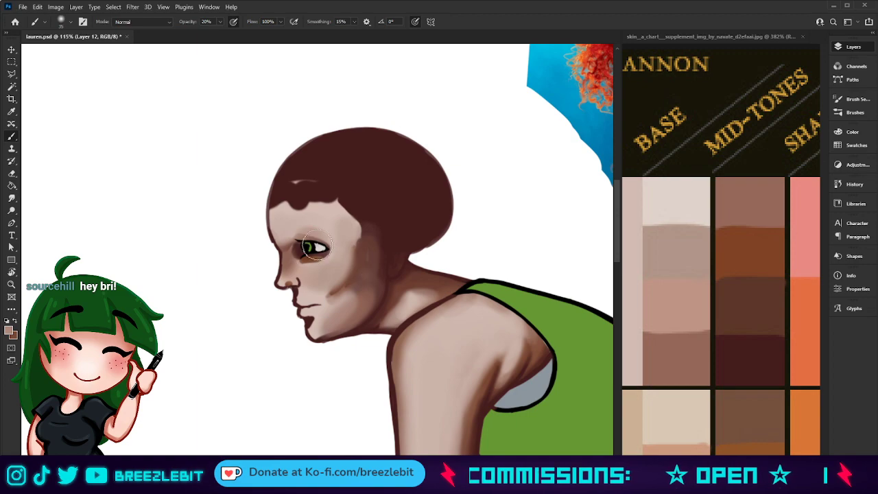
{"action": "left_click", "coordinate": [292, 249], "text": "alt"}
{"action": "mouse_move", "coordinate": [292, 249]}
{"action": "left_mouse_down"}
{"action": "mouse_move", "coordinate": [310, 253]}
{"action": "mouse_move", "coordinate": [286, 254]}
{"action": "mouse_move", "coordinate": [267, 226]}
{"action": "mouse_move", "coordinate": [273, 237]}
{"action": "mouse_move", "coordinate": [267, 222]}
{"action": "mouse_move", "coordinate": [280, 215]}
{"action": "mouse_move", "coordinate": [279, 227]}
{"action": "mouse_move", "coordinate": [268, 214]}
{"action": "left_mouse_up"}
Step: Blend sampled cheek and forehead tones from the temple down across the cheek
{"action": "left_click", "coordinate": [332, 225], "text": "alt"}
{"action": "left_click", "coordinate": [355, 269], "text": "alt"}
{"action": "left_click", "coordinate": [291, 217], "text": "alt"}
{"action": "left_click", "coordinate": [338, 219], "text": "alt"}
{"action": "mouse_move", "coordinate": [337, 232]}
{"action": "left_mouse_down"}
{"action": "mouse_move", "coordinate": [342, 269]}
{"action": "mouse_move", "coordinate": [360, 248]}
{"action": "mouse_move", "coordinate": [327, 302]}
{"action": "mouse_move", "coordinate": [335, 269]}
{"action": "mouse_move", "coordinate": [325, 287]}
{"action": "mouse_move", "coordinate": [338, 296]}
{"action": "mouse_move", "coordinate": [350, 267]}
{"action": "mouse_move", "coordinate": [369, 259]}
{"action": "mouse_move", "coordinate": [332, 300]}
{"action": "left_mouse_up"}
Step: Blend the temple shadow into the cheek and chin with sampled tones, finishing with the light base swatch
{"action": "left_click", "coordinate": [365, 251], "text": "alt"}
{"action": "left_click", "coordinate": [346, 232], "text": "alt"}
{"action": "left_click", "coordinate": [369, 258], "text": "alt"}
{"action": "left_click", "coordinate": [350, 238], "text": "alt"}
{"action": "mouse_move", "coordinate": [347, 247]}
{"action": "left_mouse_down"}
{"action": "mouse_move", "coordinate": [308, 290]}
{"action": "mouse_move", "coordinate": [348, 304]}
{"action": "mouse_move", "coordinate": [319, 343]}
{"action": "mouse_move", "coordinate": [303, 321]}
{"action": "mouse_move", "coordinate": [313, 328]}
{"action": "left_mouse_up"}
{"action": "left_click", "coordinate": [659, 191], "text": "alt"}
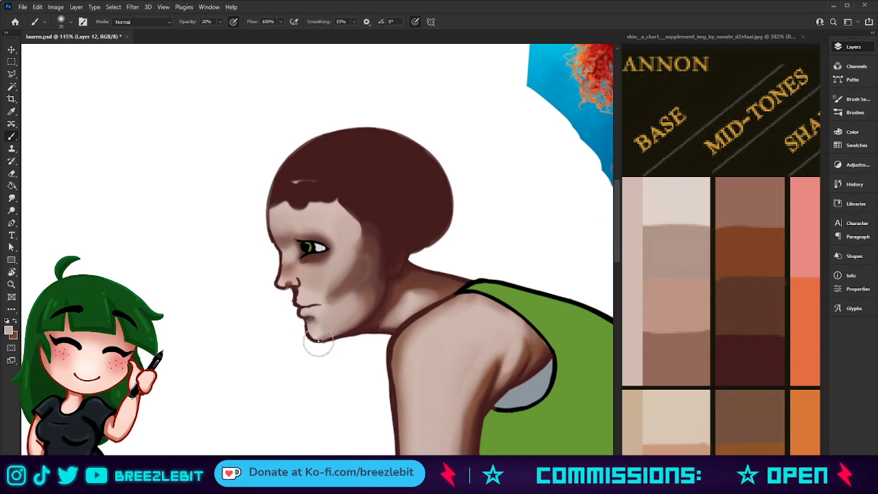
Step: Check the face shading on the whole figure with the red hair shown, then hide the hair again
{"action": "key", "text": "z"}
{"action": "left_click_drag", "start_coordinate": [398, 276], "coordinate": [371, 281]}
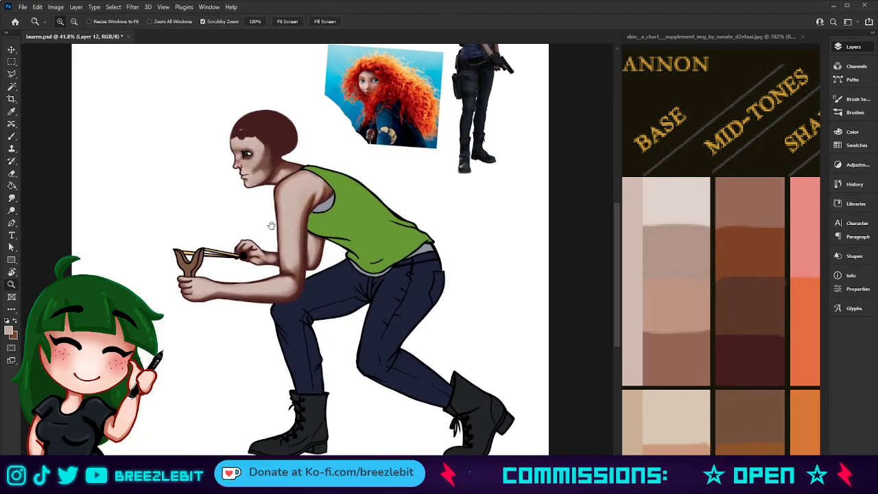
{"action": "left_click_drag", "start_coordinate": [272, 226], "coordinate": [297, 261]}
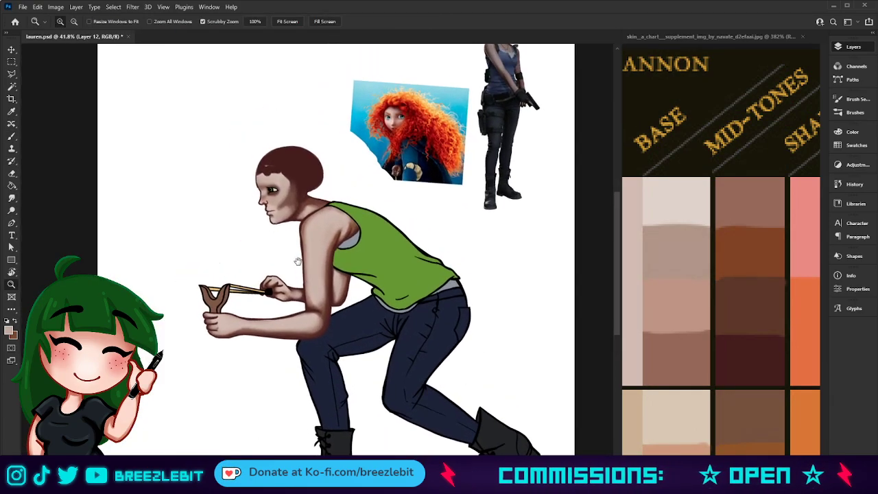
{"action": "left_click", "coordinate": [720, 145]}
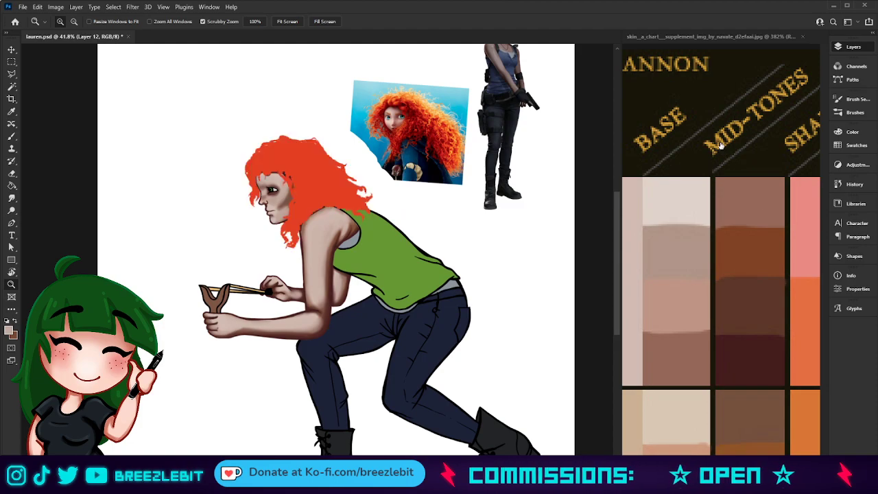
{"action": "left_click", "coordinate": [721, 145]}
{"action": "mouse_move", "coordinate": [322, 215]}
{"action": "left_mouse_down"}
{"action": "mouse_move", "coordinate": [340, 220]}
{"action": "mouse_move", "coordinate": [307, 224]}
{"action": "mouse_move", "coordinate": [323, 222]}
{"action": "left_mouse_up"}
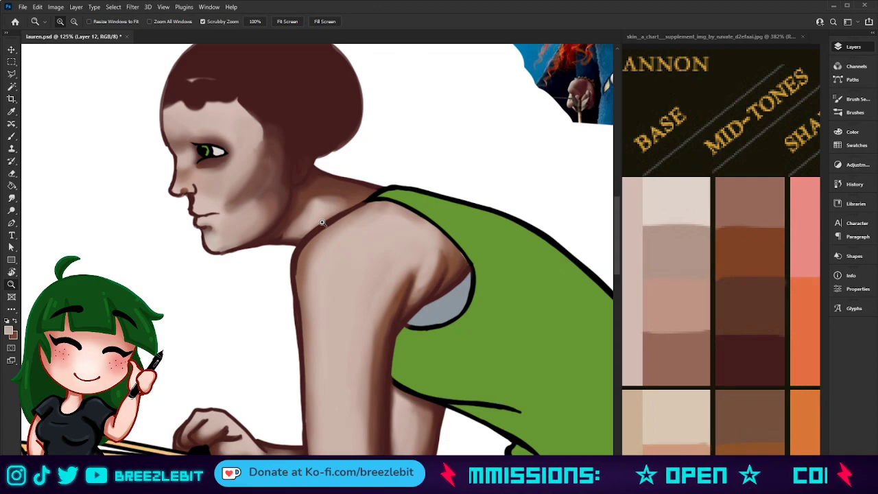
Step: Sample a base skin tone from the chart and smooth the forehead, the area beside the nose and the cheek contour
{"action": "key", "text": "i"}
{"action": "left_click", "coordinate": [676, 210]}
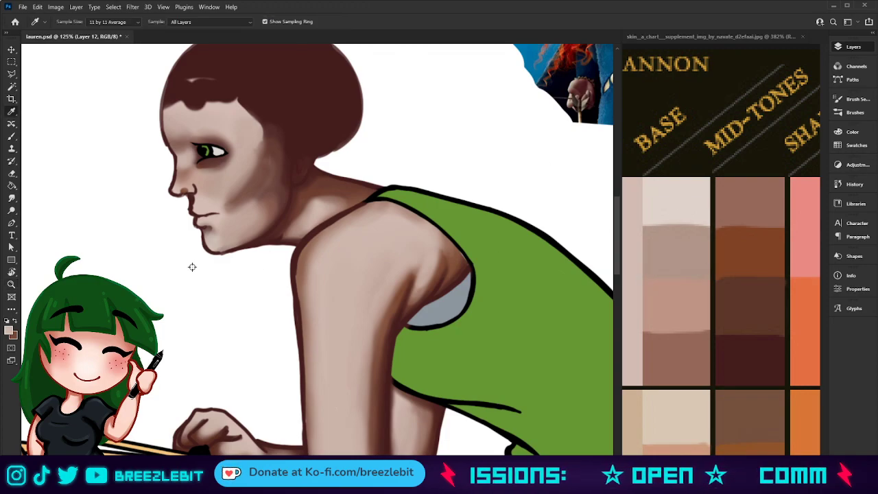
{"action": "key", "text": "b"}
{"action": "mouse_move", "coordinate": [225, 190]}
{"action": "left_mouse_down"}
{"action": "mouse_move", "coordinate": [243, 157]}
{"action": "mouse_move", "coordinate": [230, 182]}
{"action": "mouse_move", "coordinate": [240, 89]}
{"action": "mouse_move", "coordinate": [246, 129]}
{"action": "mouse_move", "coordinate": [249, 82]}
{"action": "mouse_move", "coordinate": [229, 114]}
{"action": "mouse_move", "coordinate": [196, 98]}
{"action": "mouse_move", "coordinate": [192, 112]}
{"action": "mouse_move", "coordinate": [177, 108]}
{"action": "mouse_move", "coordinate": [178, 99]}
{"action": "mouse_move", "coordinate": [171, 129]}
{"action": "mouse_move", "coordinate": [171, 114]}
{"action": "mouse_move", "coordinate": [219, 133]}
{"action": "mouse_move", "coordinate": [204, 138]}
{"action": "mouse_move", "coordinate": [216, 132]}
{"action": "mouse_move", "coordinate": [229, 141]}
{"action": "mouse_move", "coordinate": [190, 121]}
{"action": "mouse_move", "coordinate": [211, 151]}
{"action": "mouse_move", "coordinate": [210, 177]}
{"action": "mouse_move", "coordinate": [226, 176]}
{"action": "mouse_move", "coordinate": [211, 172]}
{"action": "mouse_move", "coordinate": [196, 192]}
{"action": "left_mouse_up"}
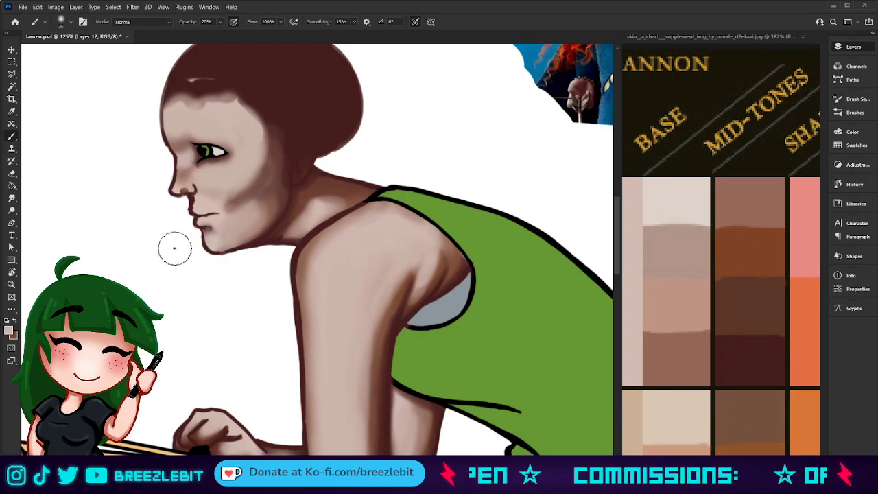
{"action": "mouse_move", "coordinate": [249, 171]}
{"action": "left_mouse_down"}
{"action": "mouse_move", "coordinate": [225, 190]}
{"action": "mouse_move", "coordinate": [222, 199]}
{"action": "mouse_move", "coordinate": [242, 182]}
{"action": "mouse_move", "coordinate": [218, 224]}
{"action": "mouse_move", "coordinate": [248, 214]}
{"action": "left_mouse_up"}
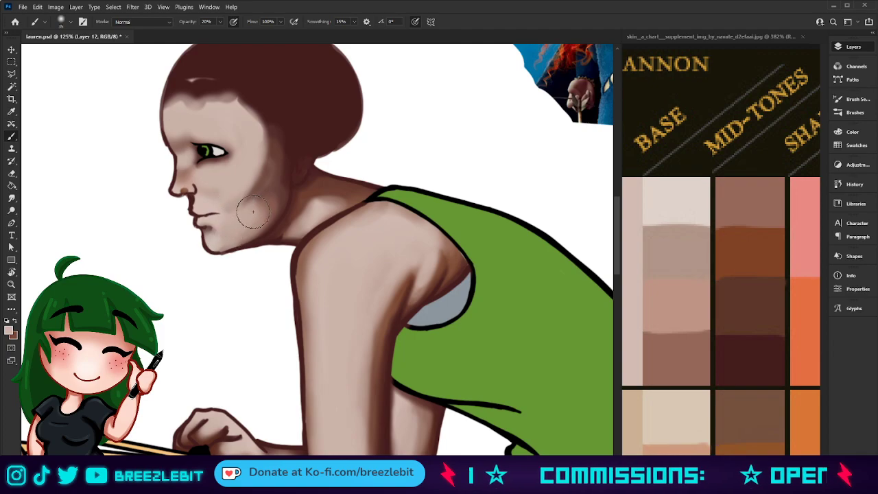
Step: Soften the shadow from the temple along the jaw to the chin and refine the shading on the nose
{"action": "mouse_move", "coordinate": [289, 165]}
{"action": "left_mouse_down"}
{"action": "mouse_move", "coordinate": [274, 191]}
{"action": "mouse_move", "coordinate": [278, 127]}
{"action": "mouse_move", "coordinate": [281, 152]}
{"action": "mouse_move", "coordinate": [258, 90]}
{"action": "mouse_move", "coordinate": [227, 72]}
{"action": "mouse_move", "coordinate": [277, 142]}
{"action": "mouse_move", "coordinate": [246, 103]}
{"action": "mouse_move", "coordinate": [183, 80]}
{"action": "mouse_move", "coordinate": [224, 84]}
{"action": "mouse_move", "coordinate": [178, 83]}
{"action": "mouse_move", "coordinate": [191, 73]}
{"action": "mouse_move", "coordinate": [204, 78]}
{"action": "mouse_move", "coordinate": [160, 80]}
{"action": "mouse_move", "coordinate": [239, 108]}
{"action": "mouse_move", "coordinate": [167, 106]}
{"action": "mouse_move", "coordinate": [221, 99]}
{"action": "mouse_move", "coordinate": [251, 117]}
{"action": "mouse_move", "coordinate": [258, 167]}
{"action": "mouse_move", "coordinate": [261, 157]}
{"action": "mouse_move", "coordinate": [233, 193]}
{"action": "mouse_move", "coordinate": [238, 235]}
{"action": "mouse_move", "coordinate": [302, 202]}
{"action": "mouse_move", "coordinate": [274, 184]}
{"action": "mouse_move", "coordinate": [254, 234]}
{"action": "mouse_move", "coordinate": [226, 250]}
{"action": "left_mouse_up"}
{"action": "left_click", "coordinate": [275, 206], "text": "alt"}
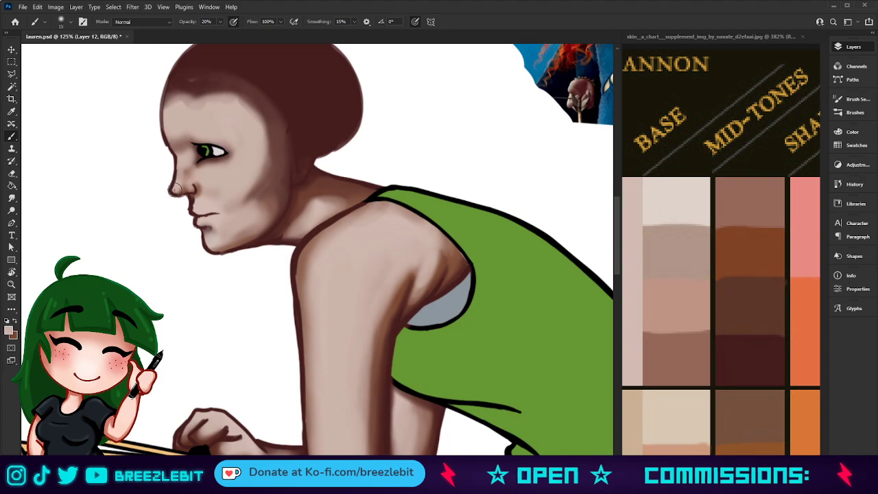
{"action": "left_click", "coordinate": [265, 189], "text": "alt"}
{"action": "left_click_drag", "start_coordinate": [185, 159], "coordinate": [195, 184]}
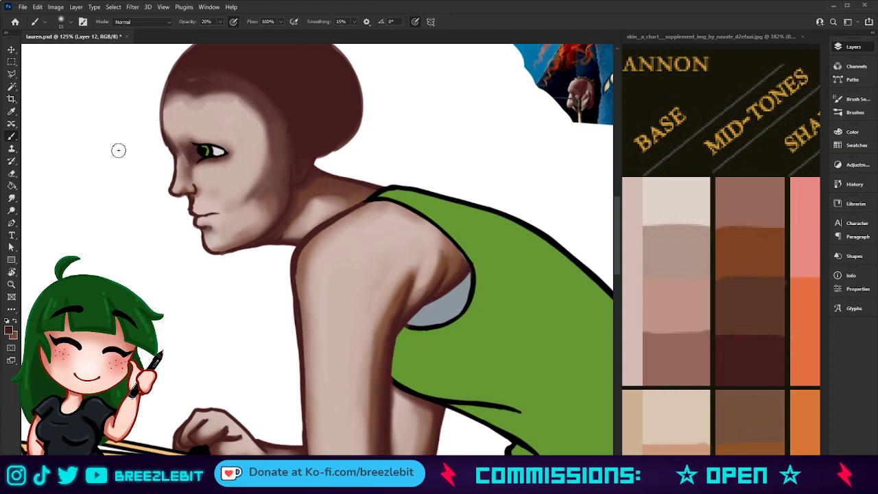
Step: Deepen the maroon shadow beneath the nostril and along the groove above the upper lip with a finer brush
{"action": "key", "text": "z"}
{"action": "left_click_drag", "start_coordinate": [216, 269], "coordinate": [195, 313]}
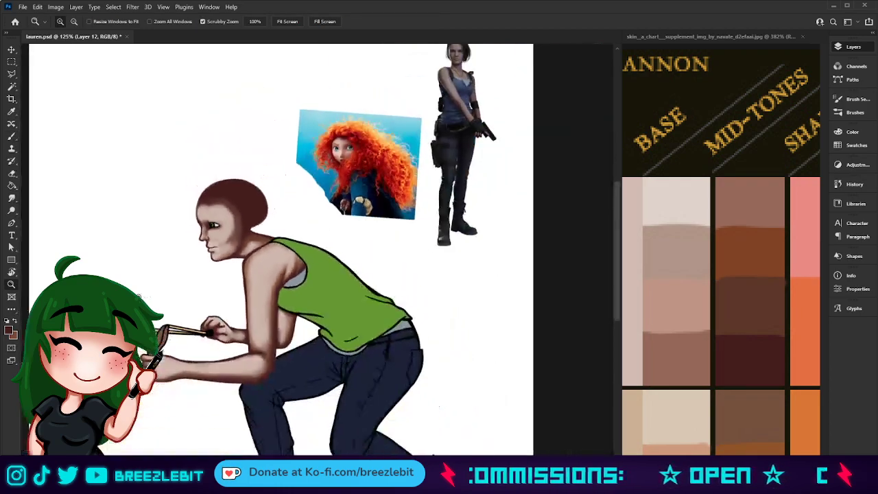
{"action": "scroll", "coordinate": [201, 309], "scroll_direction": "down", "scroll_amount": 2}
{"action": "scroll", "coordinate": [205, 306], "scroll_direction": "down", "scroll_amount": 2}
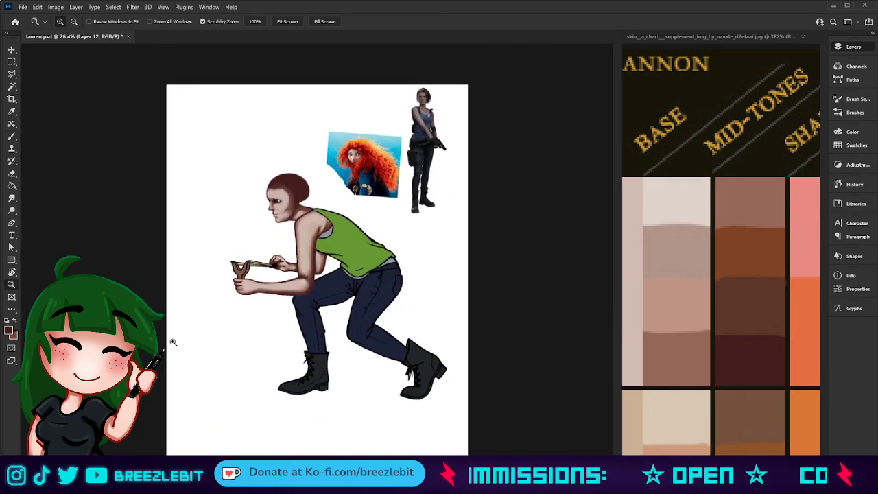
{"action": "scroll", "coordinate": [299, 204], "scroll_direction": "up", "scroll_amount": 8}
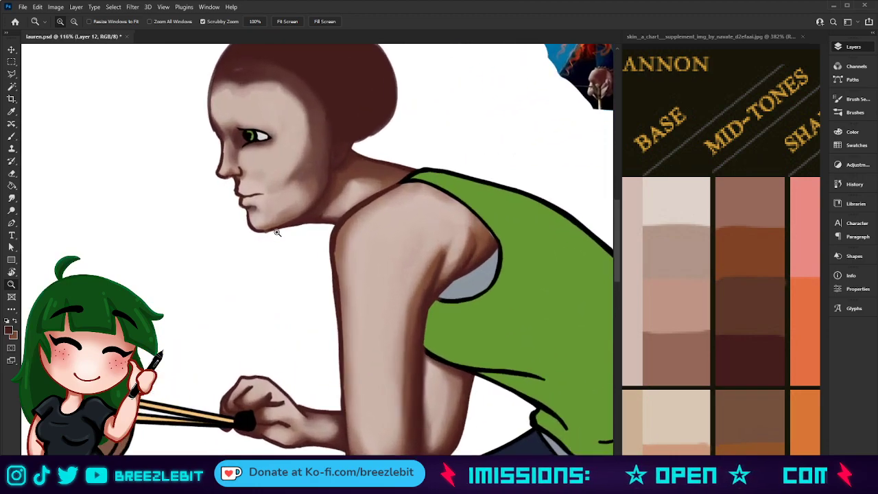
{"action": "scroll", "coordinate": [300, 236], "scroll_direction": "up", "scroll_amount": 2}
{"action": "key", "text": "b"}
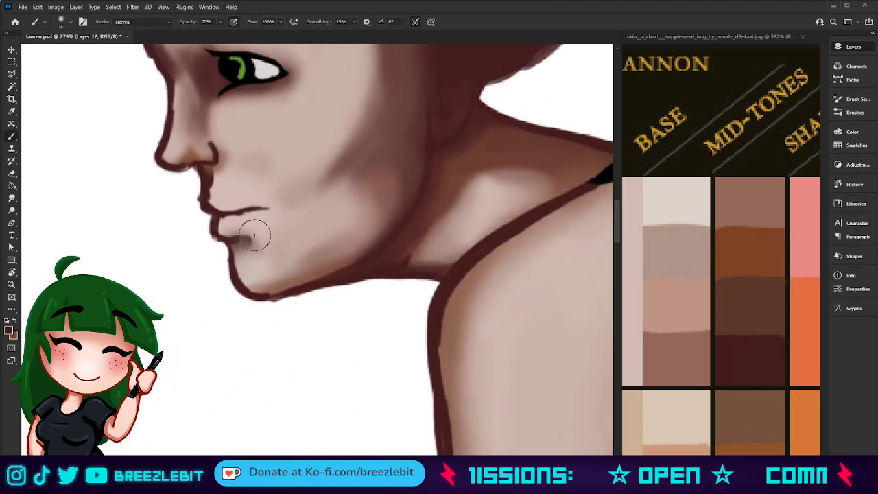
{"action": "key", "text": "bracketleft"}
{"action": "key", "text": "bracketleft"}
{"action": "key", "text": "bracketleft"}
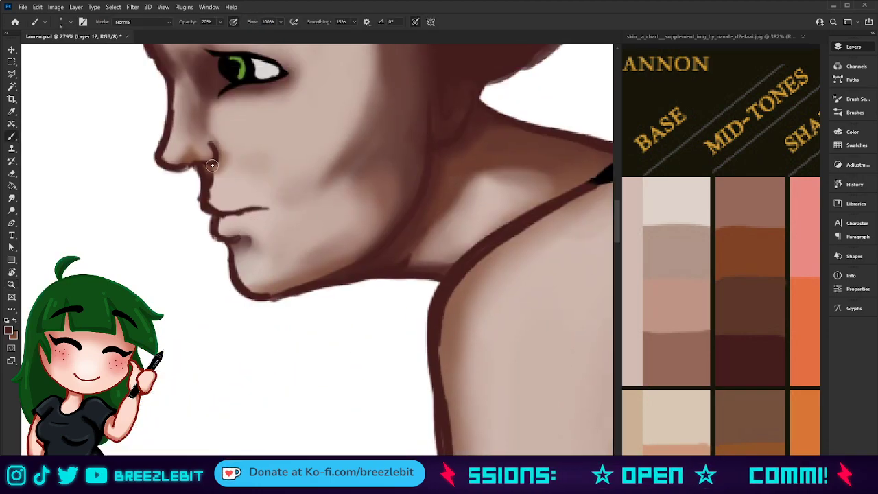
{"action": "left_click_drag", "start_coordinate": [217, 155], "coordinate": [207, 174]}
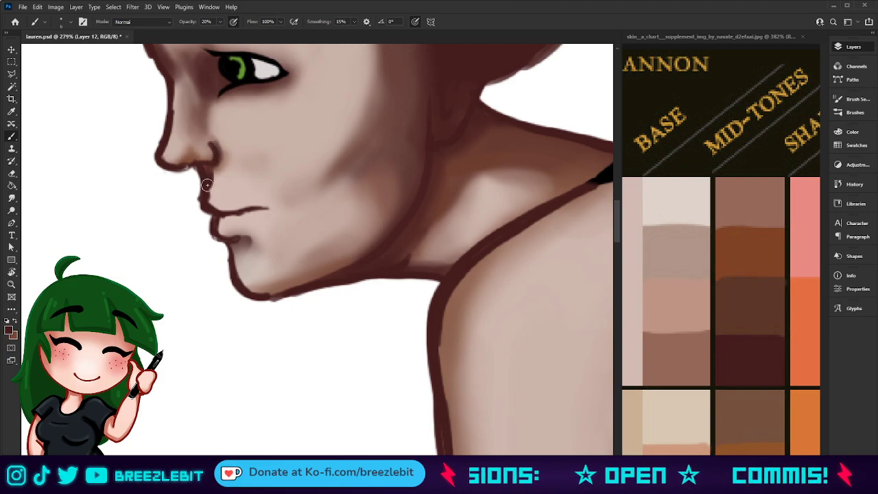
Step: Blend the groove above the lip and the underside of the nose with sampled skin and shadow tones, using a slightly larger brush
{"action": "key", "text": "bracketright"}
{"action": "key", "text": "bracketright"}
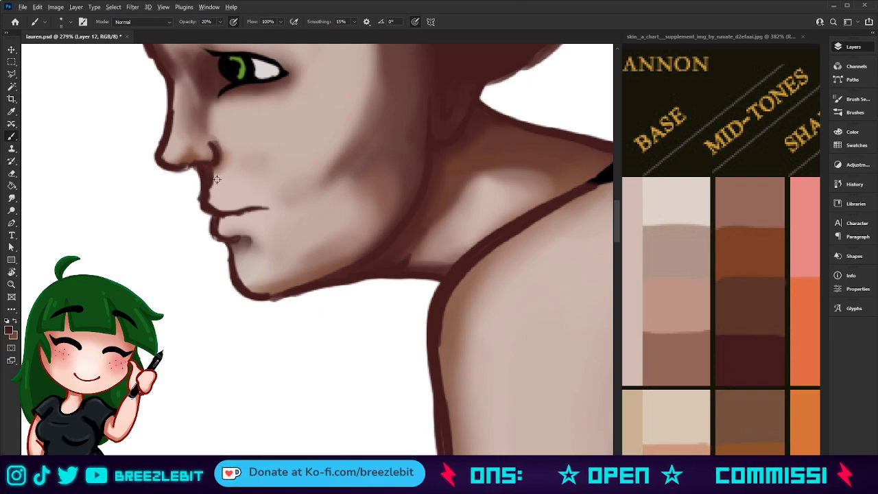
{"action": "left_click_drag", "start_coordinate": [215, 172], "coordinate": [208, 201]}
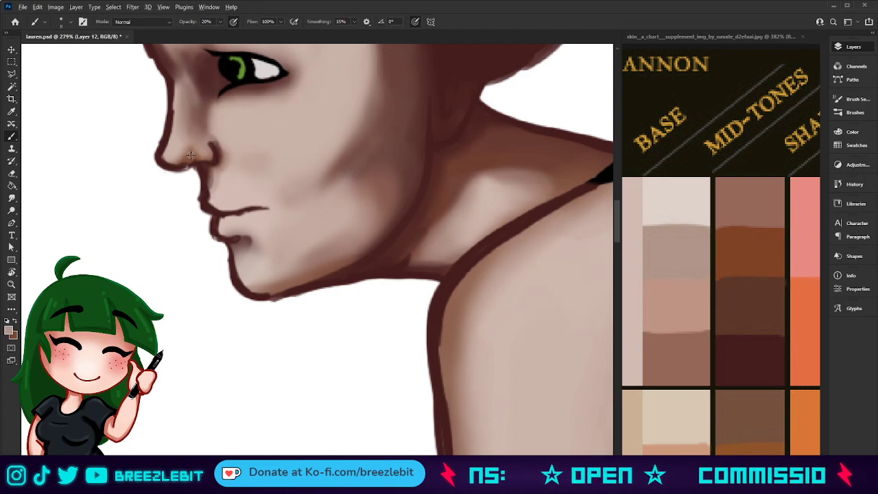
{"action": "left_click_drag", "start_coordinate": [188, 156], "coordinate": [174, 160]}
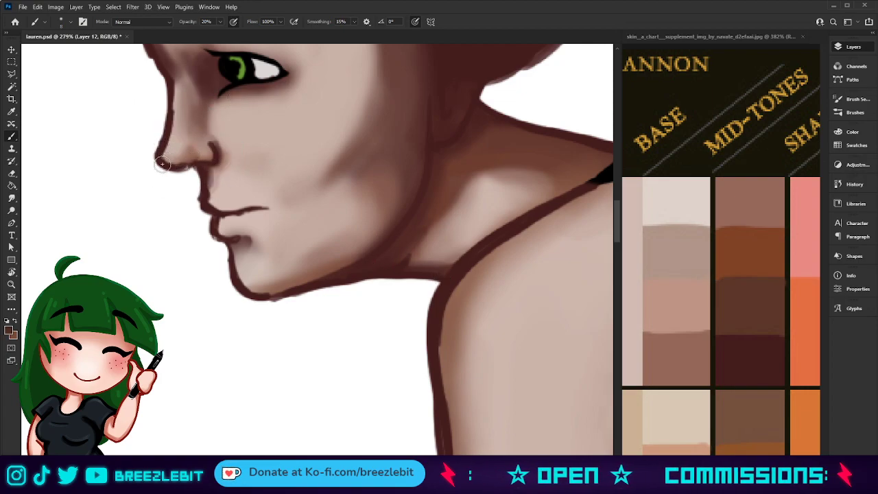
{"action": "left_click_drag", "start_coordinate": [188, 155], "coordinate": [150, 155]}
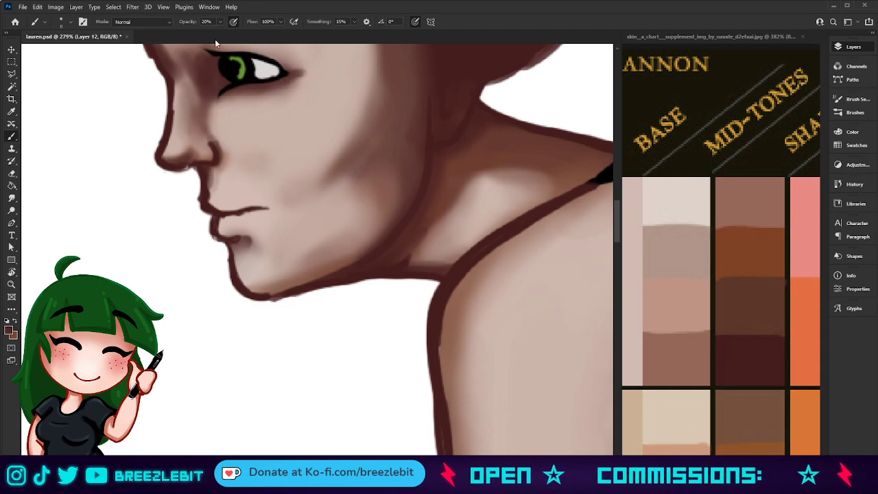
Step: Examine the skin shading of the face, neck and arms, both on the whole figure and up close
{"action": "key", "text": "z"}
{"action": "left_click_drag", "start_coordinate": [300, 188], "coordinate": [232, 269]}
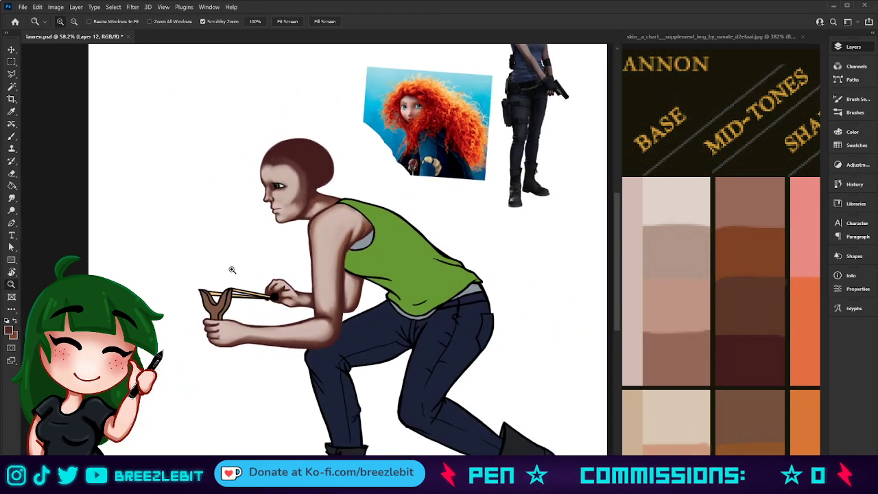
{"action": "scroll", "coordinate": [240, 261], "scroll_direction": "down", "scroll_amount": 2}
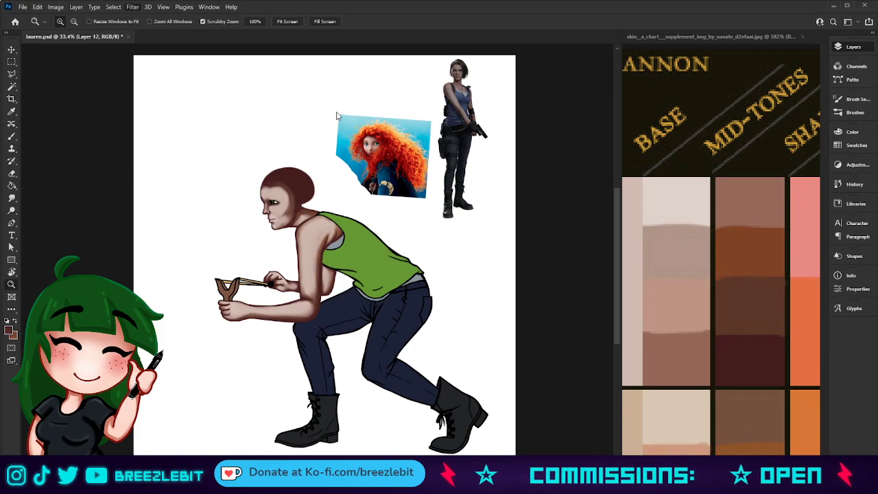
{"action": "key", "text": "h"}
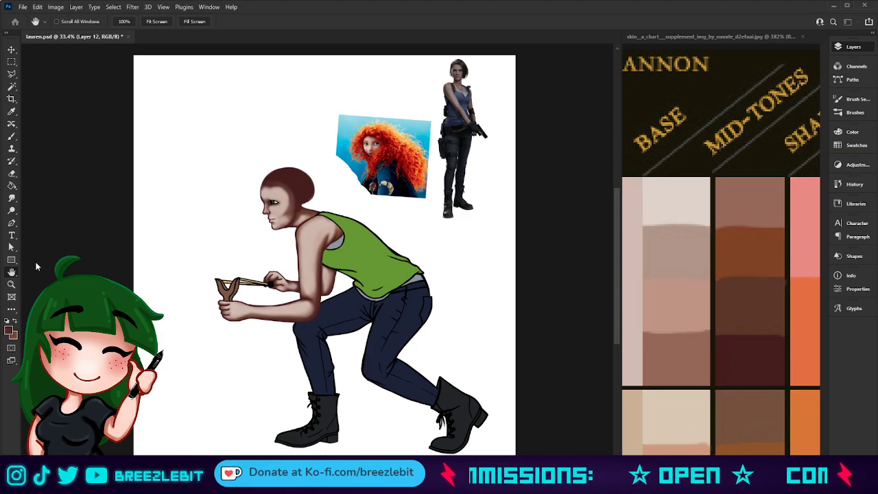
{"action": "key", "text": "z"}
{"action": "left_click", "coordinate": [317, 198]}
{"action": "left_click_drag", "start_coordinate": [315, 199], "coordinate": [339, 203]}
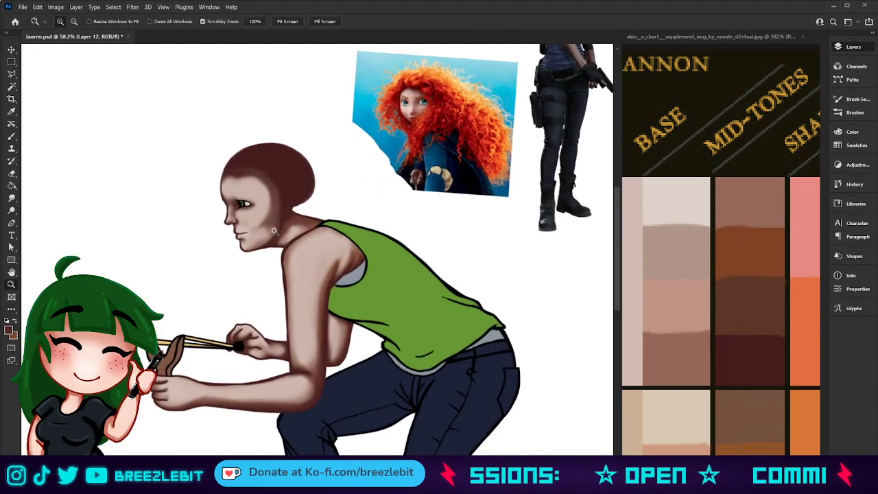
{"action": "left_click_drag", "start_coordinate": [276, 230], "coordinate": [293, 230]}
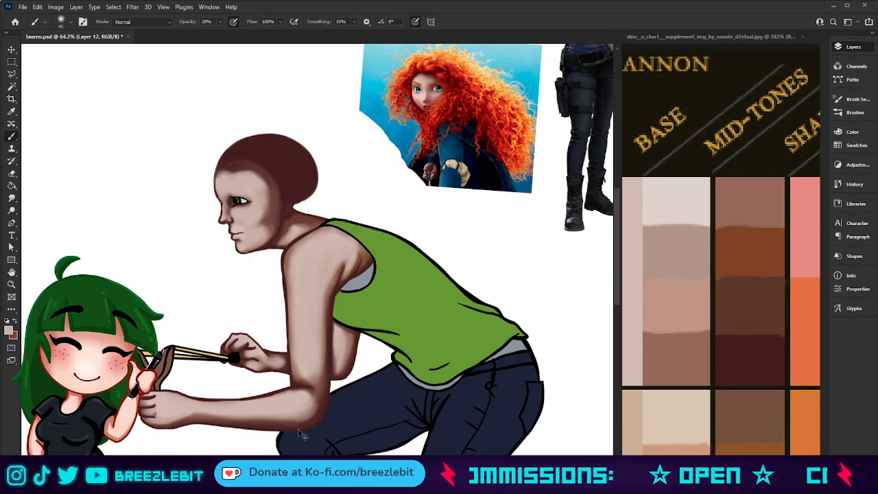
{"action": "key", "text": "z"}
{"action": "left_click_drag", "start_coordinate": [327, 372], "coordinate": [282, 375]}
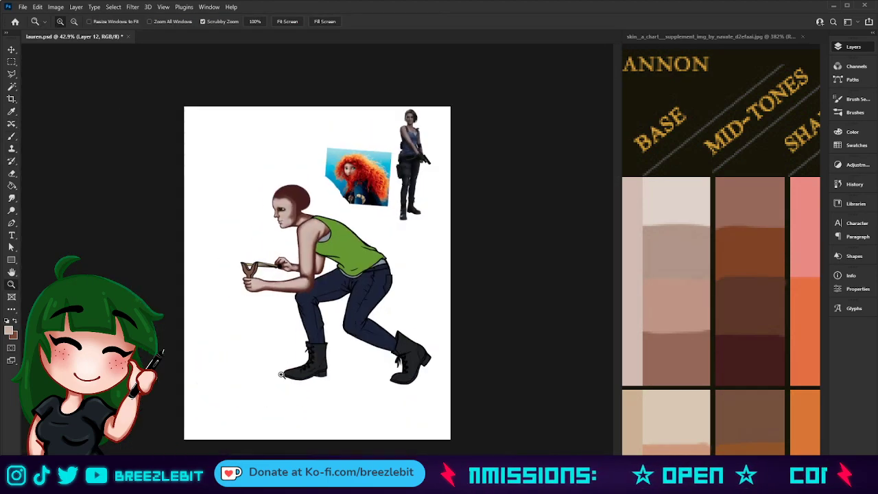
{"action": "left_click_drag", "start_coordinate": [309, 289], "coordinate": [349, 284]}
{"action": "left_click_drag", "start_coordinate": [326, 234], "coordinate": [328, 264]}
{"action": "left_click_drag", "start_coordinate": [313, 196], "coordinate": [327, 199]}
{"action": "left_click_drag", "start_coordinate": [259, 188], "coordinate": [276, 194]}
{"action": "scroll", "coordinate": [595, 239], "scroll_direction": "up", "scroll_amount": 5}
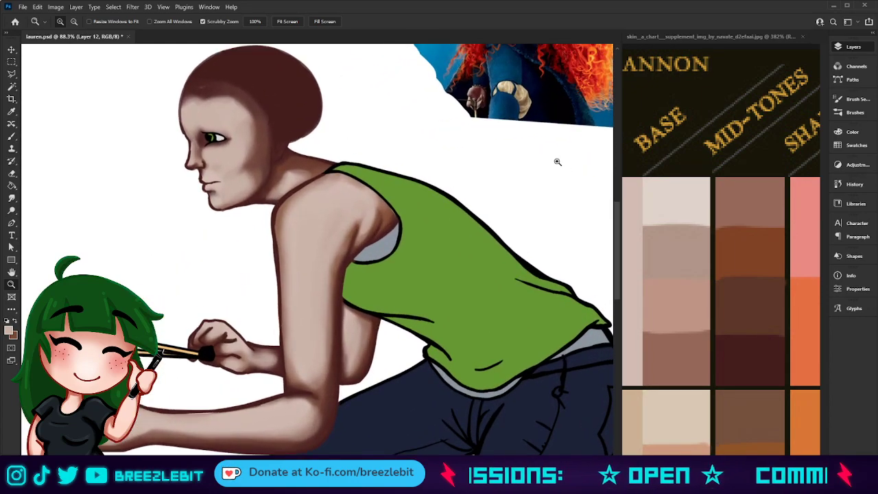
Step: Sample a lip colour from the mouth of the red-haired reference picture and make Layer 14 active for painting
{"action": "key", "text": "i"}
{"action": "left_click", "coordinate": [471, 120]}
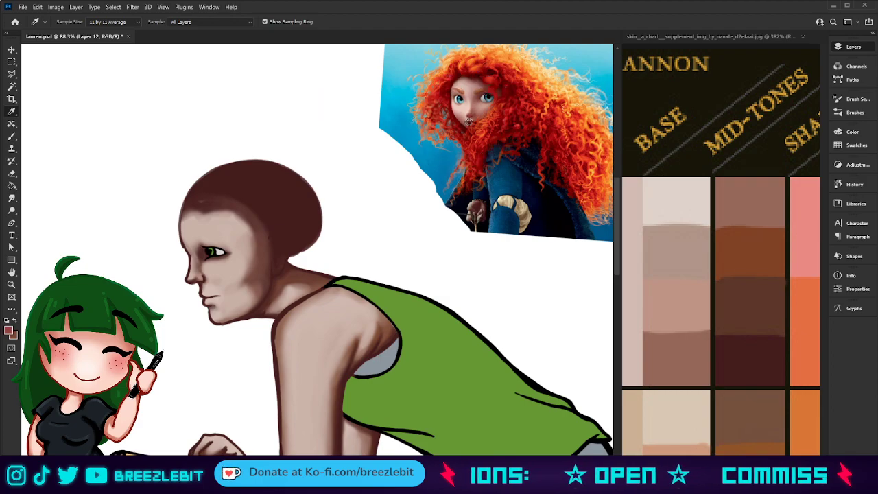
{"action": "key", "text": "b"}
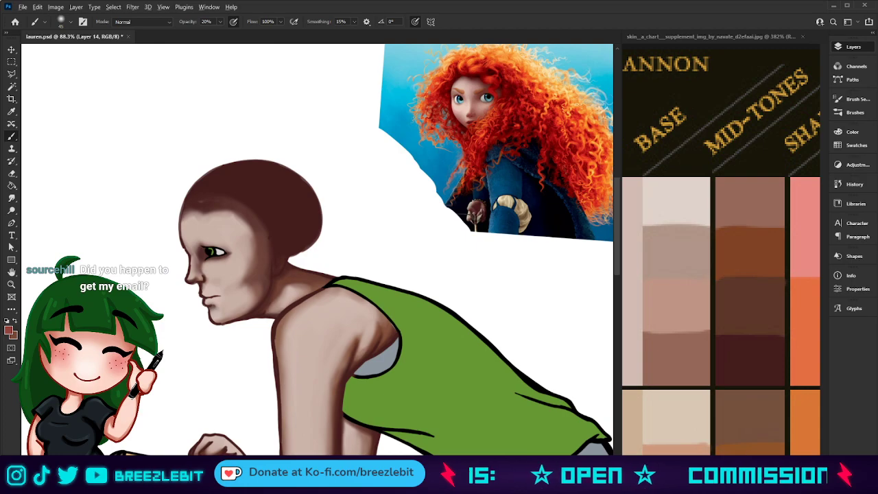
Step: Tint the character's upper and lower lips with the sampled red, using a size 10 brush
{"action": "key", "text": "z"}
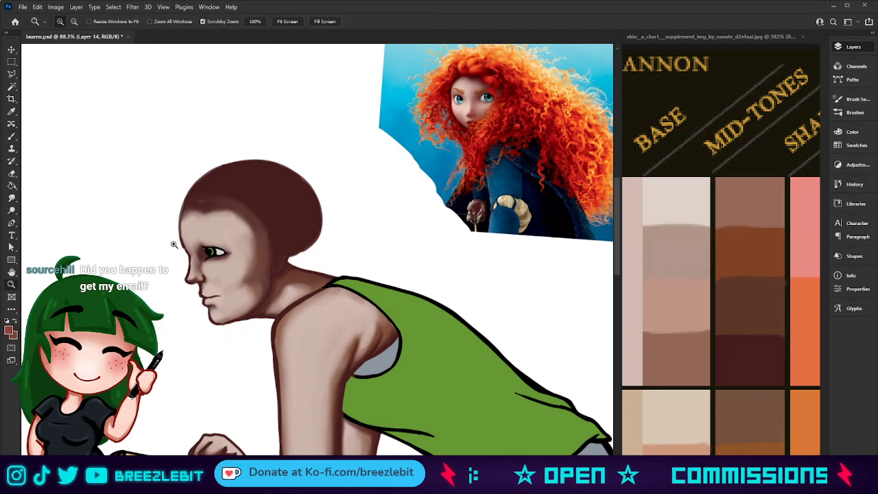
{"action": "left_click_drag", "start_coordinate": [189, 274], "coordinate": [226, 276]}
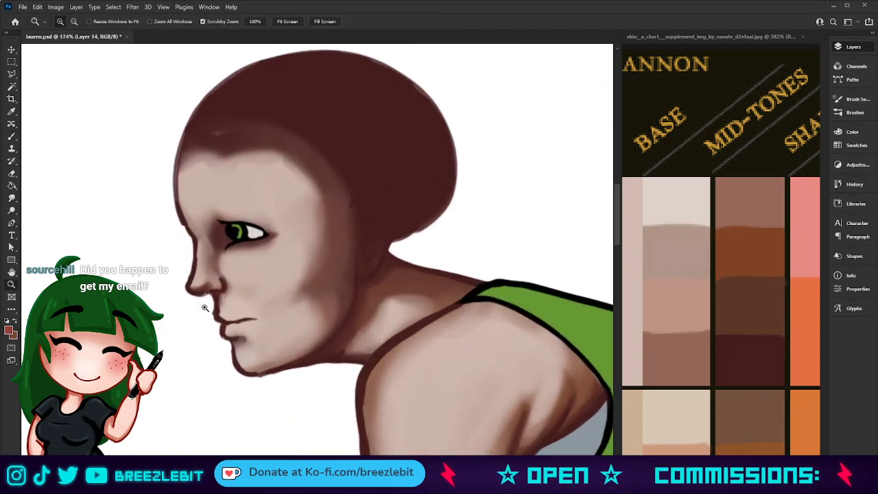
{"action": "key", "text": "b"}
{"action": "key", "text": "bracketleft"}
{"action": "key", "text": "bracketleft"}
{"action": "key", "text": "bracketleft"}
{"action": "key", "text": "bracketleft"}
{"action": "key", "text": "bracketleft"}
{"action": "key", "text": "bracketleft"}
{"action": "key", "text": "bracketleft"}
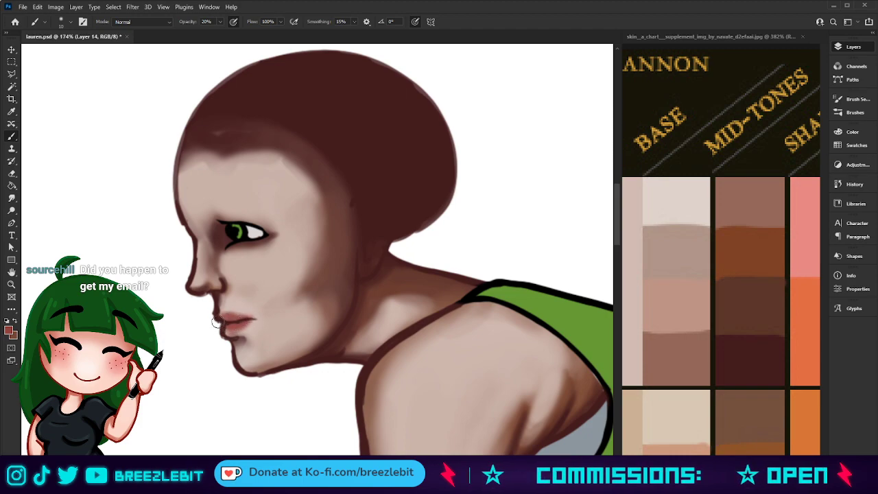
{"action": "left_click_drag", "start_coordinate": [238, 321], "coordinate": [255, 318]}
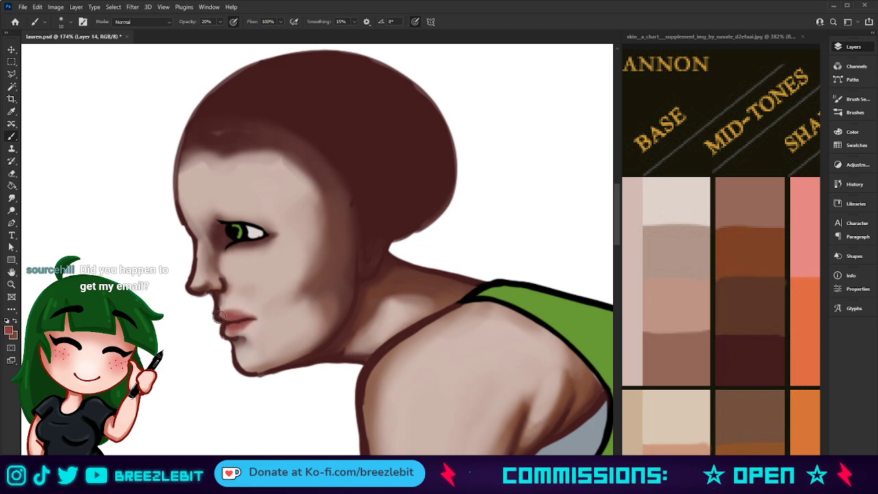
{"action": "mouse_move", "coordinate": [225, 333]}
{"action": "left_mouse_down"}
{"action": "mouse_move", "coordinate": [246, 326]}
{"action": "mouse_move", "coordinate": [218, 331]}
{"action": "left_mouse_up"}
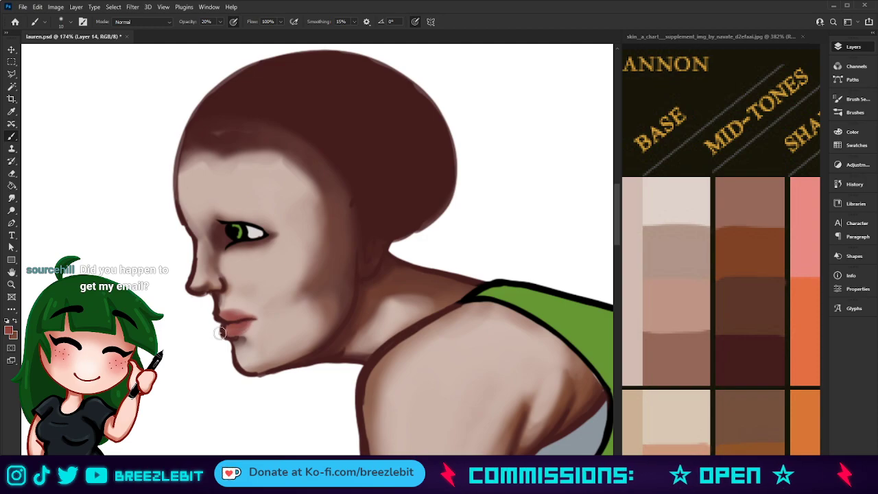
Step: Tone down the lips with a light skin colour sampled from the face
{"action": "key", "text": "z"}
{"action": "left_click_drag", "start_coordinate": [240, 301], "coordinate": [134, 325]}
{"action": "left_click_drag", "start_coordinate": [274, 295], "coordinate": [295, 292]}
{"action": "left_click_drag", "start_coordinate": [313, 238], "coordinate": [327, 232]}
{"action": "left_click_drag", "start_coordinate": [313, 179], "coordinate": [319, 237]}
{"action": "key", "text": "i"}
{"action": "key", "text": "b"}
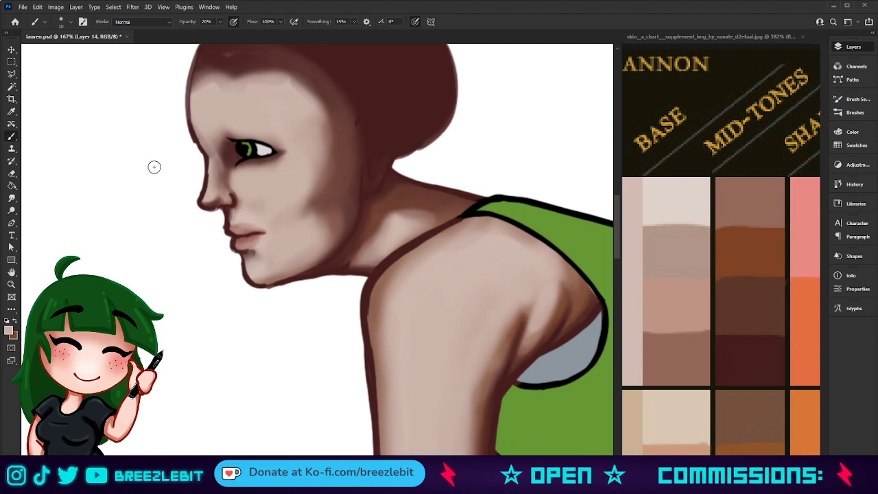
Step: Enlarge the brush to 30, sample the reddish-brown of the lips and paint soft shading over the lips
{"action": "key", "text": "bracketright"}
{"action": "key", "text": "bracketright"}
{"action": "key", "text": "bracketright"}
{"action": "key", "text": "bracketright"}
{"action": "left_click", "coordinate": [236, 240], "text": "alt"}
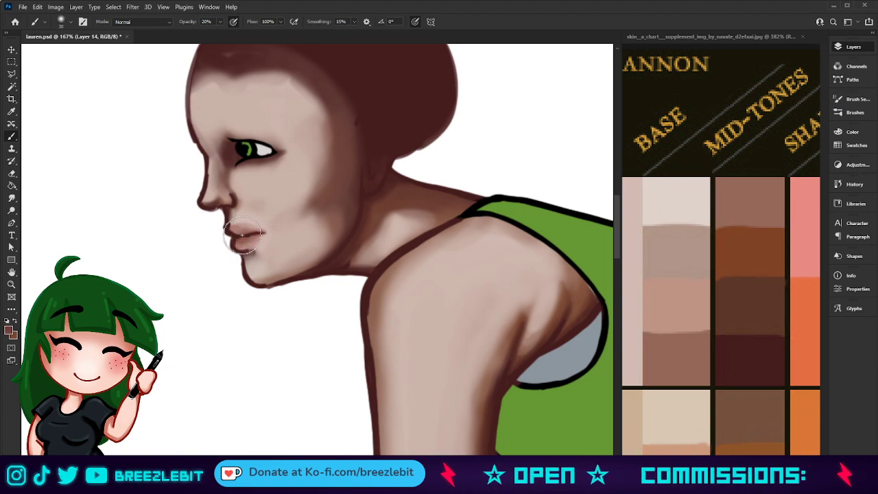
{"action": "mouse_move", "coordinate": [231, 230]}
{"action": "left_mouse_down"}
{"action": "mouse_move", "coordinate": [231, 244]}
{"action": "mouse_move", "coordinate": [226, 234]}
{"action": "left_mouse_up"}
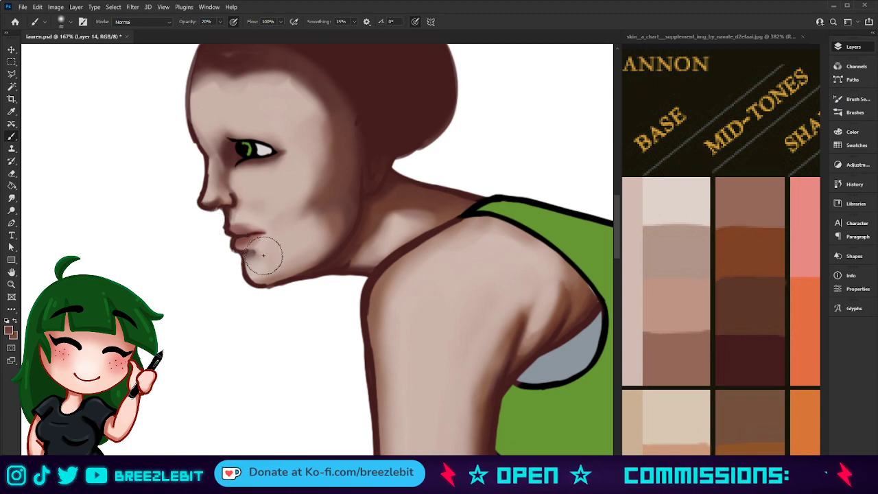
Step: Sample the pink swatch from the skin tone chart as the brush colour
{"action": "key", "text": "z"}
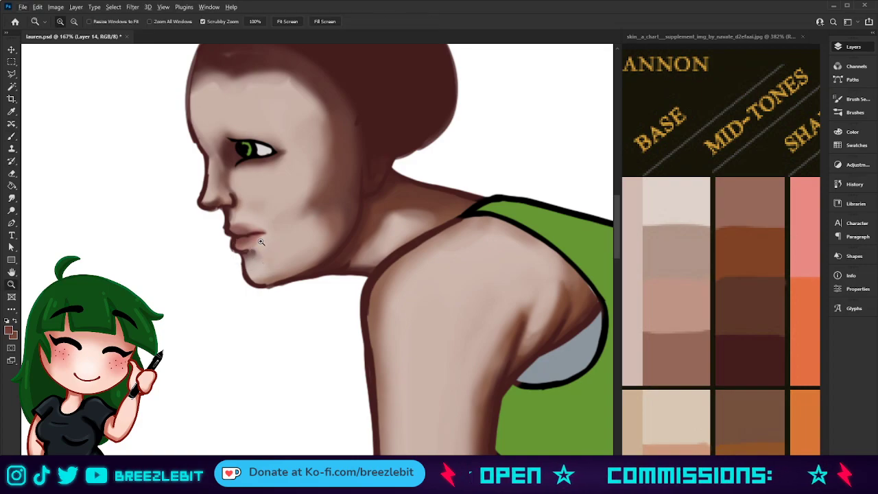
{"action": "left_click_drag", "start_coordinate": [253, 254], "coordinate": [184, 281]}
{"action": "left_click_drag", "start_coordinate": [285, 297], "coordinate": [310, 297]}
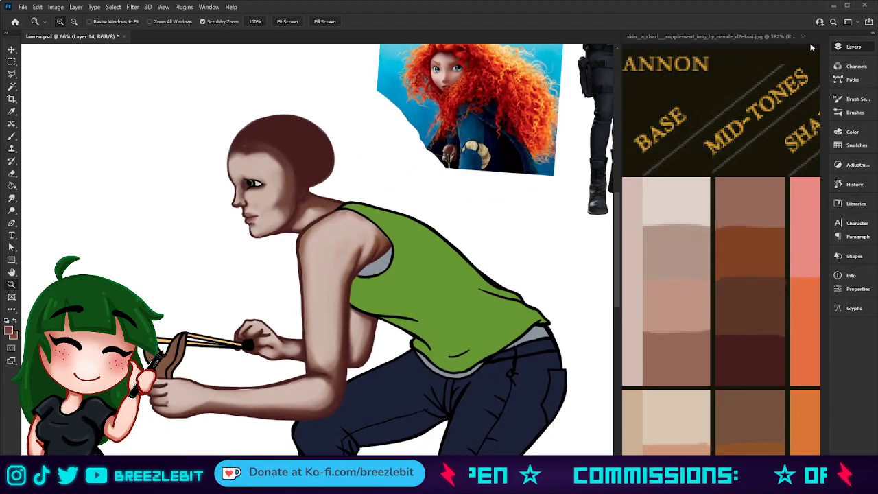
{"action": "key", "text": "i"}
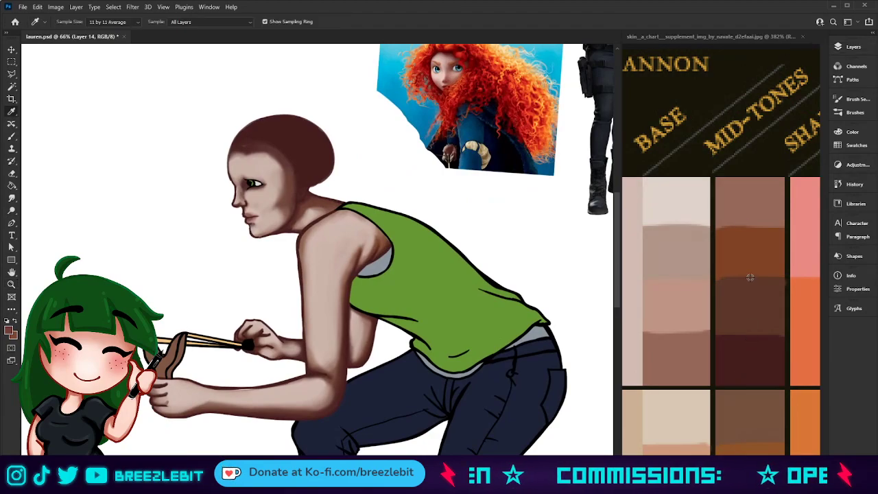
{"action": "left_click", "coordinate": [801, 245]}
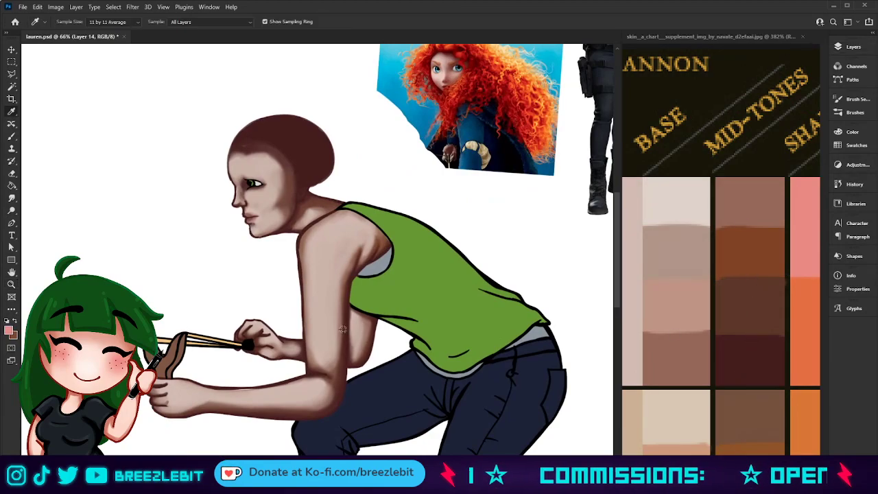
{"action": "key", "text": "b"}
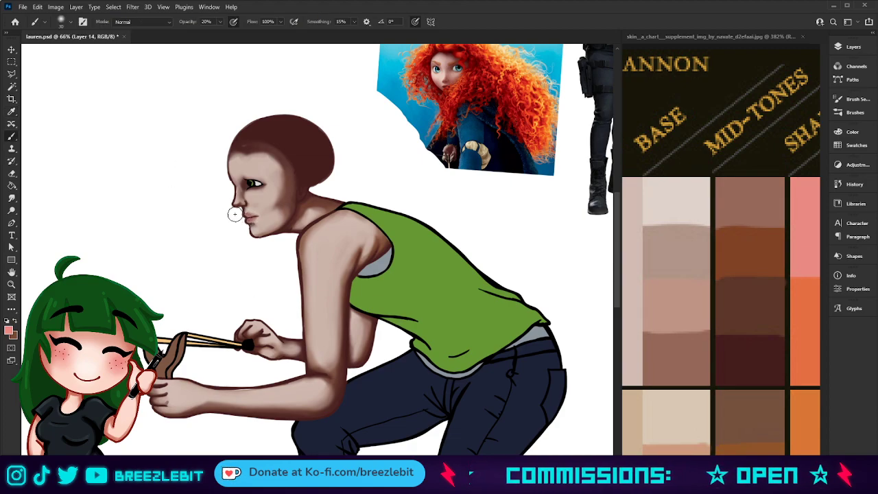
Step: Enlarge the brush to 70 and paint a soft blush on the cheek with the skin chart's pink
{"action": "key", "text": "x"}
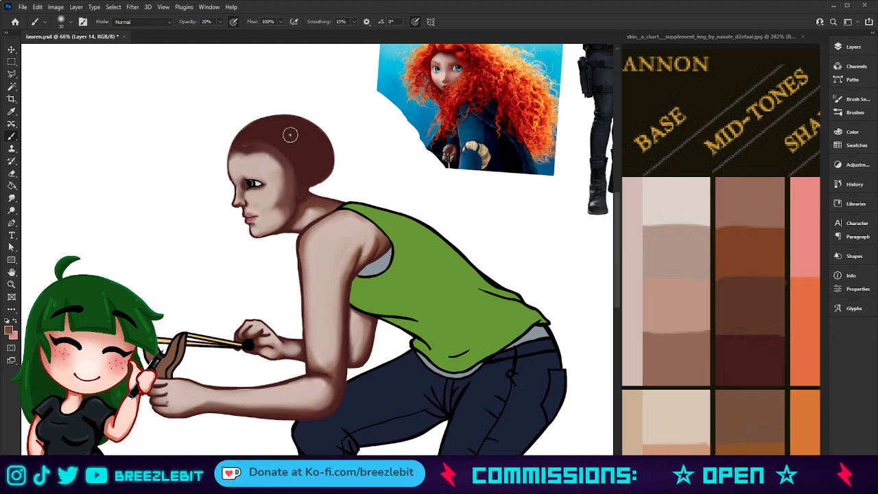
{"action": "key", "text": "bracketright"}
{"action": "key", "text": "bracketright"}
{"action": "key", "text": "bracketright"}
{"action": "mouse_move", "coordinate": [271, 187]}
{"action": "left_mouse_down"}
{"action": "mouse_move", "coordinate": [268, 200]}
{"action": "mouse_move", "coordinate": [270, 189]}
{"action": "mouse_move", "coordinate": [262, 196]}
{"action": "left_mouse_up"}
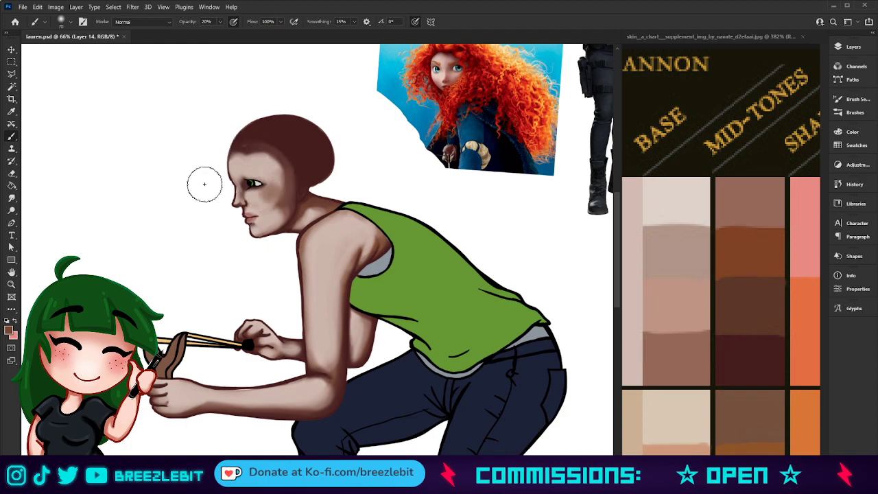
{"action": "left_click", "coordinate": [803, 270], "text": "alt"}
{"action": "left_click_drag", "start_coordinate": [278, 184], "coordinate": [267, 195]}
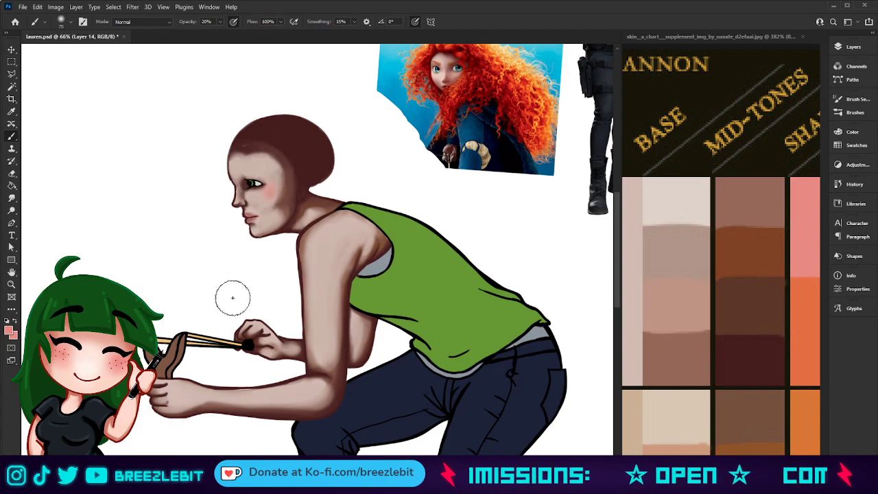
Step: Dab faint pink blush on the cheek and on the front of the shoulder at 20% opacity
{"action": "key", "text": "z"}
{"action": "key", "text": "ctrl+0"}
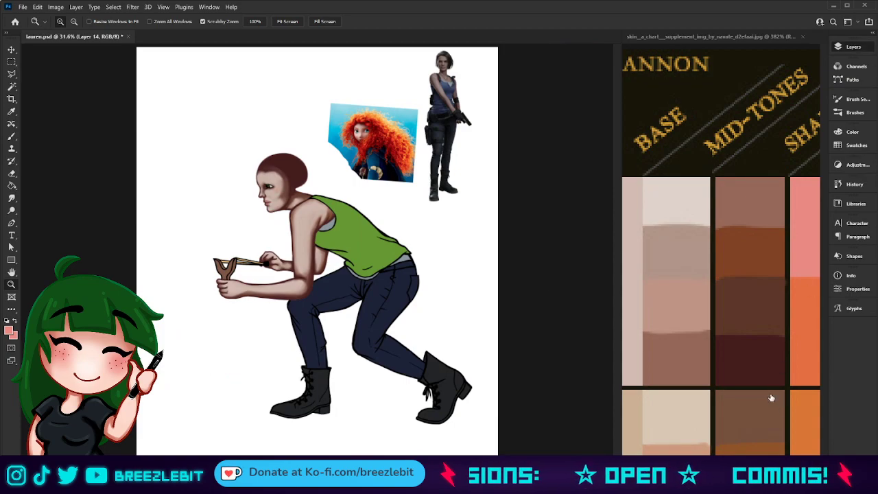
{"action": "left_click_drag", "start_coordinate": [317, 193], "coordinate": [343, 209]}
{"action": "left_click_drag", "start_coordinate": [255, 227], "coordinate": [305, 254]}
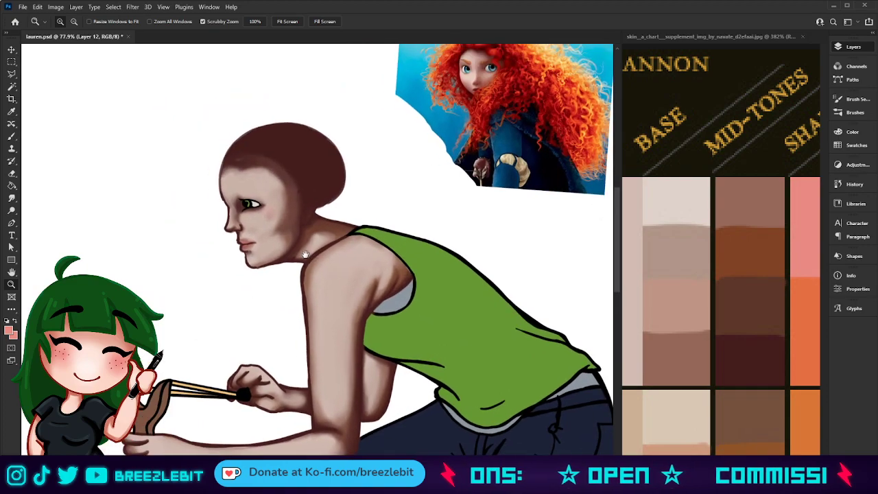
{"action": "key", "text": "b"}
{"action": "left_click", "coordinate": [267, 215]}
{"action": "mouse_move", "coordinate": [325, 271]}
{"action": "left_mouse_down"}
{"action": "mouse_move", "coordinate": [331, 265]}
{"action": "mouse_move", "coordinate": [319, 266]}
{"action": "mouse_move", "coordinate": [323, 255]}
{"action": "mouse_move", "coordinate": [319, 270]}
{"action": "left_mouse_up"}
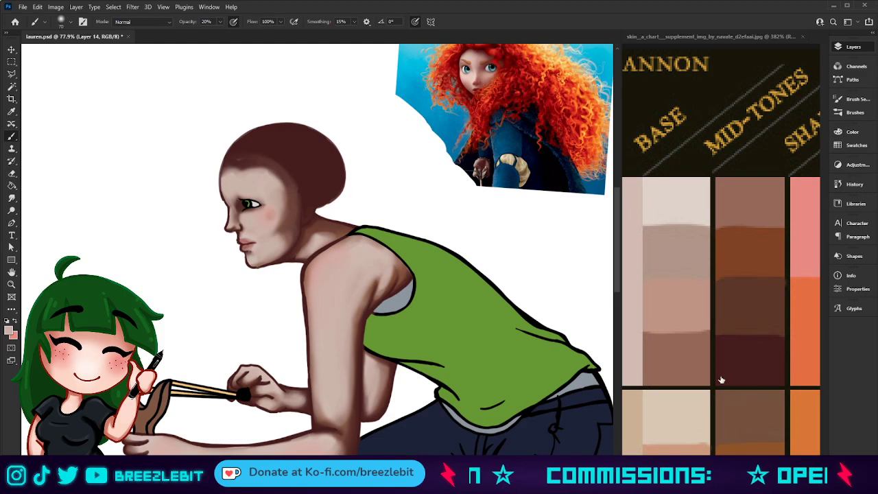
Step: Sample the cheek's blush tone, blend it over the cheek and extend it down the upper arm
{"action": "left_click", "coordinate": [269, 216], "text": "alt"}
{"action": "left_click_drag", "start_coordinate": [266, 221], "coordinate": [267, 217]}
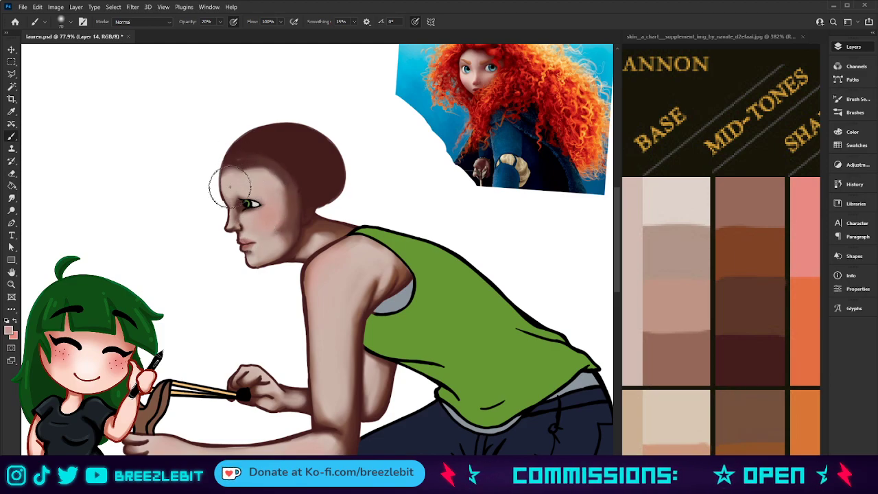
{"action": "mouse_move", "coordinate": [341, 260]}
{"action": "left_mouse_down"}
{"action": "mouse_move", "coordinate": [324, 284]}
{"action": "mouse_move", "coordinate": [329, 353]}
{"action": "mouse_move", "coordinate": [333, 321]}
{"action": "left_mouse_up"}
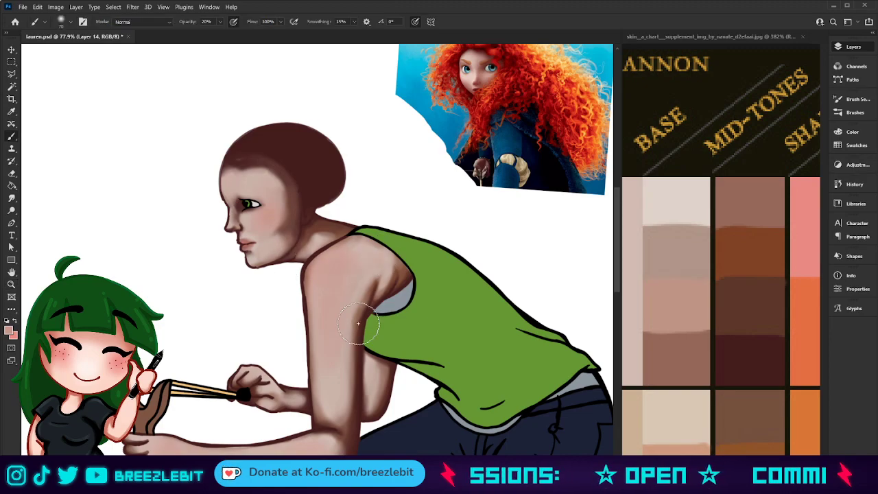
Step: Reduce the brush size and paint dark maroon accents around the eye, nose and lips
{"action": "key", "text": "z"}
{"action": "left_click_drag", "start_coordinate": [258, 223], "coordinate": [290, 233]}
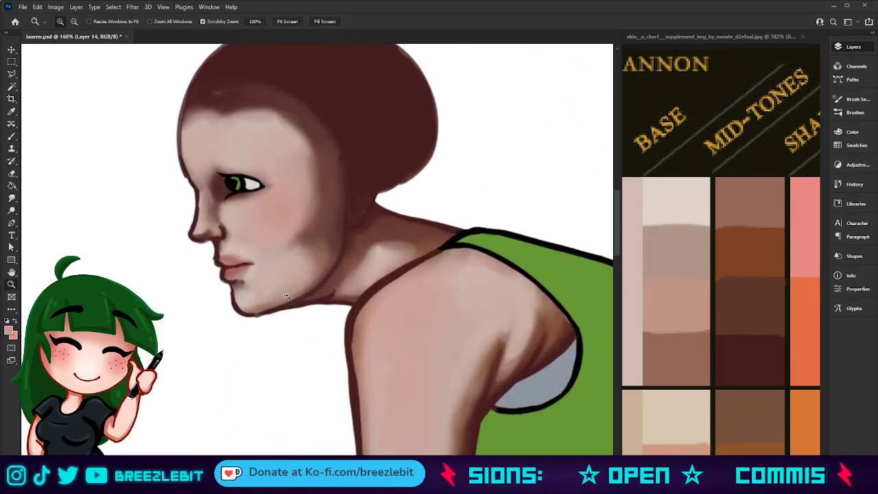
{"action": "key", "text": "b"}
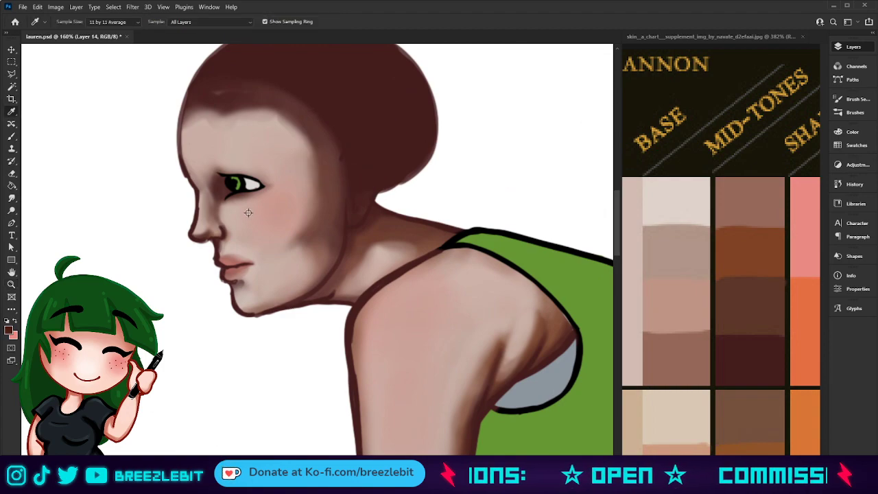
{"action": "key", "text": "bracketleft"}
{"action": "key", "text": "bracketleft"}
{"action": "key", "text": "bracketleft"}
{"action": "key", "text": "bracketleft"}
{"action": "key", "text": "bracketleft"}
{"action": "key", "text": "bracketleft"}
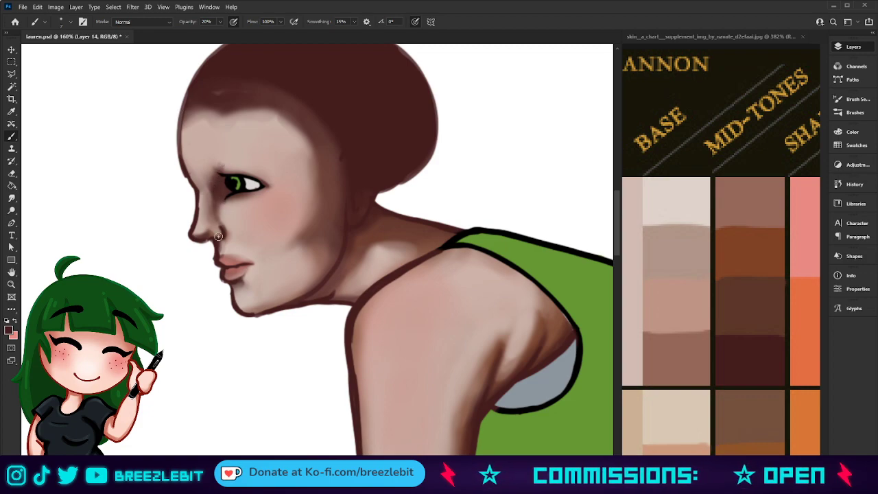
Step: Bring the orange hair back into view on the figure's head
{"action": "key", "text": "z"}
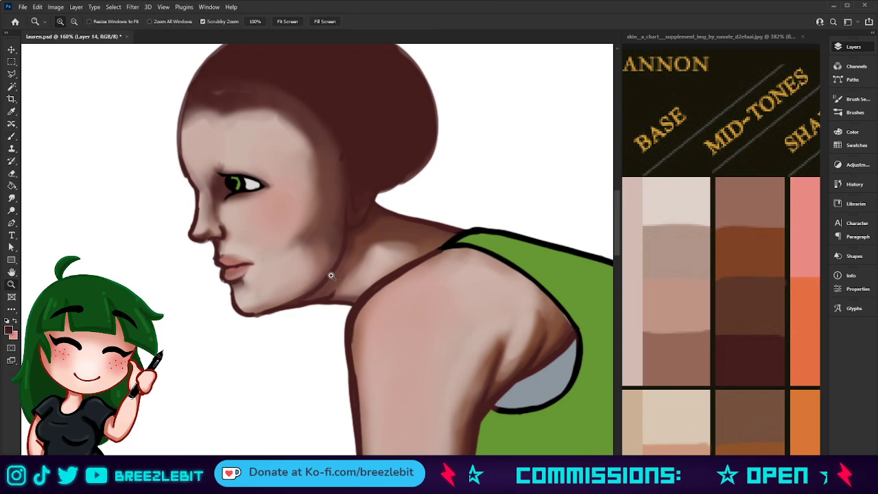
{"action": "left_click_drag", "start_coordinate": [252, 307], "coordinate": [224, 328]}
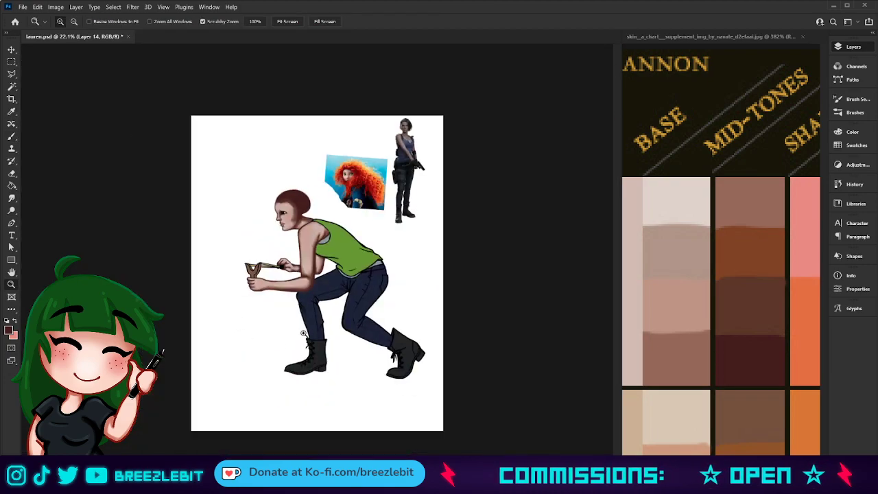
{"action": "left_click_drag", "start_coordinate": [300, 307], "coordinate": [315, 305]}
{"action": "left_click_drag", "start_coordinate": [246, 217], "coordinate": [253, 233]}
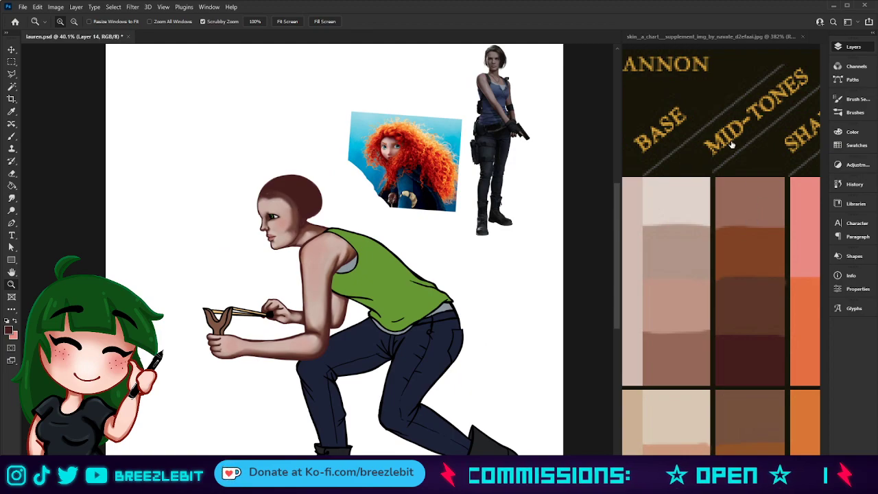
{"action": "key", "text": "ctrl+z"}
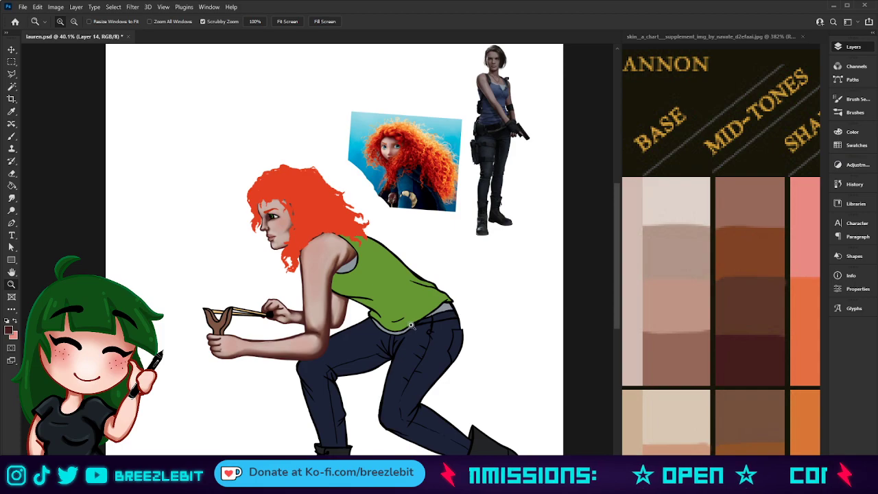
Step: Add a new empty layer for painting details on the skin
{"action": "left_click_drag", "start_coordinate": [413, 324], "coordinate": [339, 371]}
{"action": "left_click_drag", "start_coordinate": [336, 304], "coordinate": [366, 307]}
{"action": "left_click_drag", "start_coordinate": [345, 264], "coordinate": [364, 268]}
{"action": "left_click_drag", "start_coordinate": [284, 200], "coordinate": [230, 258]}
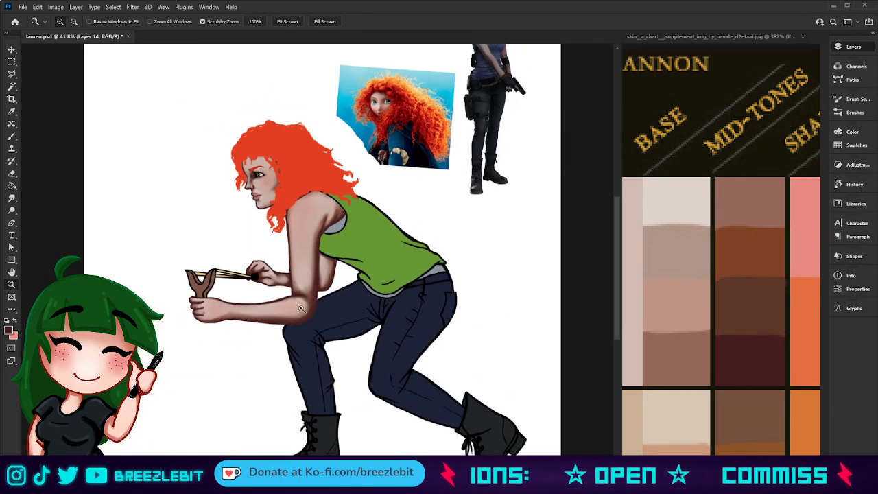
{"action": "left_click_drag", "start_coordinate": [277, 289], "coordinate": [284, 302]}
{"action": "key", "text": "b"}
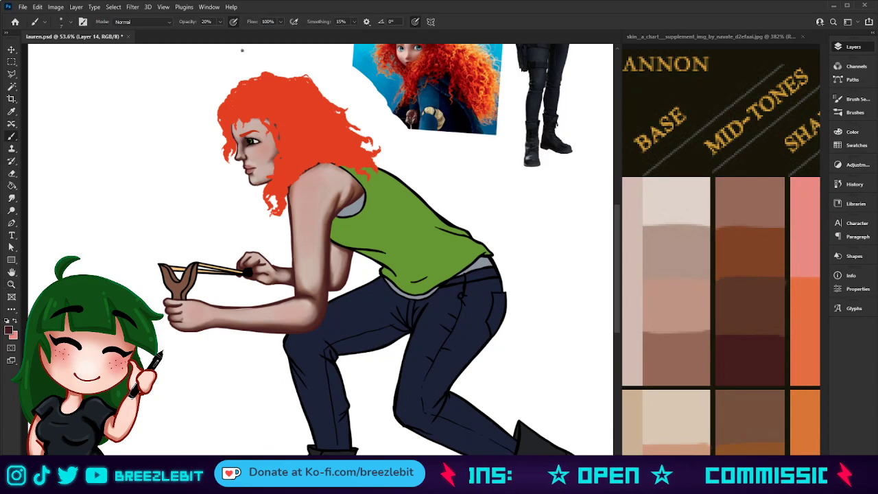
{"action": "key", "text": "ctrl+shift+alt+n"}
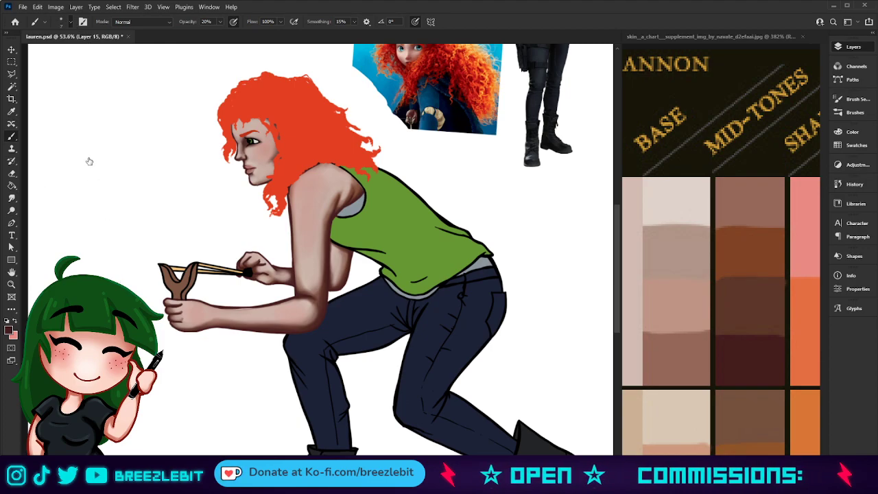
{"action": "left_click", "coordinate": [11, 197]}
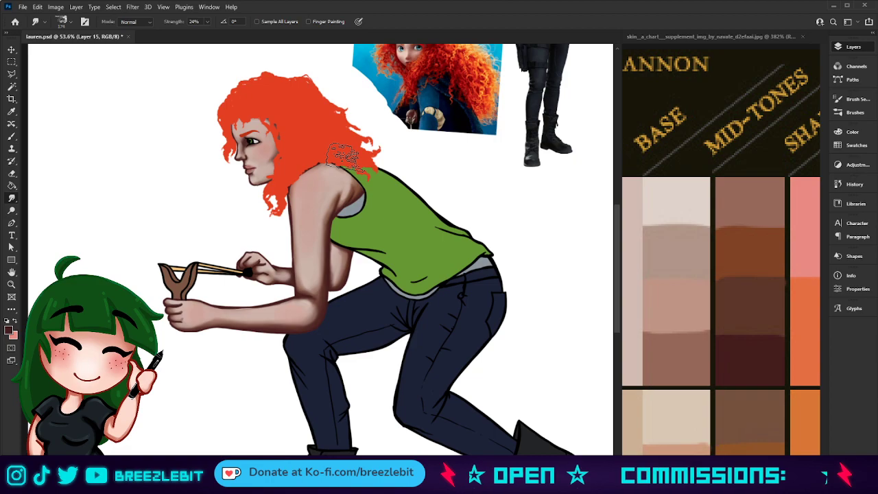
{"action": "key", "text": "z"}
{"action": "left_click_drag", "start_coordinate": [359, 213], "coordinate": [377, 201]}
{"action": "key", "text": "b"}
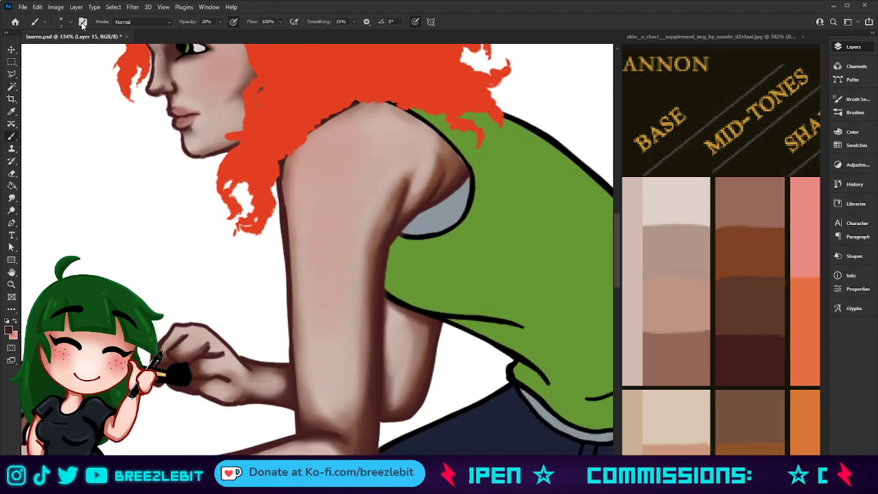
{"action": "key", "text": "r"}
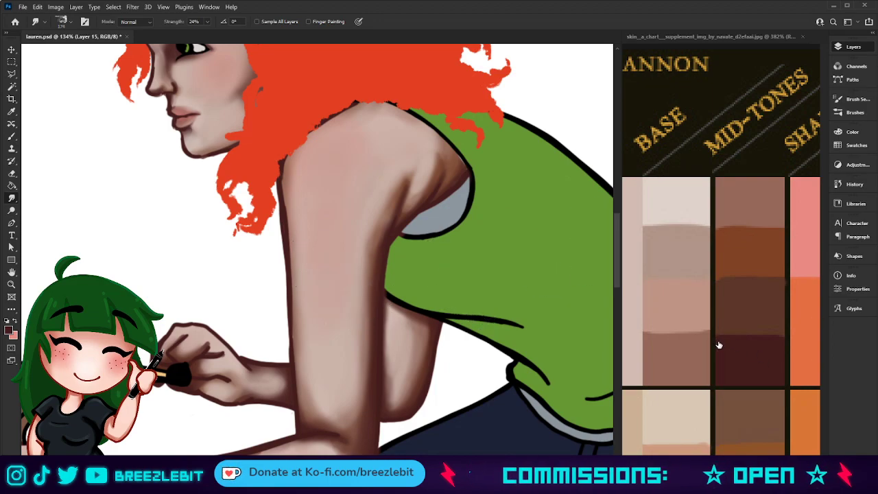
{"action": "key", "text": "ctrl+shift+alt+n"}
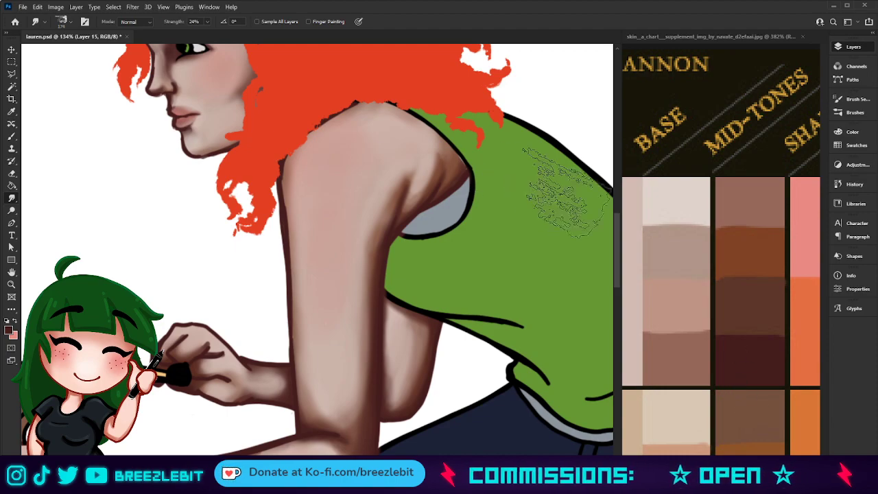
Step: Choose a spatter brush at 100% opacity and stamp dark freckles on the shoulder and upper arm
{"action": "key", "text": "b"}
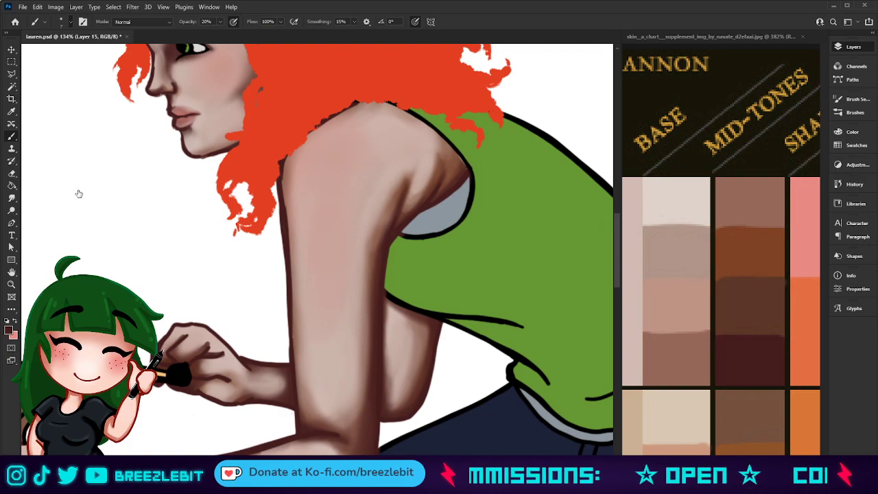
{"action": "key", "text": "period"}
{"action": "left_click", "coordinate": [347, 186]}
{"action": "left_click", "coordinate": [307, 264]}
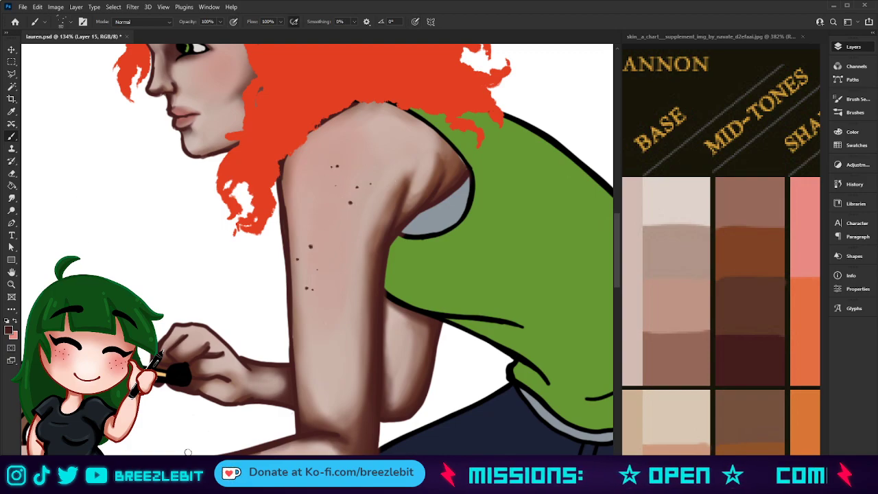
Step: Stamp more dark freckles along the forearm with the spatter brush
{"action": "key", "text": "z"}
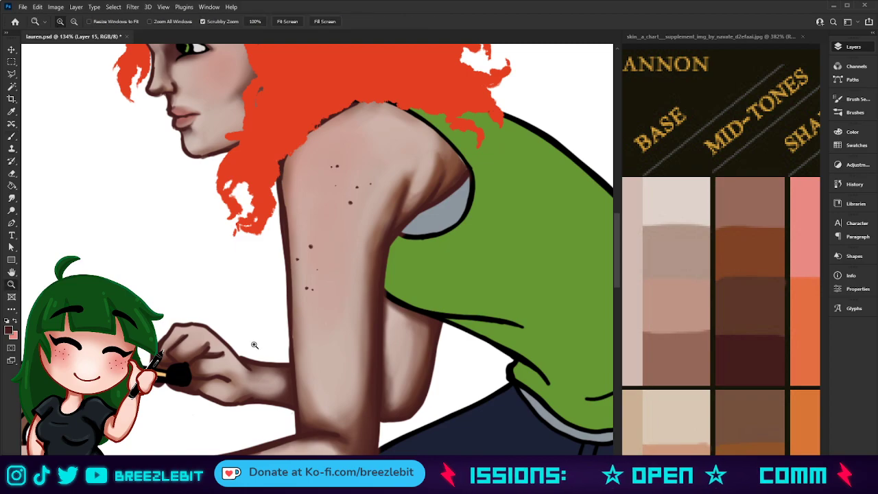
{"action": "left_click_drag", "start_coordinate": [255, 345], "coordinate": [234, 338]}
{"action": "left_click_drag", "start_coordinate": [317, 295], "coordinate": [347, 299]}
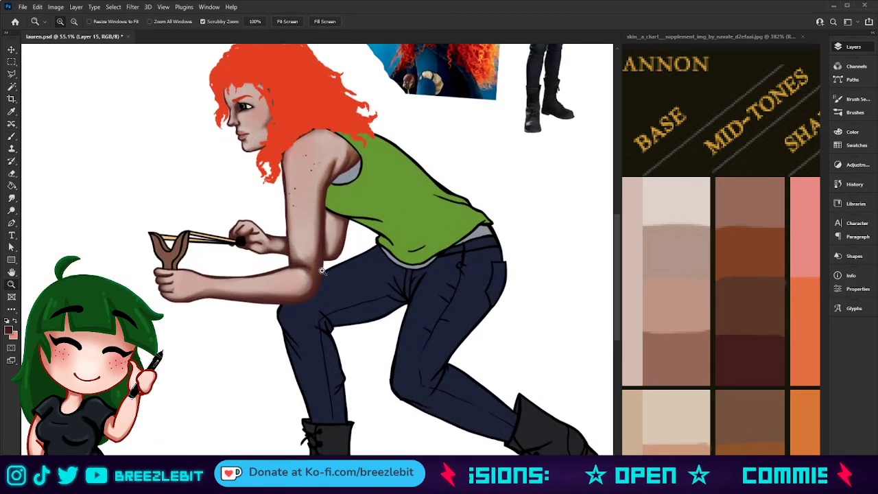
{"action": "key", "text": "b"}
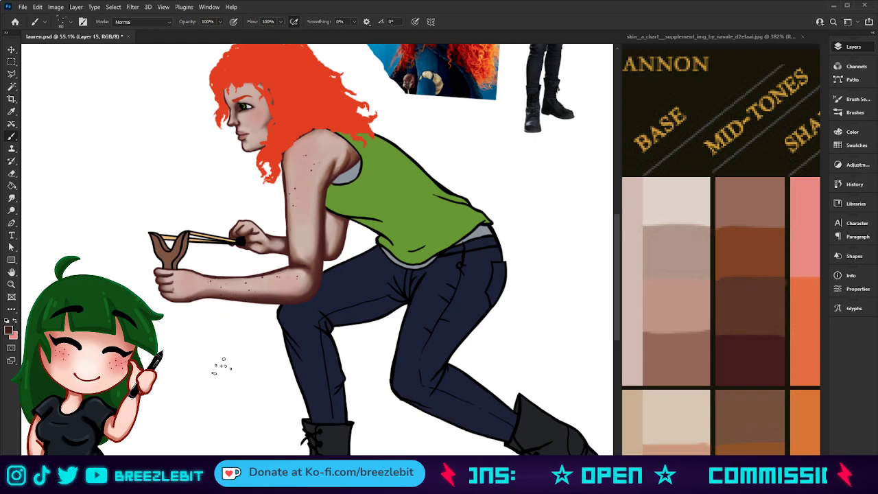
Step: Spatter denser dark freckles over the shoulder and upper arm, and stamp freckles across the cheek, temple and forehead
{"action": "key", "text": "ctrl+z"}
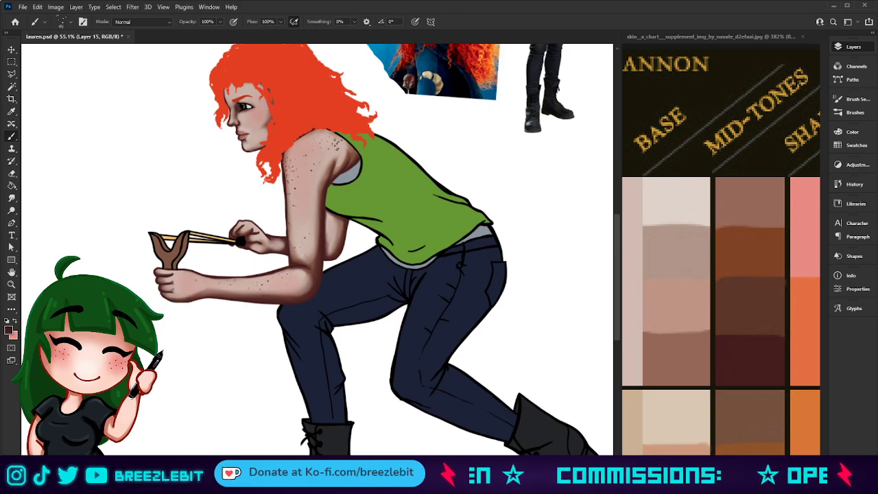
{"action": "mouse_move", "coordinate": [328, 140]}
{"action": "left_mouse_down"}
{"action": "mouse_move", "coordinate": [312, 136]}
{"action": "mouse_move", "coordinate": [287, 158]}
{"action": "left_mouse_up"}
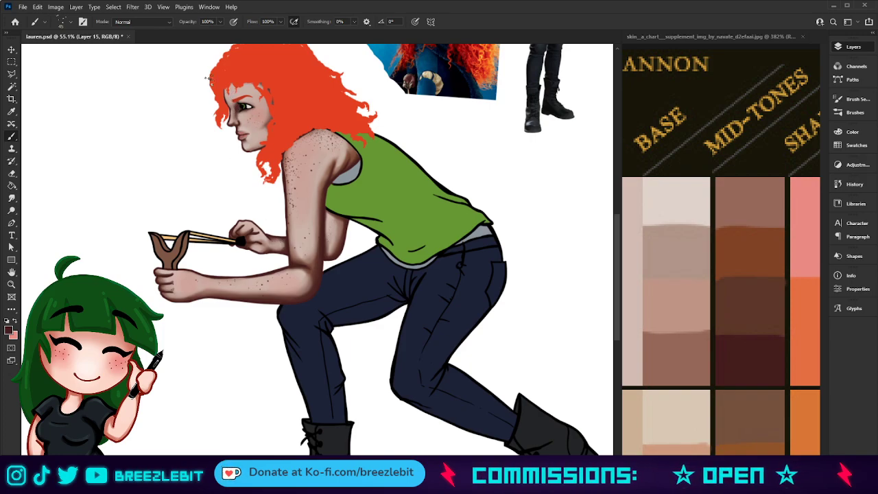
{"action": "key", "text": "z"}
{"action": "left_click_drag", "start_coordinate": [230, 96], "coordinate": [289, 142]}
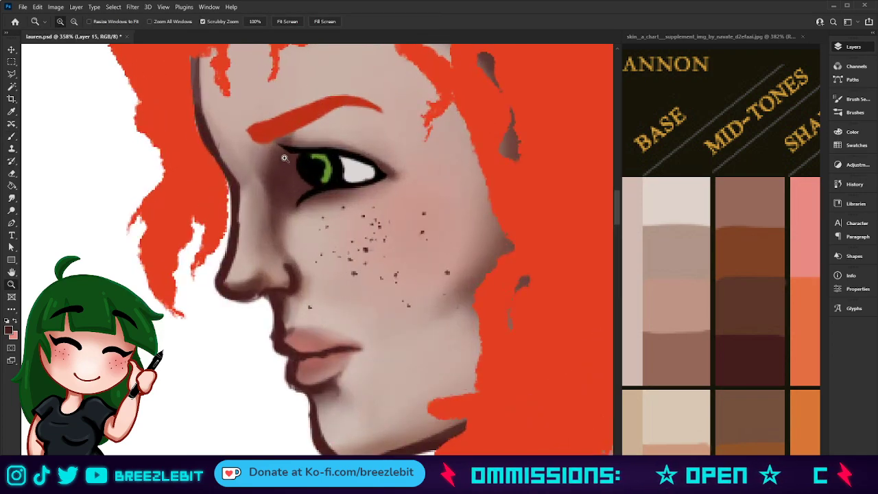
{"action": "left_click_drag", "start_coordinate": [273, 337], "coordinate": [263, 398]}
{"action": "left_click_drag", "start_coordinate": [358, 355], "coordinate": [302, 347]}
{"action": "key", "text": "b"}
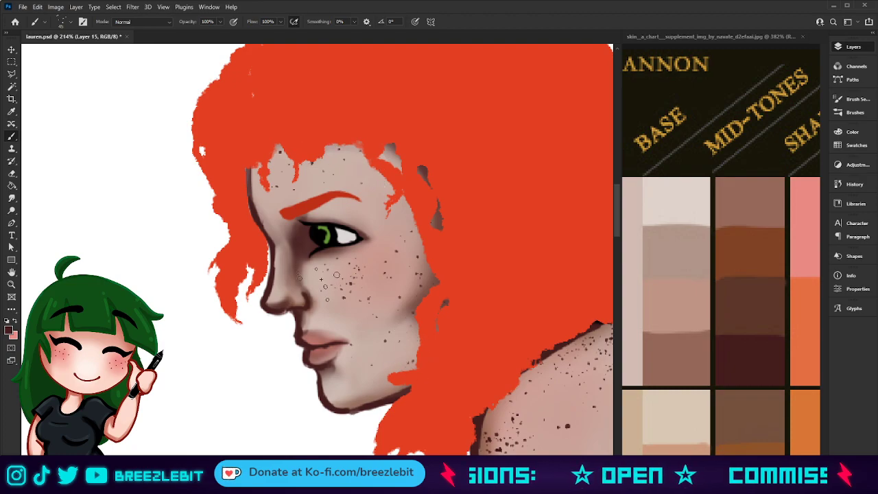
{"action": "left_click", "coordinate": [343, 362], "text": "alt"}
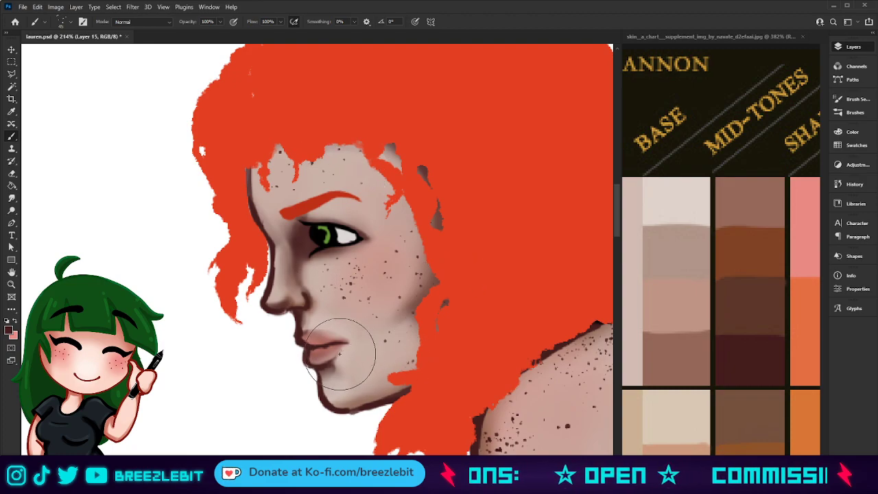
Step: Spatter finer dark freckles over the nose, chin and jaw with a smaller 20 px brush
{"action": "key", "text": "z"}
{"action": "left_click_drag", "start_coordinate": [323, 351], "coordinate": [244, 368]}
{"action": "key", "text": "space"}
{"action": "mouse_move", "coordinate": [267, 326]}
{"action": "left_mouse_down"}
{"action": "mouse_move", "coordinate": [233, 230]}
{"action": "mouse_move", "coordinate": [253, 312]}
{"action": "mouse_move", "coordinate": [279, 315]}
{"action": "left_mouse_up"}
{"action": "key", "text": "space"}
{"action": "key", "text": "b"}
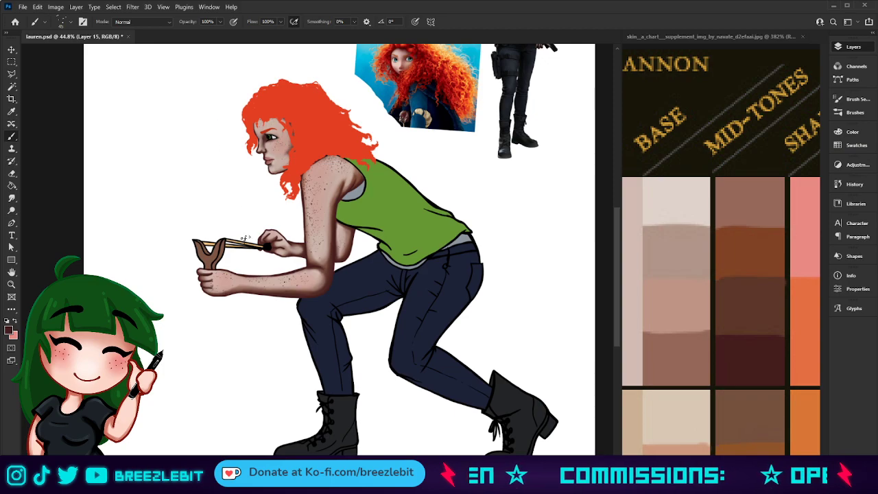
{"action": "key", "text": "z"}
{"action": "left_click_drag", "start_coordinate": [259, 119], "coordinate": [358, 362]}
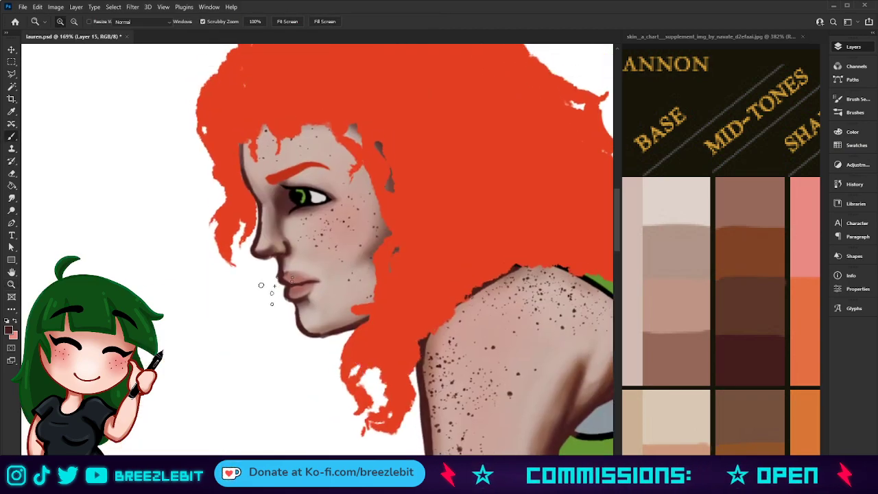
{"action": "key", "text": "b"}
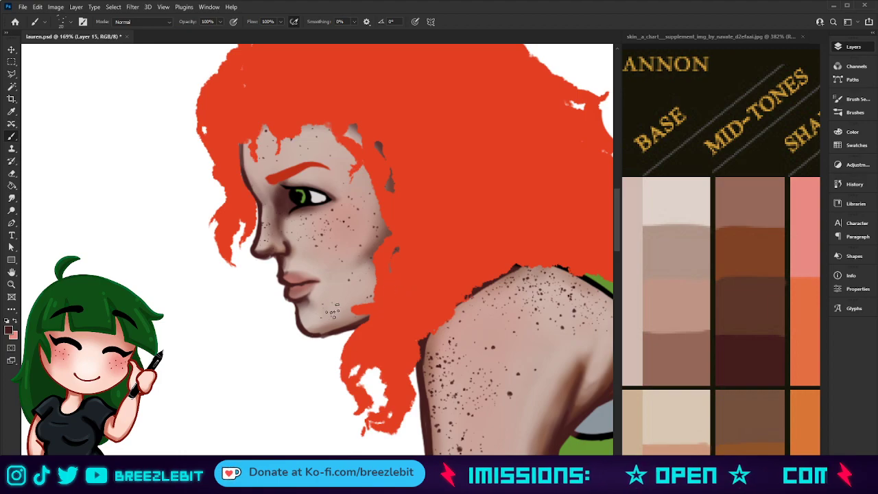
{"action": "key", "text": "z"}
{"action": "left_click_drag", "start_coordinate": [256, 370], "coordinate": [215, 299]}
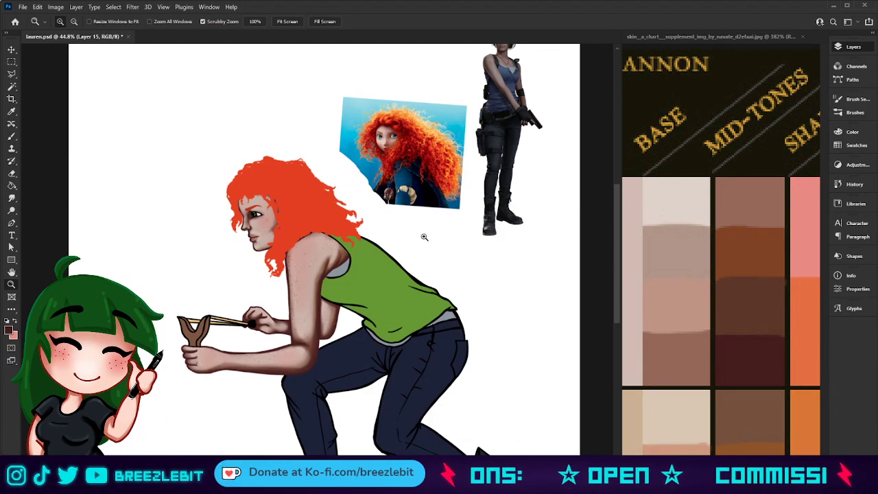
{"action": "left_click", "coordinate": [410, 254]}
{"action": "left_click_drag", "start_coordinate": [410, 254], "coordinate": [432, 253]}
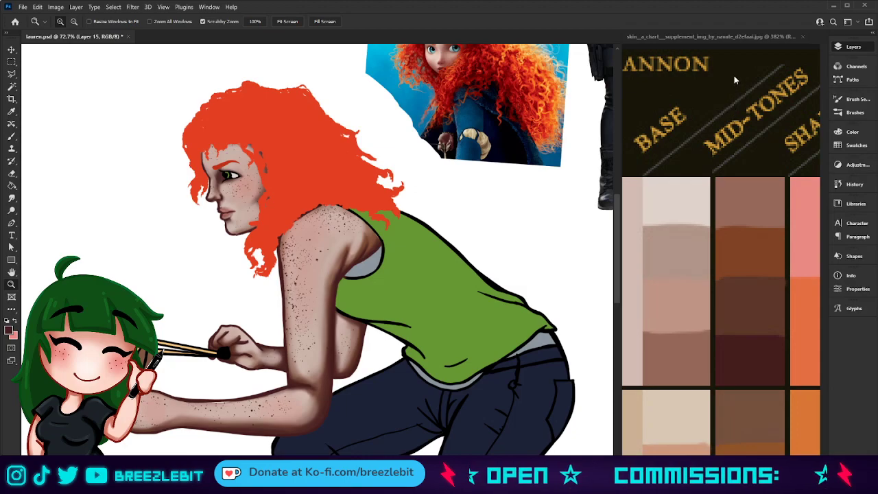
Step: Duplicate the freckle layer as a light-coloured copy and nudge it slightly up and to the right of the dark freckles
{"action": "key", "text": "ctrl+z"}
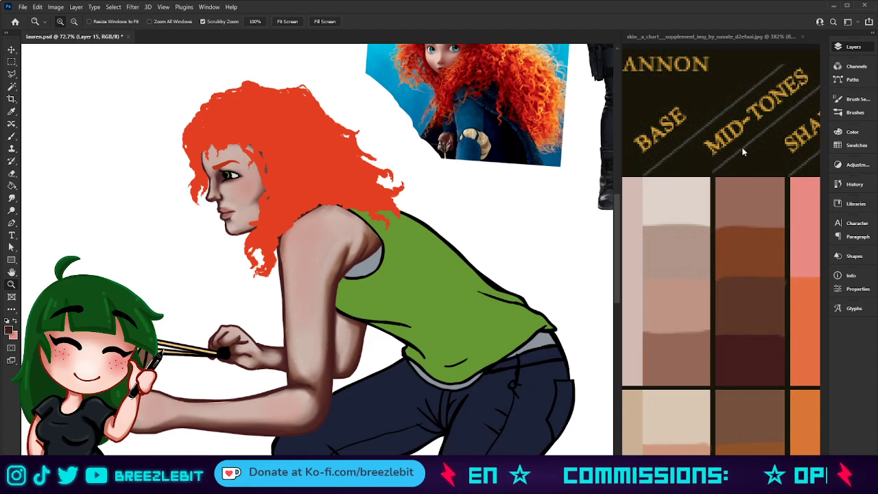
{"action": "key", "text": "ctrl+j"}
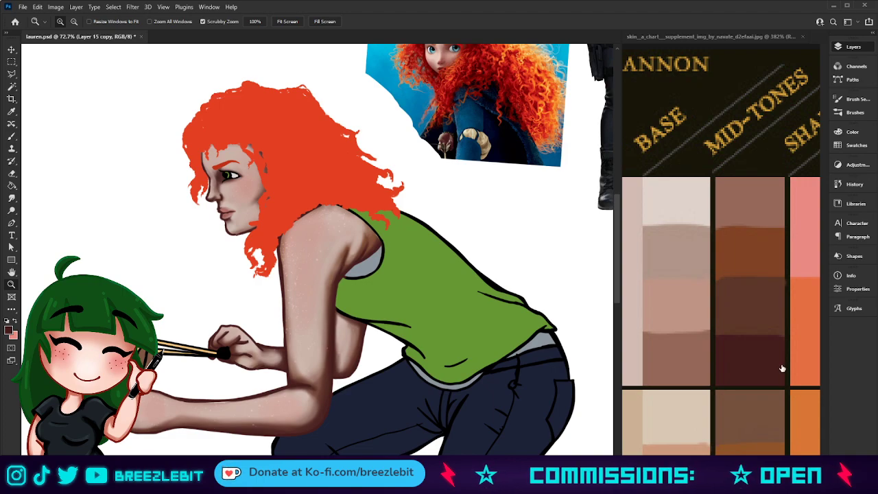
{"action": "key", "text": "ctrl+t"}
{"action": "key", "text": "Right"}
{"action": "key", "text": "Right"}
{"action": "key", "text": "Right"}
{"action": "key", "text": "Up"}
{"action": "key", "text": "Up"}
{"action": "key", "text": "Up"}
{"action": "key", "text": "Up"}
{"action": "key", "text": "Up"}
{"action": "key", "text": "Up"}
{"action": "key", "text": "Up"}
{"action": "key", "text": "Up"}
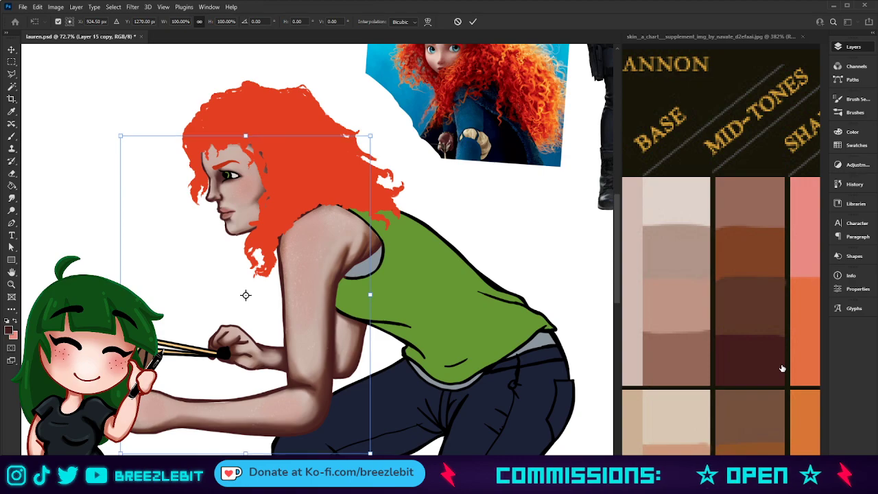
{"action": "left_click", "coordinate": [473, 22]}
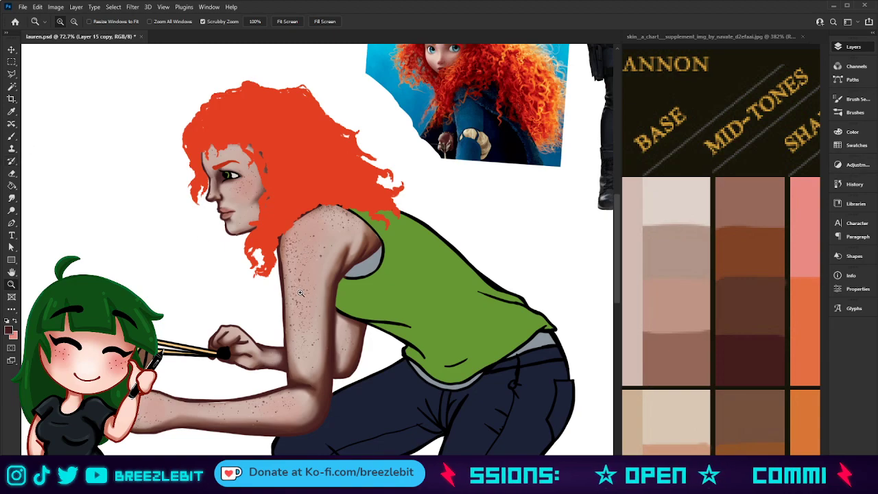
Step: Rename the light copy of the freckle layer as frecklelight
{"action": "left_click_drag", "start_coordinate": [257, 364], "coordinate": [228, 373]}
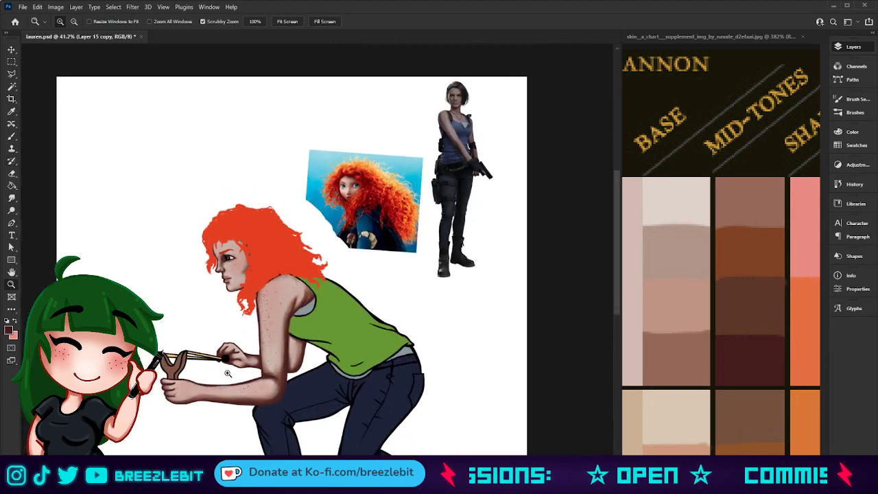
{"action": "left_click", "coordinate": [11, 50]}
{"action": "key", "text": "z"}
{"action": "left_click_drag", "start_coordinate": [252, 212], "coordinate": [178, 227]}
{"action": "left_click_drag", "start_coordinate": [308, 259], "coordinate": [345, 260]}
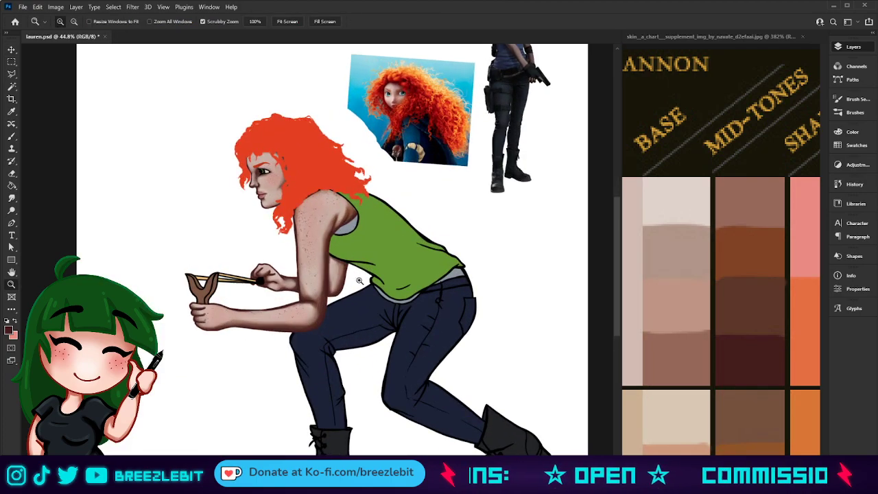
{"action": "left_click", "coordinate": [677, 235]}
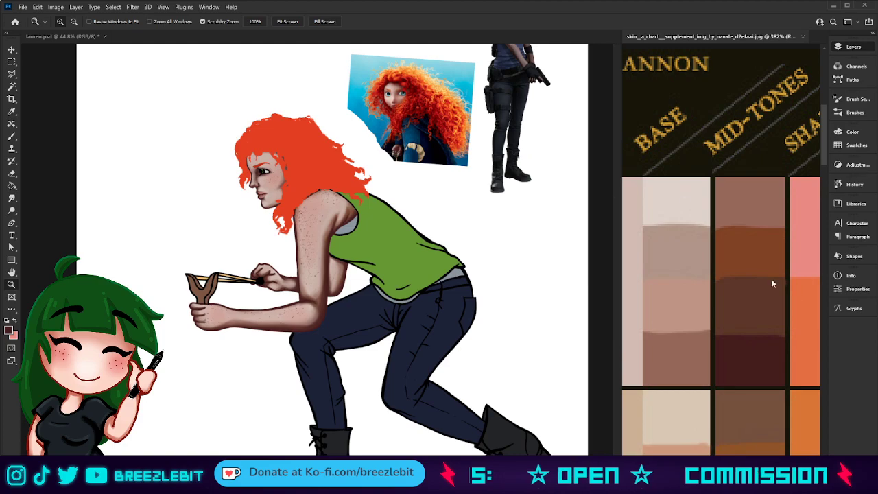
{"action": "left_click", "coordinate": [68, 39]}
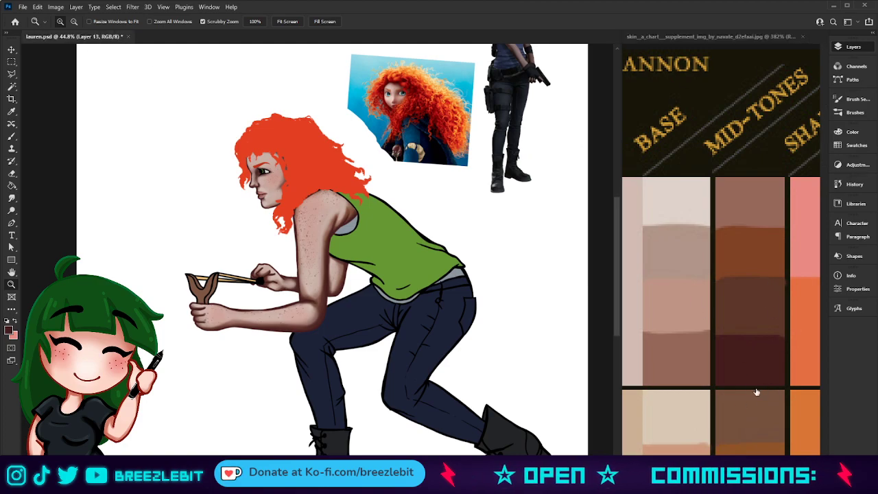
{"action": "key", "text": "ctrl+j"}
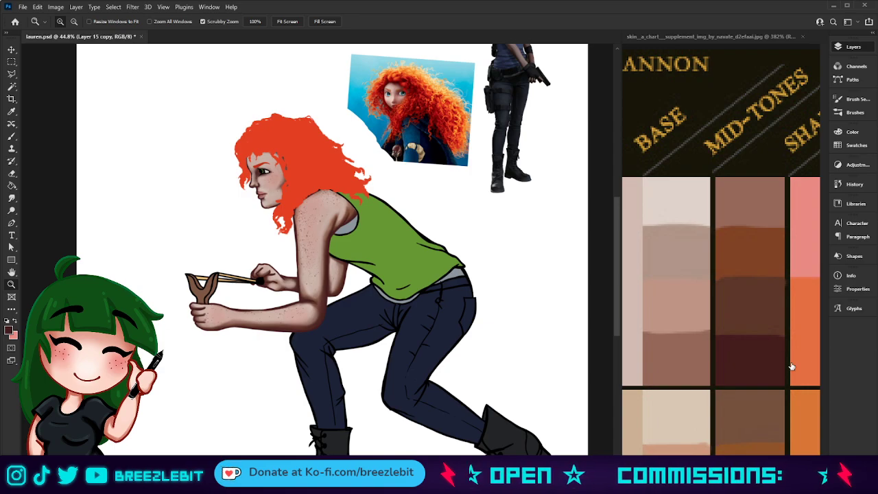
{"action": "key", "text": "ctrl+z"}
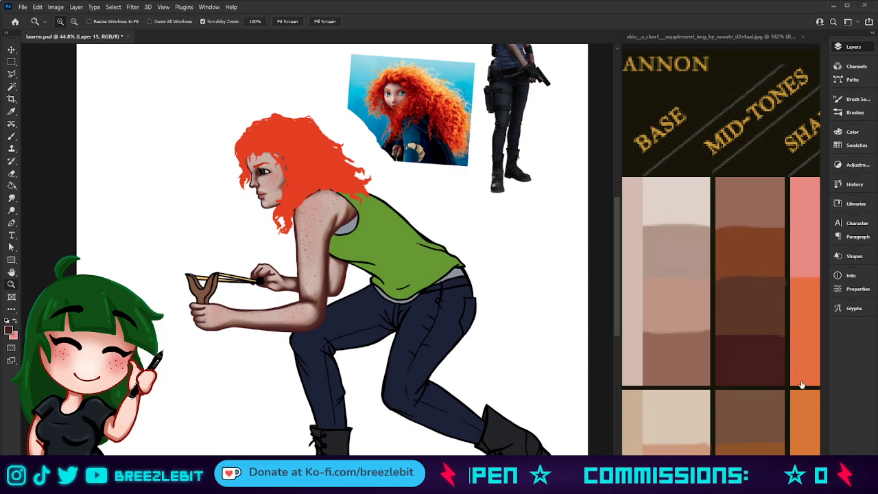
{"action": "left_click", "coordinate": [721, 383]}
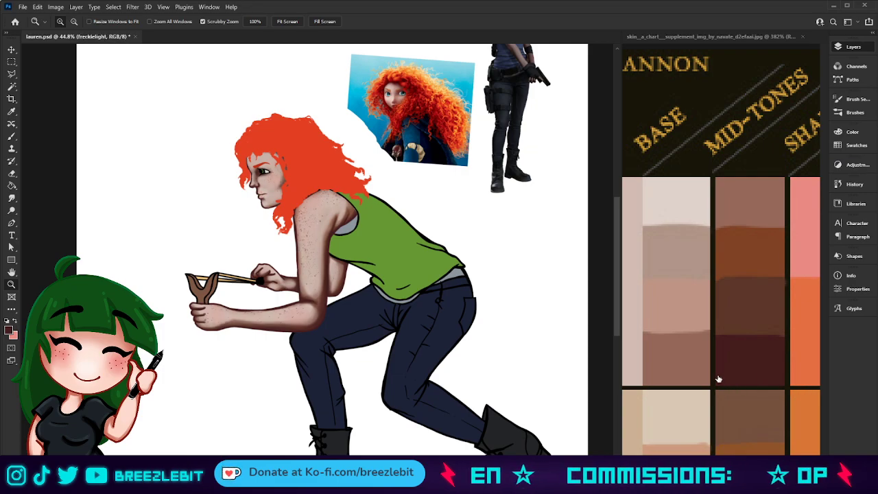
Step: Go through the skin detail layers and make the highlit layer active
{"action": "key", "text": "alt+["}
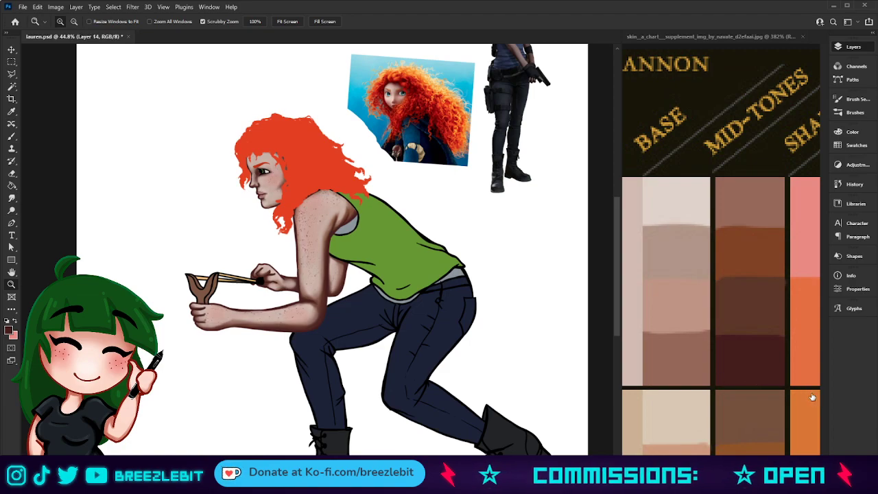
{"action": "key", "text": "alt+["}
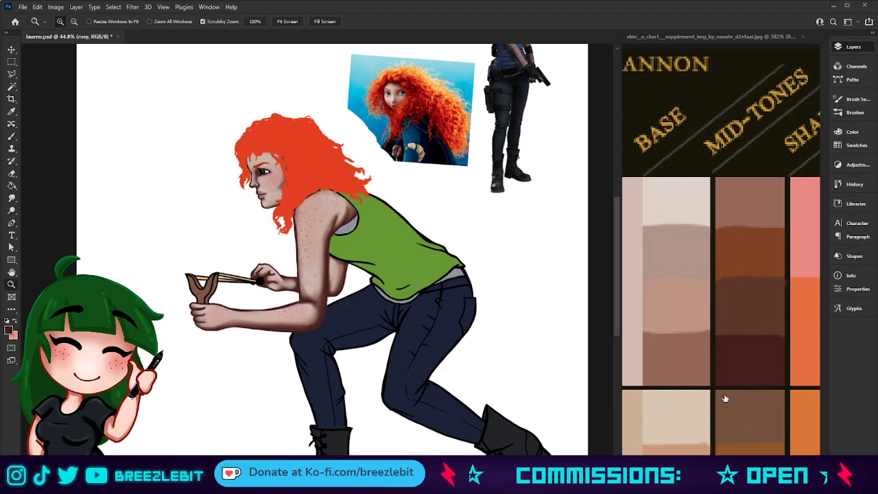
{"action": "key", "text": "alt+["}
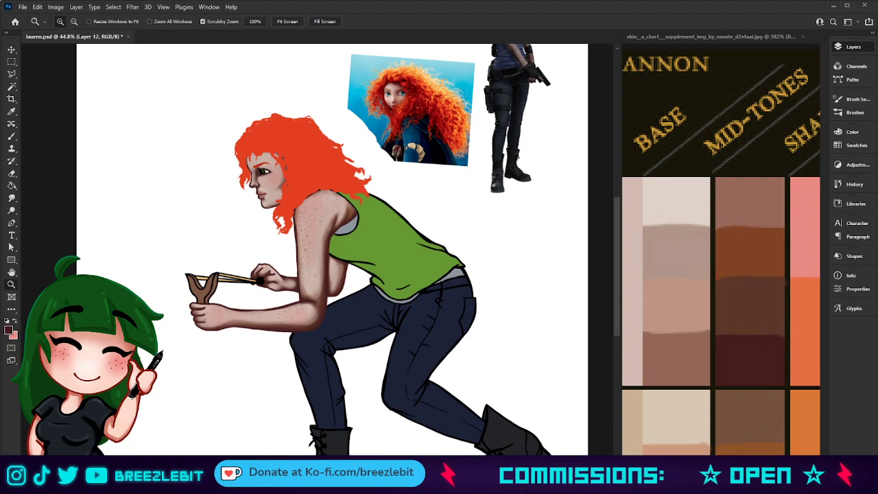
{"action": "key", "text": "alt+["}
{"action": "key", "text": "alt+]"}
{"action": "key", "text": "alt+]"}
{"action": "key", "text": "alt+]"}
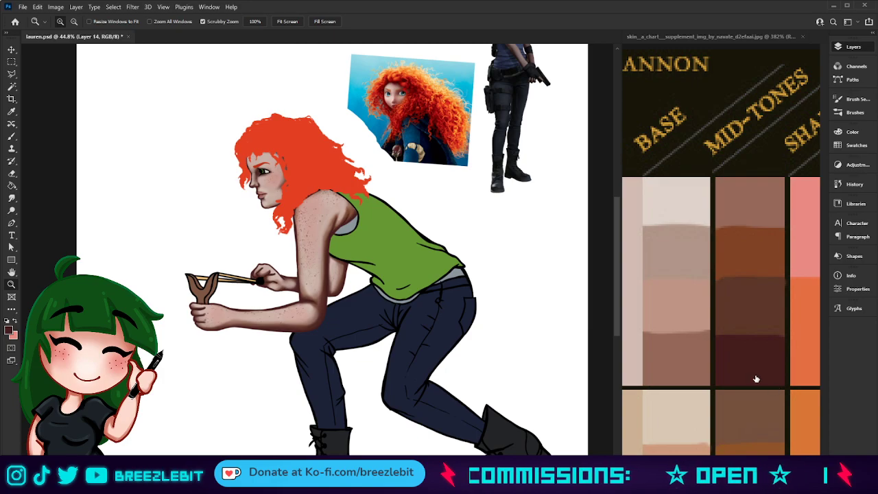
{"action": "key", "text": "alt+]"}
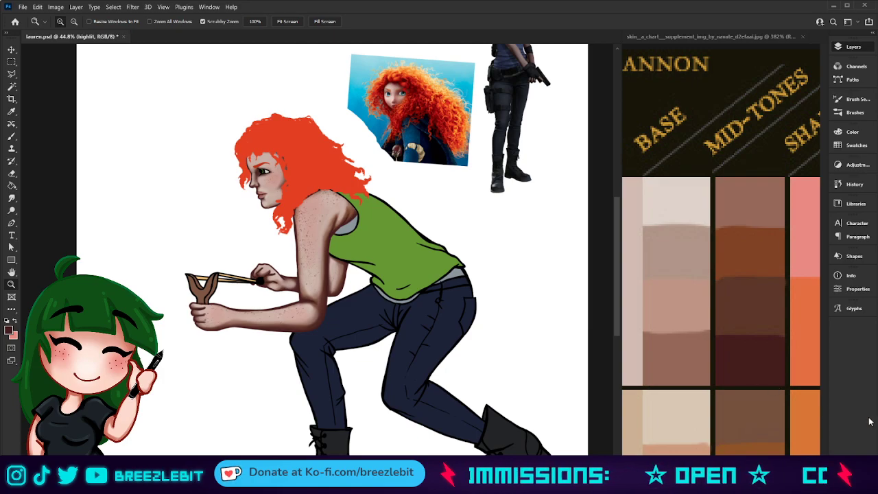
Step: Sample the pale yellow highlight colour from the first skin tone set on the chart
{"action": "left_click", "coordinate": [675, 174]}
{"action": "left_click_drag", "start_coordinate": [732, 232], "coordinate": [649, 239]}
{"action": "left_click_drag", "start_coordinate": [815, 247], "coordinate": [736, 229]}
{"action": "key", "text": "i"}
{"action": "left_click_drag", "start_coordinate": [684, 324], "coordinate": [685, 292]}
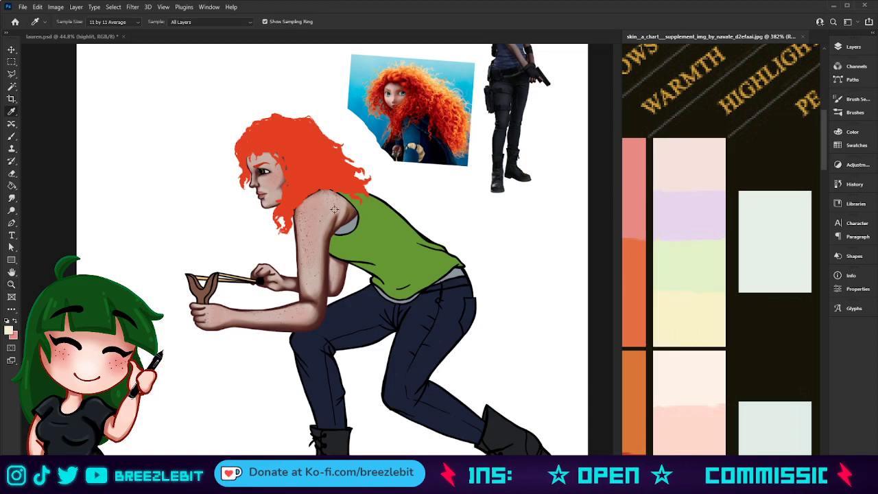
Step: Paint a pale yellow highlight on the shoulder with an enlarged soft round brush at 20% opacity
{"action": "key", "text": "z"}
{"action": "left_click", "coordinate": [283, 189]}
{"action": "left_click_drag", "start_coordinate": [272, 193], "coordinate": [306, 200]}
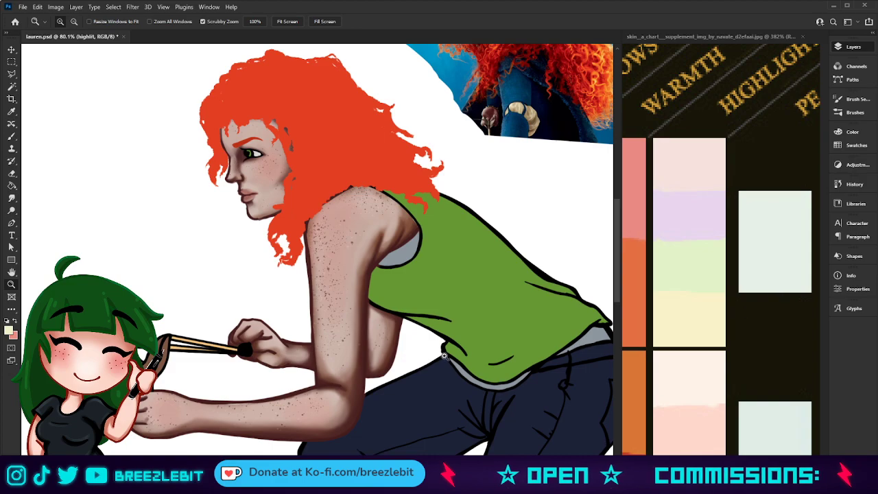
{"action": "key", "text": "b"}
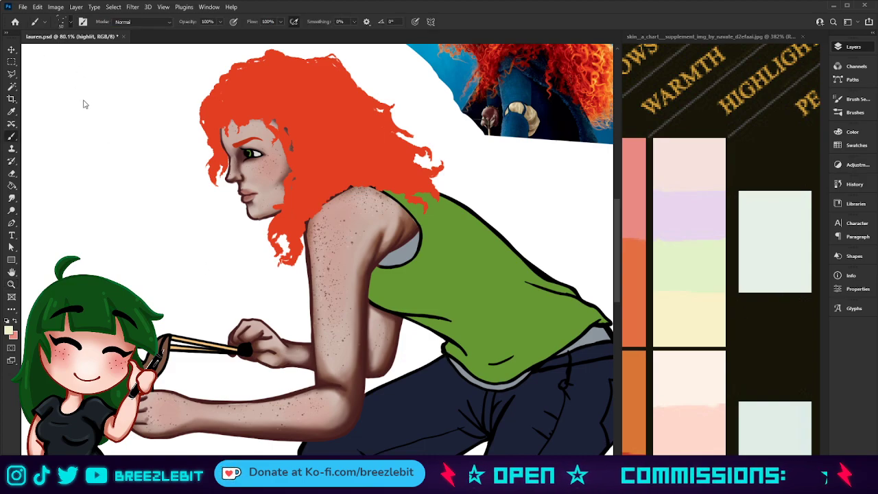
{"action": "left_click", "coordinate": [104, 119]}
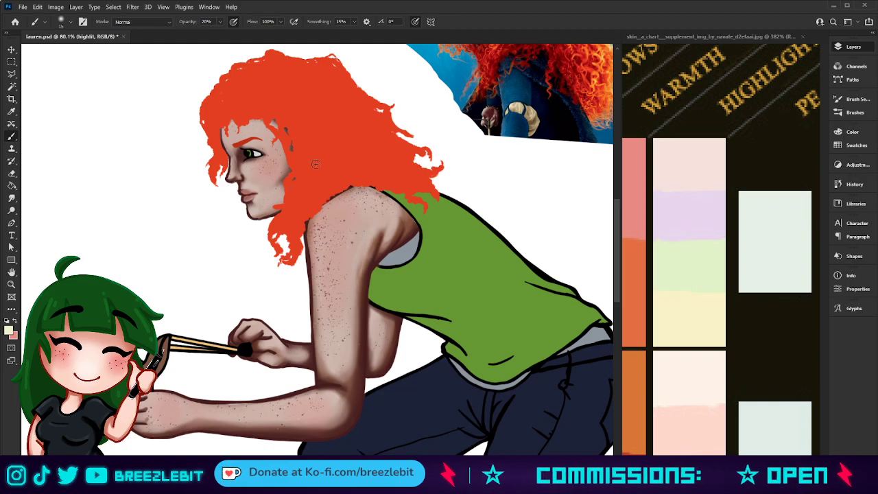
{"action": "key", "text": "]"}
{"action": "key", "text": "]"}
{"action": "key", "text": "]"}
{"action": "key", "text": "]"}
{"action": "key", "text": "]"}
{"action": "key", "text": "]"}
{"action": "key", "text": "]"}
{"action": "key", "text": "]"}
{"action": "key", "text": "]"}
{"action": "key", "text": "]"}
{"action": "key", "text": "]"}
{"action": "key", "text": "]"}
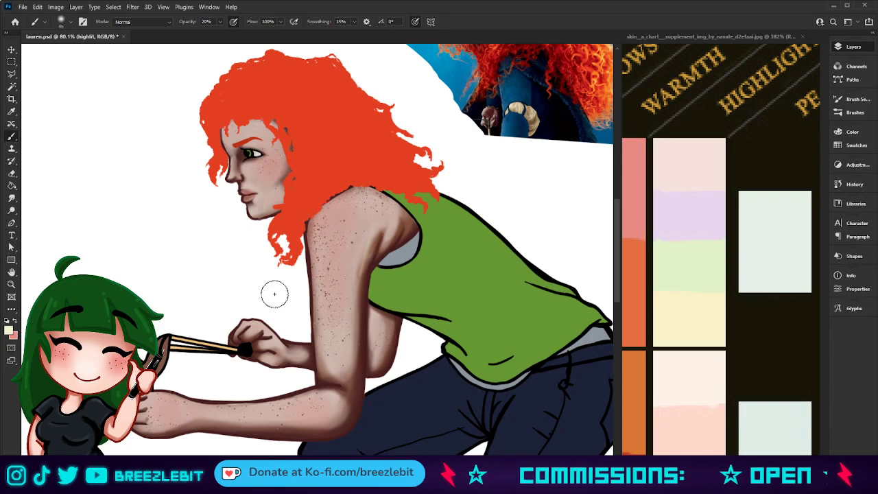
{"action": "mouse_move", "coordinate": [336, 227]}
{"action": "left_mouse_down"}
{"action": "mouse_move", "coordinate": [331, 291]}
{"action": "mouse_move", "coordinate": [324, 220]}
{"action": "left_mouse_up"}
Step: Add pale yellow highlights to the cheek below the eye with a smaller soft brush
{"action": "key", "text": "bracketleft"}
{"action": "key", "text": "bracketleft"}
{"action": "key", "text": "bracketleft"}
{"action": "left_click", "coordinate": [250, 167]}
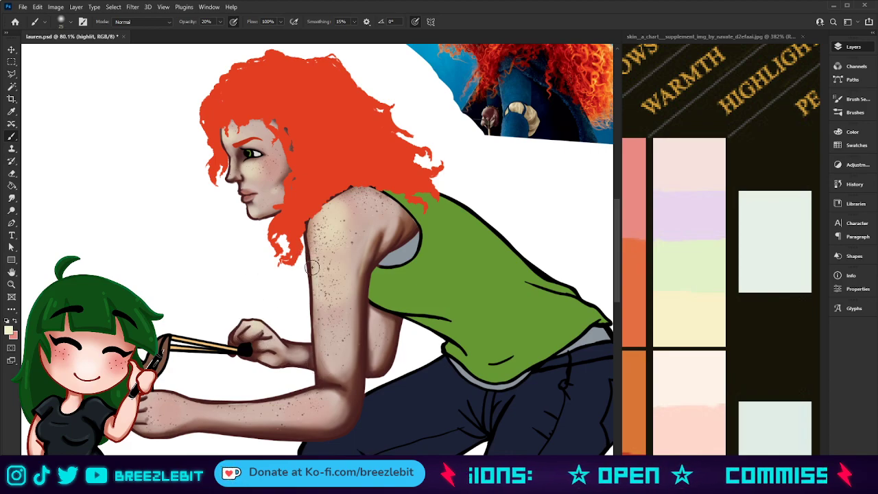
Step: Brush pale yellow highlights along the forearm and enlarge the soft brush to 50 px
{"action": "mouse_move", "coordinate": [314, 397]}
{"action": "left_mouse_down"}
{"action": "mouse_move", "coordinate": [249, 408]}
{"action": "mouse_move", "coordinate": [320, 403]}
{"action": "mouse_move", "coordinate": [274, 409]}
{"action": "left_mouse_up"}
{"action": "key", "text": "]"}
{"action": "key", "text": "]"}
{"action": "key", "text": "]"}
{"action": "key", "text": "]"}
{"action": "key", "text": "]"}
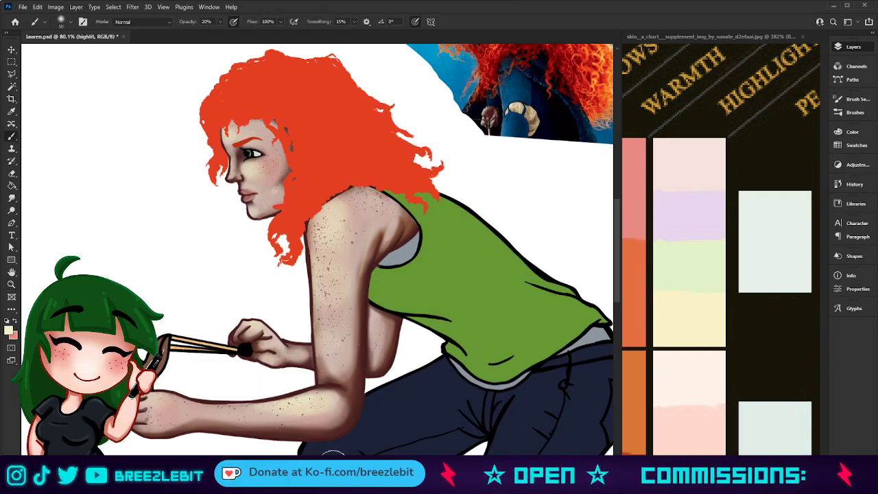
{"action": "key", "text": "z"}
{"action": "left_click_drag", "start_coordinate": [326, 346], "coordinate": [503, 100]}
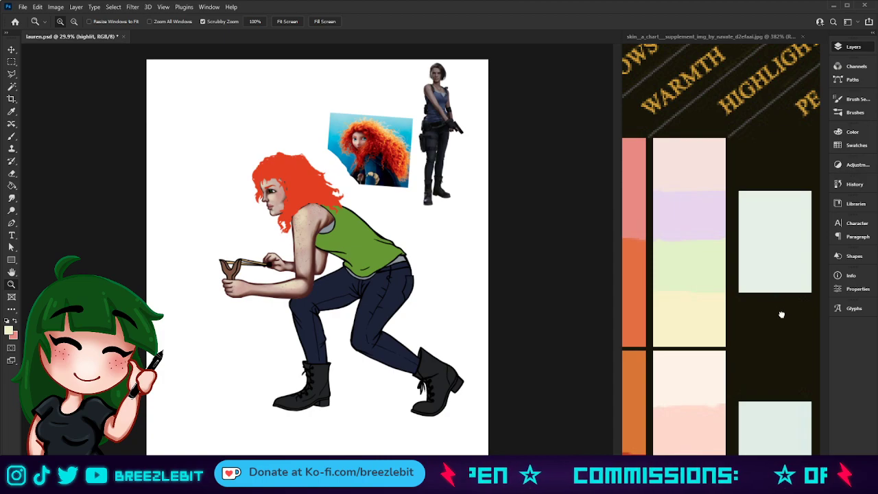
{"action": "left_click_drag", "start_coordinate": [366, 239], "coordinate": [389, 246]}
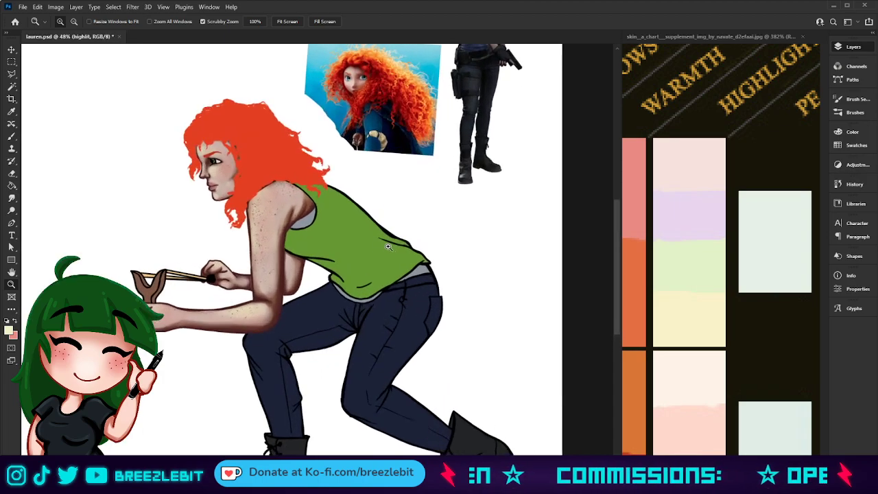
Step: Examine the shaded skin across the whole figure and the dark trousers and boots in the reference photo
{"action": "left_click_drag", "start_coordinate": [246, 186], "coordinate": [260, 186]}
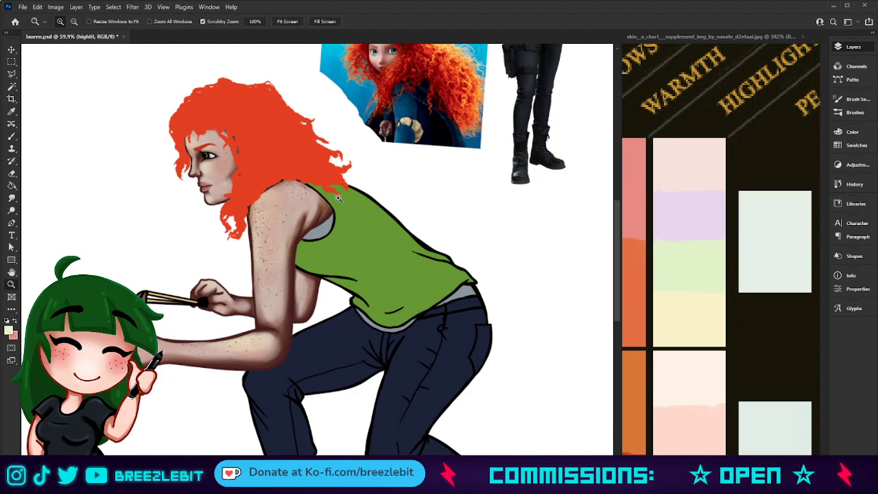
{"action": "left_click_drag", "start_coordinate": [338, 198], "coordinate": [324, 200]}
{"action": "left_click_drag", "start_coordinate": [348, 284], "coordinate": [322, 293]}
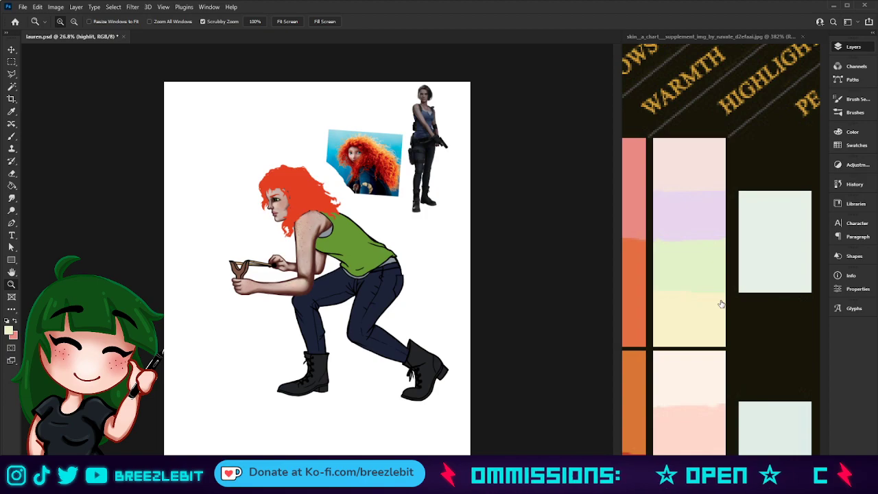
{"action": "left_click_drag", "start_coordinate": [331, 240], "coordinate": [373, 237]}
{"action": "left_click_drag", "start_coordinate": [294, 179], "coordinate": [307, 221]}
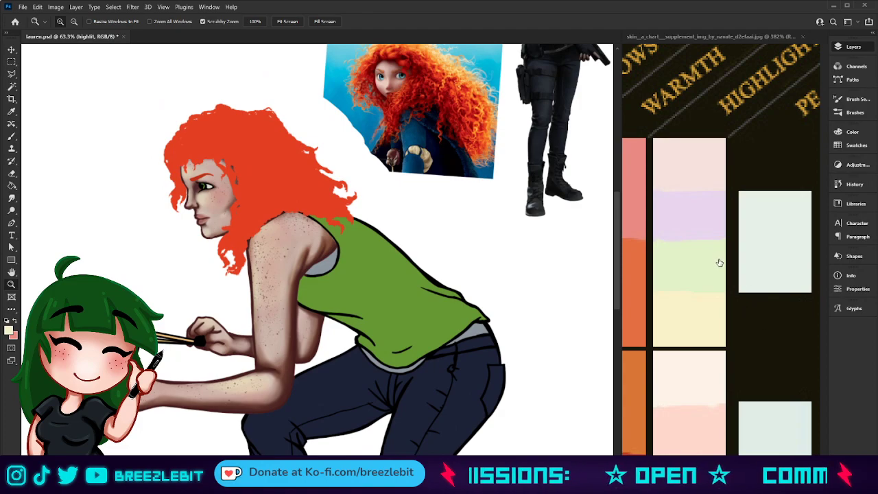
{"action": "left_click_drag", "start_coordinate": [435, 222], "coordinate": [409, 233]}
{"action": "left_click_drag", "start_coordinate": [411, 331], "coordinate": [428, 331]}
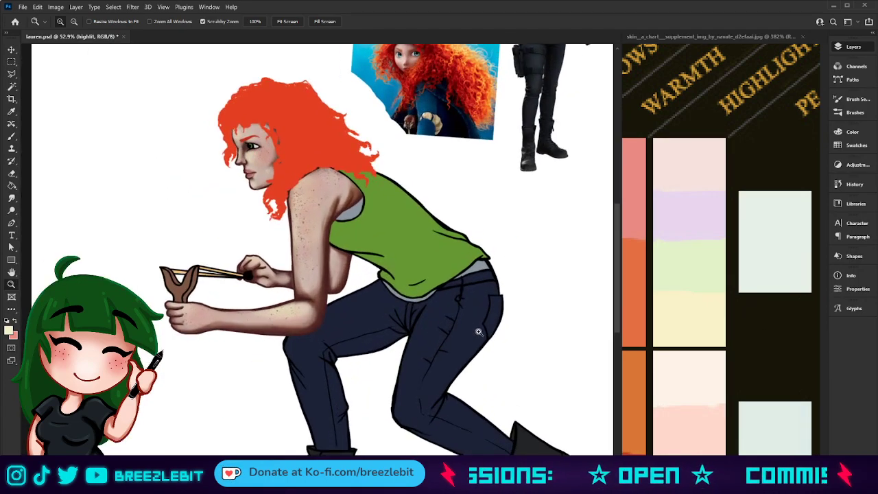
{"action": "left_click_drag", "start_coordinate": [460, 293], "coordinate": [338, 377]}
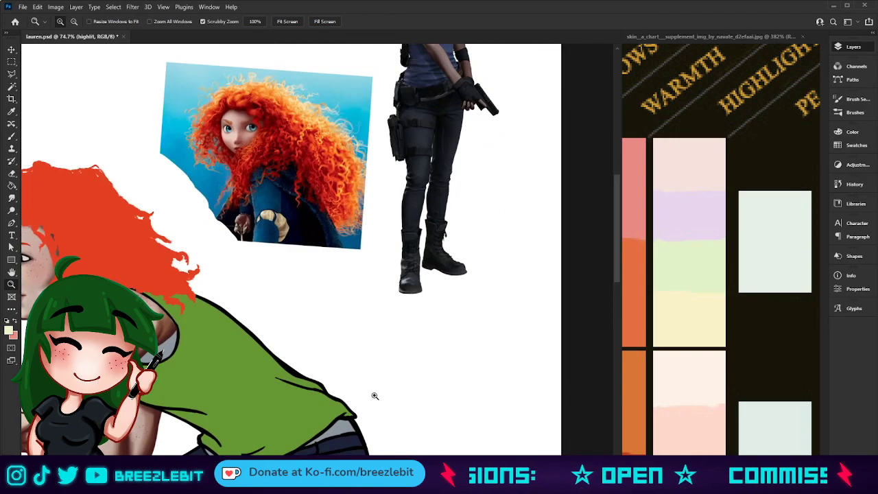
{"action": "left_click_drag", "start_coordinate": [403, 210], "coordinate": [439, 221]}
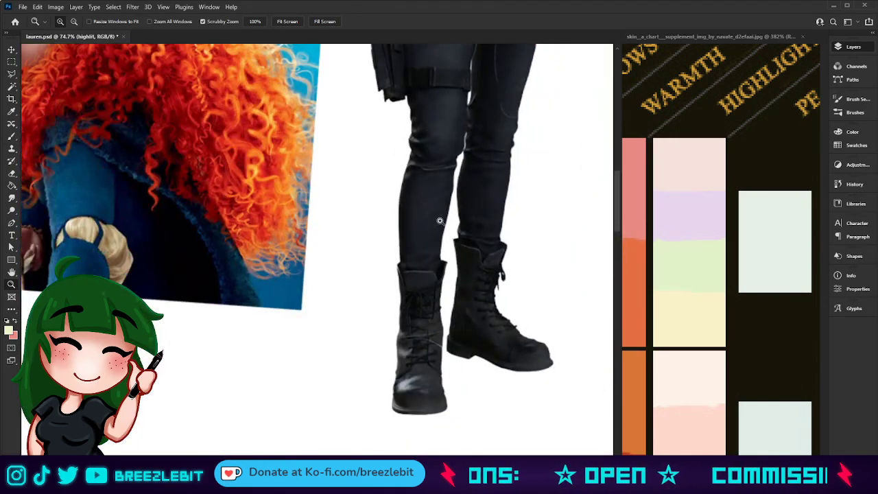
{"action": "left_click_drag", "start_coordinate": [447, 269], "coordinate": [430, 207]}
Step: Swatch the jeans' navy and the tank top's green beside the figure, and pick a muted dark green blend on the jeans layer
{"action": "key", "text": "i"}
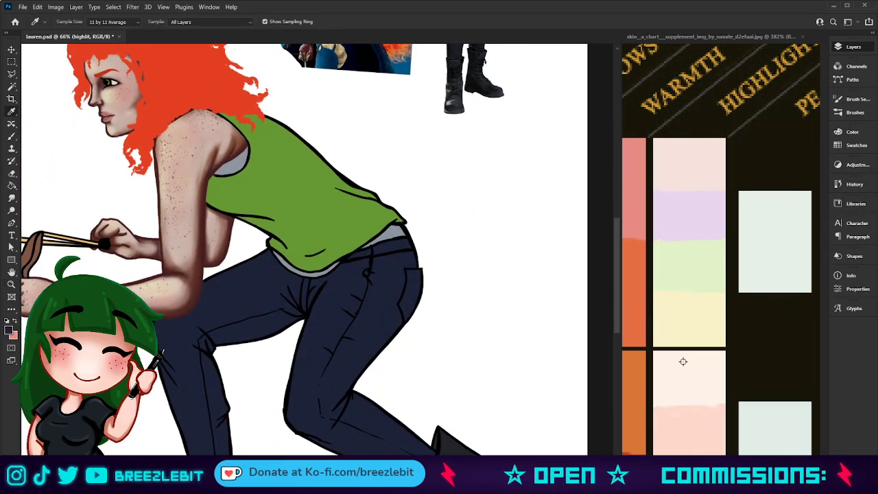
{"action": "left_click", "coordinate": [759, 219]}
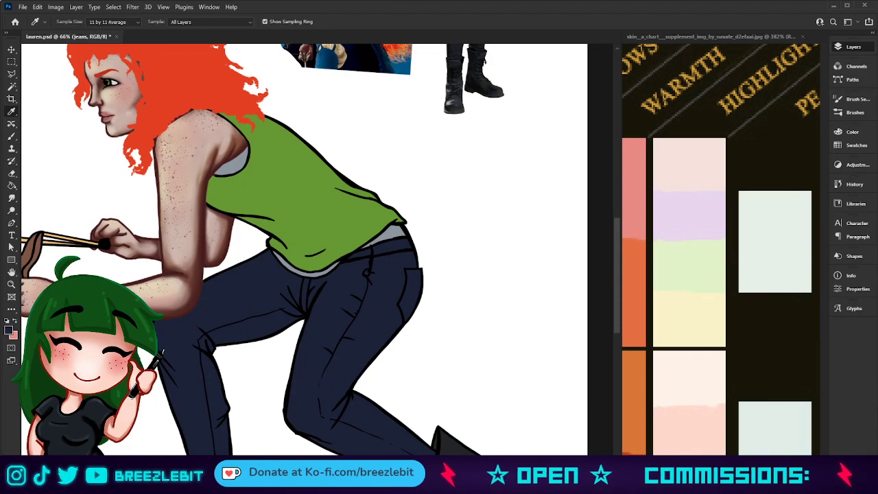
{"action": "key", "text": "b"}
{"action": "mouse_move", "coordinate": [534, 262]}
{"action": "left_mouse_down"}
{"action": "mouse_move", "coordinate": [514, 268]}
{"action": "mouse_move", "coordinate": [513, 255]}
{"action": "left_mouse_up"}
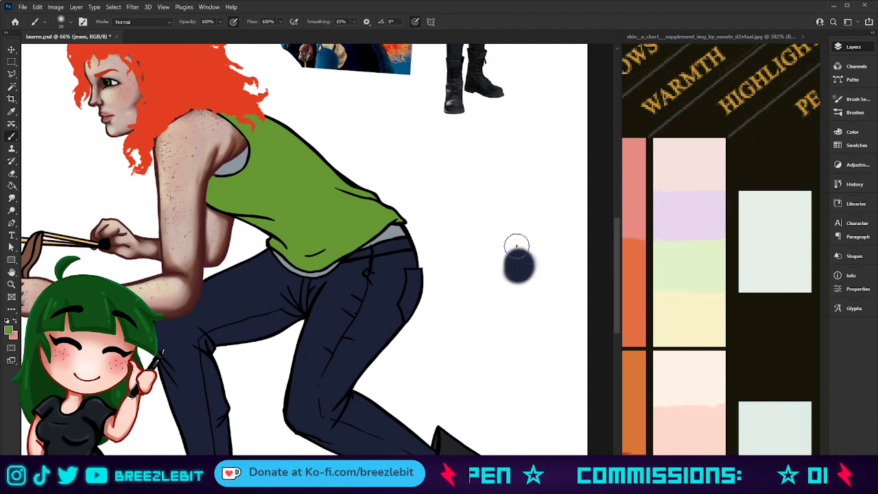
{"action": "left_click_drag", "start_coordinate": [518, 258], "coordinate": [511, 247]}
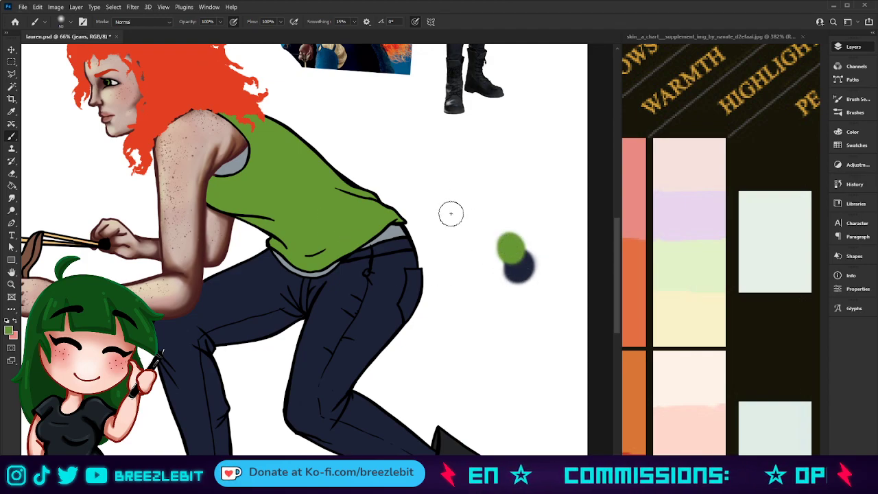
{"action": "left_click", "coordinate": [513, 264], "text": "alt"}
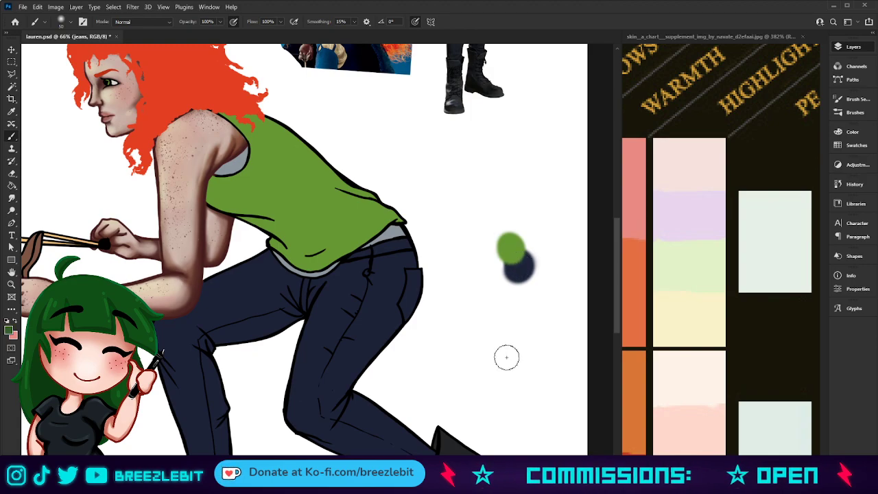
{"action": "mouse_move", "coordinate": [527, 257]}
{"action": "left_mouse_down"}
{"action": "mouse_move", "coordinate": [519, 273]}
{"action": "mouse_move", "coordinate": [491, 234]}
{"action": "left_mouse_up"}
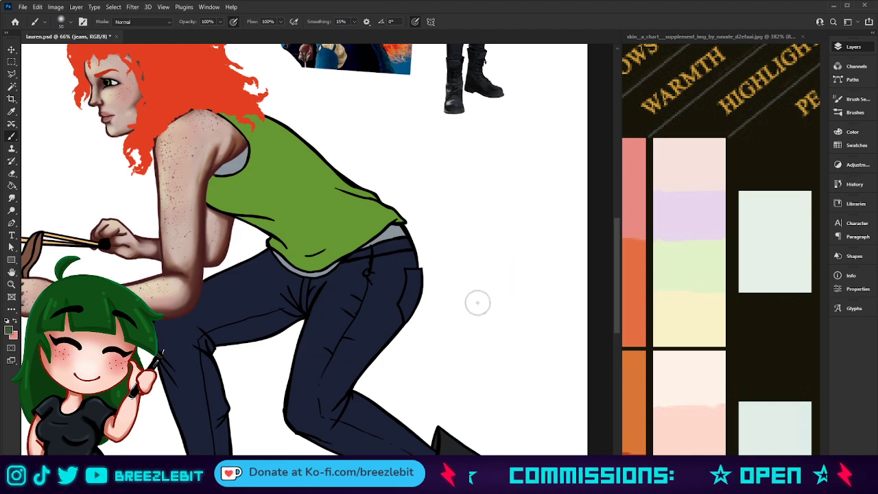
Step: On a new layer clipped to the jeans, paint soft dark green patches on both thighs, both knees and the front shin
{"action": "left_click", "coordinate": [798, 425]}
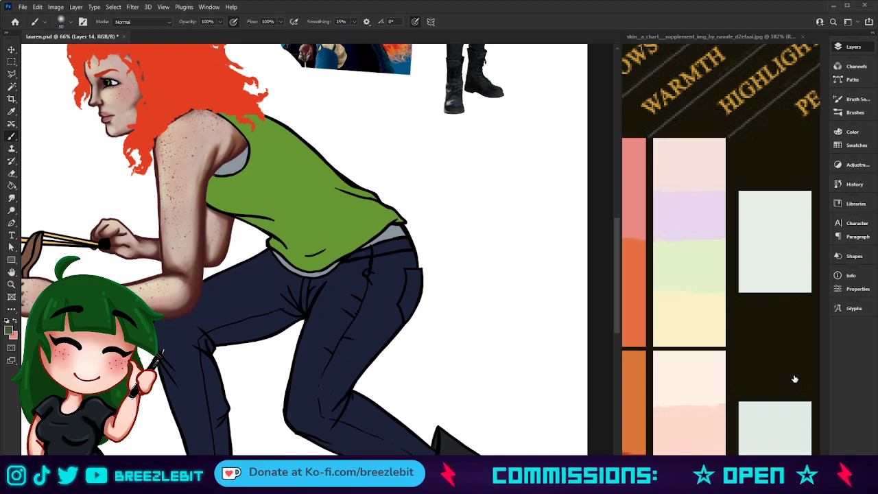
{"action": "key", "text": "ctrl+0"}
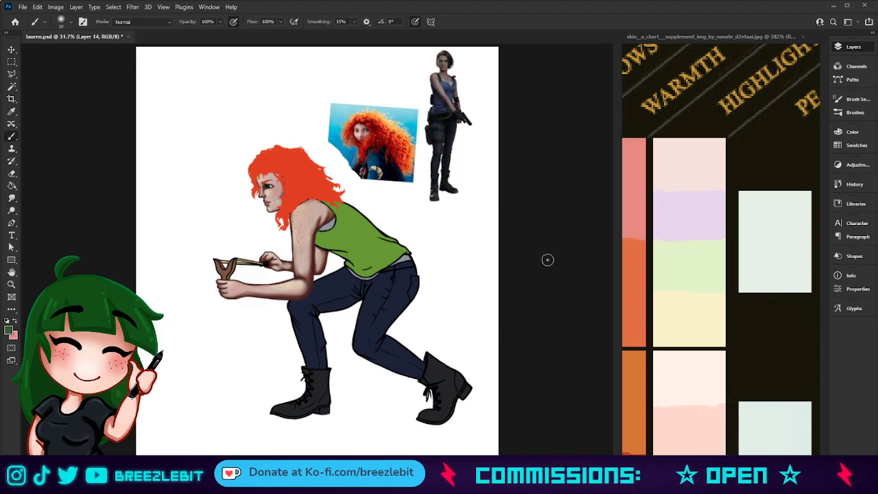
{"action": "key", "text": "z"}
{"action": "left_click_drag", "start_coordinate": [381, 333], "coordinate": [430, 340]}
{"action": "key", "text": "b"}
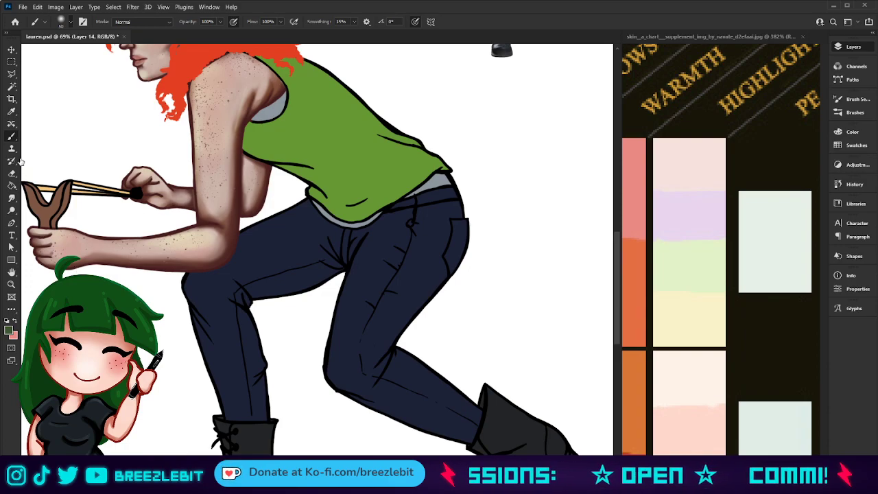
{"action": "key", "text": "r"}
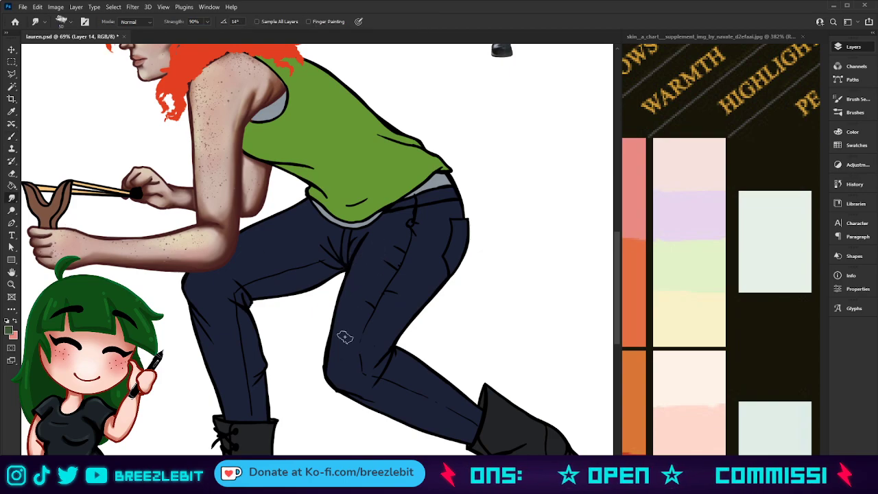
{"action": "key", "text": "b"}
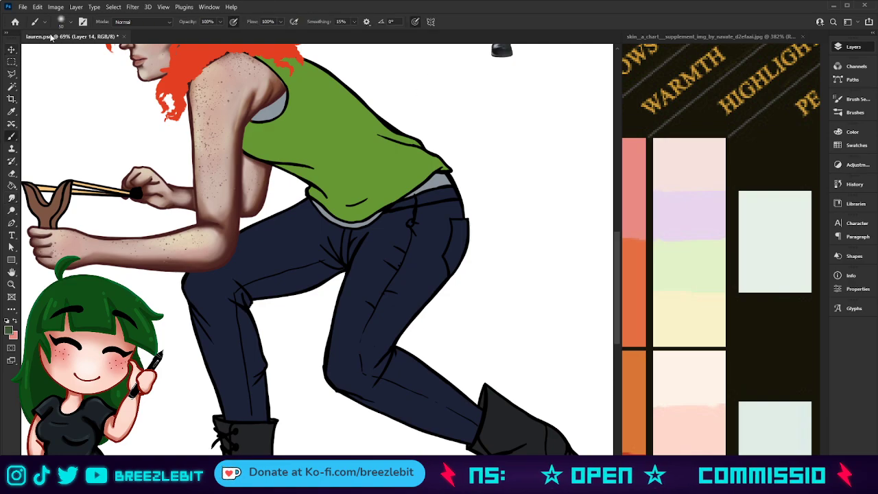
{"action": "left_click_drag", "start_coordinate": [378, 257], "coordinate": [351, 333]}
{"action": "mouse_move", "coordinate": [264, 245]}
{"action": "left_mouse_down"}
{"action": "mouse_move", "coordinate": [274, 237]}
{"action": "mouse_move", "coordinate": [247, 249]}
{"action": "mouse_move", "coordinate": [253, 252]}
{"action": "left_mouse_up"}
{"action": "mouse_move", "coordinate": [330, 370]}
{"action": "left_mouse_down"}
{"action": "mouse_move", "coordinate": [354, 378]}
{"action": "mouse_move", "coordinate": [404, 429]}
{"action": "left_mouse_up"}
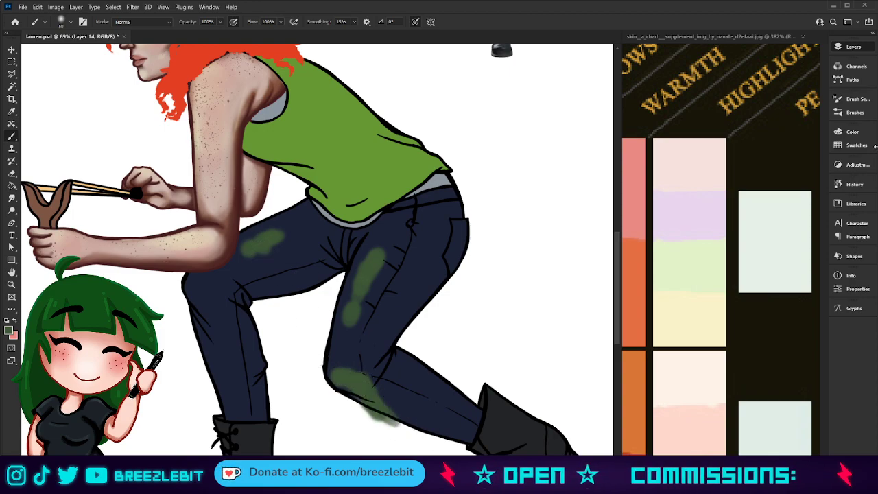
{"action": "left_click", "coordinate": [775, 210], "text": "alt"}
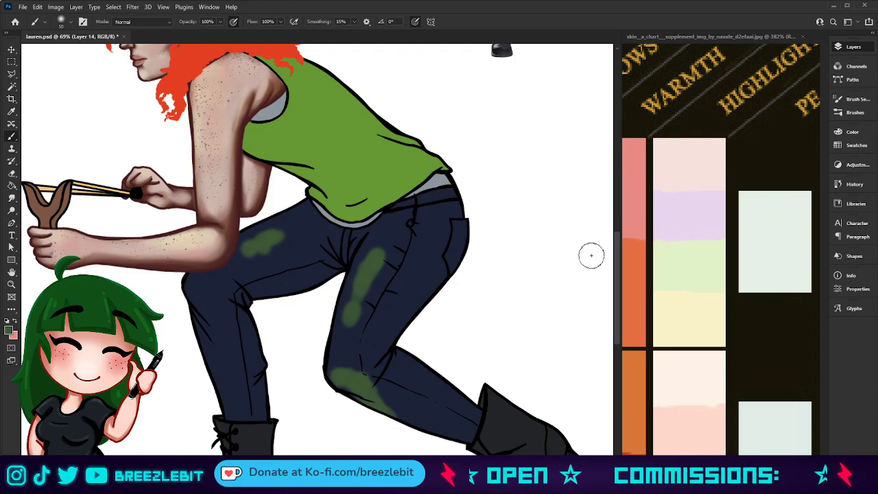
{"action": "mouse_move", "coordinate": [190, 290]}
{"action": "left_mouse_down"}
{"action": "mouse_move", "coordinate": [192, 268]}
{"action": "mouse_move", "coordinate": [205, 368]}
{"action": "left_mouse_up"}
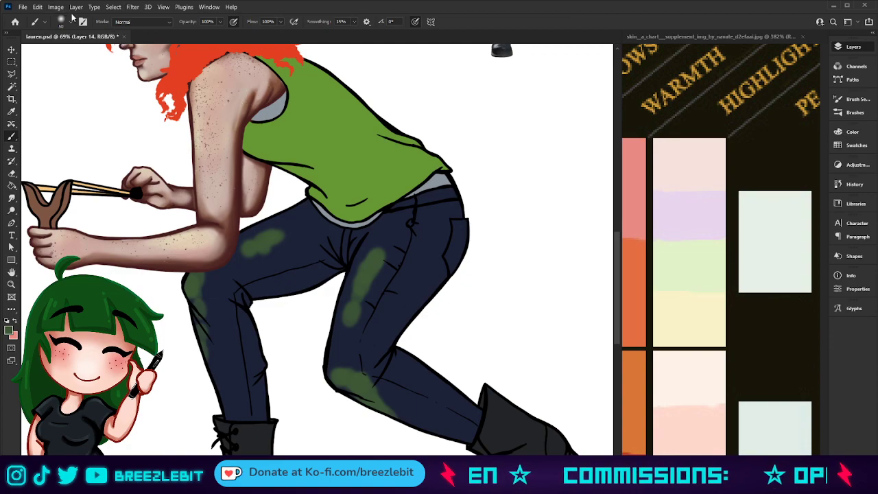
Step: Blend the dark green patches into the jeans with the Smudge tool at 30% strength
{"action": "left_click", "coordinate": [11, 198]}
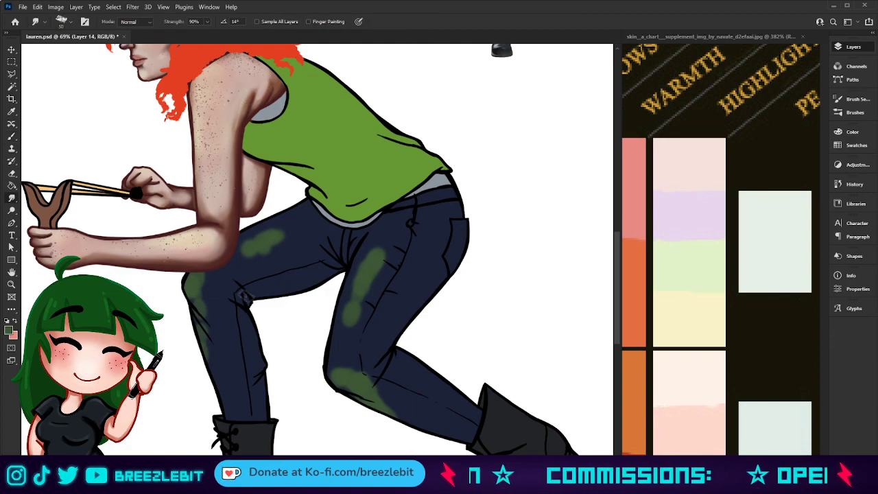
{"action": "left_click_drag", "start_coordinate": [351, 325], "coordinate": [344, 342]}
{"action": "key", "text": "3"}
{"action": "mouse_move", "coordinate": [379, 260]}
{"action": "left_mouse_down"}
{"action": "mouse_move", "coordinate": [332, 362]}
{"action": "mouse_move", "coordinate": [392, 418]}
{"action": "mouse_move", "coordinate": [426, 435]}
{"action": "mouse_move", "coordinate": [372, 369]}
{"action": "mouse_move", "coordinate": [331, 374]}
{"action": "mouse_move", "coordinate": [352, 378]}
{"action": "mouse_move", "coordinate": [402, 249]}
{"action": "mouse_move", "coordinate": [380, 226]}
{"action": "mouse_move", "coordinate": [398, 246]}
{"action": "mouse_move", "coordinate": [379, 301]}
{"action": "mouse_move", "coordinate": [376, 247]}
{"action": "mouse_move", "coordinate": [360, 251]}
{"action": "mouse_move", "coordinate": [330, 341]}
{"action": "mouse_move", "coordinate": [306, 313]}
{"action": "mouse_move", "coordinate": [314, 334]}
{"action": "mouse_move", "coordinate": [287, 250]}
{"action": "mouse_move", "coordinate": [275, 245]}
{"action": "mouse_move", "coordinate": [265, 258]}
{"action": "mouse_move", "coordinate": [246, 248]}
{"action": "mouse_move", "coordinate": [269, 222]}
{"action": "mouse_move", "coordinate": [293, 217]}
{"action": "mouse_move", "coordinate": [314, 247]}
{"action": "mouse_move", "coordinate": [228, 239]}
{"action": "mouse_move", "coordinate": [231, 273]}
{"action": "mouse_move", "coordinate": [229, 260]}
{"action": "mouse_move", "coordinate": [205, 278]}
{"action": "mouse_move", "coordinate": [234, 425]}
{"action": "left_mouse_up"}
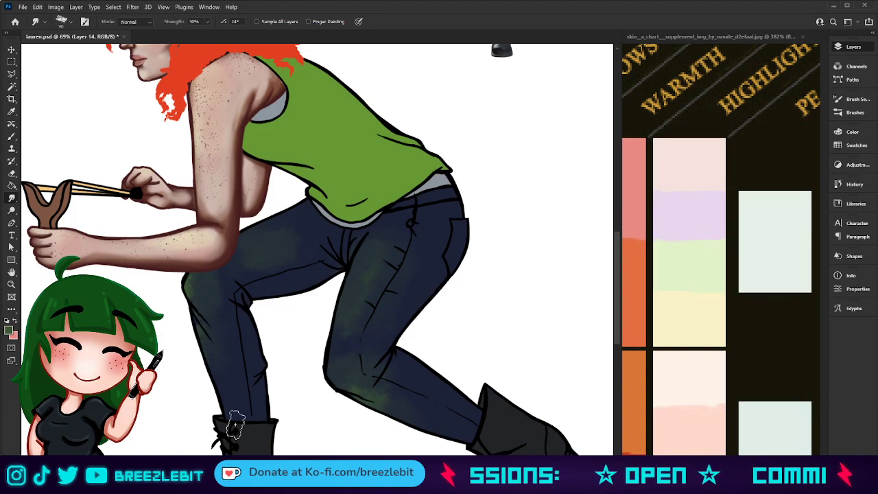
Step: Add another new layer for the jeans' shading and pick a deep navy based on the jeans' colour
{"action": "key", "text": "z"}
{"action": "left_click_drag", "start_coordinate": [402, 291], "coordinate": [309, 302]}
{"action": "left_click_drag", "start_coordinate": [400, 337], "coordinate": [364, 372]}
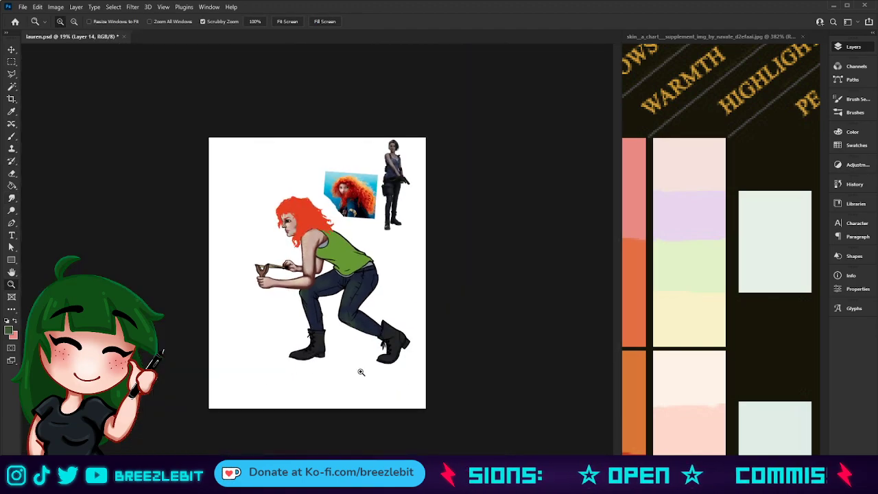
{"action": "left_click_drag", "start_coordinate": [337, 343], "coordinate": [374, 348]}
{"action": "scroll", "coordinate": [375, 348], "scroll_direction": "up", "scroll_amount": 4}
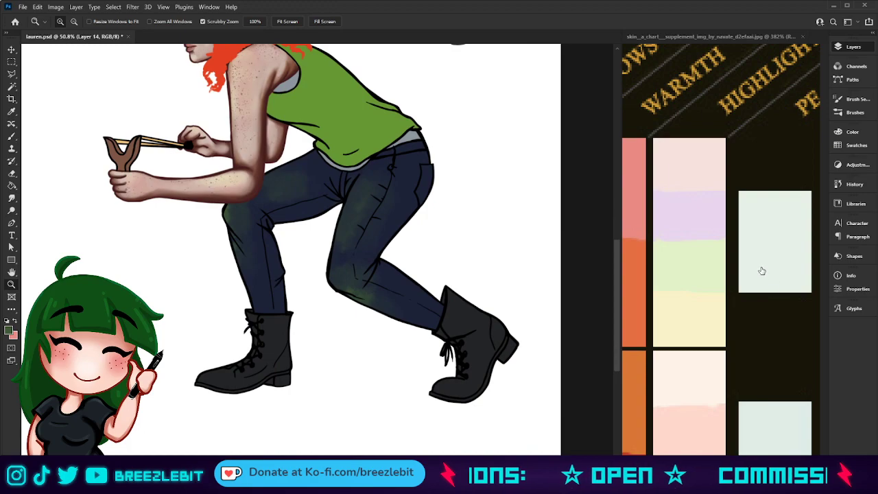
{"action": "key", "text": "ctrl+shift+alt+n"}
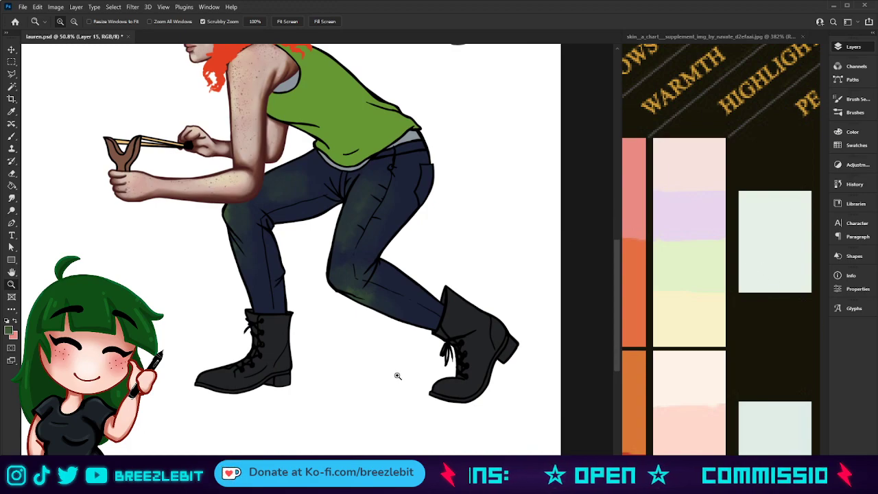
{"action": "key", "text": "u"}
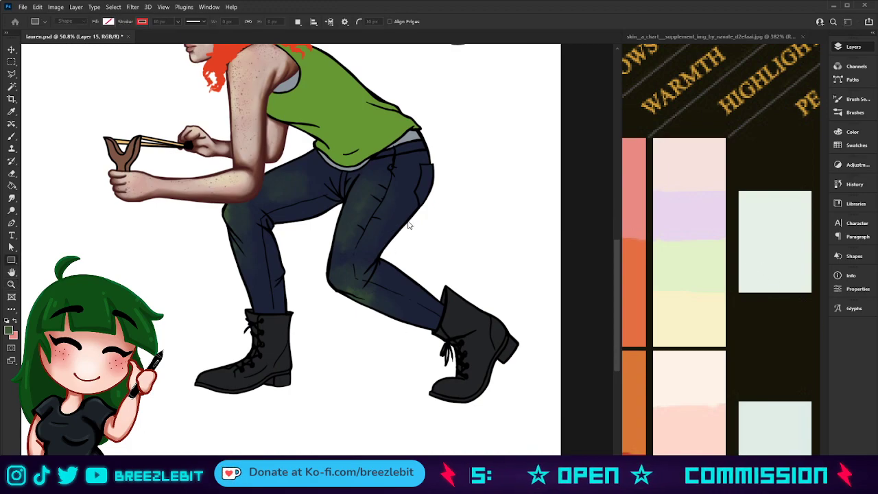
{"action": "left_click", "coordinate": [406, 173]}
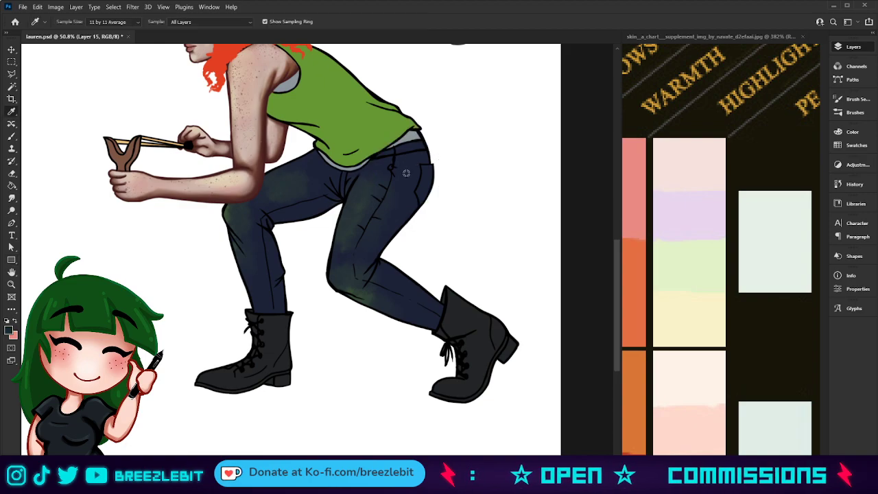
{"action": "left_click_drag", "start_coordinate": [393, 163], "coordinate": [395, 162]}
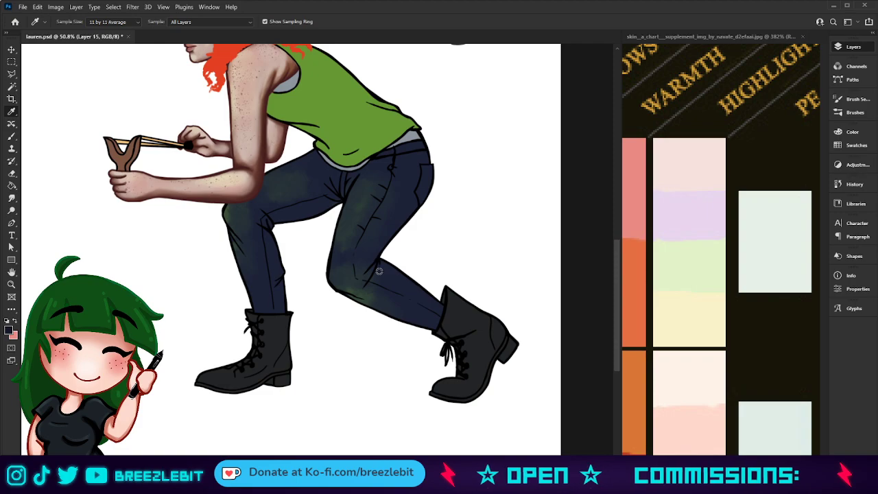
{"action": "key", "text": "b"}
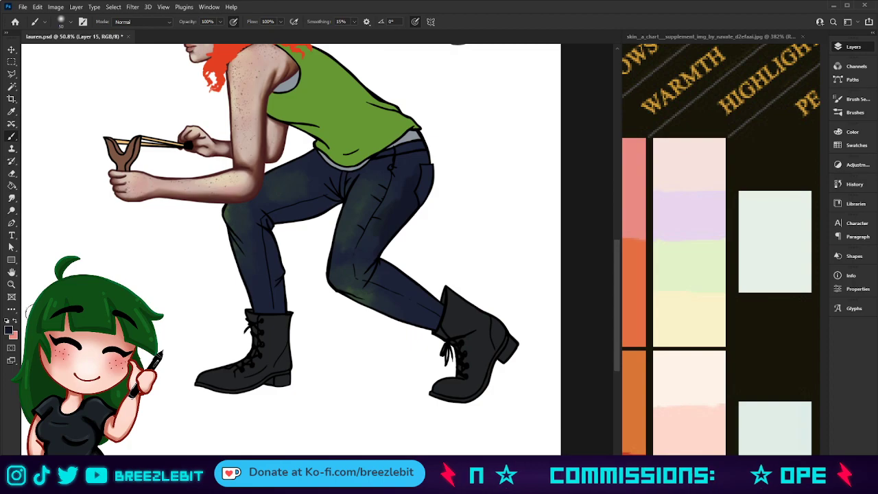
{"action": "key", "text": "i"}
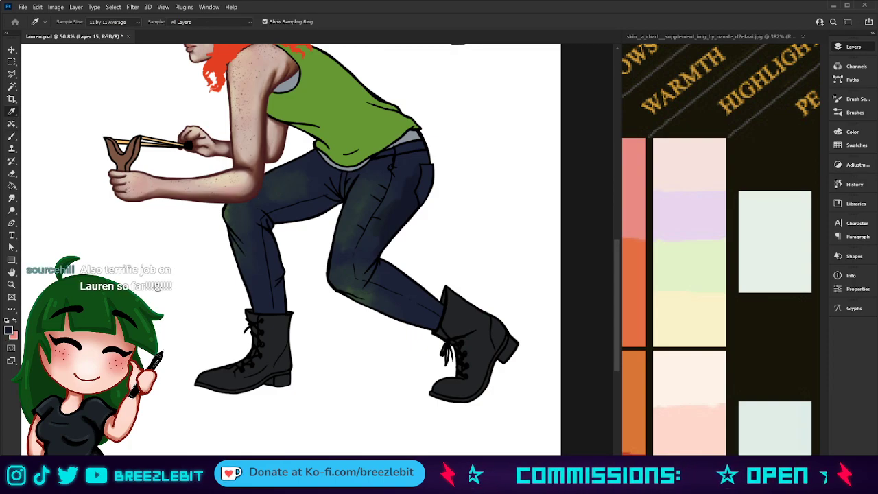
{"action": "key", "text": "b"}
Step: Paint deep navy shadows along the inner thighs, shins, calf, hip and back of the jeans at 100% opacity
{"action": "mouse_move", "coordinate": [328, 200]}
{"action": "left_mouse_down"}
{"action": "mouse_move", "coordinate": [404, 222]}
{"action": "mouse_move", "coordinate": [414, 180]}
{"action": "mouse_move", "coordinate": [386, 241]}
{"action": "mouse_move", "coordinate": [375, 248]}
{"action": "mouse_move", "coordinate": [378, 231]}
{"action": "mouse_move", "coordinate": [358, 273]}
{"action": "mouse_move", "coordinate": [378, 272]}
{"action": "mouse_move", "coordinate": [368, 260]}
{"action": "mouse_move", "coordinate": [400, 273]}
{"action": "mouse_move", "coordinate": [441, 307]}
{"action": "mouse_move", "coordinate": [440, 321]}
{"action": "mouse_move", "coordinate": [433, 327]}
{"action": "mouse_move", "coordinate": [384, 318]}
{"action": "left_mouse_up"}
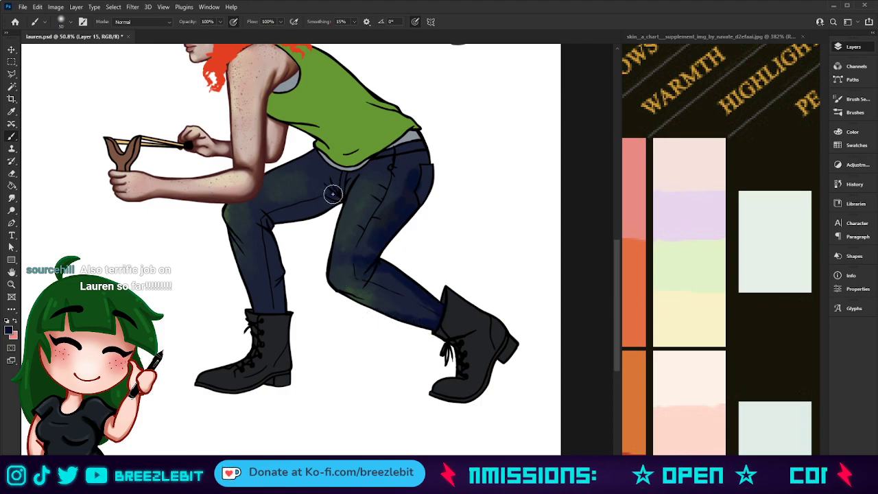
{"action": "mouse_move", "coordinate": [327, 201]}
{"action": "left_mouse_down"}
{"action": "mouse_move", "coordinate": [282, 223]}
{"action": "mouse_move", "coordinate": [266, 217]}
{"action": "mouse_move", "coordinate": [286, 268]}
{"action": "mouse_move", "coordinate": [280, 299]}
{"action": "mouse_move", "coordinate": [270, 310]}
{"action": "mouse_move", "coordinate": [247, 306]}
{"action": "left_mouse_up"}
{"action": "mouse_move", "coordinate": [313, 156]}
{"action": "left_mouse_down"}
{"action": "mouse_move", "coordinate": [315, 167]}
{"action": "mouse_move", "coordinate": [324, 164]}
{"action": "left_mouse_up"}
{"action": "mouse_move", "coordinate": [402, 156]}
{"action": "left_mouse_down"}
{"action": "mouse_move", "coordinate": [384, 153]}
{"action": "mouse_move", "coordinate": [427, 162]}
{"action": "mouse_move", "coordinate": [410, 191]}
{"action": "mouse_move", "coordinate": [364, 176]}
{"action": "mouse_move", "coordinate": [343, 185]}
{"action": "mouse_move", "coordinate": [324, 249]}
{"action": "left_mouse_up"}
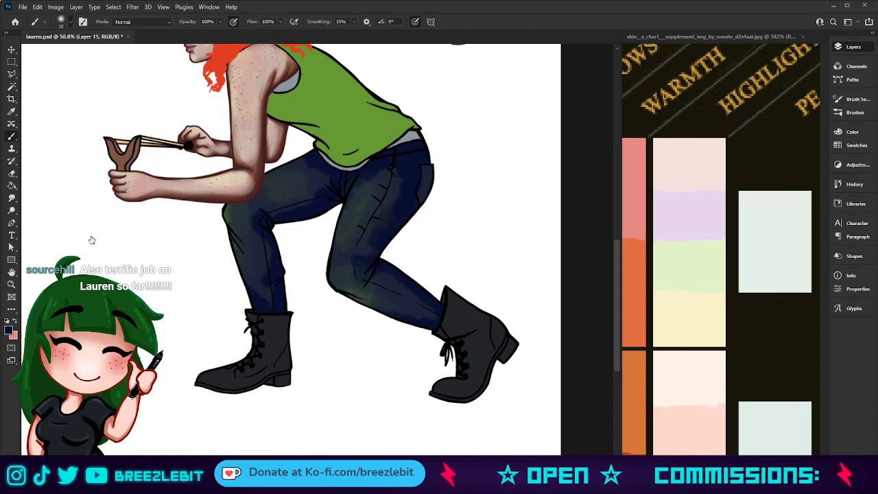
Step: Smudge the deep navy shadows into the jeans with a 100 px textured brush at 90% strength
{"action": "key", "text": "r"}
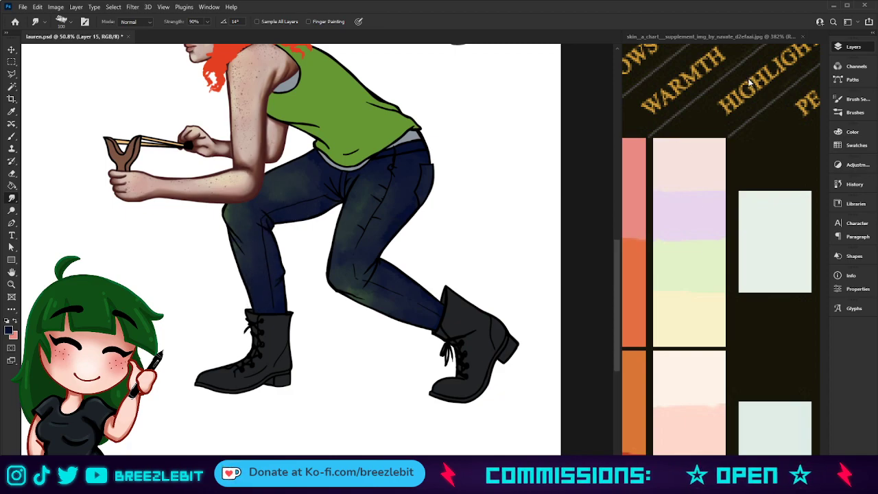
{"action": "key", "text": "ctrl+z"}
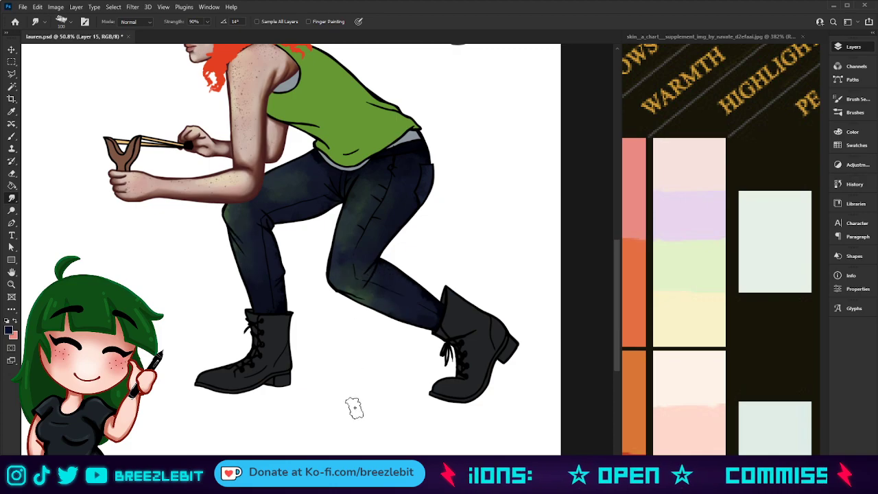
{"action": "key", "text": "z"}
{"action": "left_click_drag", "start_coordinate": [354, 212], "coordinate": [325, 210]}
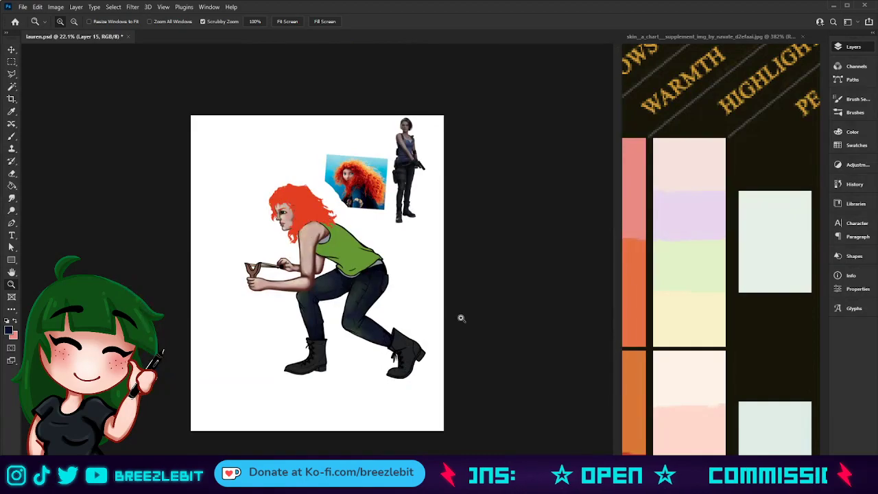
Step: Smudge the navy shadows on the thigh and hip of the jeans with a 50 px textured brush at 90% strength
{"action": "scroll", "coordinate": [426, 332], "scroll_direction": "up", "scroll_amount": 1}
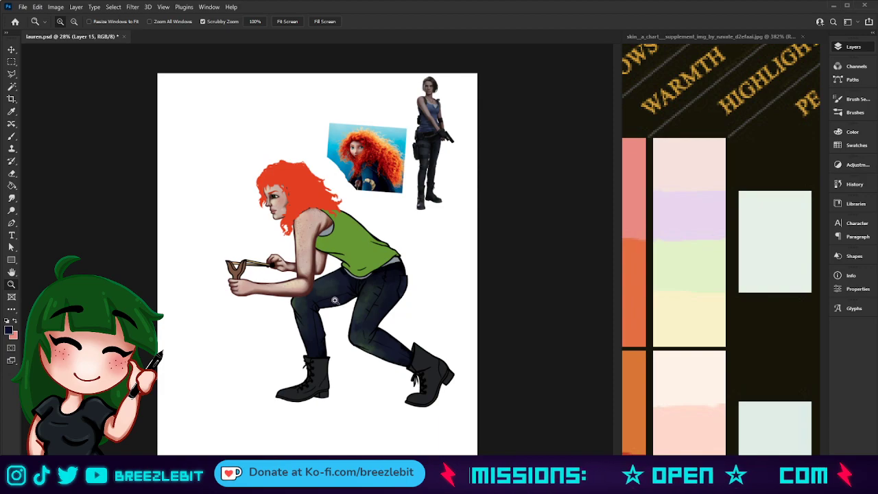
{"action": "left_click_drag", "start_coordinate": [336, 301], "coordinate": [370, 306]}
{"action": "key", "text": "b"}
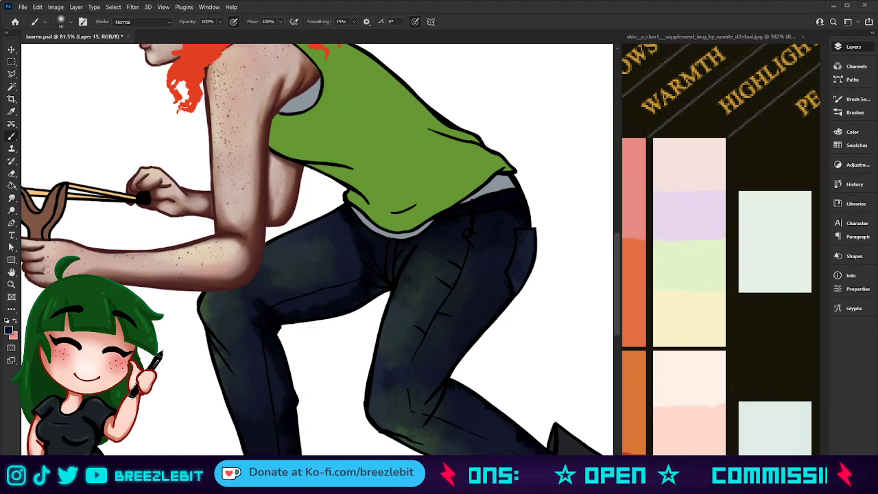
{"action": "key", "text": "r"}
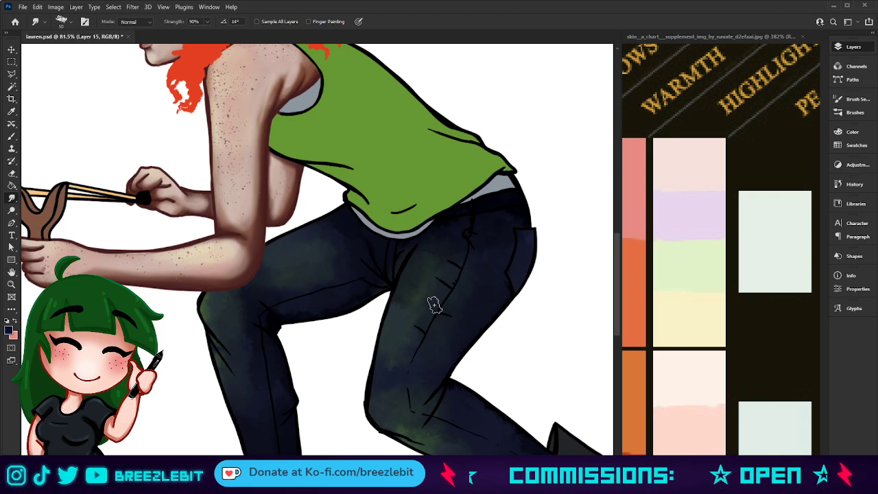
Step: Compare the jeans with and without the green tones, and add a new layer above for the highlights
{"action": "key", "text": "z"}
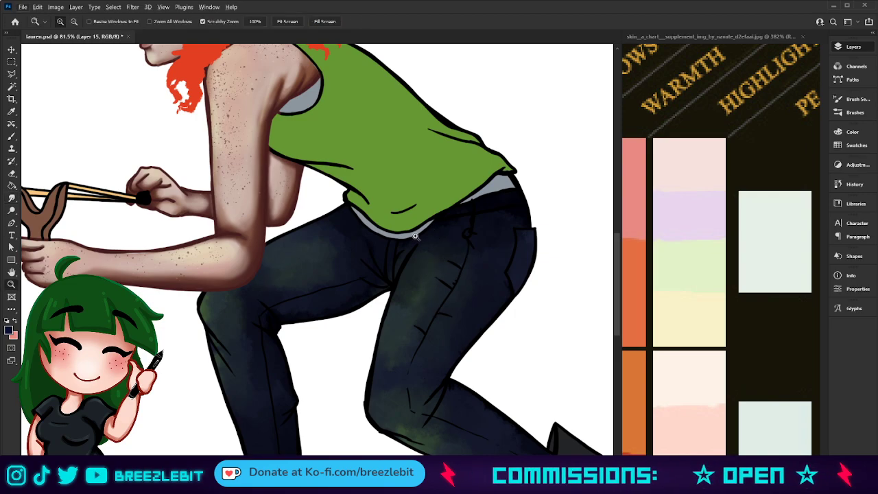
{"action": "key", "text": "ctrl+0"}
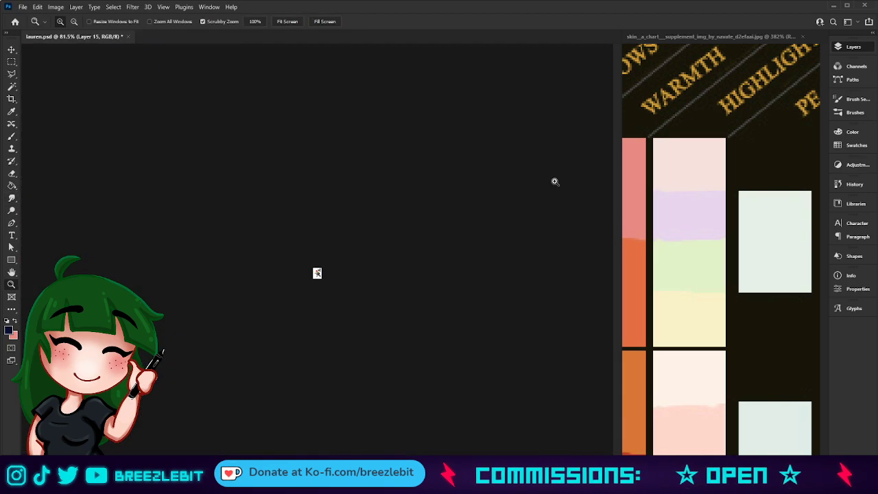
{"action": "left_click_drag", "start_coordinate": [665, 160], "coordinate": [691, 127]}
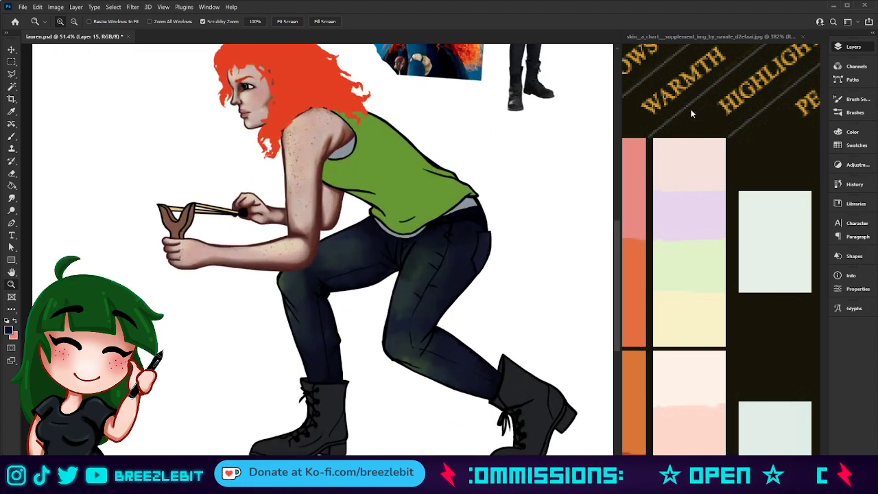
{"action": "left_click_drag", "start_coordinate": [452, 262], "coordinate": [475, 258]}
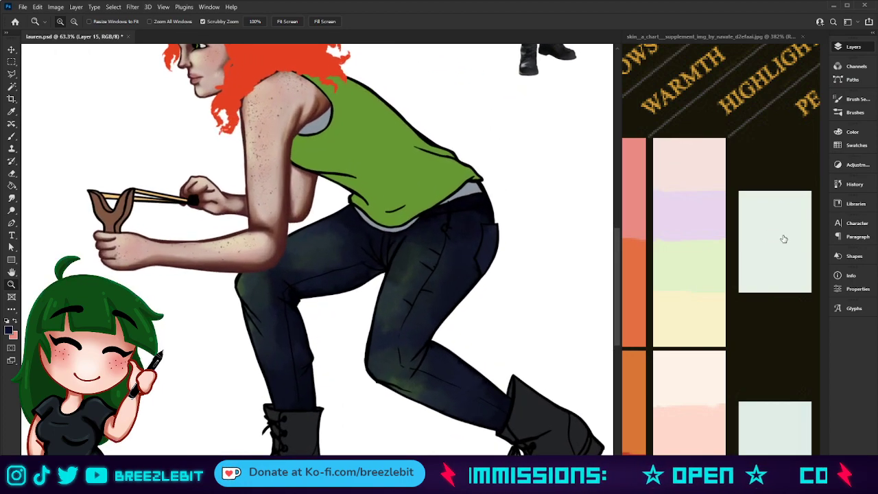
{"action": "key", "text": "ctrl+z"}
{"action": "key", "text": "ctrl+shift+z"}
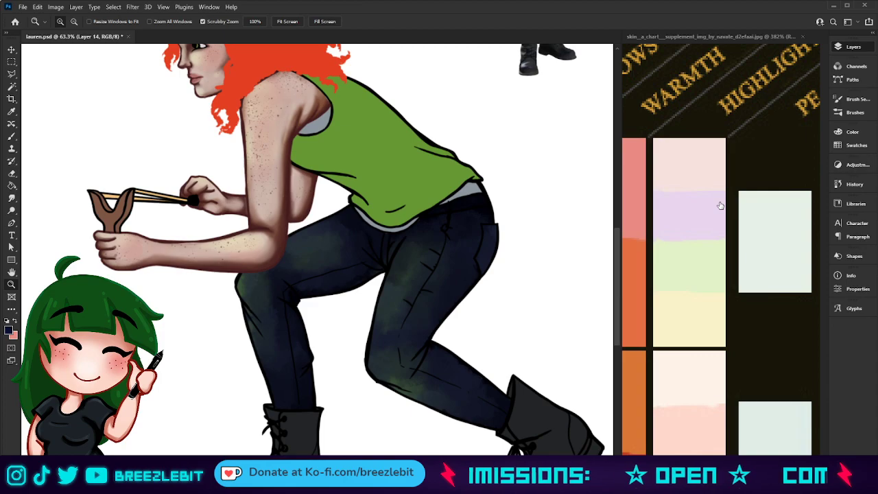
{"action": "key", "text": "ctrl+z"}
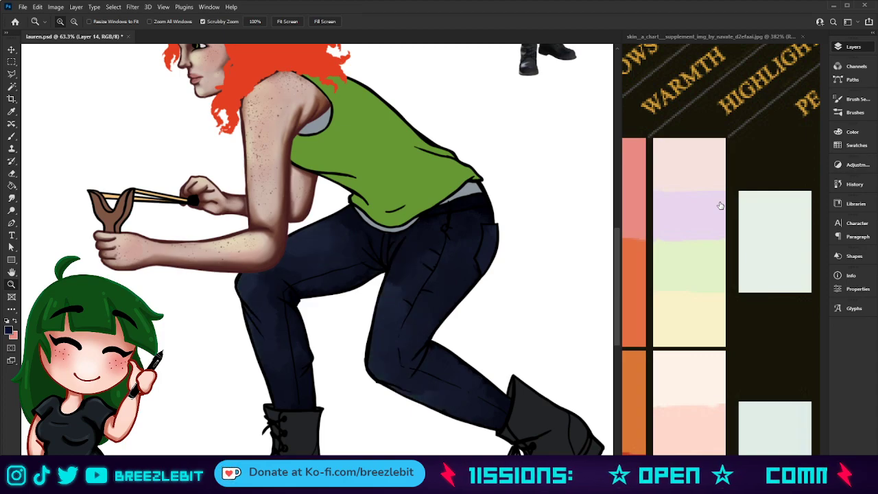
{"action": "key", "text": "ctrl+shift+z"}
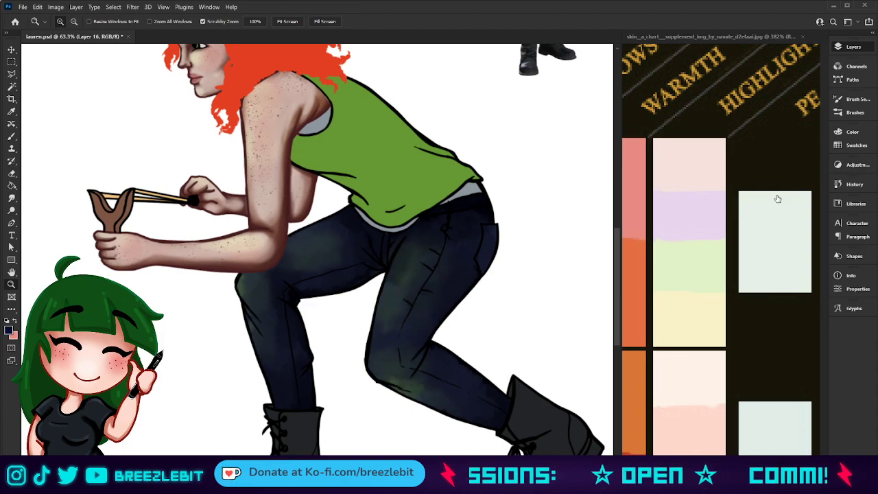
Step: Pick a greyish navy and paint thin highlights beside the thigh seam and folds of the jeans with a 10 px brush
{"action": "key", "text": "i"}
{"action": "key", "text": "b"}
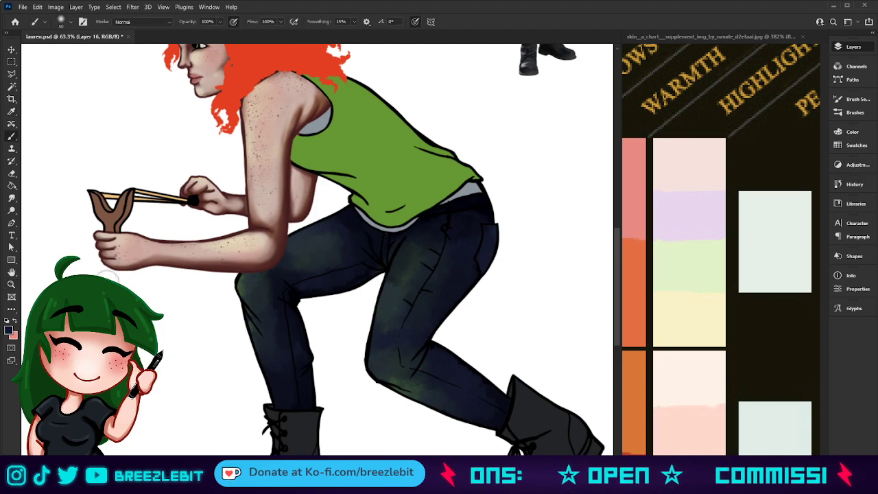
{"action": "key", "text": "i"}
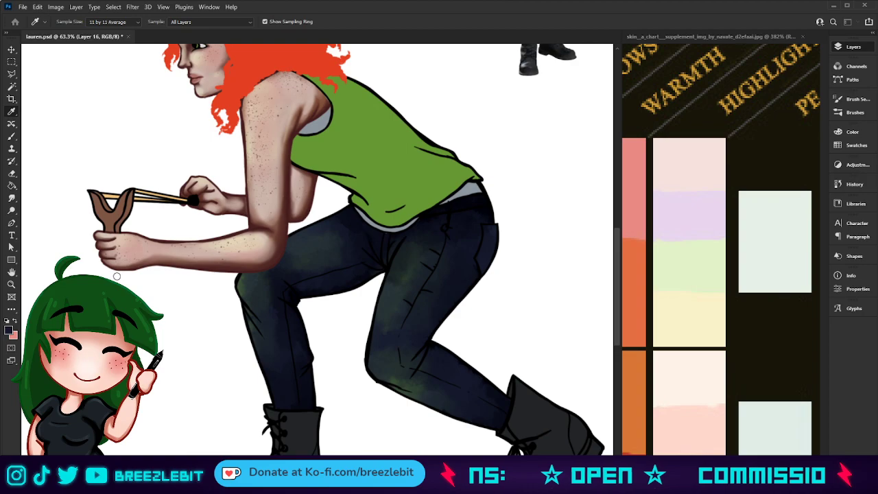
{"action": "key", "text": "b"}
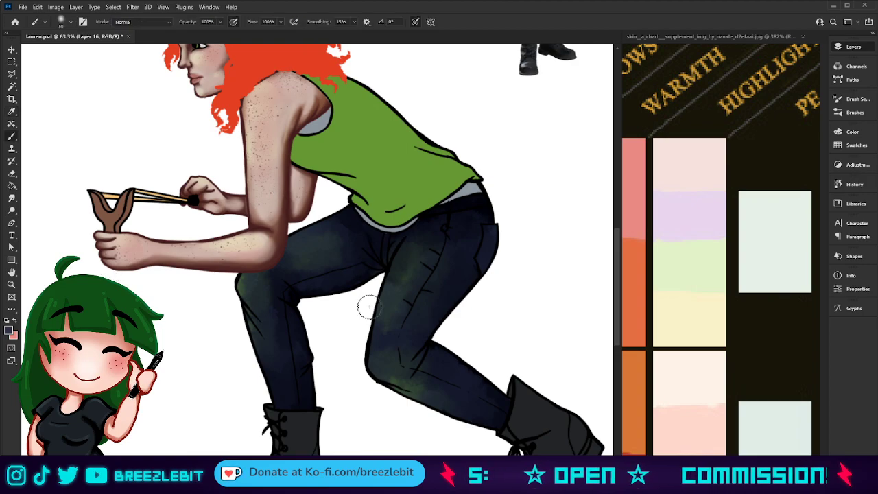
{"action": "key", "text": "bracketleft"}
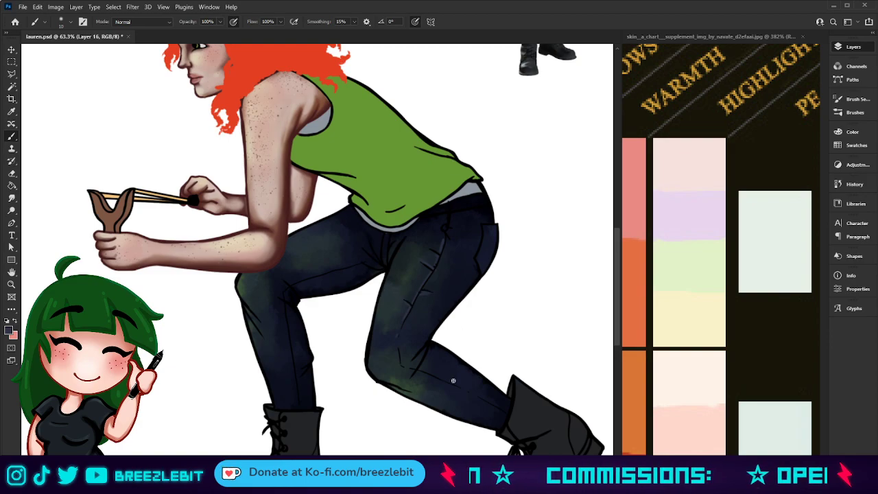
Step: Undo the last few highlight strokes and paint greyish navy highlights around the back pocket and hip of the jeans
{"action": "key", "text": "ctrl+z"}
{"action": "key", "text": "ctrl+z"}
{"action": "key", "text": "ctrl+z"}
{"action": "key", "text": "ctrl+z"}
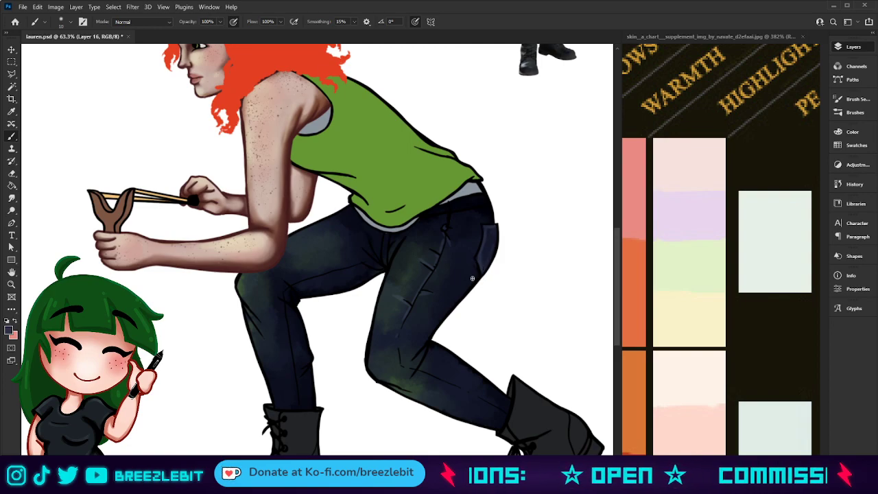
{"action": "key", "text": "bracketright"}
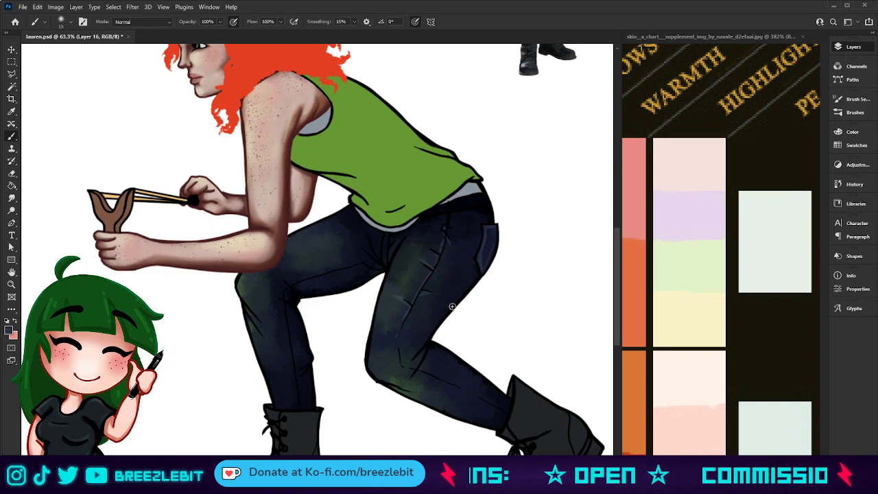
Step: Extend the thin highlight along the side seam of the near leg from the thigh down to the knee with a smaller brush
{"action": "key", "text": "bracketleft"}
{"action": "key", "text": "bracketleft"}
{"action": "key", "text": "bracketleft"}
{"action": "mouse_move", "coordinate": [405, 316]}
{"action": "left_mouse_down"}
{"action": "mouse_move", "coordinate": [397, 339]}
{"action": "mouse_move", "coordinate": [406, 370]}
{"action": "left_mouse_up"}
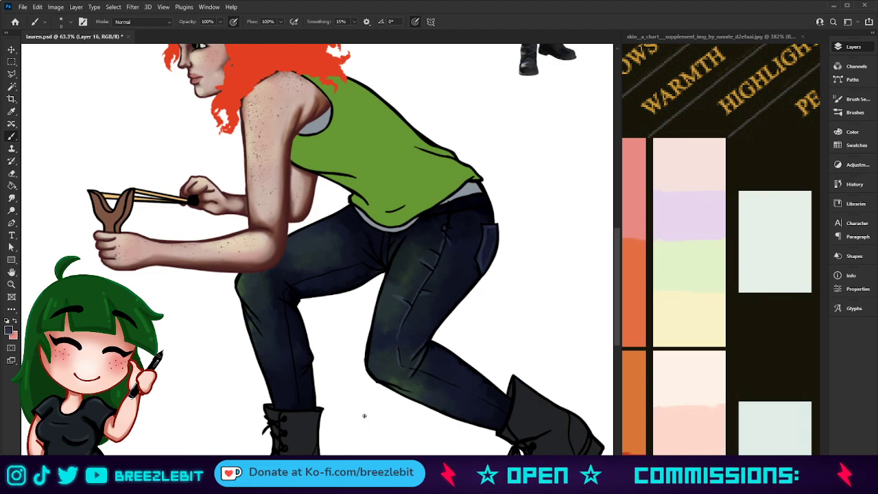
Step: Brush a broad, soft highlight along the front edge of the near thigh and knee with a 30 px brush
{"action": "key", "text": "bracketright"}
{"action": "key", "text": "bracketright"}
{"action": "key", "text": "bracketright"}
{"action": "key", "text": "bracketright"}
{"action": "key", "text": "bracketright"}
{"action": "key", "text": "bracketright"}
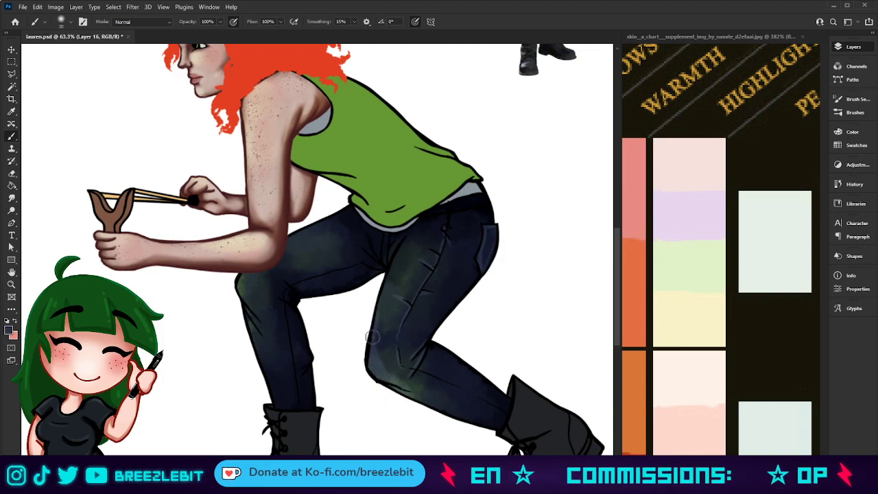
{"action": "left_click_drag", "start_coordinate": [375, 323], "coordinate": [381, 285]}
Step: Paint fine fold highlights on the far leg and along the calf seam of the near leg with a small brush
{"action": "key", "text": "bracketleft"}
{"action": "key", "text": "bracketleft"}
{"action": "key", "text": "bracketleft"}
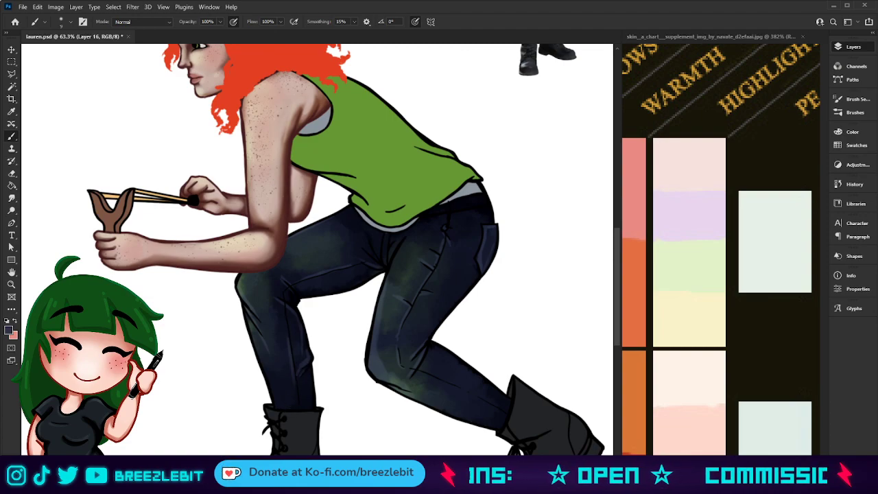
{"action": "left_click_drag", "start_coordinate": [466, 395], "coordinate": [432, 378]}
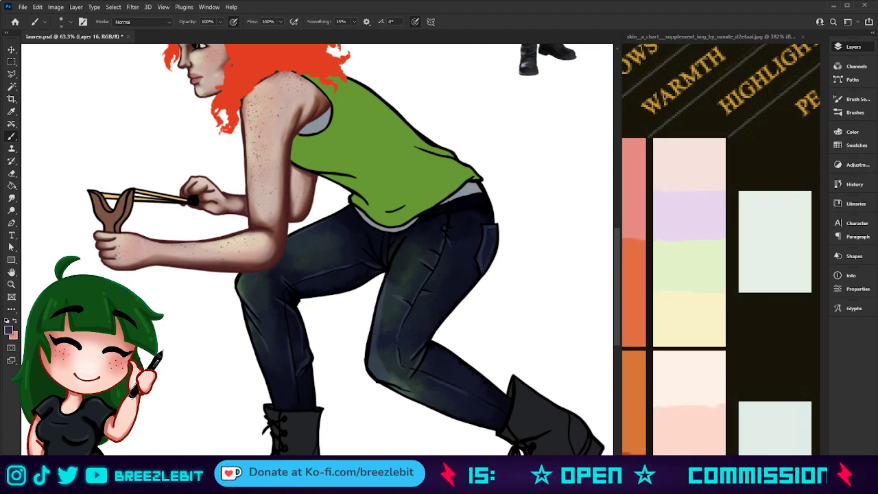
{"action": "key", "text": "z"}
{"action": "mouse_move", "coordinate": [375, 391]}
{"action": "left_mouse_down"}
{"action": "mouse_move", "coordinate": [362, 397]}
{"action": "mouse_move", "coordinate": [349, 364]}
{"action": "mouse_move", "coordinate": [342, 378]}
{"action": "mouse_move", "coordinate": [365, 378]}
{"action": "mouse_move", "coordinate": [352, 352]}
{"action": "mouse_move", "coordinate": [362, 348]}
{"action": "mouse_move", "coordinate": [370, 347]}
{"action": "mouse_move", "coordinate": [368, 371]}
{"action": "left_mouse_up"}
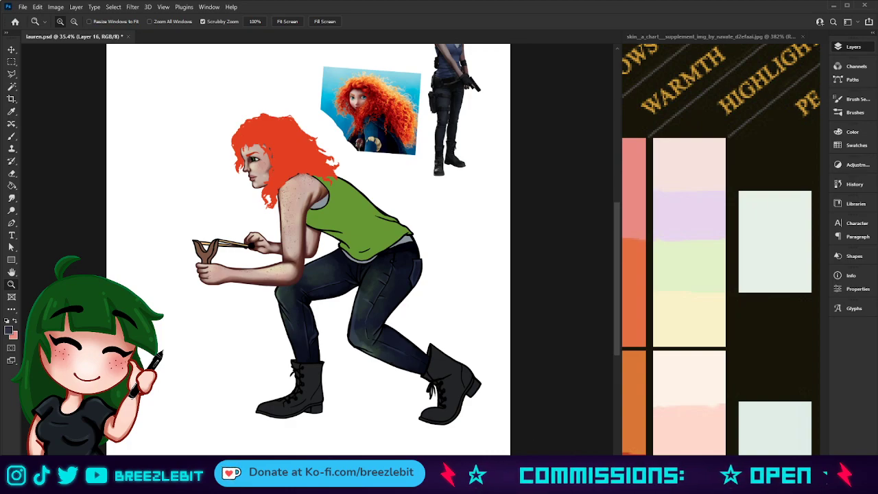
Step: Add a new layer for shading the green tank top
{"action": "left_click_drag", "start_coordinate": [320, 207], "coordinate": [365, 205]}
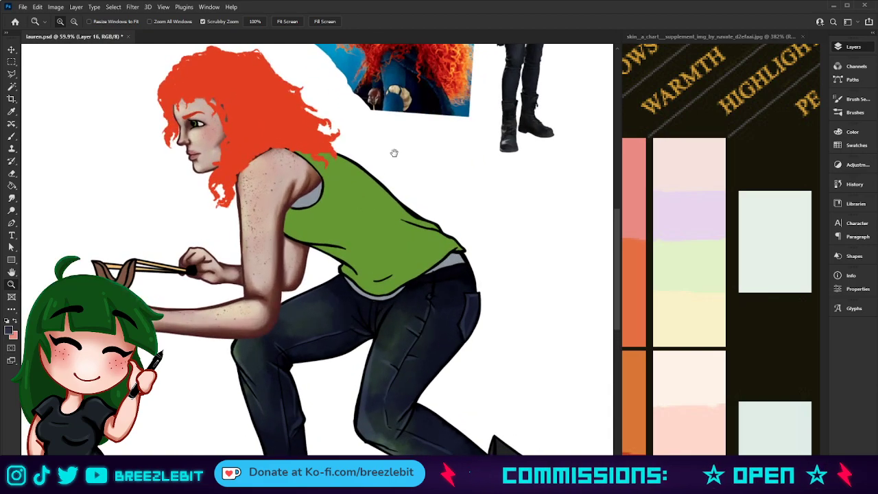
{"action": "left_click_drag", "start_coordinate": [394, 153], "coordinate": [375, 230]}
{"action": "scroll", "coordinate": [371, 240], "scroll_direction": "up", "scroll_amount": 2}
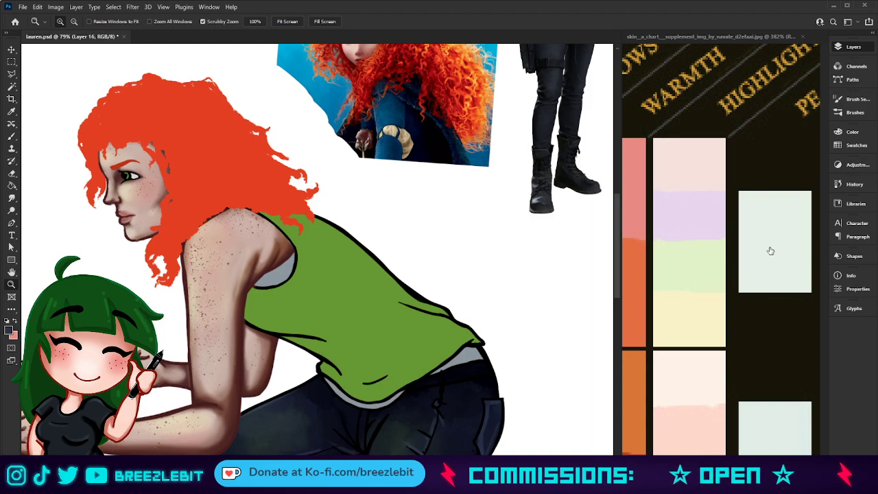
{"action": "key", "text": "alt+["}
{"action": "key", "text": "ctrl+shift+alt+n"}
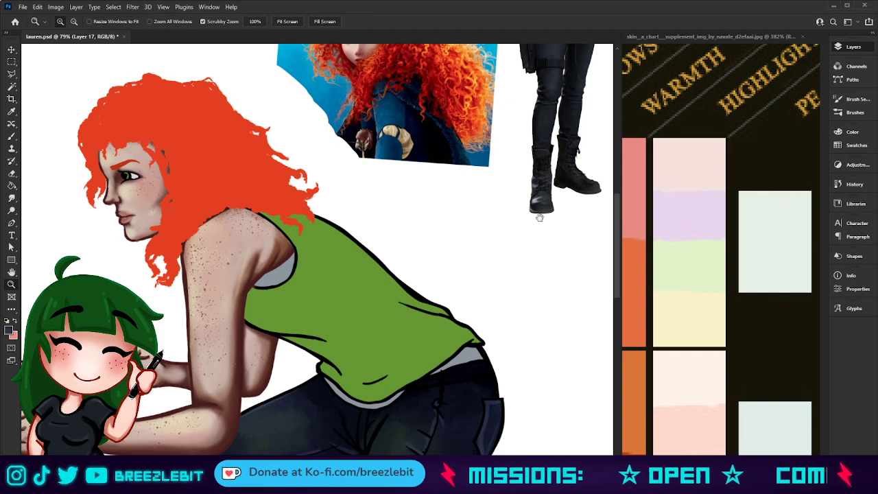
Step: Save lauren.psd and restart the program with only that file open
{"action": "left_click_drag", "start_coordinate": [541, 209], "coordinate": [541, 296]}
{"action": "left_click_drag", "start_coordinate": [594, 102], "coordinate": [511, 299]}
{"action": "mouse_move", "coordinate": [505, 230]}
{"action": "left_mouse_down"}
{"action": "mouse_move", "coordinate": [558, 225]}
{"action": "mouse_move", "coordinate": [478, 234]}
{"action": "left_mouse_up"}
{"action": "mouse_move", "coordinate": [470, 365]}
{"action": "left_mouse_down"}
{"action": "mouse_move", "coordinate": [500, 251]}
{"action": "mouse_move", "coordinate": [464, 337]}
{"action": "mouse_move", "coordinate": [470, 304]}
{"action": "left_mouse_up"}
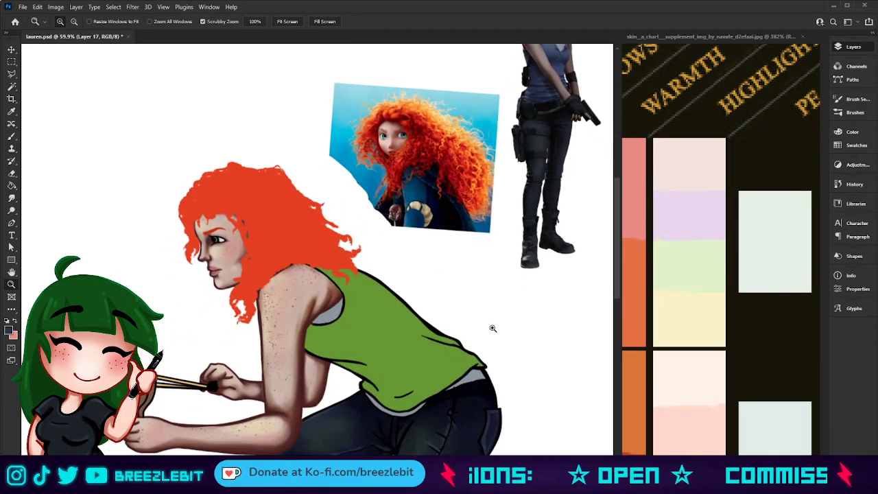
{"action": "scroll", "coordinate": [456, 348], "scroll_direction": "down", "scroll_amount": 2}
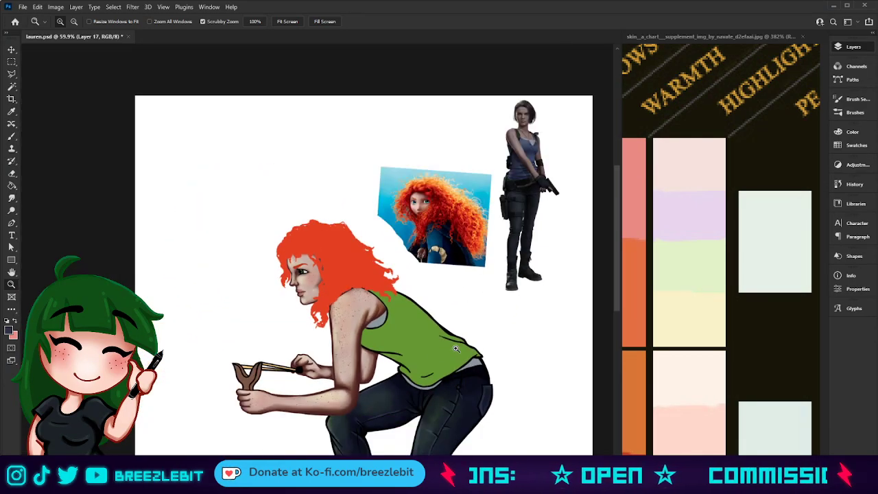
{"action": "scroll", "coordinate": [456, 348], "scroll_direction": "up", "scroll_amount": 1}
{"action": "left_click_drag", "start_coordinate": [478, 273], "coordinate": [434, 251]}
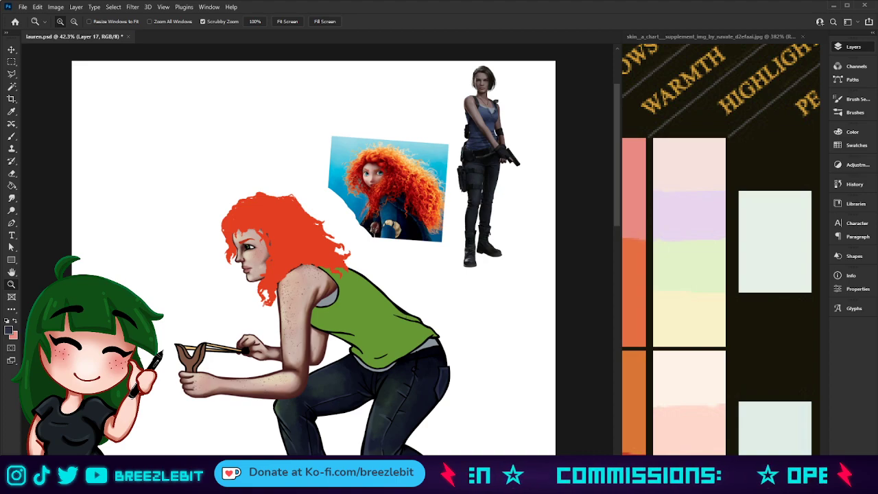
{"action": "key", "text": "ctrl+s"}
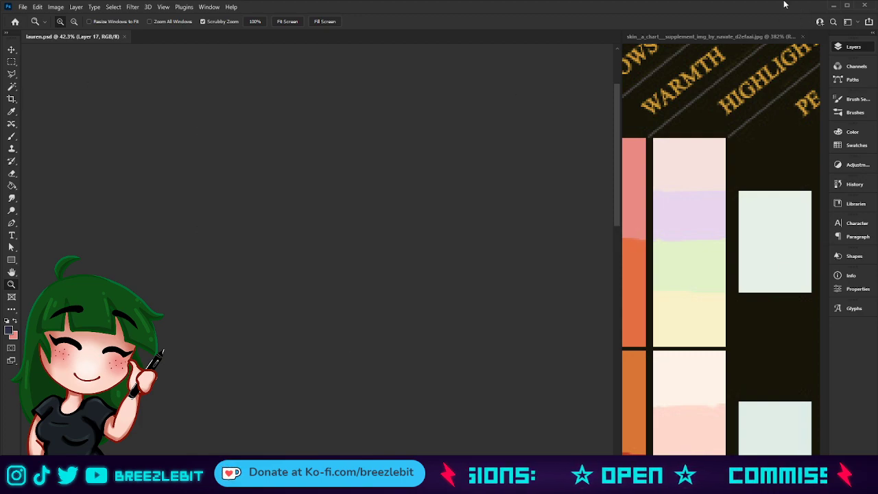
{"action": "left_click", "coordinate": [858, 8]}
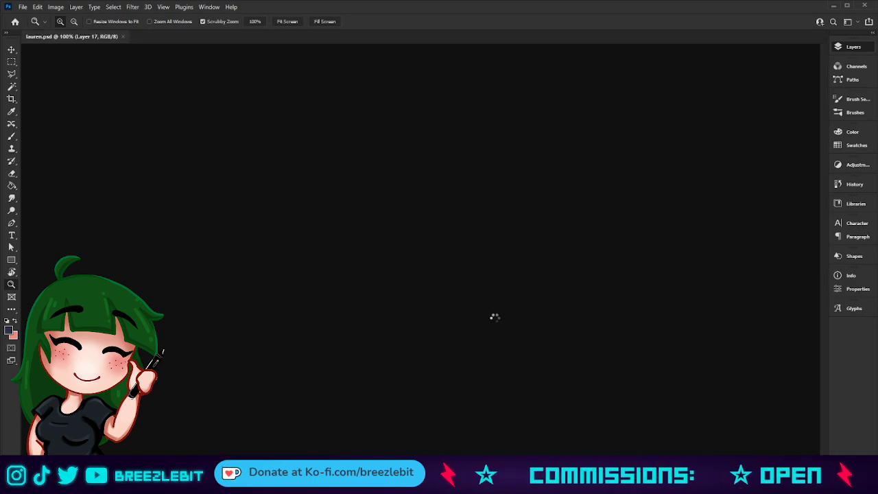
Step: Sample the tank top's green and darken it to a deep green for painting its shadows
{"action": "left_click_drag", "start_coordinate": [415, 227], "coordinate": [443, 249]}
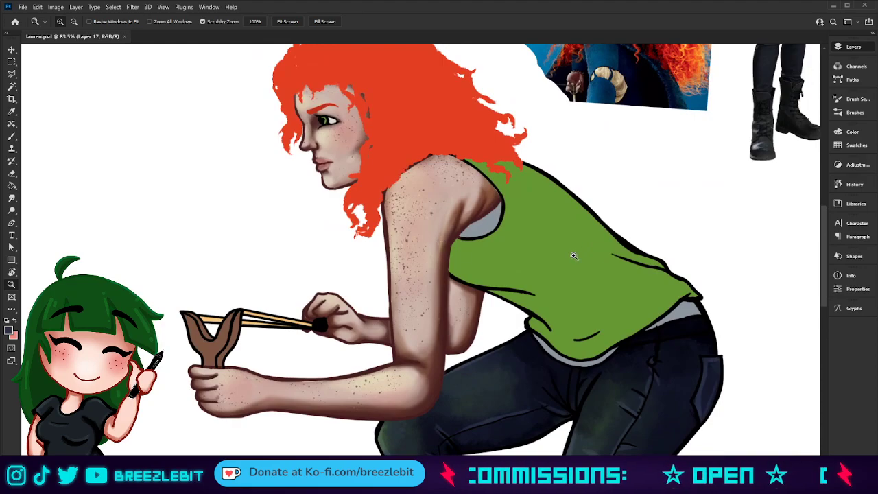
{"action": "left_click_drag", "start_coordinate": [551, 224], "coordinate": [445, 273]}
{"action": "left_click_drag", "start_coordinate": [445, 273], "coordinate": [401, 299]}
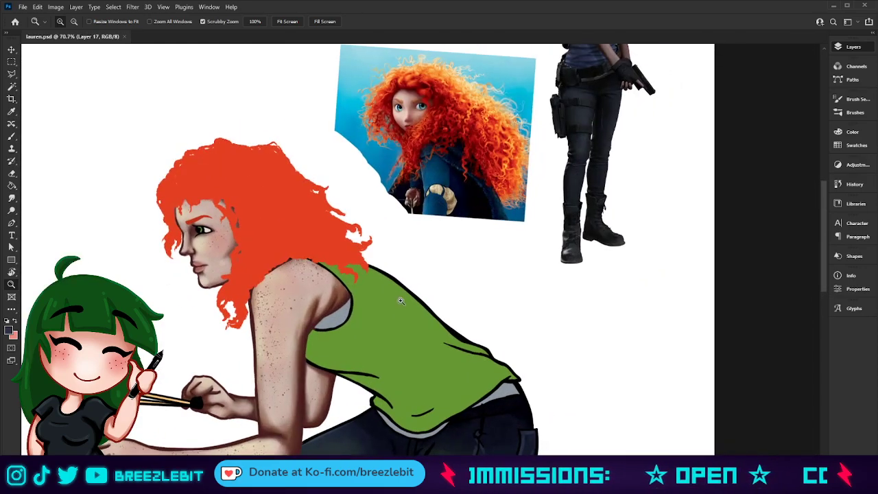
{"action": "scroll", "coordinate": [344, 269], "scroll_direction": "down", "scroll_amount": 1}
{"action": "key", "text": "i"}
{"action": "left_click", "coordinate": [10, 332]}
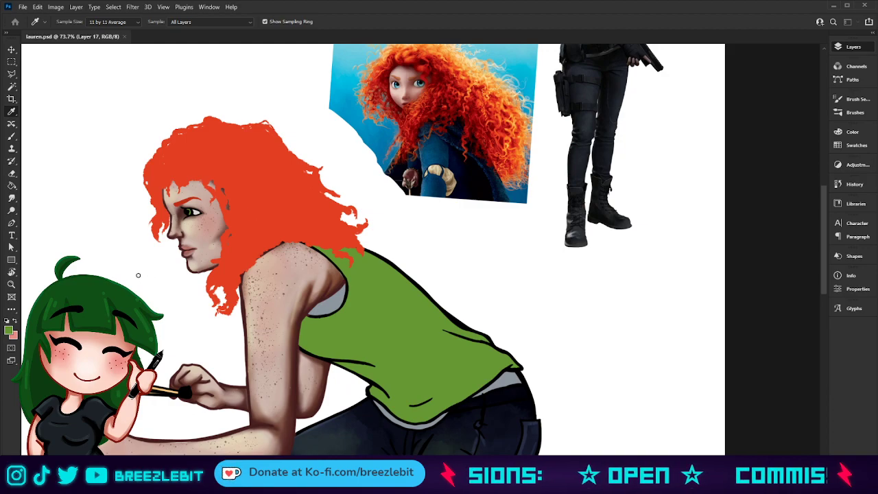
{"action": "left_click", "coordinate": [283, 170]}
{"action": "key", "text": "b"}
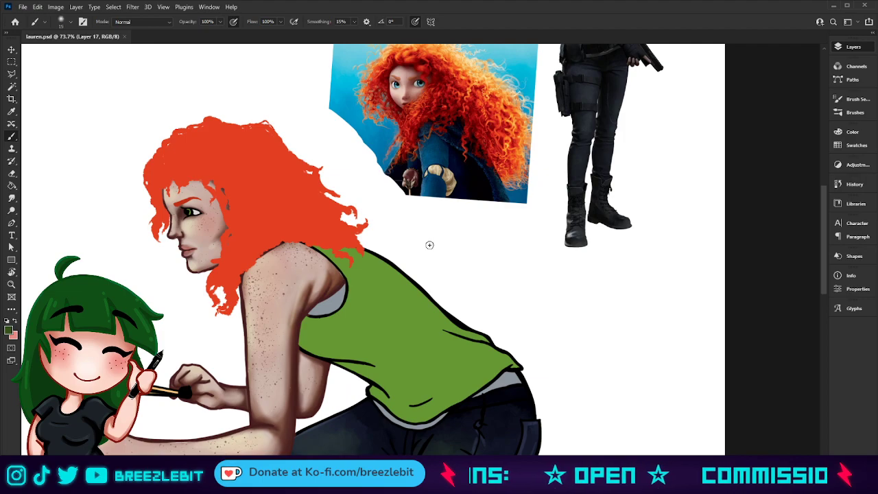
Step: Paint deep green shadows along the tank top's hem and lower-back folds, below the armhole, across the upper back and over the waist
{"action": "left_click_drag", "start_coordinate": [432, 333], "coordinate": [497, 345]}
{"action": "left_click_drag", "start_coordinate": [488, 340], "coordinate": [435, 313]}
{"action": "mouse_move", "coordinate": [410, 286]}
{"action": "left_mouse_down"}
{"action": "mouse_move", "coordinate": [453, 332]}
{"action": "mouse_move", "coordinate": [494, 344]}
{"action": "mouse_move", "coordinate": [522, 372]}
{"action": "mouse_move", "coordinate": [506, 360]}
{"action": "mouse_move", "coordinate": [476, 392]}
{"action": "mouse_move", "coordinate": [486, 380]}
{"action": "mouse_move", "coordinate": [433, 414]}
{"action": "mouse_move", "coordinate": [471, 393]}
{"action": "mouse_move", "coordinate": [385, 422]}
{"action": "mouse_move", "coordinate": [441, 384]}
{"action": "mouse_move", "coordinate": [404, 401]}
{"action": "mouse_move", "coordinate": [416, 398]}
{"action": "mouse_move", "coordinate": [407, 395]}
{"action": "mouse_move", "coordinate": [413, 342]}
{"action": "mouse_move", "coordinate": [390, 389]}
{"action": "mouse_move", "coordinate": [335, 361]}
{"action": "mouse_move", "coordinate": [395, 397]}
{"action": "mouse_move", "coordinate": [322, 284]}
{"action": "mouse_move", "coordinate": [356, 372]}
{"action": "mouse_move", "coordinate": [344, 360]}
{"action": "mouse_move", "coordinate": [351, 370]}
{"action": "mouse_move", "coordinate": [369, 364]}
{"action": "mouse_move", "coordinate": [297, 352]}
{"action": "left_mouse_up"}
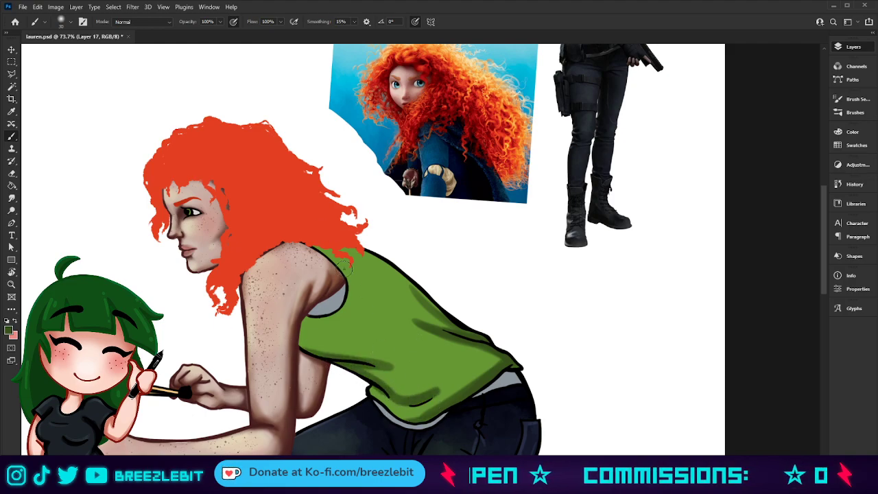
{"action": "left_click_drag", "start_coordinate": [304, 323], "coordinate": [322, 364]}
{"action": "mouse_move", "coordinate": [323, 313]}
{"action": "left_mouse_down"}
{"action": "mouse_move", "coordinate": [336, 354]}
{"action": "mouse_move", "coordinate": [354, 363]}
{"action": "mouse_move", "coordinate": [330, 291]}
{"action": "mouse_move", "coordinate": [375, 392]}
{"action": "left_mouse_up"}
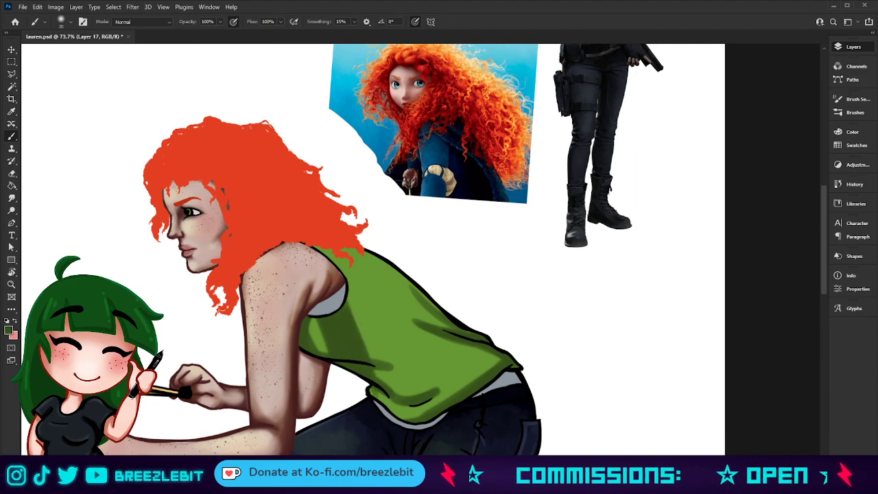
{"action": "mouse_move", "coordinate": [388, 268]}
{"action": "left_mouse_down"}
{"action": "mouse_move", "coordinate": [438, 311]}
{"action": "mouse_move", "coordinate": [336, 247]}
{"action": "mouse_move", "coordinate": [354, 293]}
{"action": "mouse_move", "coordinate": [335, 247]}
{"action": "mouse_move", "coordinate": [363, 273]}
{"action": "mouse_move", "coordinate": [343, 244]}
{"action": "left_mouse_up"}
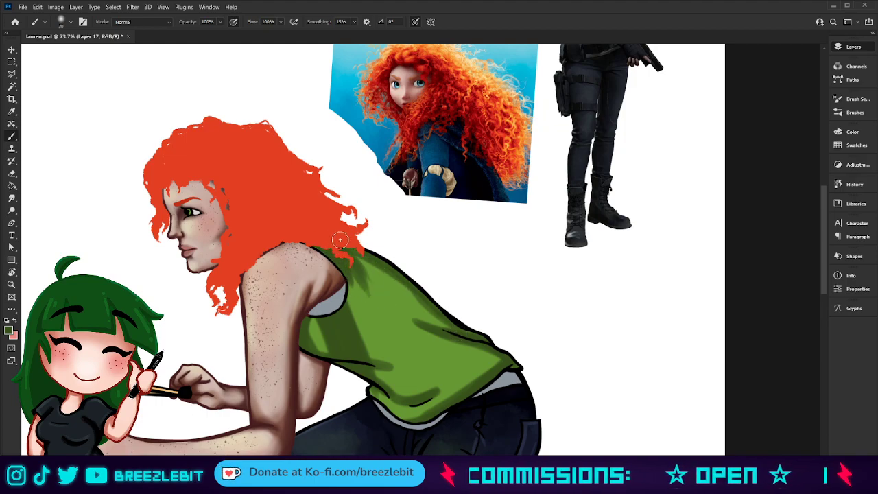
{"action": "mouse_move", "coordinate": [396, 330]}
{"action": "left_mouse_down"}
{"action": "mouse_move", "coordinate": [447, 359]}
{"action": "mouse_move", "coordinate": [497, 362]}
{"action": "mouse_move", "coordinate": [389, 320]}
{"action": "mouse_move", "coordinate": [503, 356]}
{"action": "mouse_move", "coordinate": [386, 323]}
{"action": "mouse_move", "coordinate": [471, 370]}
{"action": "mouse_move", "coordinate": [498, 360]}
{"action": "mouse_move", "coordinate": [387, 323]}
{"action": "mouse_move", "coordinate": [448, 349]}
{"action": "mouse_move", "coordinate": [450, 363]}
{"action": "mouse_move", "coordinate": [370, 308]}
{"action": "mouse_move", "coordinate": [468, 369]}
{"action": "mouse_move", "coordinate": [488, 368]}
{"action": "mouse_move", "coordinate": [397, 337]}
{"action": "mouse_move", "coordinate": [494, 372]}
{"action": "mouse_move", "coordinate": [384, 328]}
{"action": "mouse_move", "coordinate": [479, 371]}
{"action": "mouse_move", "coordinate": [351, 287]}
{"action": "left_mouse_up"}
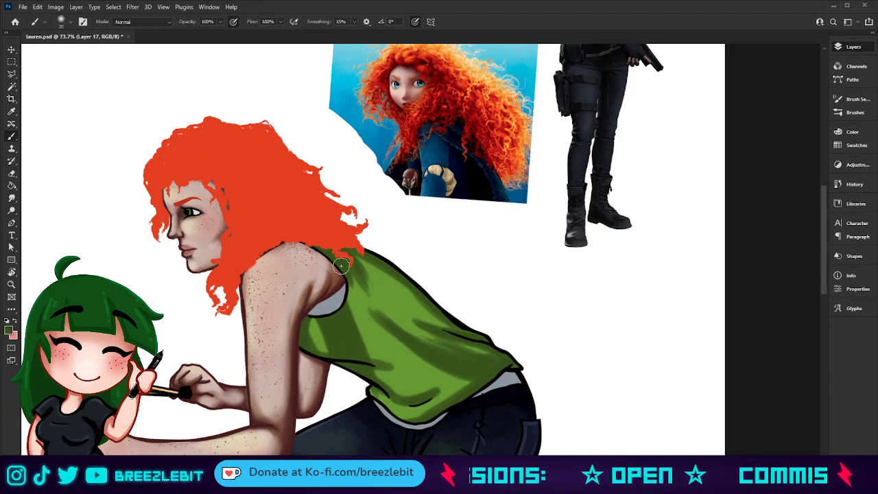
{"action": "mouse_move", "coordinate": [366, 367]}
{"action": "left_mouse_down"}
{"action": "mouse_move", "coordinate": [435, 395]}
{"action": "mouse_move", "coordinate": [378, 367]}
{"action": "mouse_move", "coordinate": [455, 394]}
{"action": "mouse_move", "coordinate": [428, 383]}
{"action": "mouse_move", "coordinate": [472, 381]}
{"action": "mouse_move", "coordinate": [420, 401]}
{"action": "mouse_move", "coordinate": [457, 384]}
{"action": "mouse_move", "coordinate": [391, 395]}
{"action": "mouse_move", "coordinate": [433, 398]}
{"action": "mouse_move", "coordinate": [409, 399]}
{"action": "mouse_move", "coordinate": [419, 387]}
{"action": "mouse_move", "coordinate": [403, 377]}
{"action": "mouse_move", "coordinate": [435, 383]}
{"action": "mouse_move", "coordinate": [354, 361]}
{"action": "mouse_move", "coordinate": [433, 385]}
{"action": "mouse_move", "coordinate": [334, 305]}
{"action": "mouse_move", "coordinate": [412, 375]}
{"action": "mouse_move", "coordinate": [345, 313]}
{"action": "mouse_move", "coordinate": [397, 376]}
{"action": "mouse_move", "coordinate": [355, 330]}
{"action": "mouse_move", "coordinate": [442, 386]}
{"action": "left_mouse_up"}
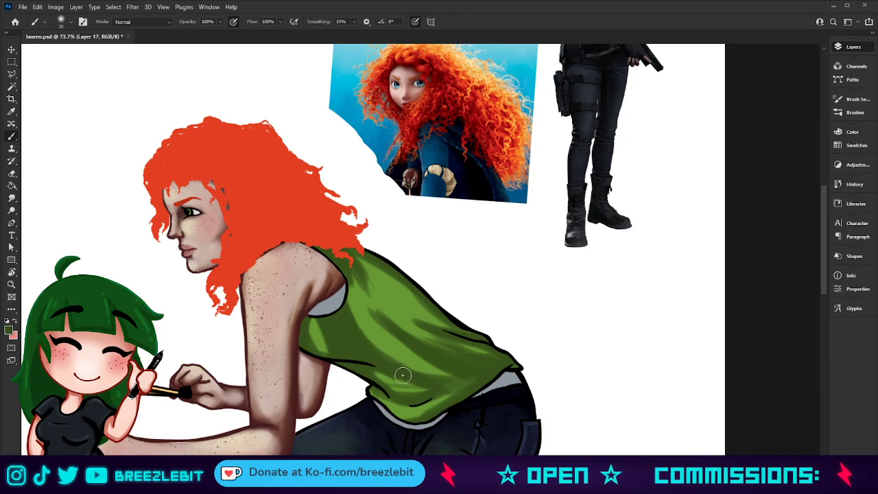
Step: Blend the tank top's shadow edges into the base with the lighter green, using a size 60 brush at 20% opacity
{"action": "key", "text": "z"}
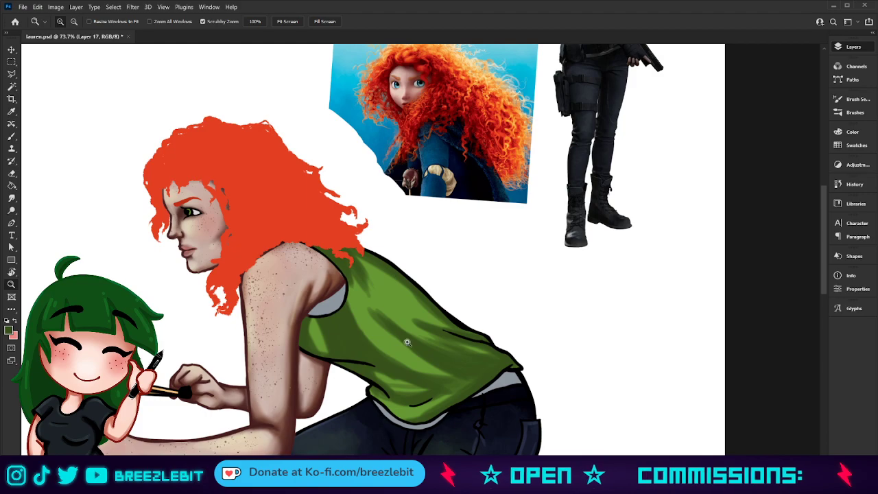
{"action": "left_click_drag", "start_coordinate": [360, 363], "coordinate": [271, 384]}
{"action": "left_click_drag", "start_coordinate": [455, 283], "coordinate": [395, 316]}
{"action": "key", "text": "i"}
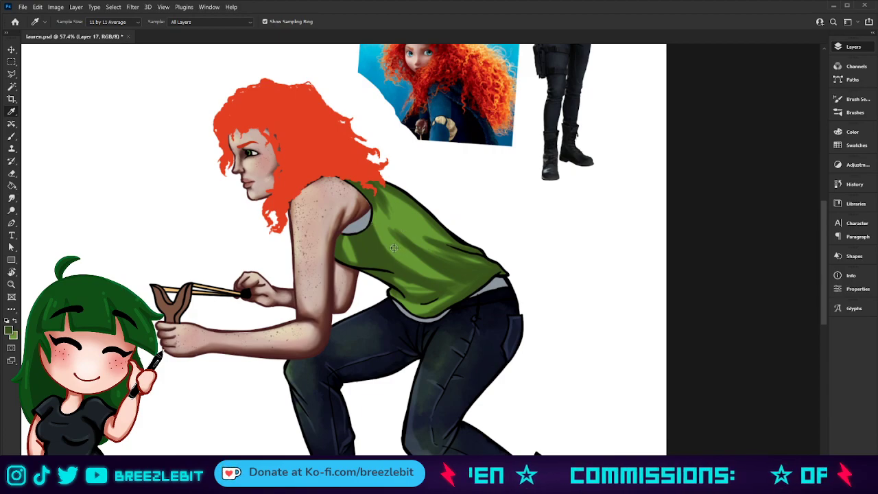
{"action": "key", "text": "b"}
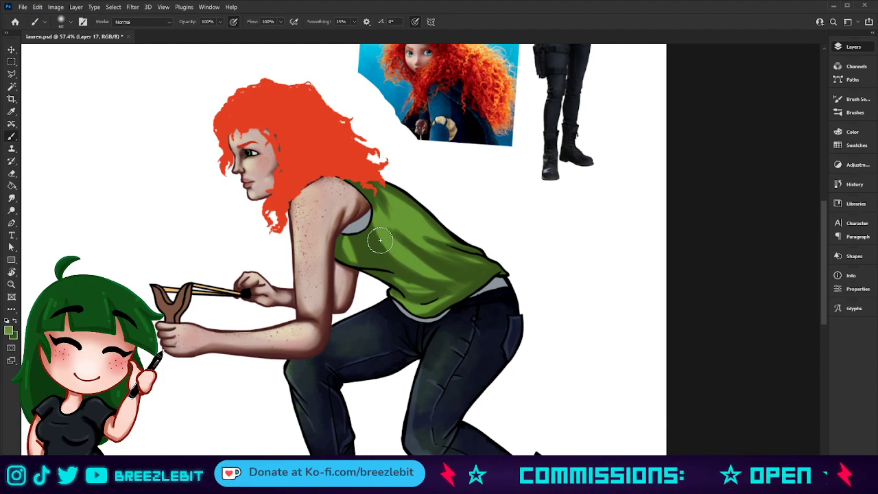
{"action": "left_click_drag", "start_coordinate": [410, 253], "coordinate": [448, 280]}
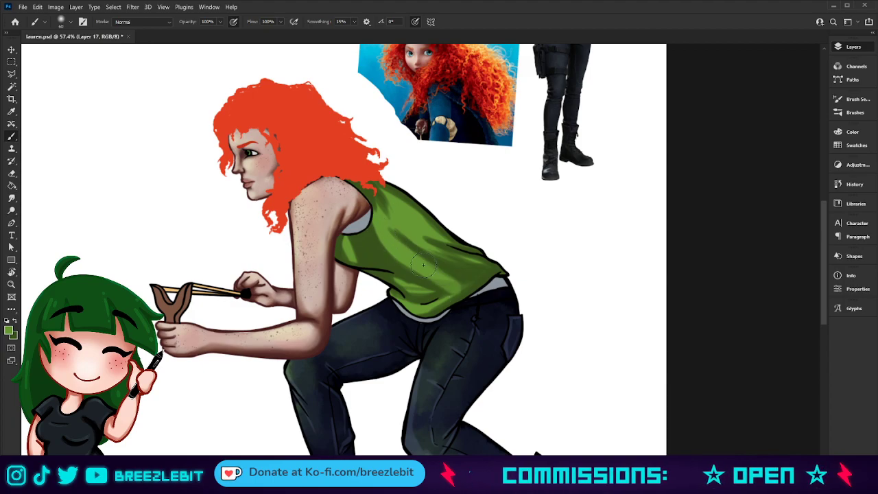
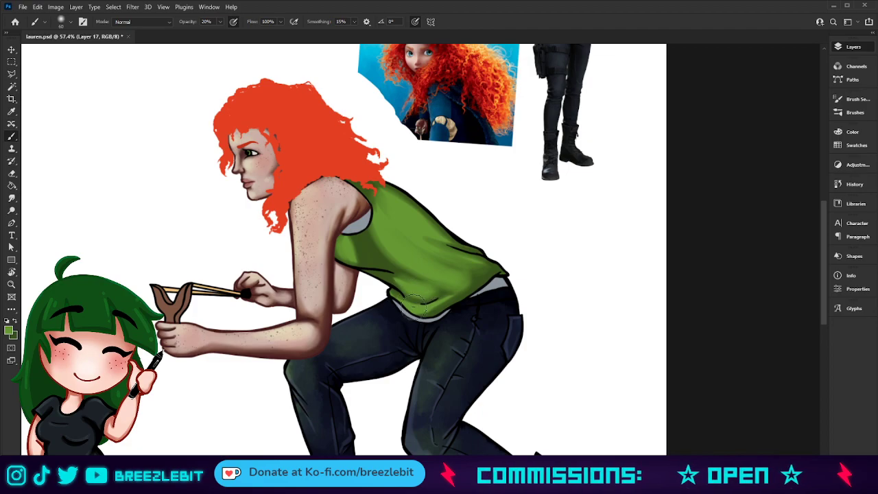
{"action": "left_click_drag", "start_coordinate": [420, 307], "coordinate": [372, 283]}
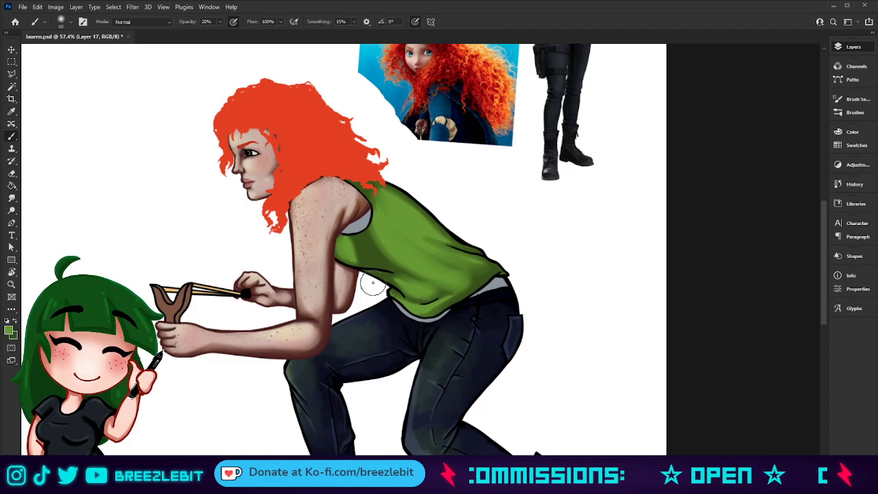
Step: Sample the tank top's dark green and deepen the shadows around the armhole and folds, raising the brush opacity to 50%
{"action": "left_click", "coordinate": [363, 241], "text": "alt"}
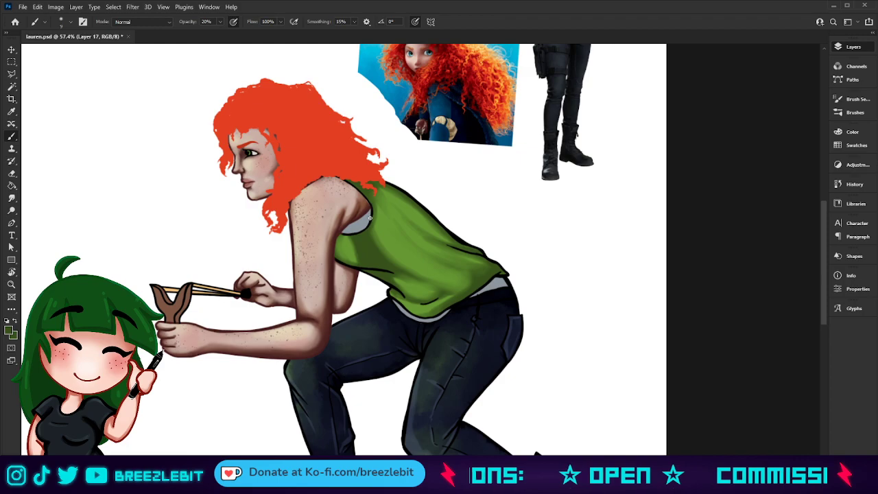
{"action": "key", "text": "5"}
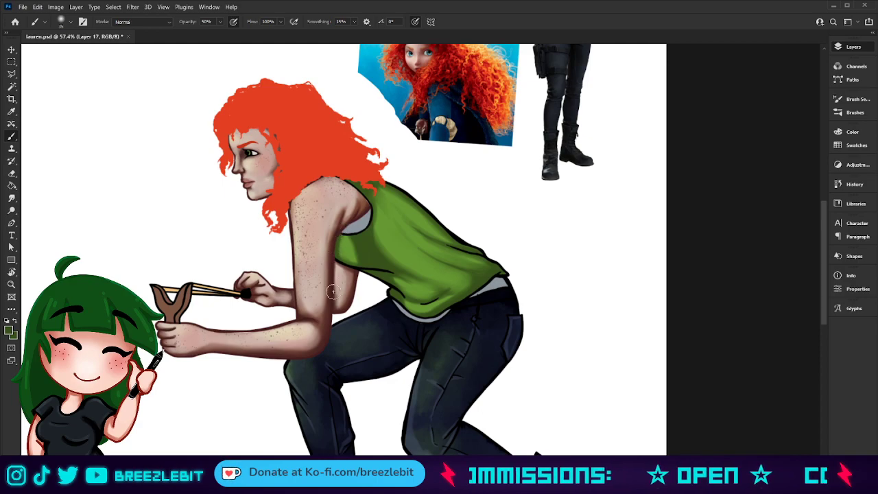
{"action": "key", "text": "z"}
{"action": "left_click_drag", "start_coordinate": [452, 264], "coordinate": [457, 302]}
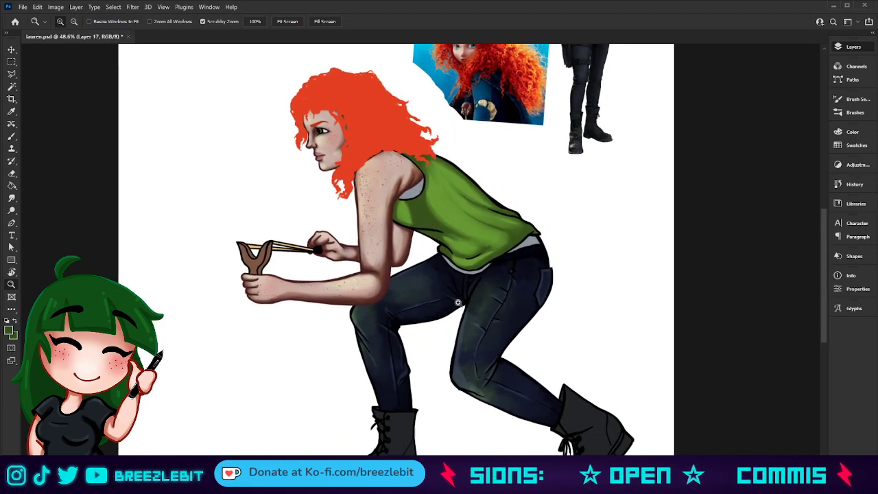
Step: Try to paint a near-black shadow across the far thigh beneath the elbow on the jeans layer
{"action": "key", "text": "i"}
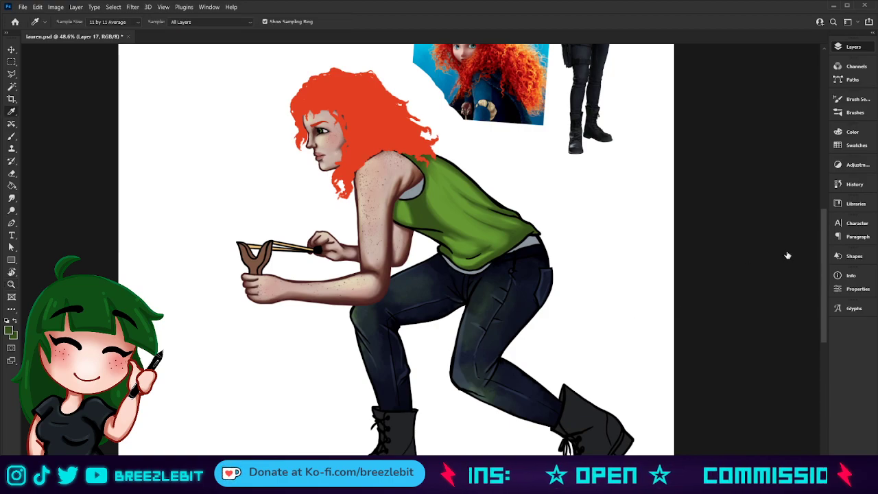
{"action": "left_click", "coordinate": [512, 278], "text": "ctrl"}
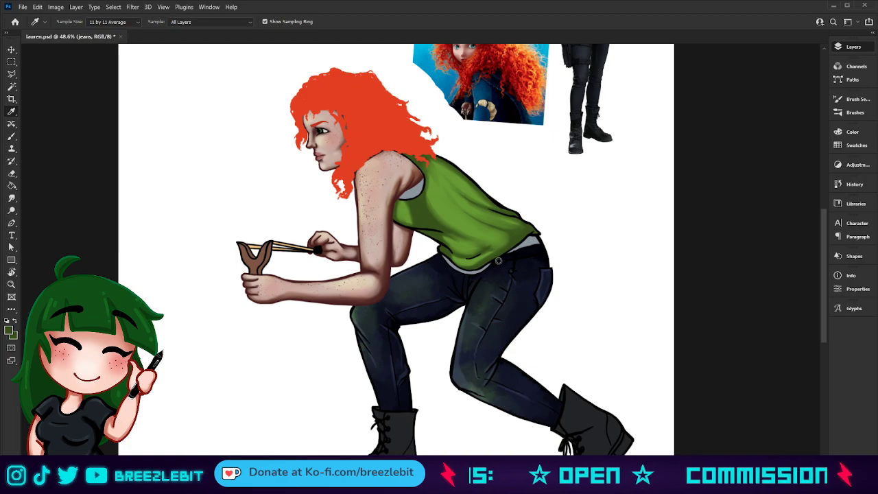
{"action": "left_click", "coordinate": [498, 260]}
{"action": "key", "text": "b"}
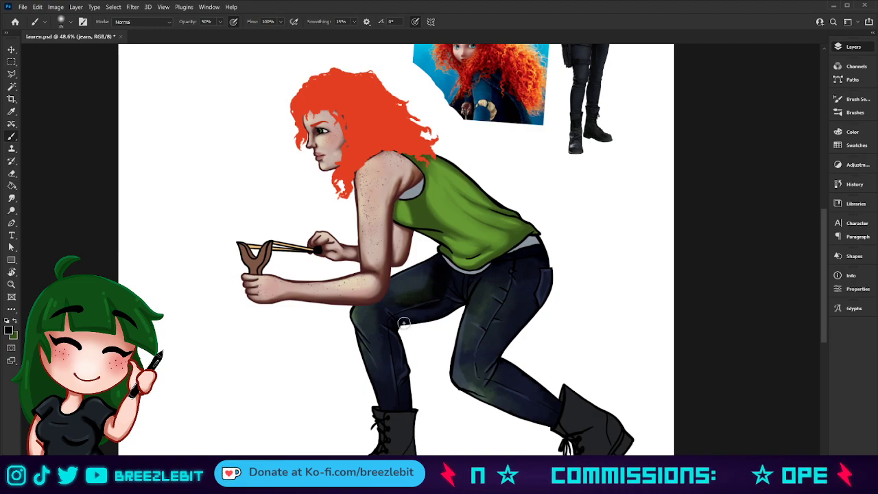
{"action": "mouse_move", "coordinate": [409, 300]}
{"action": "left_mouse_down"}
{"action": "mouse_move", "coordinate": [420, 295]}
{"action": "mouse_move", "coordinate": [384, 291]}
{"action": "mouse_move", "coordinate": [424, 295]}
{"action": "mouse_move", "coordinate": [360, 296]}
{"action": "mouse_move", "coordinate": [409, 300]}
{"action": "mouse_move", "coordinate": [378, 291]}
{"action": "mouse_move", "coordinate": [378, 282]}
{"action": "left_mouse_up"}
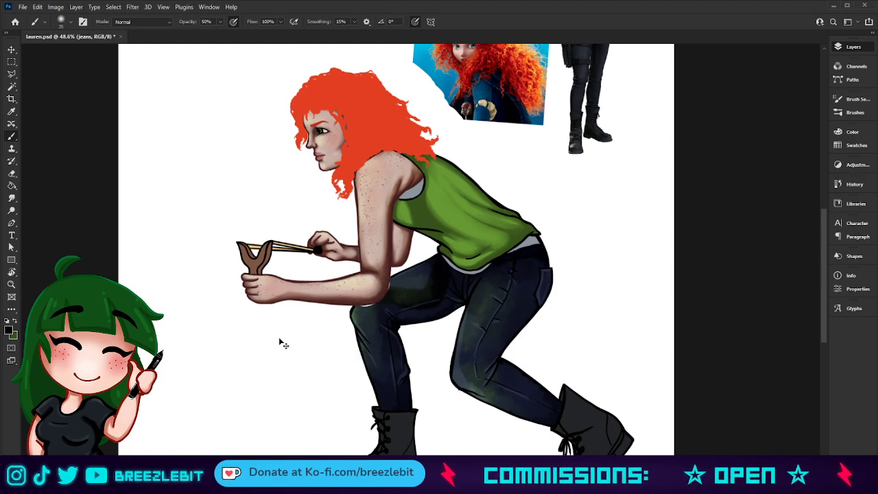
{"action": "key", "text": "ctrl+z"}
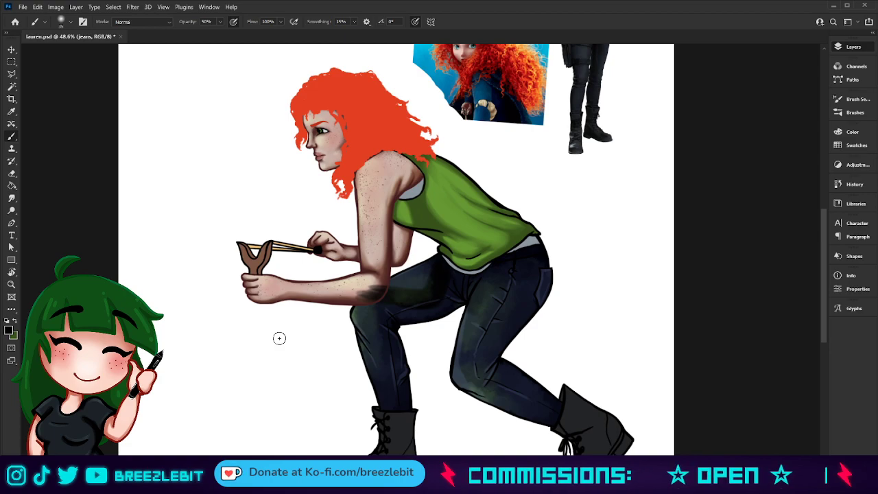
{"action": "left_click_drag", "start_coordinate": [374, 285], "coordinate": [368, 296]}
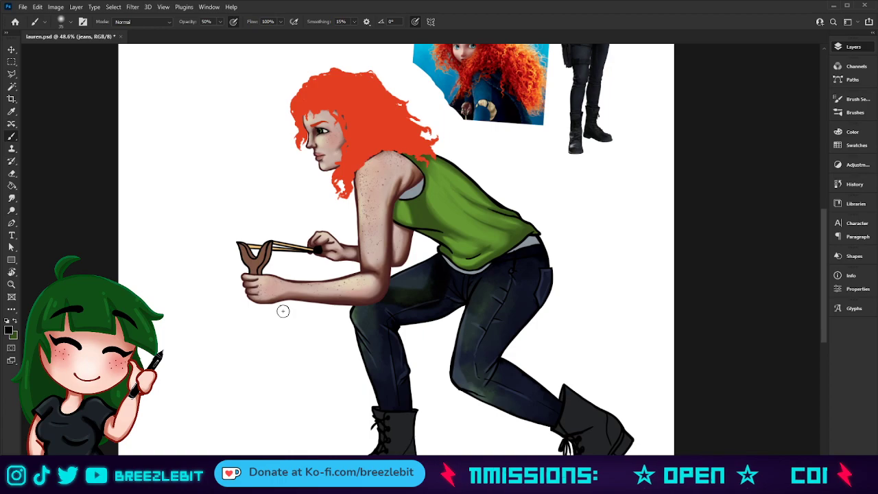
Step: Try to darken the upper part of the far thigh with near-black on Layer 15
{"action": "key", "text": "z"}
{"action": "left_click_drag", "start_coordinate": [399, 300], "coordinate": [346, 298]}
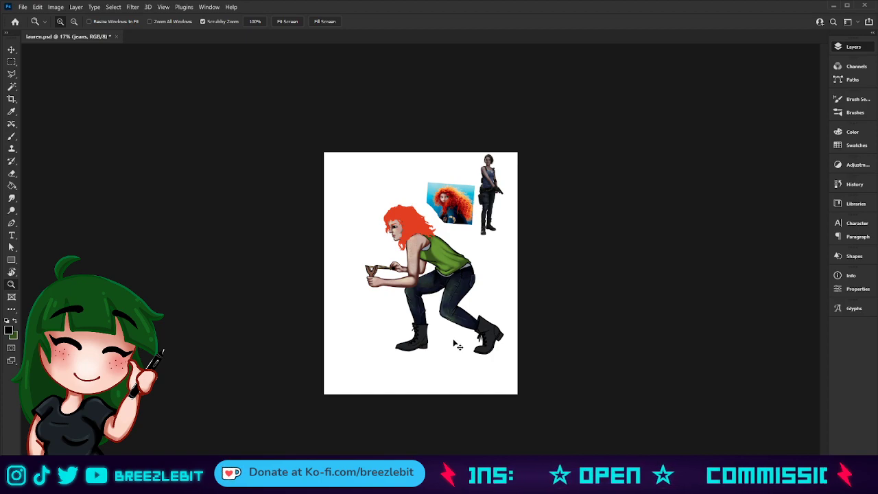
{"action": "left_click", "coordinate": [760, 223]}
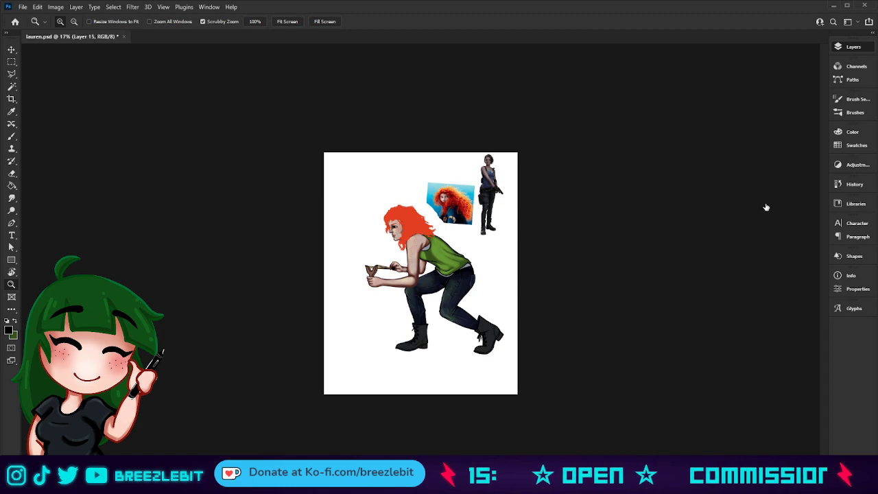
{"action": "left_click", "coordinate": [439, 312]}
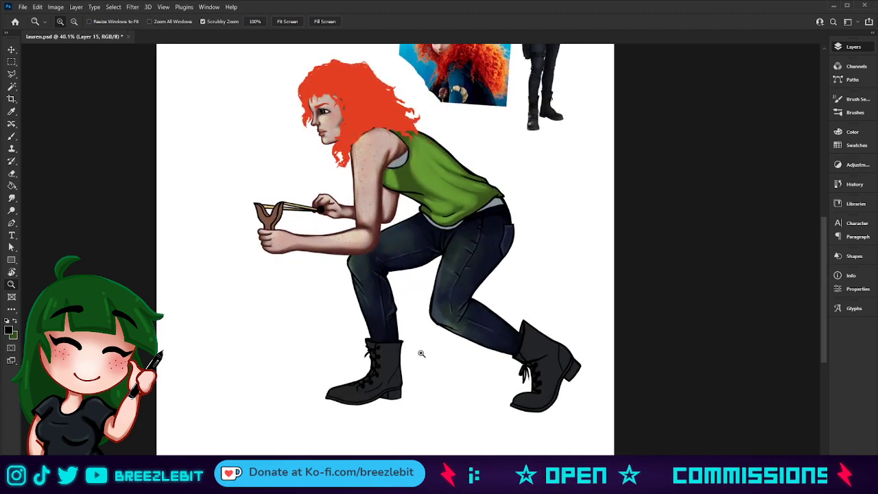
{"action": "key", "text": "b"}
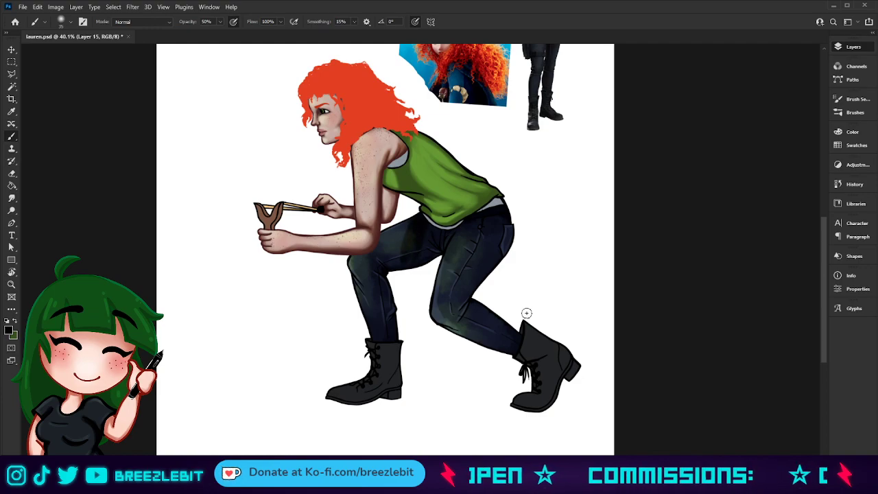
{"action": "key", "text": "z"}
{"action": "left_click_drag", "start_coordinate": [463, 282], "coordinate": [476, 329]}
{"action": "key", "text": "space"}
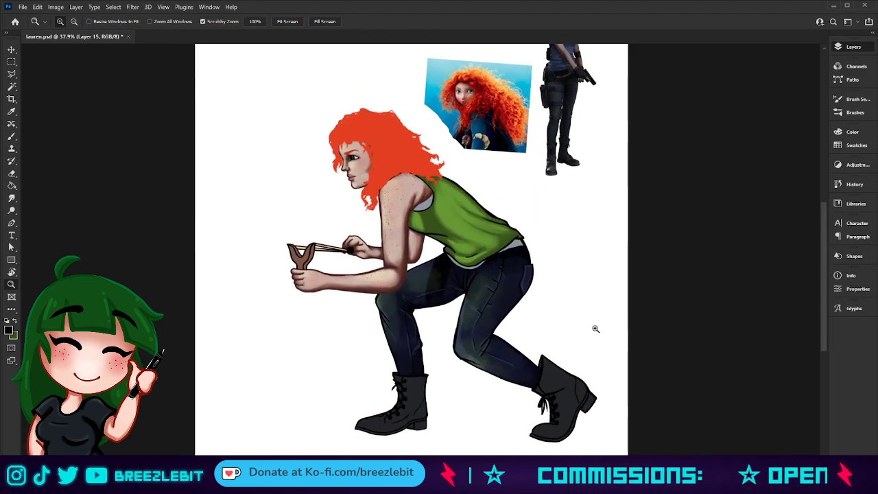
{"action": "left_click_drag", "start_coordinate": [612, 320], "coordinate": [375, 355]}
{"action": "left_click_drag", "start_coordinate": [446, 312], "coordinate": [504, 321]}
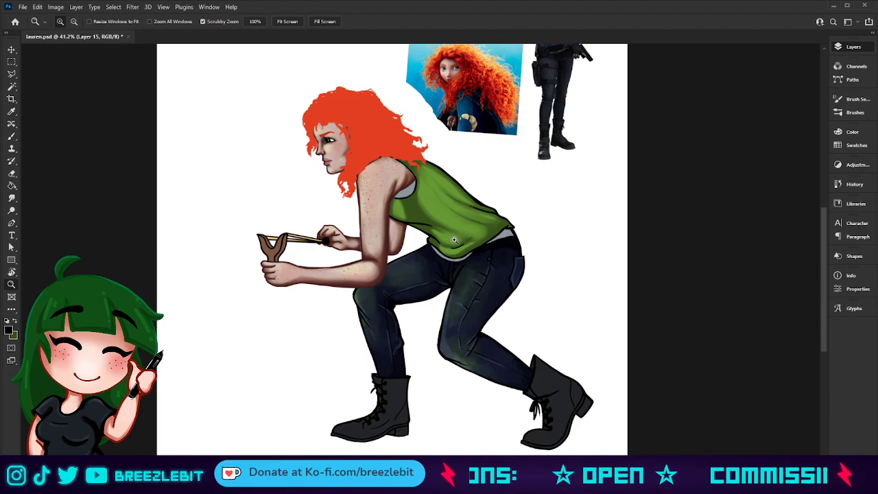
Step: Try to retouch the tank top's shading below the armhole on Layer 17 with a sampled green and a larger brush
{"action": "scroll", "coordinate": [755, 232], "scroll_direction": "up", "scroll_amount": 2}
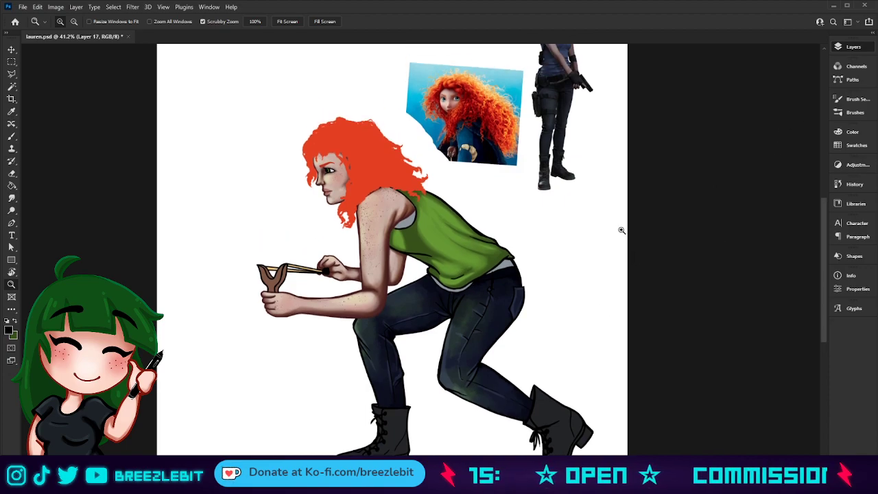
{"action": "key", "text": "i"}
{"action": "left_click", "coordinate": [428, 234]}
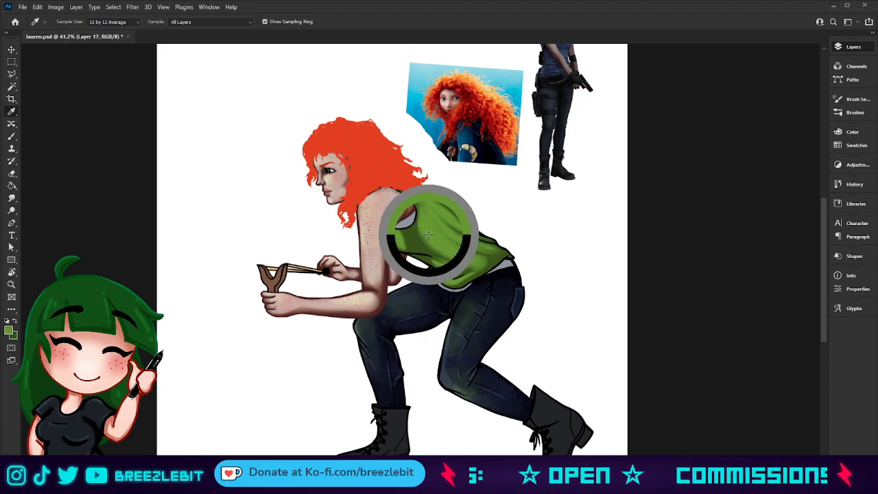
{"action": "key", "text": "b"}
{"action": "key", "text": "]"}
{"action": "key", "text": "]"}
{"action": "key", "text": "]"}
{"action": "key", "text": "]"}
{"action": "key", "text": "]"}
{"action": "key", "text": "]"}
{"action": "key", "text": "]"}
{"action": "mouse_move", "coordinate": [407, 242]}
{"action": "left_mouse_down"}
{"action": "mouse_move", "coordinate": [432, 242]}
{"action": "mouse_move", "coordinate": [402, 240]}
{"action": "left_mouse_up"}
{"action": "key", "text": "ctrl+z"}
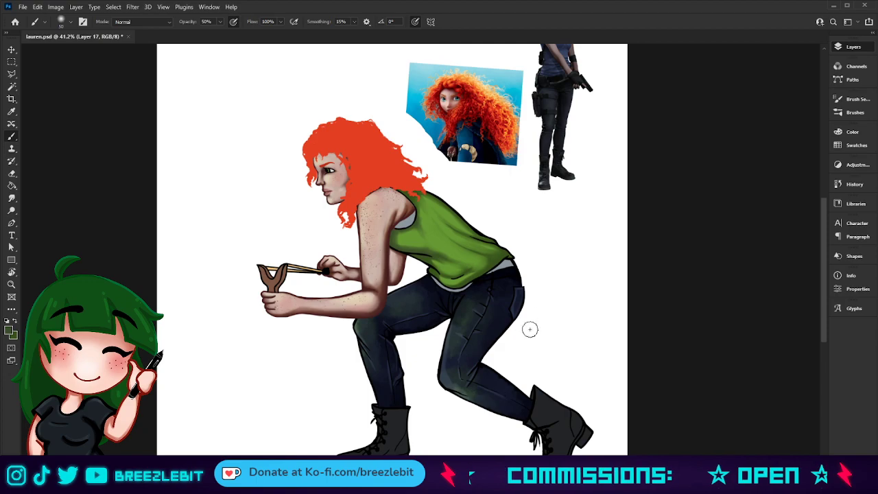
Step: Sample the near-black of the jeans and shade the far thigh and knee under the forearm on Layer 15 with a size 50 brush
{"action": "key", "text": "z"}
{"action": "mouse_move", "coordinate": [496, 304]}
{"action": "left_mouse_down"}
{"action": "mouse_move", "coordinate": [458, 339]}
{"action": "mouse_move", "coordinate": [477, 347]}
{"action": "left_mouse_up"}
{"action": "left_click_drag", "start_coordinate": [439, 310], "coordinate": [416, 343]}
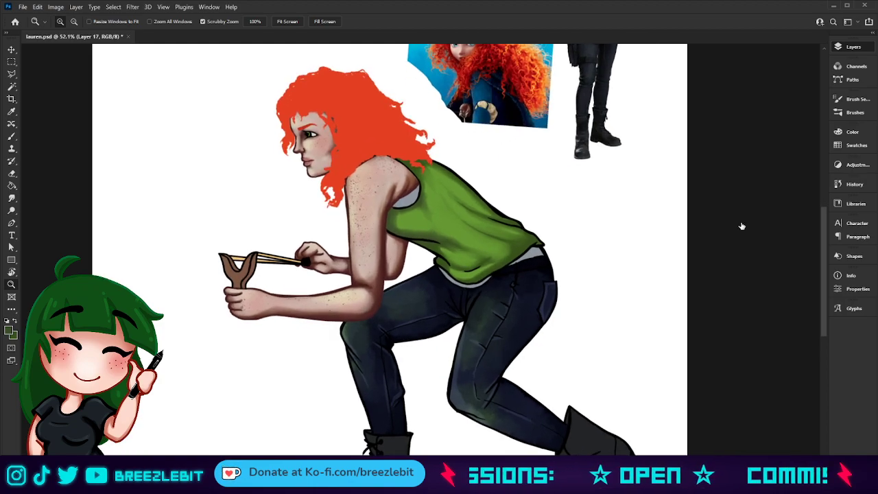
{"action": "left_click", "coordinate": [757, 281]}
{"action": "left_click", "coordinate": [764, 261]}
{"action": "key", "text": "i"}
{"action": "left_click", "coordinate": [523, 266]}
{"action": "key", "text": "b"}
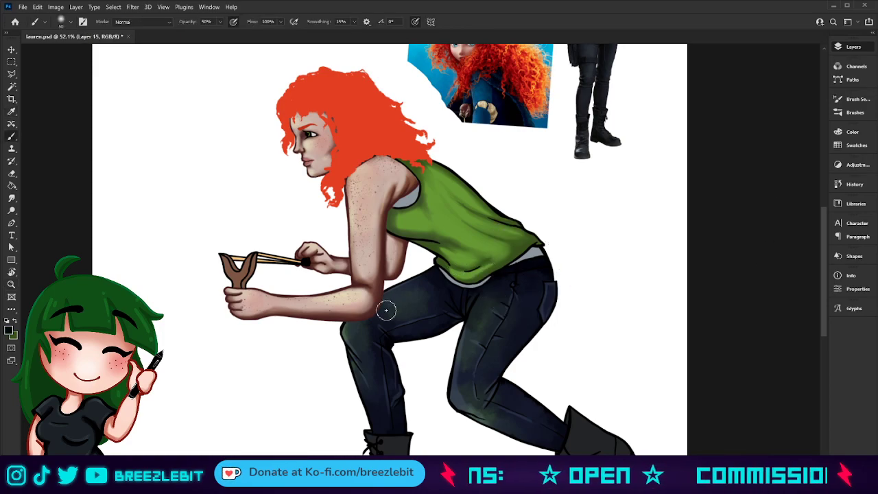
{"action": "mouse_move", "coordinate": [365, 321]}
{"action": "left_mouse_down"}
{"action": "mouse_move", "coordinate": [385, 289]}
{"action": "mouse_move", "coordinate": [368, 316]}
{"action": "mouse_move", "coordinate": [385, 291]}
{"action": "mouse_move", "coordinate": [362, 306]}
{"action": "mouse_move", "coordinate": [374, 311]}
{"action": "mouse_move", "coordinate": [344, 313]}
{"action": "mouse_move", "coordinate": [374, 316]}
{"action": "left_mouse_up"}
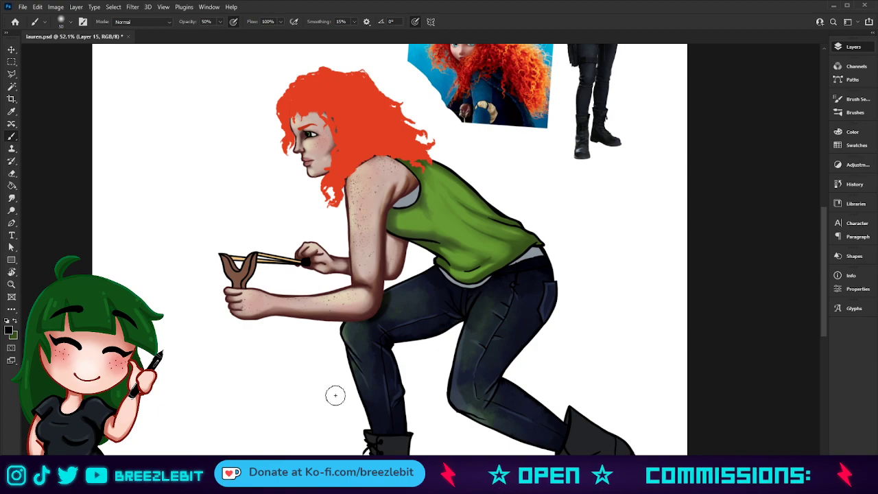
{"action": "key", "text": "z"}
{"action": "mouse_move", "coordinate": [329, 393]}
{"action": "left_mouse_down"}
{"action": "mouse_move", "coordinate": [303, 393]}
{"action": "mouse_move", "coordinate": [313, 426]}
{"action": "mouse_move", "coordinate": [406, 345]}
{"action": "mouse_move", "coordinate": [438, 349]}
{"action": "left_mouse_up"}
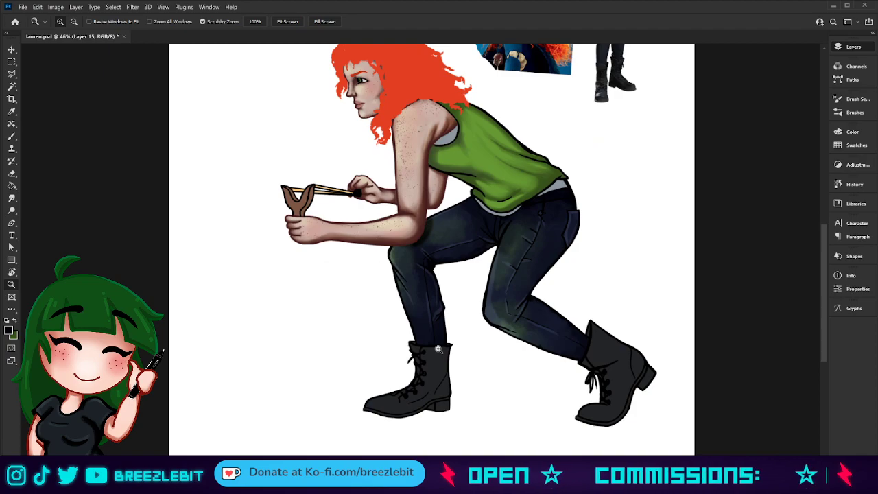
{"action": "left_click_drag", "start_coordinate": [438, 349], "coordinate": [411, 363]}
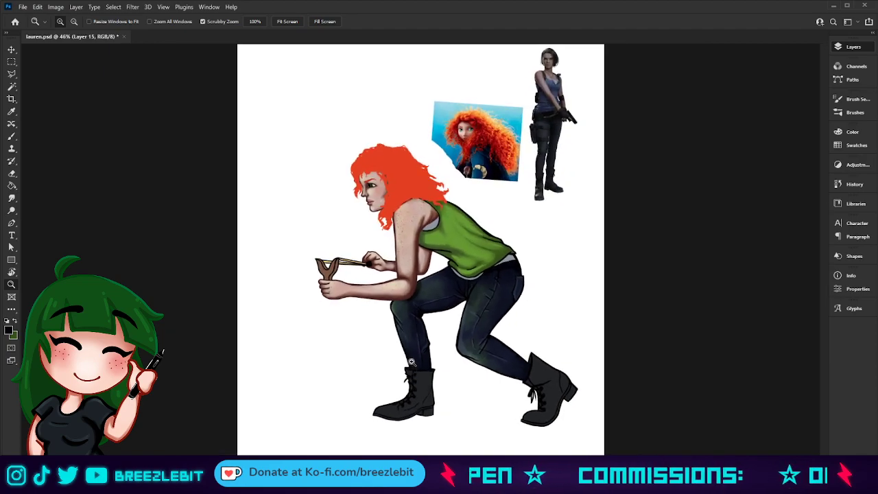
{"action": "key", "text": "b"}
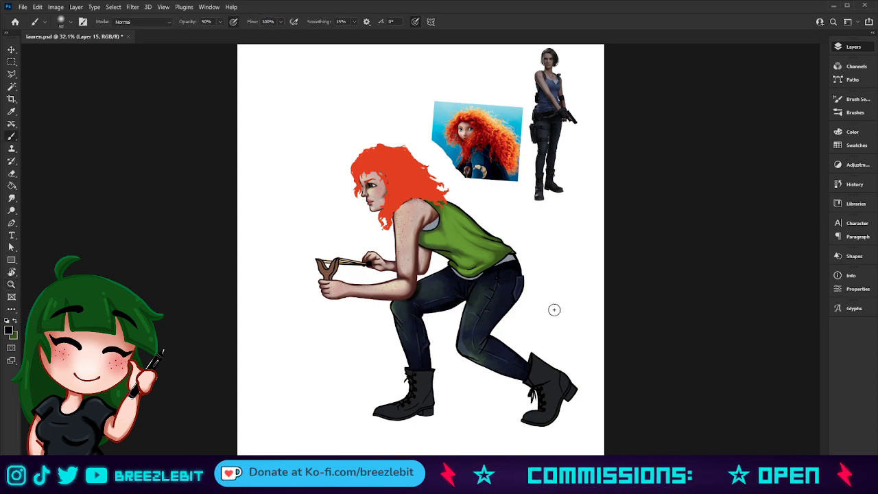
Step: Recolor the tank top's black line art on Layer 18 with a sampled dark green at 100% opacity, hiding the hair to reach the shoulder strap
{"action": "key", "text": "x"}
{"action": "key", "text": "z"}
{"action": "left_click_drag", "start_coordinate": [454, 337], "coordinate": [467, 336]}
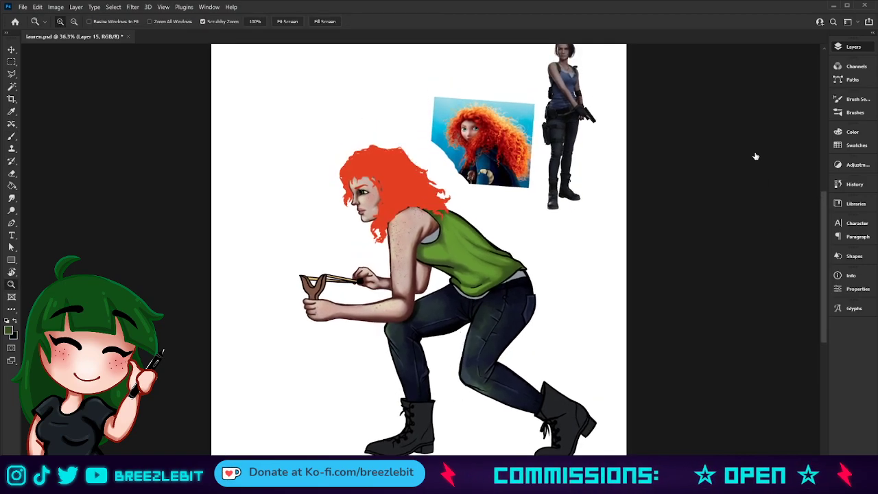
{"action": "left_click_drag", "start_coordinate": [469, 237], "coordinate": [494, 237]}
{"action": "key", "text": "i"}
{"action": "left_click", "coordinate": [325, 281]}
{"action": "left_click_drag", "start_coordinate": [324, 282], "coordinate": [330, 295]}
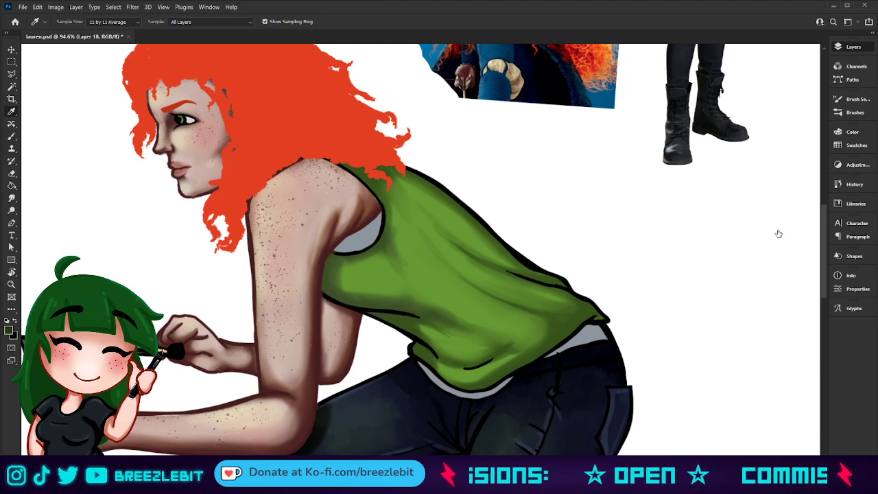
{"action": "key", "text": "b"}
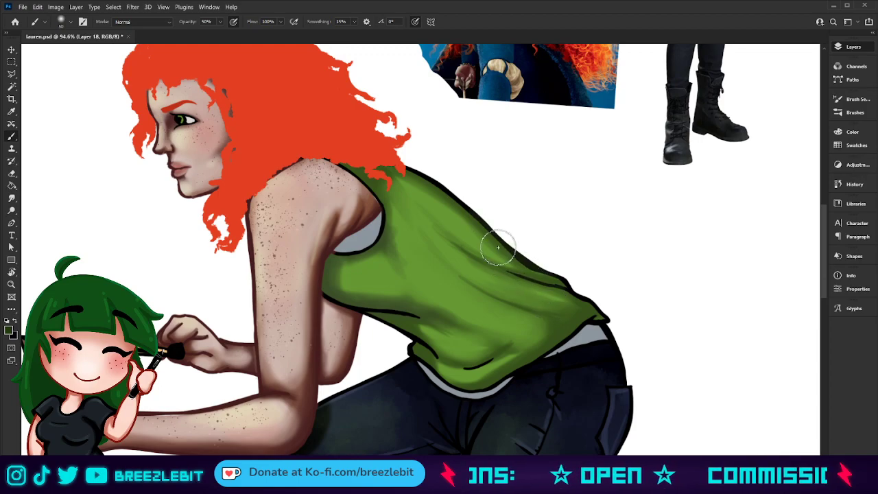
{"action": "mouse_move", "coordinate": [508, 247]}
{"action": "left_mouse_down"}
{"action": "mouse_move", "coordinate": [601, 306]}
{"action": "mouse_move", "coordinate": [574, 309]}
{"action": "mouse_move", "coordinate": [566, 336]}
{"action": "mouse_move", "coordinate": [511, 364]}
{"action": "mouse_move", "coordinate": [484, 368]}
{"action": "mouse_move", "coordinate": [398, 352]}
{"action": "mouse_move", "coordinate": [319, 290]}
{"action": "mouse_move", "coordinate": [371, 197]}
{"action": "mouse_move", "coordinate": [294, 153]}
{"action": "left_mouse_up"}
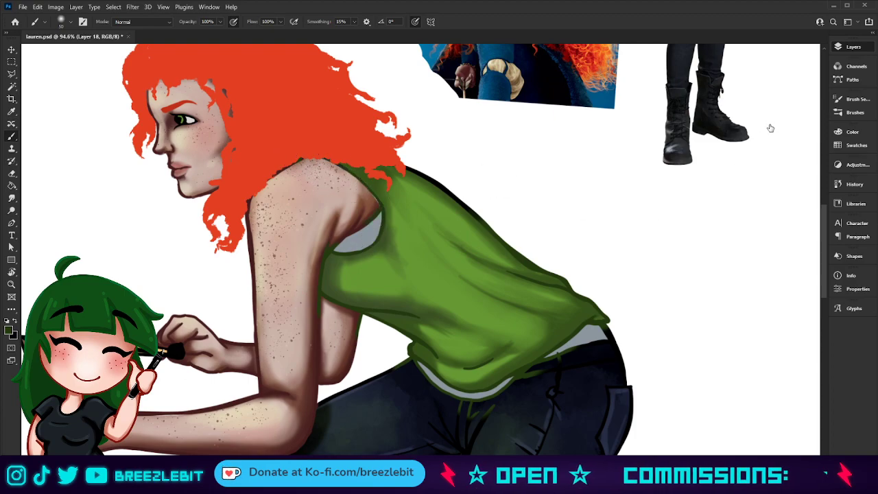
{"action": "left_click", "coordinate": [717, 148]}
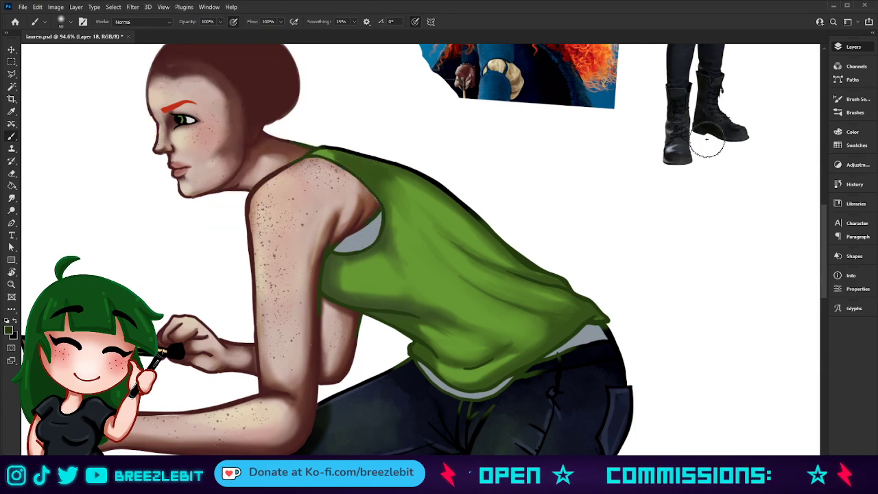
{"action": "mouse_move", "coordinate": [299, 149]}
{"action": "left_mouse_down"}
{"action": "mouse_move", "coordinate": [358, 146]}
{"action": "mouse_move", "coordinate": [456, 184]}
{"action": "mouse_move", "coordinate": [513, 243]}
{"action": "left_mouse_up"}
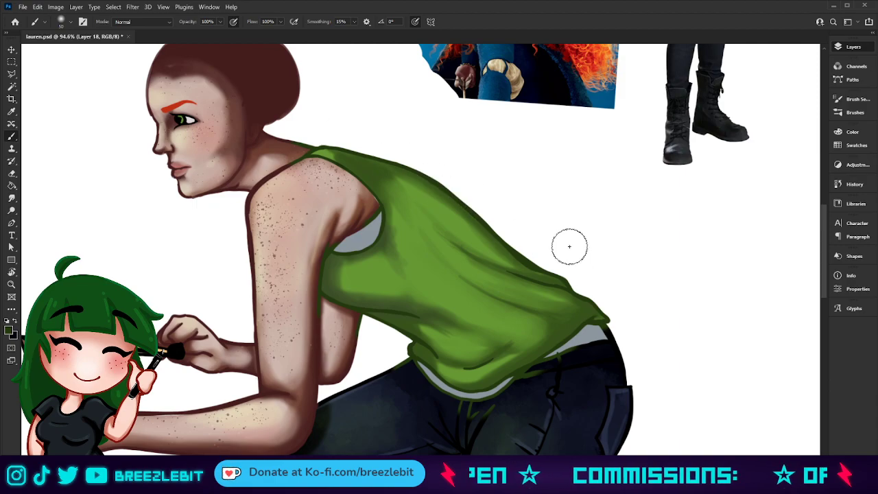
Step: Clean the dark green spill off the shoulder, armpit and arm outlines beside the tank top on Layer 18
{"action": "key", "text": "z"}
{"action": "left_click_drag", "start_coordinate": [262, 261], "coordinate": [276, 424]}
{"action": "key", "text": "e"}
{"action": "left_click_drag", "start_coordinate": [281, 172], "coordinate": [306, 189]}
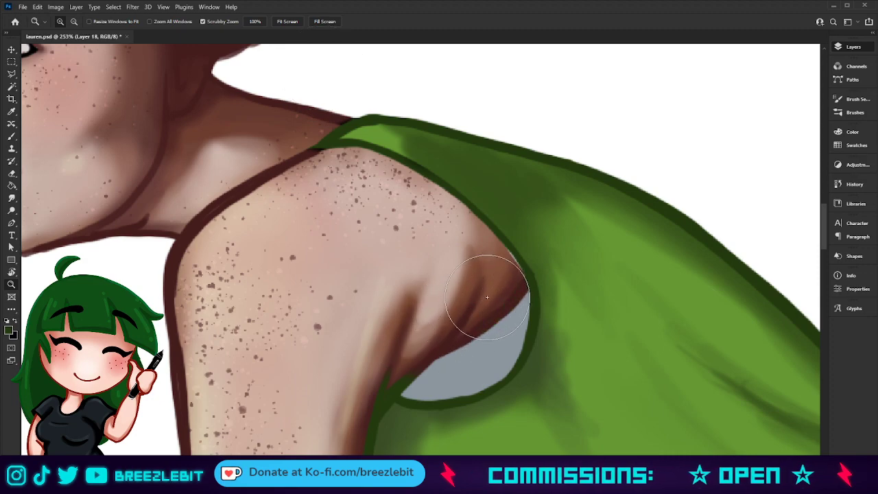
{"action": "mouse_move", "coordinate": [419, 347]}
{"action": "left_mouse_down"}
{"action": "mouse_move", "coordinate": [424, 354]}
{"action": "mouse_move", "coordinate": [404, 349]}
{"action": "left_mouse_up"}
{"action": "mouse_move", "coordinate": [348, 360]}
{"action": "left_mouse_down"}
{"action": "mouse_move", "coordinate": [364, 370]}
{"action": "mouse_move", "coordinate": [321, 413]}
{"action": "left_mouse_up"}
{"action": "key", "text": "space"}
{"action": "left_click_drag", "start_coordinate": [387, 253], "coordinate": [405, 210]}
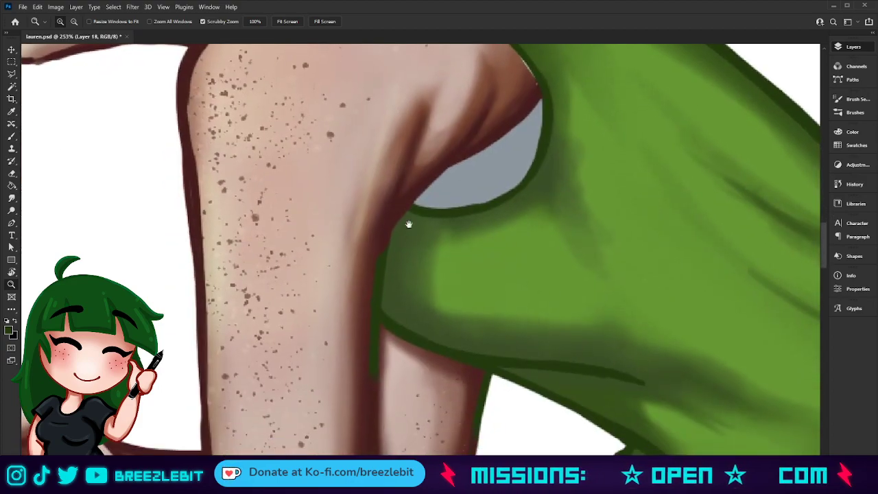
{"action": "mouse_move", "coordinate": [354, 266]}
{"action": "left_mouse_down"}
{"action": "mouse_move", "coordinate": [338, 309]}
{"action": "mouse_move", "coordinate": [352, 318]}
{"action": "mouse_move", "coordinate": [358, 375]}
{"action": "left_mouse_up"}
{"action": "left_click_drag", "start_coordinate": [427, 430], "coordinate": [347, 323]}
Step: Clean the dark green spill off the undershirt and jeans below the tank top's hem, and show the hair again
{"action": "key", "text": "b"}
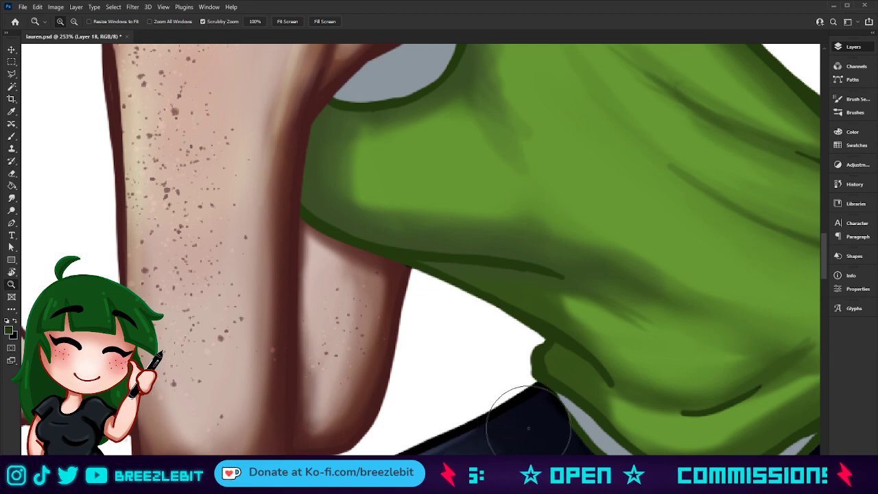
{"action": "left_click_drag", "start_coordinate": [604, 397], "coordinate": [255, 288]}
{"action": "mouse_move", "coordinate": [311, 377]}
{"action": "left_mouse_down"}
{"action": "mouse_move", "coordinate": [359, 398]}
{"action": "mouse_move", "coordinate": [463, 374]}
{"action": "mouse_move", "coordinate": [654, 259]}
{"action": "left_mouse_up"}
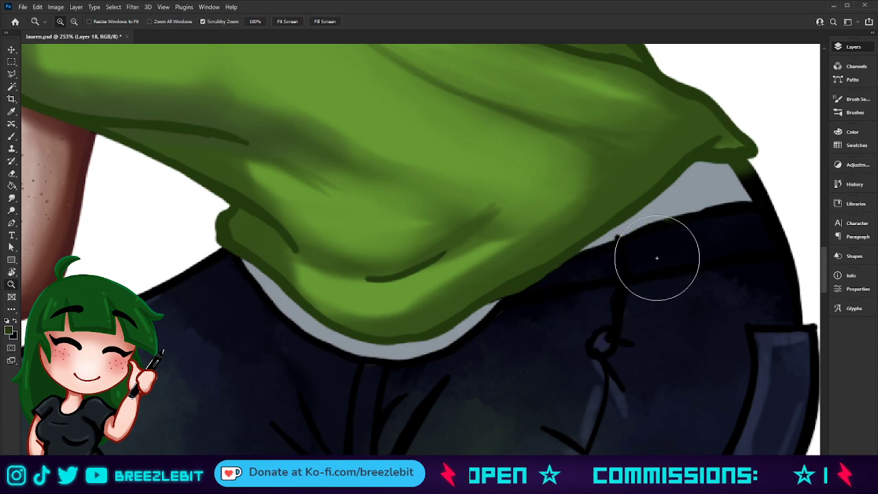
{"action": "left_click_drag", "start_coordinate": [467, 435], "coordinate": [391, 403]}
{"action": "left_click_drag", "start_coordinate": [574, 180], "coordinate": [588, 237]}
{"action": "left_click_drag", "start_coordinate": [480, 151], "coordinate": [519, 313]}
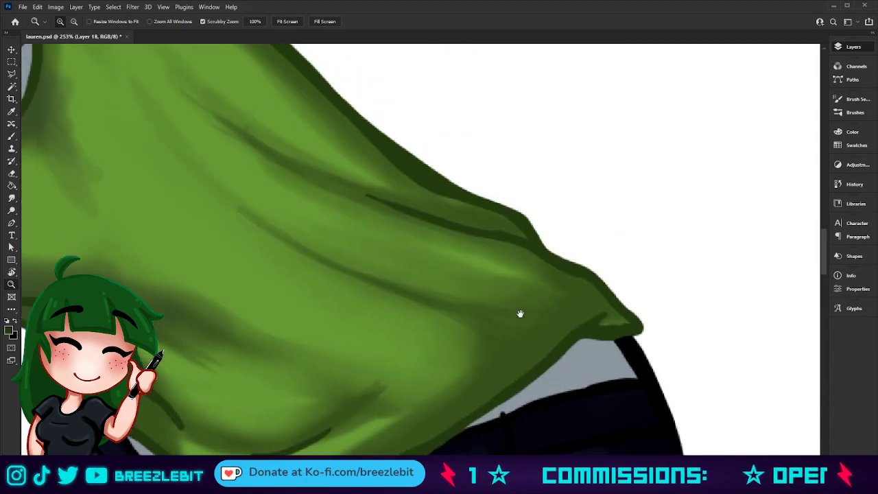
{"action": "left_click_drag", "start_coordinate": [489, 181], "coordinate": [526, 143]}
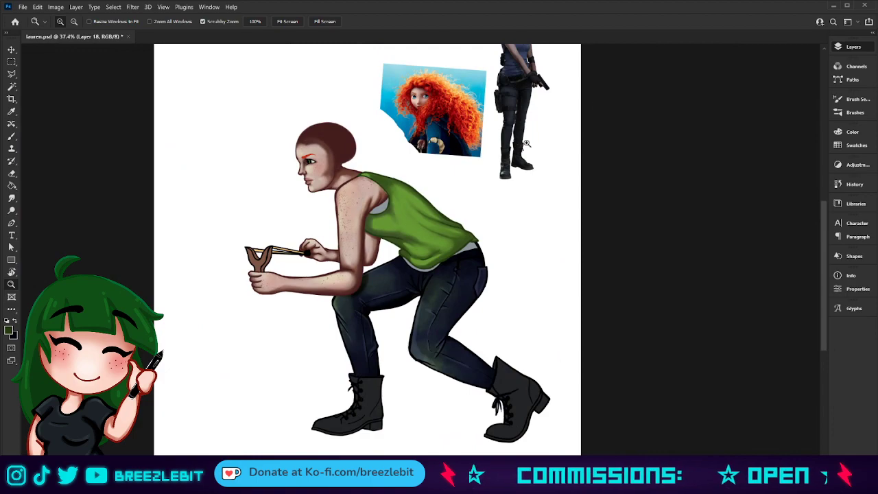
{"action": "left_click", "coordinate": [719, 149]}
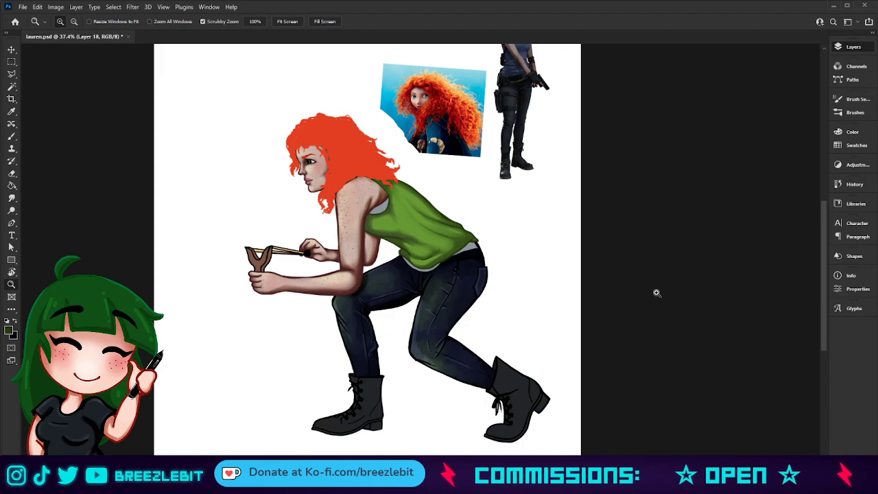
Step: Recolor the jeans' black line art around the hips and crotch on Layer 19 with a sampled dark navy
{"action": "left_click_drag", "start_coordinate": [571, 313], "coordinate": [510, 267]}
{"action": "key", "text": "i"}
{"action": "left_click_drag", "start_coordinate": [411, 190], "coordinate": [411, 214]}
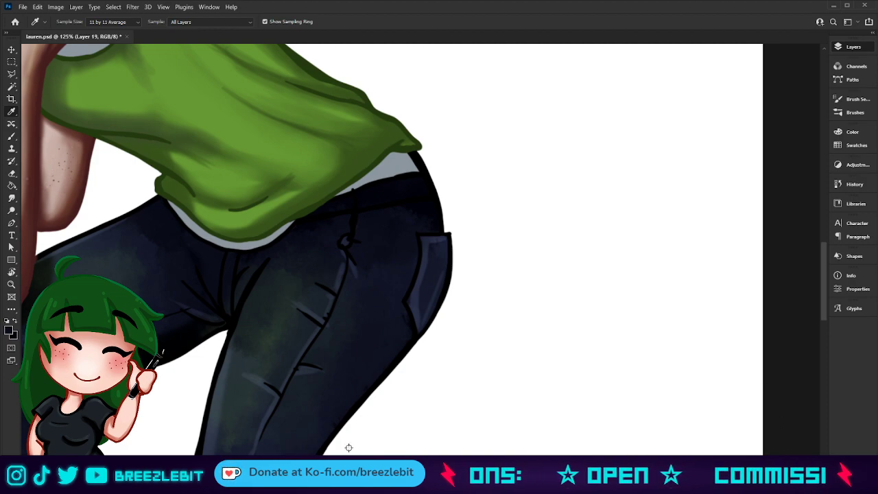
{"action": "key", "text": "b"}
{"action": "mouse_move", "coordinate": [421, 236]}
{"action": "left_mouse_down"}
{"action": "mouse_move", "coordinate": [321, 432]}
{"action": "mouse_move", "coordinate": [298, 457]}
{"action": "mouse_move", "coordinate": [275, 414]}
{"action": "mouse_move", "coordinate": [308, 313]}
{"action": "mouse_move", "coordinate": [340, 279]}
{"action": "mouse_move", "coordinate": [321, 297]}
{"action": "mouse_move", "coordinate": [351, 252]}
{"action": "mouse_move", "coordinate": [361, 197]}
{"action": "mouse_move", "coordinate": [392, 202]}
{"action": "mouse_move", "coordinate": [402, 149]}
{"action": "mouse_move", "coordinate": [368, 171]}
{"action": "left_mouse_up"}
{"action": "mouse_move", "coordinate": [316, 187]}
{"action": "left_mouse_down"}
{"action": "mouse_move", "coordinate": [300, 209]}
{"action": "mouse_move", "coordinate": [300, 242]}
{"action": "mouse_move", "coordinate": [234, 276]}
{"action": "mouse_move", "coordinate": [242, 335]}
{"action": "mouse_move", "coordinate": [236, 373]}
{"action": "mouse_move", "coordinate": [214, 338]}
{"action": "left_mouse_up"}
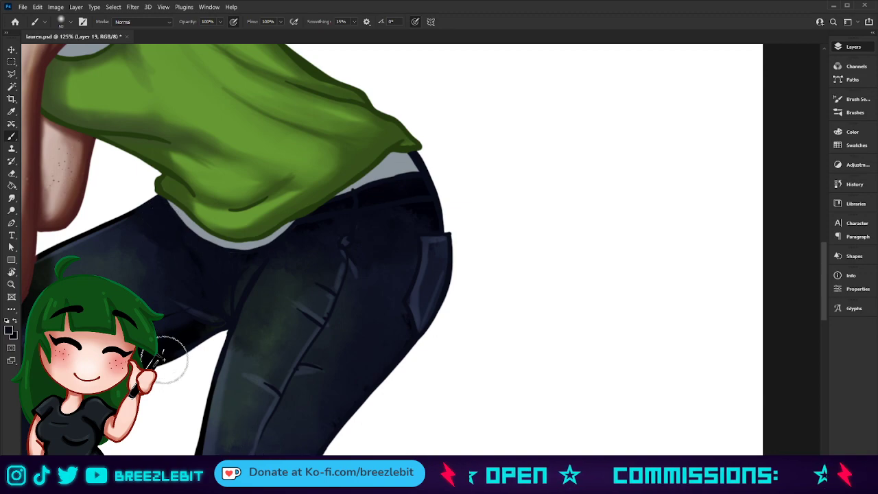
{"action": "left_click_drag", "start_coordinate": [200, 399], "coordinate": [329, 347]}
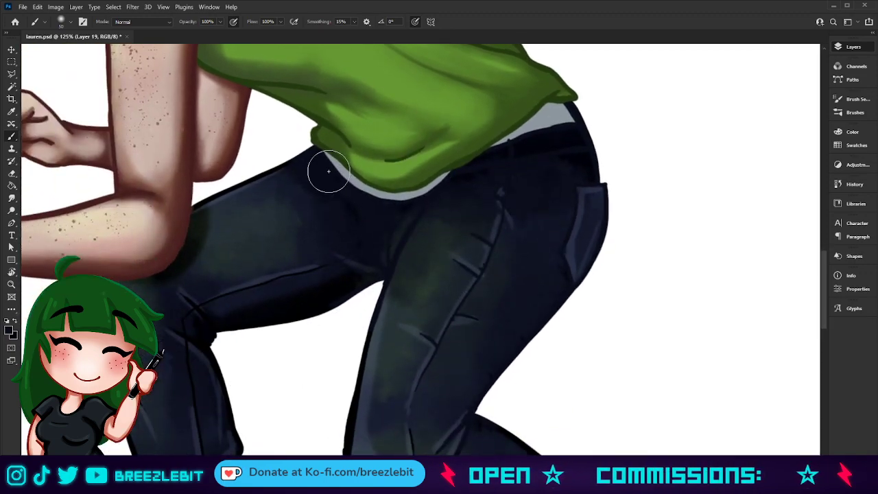
{"action": "mouse_move", "coordinate": [324, 169]}
{"action": "left_mouse_down"}
{"action": "mouse_move", "coordinate": [358, 192]}
{"action": "mouse_move", "coordinate": [402, 190]}
{"action": "mouse_move", "coordinate": [474, 167]}
{"action": "left_mouse_up"}
{"action": "left_click_drag", "start_coordinate": [379, 221], "coordinate": [407, 300]}
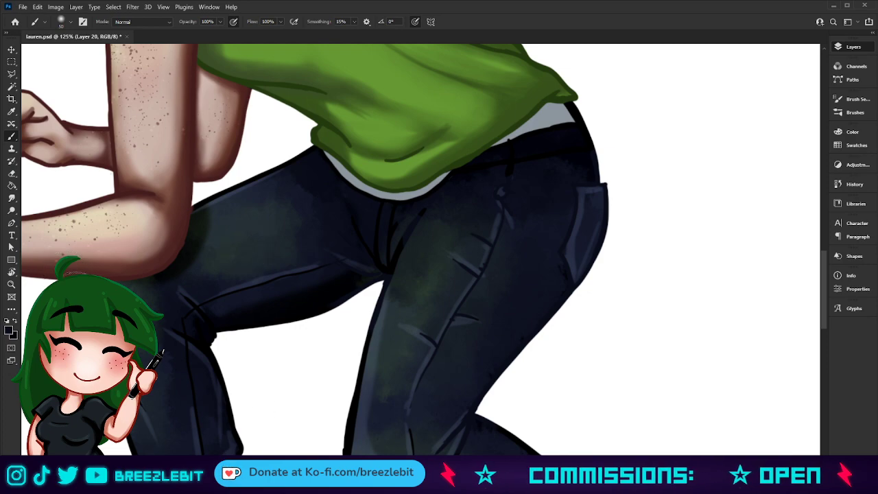
Step: Recolor the undershirt's black outline beneath the tank top's hem with medium grey on Layer 20
{"action": "key", "text": "i"}
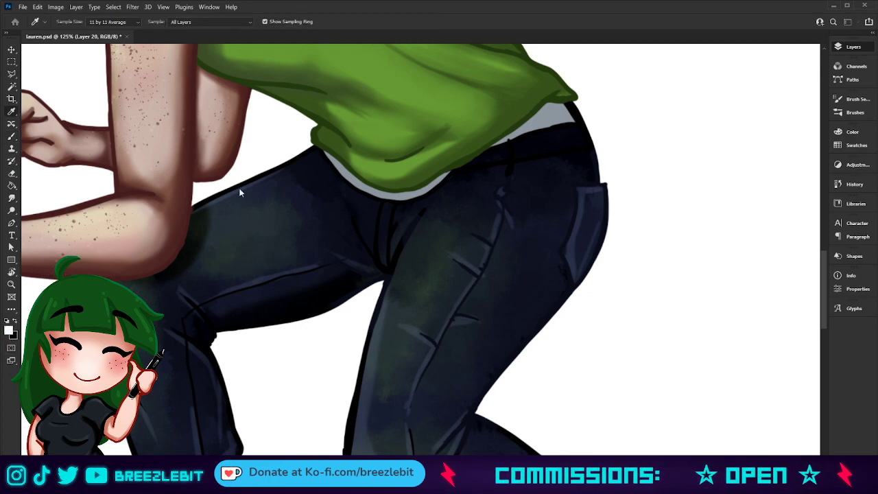
{"action": "key", "text": "b"}
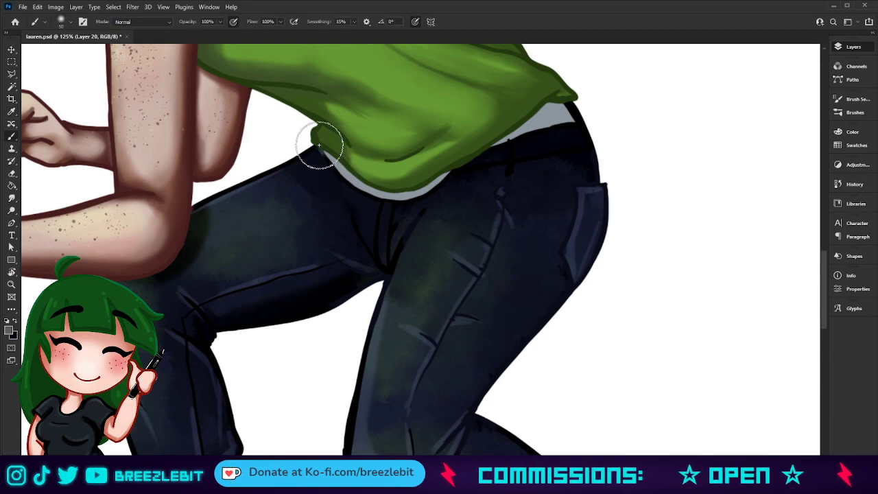
{"action": "mouse_move", "coordinate": [478, 154]}
{"action": "left_mouse_down"}
{"action": "mouse_move", "coordinate": [520, 132]}
{"action": "mouse_move", "coordinate": [564, 124]}
{"action": "mouse_move", "coordinate": [568, 103]}
{"action": "left_mouse_up"}
{"action": "left_click_drag", "start_coordinate": [510, 145], "coordinate": [496, 165]}
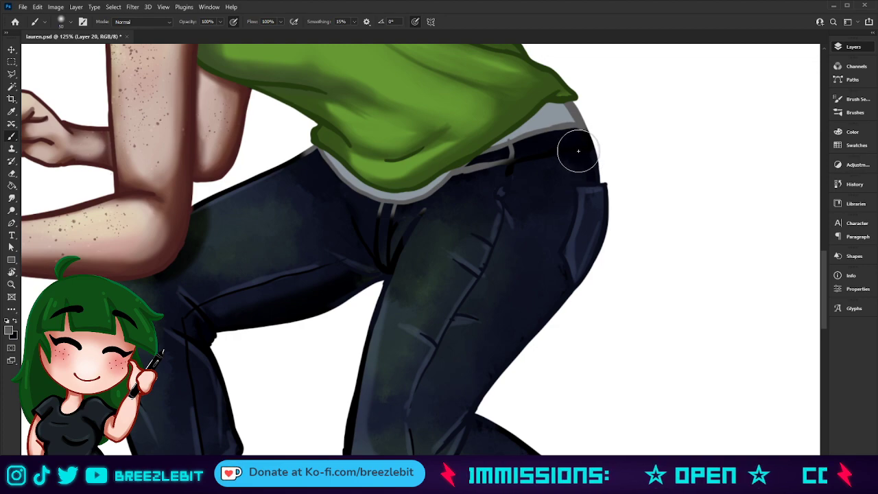
Step: Remove the grey spill from the jeans' waistband, belt loop and fly seams, keeping only the undershirt's outline grey
{"action": "key", "text": "ctrl+z"}
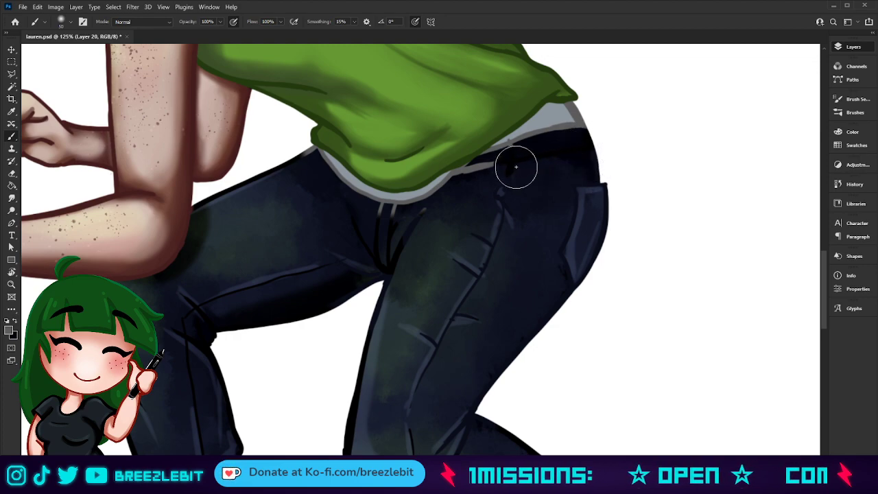
{"action": "mouse_move", "coordinate": [518, 166]}
{"action": "left_mouse_down"}
{"action": "mouse_move", "coordinate": [464, 180]}
{"action": "mouse_move", "coordinate": [440, 200]}
{"action": "left_mouse_up"}
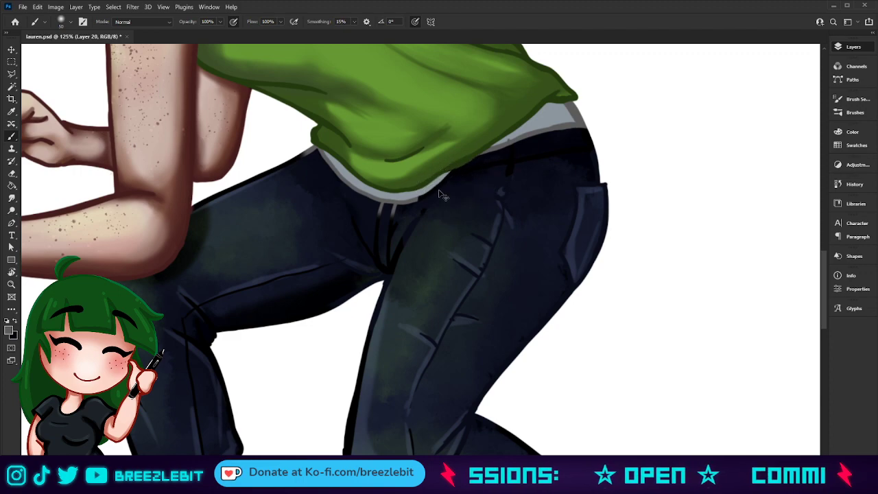
{"action": "key", "text": "ctrl+z"}
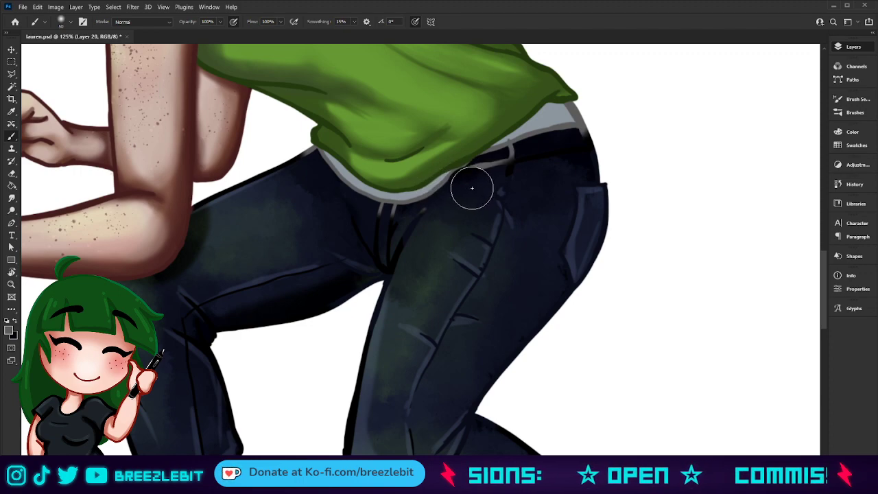
{"action": "left_click_drag", "start_coordinate": [484, 180], "coordinate": [515, 167]}
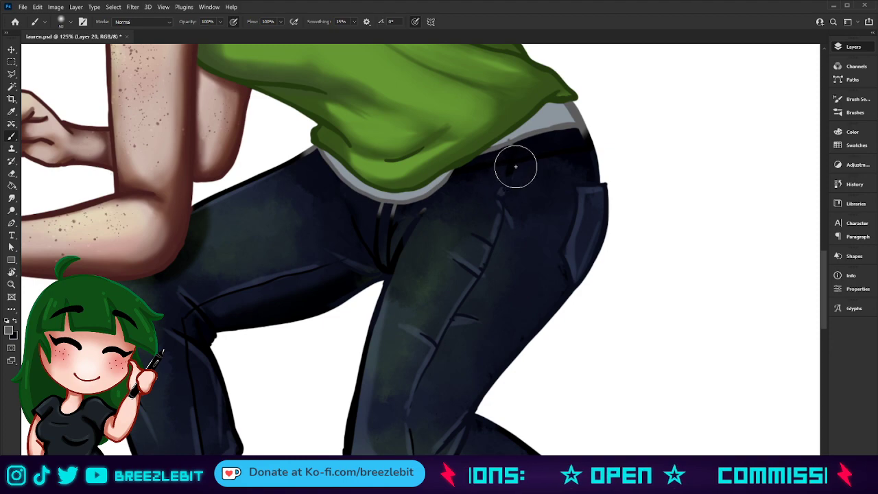
{"action": "left_click_drag", "start_coordinate": [580, 150], "coordinate": [590, 160]}
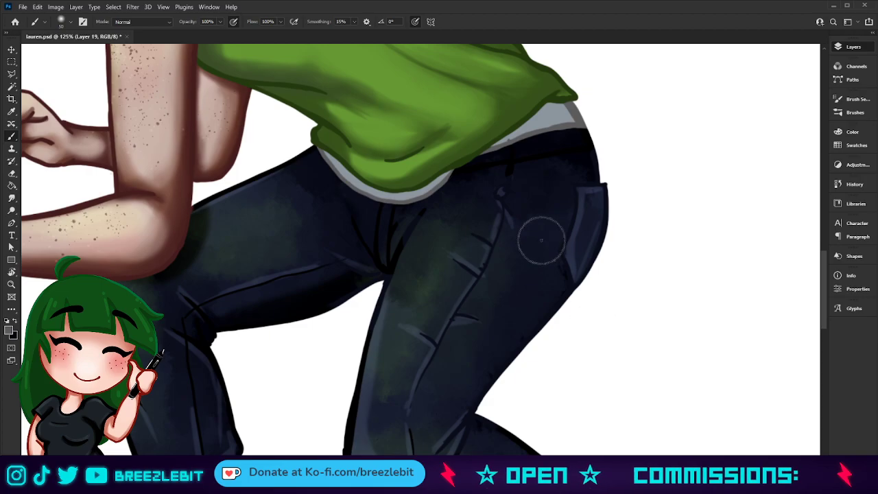
Step: Sample the dark navy of the jeans and recolor the remaining black outlines and seams of both legs on Layer 19
{"action": "key", "text": "z"}
{"action": "left_click_drag", "start_coordinate": [406, 251], "coordinate": [470, 186]}
{"action": "key", "text": "i"}
{"action": "left_click", "coordinate": [416, 157]}
{"action": "key", "text": "z"}
{"action": "left_click_drag", "start_coordinate": [479, 219], "coordinate": [450, 231]}
{"action": "key", "text": "ctrl+0"}
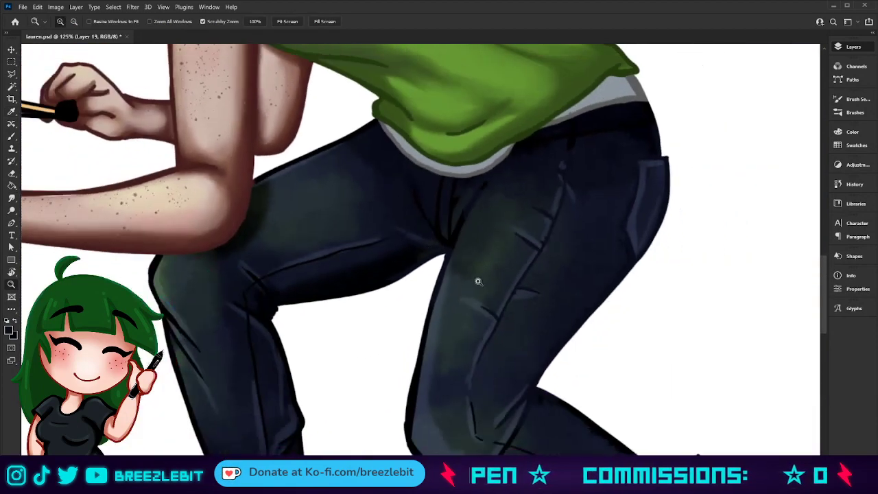
{"action": "key", "text": "b"}
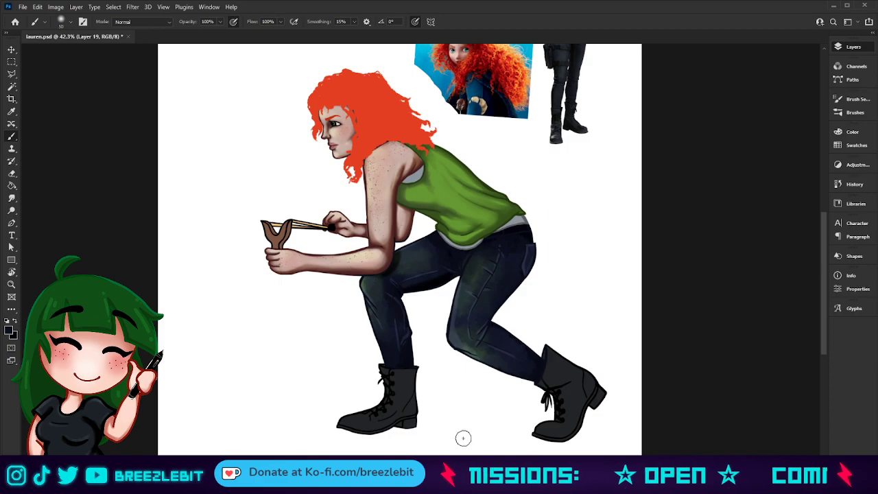
Step: Clean the navy spill off the front boot's cuff and the forearm and elbow outlines on Layer 19
{"action": "key", "text": "z"}
{"action": "left_click_drag", "start_coordinate": [393, 381], "coordinate": [462, 392]}
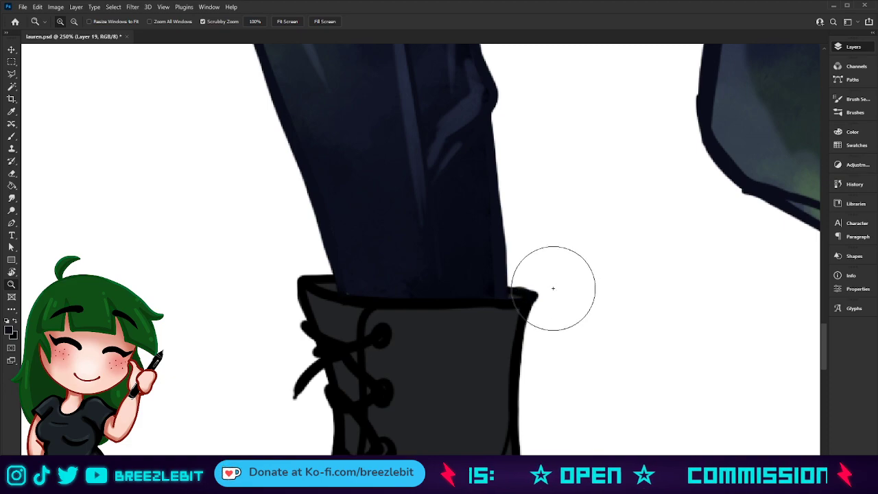
{"action": "left_click_drag", "start_coordinate": [543, 128], "coordinate": [486, 418]}
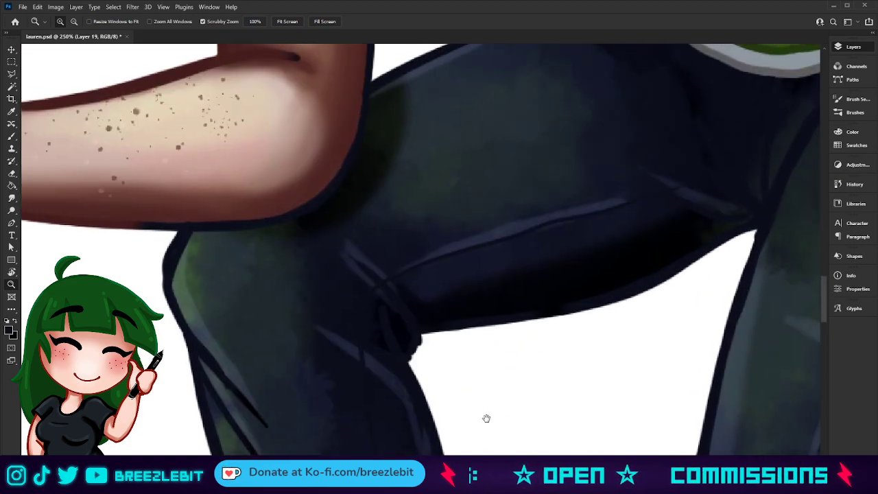
{"action": "mouse_move", "coordinate": [329, 103]}
{"action": "left_mouse_down"}
{"action": "mouse_move", "coordinate": [312, 58]}
{"action": "mouse_move", "coordinate": [381, 82]}
{"action": "mouse_move", "coordinate": [381, 75]}
{"action": "mouse_move", "coordinate": [380, 82]}
{"action": "mouse_move", "coordinate": [382, 72]}
{"action": "mouse_move", "coordinate": [360, 108]}
{"action": "mouse_move", "coordinate": [355, 181]}
{"action": "mouse_move", "coordinate": [332, 231]}
{"action": "mouse_move", "coordinate": [271, 244]}
{"action": "mouse_move", "coordinate": [240, 232]}
{"action": "mouse_move", "coordinate": [175, 233]}
{"action": "left_mouse_up"}
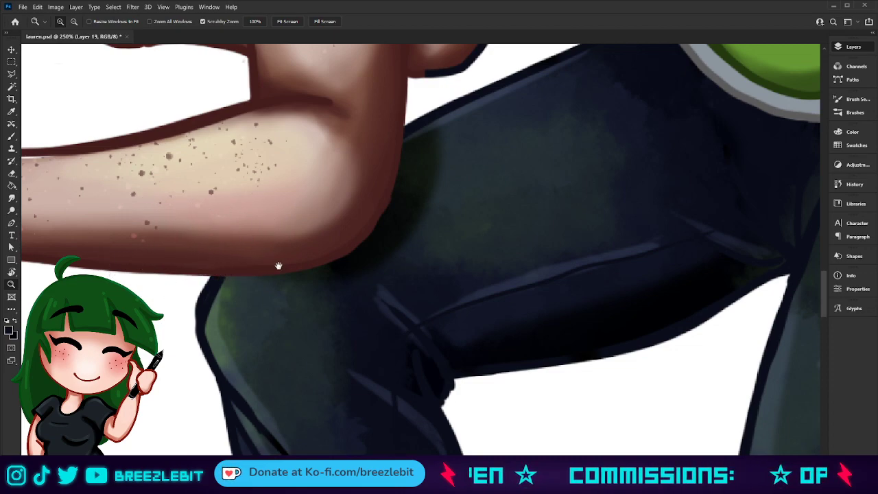
{"action": "left_click_drag", "start_coordinate": [293, 245], "coordinate": [179, 397]}
{"action": "mouse_move", "coordinate": [345, 210]}
{"action": "left_mouse_down"}
{"action": "mouse_move", "coordinate": [345, 199]}
{"action": "mouse_move", "coordinate": [315, 223]}
{"action": "left_mouse_up"}
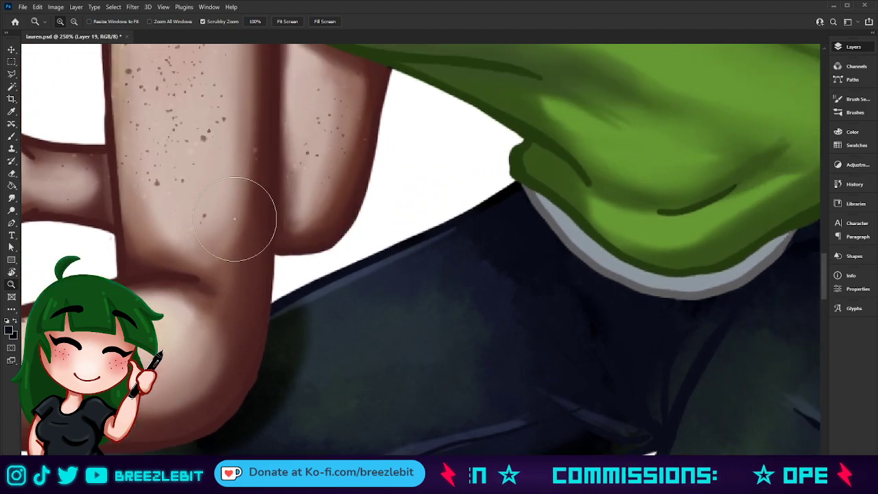
Step: Clear the navy spill from the rear boot's cuff and lace outlines next to the jeans' hem on Layer 19
{"action": "left_click_drag", "start_coordinate": [542, 326], "coordinate": [241, 241]}
{"action": "left_click_drag", "start_coordinate": [297, 275], "coordinate": [118, 292]}
{"action": "left_click_drag", "start_coordinate": [514, 358], "coordinate": [383, 235]}
{"action": "left_click_drag", "start_coordinate": [377, 439], "coordinate": [484, 74]}
{"action": "left_click_drag", "start_coordinate": [382, 288], "coordinate": [209, 279]}
{"action": "mouse_move", "coordinate": [501, 237]}
{"action": "left_mouse_down"}
{"action": "mouse_move", "coordinate": [509, 292]}
{"action": "mouse_move", "coordinate": [503, 284]}
{"action": "mouse_move", "coordinate": [516, 293]}
{"action": "mouse_move", "coordinate": [535, 354]}
{"action": "mouse_move", "coordinate": [530, 345]}
{"action": "mouse_move", "coordinate": [510, 437]}
{"action": "mouse_move", "coordinate": [501, 421]}
{"action": "mouse_move", "coordinate": [524, 163]}
{"action": "left_mouse_up"}
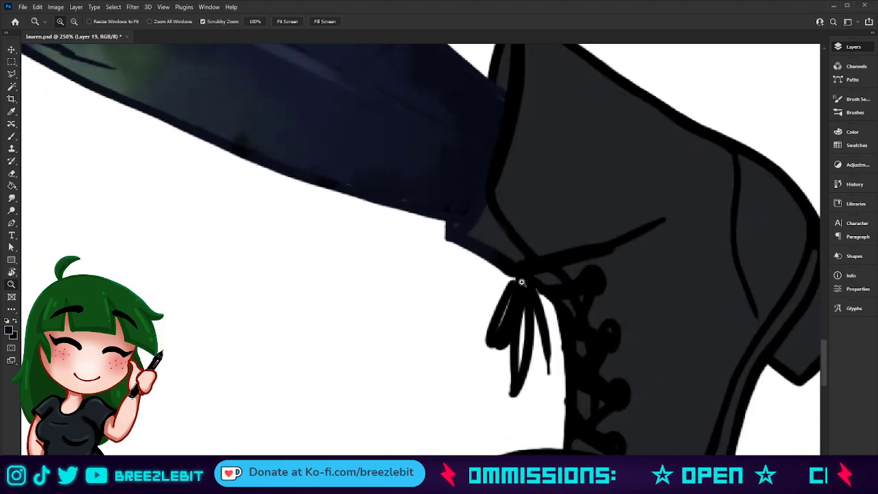
{"action": "mouse_move", "coordinate": [449, 272]}
{"action": "left_mouse_down"}
{"action": "mouse_move", "coordinate": [442, 265]}
{"action": "mouse_move", "coordinate": [492, 259]}
{"action": "mouse_move", "coordinate": [497, 244]}
{"action": "left_mouse_up"}
{"action": "key", "text": "ctrl+z"}
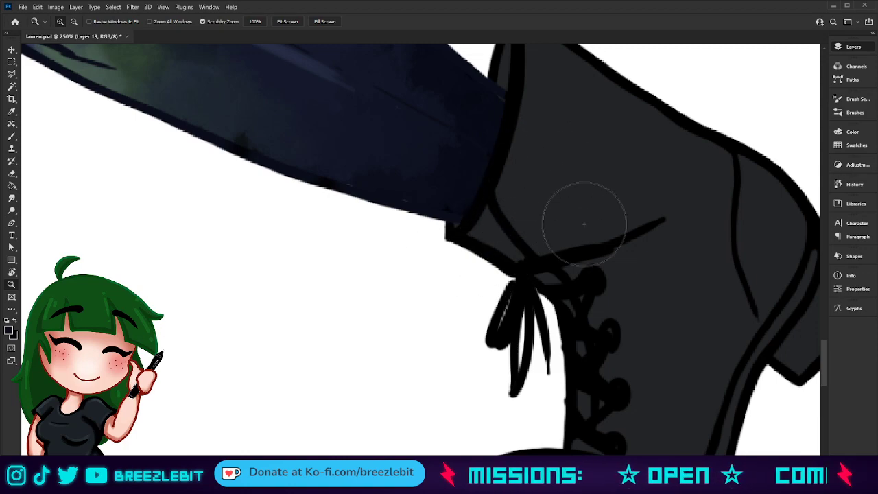
{"action": "left_click_drag", "start_coordinate": [574, 323], "coordinate": [402, 253]}
{"action": "left_click_drag", "start_coordinate": [387, 268], "coordinate": [404, 380]}
{"action": "left_click_drag", "start_coordinate": [392, 334], "coordinate": [371, 342]}
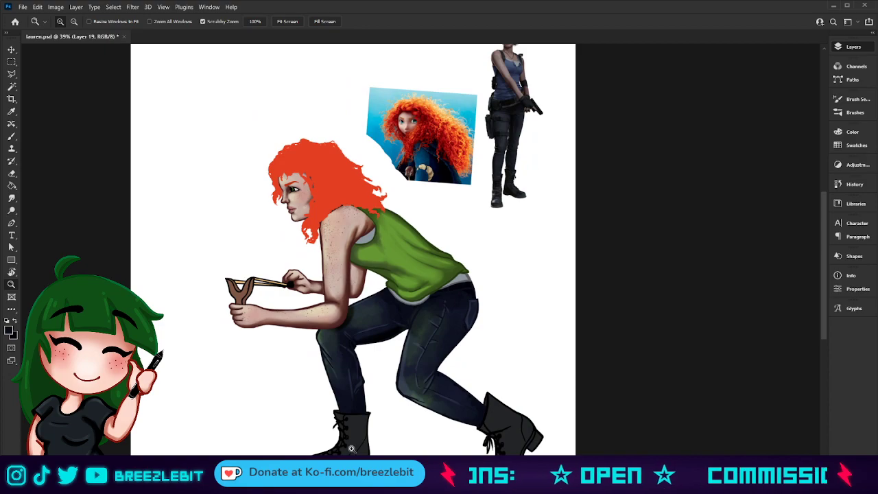
{"action": "left_click_drag", "start_coordinate": [391, 444], "coordinate": [398, 418]}
{"action": "left_click_drag", "start_coordinate": [360, 331], "coordinate": [405, 418]}
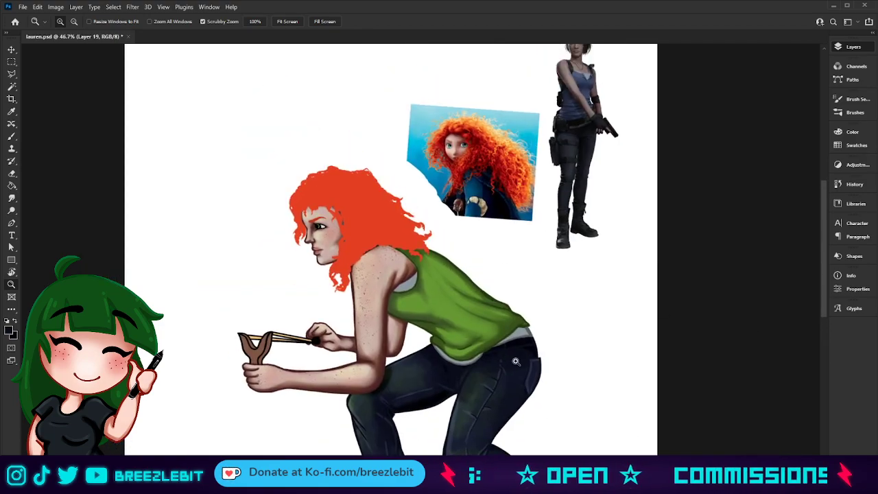
{"action": "scroll", "coordinate": [318, 256], "scroll_direction": "up", "scroll_amount": 6}
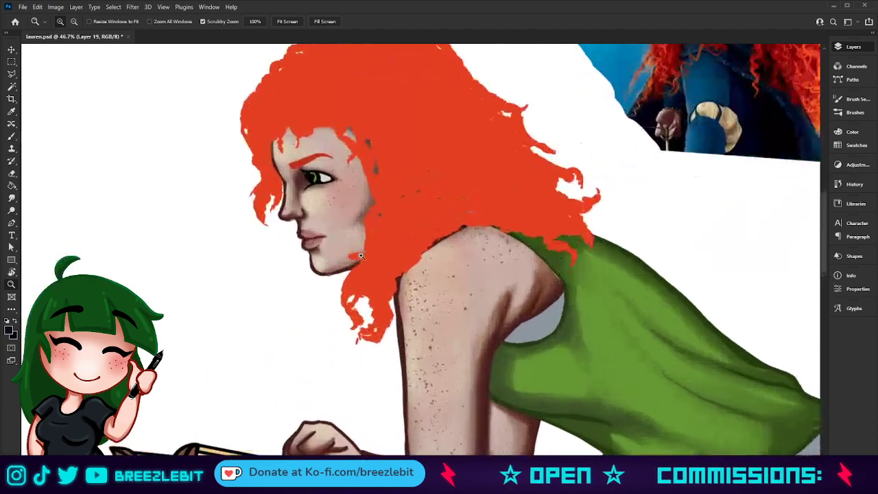
{"action": "scroll", "coordinate": [360, 235], "scroll_direction": "up", "scroll_amount": 2}
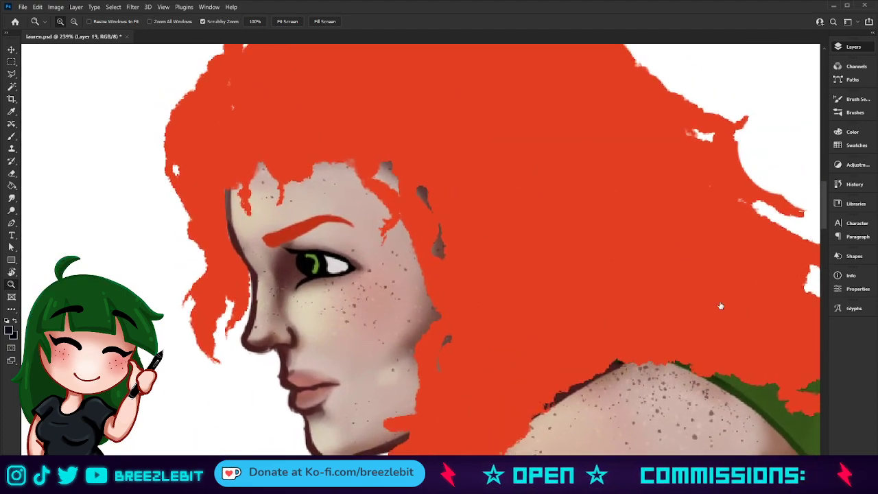
{"action": "key", "text": "ctrl+0"}
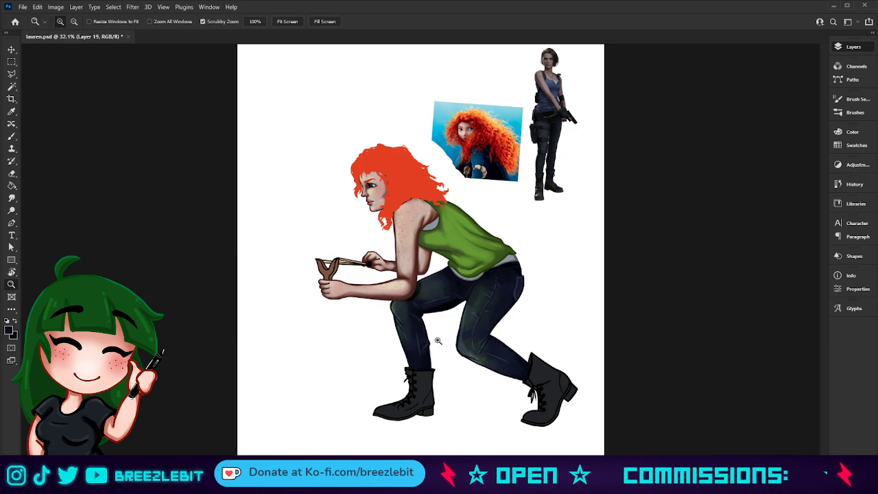
{"action": "scroll", "coordinate": [426, 347], "scroll_direction": "down", "scroll_amount": 1}
{"action": "scroll", "coordinate": [433, 362], "scroll_direction": "up", "scroll_amount": 1}
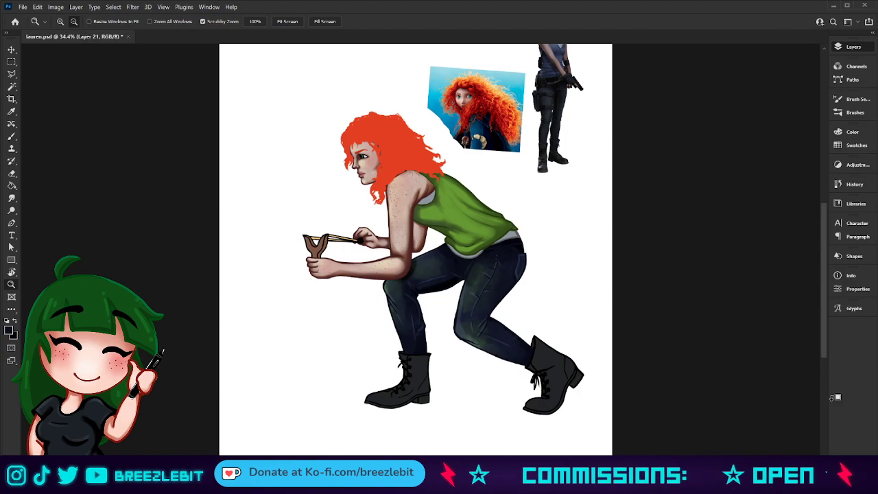
Step: Sample the undershirt's grey and brush darker shading along its exposed back hem and lower edge on Layer 21
{"action": "left_click", "coordinate": [556, 262]}
{"action": "scroll", "coordinate": [489, 312], "scroll_direction": "up", "scroll_amount": 3}
{"action": "key", "text": "i"}
{"action": "left_click", "coordinate": [470, 269]}
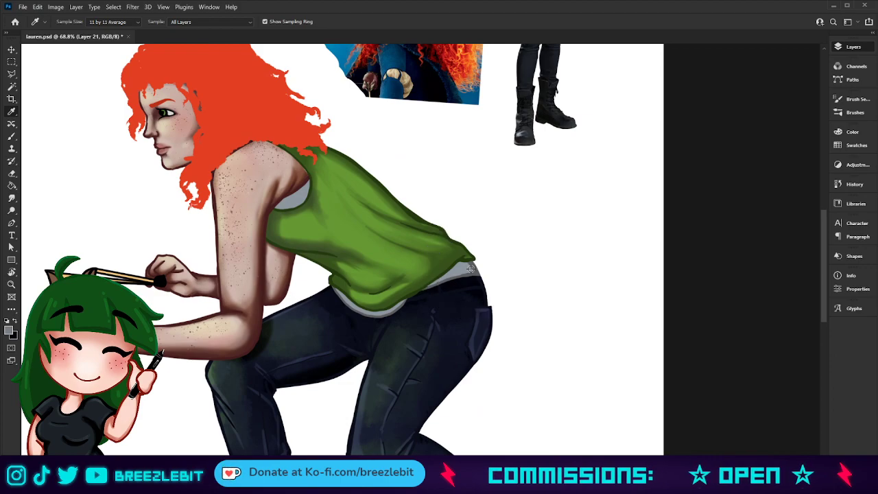
{"action": "key", "text": "b"}
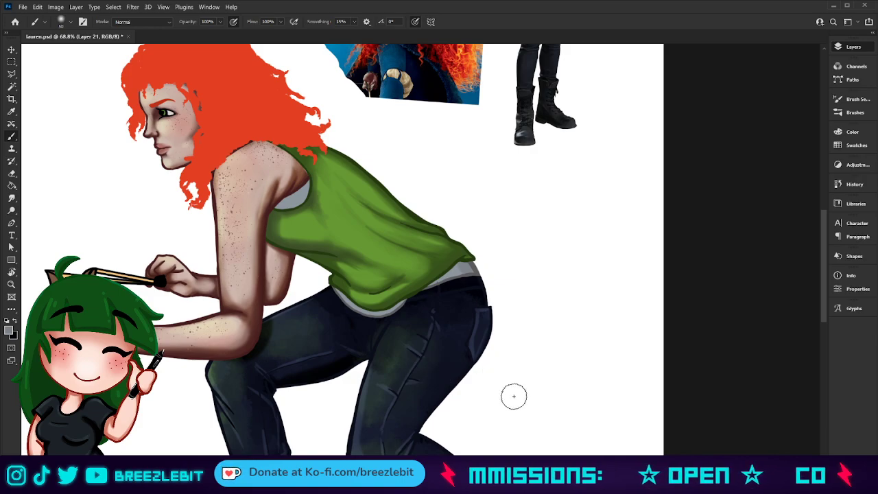
{"action": "key", "text": "i"}
{"action": "left_click", "coordinate": [460, 269]}
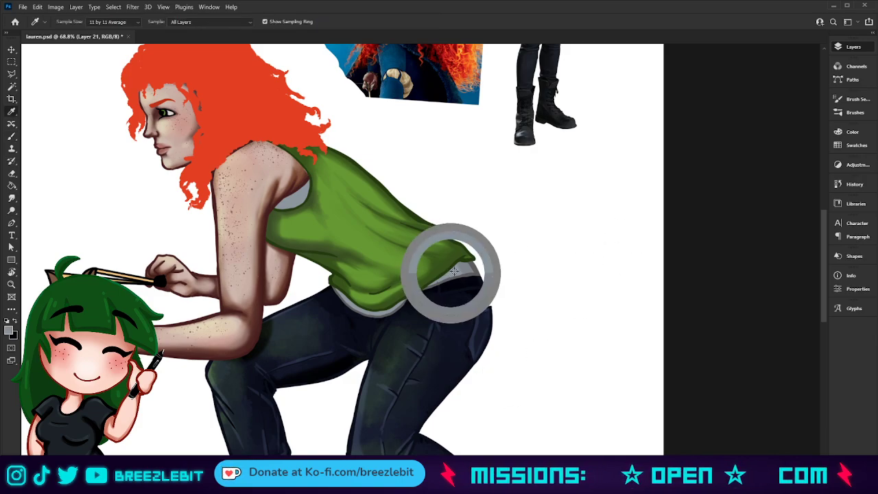
{"action": "mouse_move", "coordinate": [471, 271]}
{"action": "left_mouse_down"}
{"action": "mouse_move", "coordinate": [455, 249]}
{"action": "mouse_move", "coordinate": [476, 266]}
{"action": "mouse_move", "coordinate": [437, 261]}
{"action": "mouse_move", "coordinate": [397, 286]}
{"action": "mouse_move", "coordinate": [381, 256]}
{"action": "mouse_move", "coordinate": [383, 290]}
{"action": "left_mouse_up"}
{"action": "key", "text": "b"}
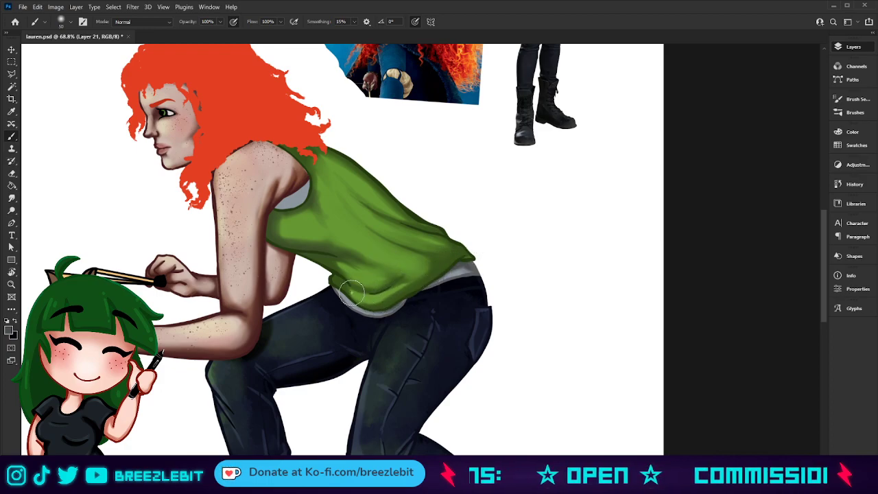
Step: Resample the undershirt's grey, blend the shading along its back hem, and save lauren.psd
{"action": "key", "text": "i"}
{"action": "left_click", "coordinate": [466, 272]}
{"action": "left_click", "coordinate": [463, 273]}
{"action": "left_click", "coordinate": [465, 270]}
{"action": "key", "text": "b"}
{"action": "left_click_drag", "start_coordinate": [464, 273], "coordinate": [448, 276]}
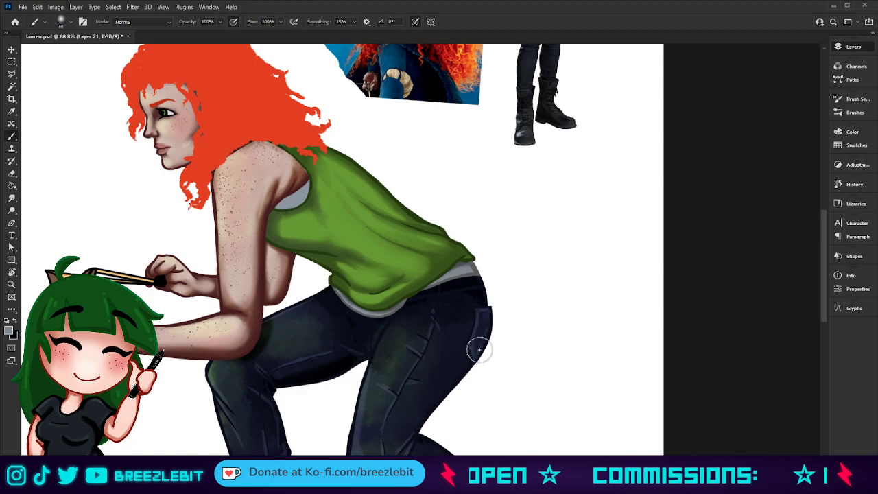
{"action": "key", "text": "z"}
{"action": "left_click_drag", "start_coordinate": [442, 347], "coordinate": [403, 320]}
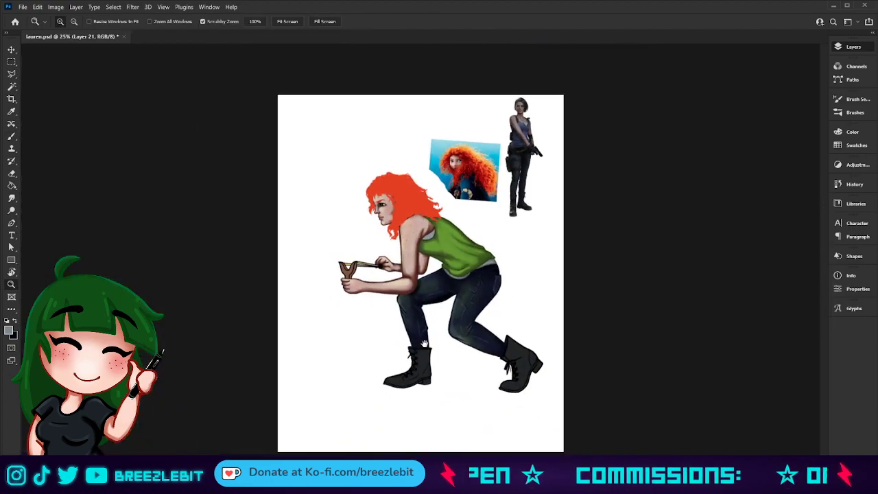
{"action": "key", "text": "ctrl+s"}
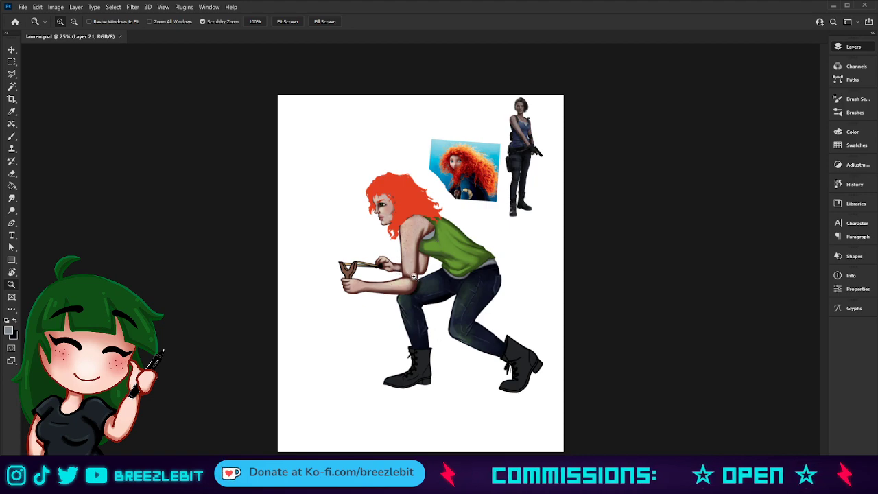
Step: Add a new layer for the boots' shading and sample a dark tone from the front boot for painting
{"action": "left_click_drag", "start_coordinate": [414, 276], "coordinate": [431, 277]}
{"action": "left_click_drag", "start_coordinate": [479, 407], "coordinate": [523, 407]}
{"action": "left_click_drag", "start_coordinate": [458, 444], "coordinate": [511, 340]}
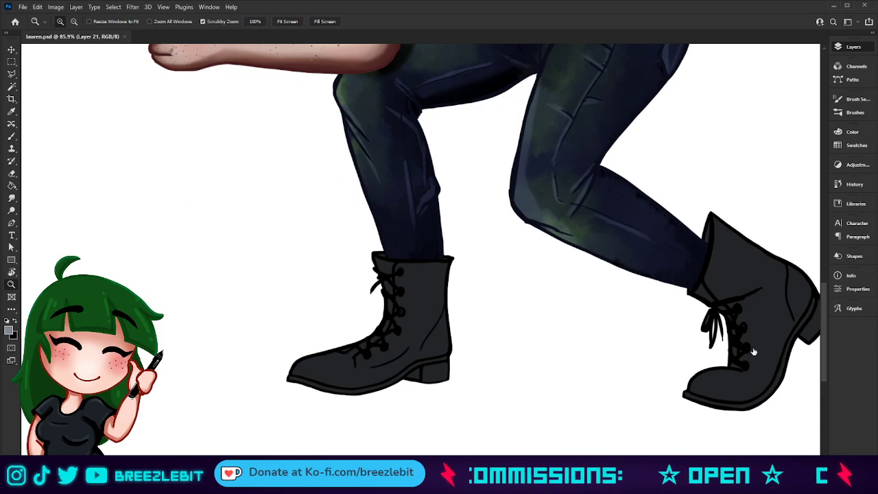
{"action": "left_click", "coordinate": [768, 289]}
{"action": "key", "text": "ctrl+shift+alt+n"}
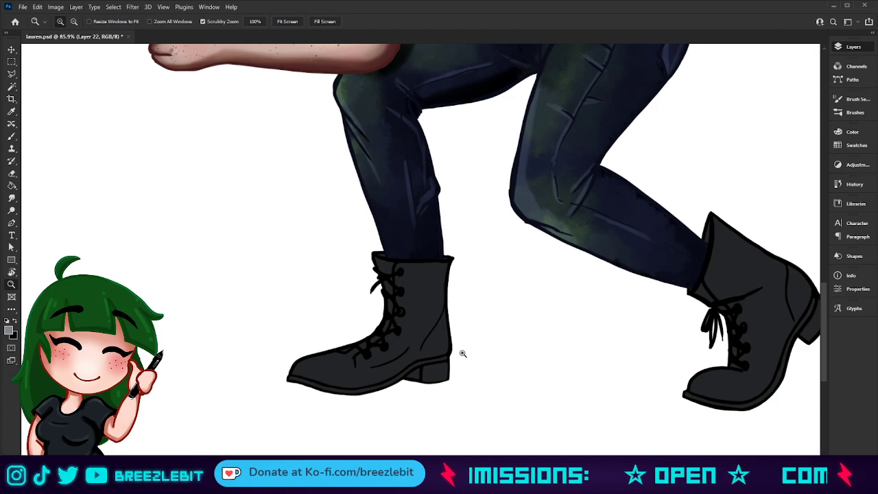
{"action": "key", "text": "i"}
{"action": "left_click_drag", "start_coordinate": [434, 297], "coordinate": [444, 288]}
{"action": "key", "text": "b"}
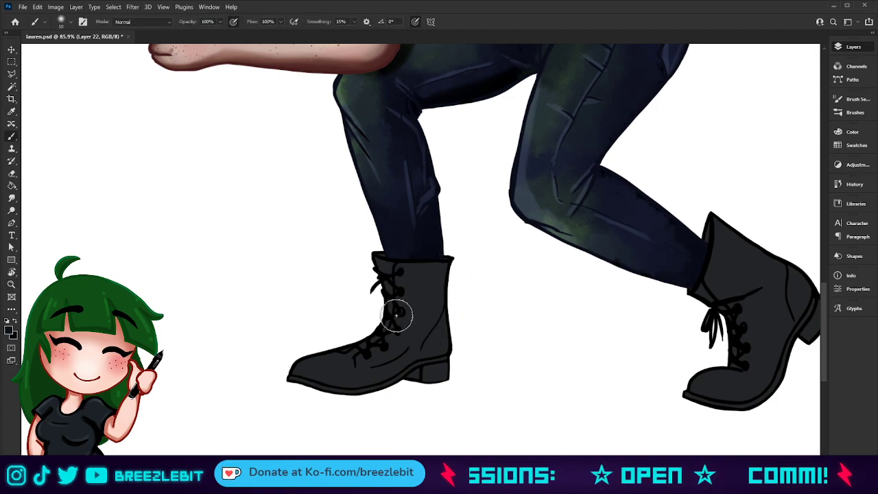
Step: Paint near-black shadows on the front boot's heel, sole, toe, lacing and upper shaft with a smaller brush
{"action": "key", "text": "bracketleft"}
{"action": "key", "text": "bracketleft"}
{"action": "key", "text": "bracketleft"}
{"action": "key", "text": "bracketleft"}
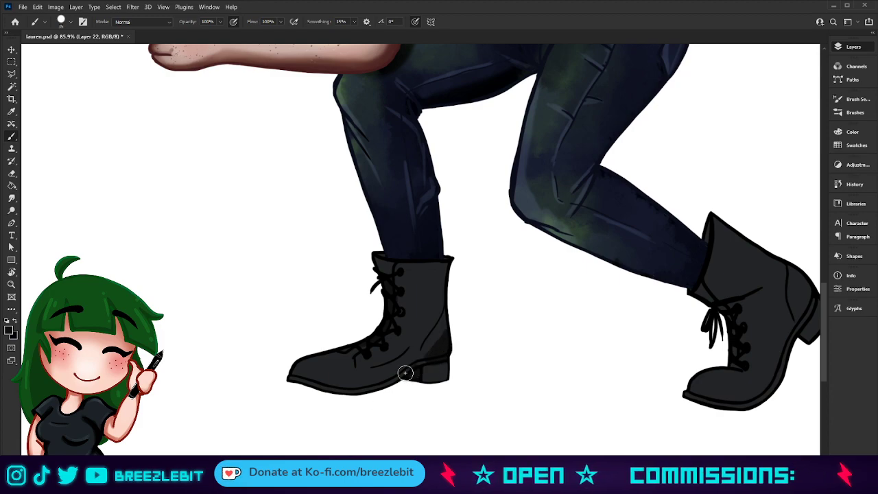
{"action": "mouse_move", "coordinate": [440, 322]}
{"action": "left_mouse_down"}
{"action": "mouse_move", "coordinate": [415, 356]}
{"action": "mouse_move", "coordinate": [419, 350]}
{"action": "mouse_move", "coordinate": [398, 357]}
{"action": "mouse_move", "coordinate": [439, 327]}
{"action": "mouse_move", "coordinate": [446, 343]}
{"action": "mouse_move", "coordinate": [345, 392]}
{"action": "left_mouse_up"}
{"action": "mouse_move", "coordinate": [286, 380]}
{"action": "left_mouse_down"}
{"action": "mouse_move", "coordinate": [340, 393]}
{"action": "mouse_move", "coordinate": [279, 379]}
{"action": "mouse_move", "coordinate": [344, 387]}
{"action": "mouse_move", "coordinate": [379, 368]}
{"action": "mouse_move", "coordinate": [336, 379]}
{"action": "mouse_move", "coordinate": [293, 372]}
{"action": "left_mouse_up"}
{"action": "mouse_move", "coordinate": [365, 382]}
{"action": "left_mouse_down"}
{"action": "mouse_move", "coordinate": [349, 362]}
{"action": "mouse_move", "coordinate": [358, 349]}
{"action": "left_mouse_up"}
{"action": "left_click_drag", "start_coordinate": [387, 281], "coordinate": [383, 275]}
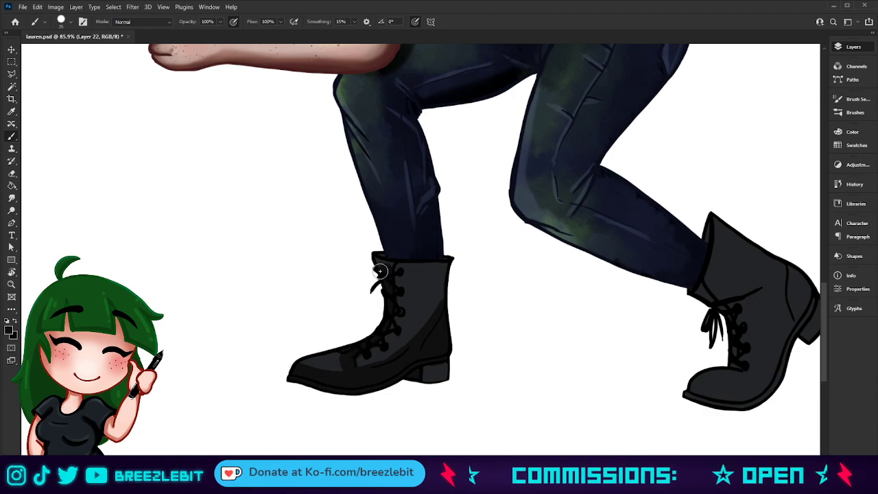
{"action": "mouse_move", "coordinate": [435, 261]}
{"action": "left_mouse_down"}
{"action": "mouse_move", "coordinate": [442, 305]}
{"action": "mouse_move", "coordinate": [446, 273]}
{"action": "mouse_move", "coordinate": [431, 316]}
{"action": "mouse_move", "coordinate": [406, 302]}
{"action": "mouse_move", "coordinate": [402, 267]}
{"action": "mouse_move", "coordinate": [426, 289]}
{"action": "left_mouse_up"}
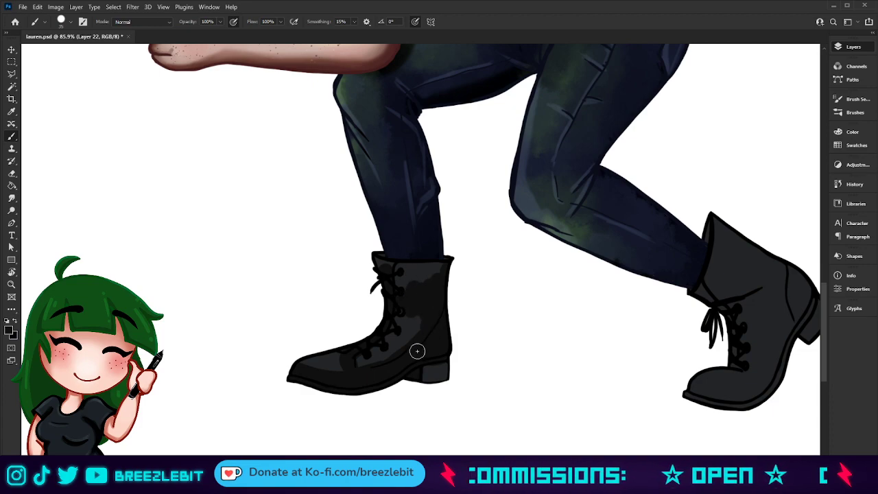
Step: Sample the front boot's dark grey and refine the shadow edges on its shaft and around the heel seam
{"action": "key", "text": "i"}
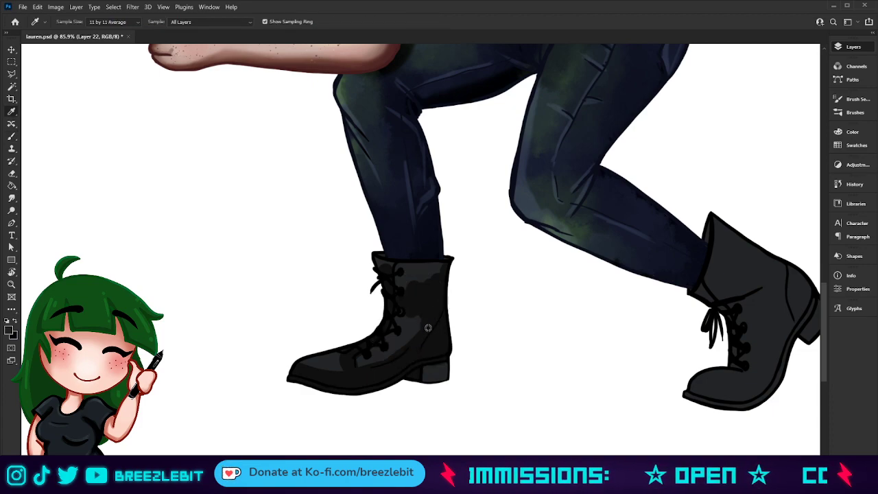
{"action": "key", "text": "b"}
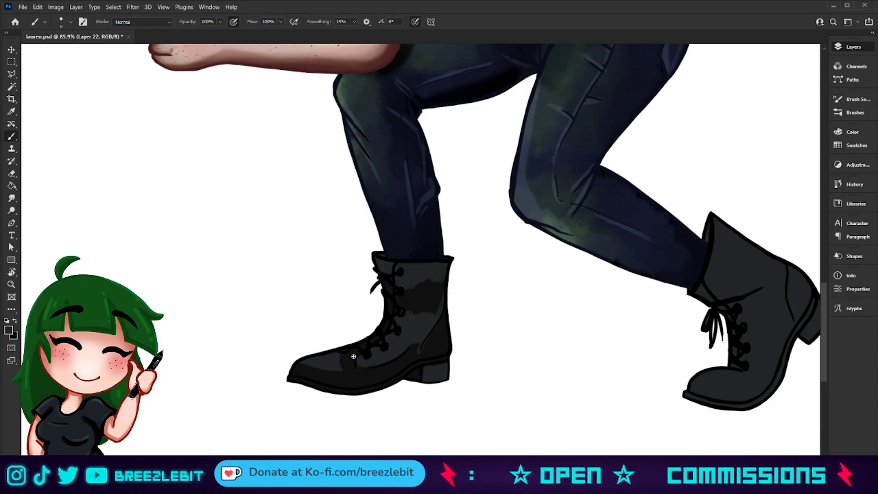
{"action": "key", "text": "bracketright"}
{"action": "key", "text": "bracketright"}
{"action": "key", "text": "bracketright"}
{"action": "key", "text": "bracketright"}
{"action": "key", "text": "bracketright"}
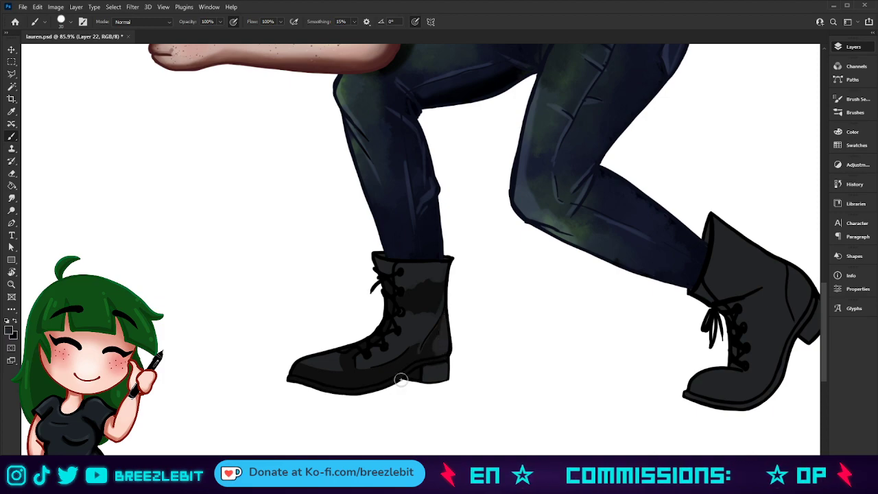
Step: Soften the hard edges of the front boot's shading with a blur filter
{"action": "key", "text": "z"}
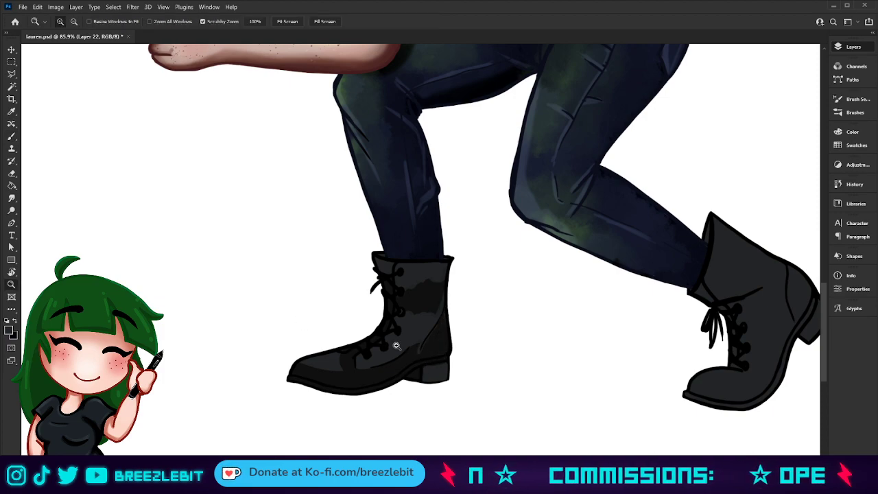
{"action": "left_click_drag", "start_coordinate": [332, 365], "coordinate": [266, 366]}
{"action": "left_click_drag", "start_coordinate": [410, 424], "coordinate": [425, 435]}
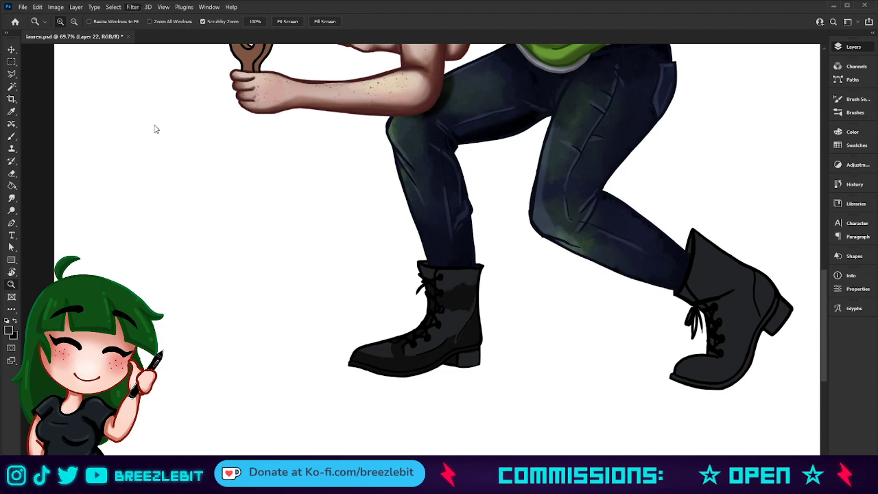
{"action": "key", "text": "h"}
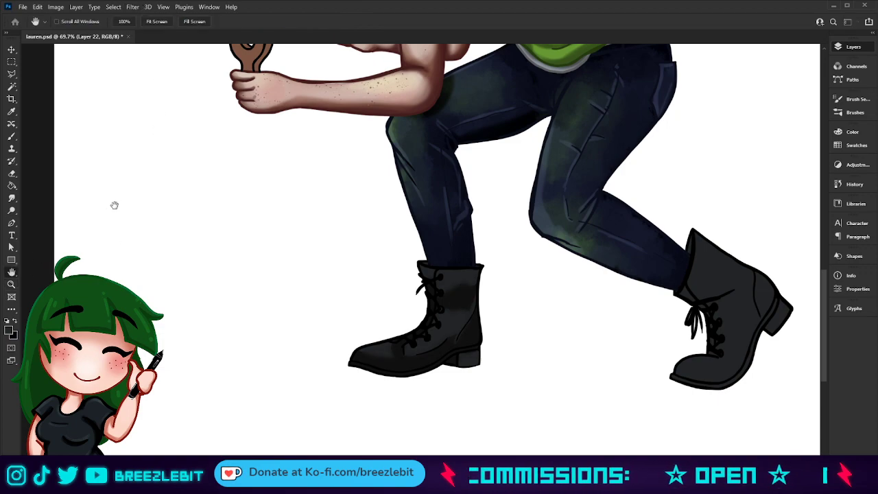
{"action": "key", "text": "z"}
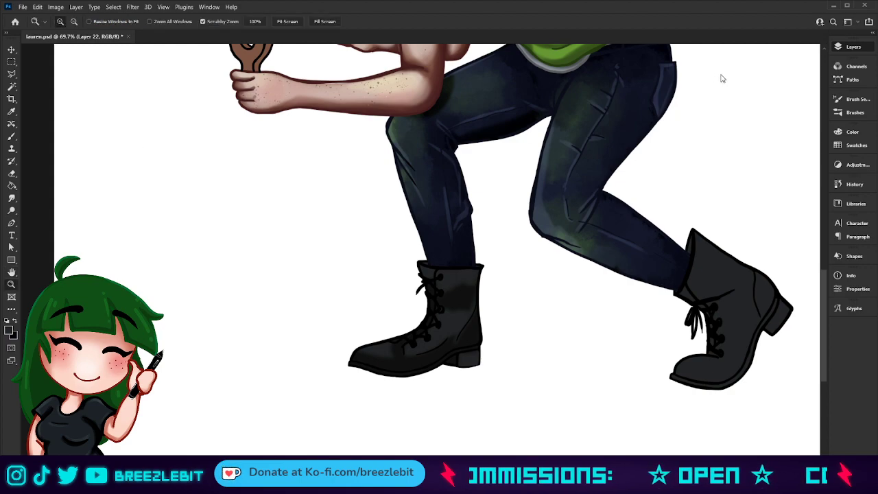
Step: Compare the front boot's shading with and without the softening and lightening, and undo both to restore the hard-edged shadows
{"action": "key", "text": "ctrl+z"}
{"action": "key", "text": "ctrl+z"}
{"action": "key", "text": "ctrl+shift+z"}
{"action": "key", "text": "ctrl+z"}
{"action": "key", "text": "ctrl+z"}
{"action": "key", "text": "ctrl+z"}
{"action": "key", "text": "ctrl+shift+z"}
{"action": "key", "text": "ctrl+shift+z"}
{"action": "key", "text": "ctrl+z"}
{"action": "key", "text": "ctrl+shift+z"}
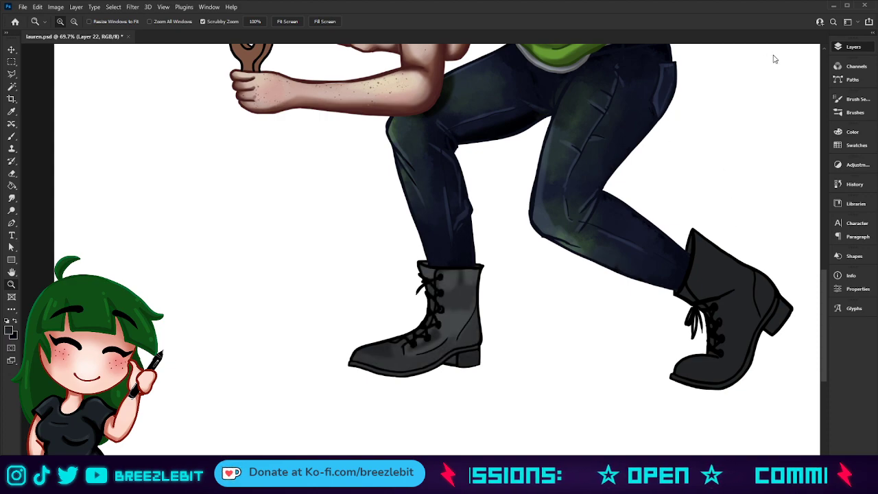
{"action": "key", "text": "ctrl+z"}
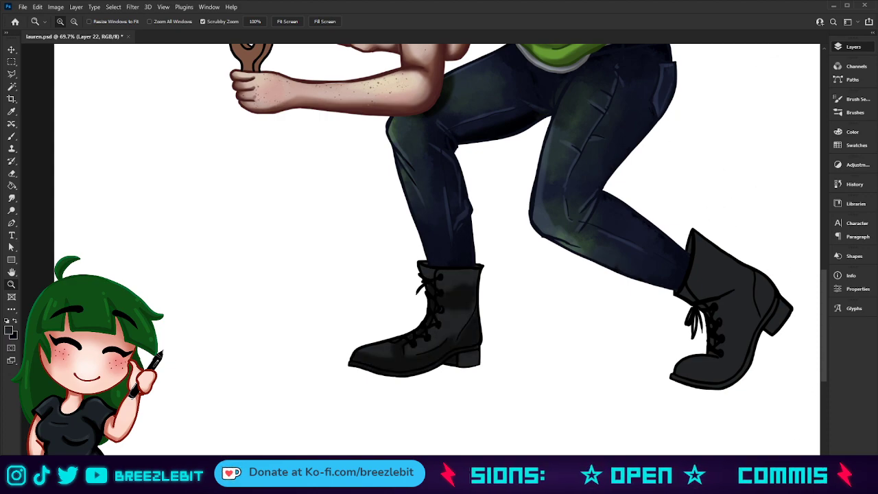
{"action": "key", "text": "ctrl+shift+z"}
{"action": "left_click_drag", "start_coordinate": [578, 348], "coordinate": [426, 357]}
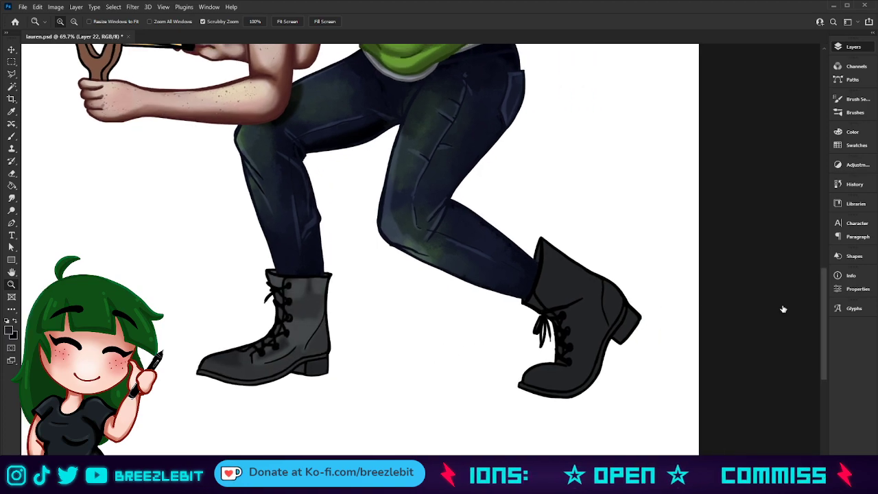
{"action": "key", "text": "ctrl+z"}
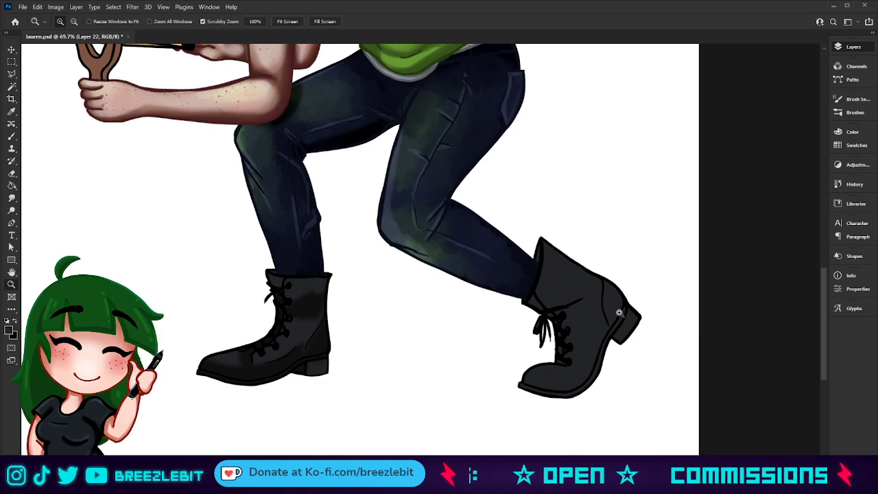
{"action": "key", "text": "ctrl+shift+z"}
{"action": "key", "text": "ctrl+z"}
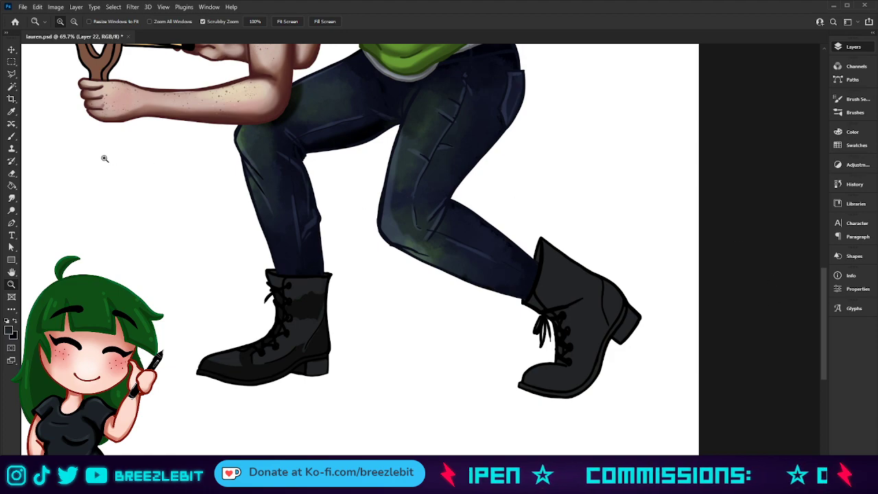
{"action": "key", "text": "b"}
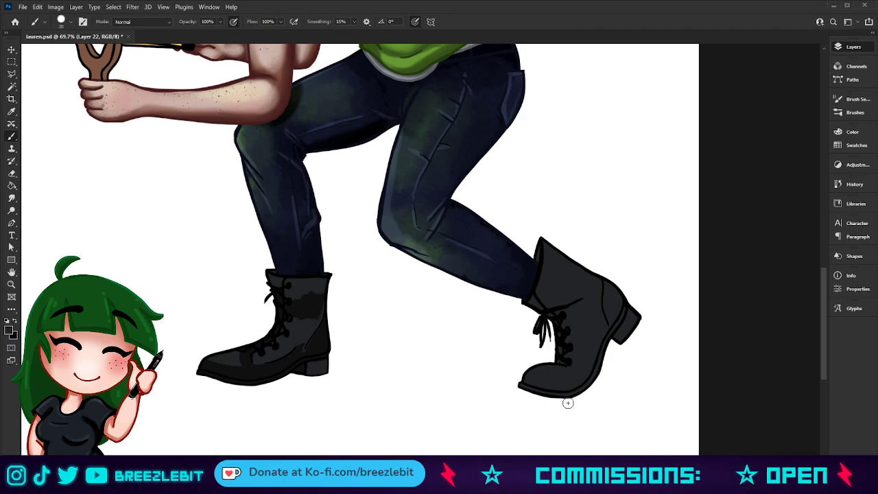
{"action": "mouse_move", "coordinate": [574, 338]}
{"action": "left_mouse_down"}
{"action": "mouse_move", "coordinate": [569, 343]}
{"action": "mouse_move", "coordinate": [562, 322]}
{"action": "left_mouse_up"}
{"action": "key", "text": "ctrl+z"}
{"action": "key", "text": "ctrl+z"}
{"action": "key", "text": "ctrl+z"}
{"action": "key", "text": "ctrl+z"}
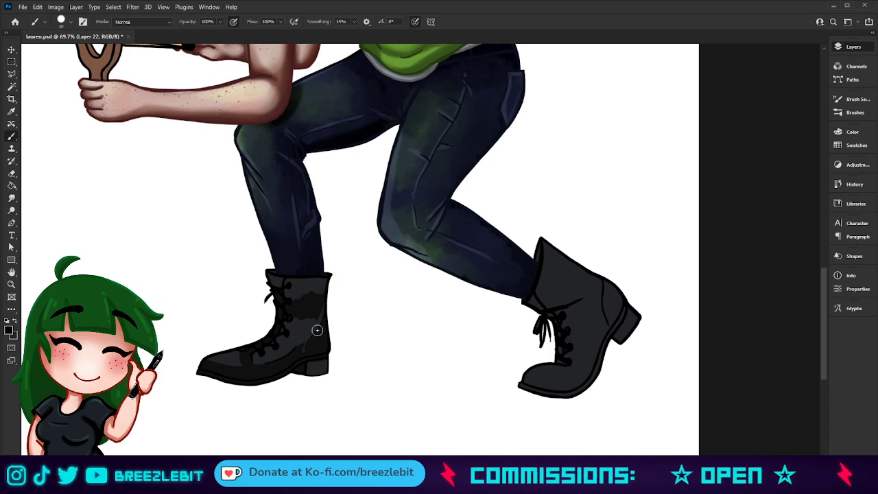
Step: Sample the front boot's near-black shadow and paint shadows on the rear boot's heel, sole, shaft and back panel
{"action": "left_click", "coordinate": [303, 306], "text": "alt"}
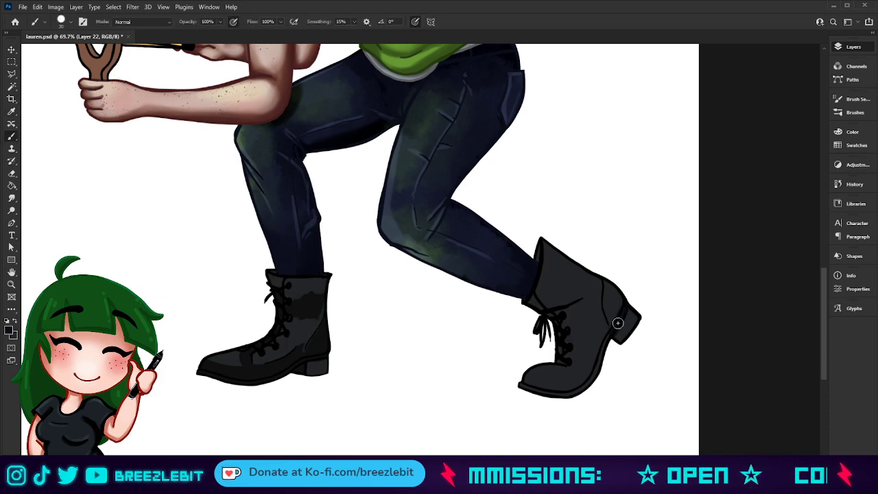
{"action": "mouse_move", "coordinate": [618, 343]}
{"action": "left_mouse_down"}
{"action": "mouse_move", "coordinate": [622, 337]}
{"action": "mouse_move", "coordinate": [618, 349]}
{"action": "mouse_move", "coordinate": [609, 337]}
{"action": "left_mouse_up"}
{"action": "left_click_drag", "start_coordinate": [537, 390], "coordinate": [559, 361]}
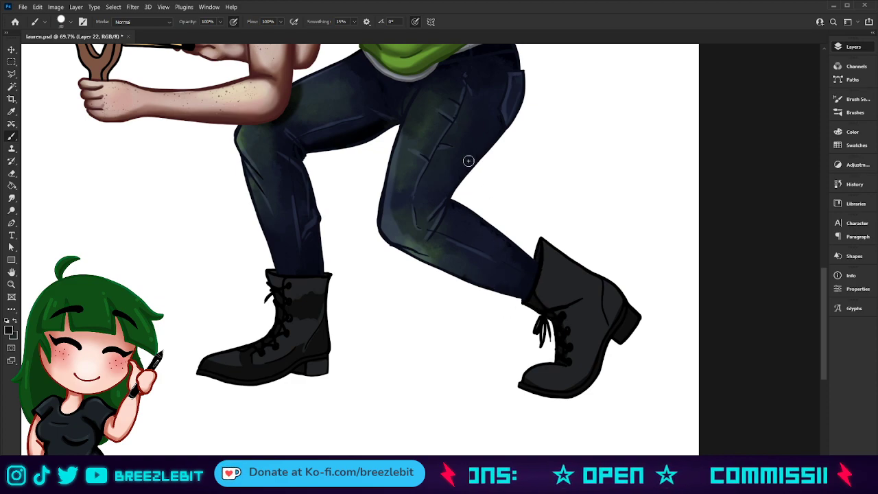
{"action": "mouse_move", "coordinate": [572, 269]}
{"action": "left_mouse_down"}
{"action": "mouse_move", "coordinate": [562, 251]}
{"action": "mouse_move", "coordinate": [586, 284]}
{"action": "mouse_move", "coordinate": [557, 277]}
{"action": "mouse_move", "coordinate": [576, 288]}
{"action": "mouse_move", "coordinate": [561, 281]}
{"action": "mouse_move", "coordinate": [579, 308]}
{"action": "mouse_move", "coordinate": [554, 306]}
{"action": "left_mouse_up"}
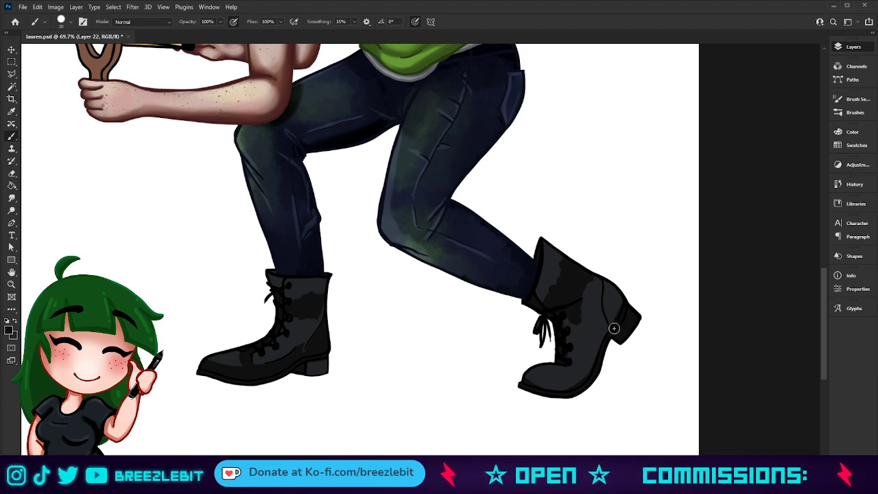
{"action": "mouse_move", "coordinate": [609, 314]}
{"action": "left_mouse_down"}
{"action": "mouse_move", "coordinate": [611, 301]}
{"action": "mouse_move", "coordinate": [613, 354]}
{"action": "left_mouse_up"}
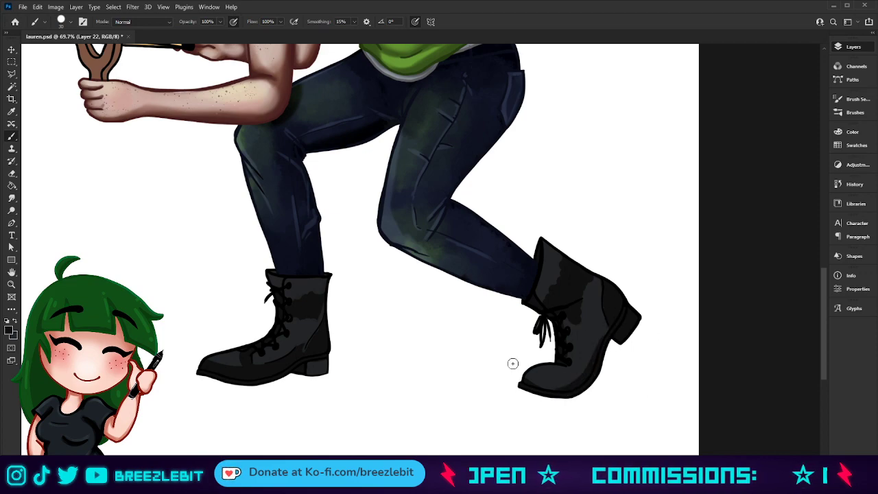
Step: Paint the rear boot's toe shadow with the near-black, sample the boot's dark grey and refine the shading edges around the toe cap
{"action": "left_click_drag", "start_coordinate": [563, 391], "coordinate": [572, 384]}
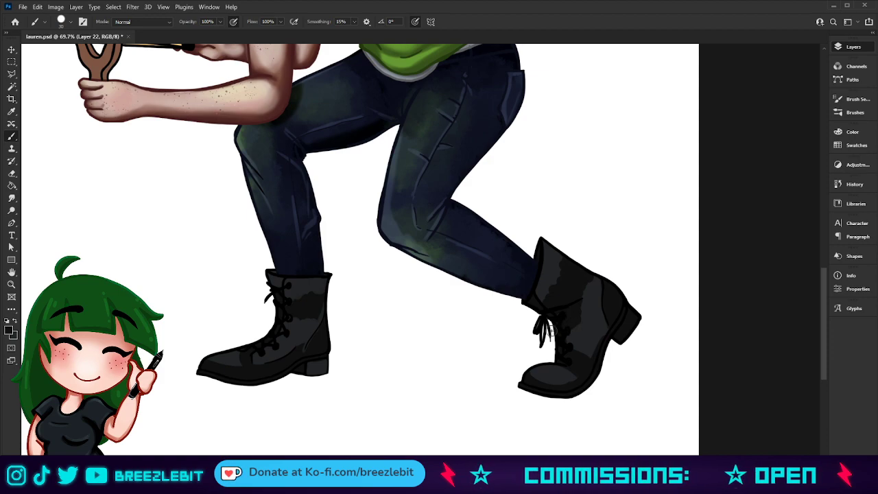
{"action": "key", "text": "alt"}
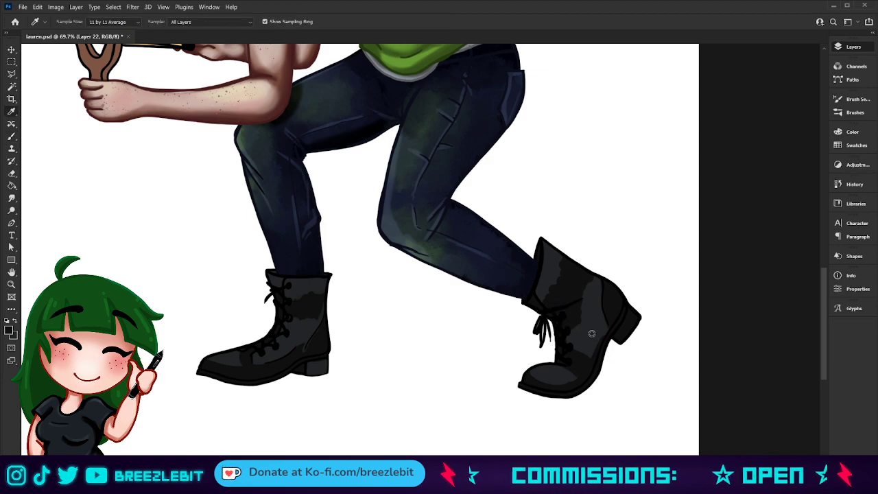
{"action": "left_click", "coordinate": [596, 374], "text": "alt"}
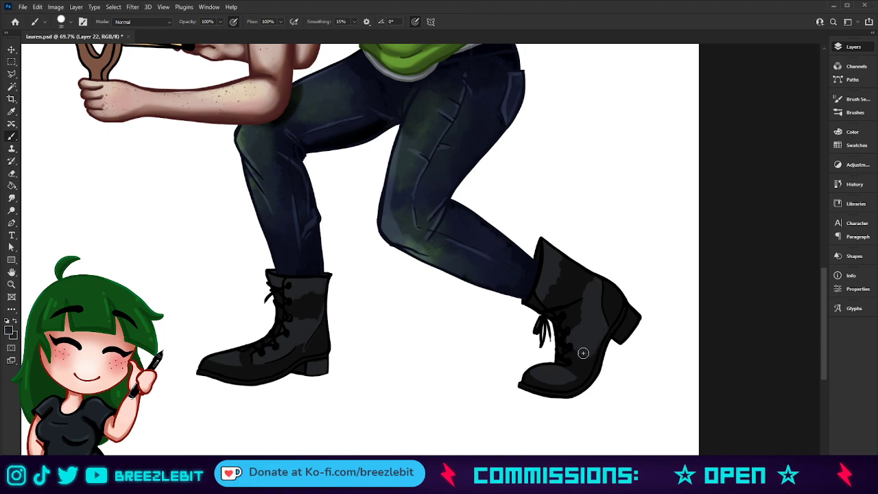
{"action": "mouse_move", "coordinate": [557, 373]}
{"action": "left_mouse_down"}
{"action": "mouse_move", "coordinate": [537, 371]}
{"action": "mouse_move", "coordinate": [573, 378]}
{"action": "mouse_move", "coordinate": [522, 370]}
{"action": "left_mouse_up"}
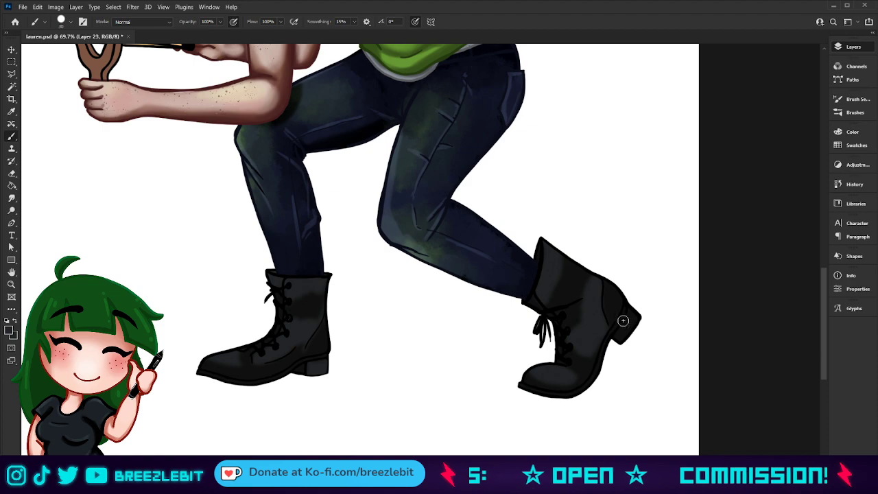
{"action": "key", "text": "i"}
{"action": "left_click", "coordinate": [552, 269]}
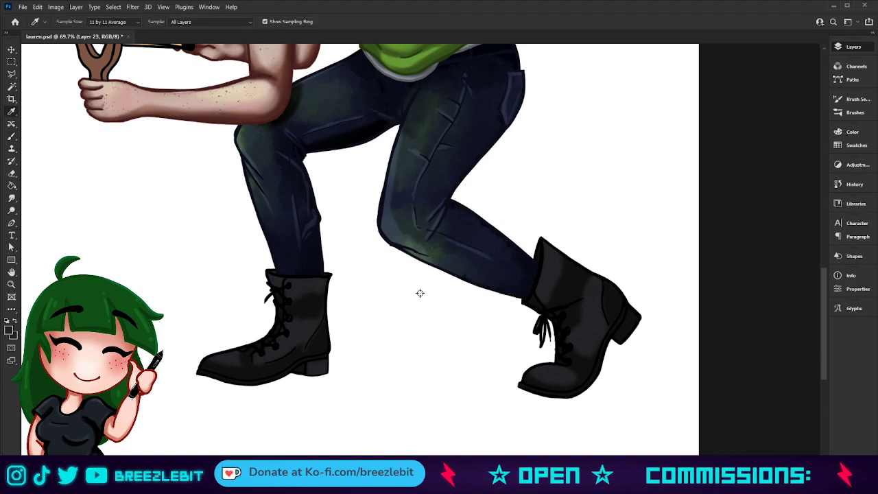
{"action": "left_click", "coordinate": [228, 355]}
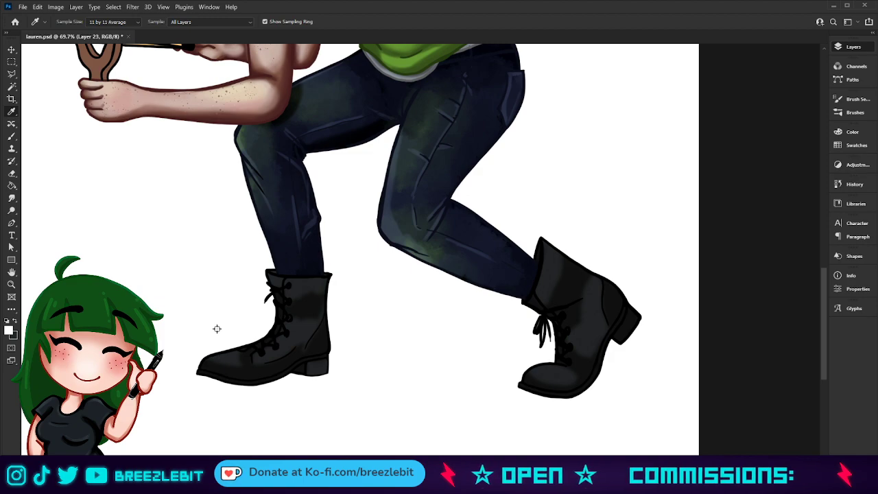
{"action": "key", "text": "b"}
{"action": "left_click_drag", "start_coordinate": [225, 353], "coordinate": [234, 355]}
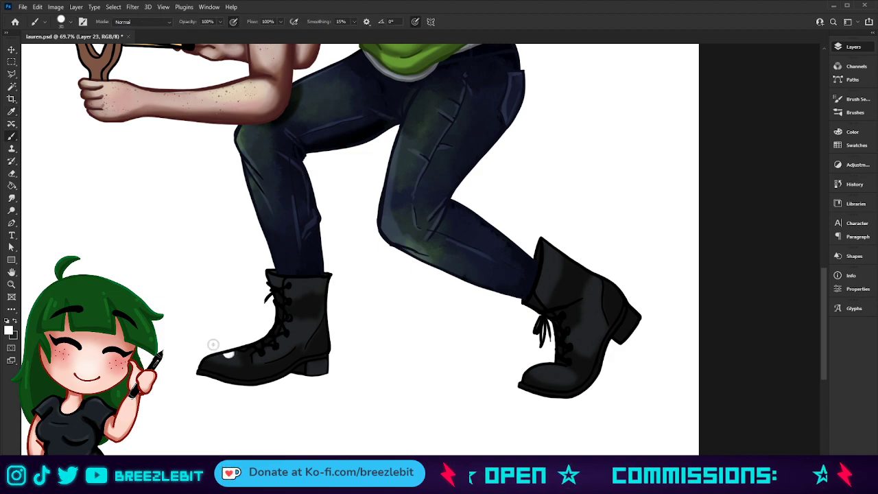
{"action": "key", "text": "ctrl+z"}
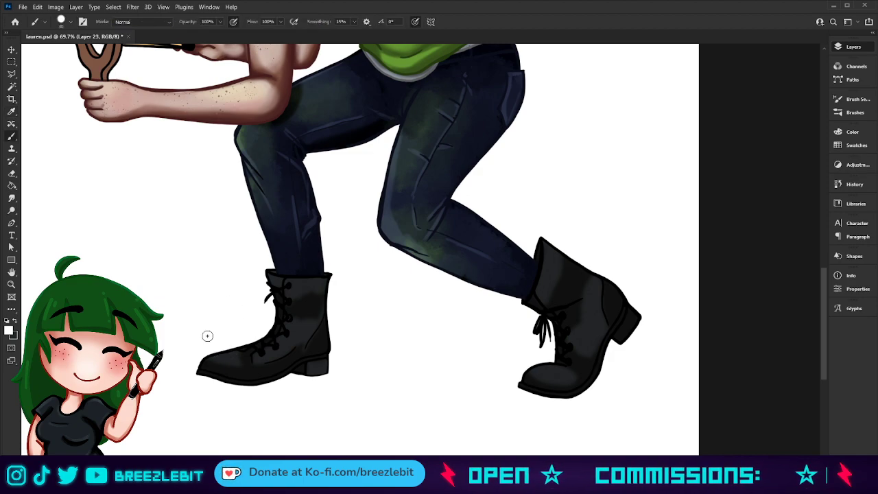
Step: Swap back to the dark grey and build up shine highlights on the front boot's toe, using a smaller brush in Screen mode
{"action": "key", "text": "x"}
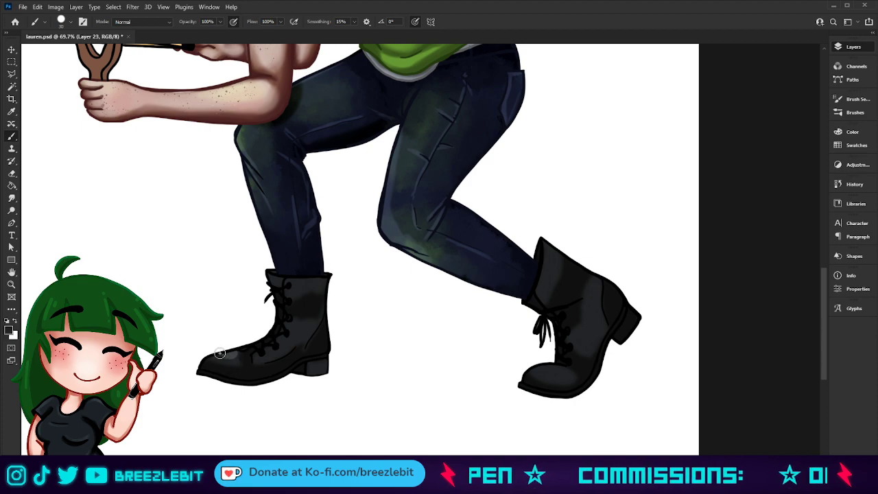
{"action": "mouse_move", "coordinate": [217, 353]}
{"action": "left_mouse_down"}
{"action": "mouse_move", "coordinate": [229, 354]}
{"action": "mouse_move", "coordinate": [207, 350]}
{"action": "left_mouse_up"}
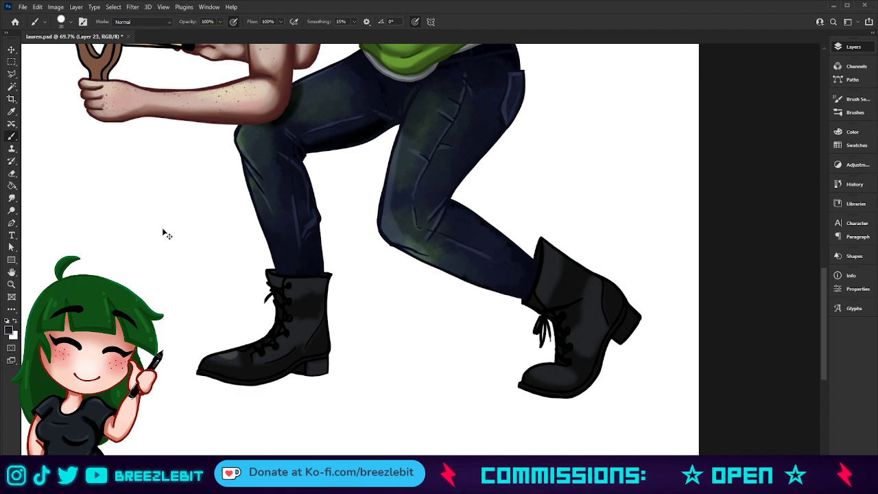
{"action": "key", "text": "ctrl+z"}
{"action": "key", "text": "["}
{"action": "key", "text": "["}
{"action": "key", "text": "["}
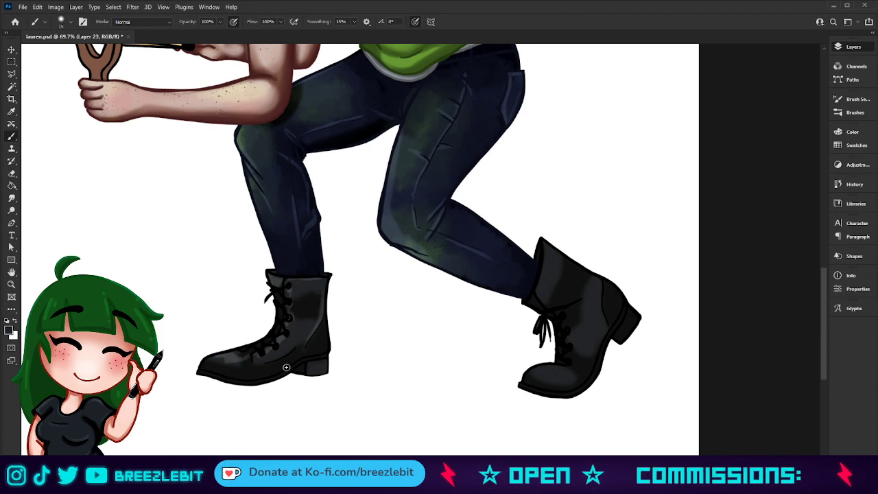
{"action": "key", "text": "ctrl+z"}
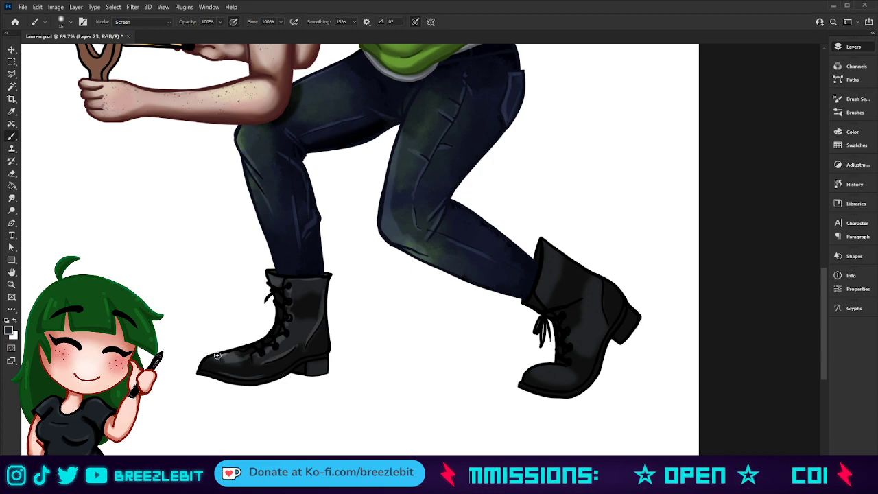
{"action": "left_click_drag", "start_coordinate": [233, 358], "coordinate": [207, 357]}
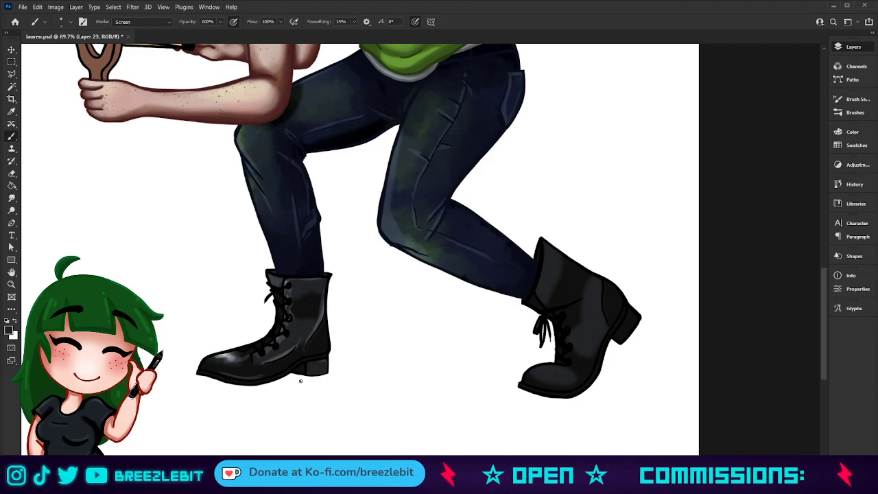
Step: Paint a soft shine highlight on the rear boot's rounded toe cap with the Screen-mode brush
{"action": "key", "text": "z"}
{"action": "left_click_drag", "start_coordinate": [286, 368], "coordinate": [245, 378]}
{"action": "left_click_drag", "start_coordinate": [517, 422], "coordinate": [555, 418]}
{"action": "key", "text": "b"}
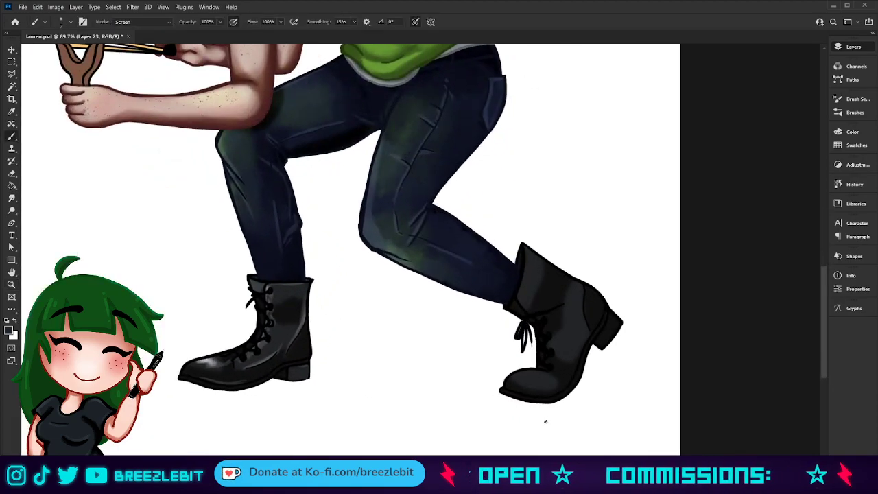
{"action": "mouse_move", "coordinate": [527, 377]}
{"action": "left_mouse_down"}
{"action": "mouse_move", "coordinate": [542, 377]}
{"action": "mouse_move", "coordinate": [517, 372]}
{"action": "left_mouse_up"}
{"action": "key", "text": "["}
{"action": "key", "text": "["}
{"action": "key", "text": "["}
{"action": "key", "text": "["}
{"action": "key", "text": "["}
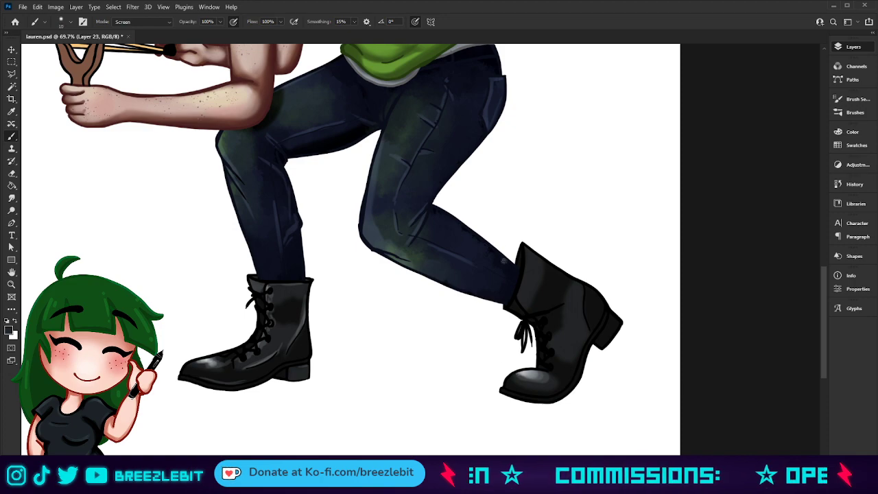
Step: Enlarge the brush and paint a soft round highlight on the side of the rear boot's ankle
{"action": "key", "text": "]"}
{"action": "key", "text": "]"}
{"action": "key", "text": "]"}
{"action": "key", "text": "]"}
{"action": "key", "text": "]"}
{"action": "mouse_move", "coordinate": [565, 343]}
{"action": "left_mouse_down"}
{"action": "mouse_move", "coordinate": [568, 331]}
{"action": "mouse_move", "coordinate": [560, 336]}
{"action": "left_mouse_up"}
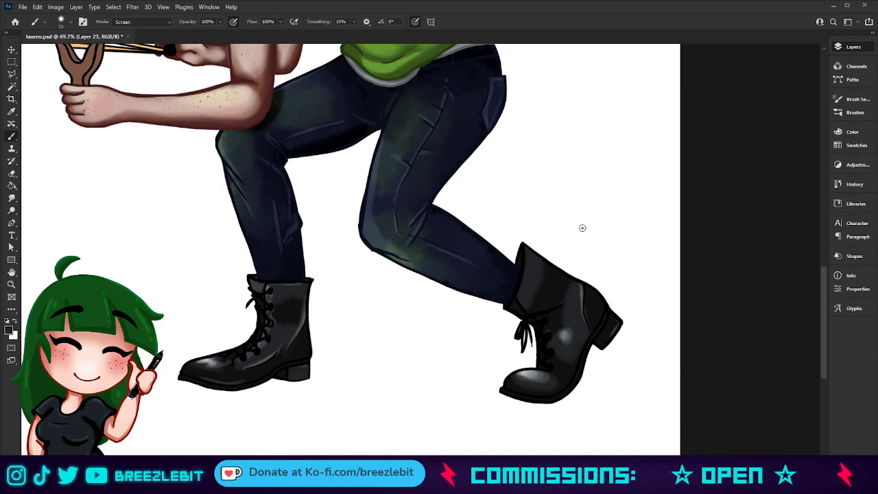
{"action": "key", "text": "bracketright"}
{"action": "key", "text": "bracketleft"}
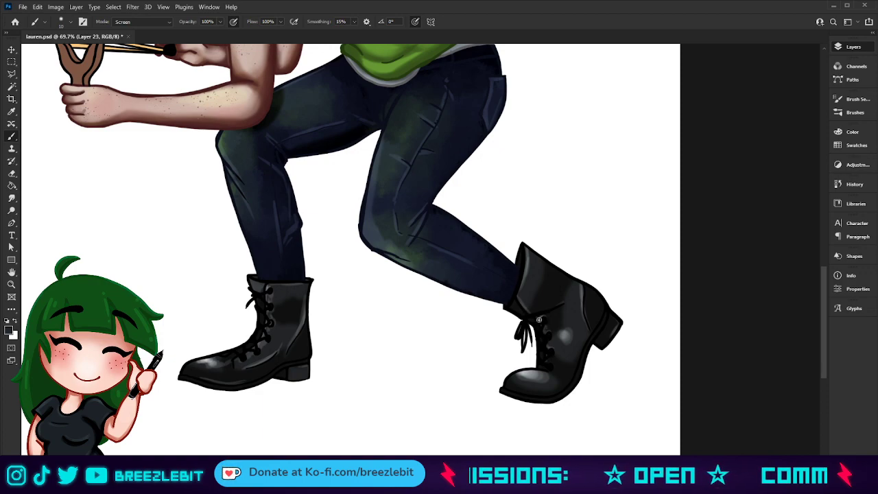
Step: Try a broad soft highlight on the rear boot's shaft with a size 40 brush
{"action": "key", "text": "bracketright"}
{"action": "left_click_drag", "start_coordinate": [546, 267], "coordinate": [546, 286]}
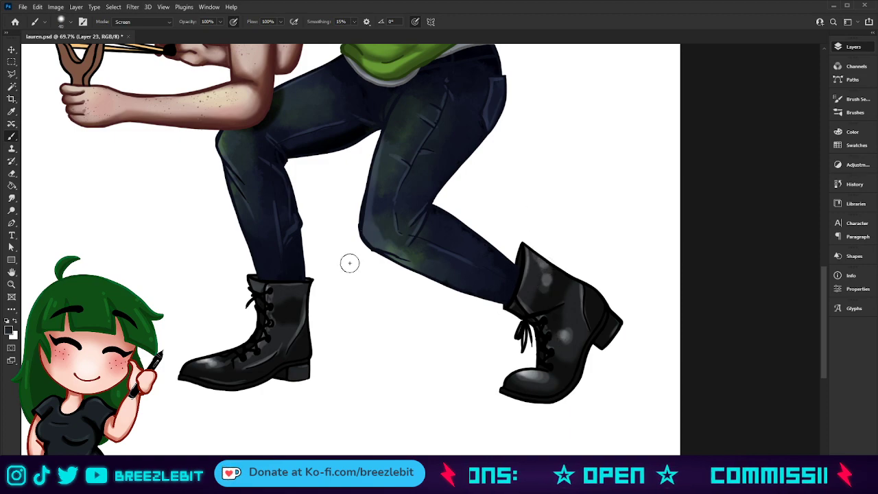
{"action": "key", "text": "shift+alt+n"}
{"action": "mouse_move", "coordinate": [541, 270]}
{"action": "left_mouse_down"}
{"action": "mouse_move", "coordinate": [547, 282]}
{"action": "mouse_move", "coordinate": [535, 261]}
{"action": "mouse_move", "coordinate": [549, 290]}
{"action": "left_mouse_up"}
{"action": "key", "text": "bracketright"}
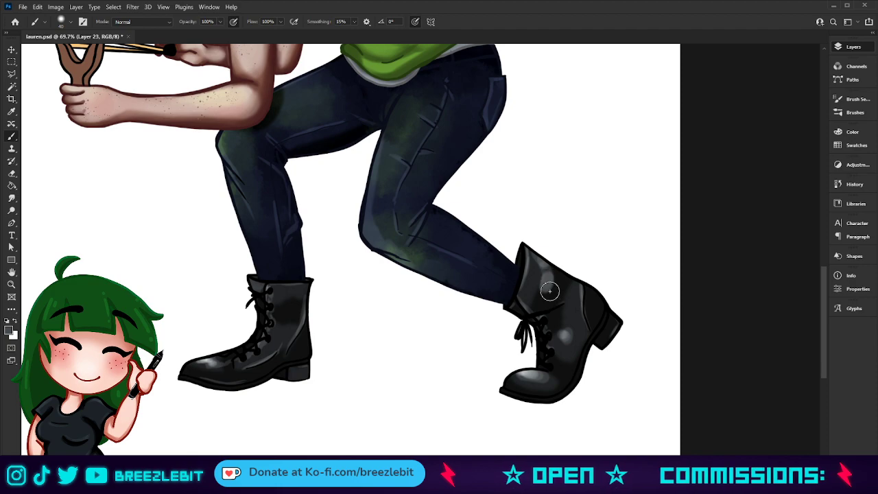
{"action": "left_click_drag", "start_coordinate": [550, 291], "coordinate": [539, 251]}
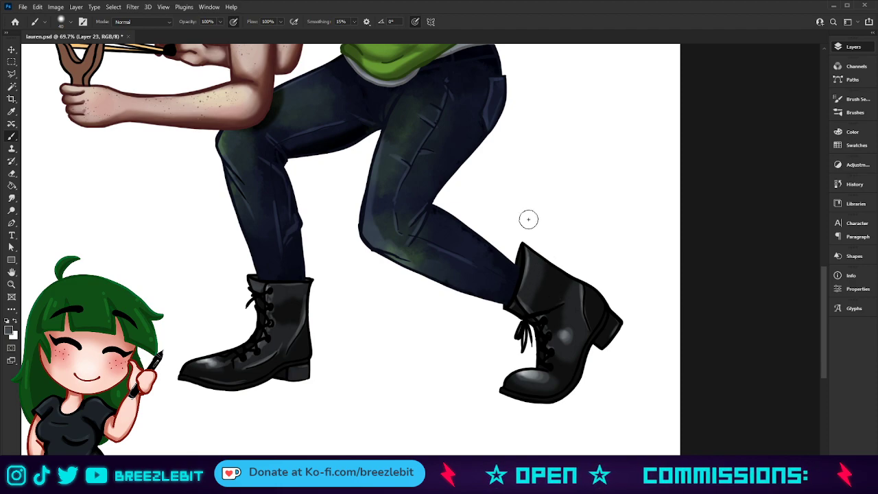
Step: On a new layer, paint black shadows on the front boot's shaft and heel seam with a soft brush in Normal mode
{"action": "key", "text": "x"}
{"action": "key", "text": "alt+bracketleft"}
{"action": "key", "text": "z"}
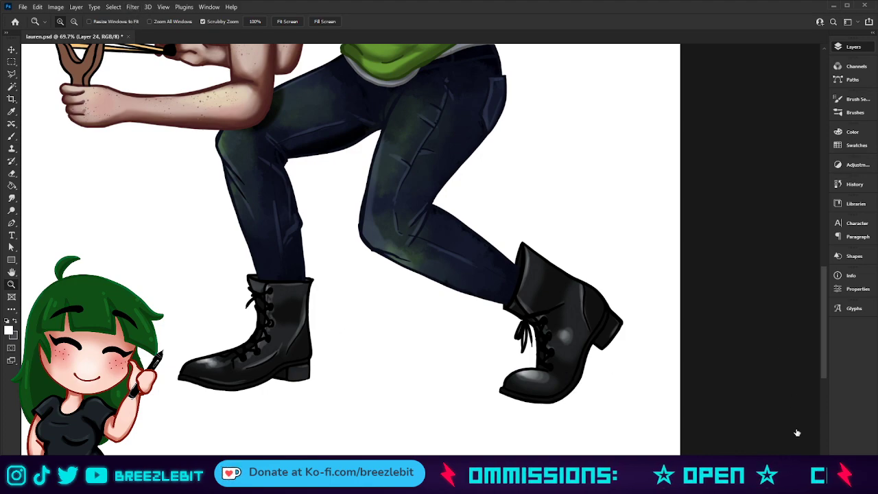
{"action": "key", "text": "x"}
{"action": "key", "text": "b"}
{"action": "left_click_drag", "start_coordinate": [283, 304], "coordinate": [289, 310]}
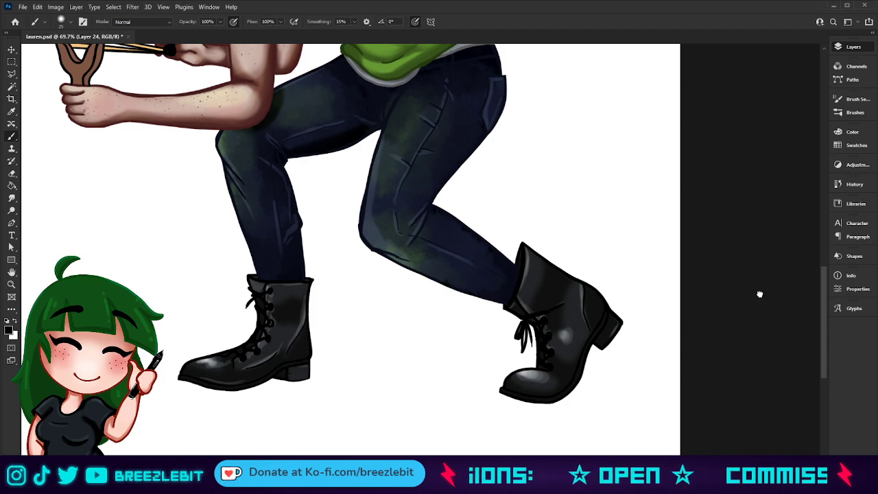
{"action": "key", "text": "bracketleft"}
{"action": "key", "text": "bracketleft"}
{"action": "key", "text": "bracketleft"}
{"action": "key", "text": "bracketleft"}
{"action": "key", "text": "bracketleft"}
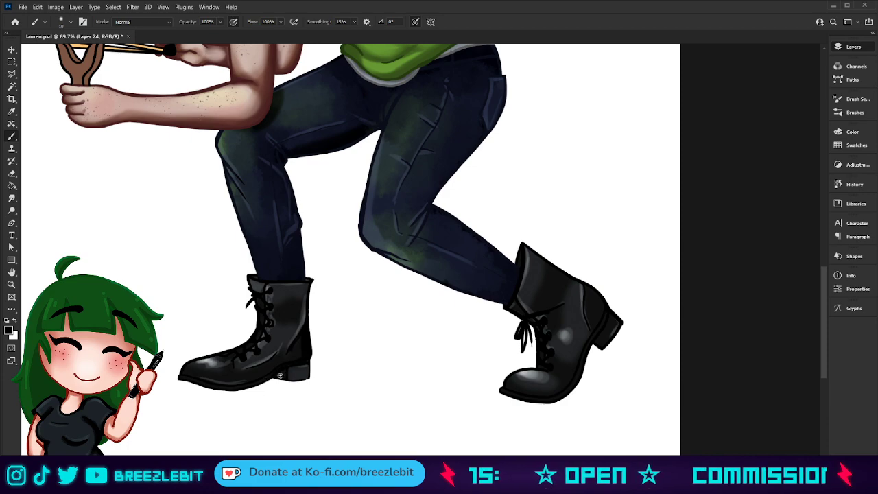
{"action": "key", "text": "bracketright"}
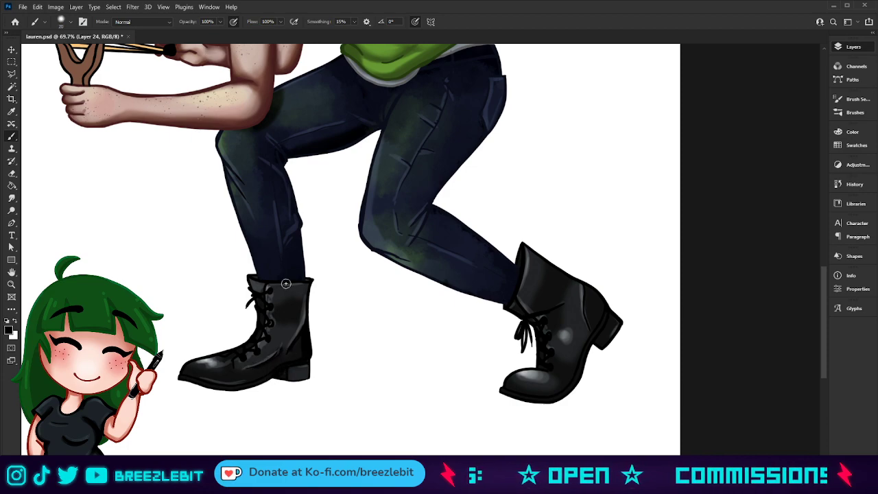
Step: Try darkening the front boot from laces to toe with a size 100 soft black brush, and undo it
{"action": "key", "text": "bracketright"}
{"action": "key", "text": "bracketright"}
{"action": "key", "text": "bracketright"}
{"action": "key", "text": "bracketright"}
{"action": "key", "text": "bracketright"}
{"action": "key", "text": "bracketright"}
{"action": "key", "text": "bracketright"}
{"action": "key", "text": "bracketright"}
{"action": "key", "text": "bracketright"}
{"action": "mouse_move", "coordinate": [274, 317]}
{"action": "left_mouse_down"}
{"action": "mouse_move", "coordinate": [280, 323]}
{"action": "mouse_move", "coordinate": [224, 365]}
{"action": "left_mouse_up"}
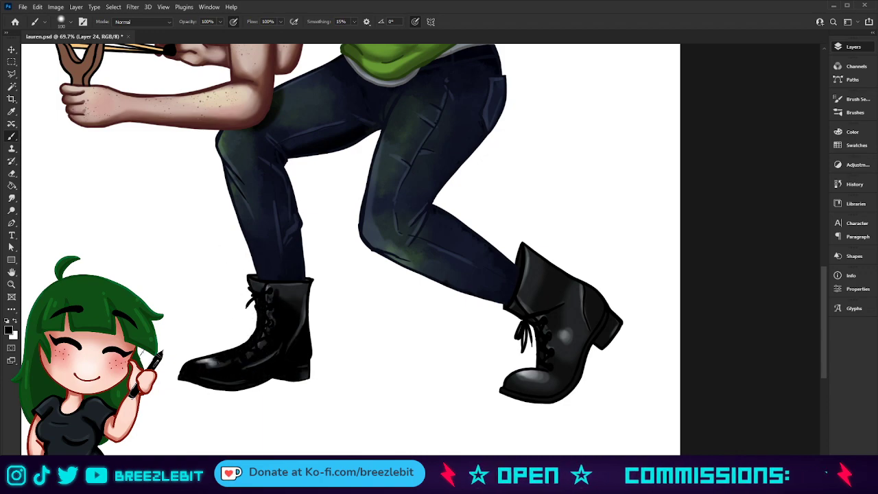
{"action": "key", "text": "ctrl+z"}
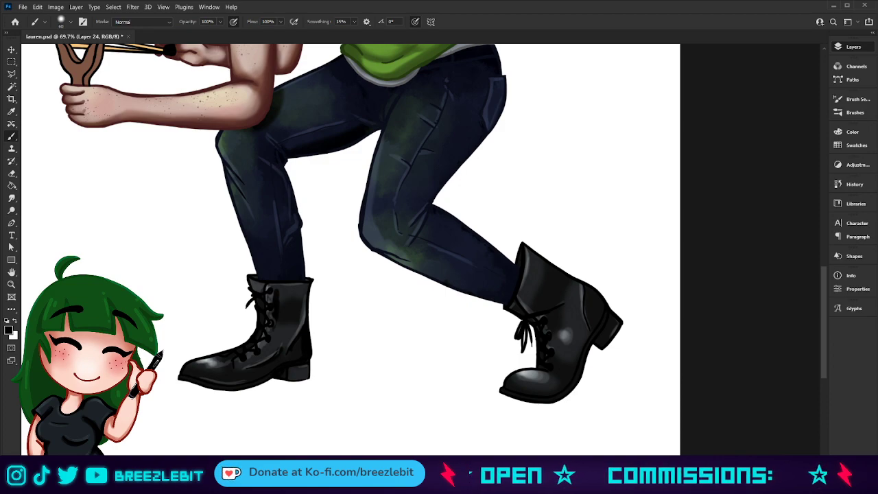
Step: Paint soft black shadows along the front boot's sole and toe and across the rear boot's shaft, ankle, heel and sole
{"action": "mouse_move", "coordinate": [279, 363]}
{"action": "left_mouse_down"}
{"action": "mouse_move", "coordinate": [244, 375]}
{"action": "mouse_move", "coordinate": [271, 362]}
{"action": "mouse_move", "coordinate": [189, 372]}
{"action": "mouse_move", "coordinate": [178, 385]}
{"action": "mouse_move", "coordinate": [213, 391]}
{"action": "mouse_move", "coordinate": [173, 367]}
{"action": "mouse_move", "coordinate": [173, 388]}
{"action": "left_mouse_up"}
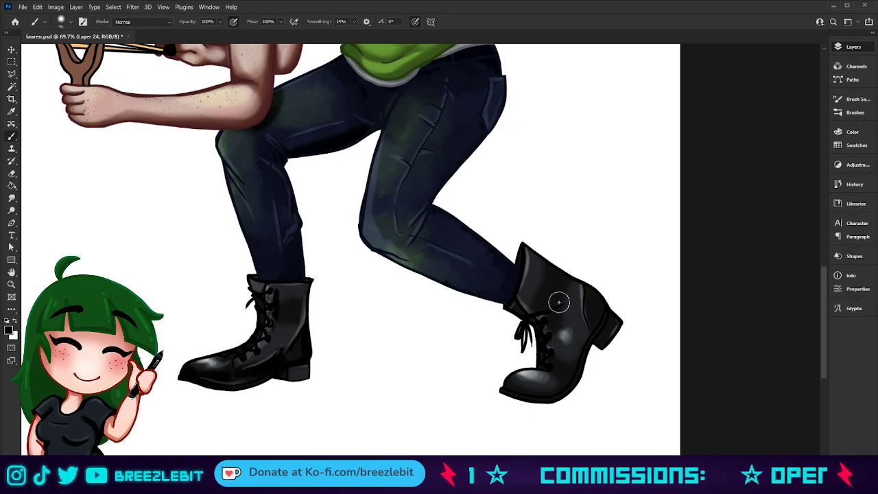
{"action": "mouse_move", "coordinate": [561, 284]}
{"action": "left_mouse_down"}
{"action": "mouse_move", "coordinate": [568, 284]}
{"action": "mouse_move", "coordinate": [561, 288]}
{"action": "mouse_move", "coordinate": [569, 289]}
{"action": "mouse_move", "coordinate": [586, 351]}
{"action": "left_mouse_up"}
{"action": "mouse_move", "coordinate": [613, 308]}
{"action": "left_mouse_down"}
{"action": "mouse_move", "coordinate": [581, 361]}
{"action": "mouse_move", "coordinate": [589, 347]}
{"action": "mouse_move", "coordinate": [581, 323]}
{"action": "mouse_move", "coordinate": [573, 358]}
{"action": "left_mouse_up"}
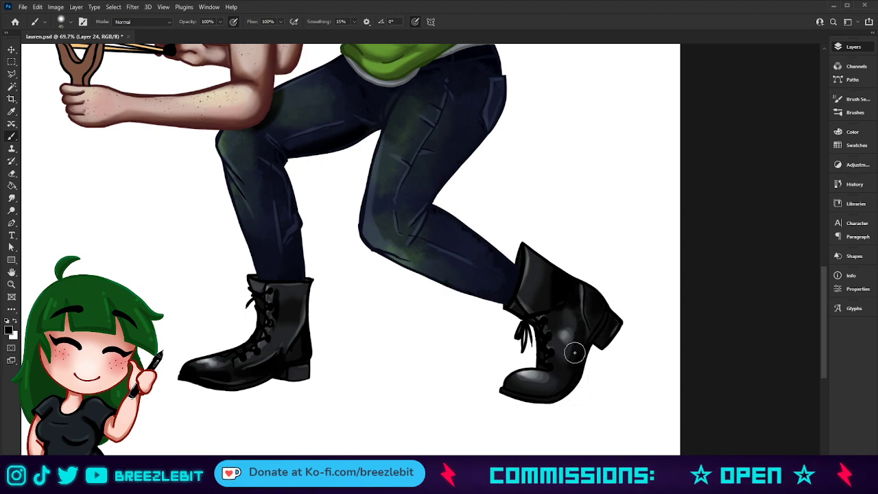
{"action": "left_click_drag", "start_coordinate": [564, 320], "coordinate": [556, 368]}
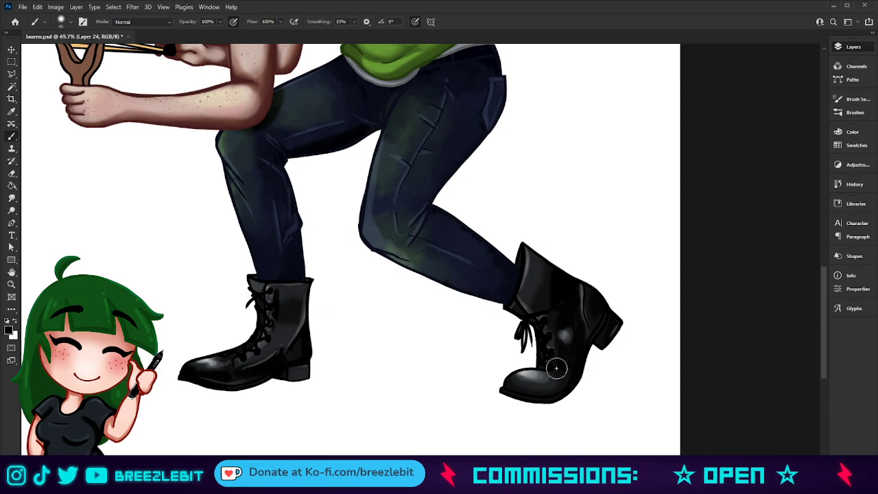
{"action": "mouse_move", "coordinate": [555, 308]}
{"action": "left_mouse_down"}
{"action": "mouse_move", "coordinate": [550, 364]}
{"action": "mouse_move", "coordinate": [569, 365]}
{"action": "left_mouse_up"}
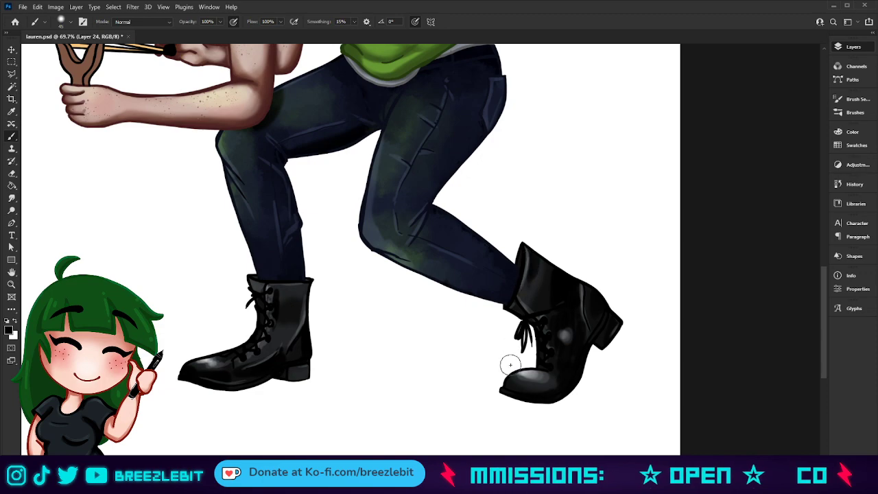
Step: Review the whole figure and the curly red-hair reference photo, and examine the character's flat red hair beside it
{"action": "key", "text": "z"}
{"action": "left_click_drag", "start_coordinate": [444, 291], "coordinate": [329, 309]}
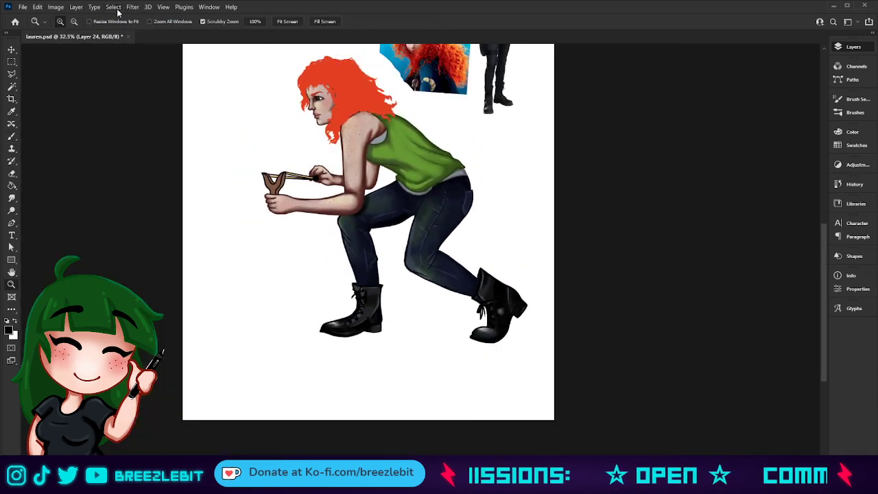
{"action": "left_click_drag", "start_coordinate": [319, 186], "coordinate": [444, 320]}
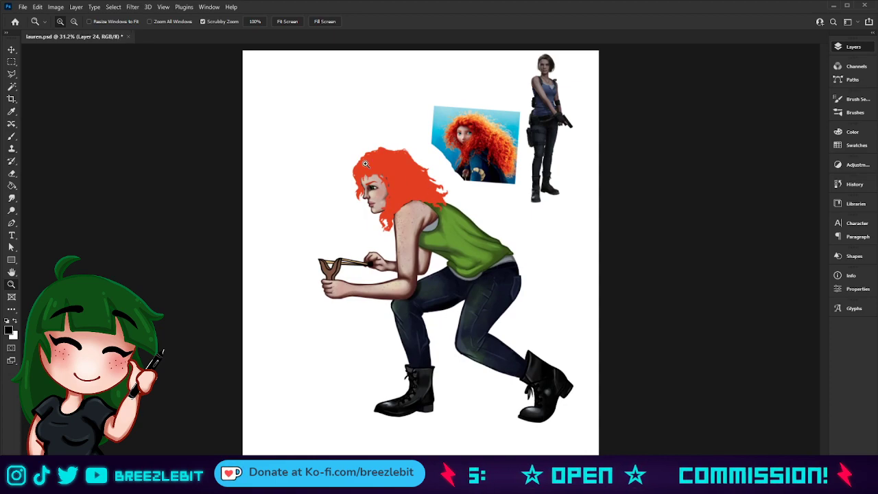
{"action": "left_click_drag", "start_coordinate": [396, 167], "coordinate": [410, 167]}
{"action": "left_click_drag", "start_coordinate": [412, 236], "coordinate": [382, 249]}
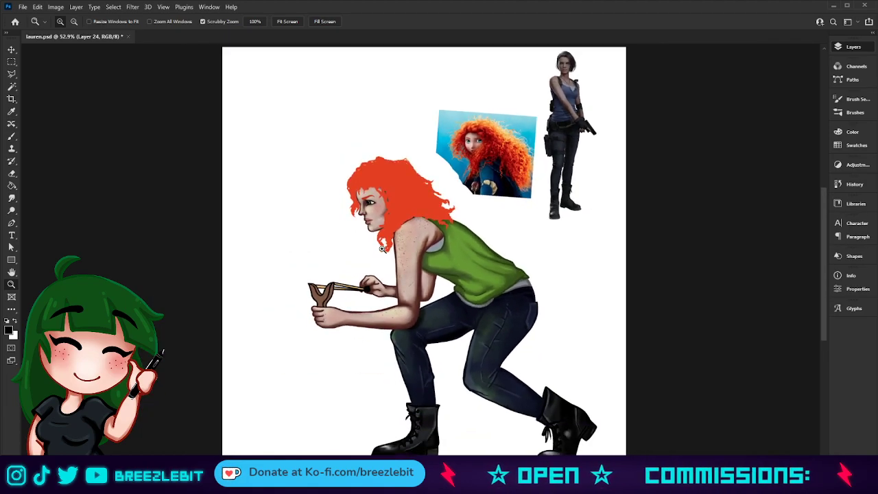
{"action": "left_click_drag", "start_coordinate": [470, 157], "coordinate": [614, 75]}
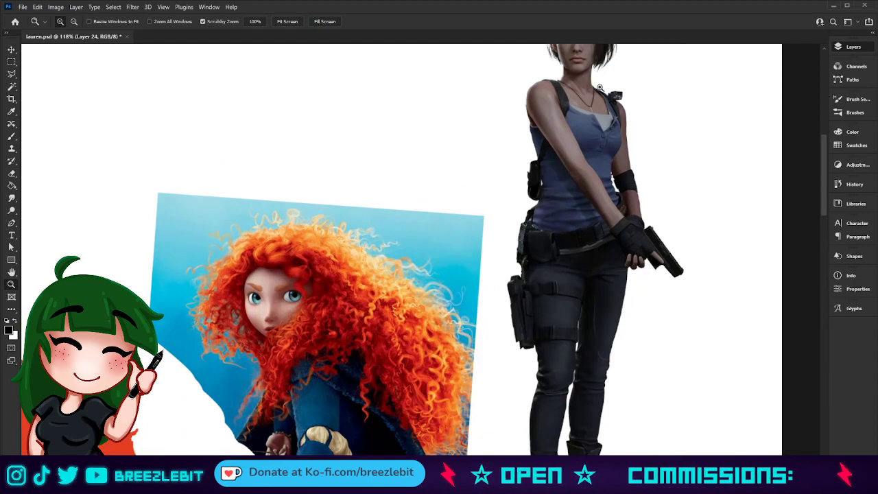
{"action": "left_click_drag", "start_coordinate": [237, 313], "coordinate": [528, 138]}
{"action": "left_click_drag", "start_coordinate": [342, 320], "coordinate": [389, 288]}
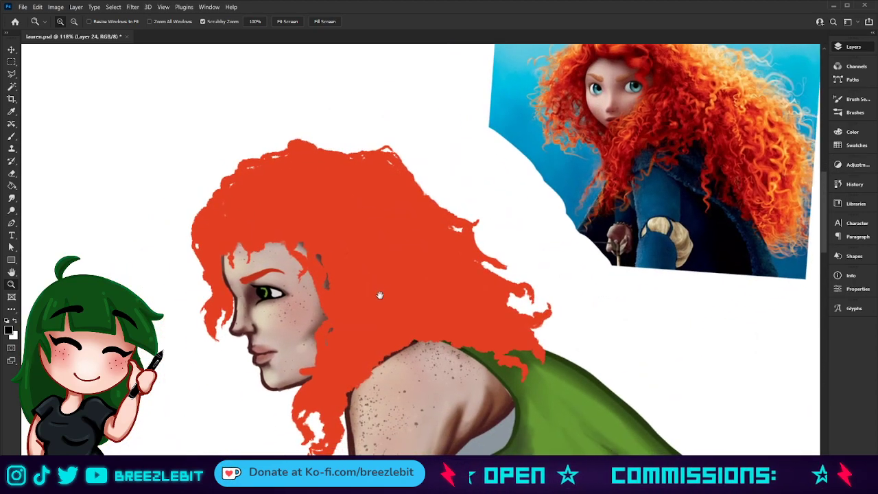
Step: On the rosy layer, sample tones from the lips and touch up the mouth with a small Normal-mode brush, adding light pink lower-lip highlights
{"action": "left_click", "coordinate": [310, 365]}
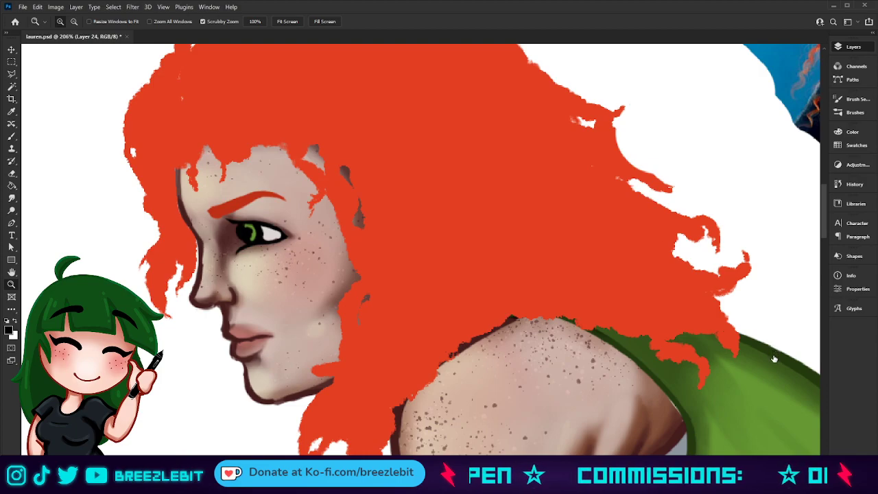
{"action": "key", "text": "ctrl+z"}
{"action": "key", "text": "ctrl+comma"}
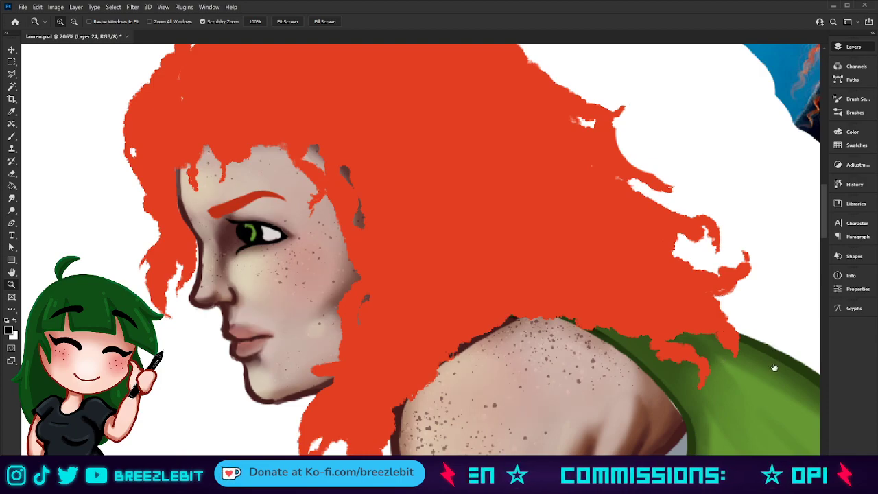
{"action": "left_click", "coordinate": [774, 368]}
{"action": "key", "text": "b"}
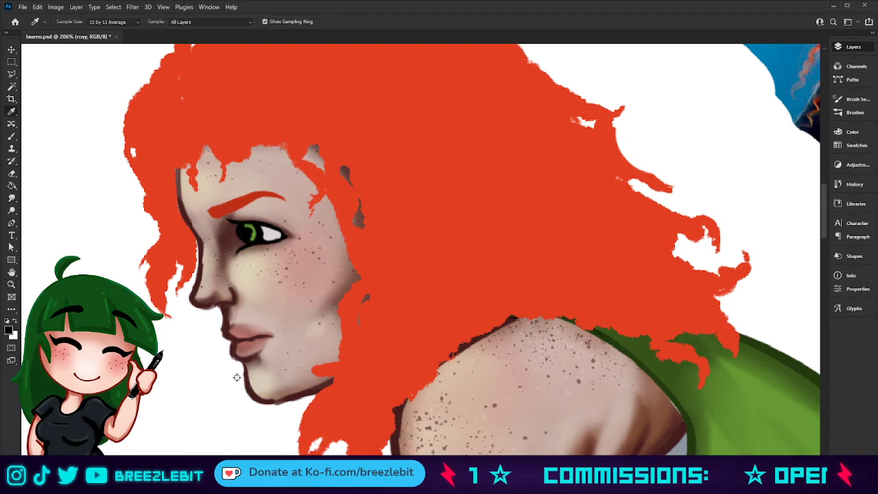
{"action": "left_click", "coordinate": [244, 339], "text": "alt"}
{"action": "key", "text": "bracketleft"}
{"action": "key", "text": "bracketleft"}
{"action": "key", "text": "bracketleft"}
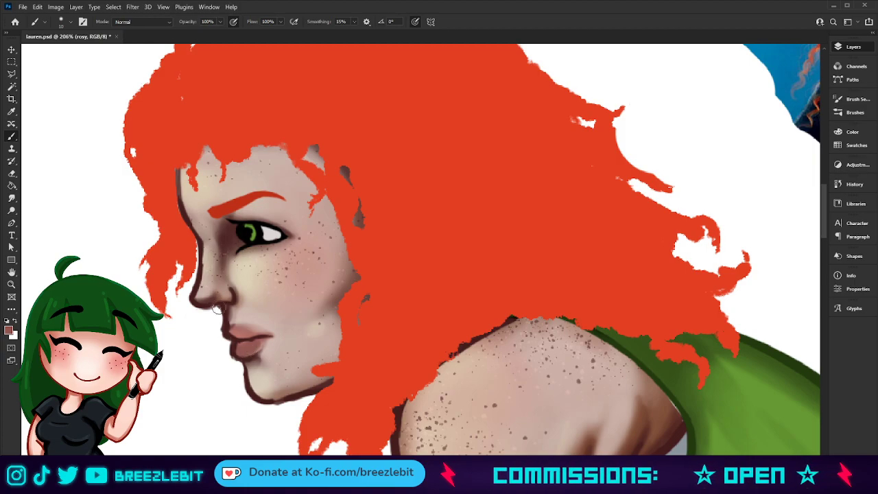
{"action": "left_click", "coordinate": [246, 312], "text": "alt"}
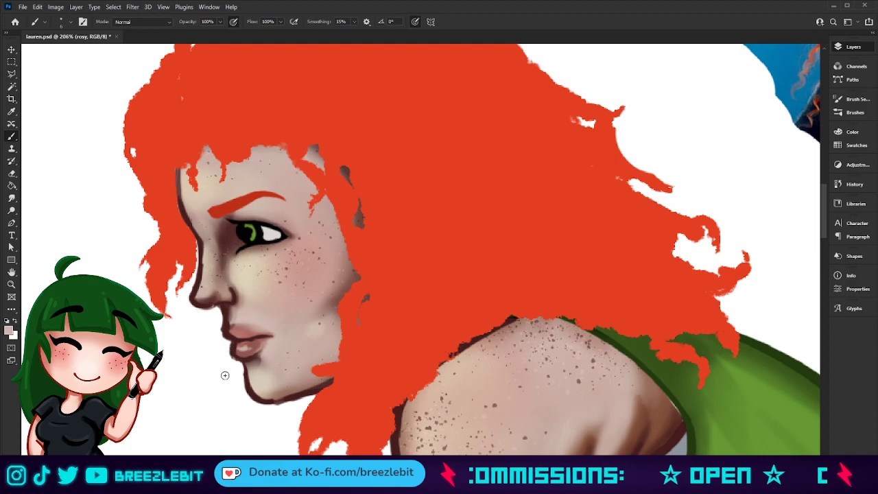
Step: On the eyewhite layer, sample the eye's white and shade it grey with a small Multiply brush at 20% opacity
{"action": "key", "text": "z"}
{"action": "left_click_drag", "start_coordinate": [257, 367], "coordinate": [277, 371]}
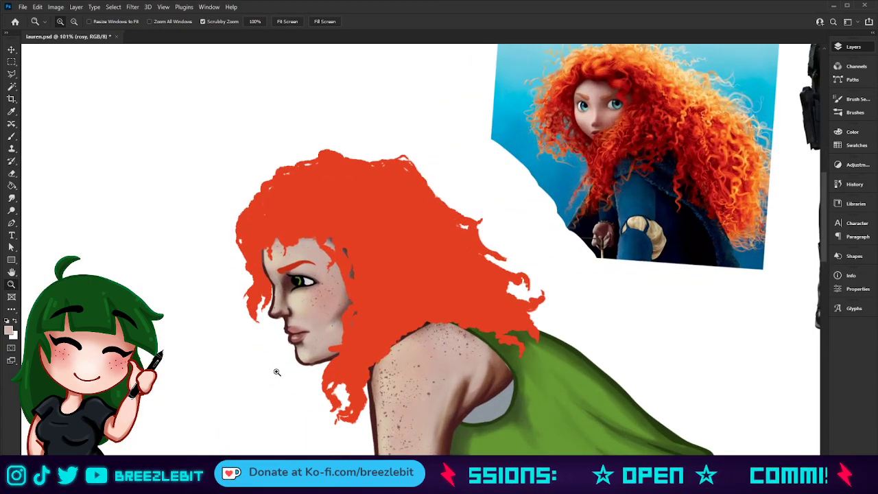
{"action": "left_click", "coordinate": [260, 373]}
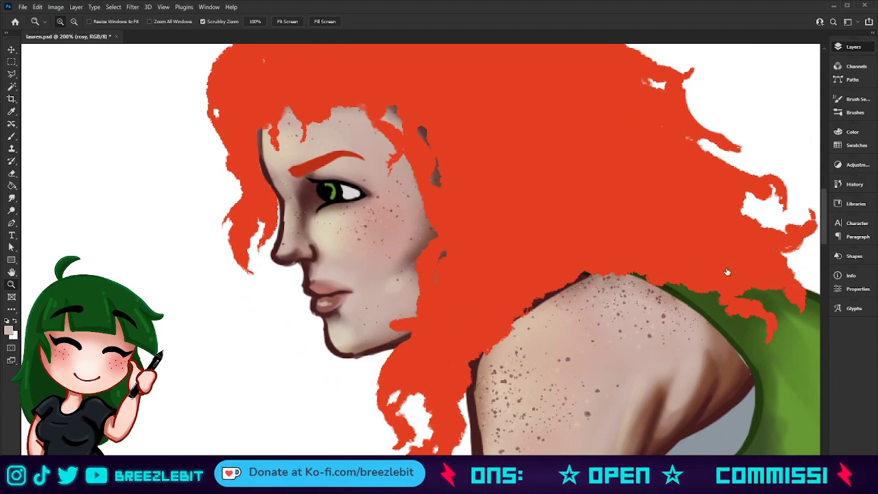
{"action": "left_click", "coordinate": [738, 284]}
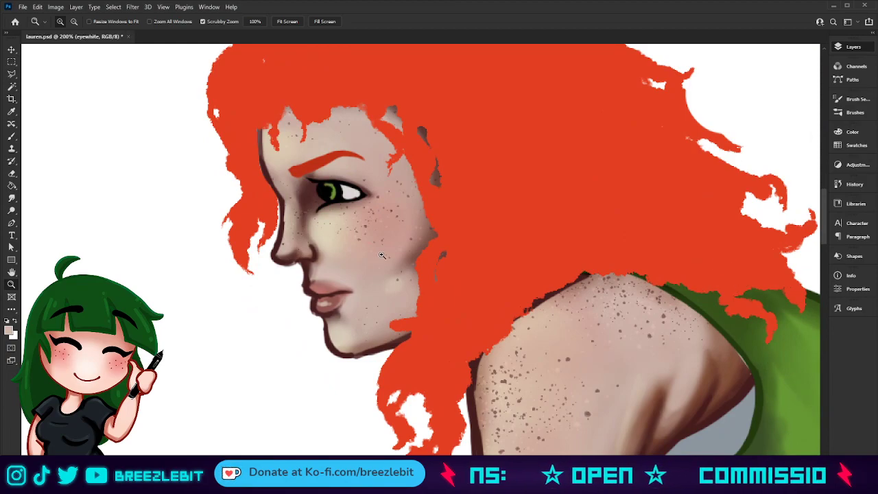
{"action": "key", "text": "i"}
{"action": "left_click", "coordinate": [348, 194]}
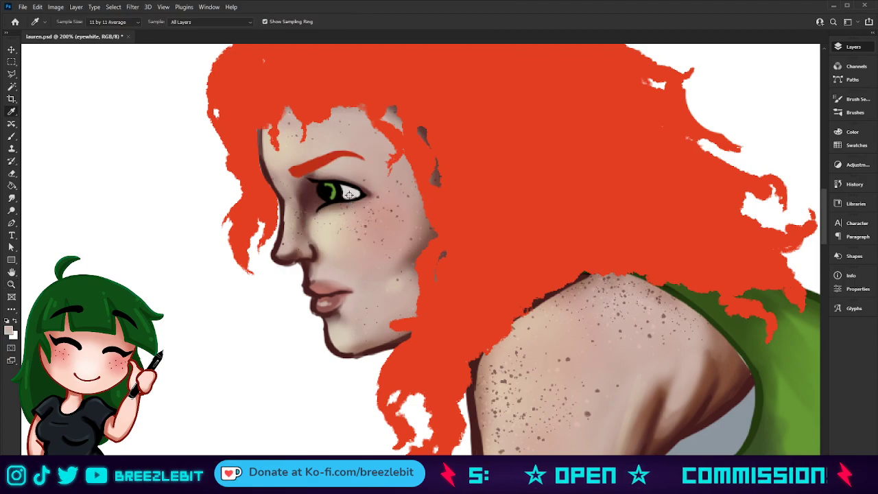
{"action": "key", "text": "b"}
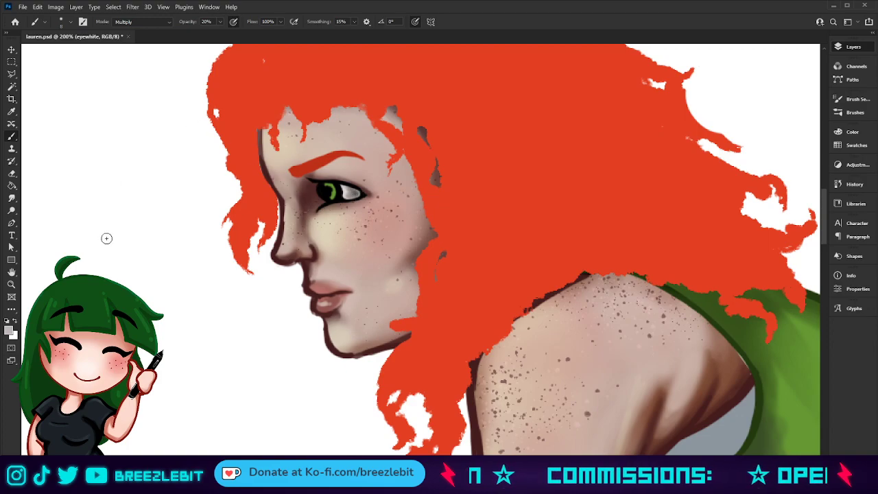
{"action": "key", "text": "i"}
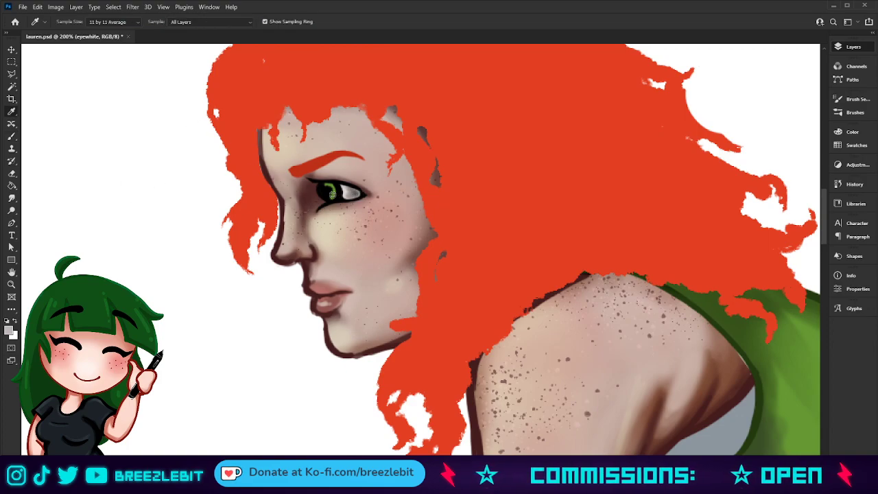
Step: Sample a grey from the undershirt strip below the green top at the lower back as the painting colour
{"action": "key", "text": "z"}
{"action": "left_click_drag", "start_coordinate": [350, 228], "coordinate": [278, 271]}
{"action": "left_click_drag", "start_coordinate": [388, 315], "coordinate": [502, 295]}
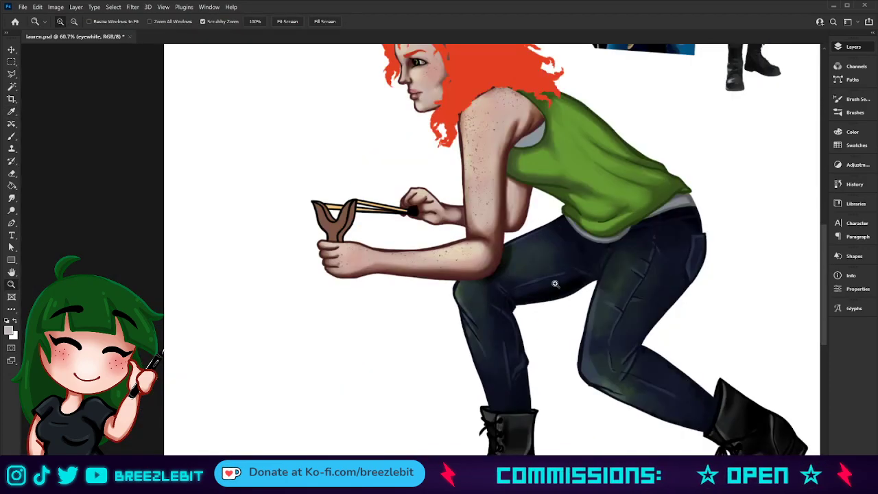
{"action": "left_click_drag", "start_coordinate": [597, 175], "coordinate": [644, 265]}
{"action": "key", "text": "i"}
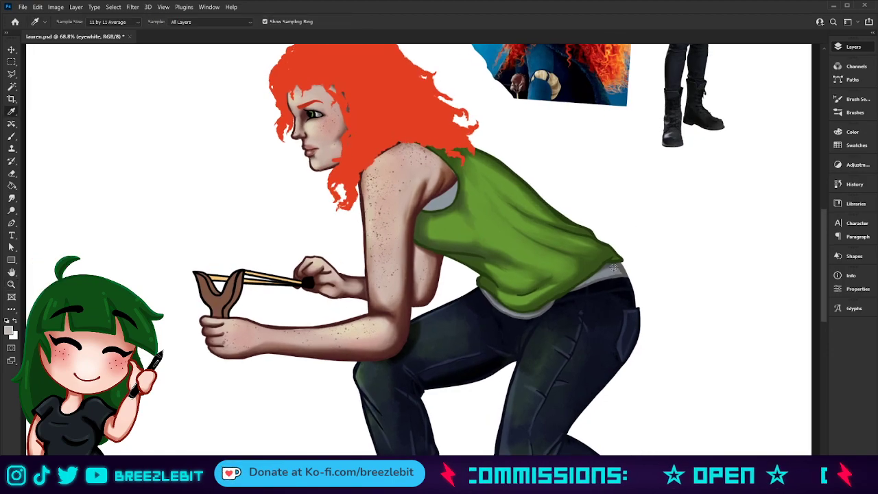
{"action": "left_click", "coordinate": [608, 266]}
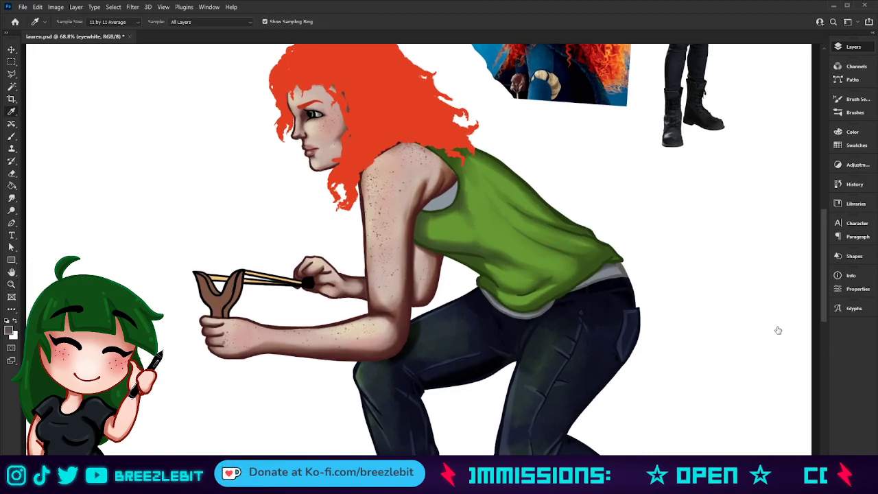
Step: Add a new layer above the tanktop layer and shade the undershirt at the armhole in dark grey with a 20% opacity brush
{"action": "left_click", "coordinate": [503, 276], "text": "ctrl"}
{"action": "key", "text": "b"}
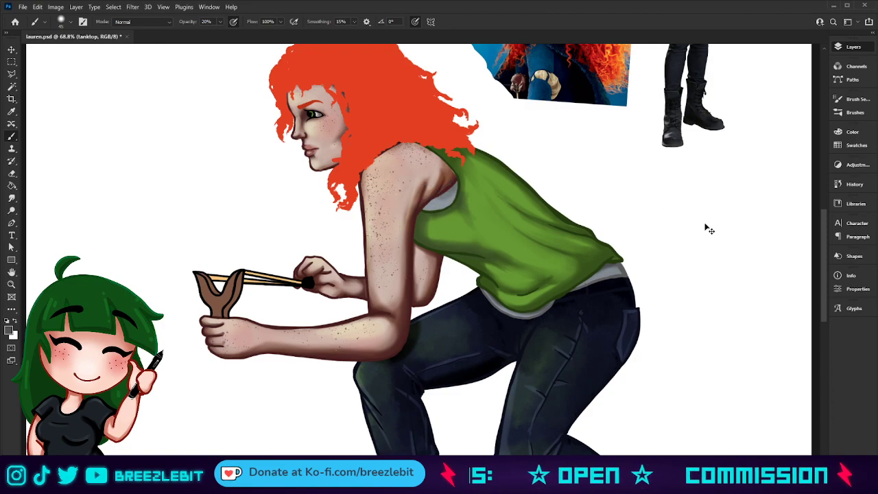
{"action": "key", "text": "ctrl+shift+alt+n"}
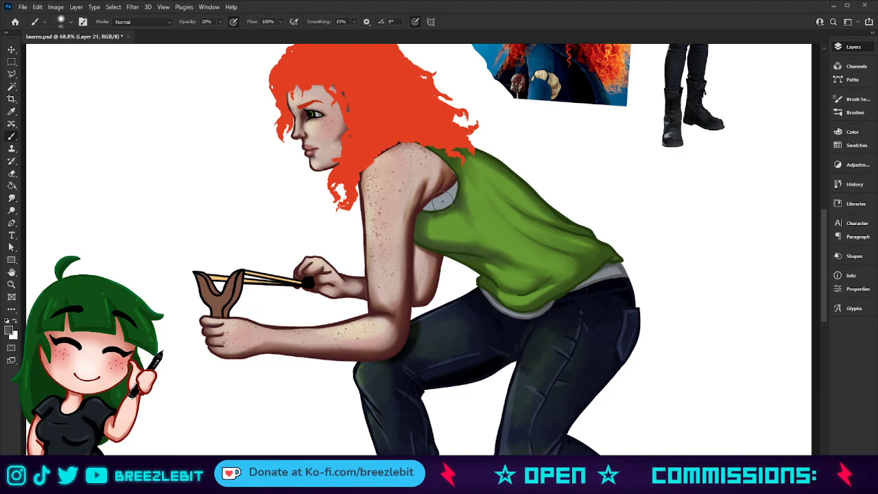
{"action": "mouse_move", "coordinate": [441, 208]}
{"action": "left_mouse_down"}
{"action": "mouse_move", "coordinate": [449, 189]}
{"action": "mouse_move", "coordinate": [409, 218]}
{"action": "mouse_move", "coordinate": [453, 182]}
{"action": "mouse_move", "coordinate": [431, 217]}
{"action": "mouse_move", "coordinate": [412, 226]}
{"action": "left_mouse_up"}
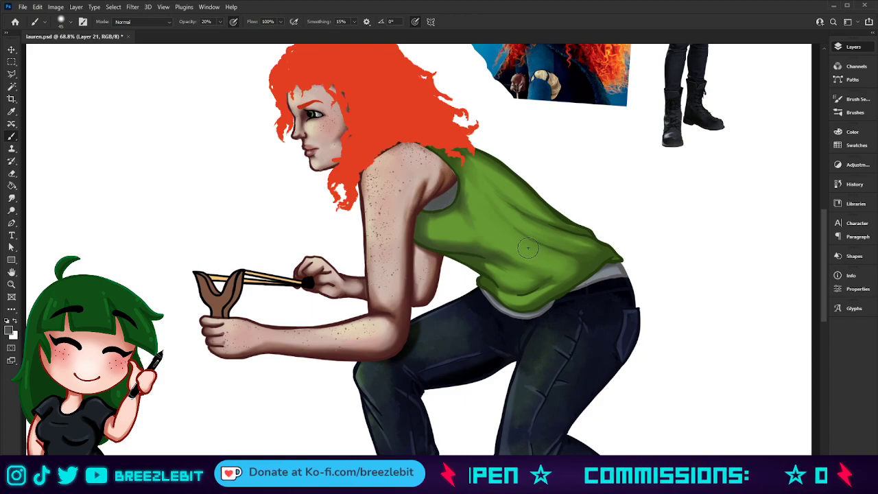
Step: Move from the hairflat layer to Layer 25 and sample a dark red from the curly hair in the reference picture
{"action": "key", "text": "z"}
{"action": "left_click_drag", "start_coordinate": [489, 240], "coordinate": [434, 279]}
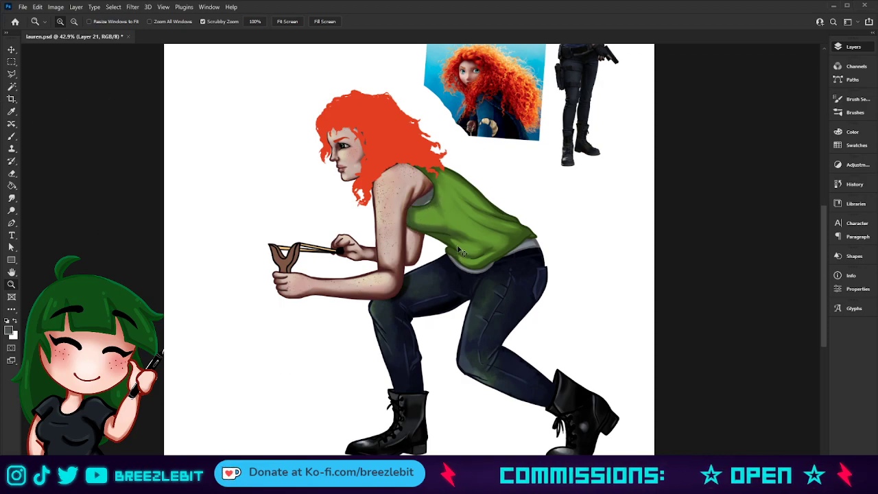
{"action": "left_click_drag", "start_coordinate": [485, 213], "coordinate": [421, 221]}
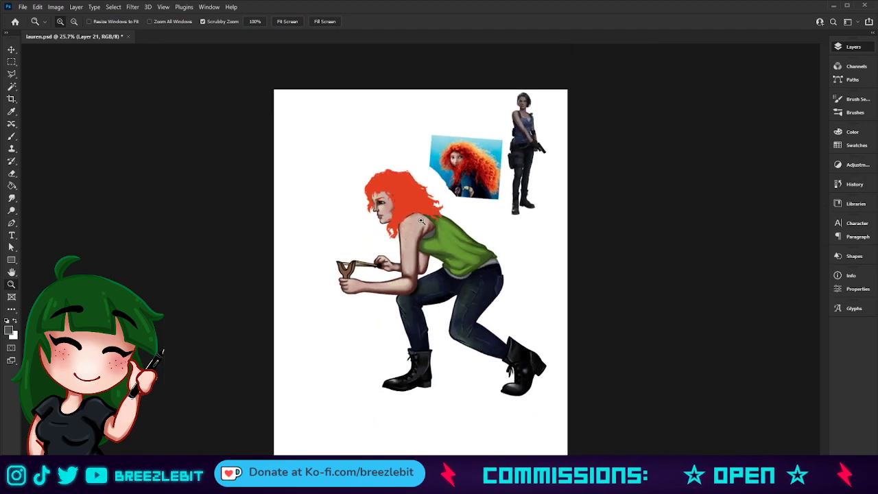
{"action": "left_click", "coordinate": [760, 142]}
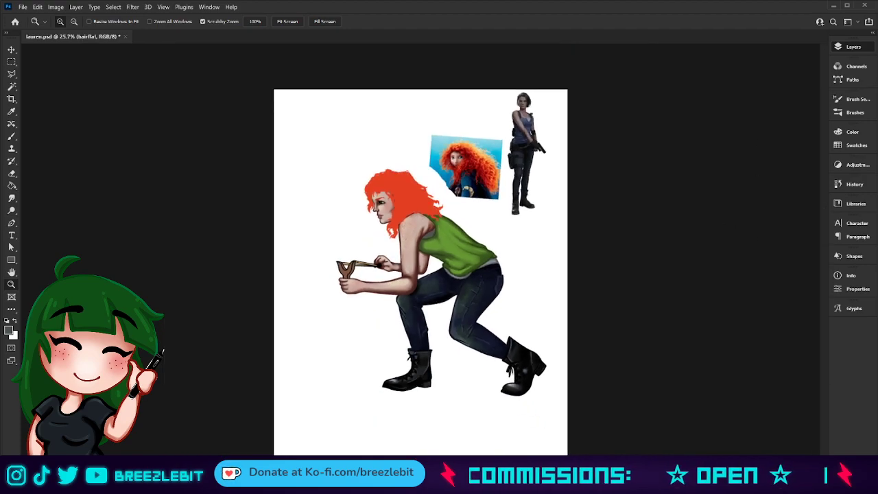
{"action": "key", "text": "alt+bracketleft"}
{"action": "key", "text": "alt"}
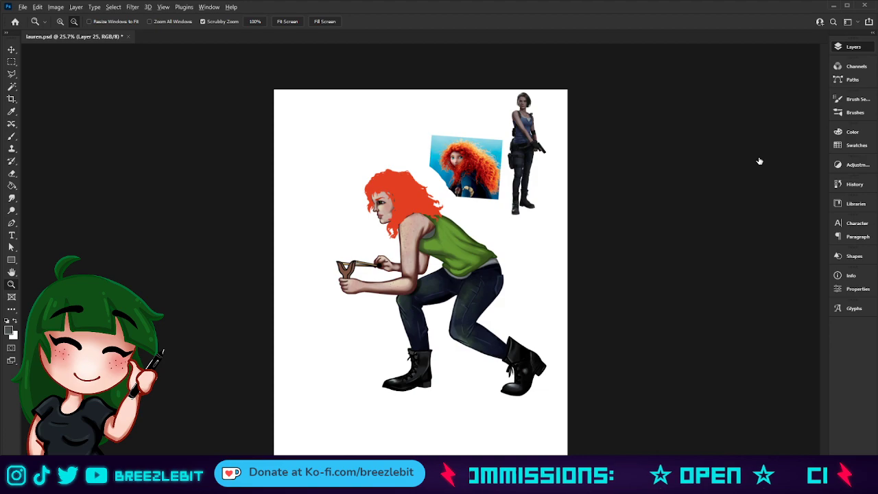
{"action": "left_click_drag", "start_coordinate": [443, 202], "coordinate": [481, 196]}
{"action": "key", "text": "i"}
{"action": "left_click", "coordinate": [502, 98]}
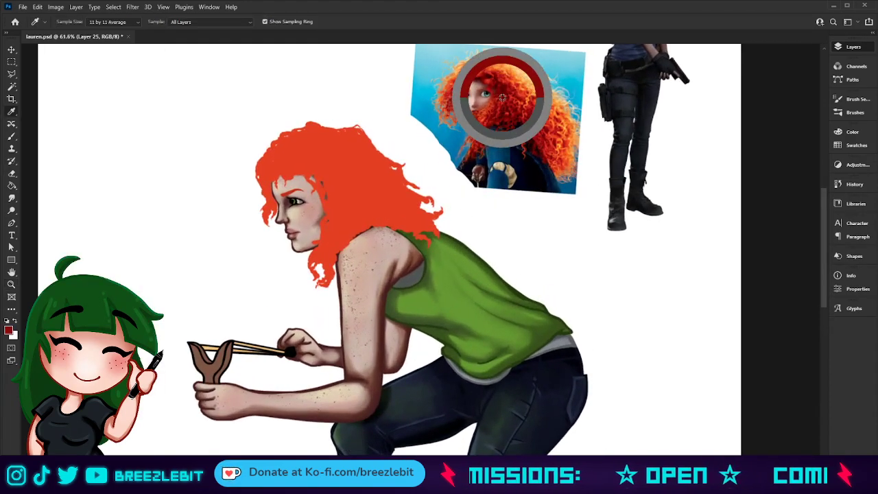
{"action": "left_click_drag", "start_coordinate": [503, 98], "coordinate": [480, 91]}
Step: Block in dark red shadow patches over the crown, side and nape of the hair with the Mixer Brush
{"action": "key", "text": "z"}
{"action": "left_click_drag", "start_coordinate": [358, 185], "coordinate": [364, 185]}
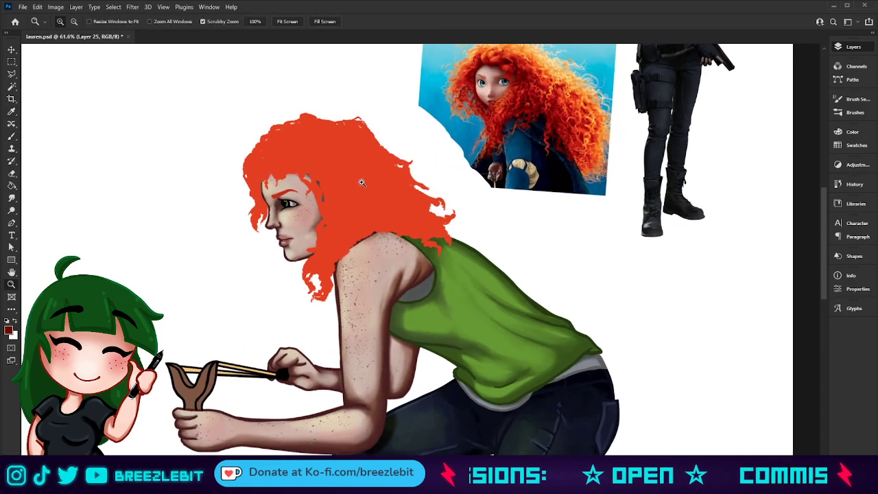
{"action": "key", "text": "b"}
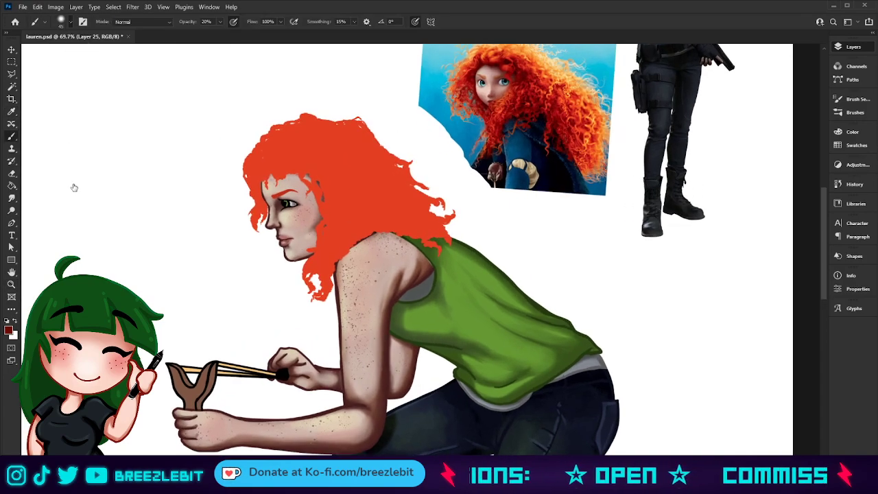
{"action": "key", "text": "shift+b"}
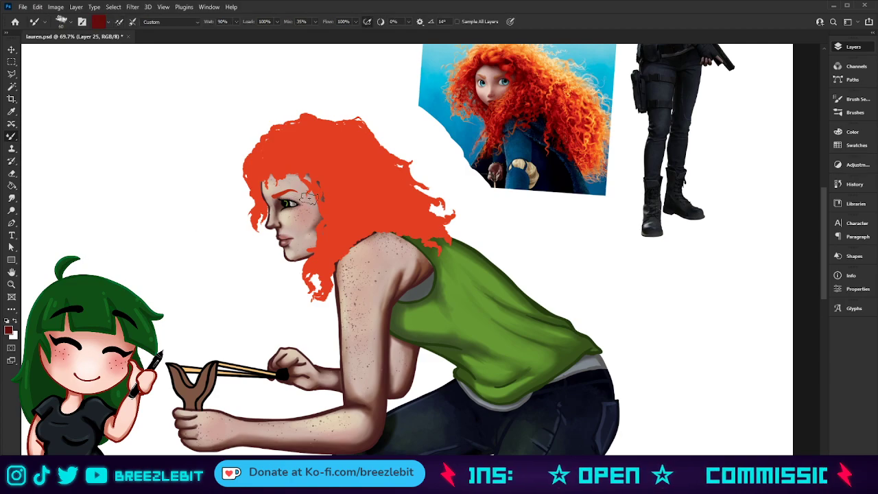
{"action": "mouse_move", "coordinate": [333, 194]}
{"action": "left_mouse_down"}
{"action": "mouse_move", "coordinate": [347, 209]}
{"action": "mouse_move", "coordinate": [340, 159]}
{"action": "mouse_move", "coordinate": [367, 206]}
{"action": "left_mouse_up"}
{"action": "left_click_drag", "start_coordinate": [349, 190], "coordinate": [338, 214]}
{"action": "mouse_move", "coordinate": [345, 172]}
{"action": "left_mouse_down"}
{"action": "mouse_move", "coordinate": [277, 147]}
{"action": "mouse_move", "coordinate": [311, 153]}
{"action": "left_mouse_up"}
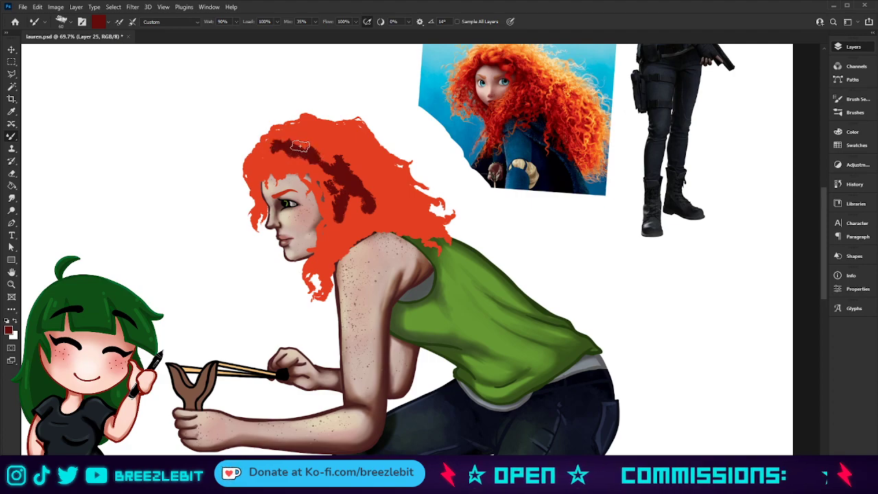
{"action": "mouse_move", "coordinate": [285, 130]}
{"action": "left_mouse_down"}
{"action": "mouse_move", "coordinate": [322, 126]}
{"action": "mouse_move", "coordinate": [354, 139]}
{"action": "left_mouse_up"}
{"action": "mouse_move", "coordinate": [398, 193]}
{"action": "left_mouse_down"}
{"action": "mouse_move", "coordinate": [422, 219]}
{"action": "mouse_move", "coordinate": [393, 212]}
{"action": "mouse_move", "coordinate": [397, 186]}
{"action": "mouse_move", "coordinate": [422, 233]}
{"action": "mouse_move", "coordinate": [427, 222]}
{"action": "mouse_move", "coordinate": [393, 188]}
{"action": "mouse_move", "coordinate": [378, 188]}
{"action": "mouse_move", "coordinate": [364, 214]}
{"action": "mouse_move", "coordinate": [347, 205]}
{"action": "mouse_move", "coordinate": [339, 220]}
{"action": "mouse_move", "coordinate": [334, 176]}
{"action": "mouse_move", "coordinate": [321, 178]}
{"action": "mouse_move", "coordinate": [353, 186]}
{"action": "mouse_move", "coordinate": [333, 155]}
{"action": "mouse_move", "coordinate": [304, 150]}
{"action": "mouse_move", "coordinate": [278, 160]}
{"action": "mouse_move", "coordinate": [290, 132]}
{"action": "mouse_move", "coordinate": [325, 131]}
{"action": "mouse_move", "coordinate": [349, 145]}
{"action": "mouse_move", "coordinate": [336, 123]}
{"action": "mouse_move", "coordinate": [357, 167]}
{"action": "mouse_move", "coordinate": [384, 180]}
{"action": "mouse_move", "coordinate": [370, 222]}
{"action": "mouse_move", "coordinate": [354, 215]}
{"action": "mouse_move", "coordinate": [339, 243]}
{"action": "mouse_move", "coordinate": [342, 179]}
{"action": "mouse_move", "coordinate": [354, 196]}
{"action": "mouse_move", "coordinate": [347, 228]}
{"action": "mouse_move", "coordinate": [328, 225]}
{"action": "mouse_move", "coordinate": [317, 248]}
{"action": "left_mouse_up"}
Step: Blend the dark red patches into the orange hair with the Smudge tool at 90% strength
{"action": "left_click", "coordinate": [11, 198]}
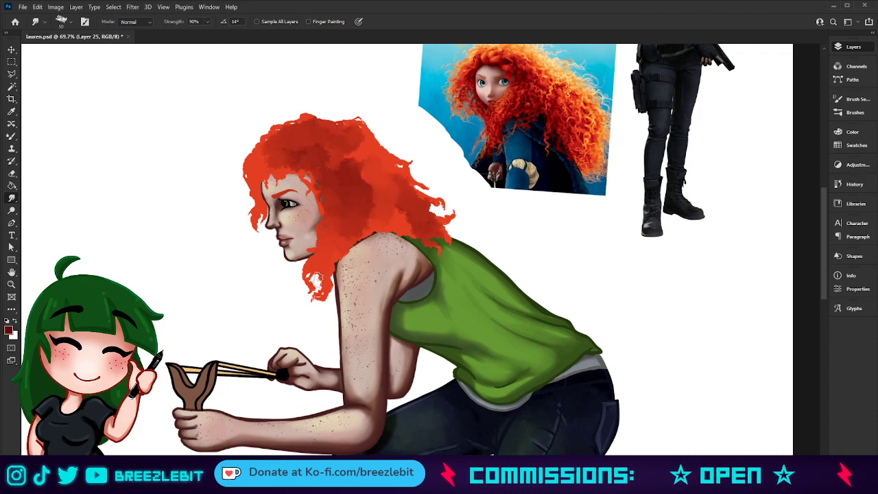
{"action": "left_click_drag", "start_coordinate": [313, 192], "coordinate": [311, 182]}
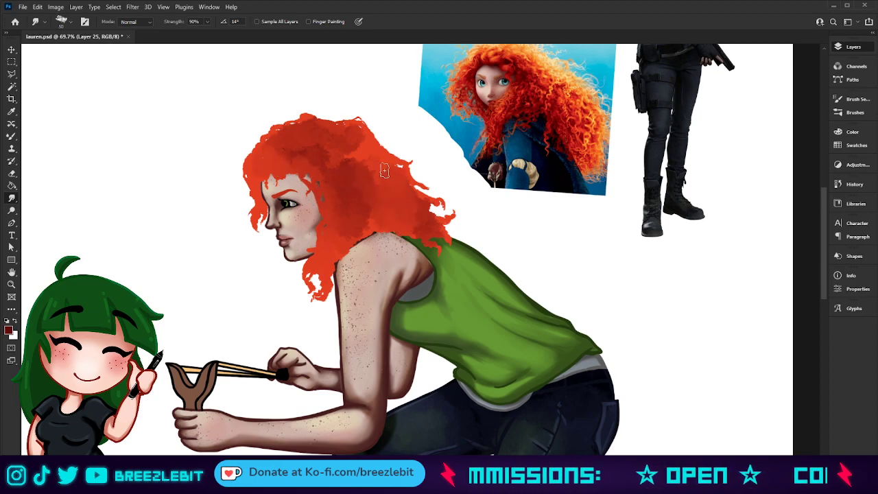
{"action": "left_click_drag", "start_coordinate": [363, 154], "coordinate": [364, 218]}
{"action": "left_click_drag", "start_coordinate": [342, 162], "coordinate": [344, 207]}
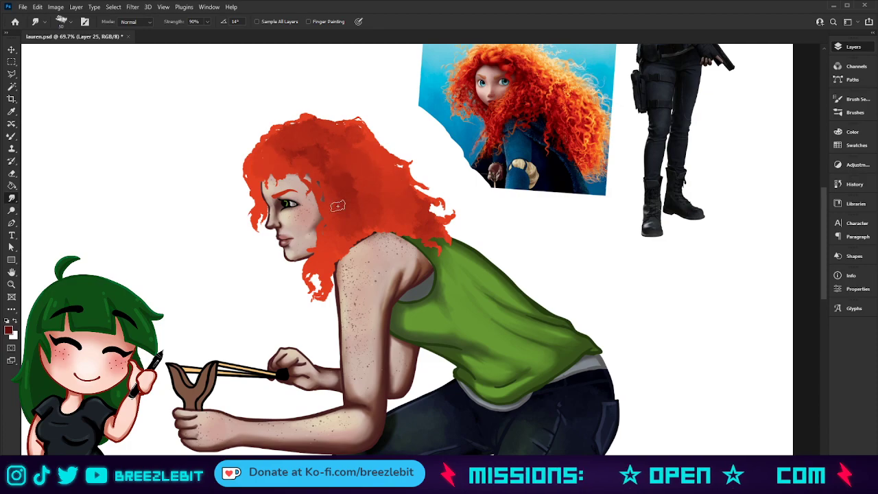
Step: Paint dark red wavy strands along the back edge, nape and fringe of the hair with the Mixer Brush
{"action": "key", "text": "b"}
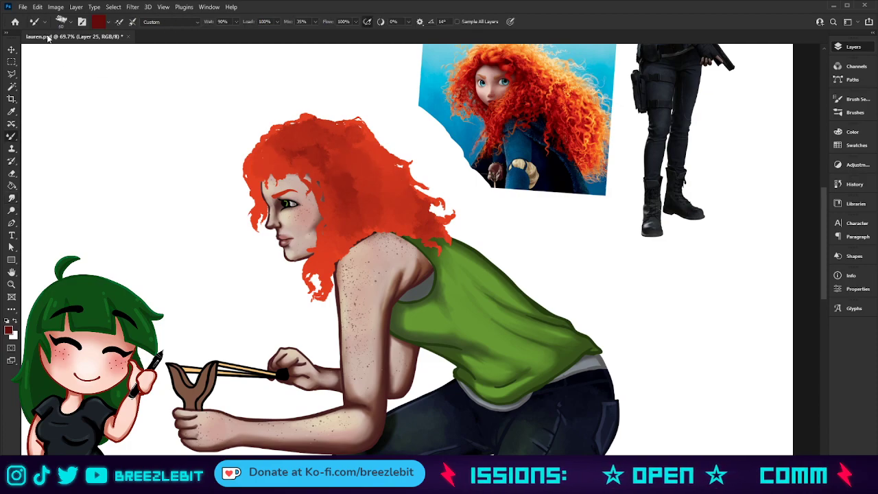
{"action": "mouse_move", "coordinate": [368, 162]}
{"action": "left_mouse_down"}
{"action": "mouse_move", "coordinate": [401, 176]}
{"action": "mouse_move", "coordinate": [428, 226]}
{"action": "left_mouse_up"}
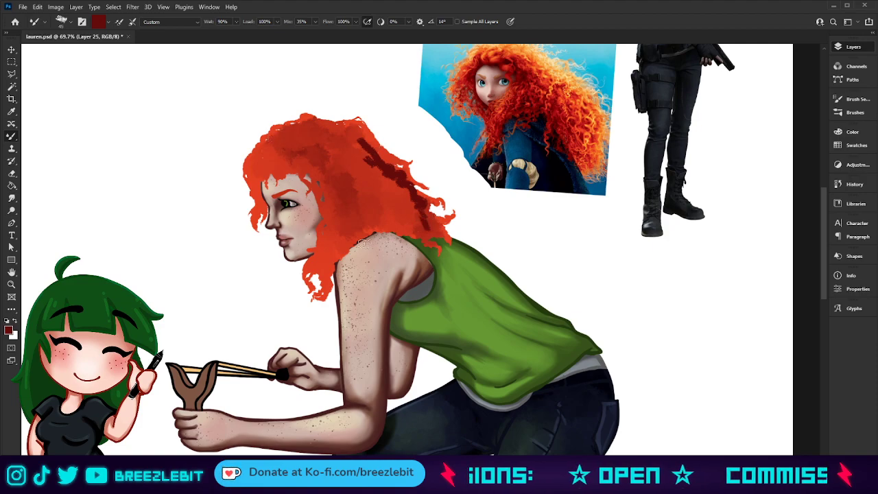
{"action": "left_click_drag", "start_coordinate": [365, 216], "coordinate": [356, 243]}
{"action": "mouse_move", "coordinate": [362, 205]}
{"action": "left_mouse_down"}
{"action": "mouse_move", "coordinate": [365, 241]}
{"action": "mouse_move", "coordinate": [357, 245]}
{"action": "mouse_move", "coordinate": [363, 223]}
{"action": "mouse_move", "coordinate": [351, 177]}
{"action": "mouse_move", "coordinate": [369, 224]}
{"action": "mouse_move", "coordinate": [403, 238]}
{"action": "mouse_move", "coordinate": [384, 212]}
{"action": "mouse_move", "coordinate": [376, 235]}
{"action": "mouse_move", "coordinate": [352, 172]}
{"action": "left_mouse_up"}
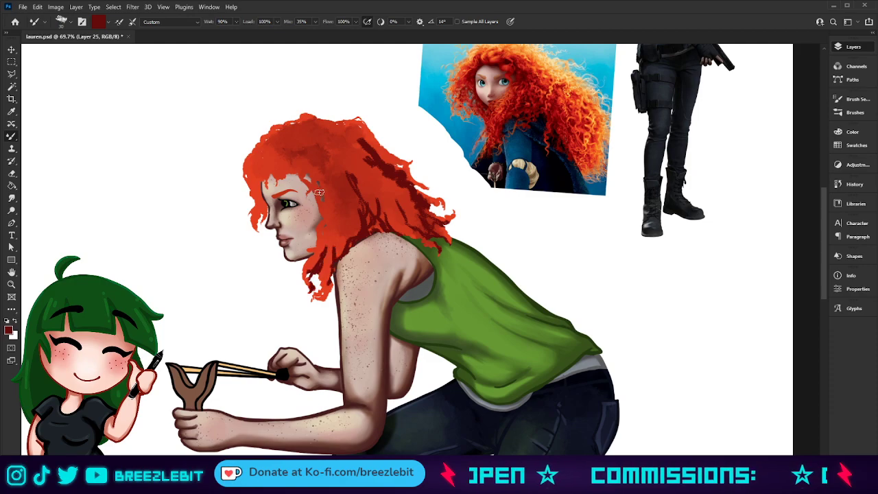
{"action": "left_click_drag", "start_coordinate": [300, 168], "coordinate": [271, 163]}
Step: Reduce the Mixer Brush size to 25 and cover the crown, sides and back of the hair with thin dark red strands
{"action": "key", "text": "bracketleft"}
{"action": "key", "text": "bracketleft"}
{"action": "key", "text": "bracketleft"}
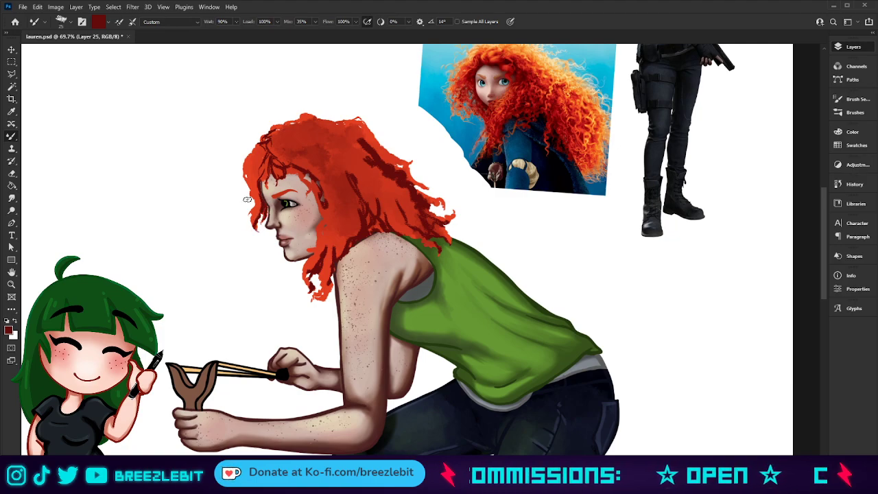
{"action": "mouse_move", "coordinate": [320, 233]}
{"action": "left_mouse_down"}
{"action": "mouse_move", "coordinate": [350, 179]}
{"action": "mouse_move", "coordinate": [377, 233]}
{"action": "mouse_move", "coordinate": [392, 234]}
{"action": "mouse_move", "coordinate": [385, 220]}
{"action": "mouse_move", "coordinate": [391, 226]}
{"action": "mouse_move", "coordinate": [402, 205]}
{"action": "mouse_move", "coordinate": [426, 234]}
{"action": "mouse_move", "coordinate": [364, 165]}
{"action": "mouse_move", "coordinate": [391, 225]}
{"action": "left_mouse_up"}
{"action": "mouse_move", "coordinate": [356, 161]}
{"action": "left_mouse_down"}
{"action": "mouse_move", "coordinate": [346, 156]}
{"action": "mouse_move", "coordinate": [380, 177]}
{"action": "mouse_move", "coordinate": [343, 152]}
{"action": "mouse_move", "coordinate": [409, 171]}
{"action": "left_mouse_up"}
{"action": "mouse_move", "coordinate": [364, 136]}
{"action": "left_mouse_down"}
{"action": "mouse_move", "coordinate": [340, 147]}
{"action": "mouse_move", "coordinate": [318, 131]}
{"action": "mouse_move", "coordinate": [304, 136]}
{"action": "mouse_move", "coordinate": [320, 140]}
{"action": "mouse_move", "coordinate": [292, 133]}
{"action": "mouse_move", "coordinate": [309, 138]}
{"action": "mouse_move", "coordinate": [265, 157]}
{"action": "mouse_move", "coordinate": [273, 147]}
{"action": "mouse_move", "coordinate": [266, 136]}
{"action": "mouse_move", "coordinate": [322, 120]}
{"action": "mouse_move", "coordinate": [343, 134]}
{"action": "mouse_move", "coordinate": [333, 136]}
{"action": "mouse_move", "coordinate": [374, 141]}
{"action": "mouse_move", "coordinate": [352, 131]}
{"action": "mouse_move", "coordinate": [359, 149]}
{"action": "mouse_move", "coordinate": [301, 130]}
{"action": "mouse_move", "coordinate": [286, 135]}
{"action": "mouse_move", "coordinate": [354, 176]}
{"action": "mouse_move", "coordinate": [366, 227]}
{"action": "left_mouse_up"}
{"action": "mouse_move", "coordinate": [258, 172]}
{"action": "left_mouse_down"}
{"action": "mouse_move", "coordinate": [308, 169]}
{"action": "mouse_move", "coordinate": [343, 243]}
{"action": "left_mouse_up"}
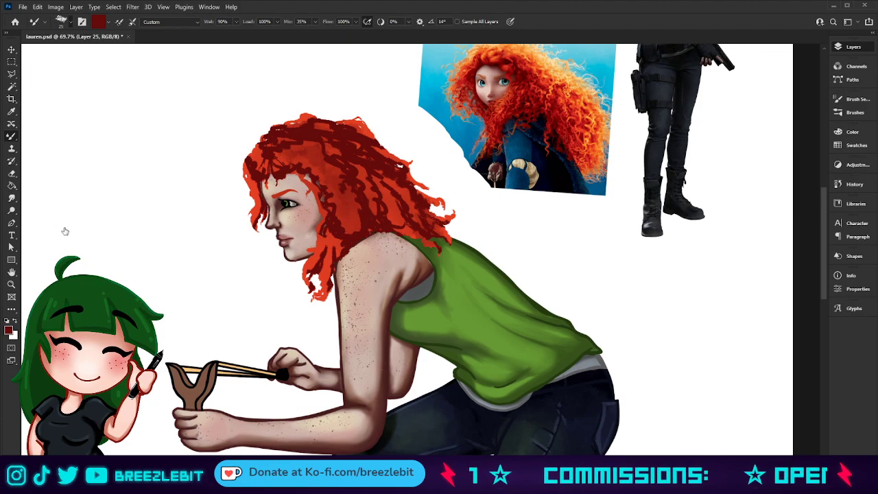
Step: Smudge the dark red strands into the base colour across the back, sides, fringe and crown of the hair
{"action": "key", "text": "r"}
{"action": "mouse_move", "coordinate": [327, 209]}
{"action": "left_mouse_down"}
{"action": "mouse_move", "coordinate": [321, 234]}
{"action": "mouse_move", "coordinate": [334, 219]}
{"action": "mouse_move", "coordinate": [345, 234]}
{"action": "mouse_move", "coordinate": [349, 207]}
{"action": "mouse_move", "coordinate": [330, 263]}
{"action": "mouse_move", "coordinate": [307, 291]}
{"action": "mouse_move", "coordinate": [325, 236]}
{"action": "mouse_move", "coordinate": [346, 238]}
{"action": "mouse_move", "coordinate": [355, 224]}
{"action": "mouse_move", "coordinate": [349, 205]}
{"action": "mouse_move", "coordinate": [364, 228]}
{"action": "mouse_move", "coordinate": [372, 178]}
{"action": "mouse_move", "coordinate": [392, 214]}
{"action": "mouse_move", "coordinate": [394, 203]}
{"action": "mouse_move", "coordinate": [356, 166]}
{"action": "mouse_move", "coordinate": [347, 189]}
{"action": "mouse_move", "coordinate": [336, 186]}
{"action": "mouse_move", "coordinate": [331, 166]}
{"action": "mouse_move", "coordinate": [343, 143]}
{"action": "mouse_move", "coordinate": [333, 145]}
{"action": "mouse_move", "coordinate": [364, 135]}
{"action": "mouse_move", "coordinate": [349, 120]}
{"action": "mouse_move", "coordinate": [415, 165]}
{"action": "mouse_move", "coordinate": [409, 180]}
{"action": "mouse_move", "coordinate": [418, 177]}
{"action": "mouse_move", "coordinate": [452, 208]}
{"action": "mouse_move", "coordinate": [440, 217]}
{"action": "mouse_move", "coordinate": [412, 189]}
{"action": "mouse_move", "coordinate": [428, 236]}
{"action": "mouse_move", "coordinate": [397, 231]}
{"action": "mouse_move", "coordinate": [431, 243]}
{"action": "mouse_move", "coordinate": [381, 233]}
{"action": "left_mouse_up"}
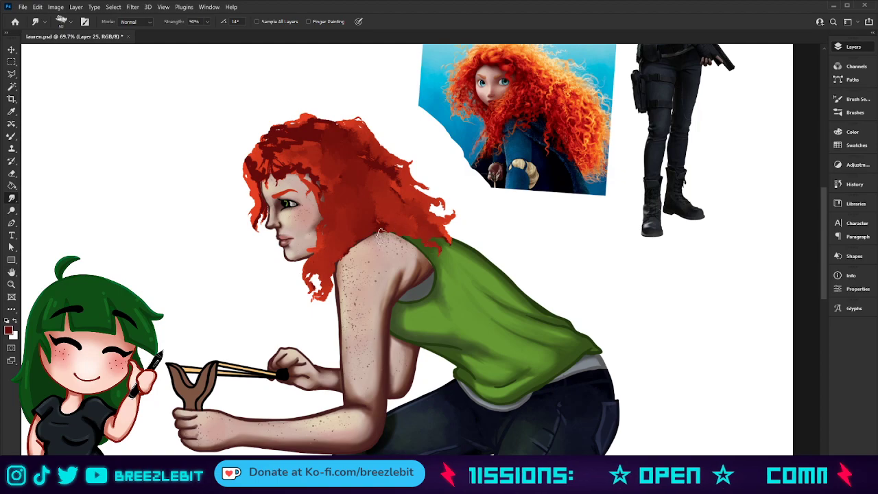
{"action": "key", "text": "z"}
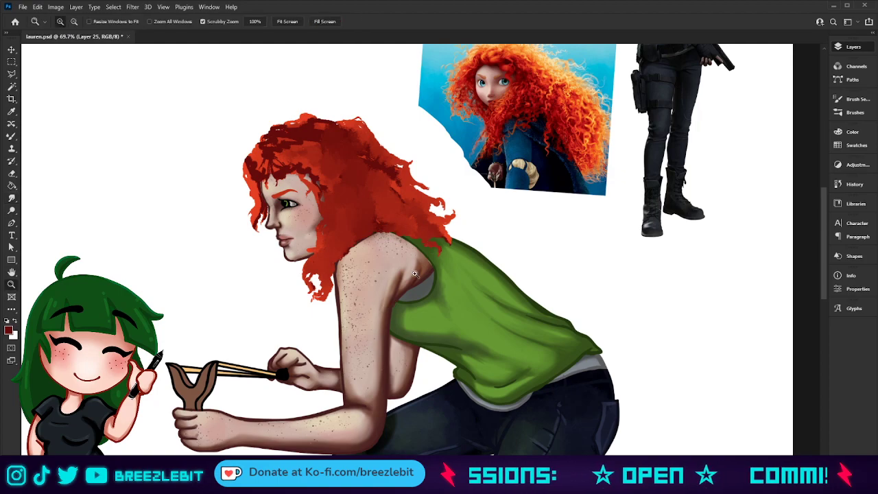
{"action": "left_click", "coordinate": [386, 307]}
{"action": "left_click_drag", "start_coordinate": [386, 307], "coordinate": [351, 314]}
{"action": "left_click_drag", "start_coordinate": [435, 220], "coordinate": [461, 222]}
{"action": "key", "text": "b"}
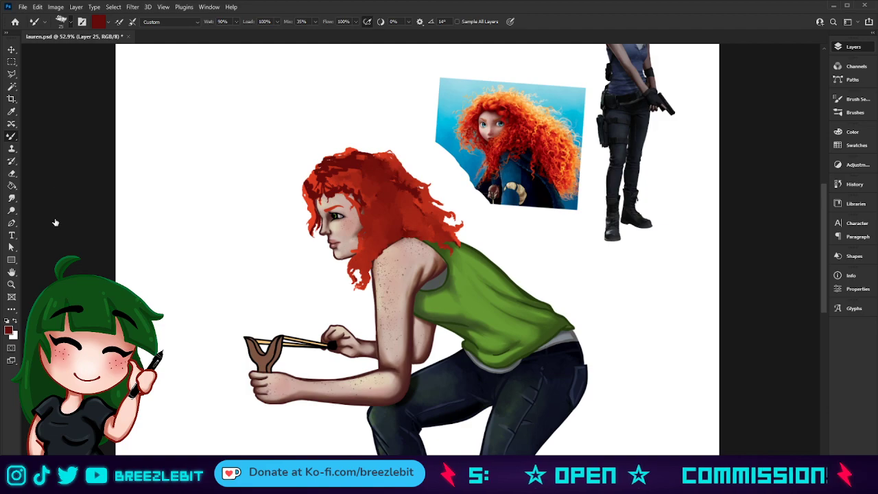
{"action": "key", "text": "r"}
{"action": "mouse_move", "coordinate": [347, 182]}
{"action": "left_mouse_down"}
{"action": "mouse_move", "coordinate": [362, 200]}
{"action": "mouse_move", "coordinate": [312, 177]}
{"action": "mouse_move", "coordinate": [303, 194]}
{"action": "left_mouse_up"}
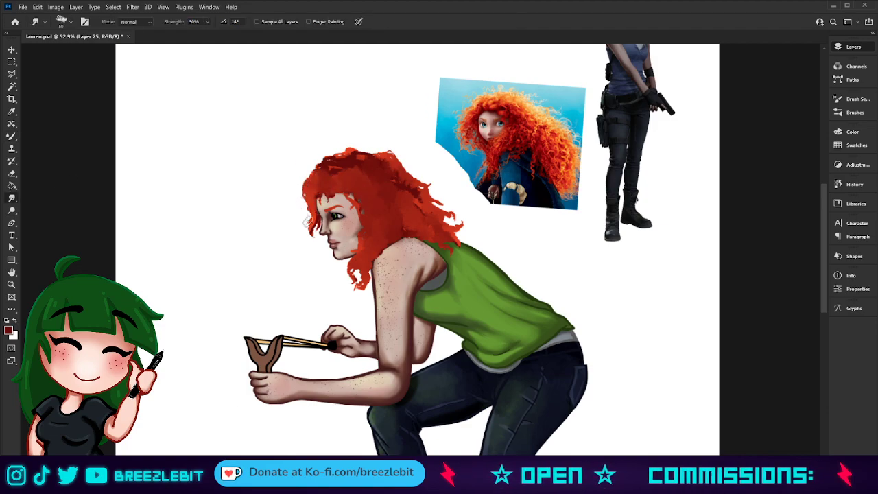
{"action": "mouse_move", "coordinate": [304, 180]}
{"action": "left_mouse_down"}
{"action": "mouse_move", "coordinate": [343, 166]}
{"action": "mouse_move", "coordinate": [344, 155]}
{"action": "mouse_move", "coordinate": [360, 157]}
{"action": "left_mouse_up"}
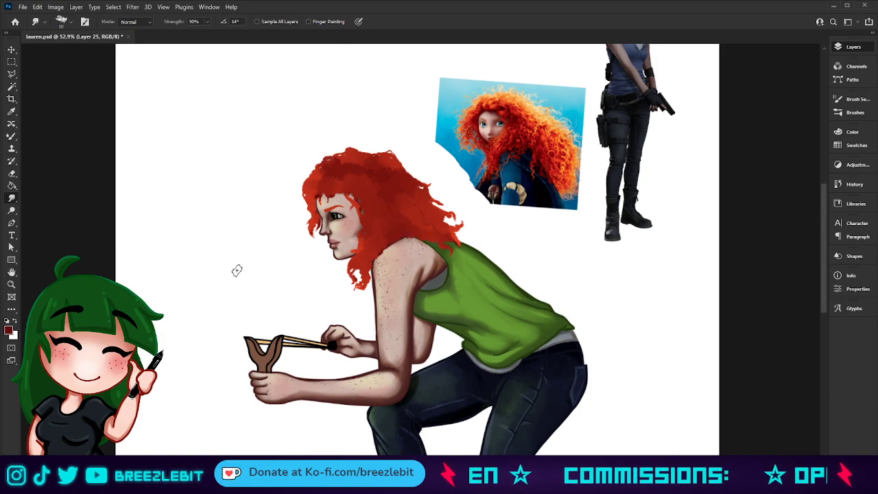
Step: Set the Mixer Brush wetness to 50% and paint fine, softer dark red strands beside the face and through the hair
{"action": "key", "text": "b"}
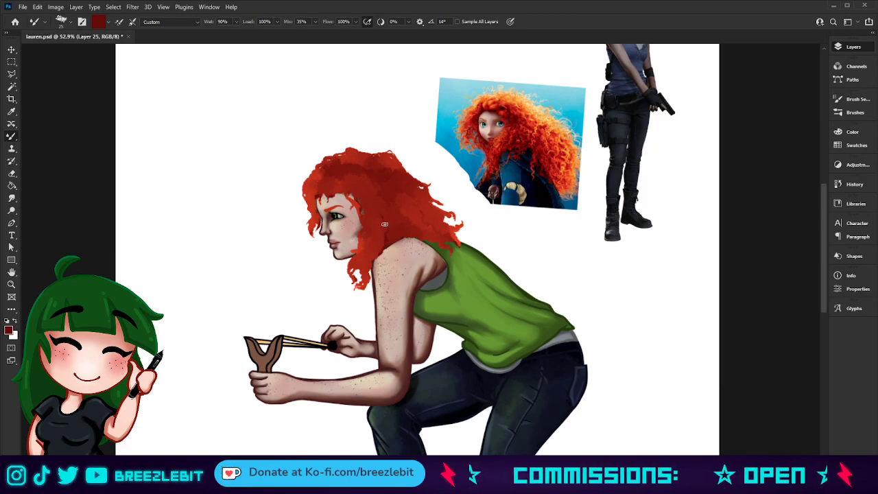
{"action": "key", "text": "5"}
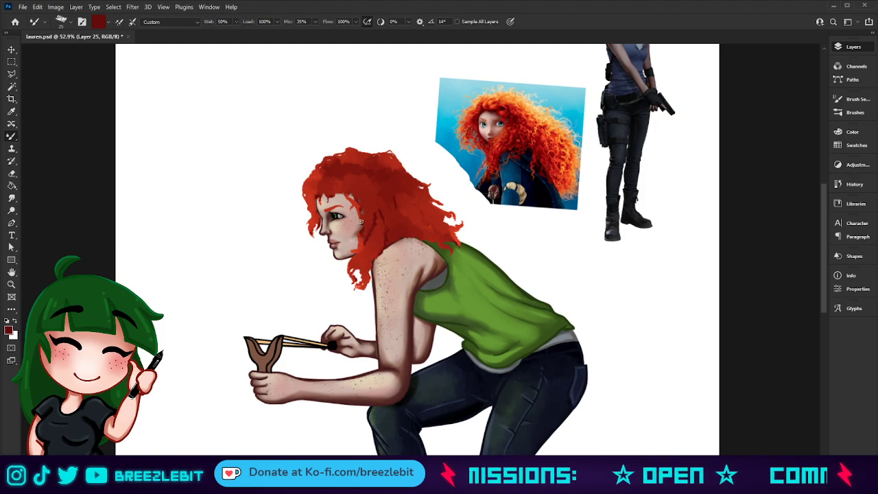
{"action": "mouse_move", "coordinate": [354, 199]}
{"action": "left_mouse_down"}
{"action": "mouse_move", "coordinate": [349, 195]}
{"action": "mouse_move", "coordinate": [362, 204]}
{"action": "mouse_move", "coordinate": [367, 230]}
{"action": "left_mouse_up"}
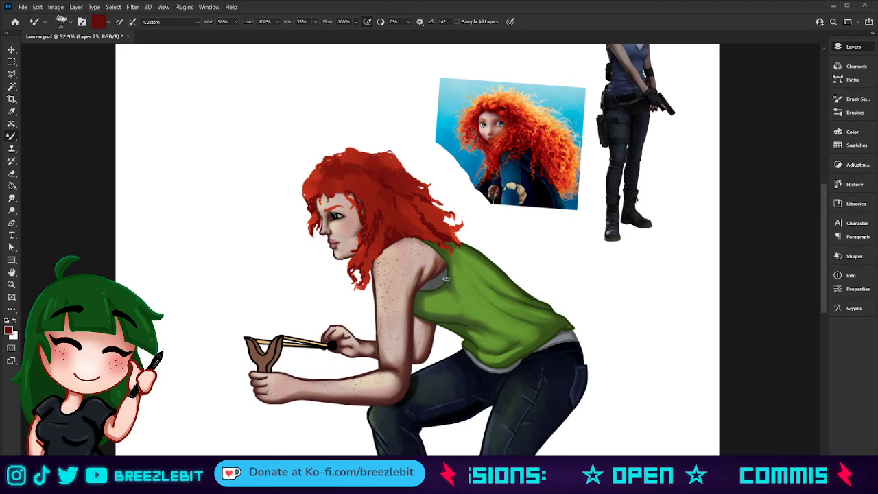
Step: Set the Smudge tool's strength to 45% and return to the Mixer Brush
{"action": "key", "text": "z"}
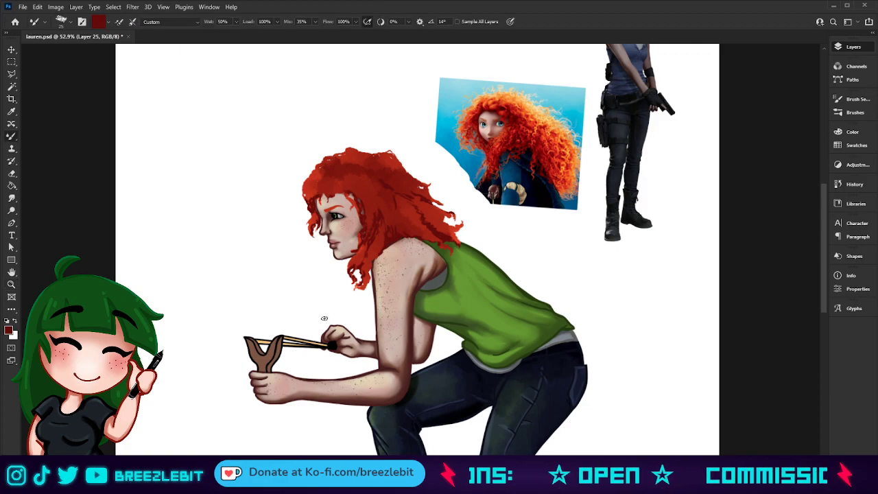
{"action": "left_click_drag", "start_coordinate": [353, 298], "coordinate": [313, 315]}
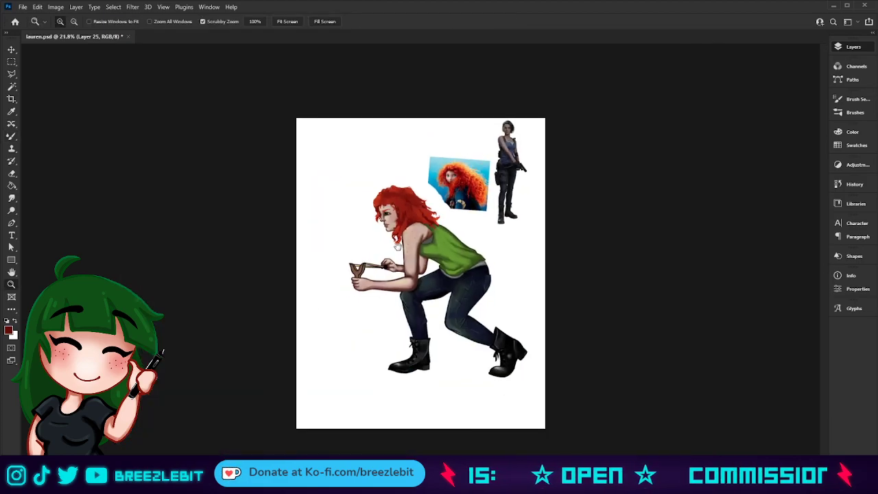
{"action": "mouse_move", "coordinate": [415, 235]}
{"action": "left_mouse_down"}
{"action": "mouse_move", "coordinate": [427, 217]}
{"action": "mouse_move", "coordinate": [428, 224]}
{"action": "left_mouse_up"}
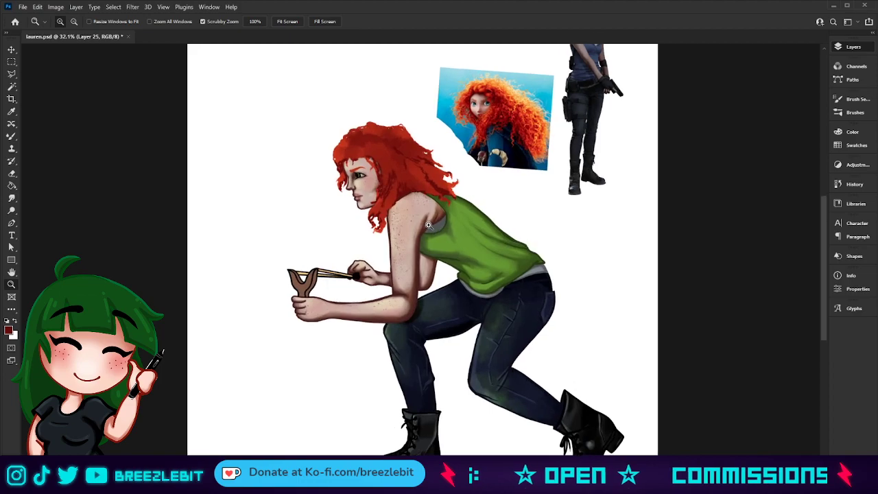
{"action": "key", "text": "b"}
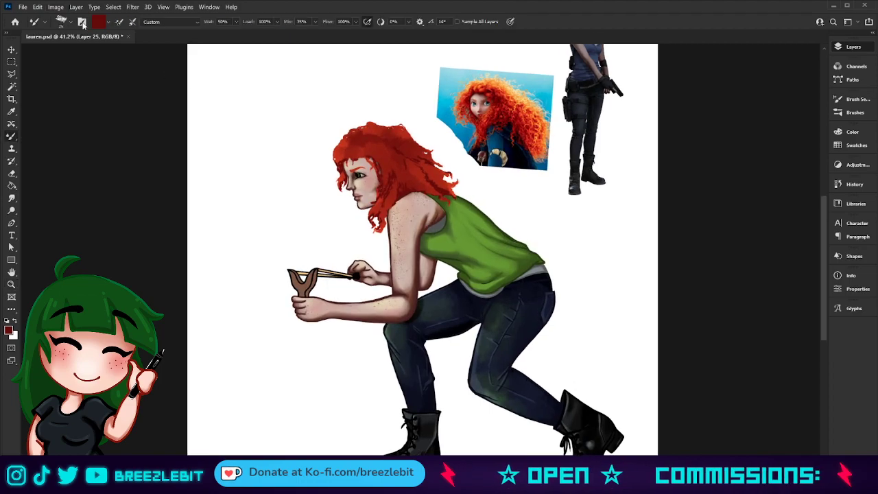
{"action": "left_click", "coordinate": [11, 198]}
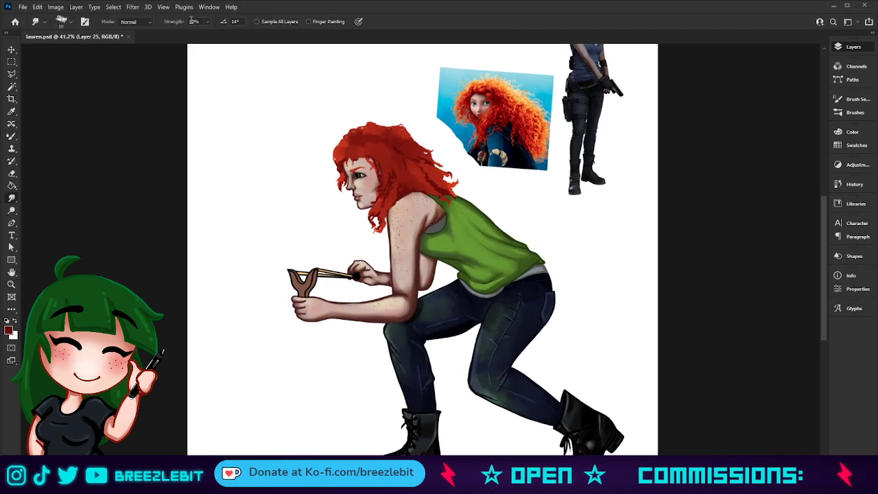
{"action": "left_click_drag", "start_coordinate": [212, 25], "coordinate": [188, 34]}
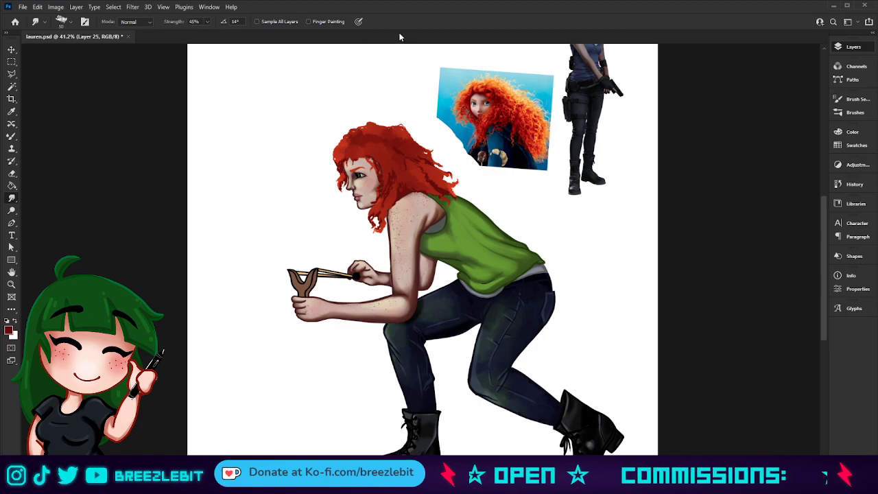
{"action": "key", "text": "b"}
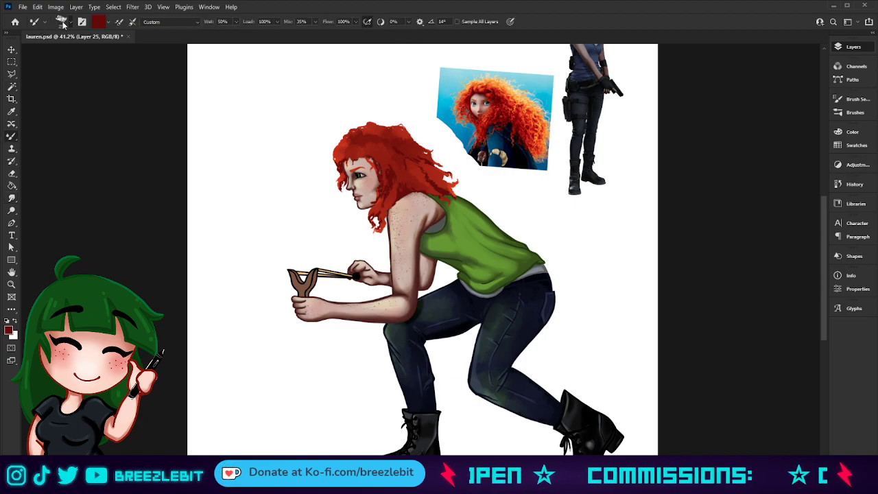
Step: Blend the dark red strands into the hair with the Smudge tool at 30% strength
{"action": "left_click", "coordinate": [11, 198]}
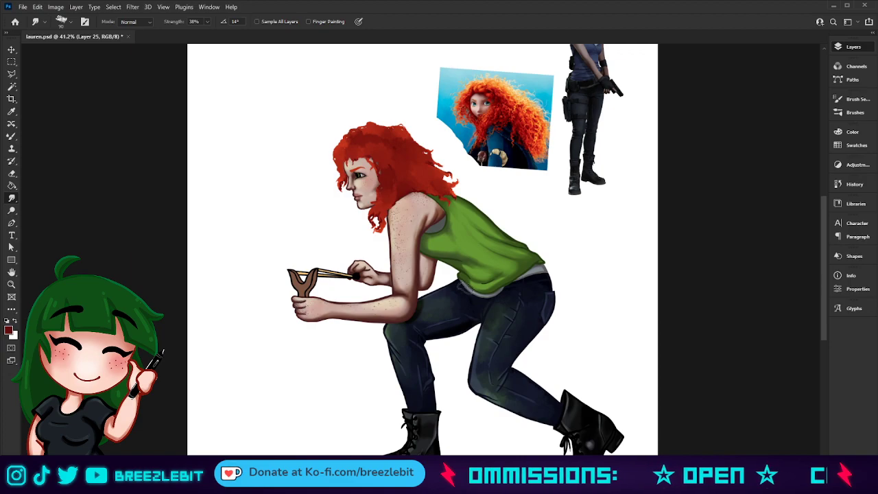
{"action": "key", "text": "z"}
{"action": "mouse_move", "coordinate": [408, 191]}
{"action": "left_mouse_down"}
{"action": "mouse_move", "coordinate": [451, 183]}
{"action": "mouse_move", "coordinate": [434, 292]}
{"action": "left_mouse_up"}
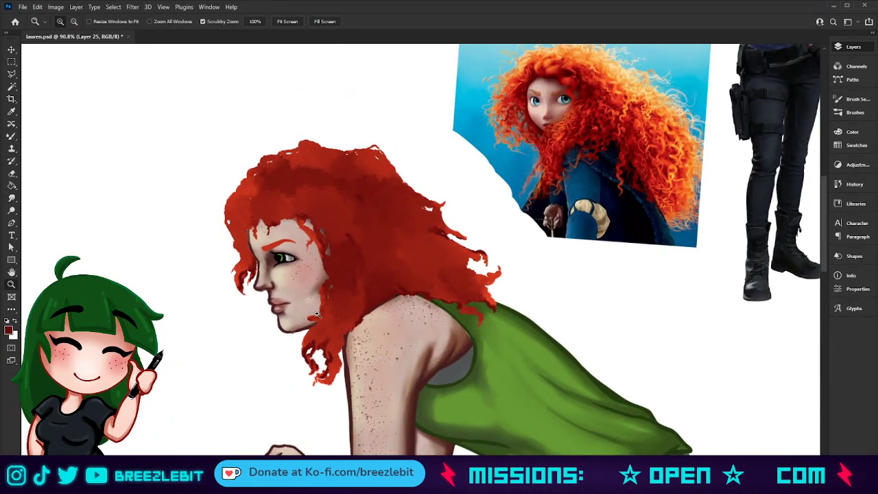
Step: Create a new layer and sample a bright orange from the reference picture's hair for the Mixer Brush
{"action": "key", "text": "b"}
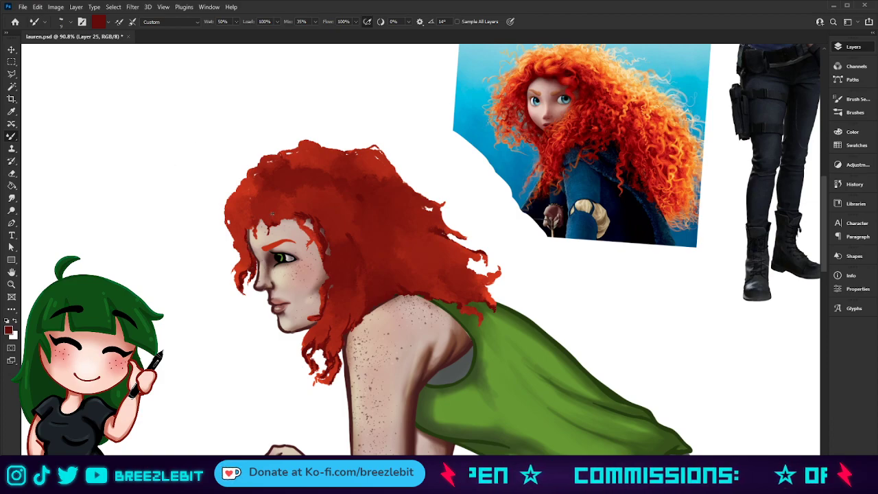
{"action": "key", "text": "ctrl+shift+alt+n"}
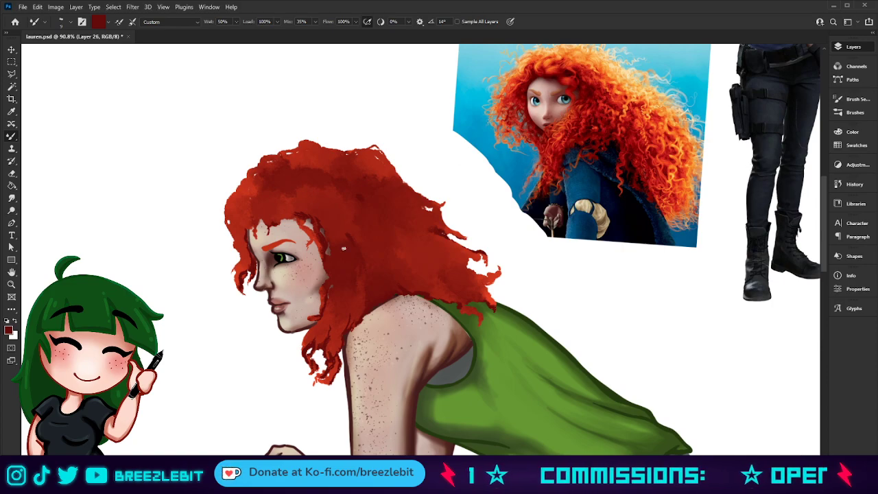
{"action": "key", "text": "i"}
{"action": "left_click", "coordinate": [606, 81]}
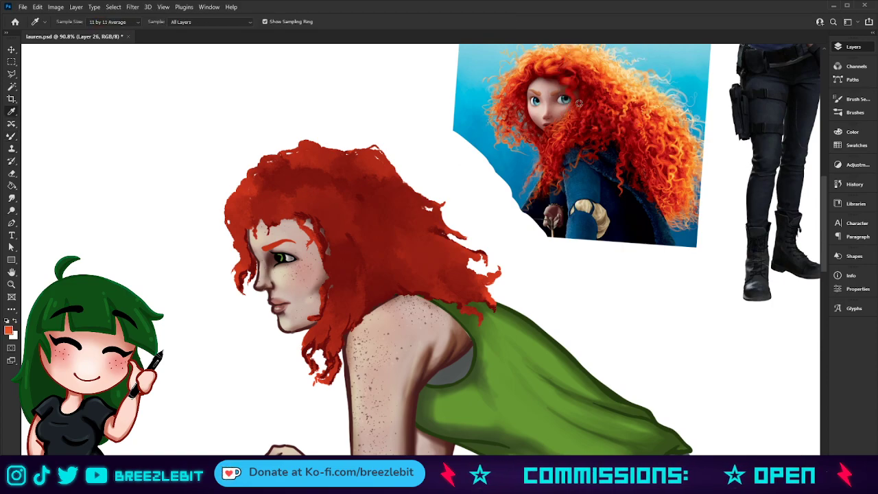
{"action": "key", "text": "b"}
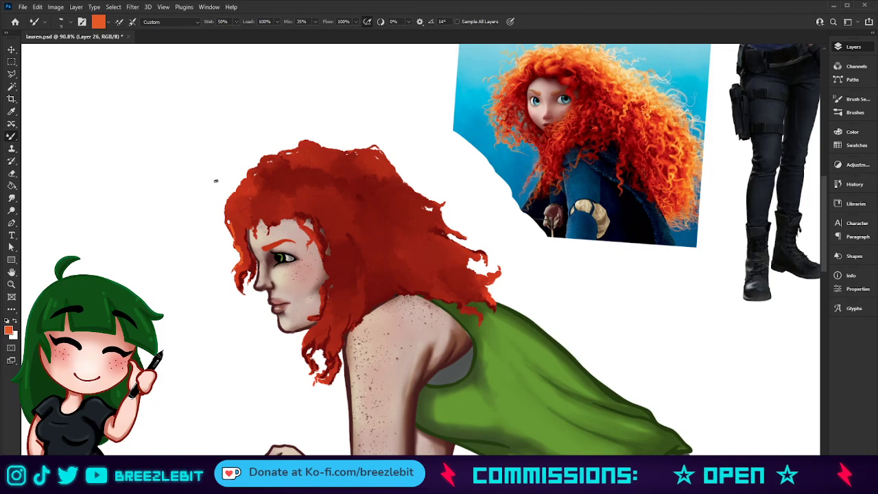
Step: Enlarge the Mixer Brush to 35 and paint orange highlights on the fringe and the locks framing the face
{"action": "key", "text": "bracketright"}
{"action": "key", "text": "bracketright"}
{"action": "key", "text": "bracketright"}
{"action": "key", "text": "bracketright"}
{"action": "left_click_drag", "start_coordinate": [231, 213], "coordinate": [235, 268]}
{"action": "left_click_drag", "start_coordinate": [329, 282], "coordinate": [316, 317]}
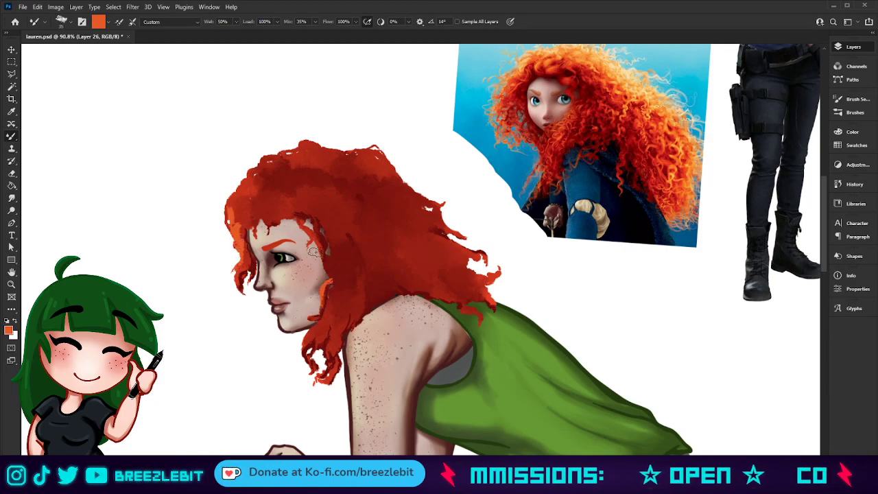
{"action": "left_click_drag", "start_coordinate": [321, 247], "coordinate": [325, 263]}
{"action": "left_click_drag", "start_coordinate": [299, 220], "coordinate": [313, 233]}
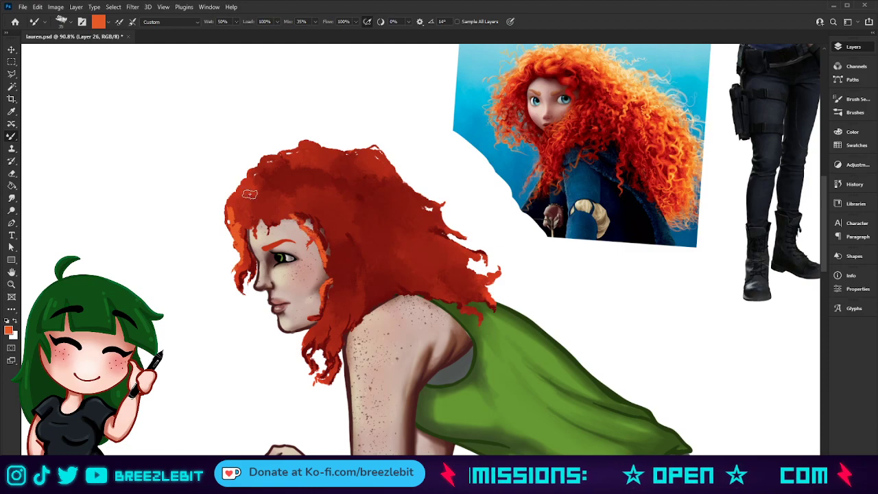
{"action": "mouse_move", "coordinate": [262, 206]}
{"action": "left_mouse_down"}
{"action": "mouse_move", "coordinate": [253, 236]}
{"action": "mouse_move", "coordinate": [250, 214]}
{"action": "mouse_move", "coordinate": [240, 236]}
{"action": "mouse_move", "coordinate": [240, 205]}
{"action": "mouse_move", "coordinate": [235, 220]}
{"action": "mouse_move", "coordinate": [232, 201]}
{"action": "mouse_move", "coordinate": [225, 219]}
{"action": "mouse_move", "coordinate": [233, 194]}
{"action": "left_mouse_up"}
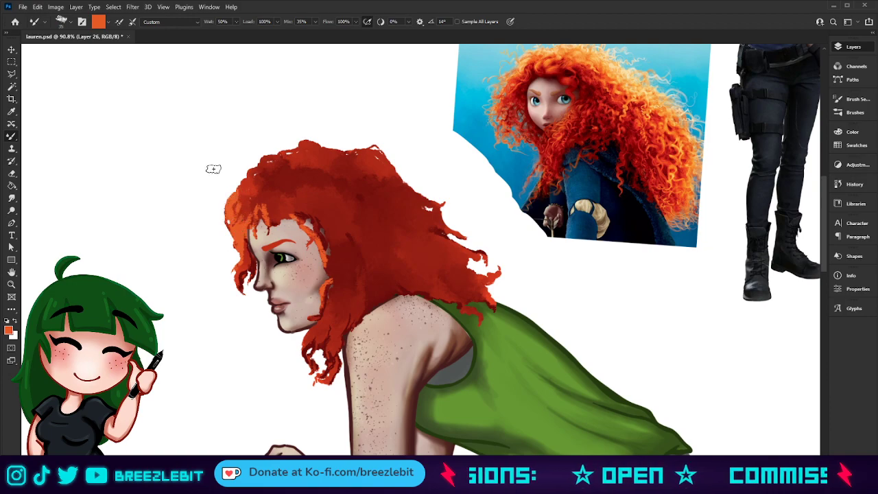
Step: Paint wavy orange strands down the hair beside the cheek, the lock under the chin and above the forehead
{"action": "left_click_drag", "start_coordinate": [337, 223], "coordinate": [360, 289]}
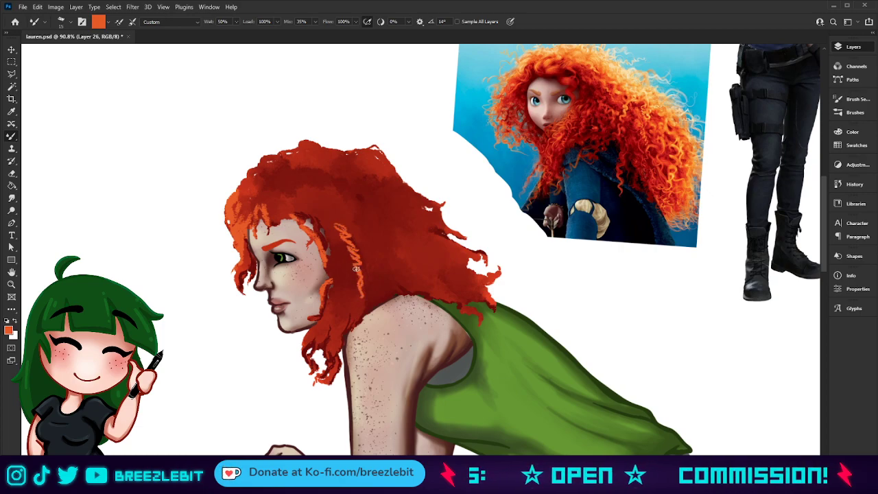
{"action": "mouse_move", "coordinate": [340, 291]}
{"action": "left_mouse_down"}
{"action": "mouse_move", "coordinate": [335, 310]}
{"action": "mouse_move", "coordinate": [346, 313]}
{"action": "mouse_move", "coordinate": [333, 321]}
{"action": "mouse_move", "coordinate": [327, 362]}
{"action": "left_mouse_up"}
{"action": "left_click_drag", "start_coordinate": [322, 326], "coordinate": [312, 330]}
{"action": "left_click_drag", "start_coordinate": [365, 225], "coordinate": [403, 280]}
{"action": "mouse_move", "coordinate": [349, 209]}
{"action": "left_mouse_down"}
{"action": "mouse_move", "coordinate": [385, 288]}
{"action": "mouse_move", "coordinate": [347, 242]}
{"action": "mouse_move", "coordinate": [343, 257]}
{"action": "left_mouse_up"}
{"action": "left_click_drag", "start_coordinate": [298, 183], "coordinate": [322, 228]}
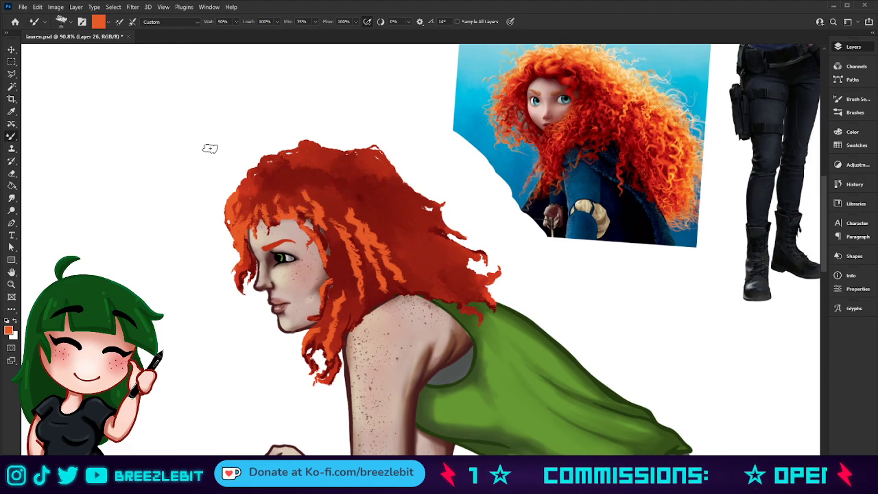
Step: Add orange strands along the crown and back of the head and thicken the highlights on the fringe and side
{"action": "left_click_drag", "start_coordinate": [244, 179], "coordinate": [236, 188]}
{"action": "mouse_move", "coordinate": [277, 164]}
{"action": "left_mouse_down"}
{"action": "mouse_move", "coordinate": [288, 146]}
{"action": "mouse_move", "coordinate": [304, 143]}
{"action": "mouse_move", "coordinate": [327, 157]}
{"action": "mouse_move", "coordinate": [376, 173]}
{"action": "left_mouse_up"}
{"action": "mouse_move", "coordinate": [410, 206]}
{"action": "left_mouse_down"}
{"action": "mouse_move", "coordinate": [402, 198]}
{"action": "mouse_move", "coordinate": [416, 207]}
{"action": "left_mouse_up"}
{"action": "mouse_move", "coordinate": [358, 202]}
{"action": "left_mouse_down"}
{"action": "mouse_move", "coordinate": [398, 226]}
{"action": "mouse_move", "coordinate": [342, 191]}
{"action": "left_mouse_up"}
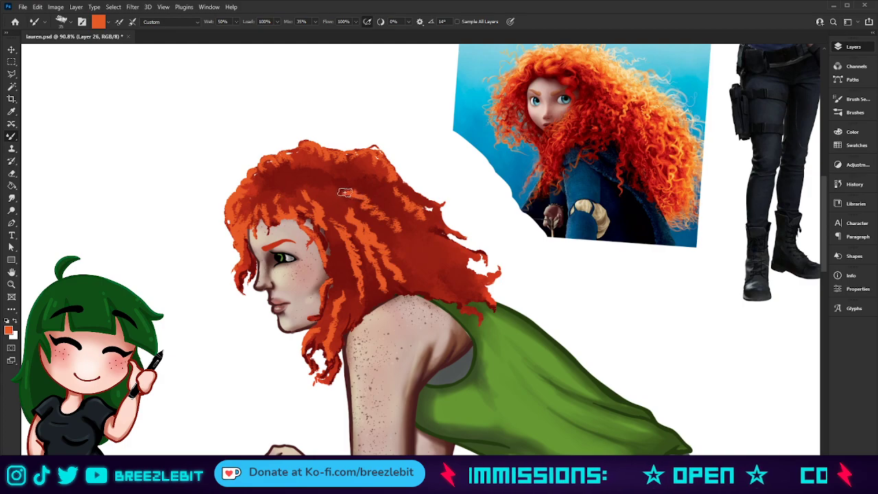
{"action": "mouse_move", "coordinate": [284, 195]}
{"action": "left_mouse_down"}
{"action": "mouse_move", "coordinate": [312, 213]}
{"action": "mouse_move", "coordinate": [345, 257]}
{"action": "mouse_move", "coordinate": [340, 241]}
{"action": "left_mouse_up"}
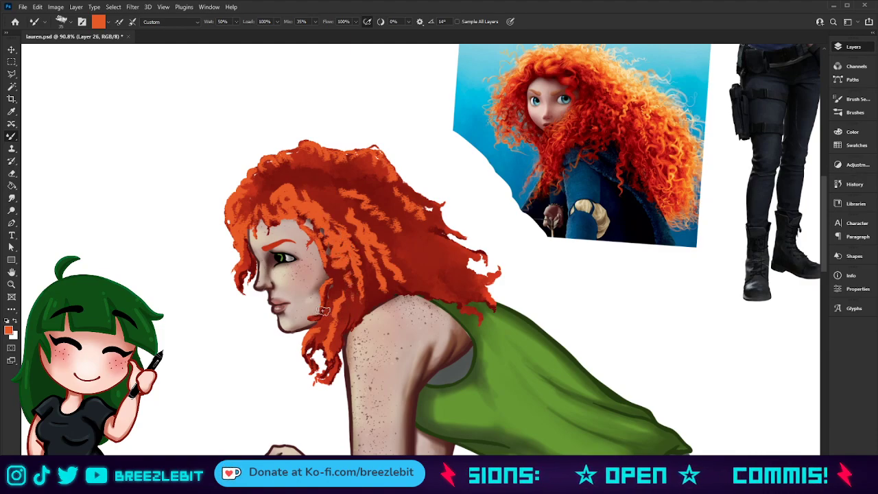
{"action": "left_click_drag", "start_coordinate": [244, 212], "coordinate": [255, 183]}
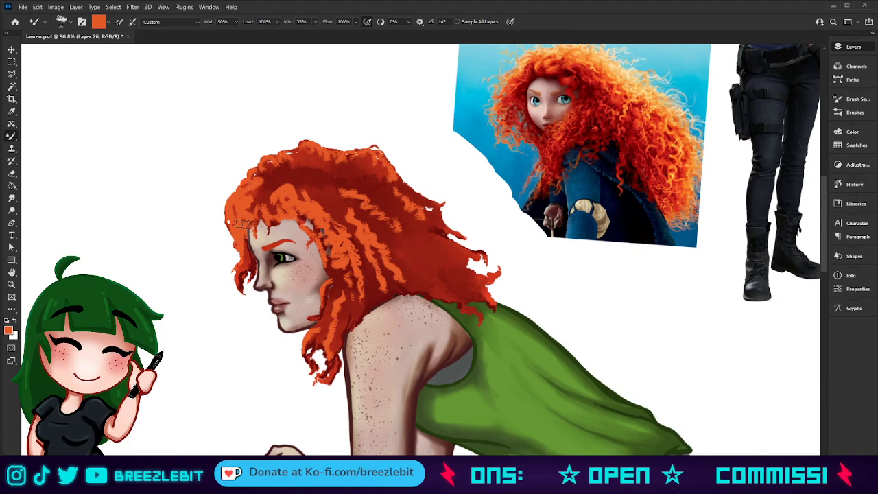
Step: Compare the hair before and after the latest orange strokes with the whole upper figure in view
{"action": "key", "text": "z"}
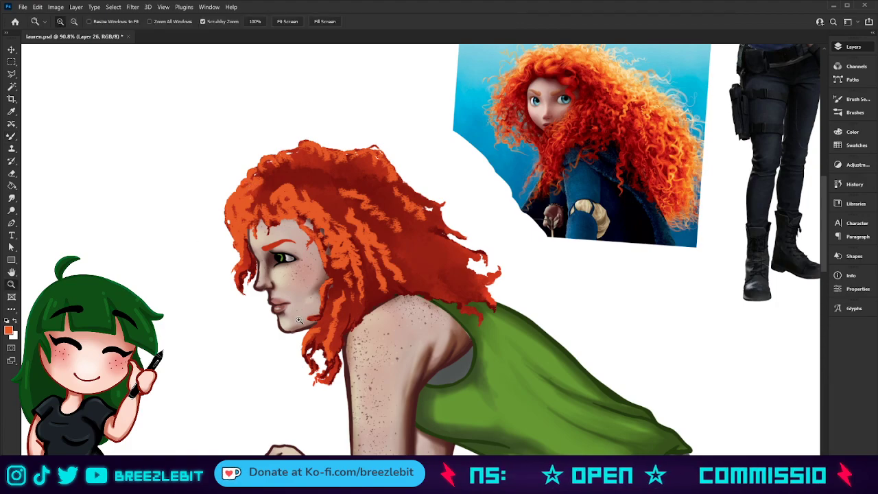
{"action": "left_click_drag", "start_coordinate": [300, 320], "coordinate": [242, 328]}
{"action": "left_click_drag", "start_coordinate": [432, 284], "coordinate": [435, 249]}
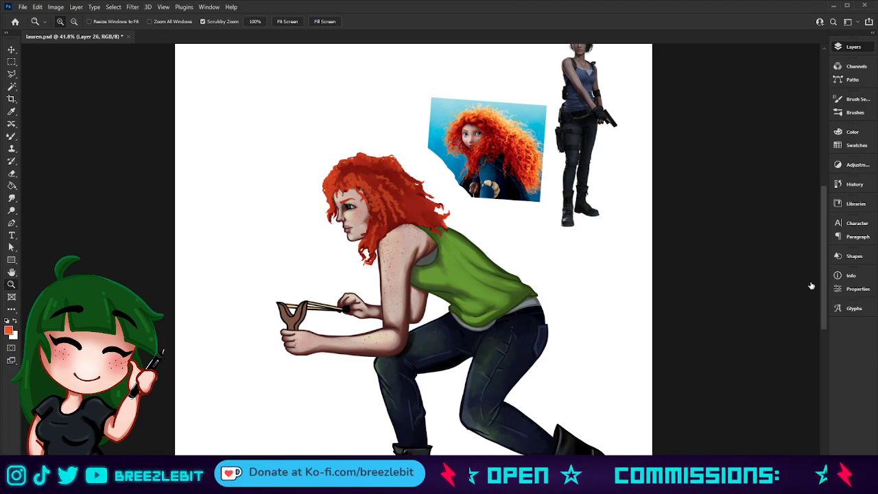
{"action": "key", "text": "ctrl+z"}
{"action": "key", "text": "ctrl+shift+z"}
{"action": "key", "text": "ctrl+shift+z"}
{"action": "key", "text": "ctrl+shift+z"}
{"action": "key", "text": "ctrl+shift+z"}
{"action": "key", "text": "ctrl+shift+z"}
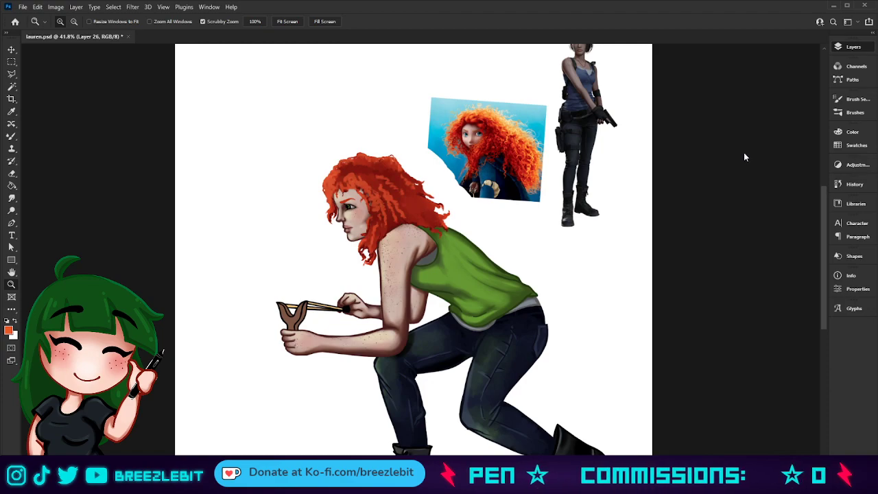
Step: Smudge the orange strands into the red hair across the side, back and fringe at 24% strength
{"action": "left_click_drag", "start_coordinate": [417, 203], "coordinate": [473, 207]}
{"action": "key", "text": "b"}
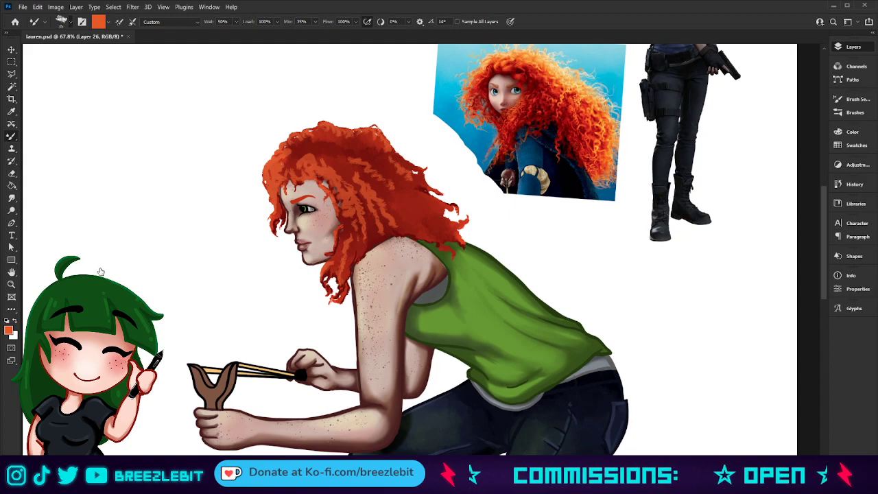
{"action": "key", "text": "r"}
{"action": "mouse_move", "coordinate": [354, 226]}
{"action": "left_mouse_down"}
{"action": "mouse_move", "coordinate": [363, 214]}
{"action": "mouse_move", "coordinate": [358, 200]}
{"action": "left_mouse_up"}
{"action": "mouse_move", "coordinate": [331, 165]}
{"action": "left_mouse_down"}
{"action": "mouse_move", "coordinate": [353, 206]}
{"action": "mouse_move", "coordinate": [353, 247]}
{"action": "mouse_move", "coordinate": [329, 264]}
{"action": "left_mouse_up"}
{"action": "left_click_drag", "start_coordinate": [285, 168], "coordinate": [289, 216]}
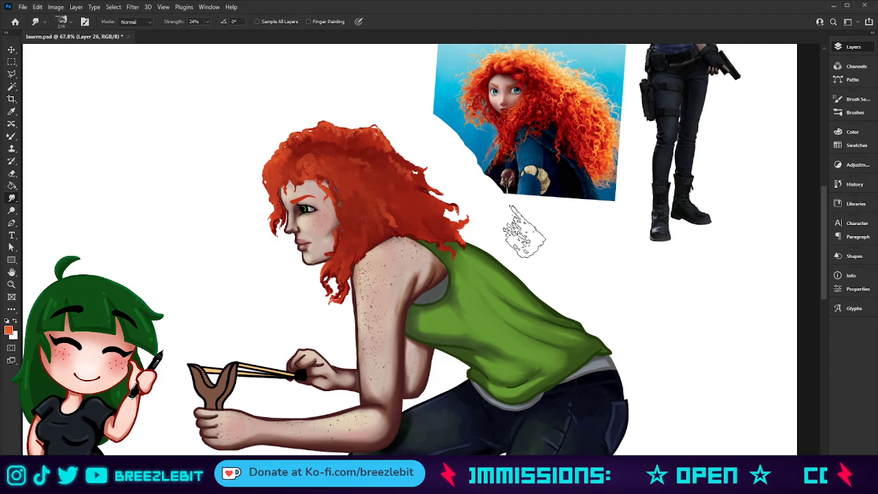
Step: Sample a lighter orange from the reference hair and paint thin curls on the fringe and beside the face with the Brush tool
{"action": "key", "text": "z"}
{"action": "mouse_move", "coordinate": [515, 233]}
{"action": "left_mouse_down"}
{"action": "mouse_move", "coordinate": [345, 296]}
{"action": "mouse_move", "coordinate": [411, 279]}
{"action": "left_mouse_up"}
{"action": "left_click_drag", "start_coordinate": [417, 228], "coordinate": [111, 64]}
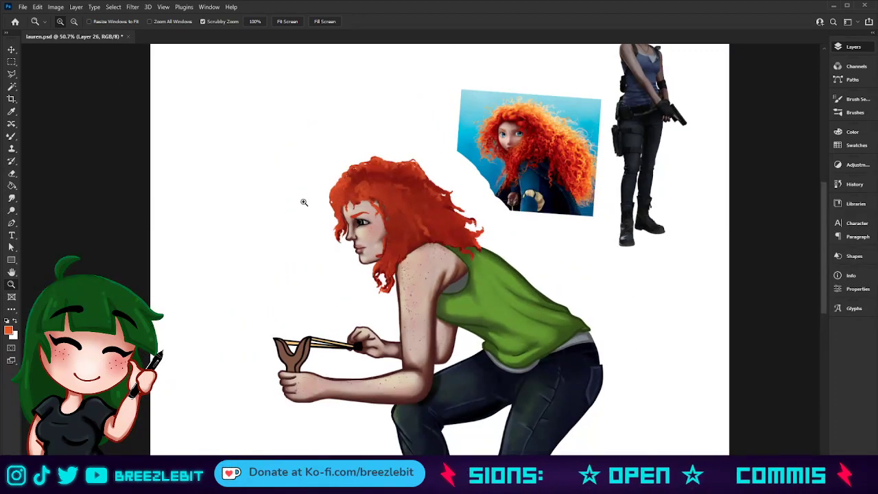
{"action": "key", "text": "b"}
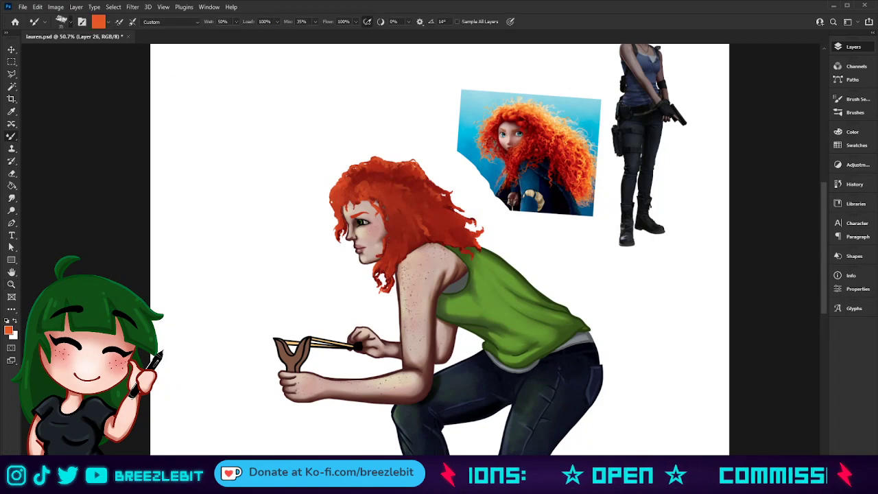
{"action": "key", "text": "shift+b"}
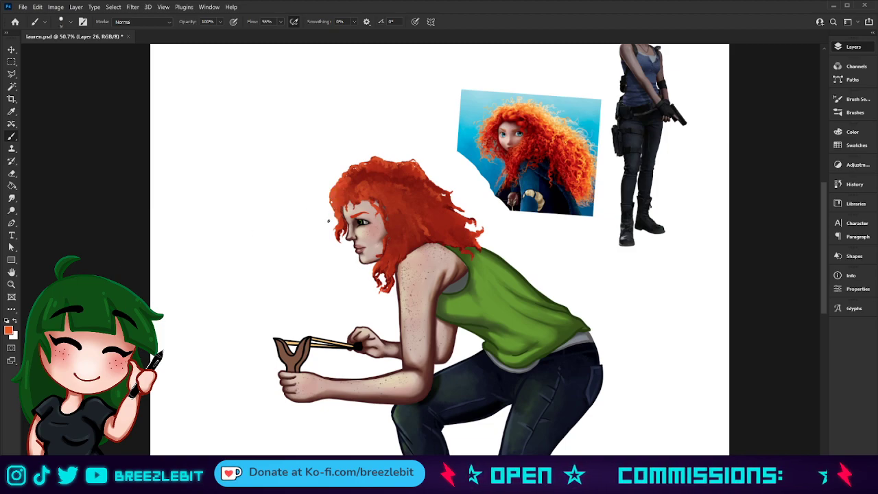
{"action": "key", "text": "i"}
{"action": "left_click", "coordinate": [511, 114]}
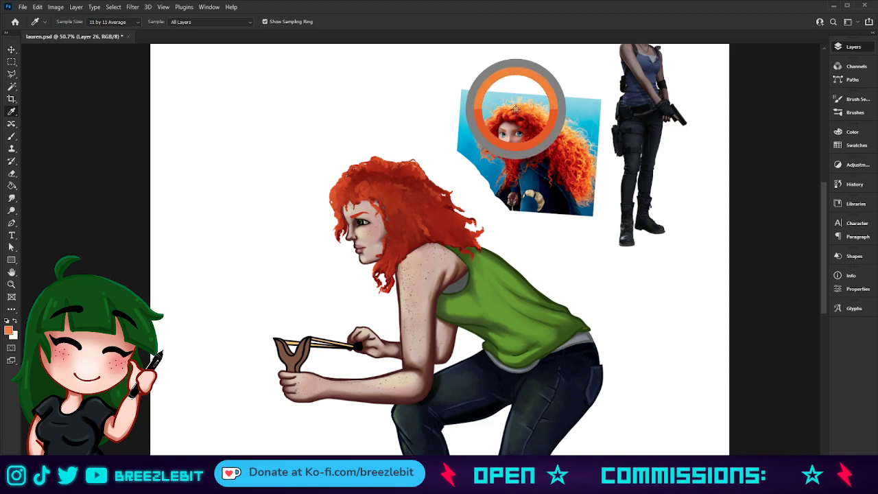
{"action": "key", "text": "b"}
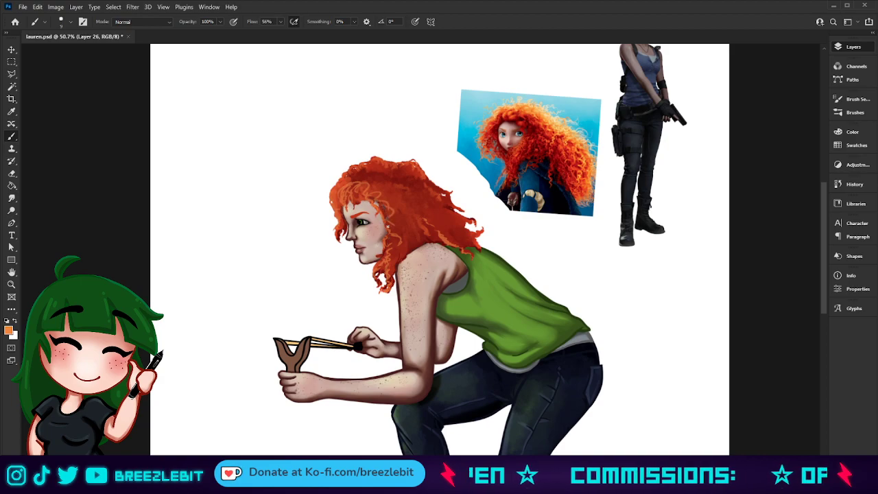
{"action": "key", "text": "z"}
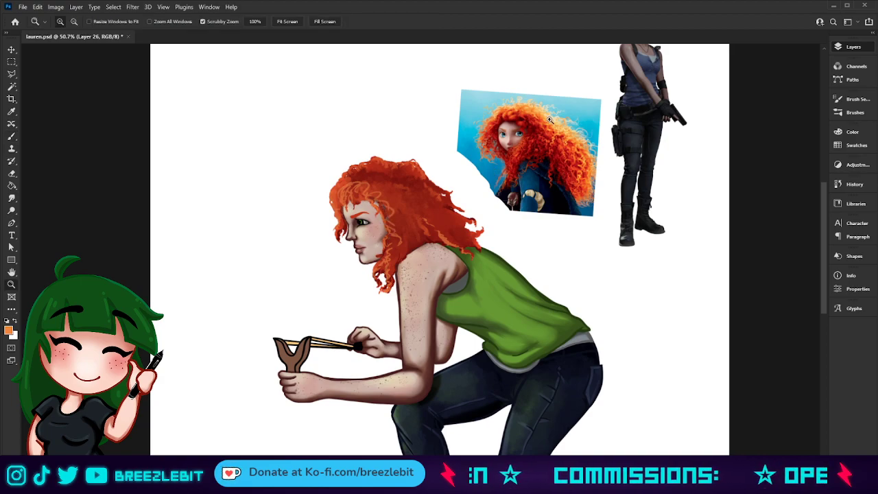
{"action": "key", "text": "b"}
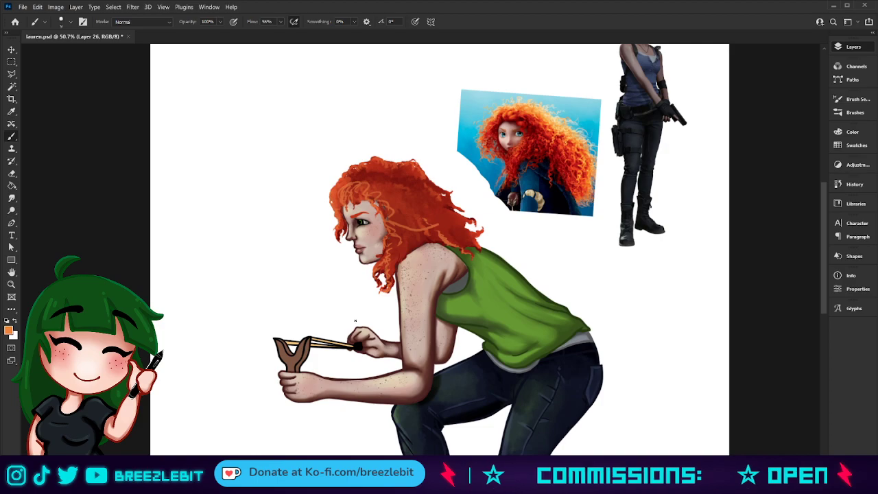
Step: Paint more thin light orange curls across the crown, sides and back of the hair and the lock below the chin
{"action": "key", "text": "z"}
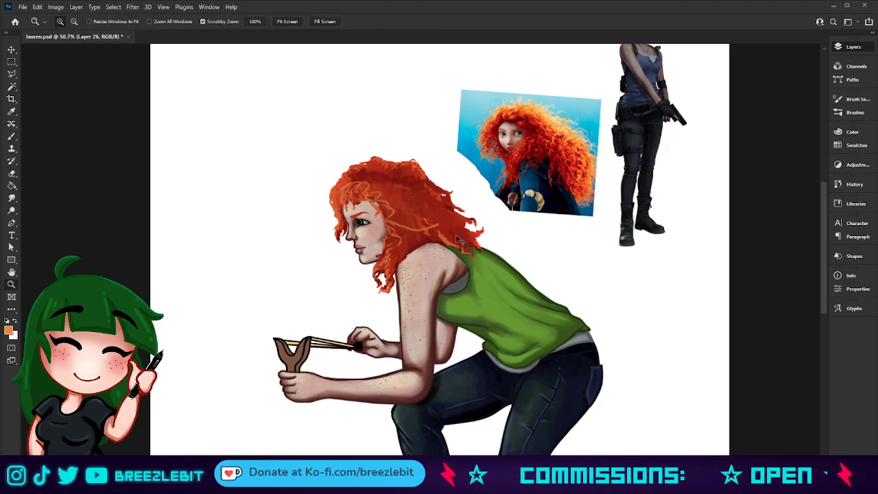
{"action": "left_click_drag", "start_coordinate": [524, 229], "coordinate": [486, 235]}
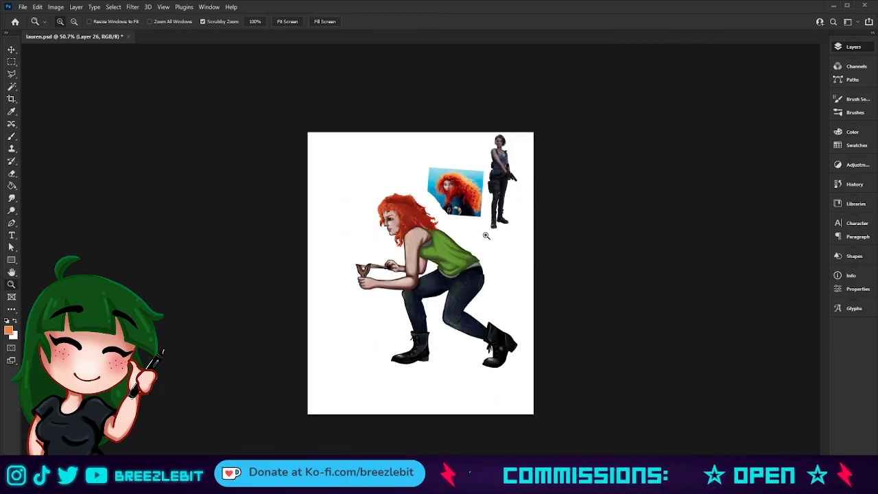
{"action": "left_click", "coordinate": [486, 235]}
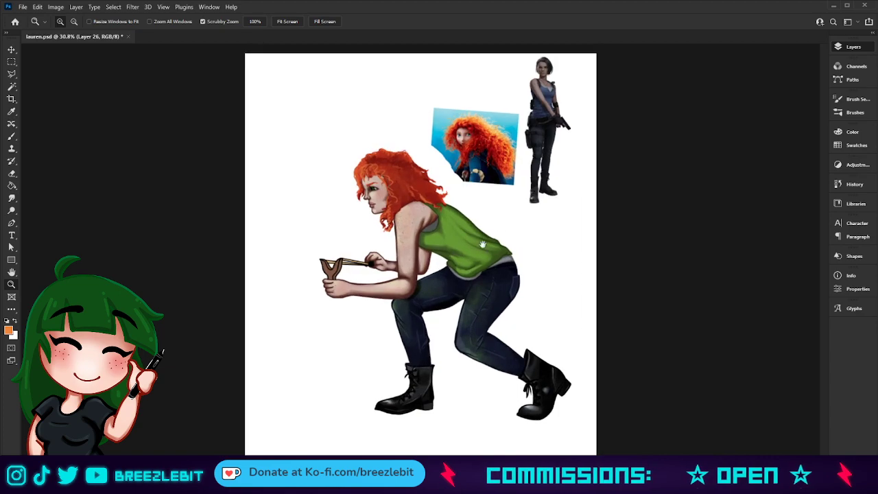
{"action": "left_click", "coordinate": [463, 218]}
{"action": "left_click", "coordinate": [468, 185]}
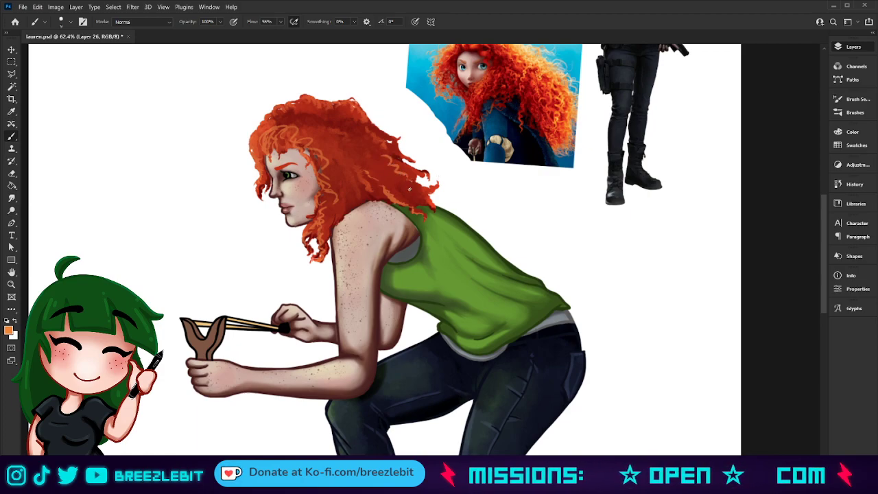
{"action": "left_click_drag", "start_coordinate": [343, 129], "coordinate": [364, 141]}
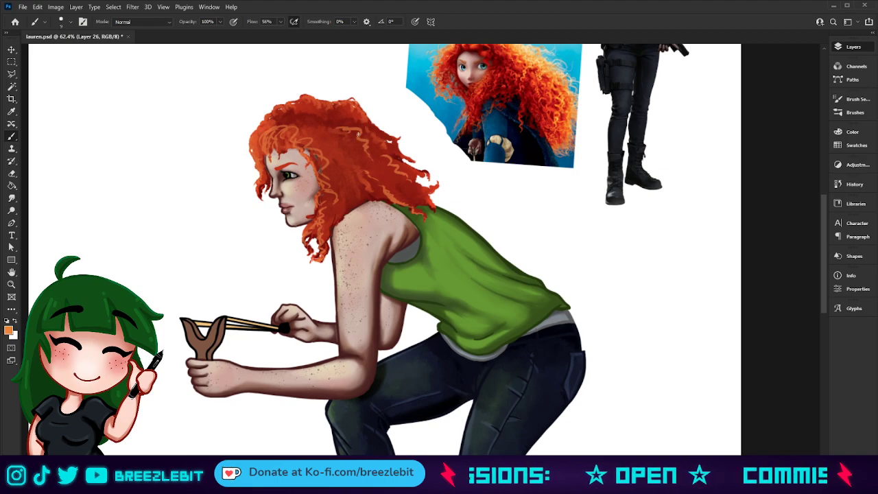
{"action": "left_click_drag", "start_coordinate": [299, 123], "coordinate": [330, 134]}
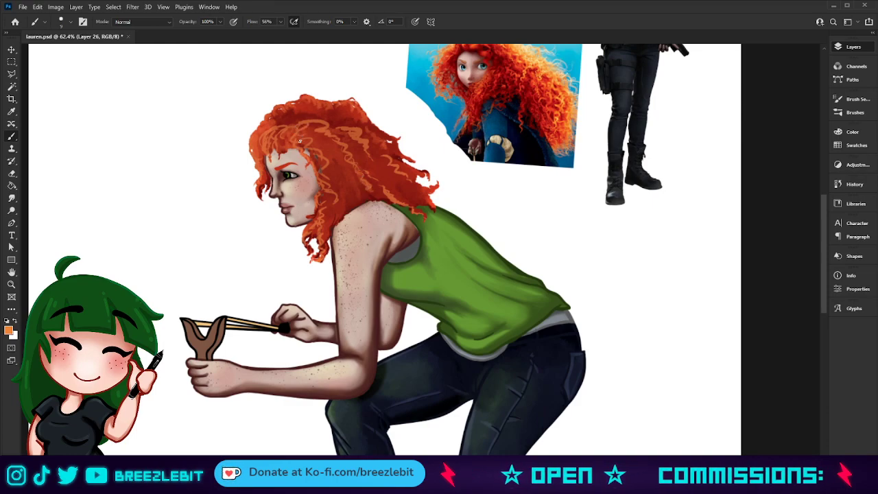
{"action": "left_click_drag", "start_coordinate": [337, 195], "coordinate": [328, 242]}
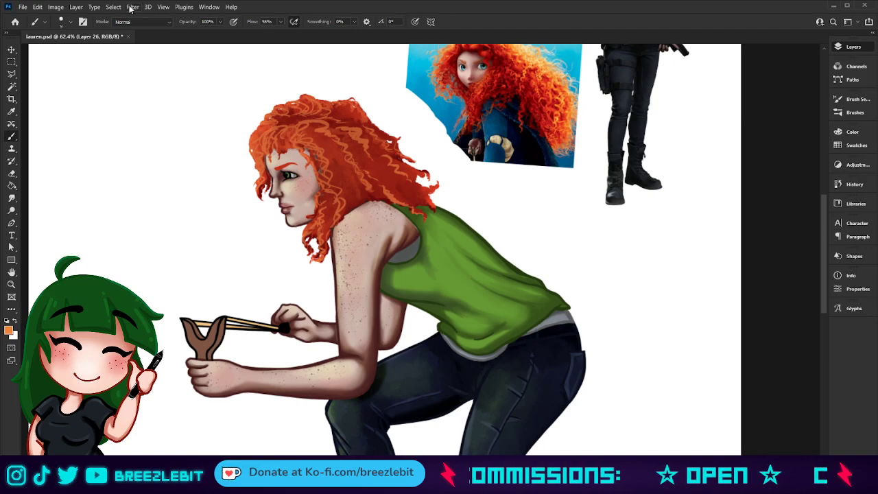
Step: Try to soften the light orange curls by reapplying the last filter, and undo it
{"action": "left_click", "coordinate": [144, 23]}
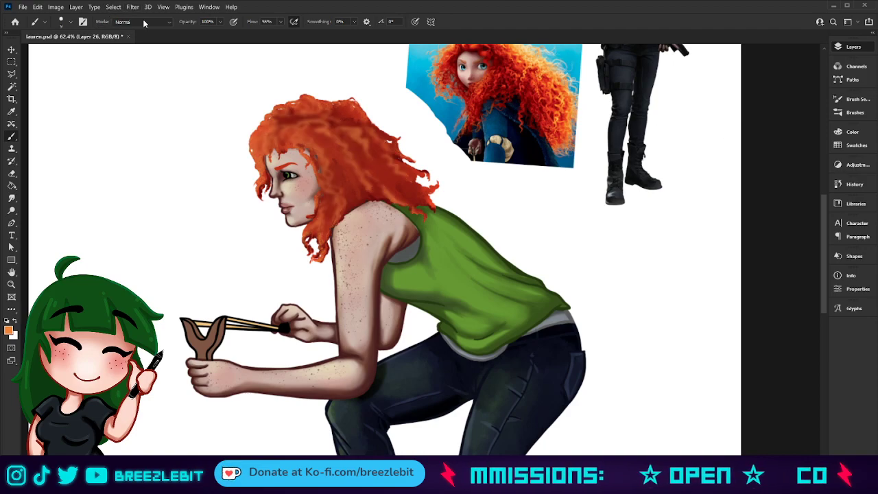
{"action": "key", "text": "ctrl+z"}
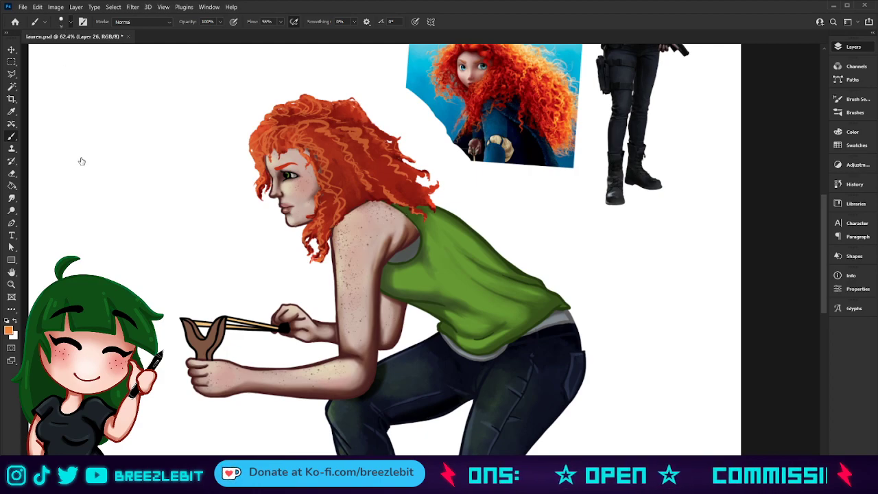
Step: Try to blend the light orange curls into the hair with the Mixer Brush, and undo the strokes
{"action": "key", "text": "r"}
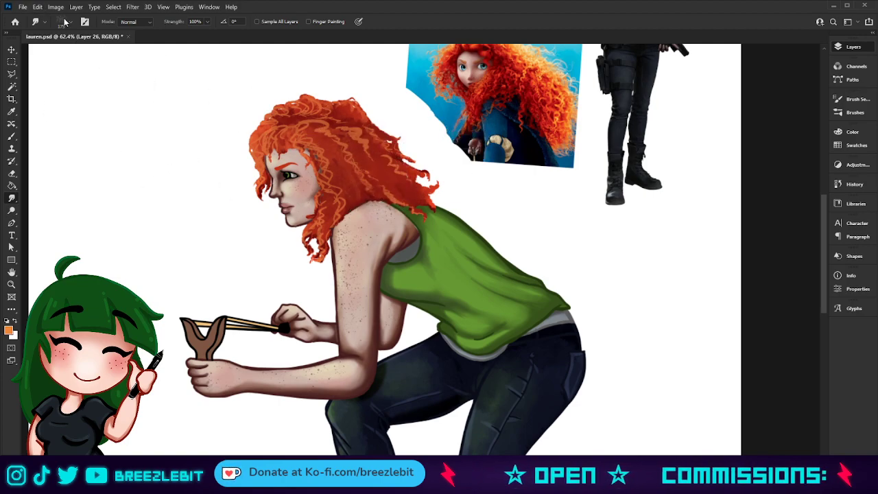
{"action": "key", "text": "shift+b"}
{"action": "mouse_move", "coordinate": [320, 137]}
{"action": "left_mouse_down"}
{"action": "mouse_move", "coordinate": [343, 192]}
{"action": "mouse_move", "coordinate": [373, 192]}
{"action": "left_mouse_up"}
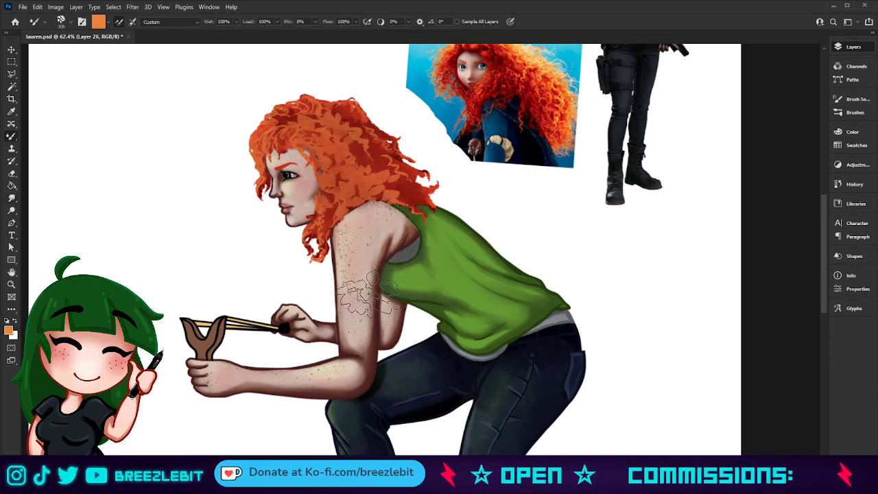
{"action": "key", "text": "ctrl+z"}
{"action": "key", "text": "ctrl+z"}
{"action": "key", "text": "ctrl+z"}
{"action": "key", "text": "ctrl+z"}
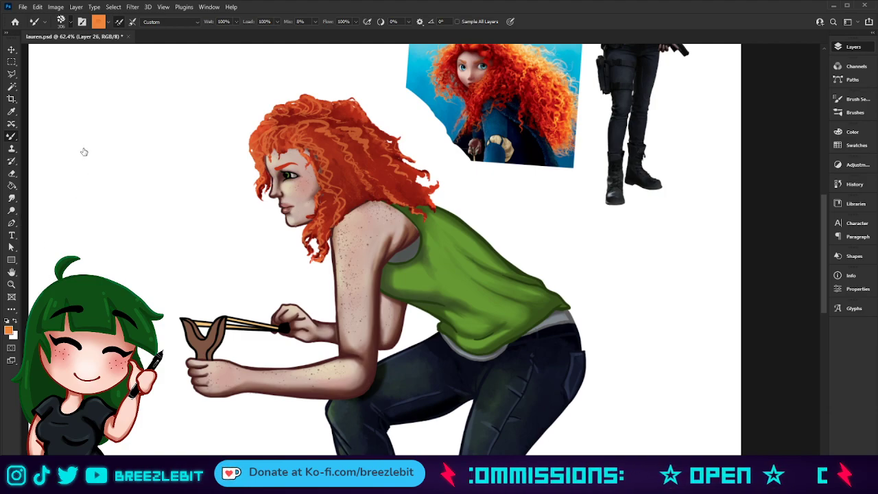
Step: Paint fine parallel orange strands over the side and back of the hair with a multi-tipped brush at 100% flow
{"action": "key", "text": "shift+b"}
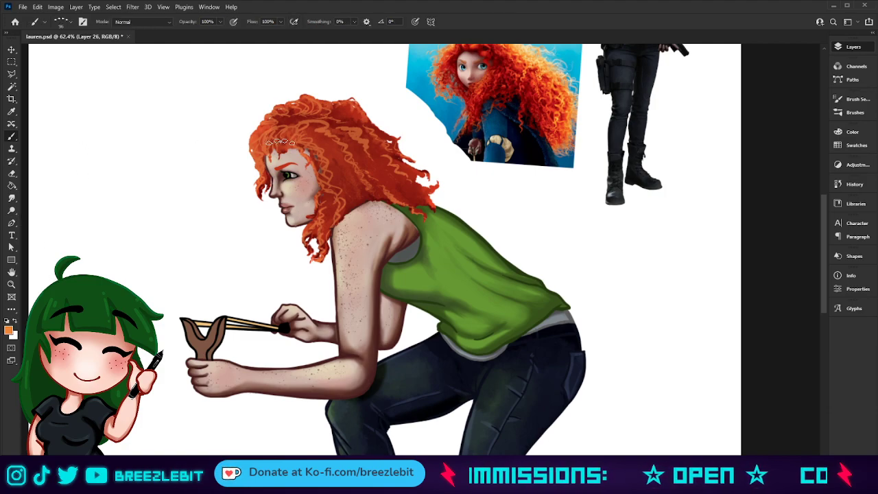
{"action": "mouse_move", "coordinate": [281, 142]}
{"action": "left_mouse_down"}
{"action": "mouse_move", "coordinate": [314, 141]}
{"action": "mouse_move", "coordinate": [331, 218]}
{"action": "left_mouse_up"}
{"action": "mouse_move", "coordinate": [320, 142]}
{"action": "left_mouse_down"}
{"action": "mouse_move", "coordinate": [391, 197]}
{"action": "mouse_move", "coordinate": [373, 163]}
{"action": "mouse_move", "coordinate": [396, 201]}
{"action": "mouse_move", "coordinate": [406, 203]}
{"action": "mouse_move", "coordinate": [385, 174]}
{"action": "mouse_move", "coordinate": [399, 166]}
{"action": "mouse_move", "coordinate": [405, 190]}
{"action": "mouse_move", "coordinate": [416, 200]}
{"action": "mouse_move", "coordinate": [417, 190]}
{"action": "mouse_move", "coordinate": [368, 140]}
{"action": "mouse_move", "coordinate": [352, 140]}
{"action": "mouse_move", "coordinate": [368, 191]}
{"action": "mouse_move", "coordinate": [351, 177]}
{"action": "mouse_move", "coordinate": [361, 192]}
{"action": "mouse_move", "coordinate": [342, 214]}
{"action": "mouse_move", "coordinate": [328, 149]}
{"action": "mouse_move", "coordinate": [318, 149]}
{"action": "mouse_move", "coordinate": [324, 223]}
{"action": "left_mouse_up"}
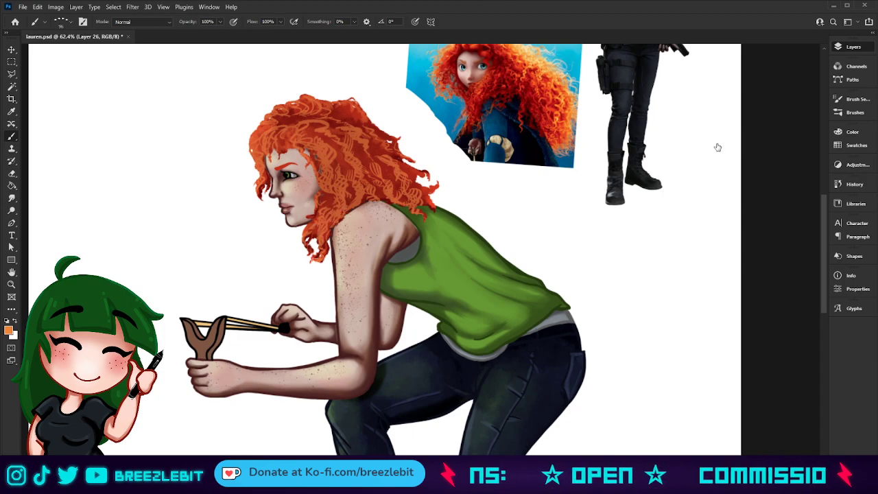
Step: Hide and show the individual hair layers to compare the flat colour, the dark shading and the orange curls
{"action": "left_click", "coordinate": [765, 179]}
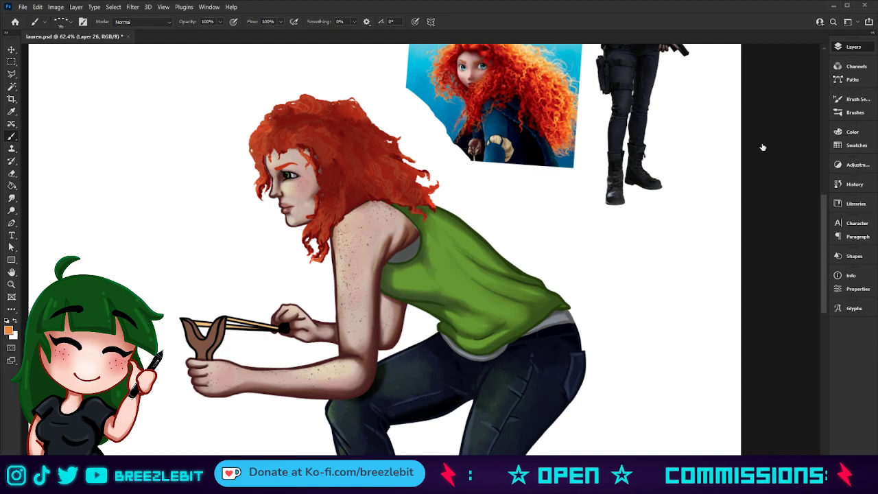
{"action": "key", "text": "alt+bracketleft"}
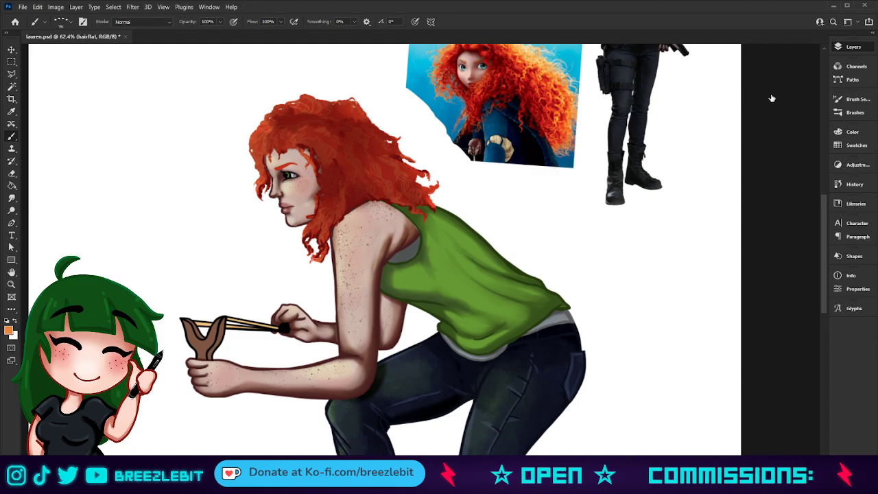
{"action": "key", "text": "alt+bracketright"}
{"action": "key", "text": "ctrl+comma"}
{"action": "key", "text": "ctrl+comma"}
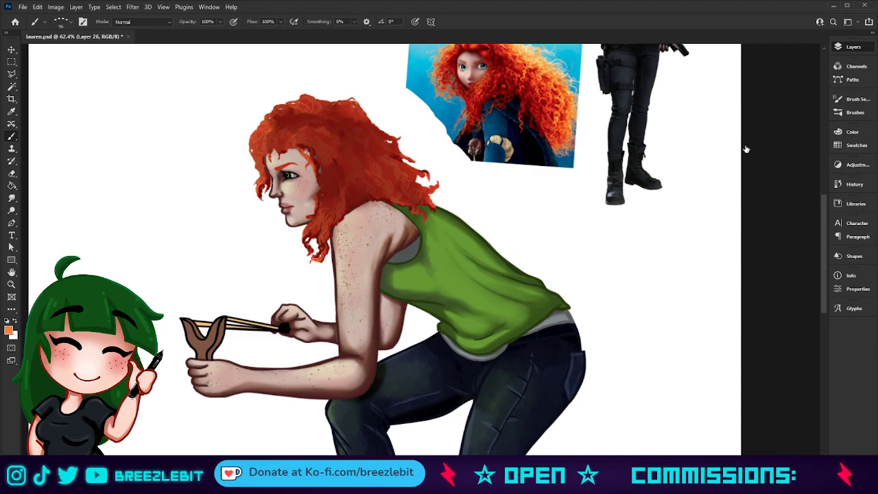
{"action": "key", "text": "ctrl+comma"}
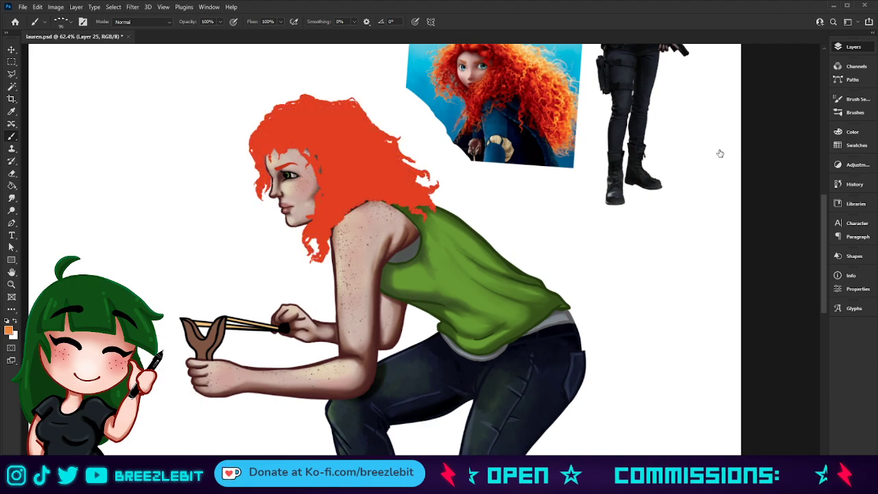
{"action": "key", "text": "ctrl+comma"}
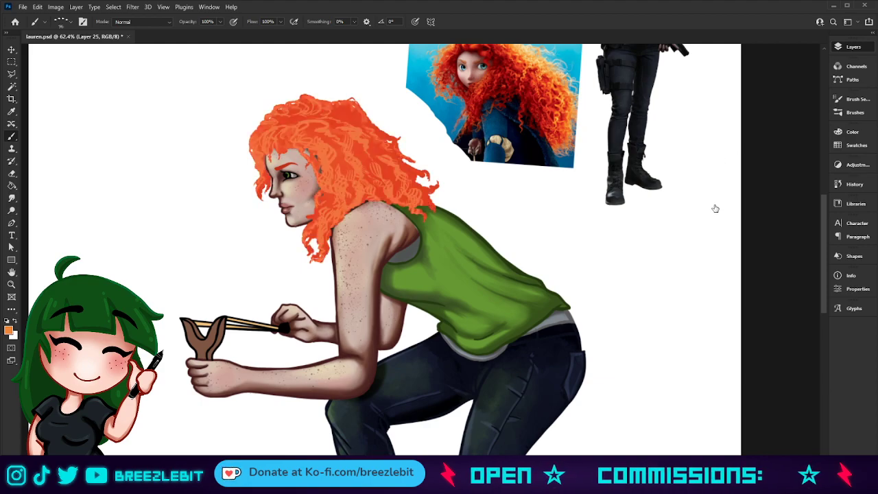
{"action": "key", "text": "ctrl+comma"}
{"action": "key", "text": "ctrl+comma"}
{"action": "key", "text": "ctrl+comma"}
{"action": "key", "text": "ctrl+comma"}
{"action": "key", "text": "ctrl+comma"}
{"action": "key", "text": "ctrl+comma"}
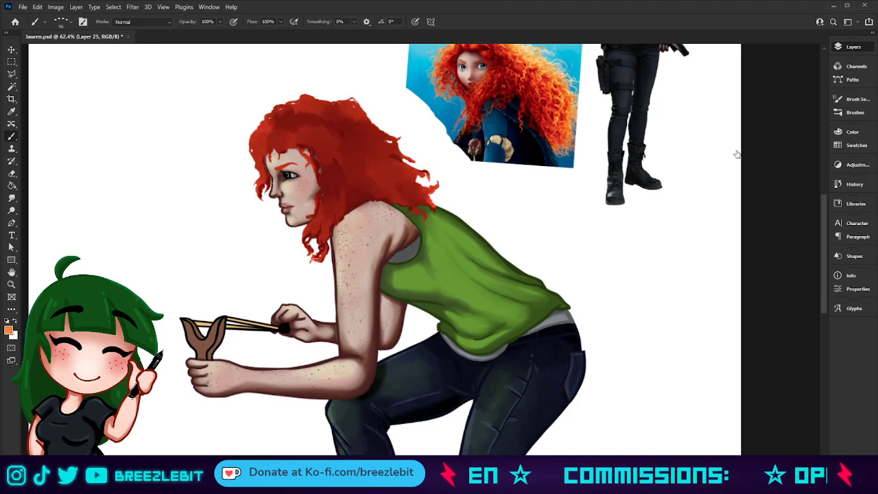
{"action": "key", "text": "ctrl+comma"}
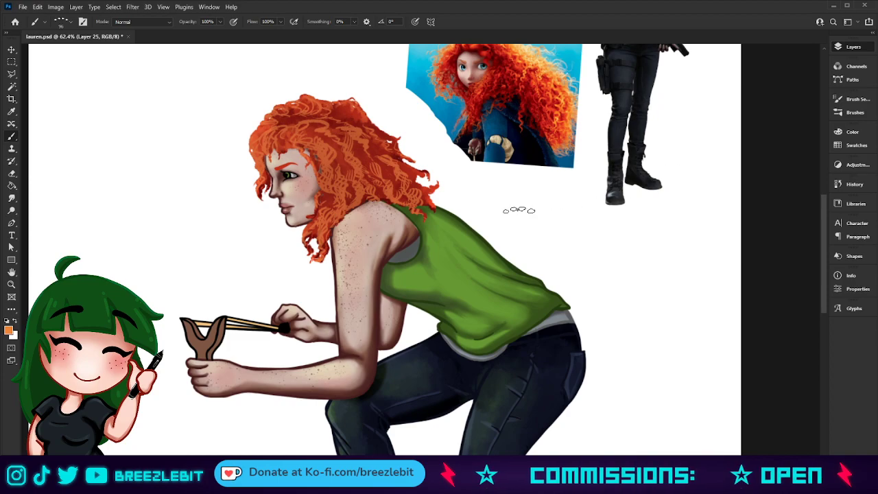
Step: Check the hair against the whole figure and the reference, and remove the orange strands and curls from it
{"action": "key", "text": "z"}
{"action": "left_click_drag", "start_coordinate": [472, 198], "coordinate": [473, 249]}
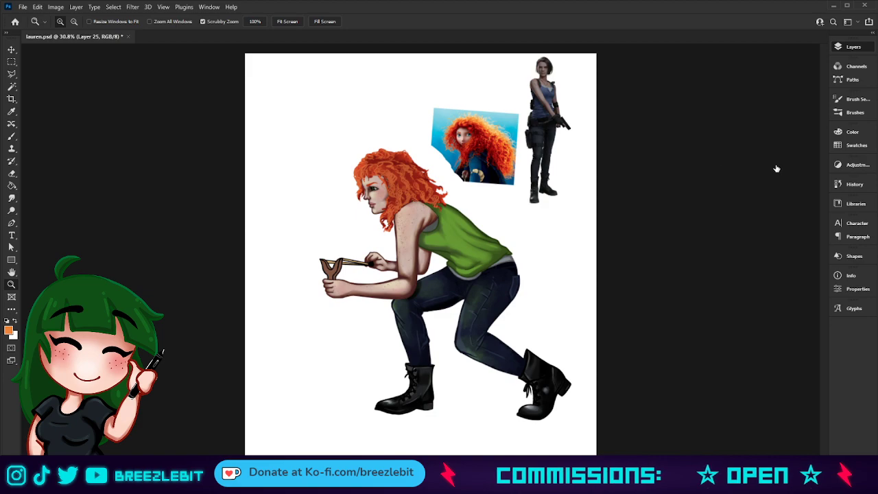
{"action": "key", "text": "ctrl+z"}
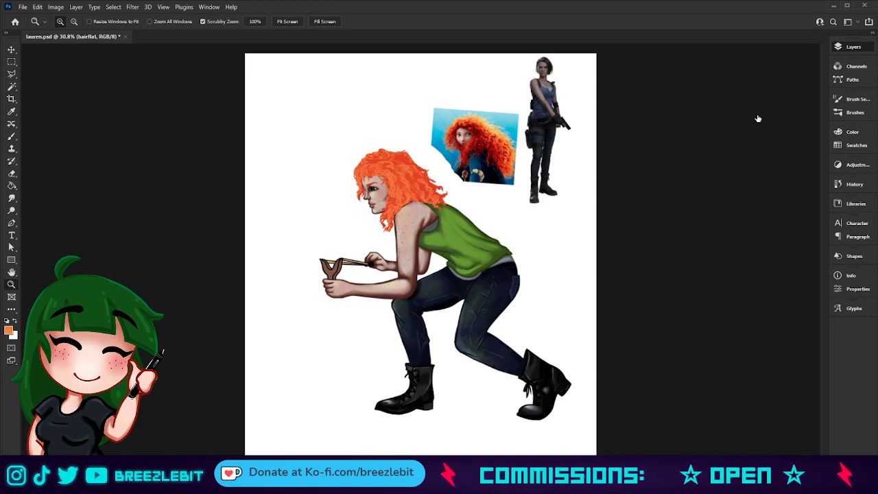
{"action": "key", "text": "ctrl+shift+z"}
{"action": "left_click_drag", "start_coordinate": [428, 227], "coordinate": [462, 236]}
{"action": "left_click_drag", "start_coordinate": [424, 167], "coordinate": [409, 246]}
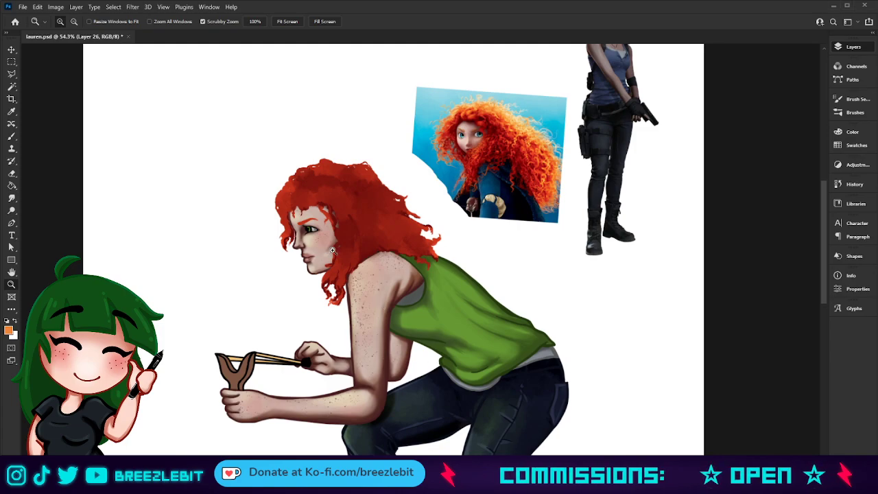
{"action": "left_click_drag", "start_coordinate": [327, 249], "coordinate": [349, 262]}
Step: Try painting orange curls beside the face with the multi-tipped brush, and undo the strokes
{"action": "key", "text": "b"}
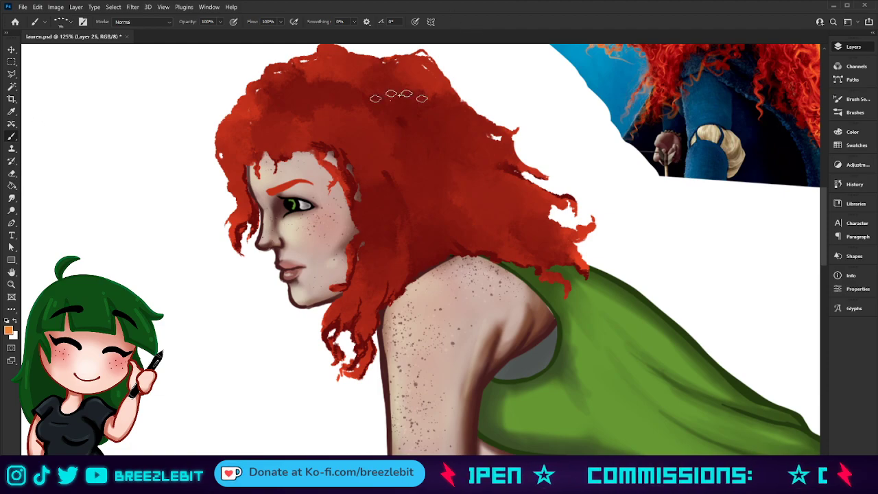
{"action": "mouse_move", "coordinate": [321, 146]}
{"action": "left_mouse_down"}
{"action": "mouse_move", "coordinate": [336, 174]}
{"action": "mouse_move", "coordinate": [329, 177]}
{"action": "left_mouse_up"}
{"action": "mouse_move", "coordinate": [348, 177]}
{"action": "left_mouse_down"}
{"action": "mouse_move", "coordinate": [344, 205]}
{"action": "mouse_move", "coordinate": [351, 198]}
{"action": "mouse_move", "coordinate": [350, 217]}
{"action": "mouse_move", "coordinate": [358, 213]}
{"action": "mouse_move", "coordinate": [362, 227]}
{"action": "mouse_move", "coordinate": [347, 238]}
{"action": "mouse_move", "coordinate": [356, 235]}
{"action": "mouse_move", "coordinate": [356, 252]}
{"action": "mouse_move", "coordinate": [345, 256]}
{"action": "mouse_move", "coordinate": [336, 299]}
{"action": "left_mouse_up"}
{"action": "key", "text": "ctrl+z"}
{"action": "key", "text": "ctrl+z"}
{"action": "key", "text": "ctrl+z"}
{"action": "key", "text": "ctrl+z"}
{"action": "key", "text": "ctrl+z"}
{"action": "key", "text": "ctrl+z"}
{"action": "key", "text": "ctrl+z"}
{"action": "key", "text": "ctrl+z"}
{"action": "key", "text": "ctrl+z"}
{"action": "key", "text": "ctrl+z"}
{"action": "key", "text": "ctrl+z"}
{"action": "key", "text": "ctrl+z"}
{"action": "key", "text": "ctrl+z"}
{"action": "key", "text": "ctrl+z"}
{"action": "key", "text": "ctrl+z"}
{"action": "key", "text": "ctrl+z"}
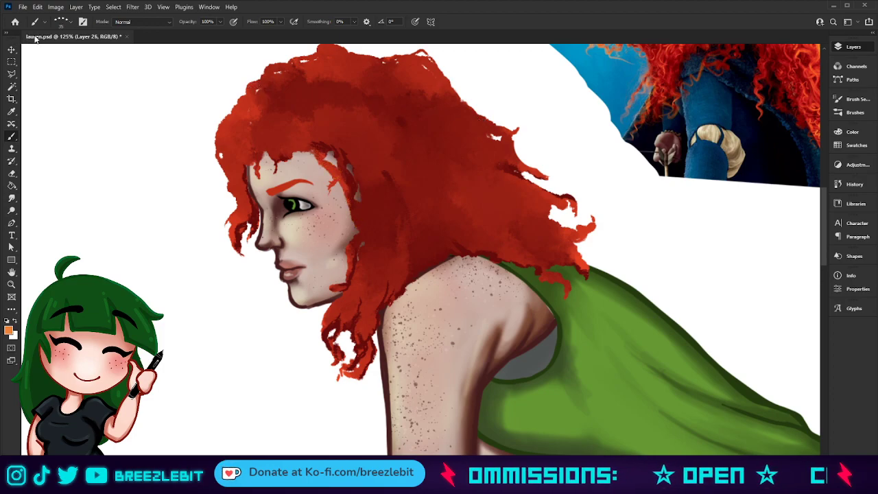
Step: Switch to the single-tipped brush with 56% flow and reduce its size to 9 px
{"action": "left_click", "coordinate": [92, 116]}
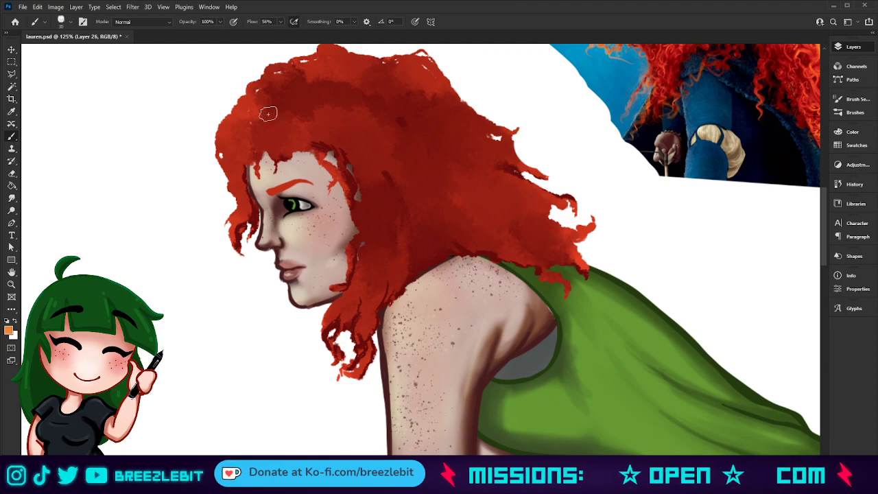
{"action": "key", "text": "bracketleft"}
{"action": "key", "text": "bracketleft"}
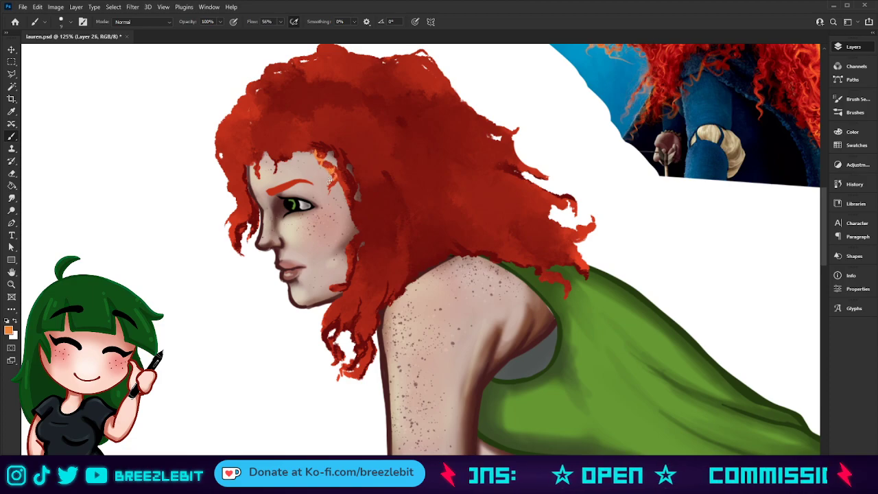
Step: Try painting thin orange curls along the hairline beside the face, and undo them
{"action": "mouse_move", "coordinate": [316, 154]}
{"action": "left_mouse_down"}
{"action": "mouse_move", "coordinate": [330, 177]}
{"action": "mouse_move", "coordinate": [348, 187]}
{"action": "left_mouse_up"}
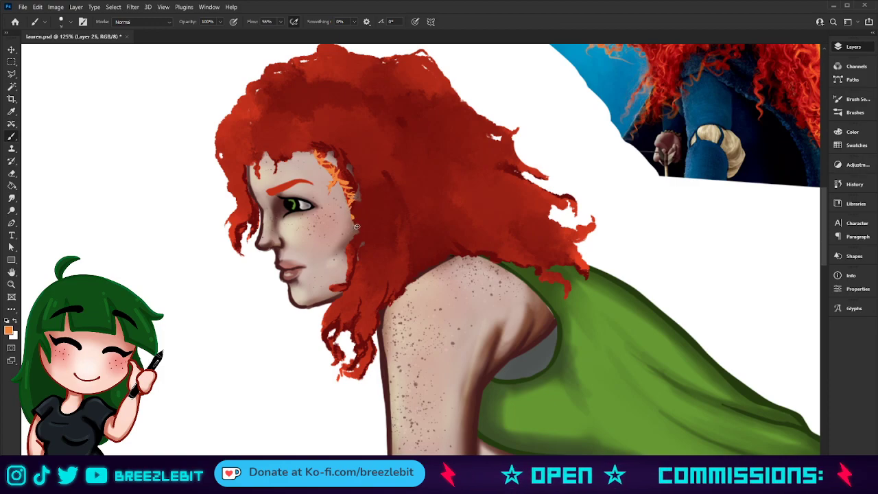
{"action": "mouse_move", "coordinate": [338, 170]}
{"action": "left_mouse_down"}
{"action": "mouse_move", "coordinate": [333, 147]}
{"action": "mouse_move", "coordinate": [334, 173]}
{"action": "mouse_move", "coordinate": [329, 144]}
{"action": "mouse_move", "coordinate": [341, 170]}
{"action": "left_mouse_up"}
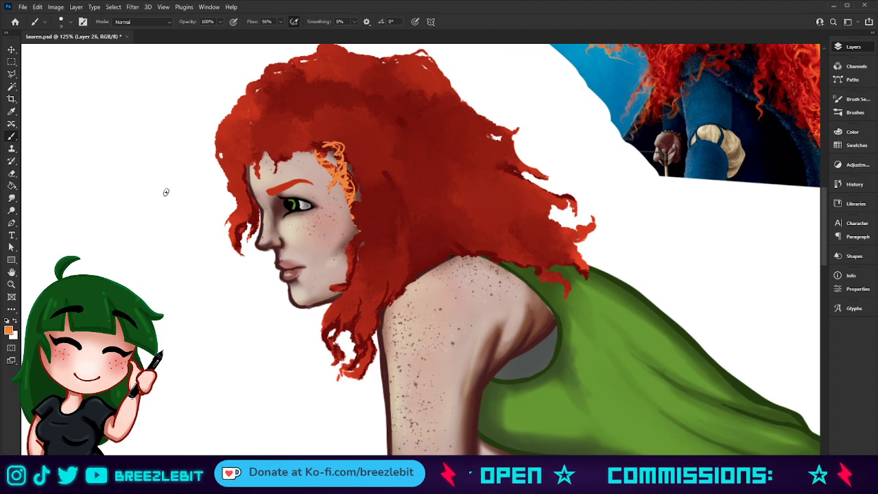
{"action": "key", "text": "ctrl+z"}
{"action": "key", "text": "ctrl+z"}
{"action": "key", "text": "ctrl+z"}
{"action": "key", "text": "ctrl+z"}
{"action": "key", "text": "ctrl+z"}
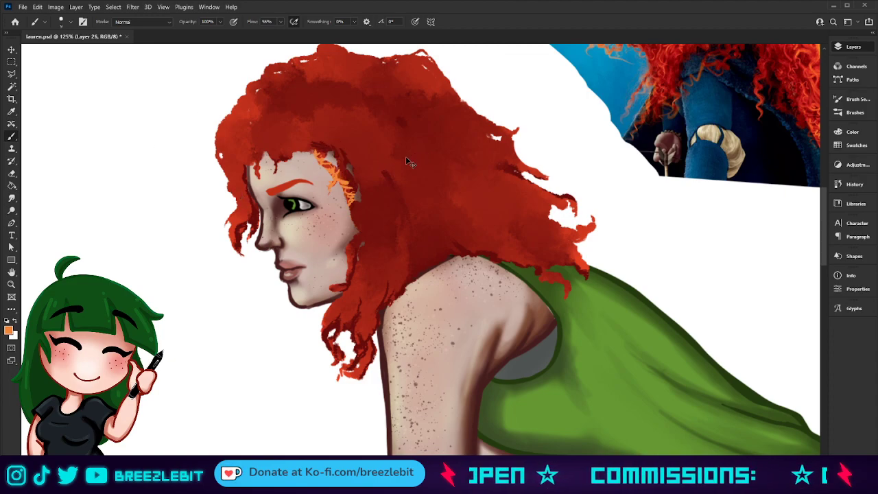
{"action": "key", "text": "ctrl+z"}
{"action": "key", "text": "ctrl+z"}
{"action": "key", "text": "ctrl+z"}
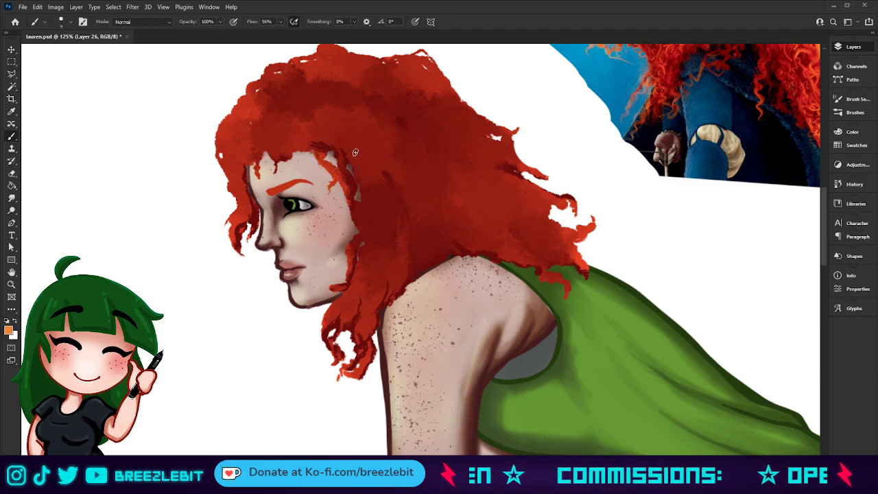
Step: Sample a bright red from the hair and paint small looping curls beside the face and down the lock below the chin
{"action": "key", "text": "i"}
{"action": "mouse_move", "coordinate": [248, 125]}
{"action": "left_mouse_down"}
{"action": "mouse_move", "coordinate": [231, 155]}
{"action": "mouse_move", "coordinate": [272, 199]}
{"action": "mouse_move", "coordinate": [281, 189]}
{"action": "left_mouse_up"}
{"action": "key", "text": "b"}
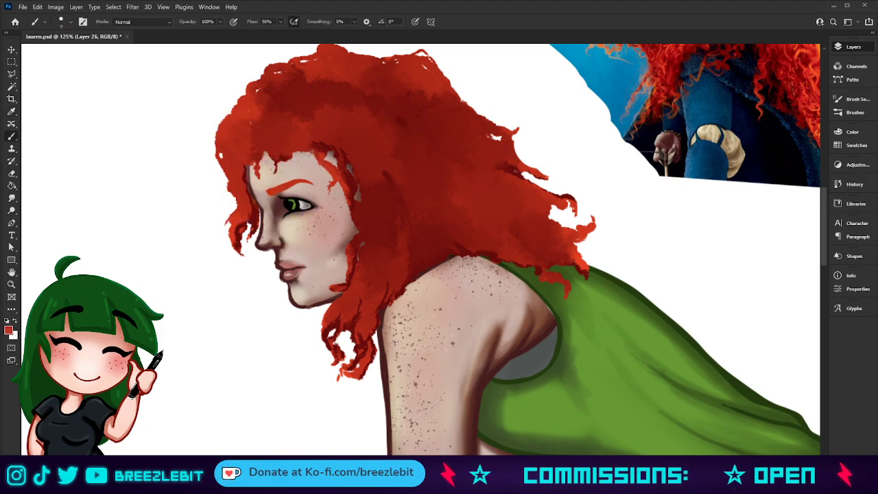
{"action": "left_click_drag", "start_coordinate": [312, 141], "coordinate": [319, 159]}
{"action": "mouse_move", "coordinate": [348, 187]}
{"action": "left_mouse_down"}
{"action": "mouse_move", "coordinate": [363, 223]}
{"action": "mouse_move", "coordinate": [353, 247]}
{"action": "left_mouse_up"}
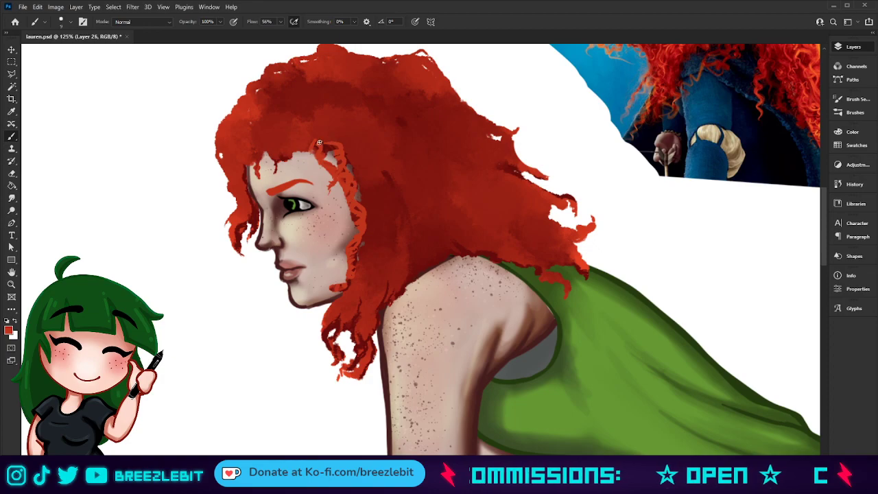
{"action": "mouse_move", "coordinate": [348, 152]}
{"action": "left_mouse_down"}
{"action": "mouse_move", "coordinate": [374, 218]}
{"action": "mouse_move", "coordinate": [371, 185]}
{"action": "mouse_move", "coordinate": [375, 201]}
{"action": "mouse_move", "coordinate": [367, 233]}
{"action": "mouse_move", "coordinate": [367, 206]}
{"action": "mouse_move", "coordinate": [380, 238]}
{"action": "mouse_move", "coordinate": [360, 254]}
{"action": "mouse_move", "coordinate": [361, 288]}
{"action": "mouse_move", "coordinate": [342, 292]}
{"action": "mouse_move", "coordinate": [326, 330]}
{"action": "left_mouse_up"}
{"action": "mouse_move", "coordinate": [362, 278]}
{"action": "left_mouse_down"}
{"action": "mouse_move", "coordinate": [355, 340]}
{"action": "mouse_move", "coordinate": [362, 352]}
{"action": "mouse_move", "coordinate": [341, 373]}
{"action": "left_mouse_up"}
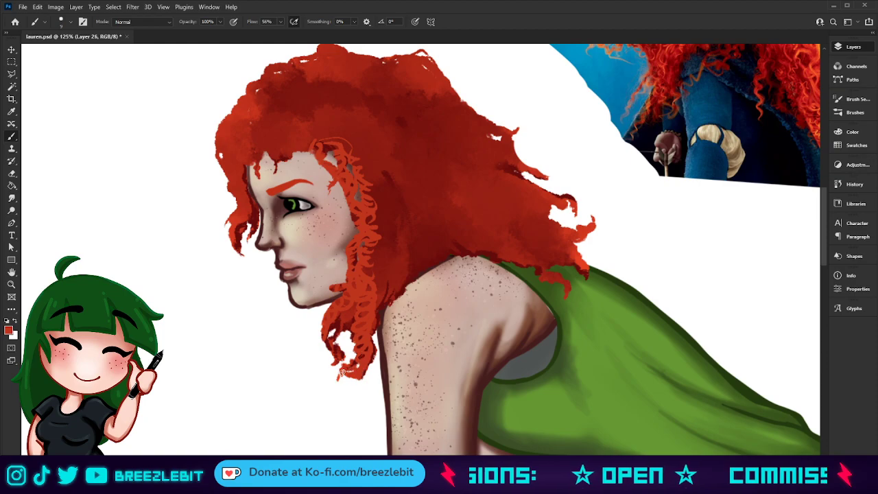
{"action": "left_click_drag", "start_coordinate": [353, 310], "coordinate": [330, 340]}
{"action": "mouse_move", "coordinate": [370, 281]}
{"action": "left_mouse_down"}
{"action": "mouse_move", "coordinate": [384, 302]}
{"action": "mouse_move", "coordinate": [387, 281]}
{"action": "mouse_move", "coordinate": [404, 278]}
{"action": "mouse_move", "coordinate": [398, 266]}
{"action": "left_mouse_up"}
{"action": "mouse_move", "coordinate": [381, 206]}
{"action": "left_mouse_down"}
{"action": "mouse_move", "coordinate": [401, 261]}
{"action": "mouse_move", "coordinate": [379, 186]}
{"action": "mouse_move", "coordinate": [358, 163]}
{"action": "mouse_move", "coordinate": [393, 226]}
{"action": "mouse_move", "coordinate": [359, 166]}
{"action": "mouse_move", "coordinate": [387, 221]}
{"action": "mouse_move", "coordinate": [391, 274]}
{"action": "mouse_move", "coordinate": [359, 149]}
{"action": "mouse_move", "coordinate": [389, 189]}
{"action": "mouse_move", "coordinate": [381, 238]}
{"action": "mouse_move", "coordinate": [406, 281]}
{"action": "mouse_move", "coordinate": [372, 150]}
{"action": "mouse_move", "coordinate": [397, 224]}
{"action": "mouse_move", "coordinate": [402, 269]}
{"action": "mouse_move", "coordinate": [393, 288]}
{"action": "mouse_move", "coordinate": [376, 147]}
{"action": "mouse_move", "coordinate": [403, 244]}
{"action": "left_mouse_up"}
Step: Cover the rest of the hair, from the fringe and crown to the back tips, with the same looping red curls
{"action": "key", "text": "z"}
{"action": "left_click_drag", "start_coordinate": [407, 318], "coordinate": [349, 345]}
{"action": "left_click_drag", "start_coordinate": [424, 344], "coordinate": [394, 368]}
{"action": "left_click_drag", "start_coordinate": [432, 256], "coordinate": [450, 240]}
{"action": "left_click_drag", "start_coordinate": [412, 196], "coordinate": [406, 229]}
{"action": "scroll", "coordinate": [406, 229], "scroll_direction": "up", "scroll_amount": 3}
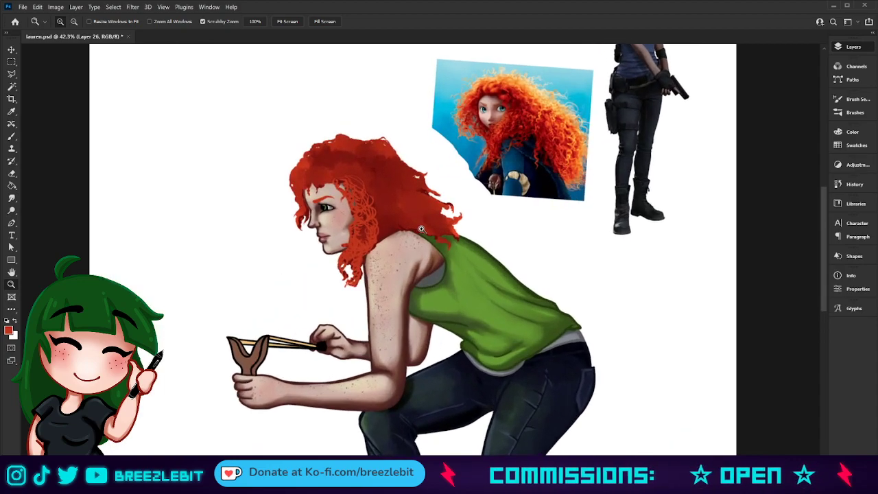
{"action": "key", "text": "b"}
{"action": "mouse_move", "coordinate": [362, 203]}
{"action": "left_mouse_down"}
{"action": "mouse_move", "coordinate": [385, 223]}
{"action": "mouse_move", "coordinate": [382, 256]}
{"action": "left_mouse_up"}
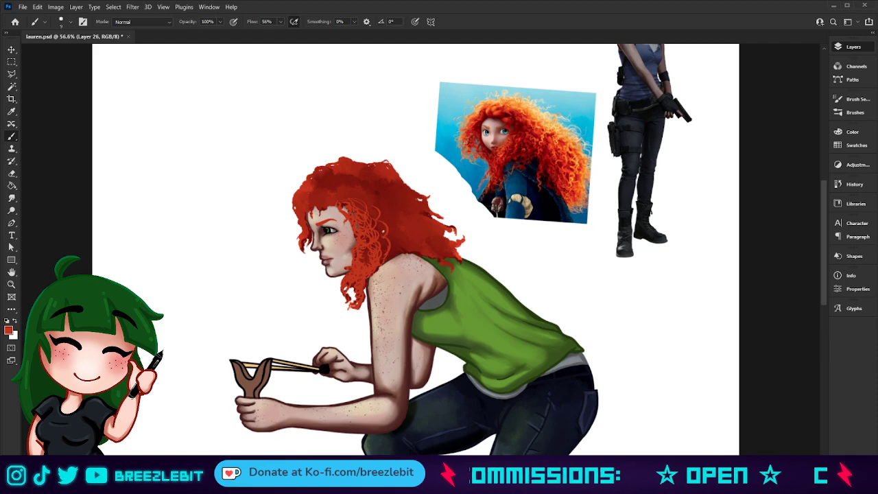
{"action": "left_click_drag", "start_coordinate": [372, 208], "coordinate": [352, 197]}
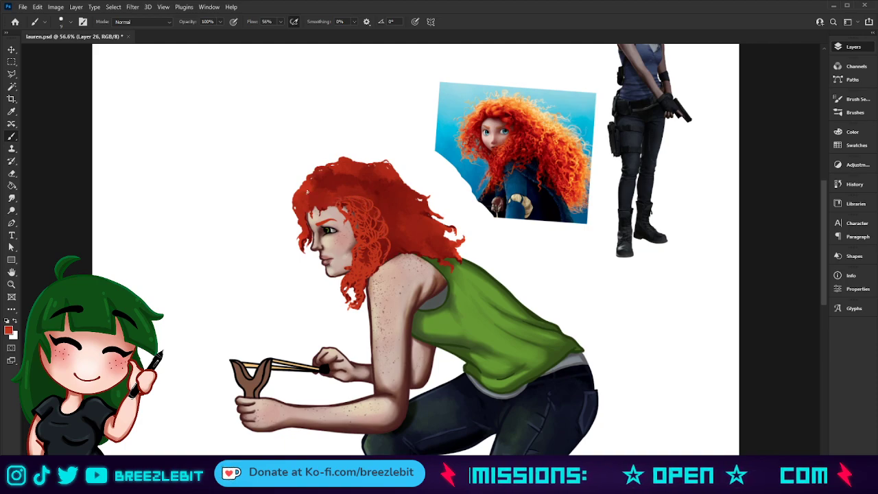
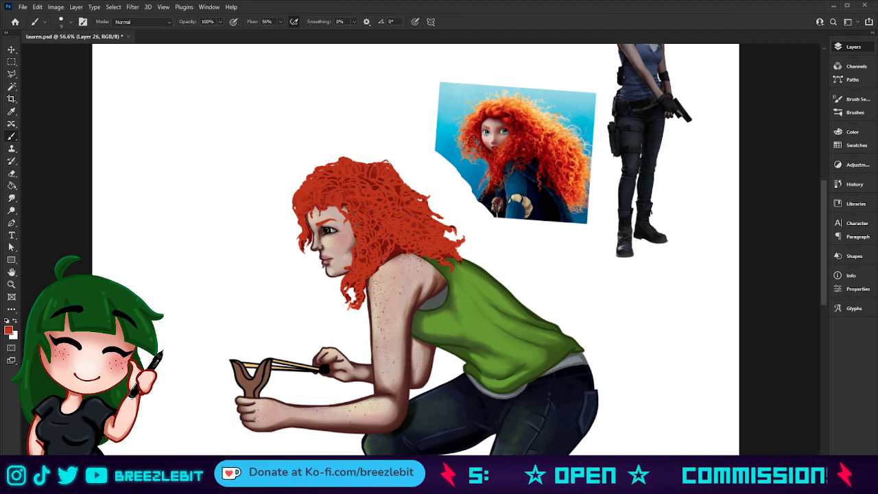
Step: Sample a dark red and paint shadows between the curls beside the face, in the chin lock, above the fringe and on the crown
{"action": "left_click", "coordinate": [391, 258], "text": "alt"}
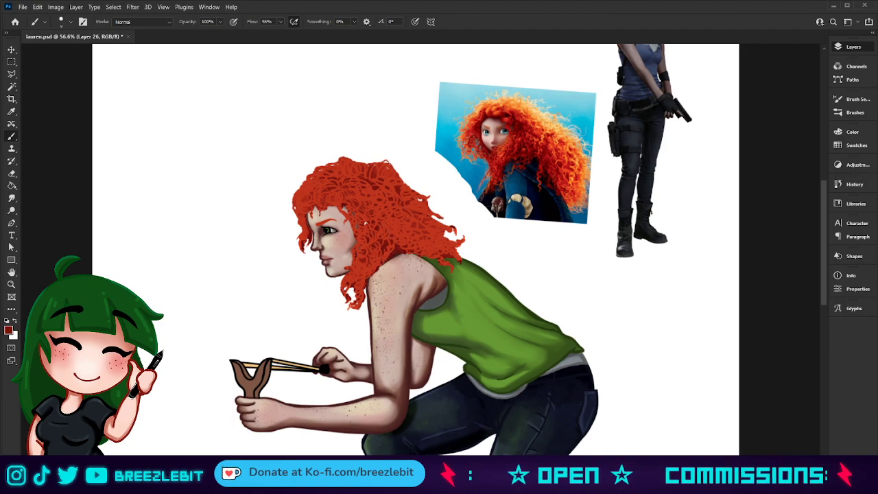
{"action": "left_click_drag", "start_coordinate": [377, 209], "coordinate": [382, 262]}
{"action": "left_click_drag", "start_coordinate": [385, 230], "coordinate": [370, 267]}
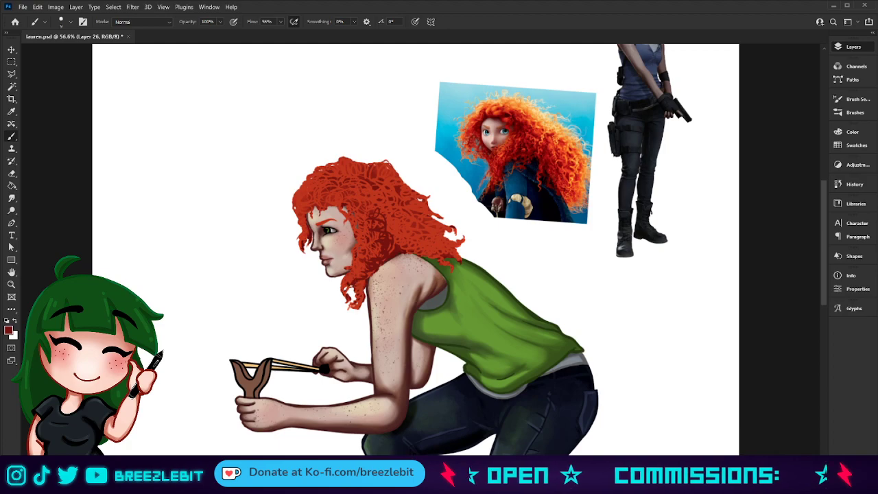
{"action": "left_click_drag", "start_coordinate": [360, 261], "coordinate": [344, 295]}
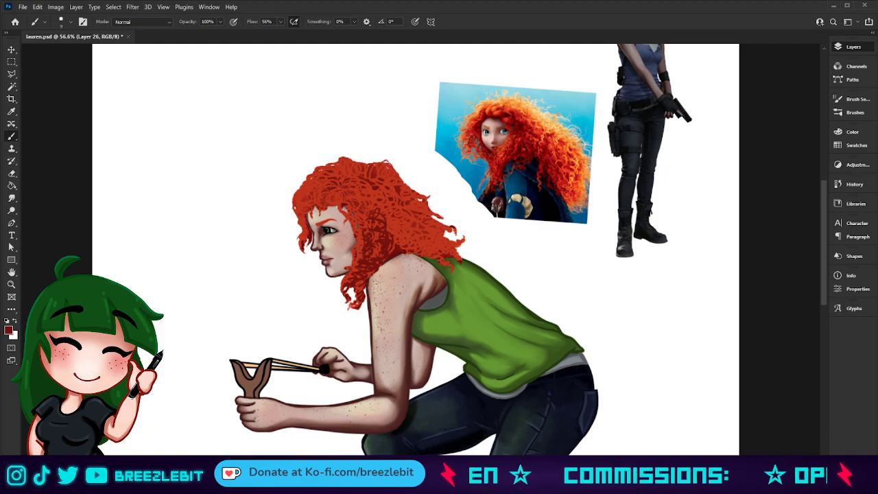
{"action": "left_click_drag", "start_coordinate": [343, 206], "coordinate": [327, 199]}
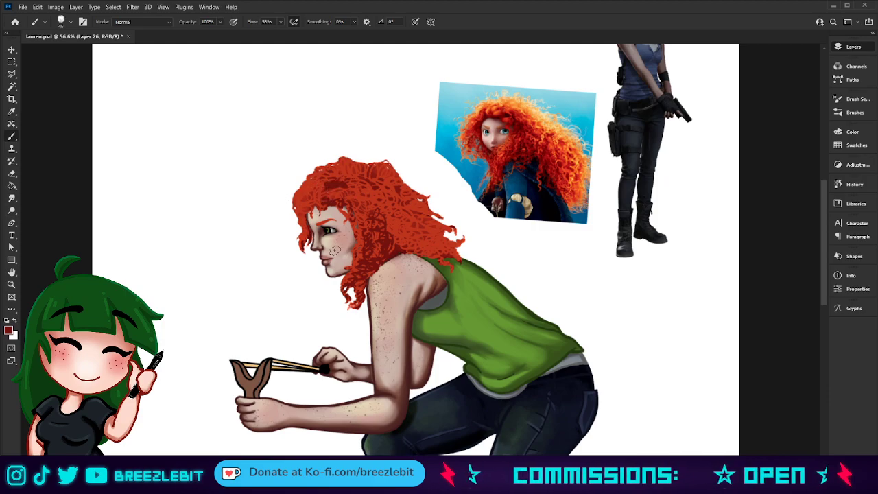
{"action": "mouse_move", "coordinate": [344, 181]}
{"action": "left_mouse_down"}
{"action": "mouse_move", "coordinate": [366, 179]}
{"action": "mouse_move", "coordinate": [400, 194]}
{"action": "mouse_move", "coordinate": [372, 170]}
{"action": "mouse_move", "coordinate": [392, 175]}
{"action": "mouse_move", "coordinate": [329, 177]}
{"action": "left_mouse_up"}
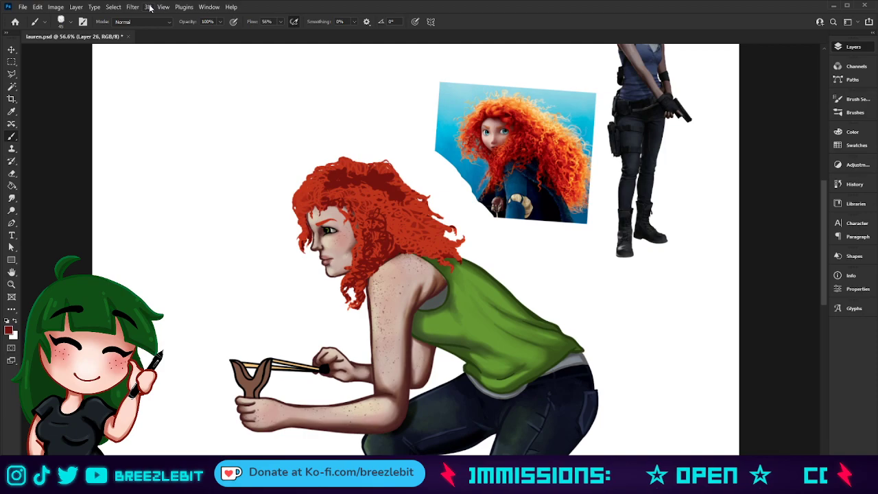
Step: Try softening the hair curls with a filter and check the whole figure from a distance
{"action": "left_click", "coordinate": [134, 18]}
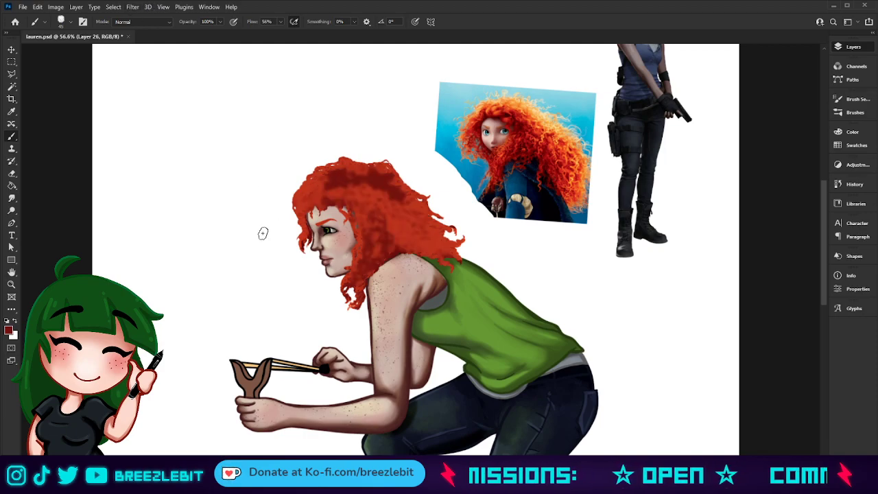
{"action": "key", "text": "z"}
{"action": "left_click_drag", "start_coordinate": [199, 257], "coordinate": [176, 276]}
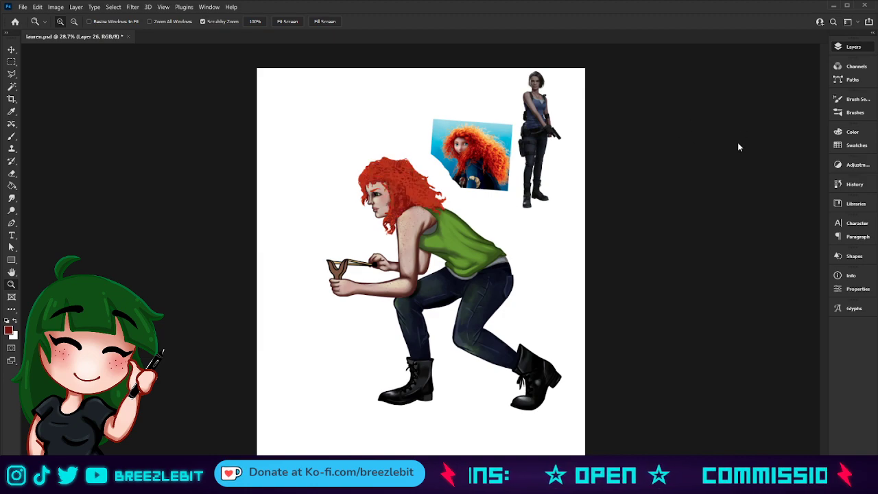
Step: Undo the recent hair edits, stepping back to before the dark shadows on the crown
{"action": "key", "text": "ctrl+z"}
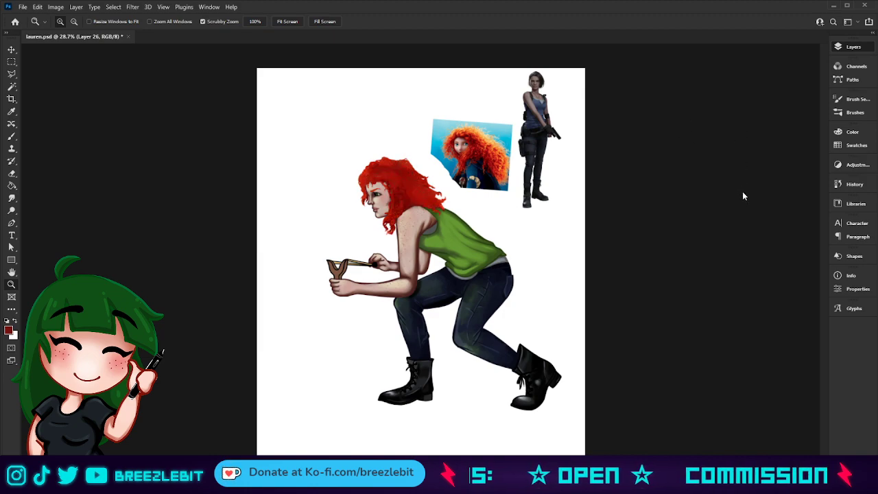
{"action": "key", "text": "ctrl+z"}
{"action": "key", "text": "ctrl+z"}
{"action": "key", "text": "ctrl+z"}
{"action": "key", "text": "ctrl+z"}
{"action": "key", "text": "ctrl+z"}
{"action": "key", "text": "ctrl+z"}
{"action": "key", "text": "ctrl+z"}
{"action": "key", "text": "ctrl+z"}
{"action": "key", "text": "ctrl+z"}
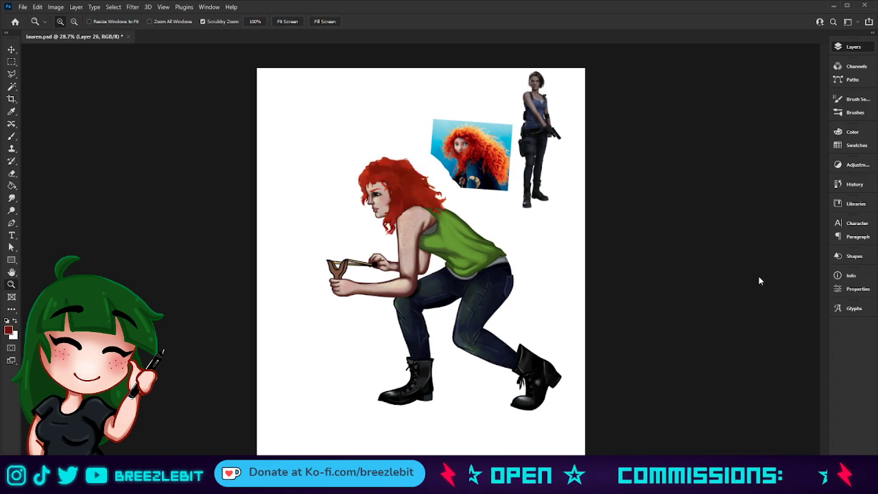
{"action": "key", "text": "ctrl+shift+z"}
{"action": "key", "text": "ctrl+z"}
{"action": "key", "text": "ctrl+shift+z"}
{"action": "left_click", "coordinate": [403, 184]}
{"action": "left_click_drag", "start_coordinate": [407, 166], "coordinate": [416, 235]}
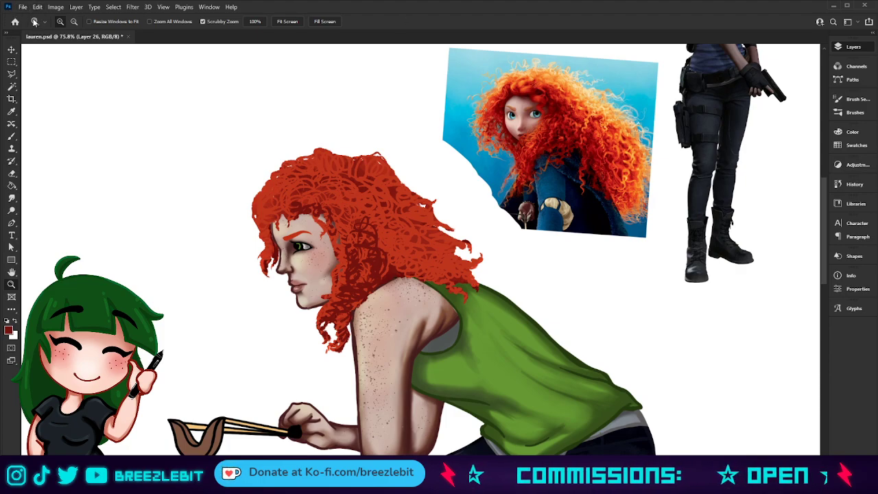
Step: Paint soft dark red shadows at 70% flow beside the face and along the hairline, enlarging the brush partway
{"action": "key", "text": "b"}
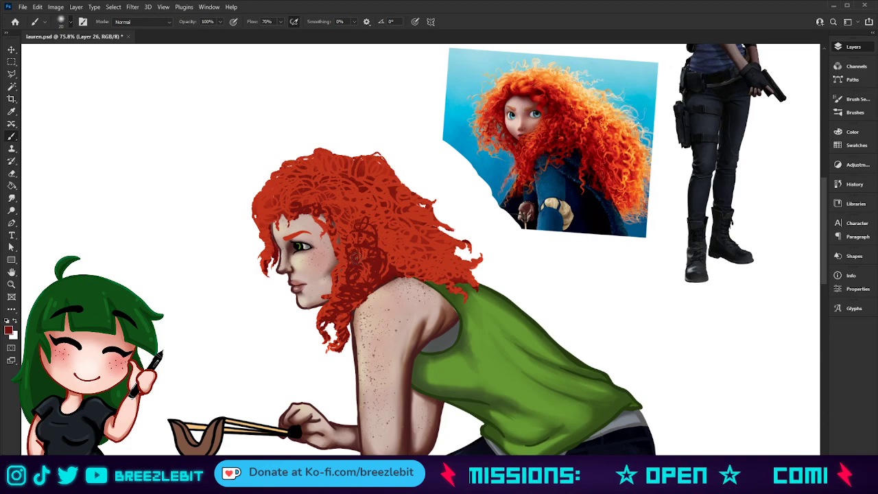
{"action": "mouse_move", "coordinate": [372, 260]}
{"action": "left_mouse_down"}
{"action": "mouse_move", "coordinate": [355, 237]}
{"action": "mouse_move", "coordinate": [382, 262]}
{"action": "mouse_move", "coordinate": [351, 251]}
{"action": "mouse_move", "coordinate": [349, 276]}
{"action": "left_mouse_up"}
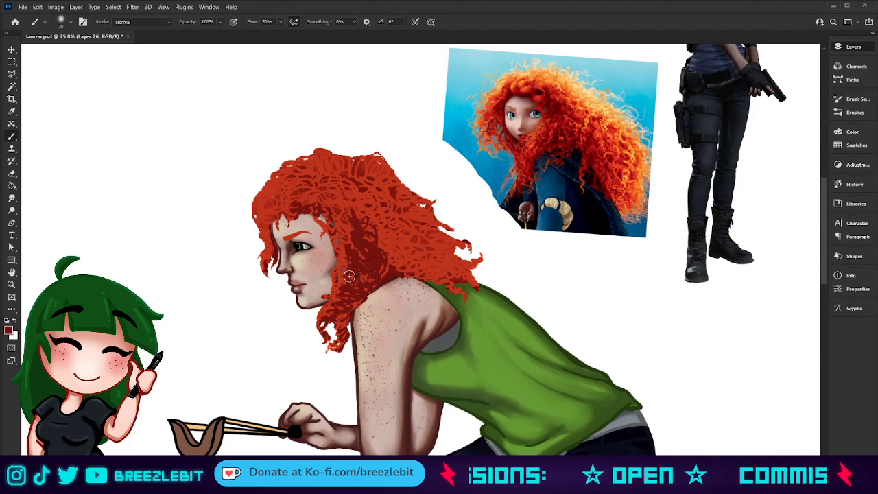
{"action": "key", "text": "bracketright"}
{"action": "key", "text": "bracketright"}
{"action": "key", "text": "bracketright"}
{"action": "key", "text": "bracketright"}
{"action": "key", "text": "bracketright"}
{"action": "mouse_move", "coordinate": [335, 201]}
{"action": "left_mouse_down"}
{"action": "mouse_move", "coordinate": [330, 212]}
{"action": "mouse_move", "coordinate": [342, 227]}
{"action": "left_mouse_up"}
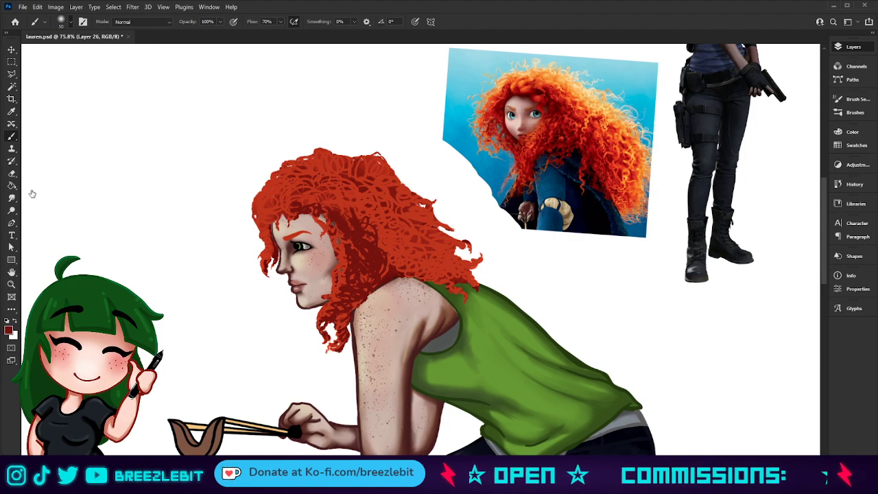
Step: Smudge the curls at 99% strength beside the face, down the chin lock, above the fringe and across the back of the hair
{"action": "key", "text": "r"}
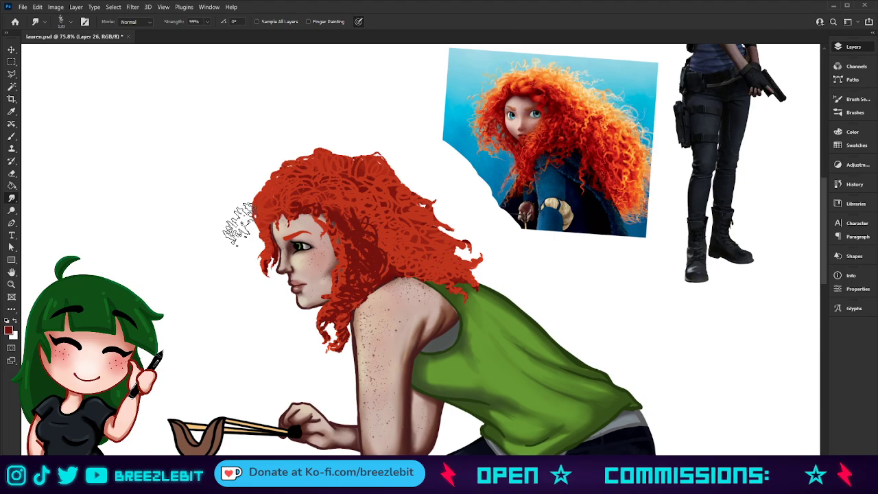
{"action": "mouse_move", "coordinate": [357, 232]}
{"action": "left_mouse_down"}
{"action": "mouse_move", "coordinate": [360, 257]}
{"action": "mouse_move", "coordinate": [371, 258]}
{"action": "mouse_move", "coordinate": [344, 218]}
{"action": "mouse_move", "coordinate": [343, 275]}
{"action": "mouse_move", "coordinate": [324, 311]}
{"action": "mouse_move", "coordinate": [354, 288]}
{"action": "mouse_move", "coordinate": [338, 330]}
{"action": "left_mouse_up"}
{"action": "key", "text": "bracketleft"}
{"action": "key", "text": "bracketleft"}
{"action": "key", "text": "bracketleft"}
{"action": "key", "text": "bracketleft"}
{"action": "key", "text": "bracketleft"}
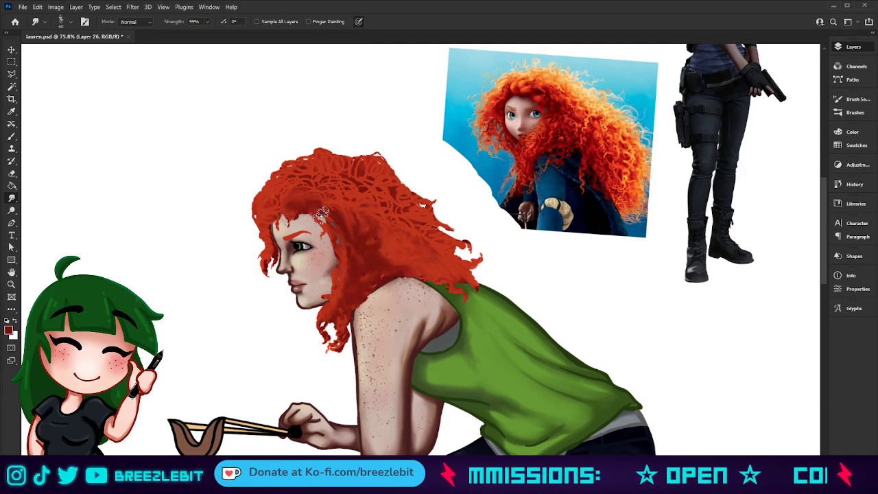
{"action": "mouse_move", "coordinate": [320, 196]}
{"action": "left_mouse_down"}
{"action": "mouse_move", "coordinate": [298, 180]}
{"action": "mouse_move", "coordinate": [292, 194]}
{"action": "mouse_move", "coordinate": [323, 206]}
{"action": "mouse_move", "coordinate": [320, 179]}
{"action": "mouse_move", "coordinate": [304, 174]}
{"action": "mouse_move", "coordinate": [332, 198]}
{"action": "mouse_move", "coordinate": [328, 177]}
{"action": "mouse_move", "coordinate": [365, 185]}
{"action": "mouse_move", "coordinate": [343, 166]}
{"action": "mouse_move", "coordinate": [383, 176]}
{"action": "mouse_move", "coordinate": [356, 155]}
{"action": "mouse_move", "coordinate": [340, 209]}
{"action": "mouse_move", "coordinate": [373, 190]}
{"action": "mouse_move", "coordinate": [388, 194]}
{"action": "mouse_move", "coordinate": [401, 220]}
{"action": "left_mouse_up"}
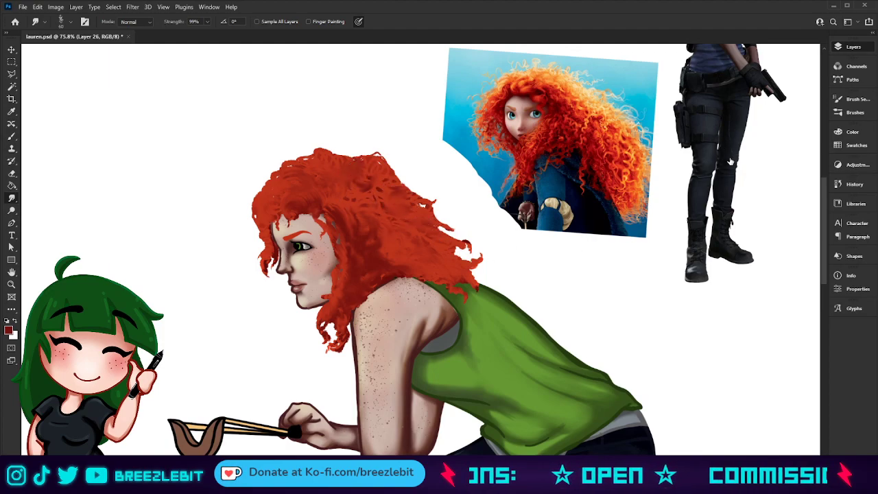
Step: On Layer 25, smudge the base hair shading smooth and try darkening it with a textured dark red brush
{"action": "left_click", "coordinate": [701, 128]}
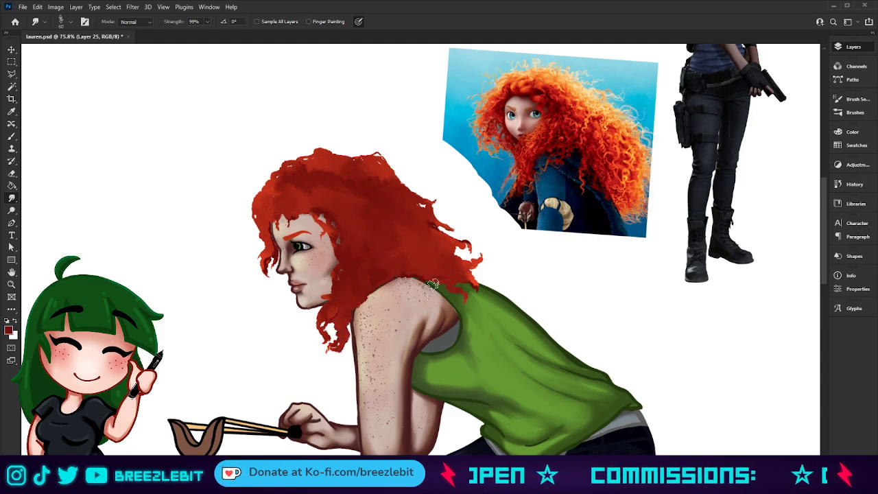
{"action": "left_click", "coordinate": [50, 214]}
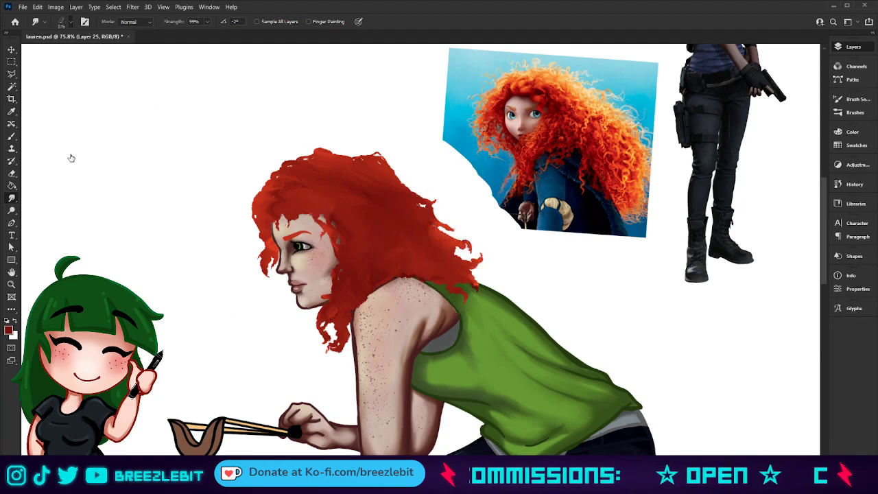
{"action": "left_click", "coordinate": [80, 240]}
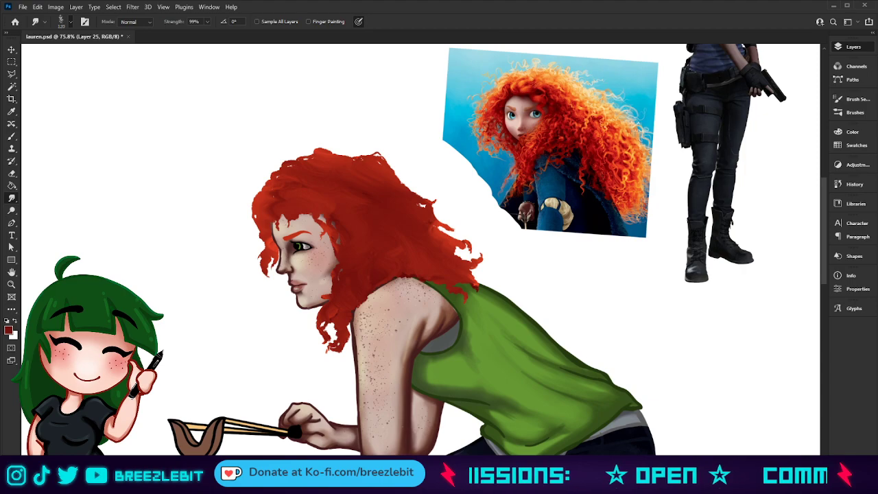
{"action": "key", "text": "b"}
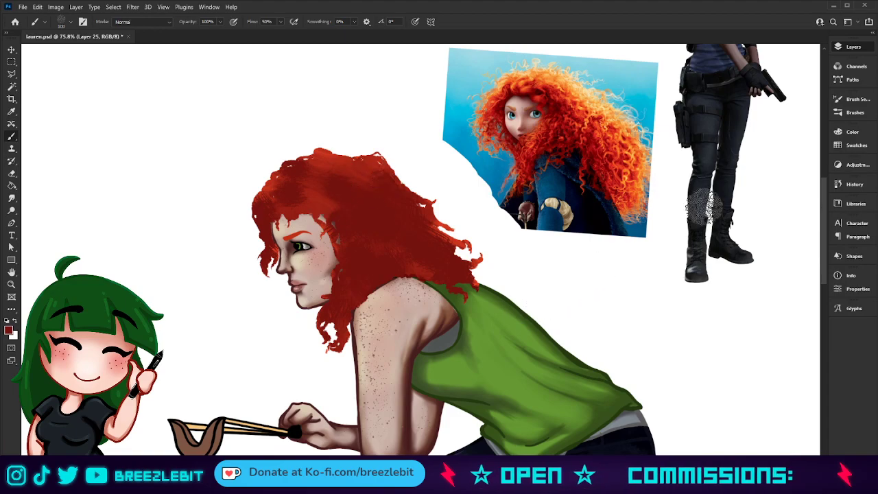
{"action": "key", "text": "ctrl+z"}
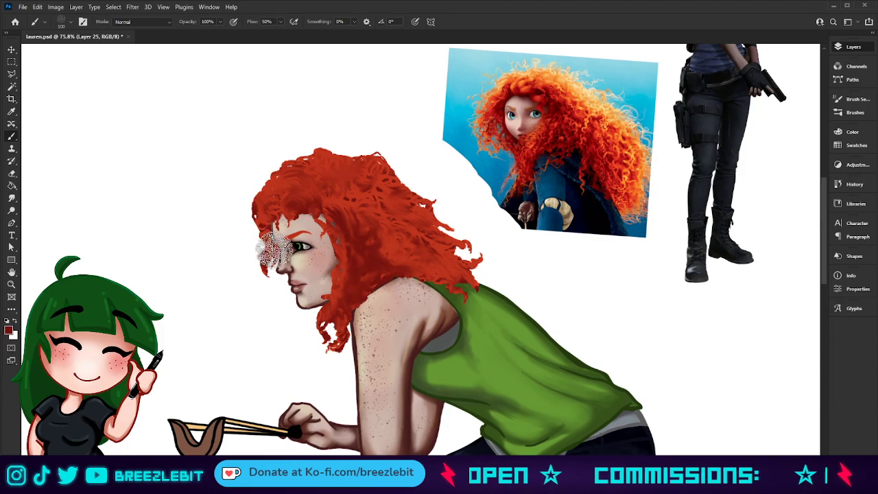
Step: Try brushing textured dark red strands in front of the face on the Layer 7 copy layer, and undo them
{"action": "left_click", "coordinate": [759, 133]}
{"action": "left_click_drag", "start_coordinate": [265, 242], "coordinate": [259, 273]}
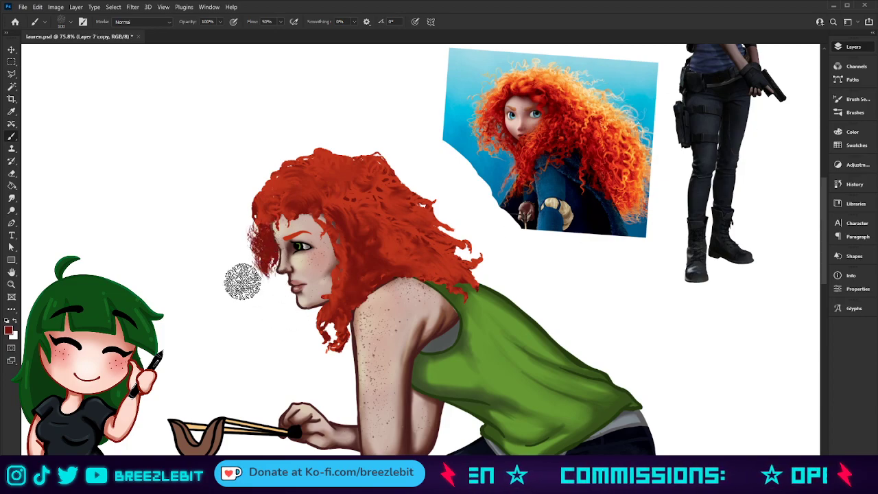
{"action": "key", "text": "ctrl+z"}
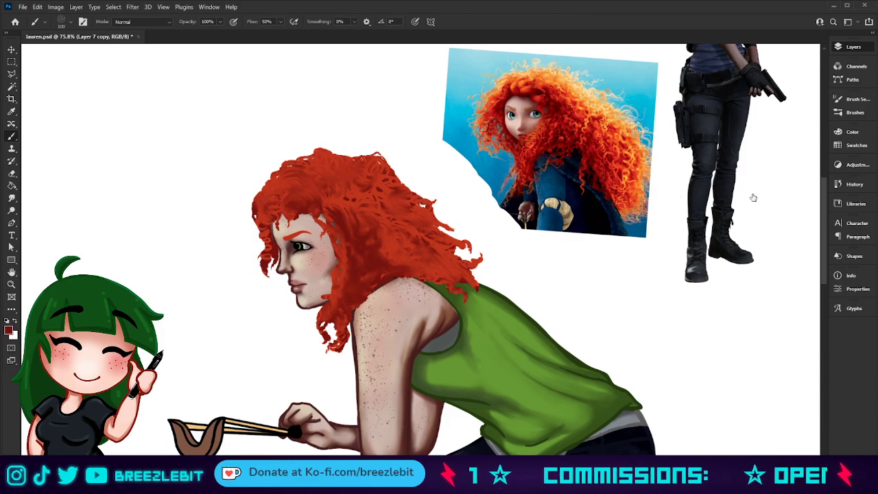
Step: On Layer 26, add small loose curls around the hair's outline and smudge them to soften the edges
{"action": "left_click", "coordinate": [771, 149]}
{"action": "key", "text": "ctrl+z"}
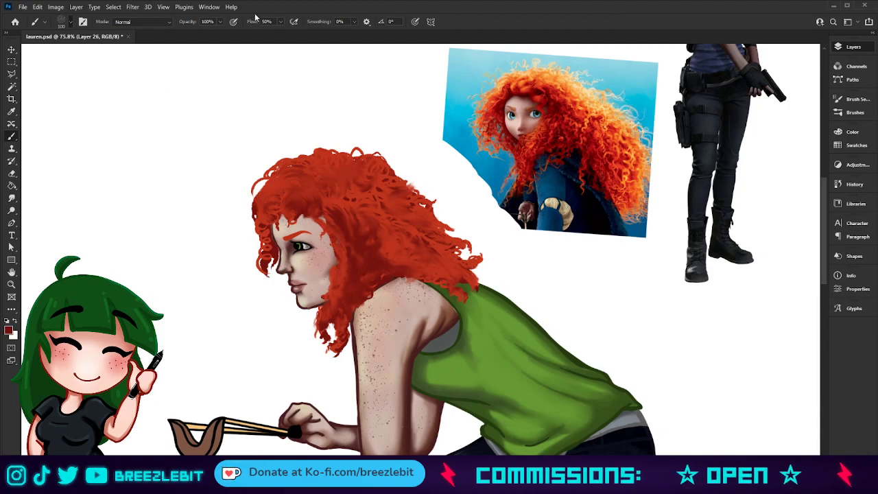
{"action": "left_click", "coordinate": [11, 197]}
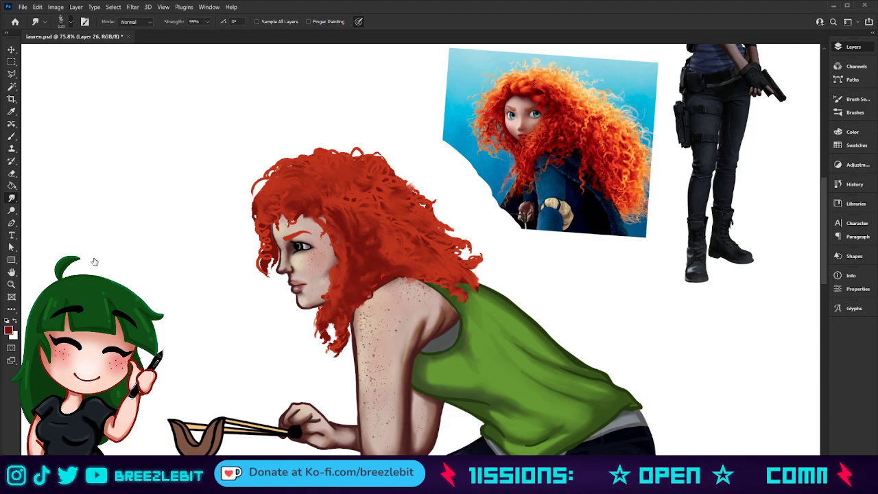
{"action": "key", "text": "b"}
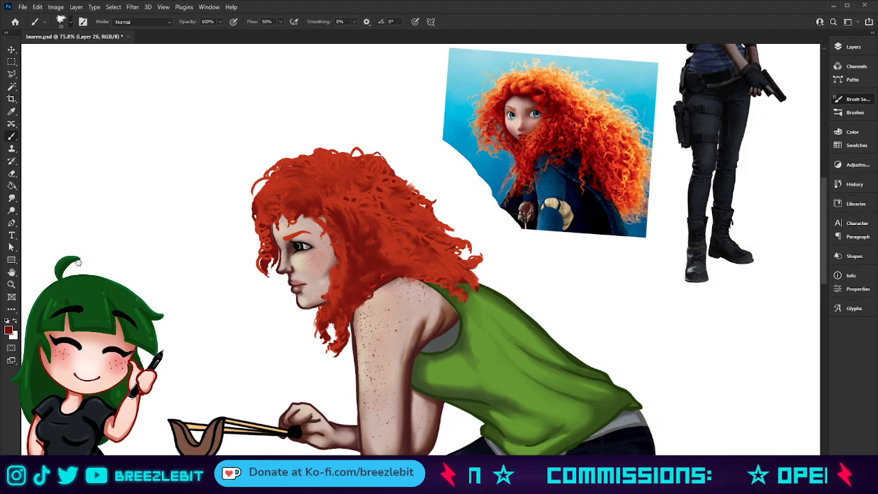
{"action": "scroll", "coordinate": [159, 200], "scroll_direction": "up", "scroll_amount": 5}
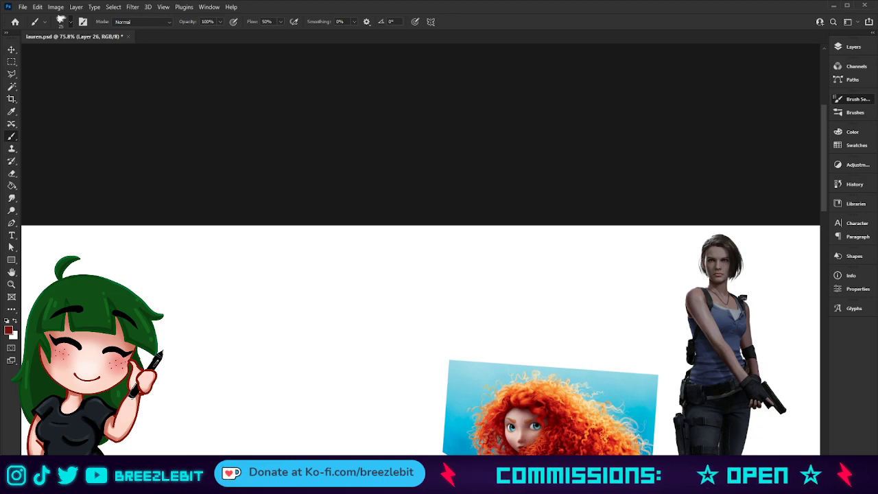
{"action": "key", "text": "r"}
{"action": "key", "text": "space"}
{"action": "left_click_drag", "start_coordinate": [404, 367], "coordinate": [391, 176]}
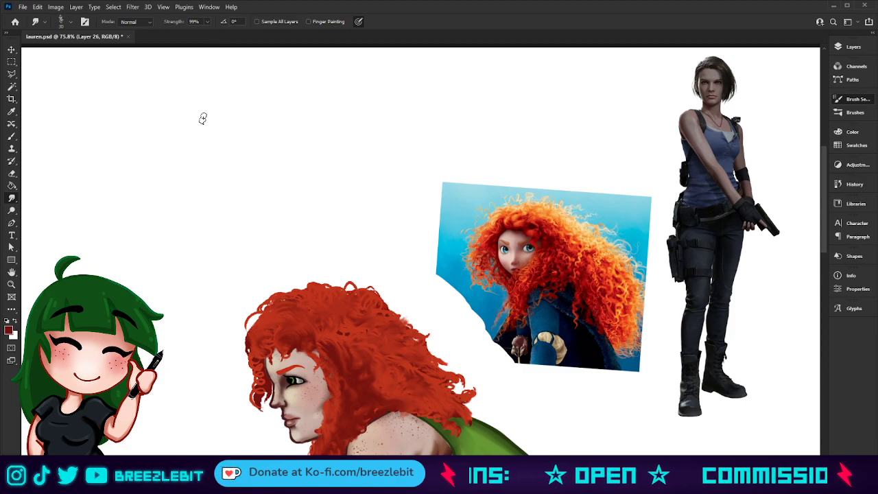
{"action": "mouse_move", "coordinate": [261, 360]}
{"action": "left_mouse_down"}
{"action": "mouse_move", "coordinate": [263, 389]}
{"action": "mouse_move", "coordinate": [262, 359]}
{"action": "mouse_move", "coordinate": [258, 412]}
{"action": "left_mouse_up"}
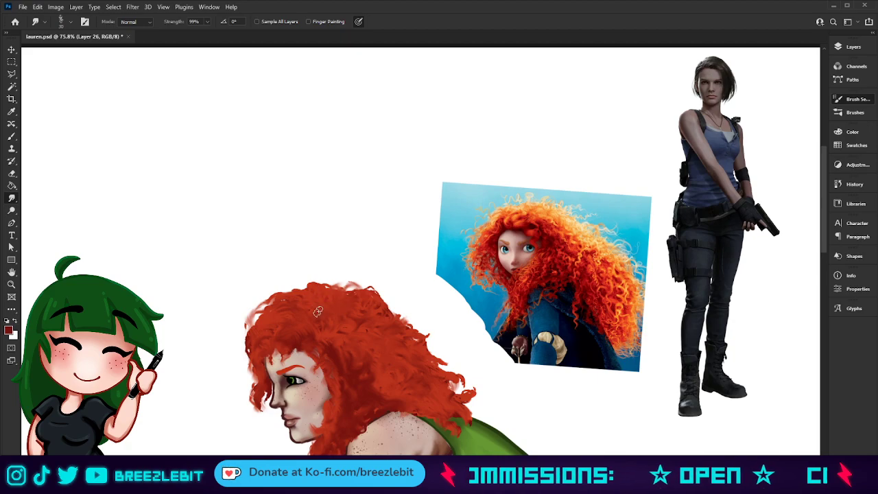
Step: Test several textured brushes on the blank canvas, undo the strokes, and choose the brush with 80% flow and a 163° angle
{"action": "key", "text": "z"}
{"action": "left_click_drag", "start_coordinate": [384, 243], "coordinate": [413, 350]}
{"action": "left_click_drag", "start_coordinate": [782, 97], "coordinate": [779, 146]}
{"action": "key", "text": "b"}
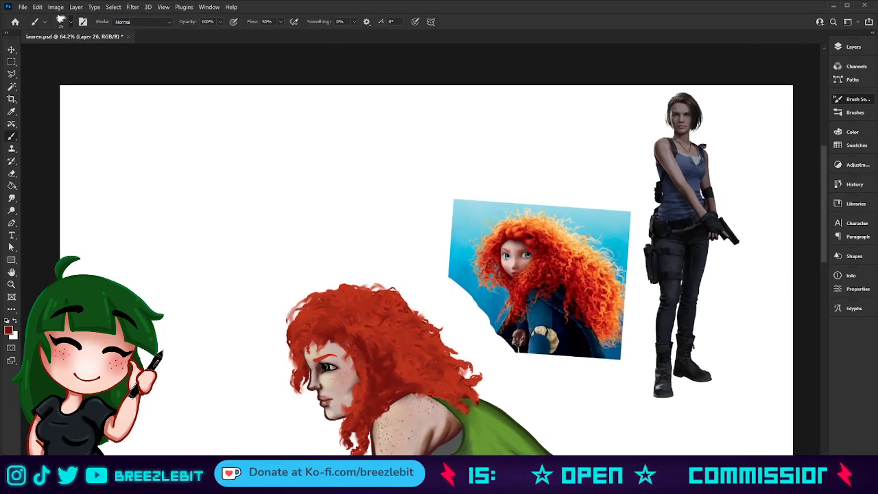
{"action": "key", "text": "shift+3"}
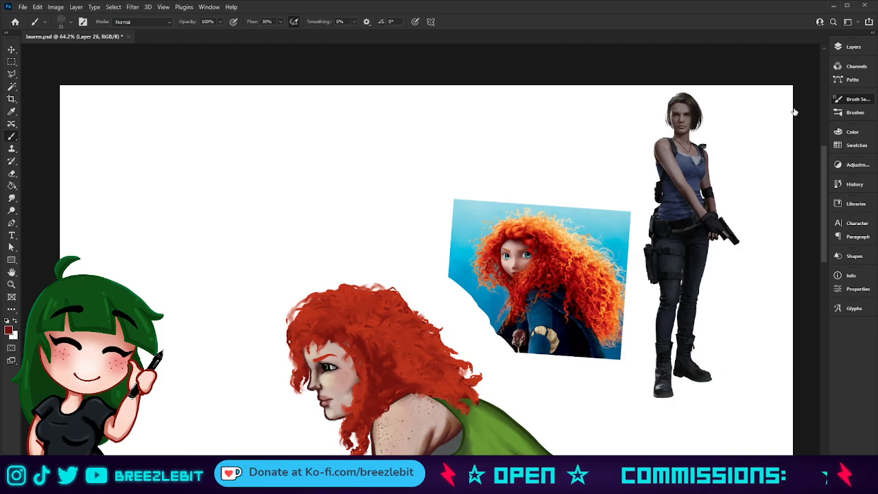
{"action": "left_click", "coordinate": [751, 150]}
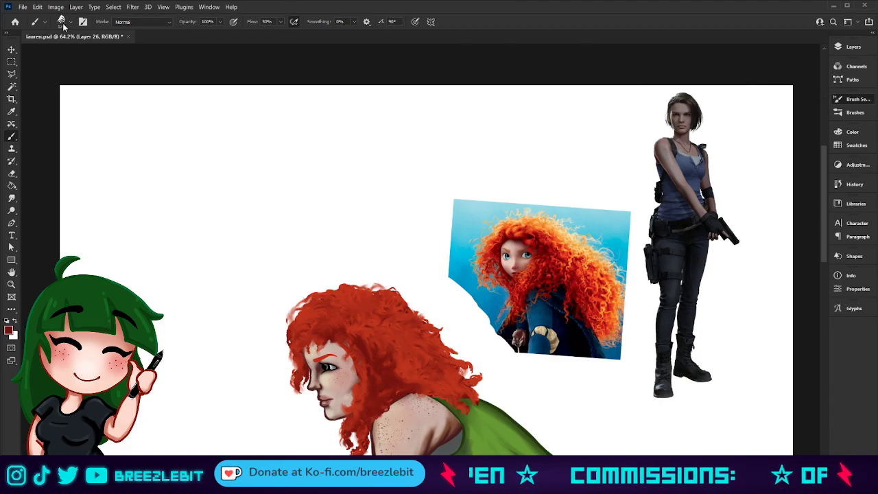
{"action": "left_click", "coordinate": [262, 142]}
{"action": "left_click_drag", "start_coordinate": [200, 192], "coordinate": [263, 282]}
{"action": "key", "text": "ctrl+z"}
{"action": "key", "text": "ctrl+z"}
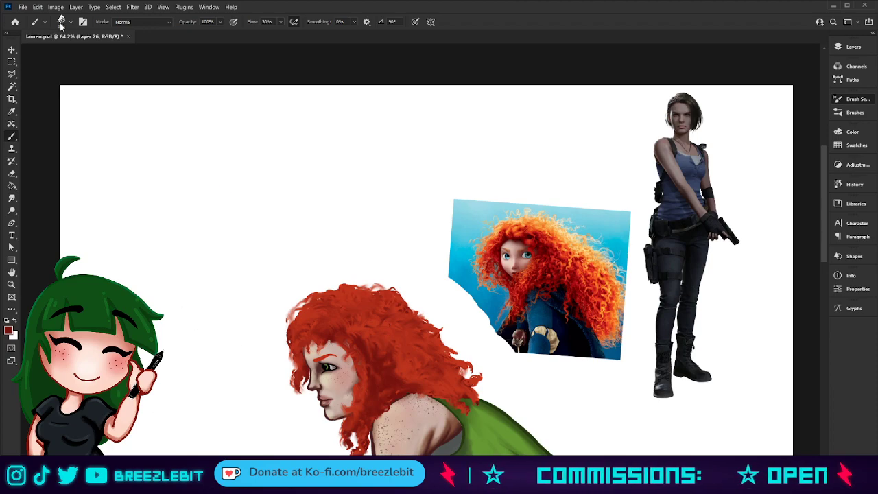
{"action": "mouse_move", "coordinate": [310, 195]}
{"action": "left_mouse_down"}
{"action": "mouse_move", "coordinate": [313, 258]}
{"action": "mouse_move", "coordinate": [277, 303]}
{"action": "mouse_move", "coordinate": [256, 310]}
{"action": "left_mouse_up"}
{"action": "key", "text": "ctrl+z"}
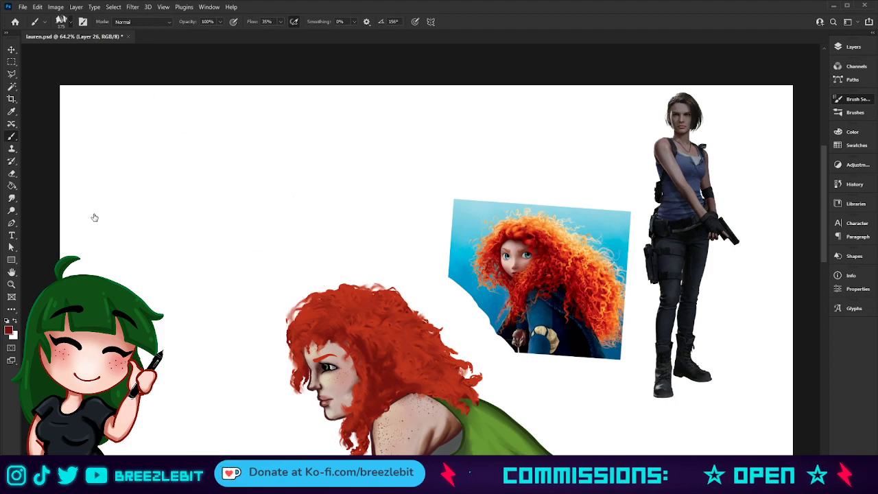
{"action": "left_click_drag", "start_coordinate": [339, 136], "coordinate": [292, 267]}
{"action": "key", "text": "ctrl+z"}
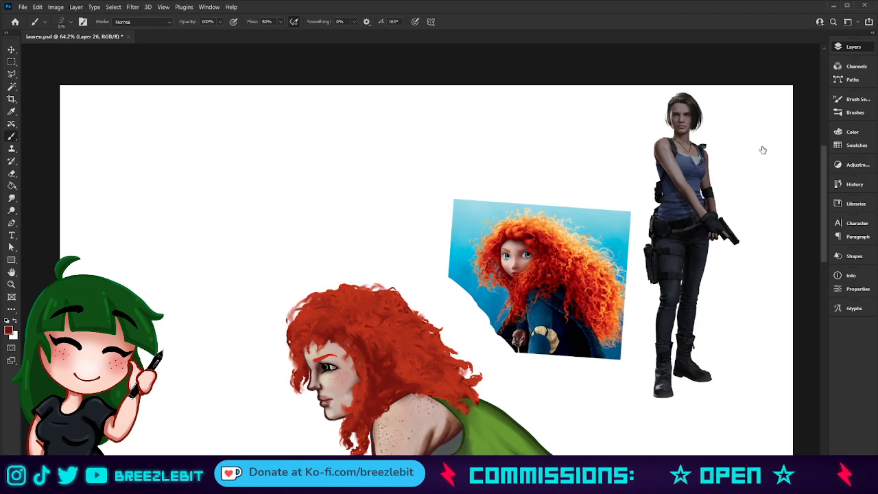
{"action": "key", "text": "ctrl+z"}
{"action": "key", "text": "ctrl+shift+z"}
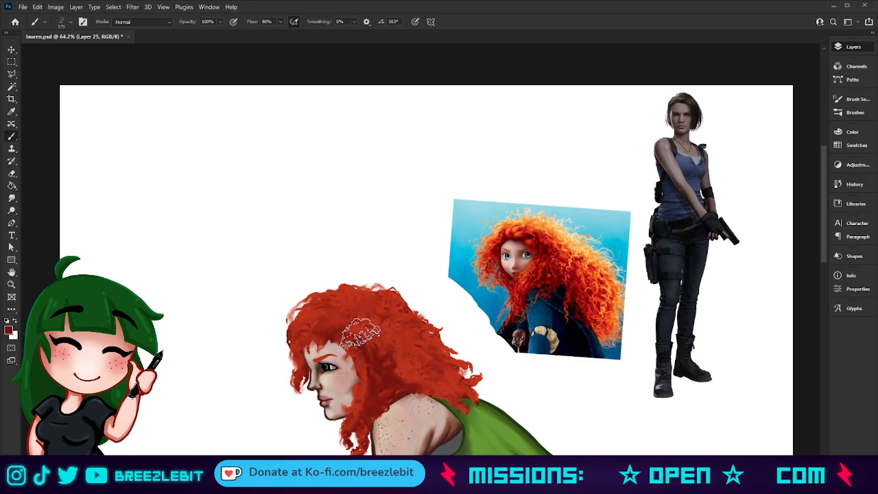
Step: Sample orange from the reference hair and paint fine curly highlights across the hair on the new Layer 27 with a smaller brush
{"action": "key", "text": "i"}
{"action": "left_click_drag", "start_coordinate": [549, 252], "coordinate": [565, 247]}
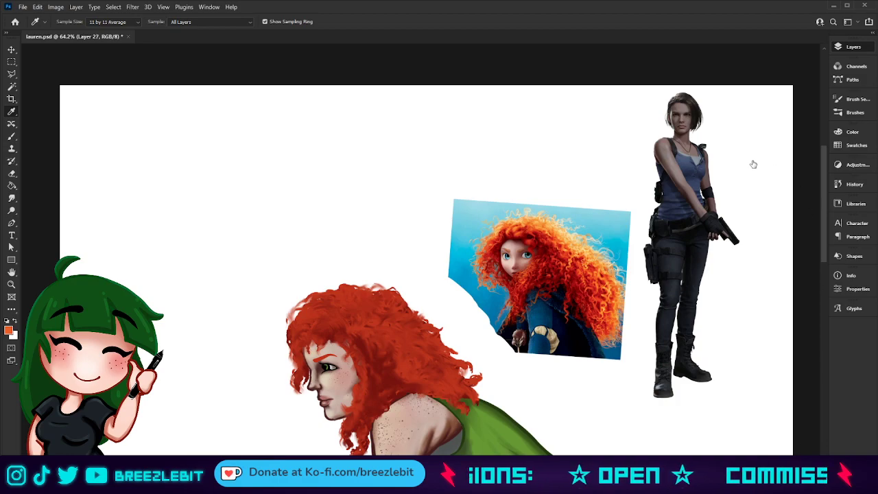
{"action": "key", "text": "b"}
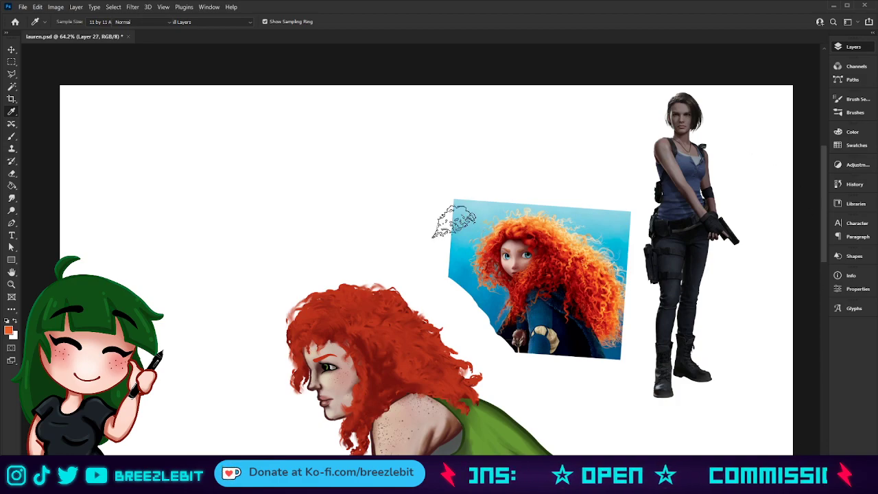
{"action": "key", "text": "bracketleft"}
{"action": "key", "text": "bracketleft"}
{"action": "key", "text": "bracketleft"}
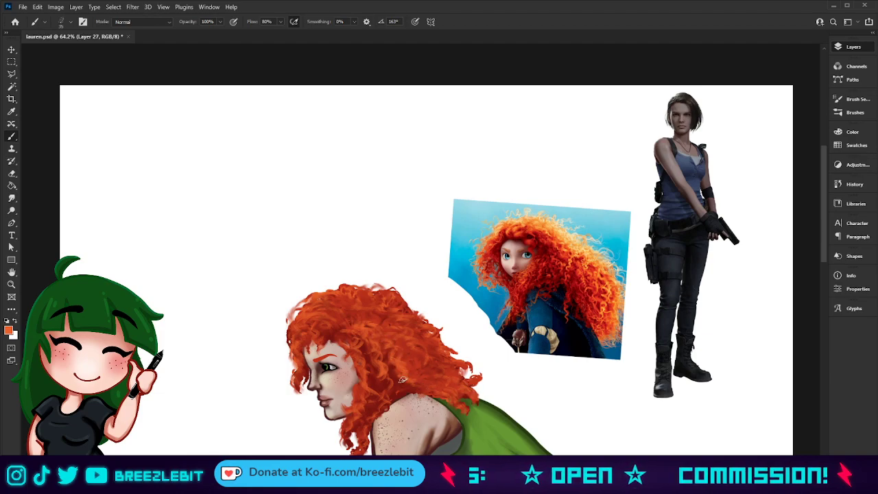
{"action": "key", "text": "z"}
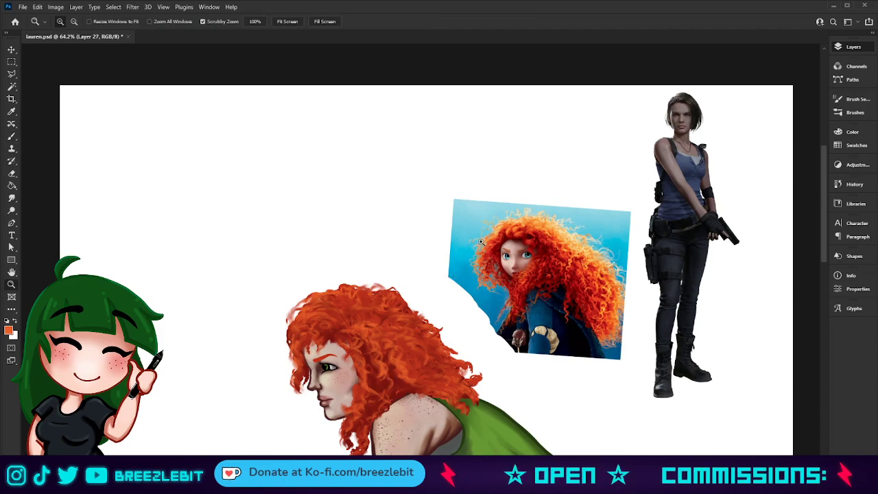
Step: Examine the whole figure and the rendered curly hair alongside the reference pictures at several magnifications
{"action": "left_click_drag", "start_coordinate": [433, 273], "coordinate": [384, 302]}
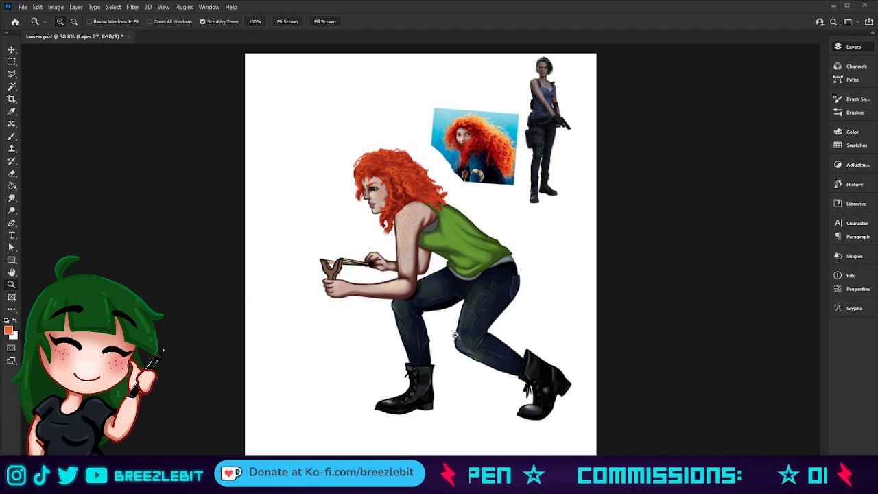
{"action": "left_click", "coordinate": [411, 189]}
{"action": "key", "text": "b"}
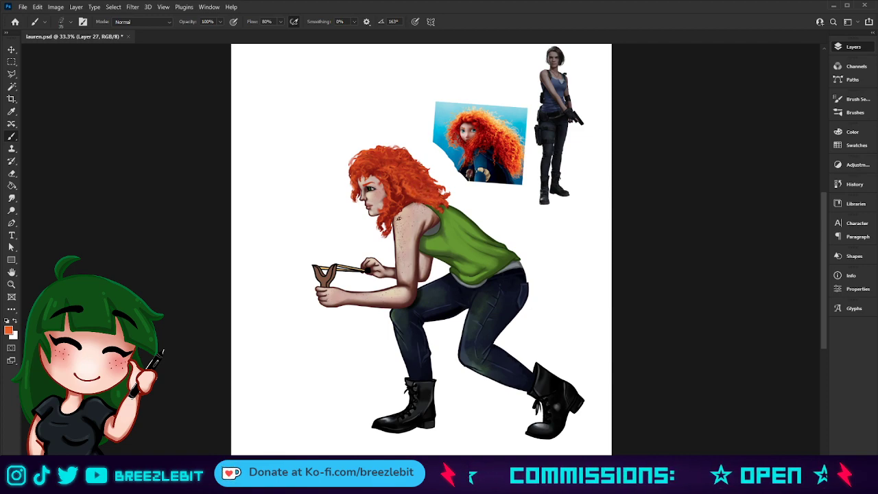
{"action": "left_click", "coordinate": [395, 198], "text": "alt"}
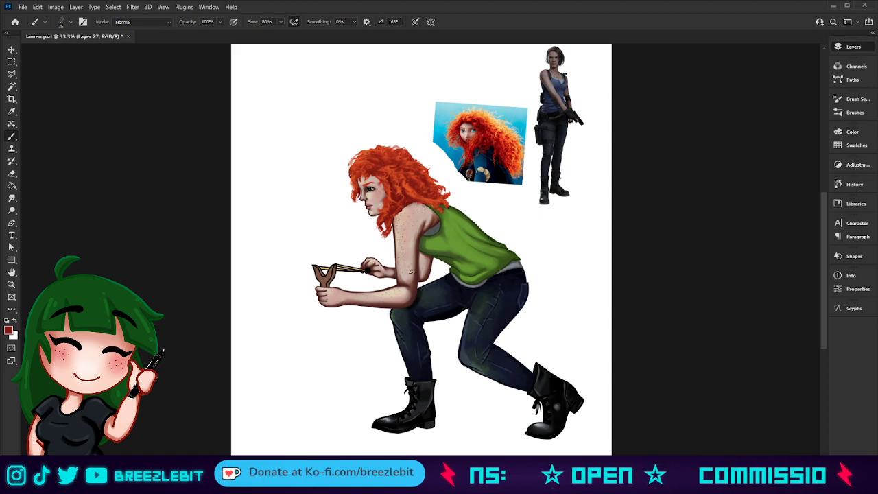
{"action": "key", "text": "z"}
{"action": "mouse_move", "coordinate": [462, 208]}
{"action": "left_mouse_down"}
{"action": "mouse_move", "coordinate": [444, 234]}
{"action": "mouse_move", "coordinate": [441, 258]}
{"action": "mouse_move", "coordinate": [451, 262]}
{"action": "left_mouse_up"}
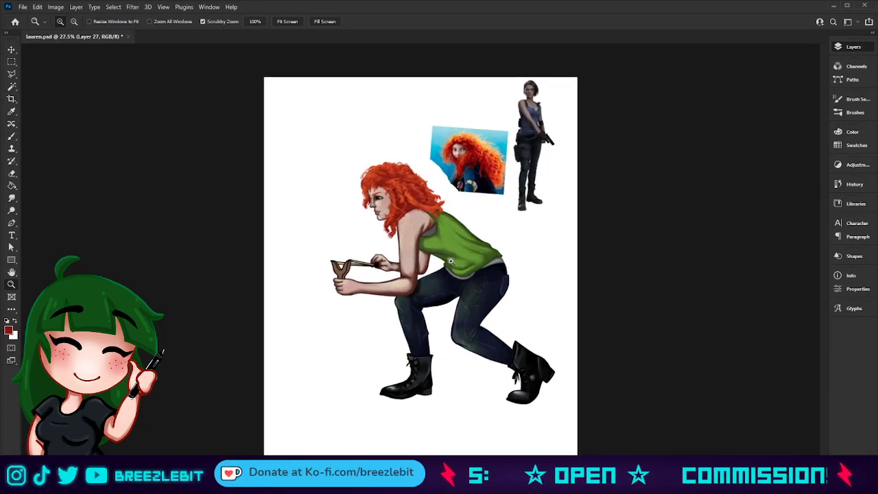
{"action": "key", "text": "b"}
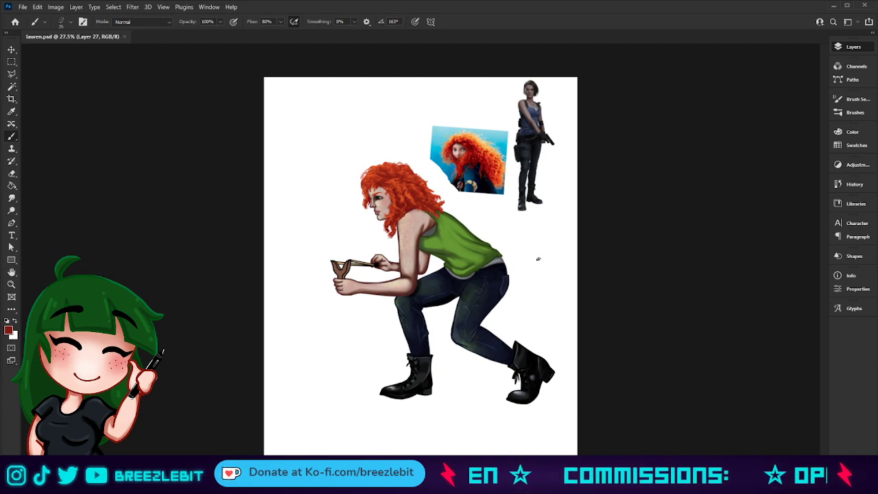
{"action": "key", "text": "z"}
{"action": "left_click_drag", "start_coordinate": [425, 202], "coordinate": [444, 197]}
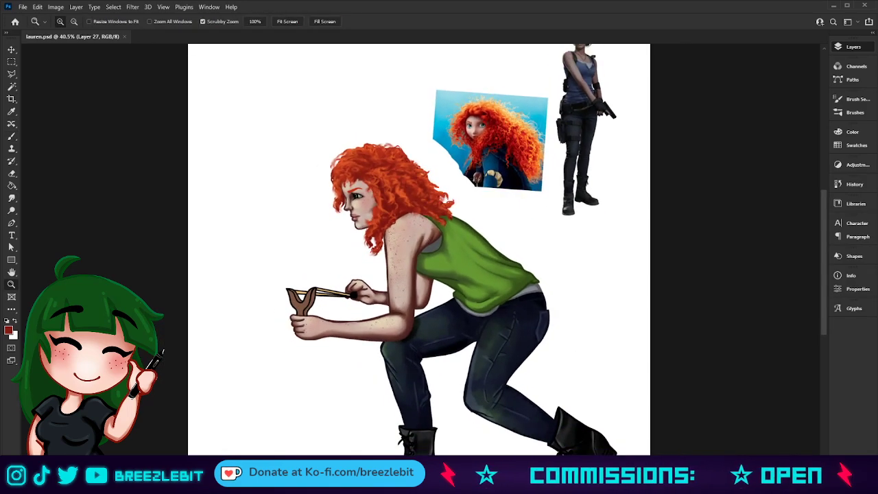
Step: Hide the red-haired reference picture and the standing woman reference, and select the Background layer
{"action": "left_click_drag", "start_coordinate": [387, 214], "coordinate": [807, 191]}
{"action": "left_click", "coordinate": [775, 220]}
{"action": "left_click", "coordinate": [770, 107]}
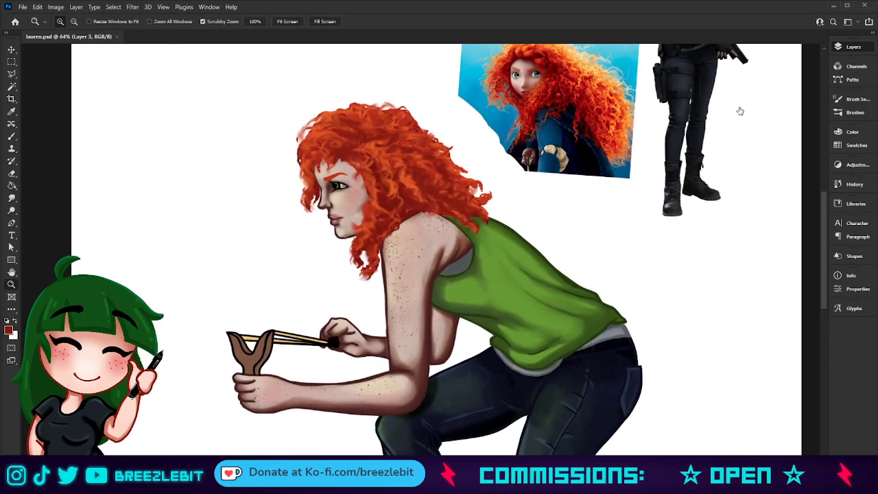
{"action": "left_click", "coordinate": [718, 107]}
{"action": "key", "text": "ctrl+comma"}
{"action": "key", "text": "alt+]"}
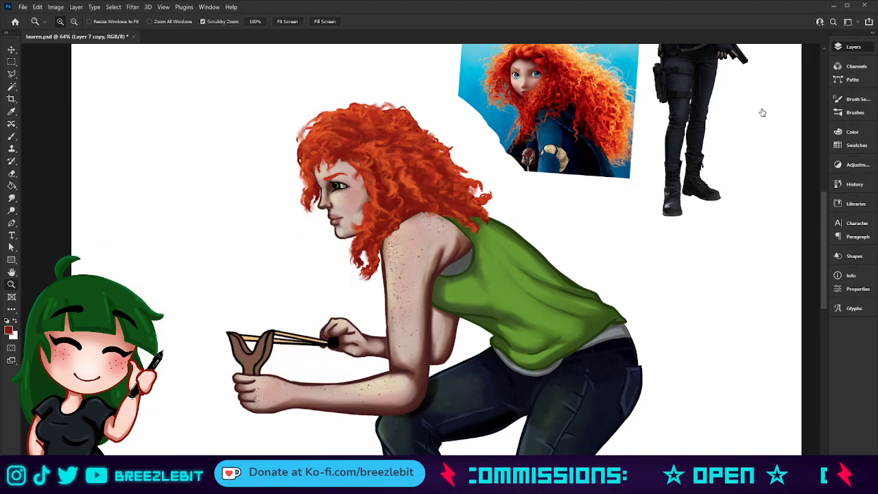
{"action": "key", "text": "ctrl+comma"}
{"action": "key", "text": "alt+]"}
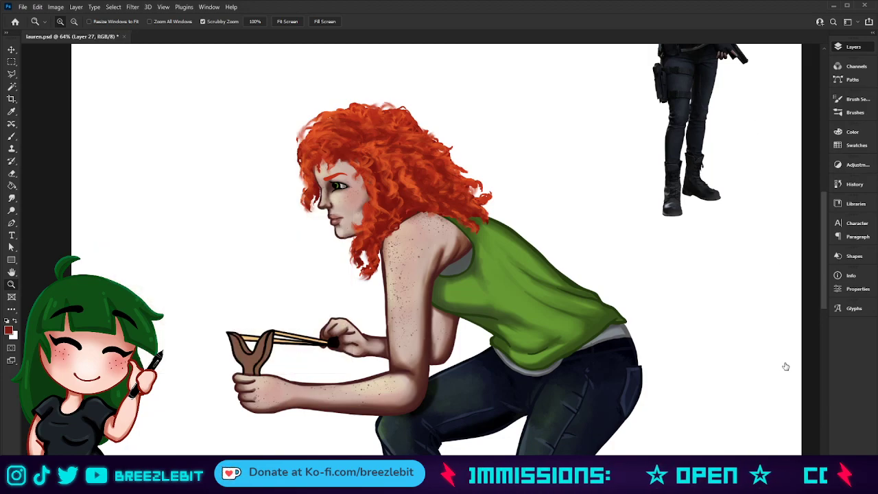
{"action": "left_click", "coordinate": [767, 447]}
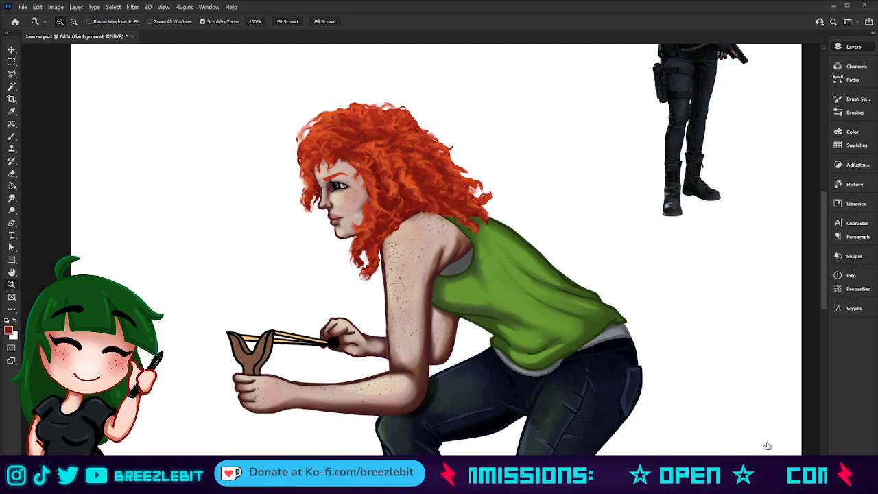
{"action": "left_click", "coordinate": [718, 426]}
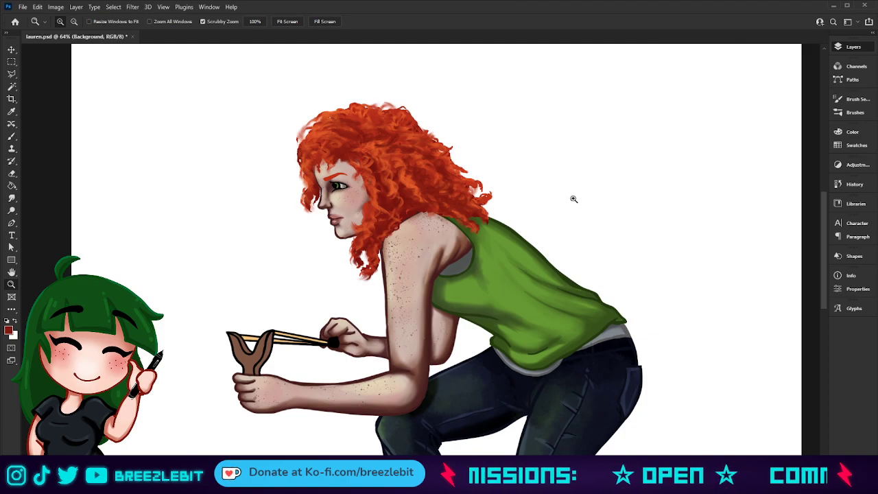
Step: Invert the Background layer to black to check the figure against it, and invert it back to white
{"action": "key", "text": "ctrl+0"}
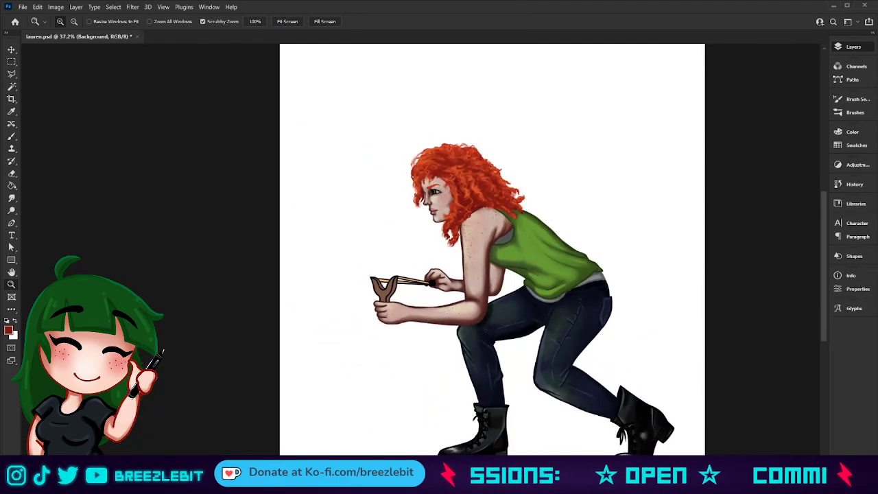
{"action": "key", "text": "ctrl+i"}
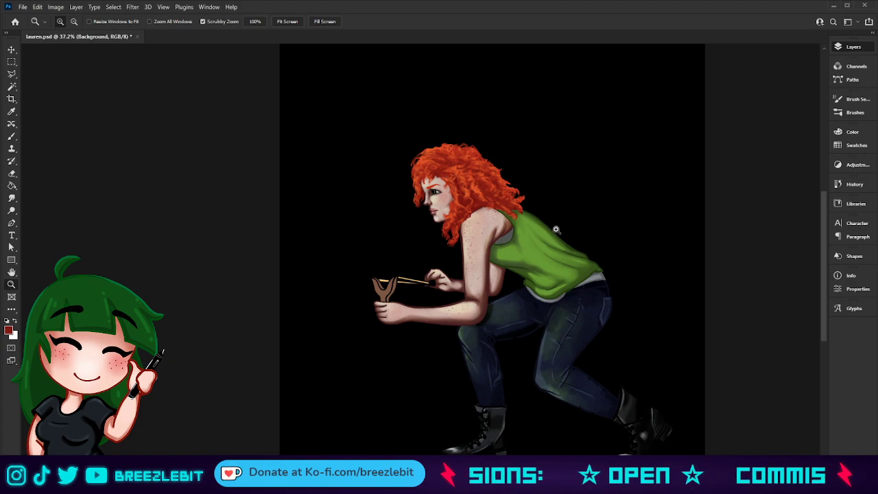
{"action": "left_click_drag", "start_coordinate": [527, 216], "coordinate": [510, 239]}
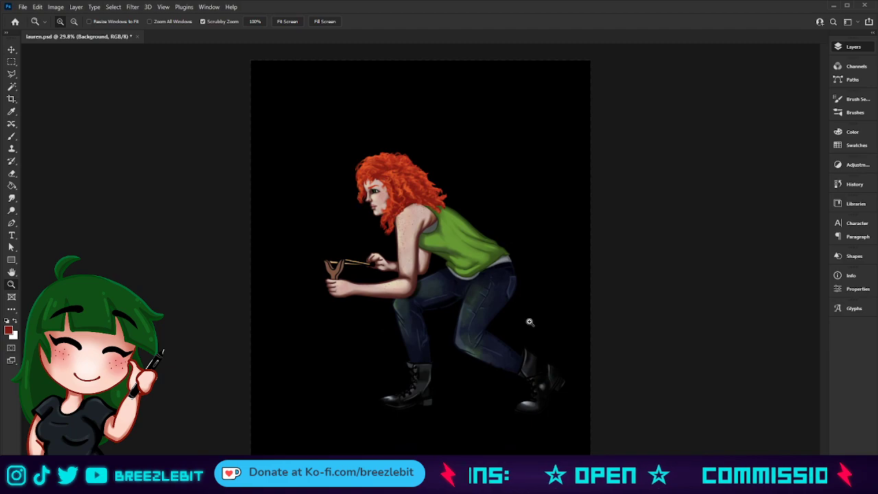
{"action": "left_click_drag", "start_coordinate": [446, 256], "coordinate": [456, 242]}
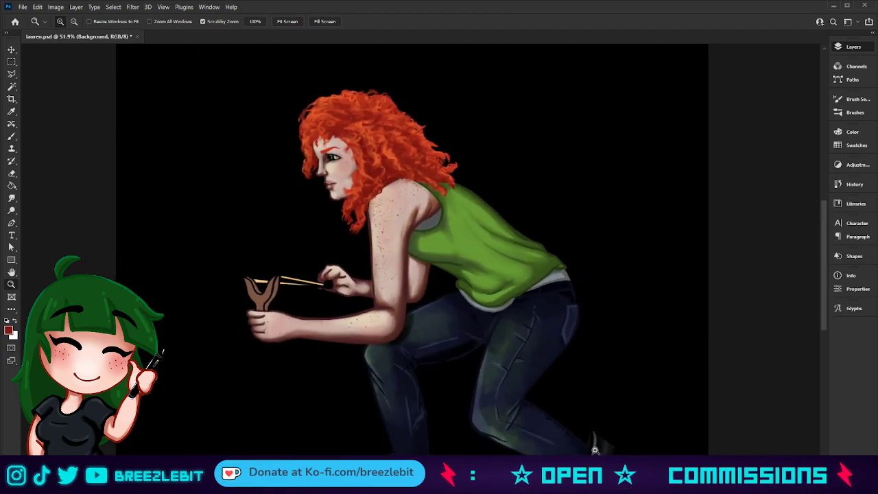
{"action": "key", "text": "ctrl+i"}
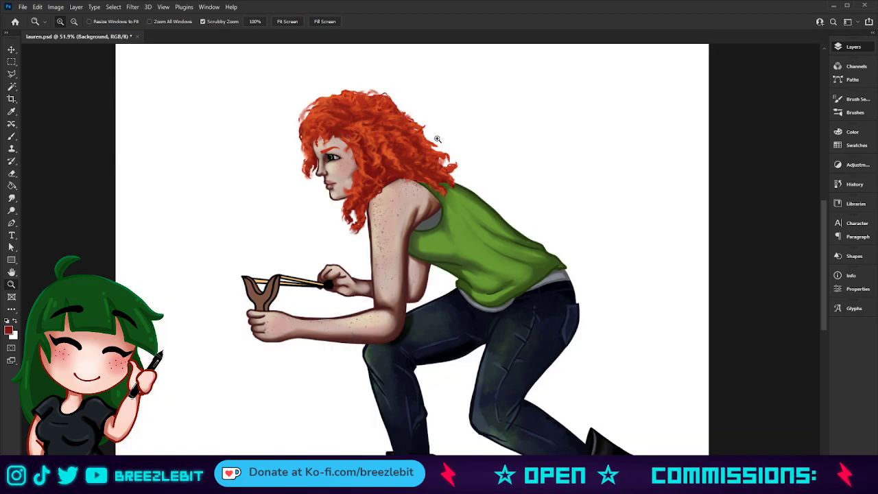
{"action": "left_click_drag", "start_coordinate": [432, 148], "coordinate": [361, 313]}
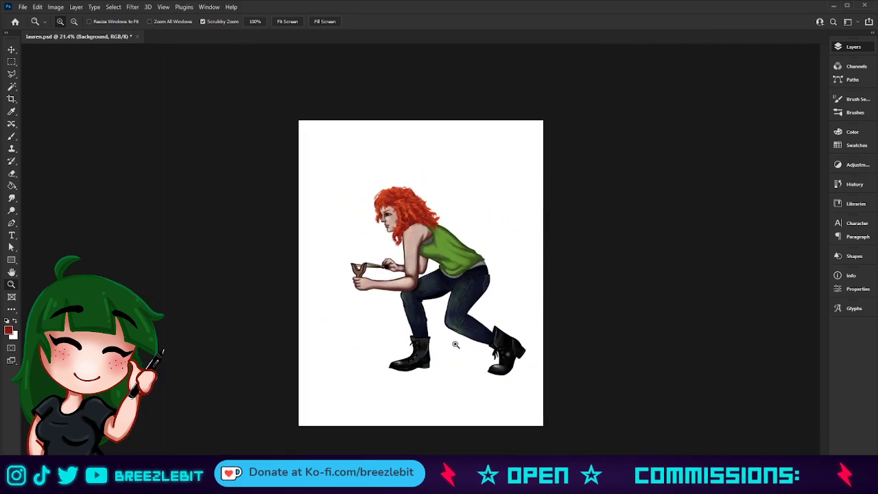
{"action": "left_click_drag", "start_coordinate": [427, 298], "coordinate": [442, 299]}
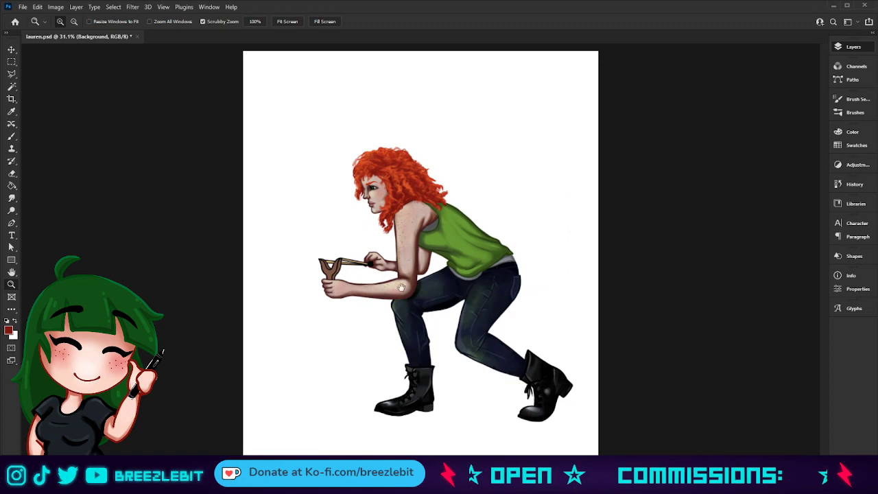
Step: Sample the brown of the slingshot's fork, find the slingshot layer and add a new layer for recolouring its outlines
{"action": "left_click_drag", "start_coordinate": [347, 289], "coordinate": [343, 270]}
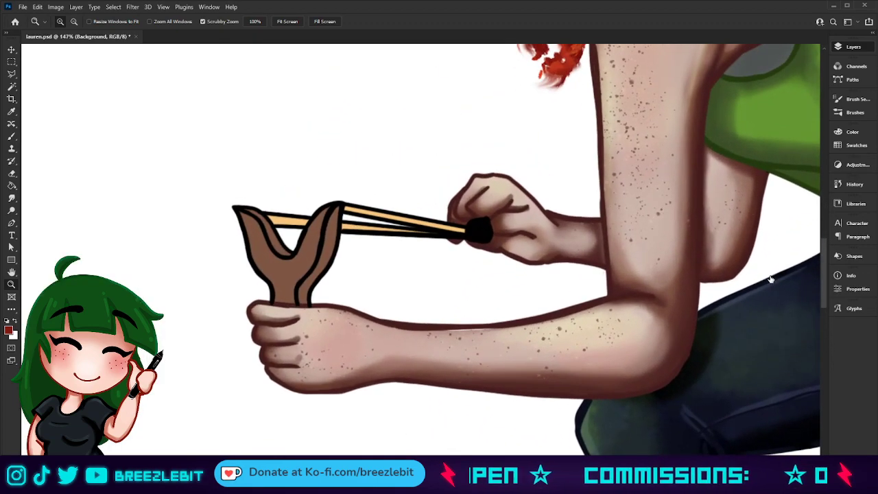
{"action": "key", "text": "i"}
{"action": "left_click", "coordinate": [283, 267]}
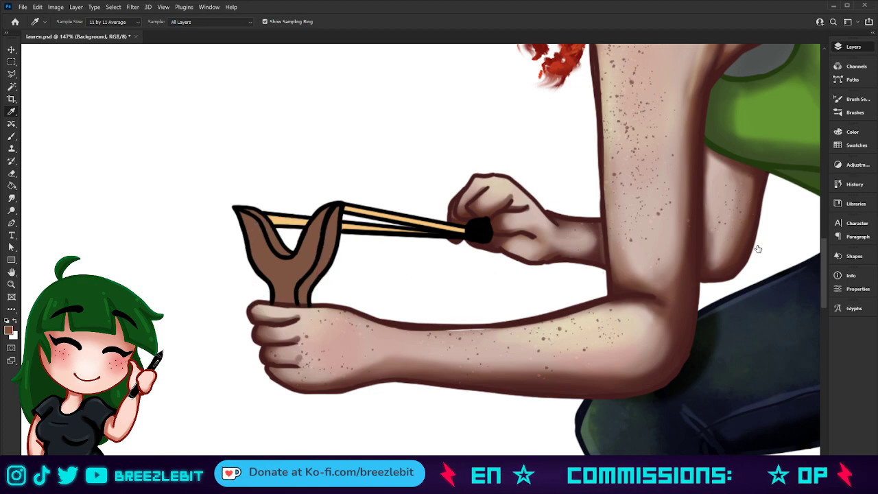
{"action": "left_click", "coordinate": [770, 154]}
{"action": "left_click", "coordinate": [769, 130]}
{"action": "left_click", "coordinate": [719, 131]}
{"action": "left_click", "coordinate": [719, 131]}
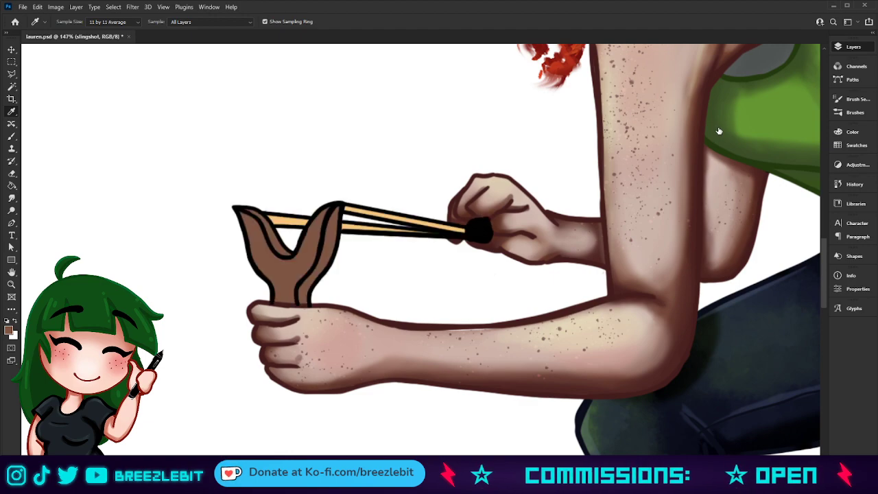
{"action": "left_click", "coordinate": [780, 206], "text": "ctrl"}
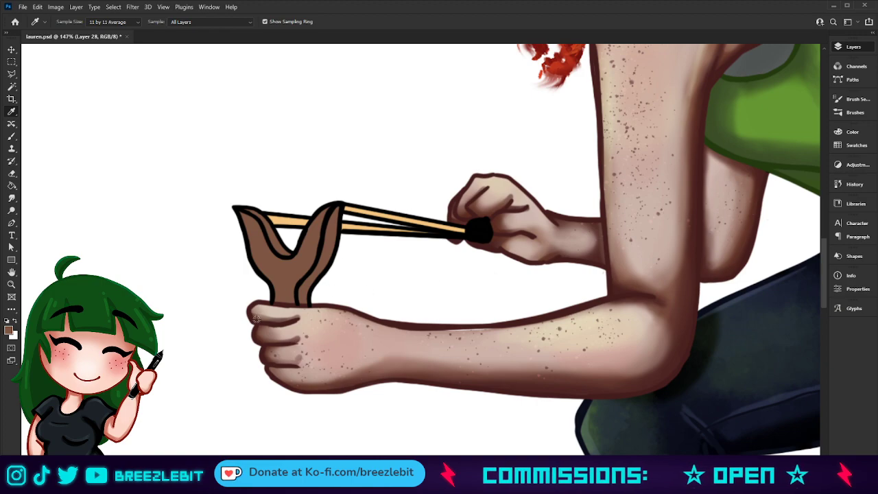
Step: Choose a darker brown and paint over the black outlines of the slingshot's fork with a size 25 brush at 100% flow
{"action": "left_click", "coordinate": [9, 330]}
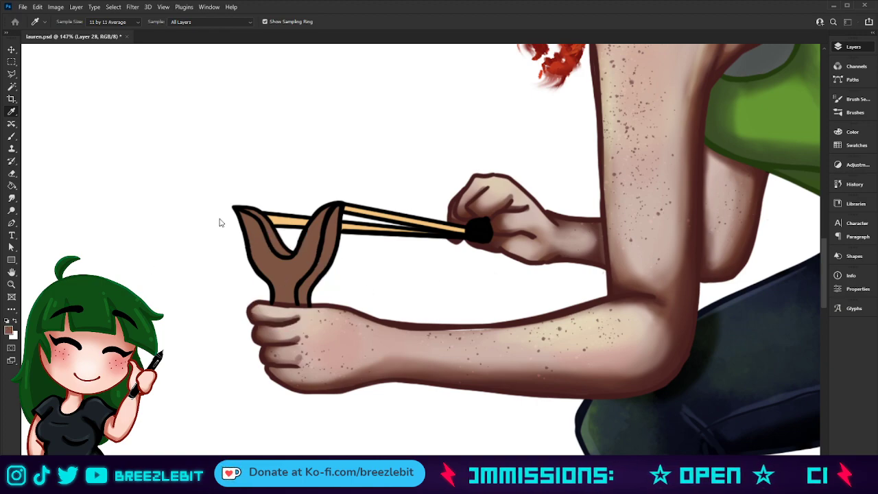
{"action": "key", "text": "b"}
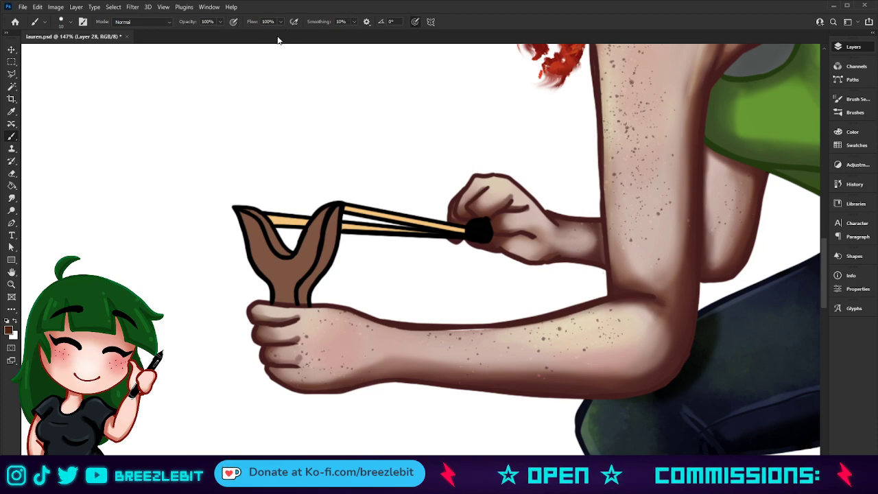
{"action": "key", "text": "bracketright"}
{"action": "key", "text": "bracketright"}
{"action": "mouse_move", "coordinate": [229, 205]}
{"action": "left_mouse_down"}
{"action": "mouse_move", "coordinate": [271, 234]}
{"action": "mouse_move", "coordinate": [276, 254]}
{"action": "mouse_move", "coordinate": [258, 250]}
{"action": "mouse_move", "coordinate": [257, 259]}
{"action": "mouse_move", "coordinate": [272, 301]}
{"action": "mouse_move", "coordinate": [295, 301]}
{"action": "mouse_move", "coordinate": [301, 267]}
{"action": "mouse_move", "coordinate": [290, 260]}
{"action": "mouse_move", "coordinate": [326, 209]}
{"action": "mouse_move", "coordinate": [339, 211]}
{"action": "mouse_move", "coordinate": [329, 268]}
{"action": "mouse_move", "coordinate": [316, 234]}
{"action": "left_mouse_up"}
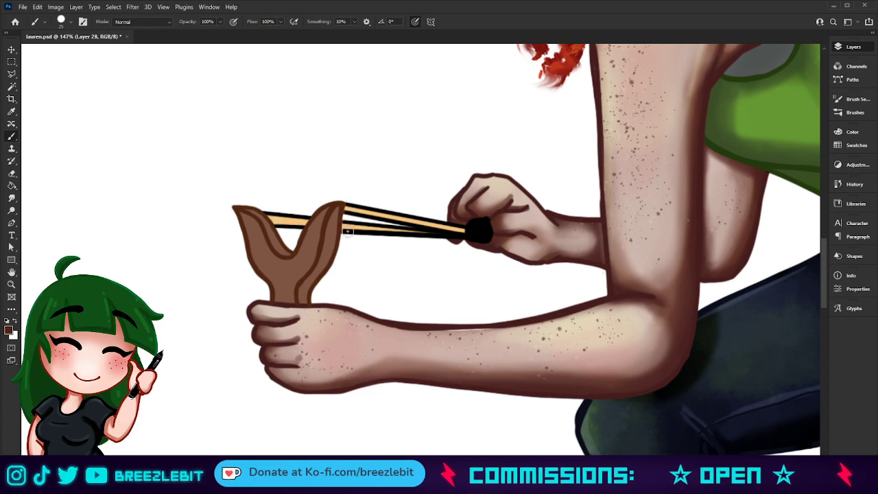
{"action": "key", "text": "bracketright"}
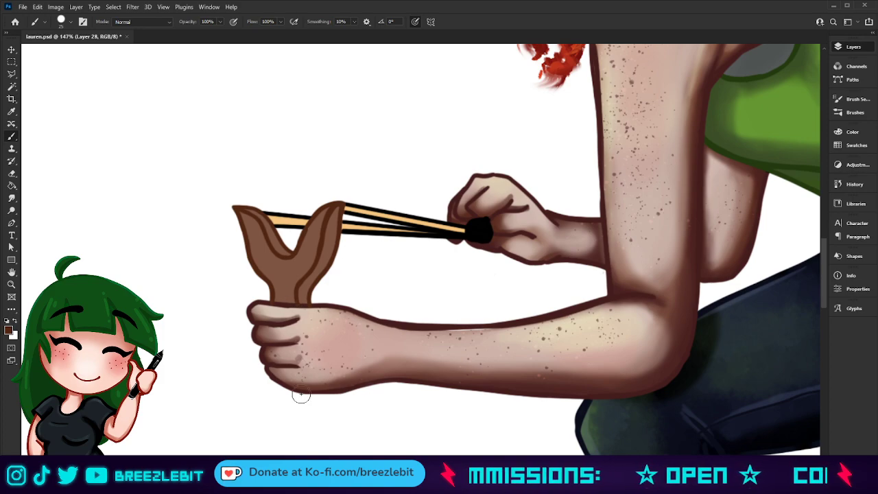
Step: Sample a muted brown from the slingshot's elastic bands and paint over their black outlines on Layer 28
{"action": "left_click", "coordinate": [769, 220]}
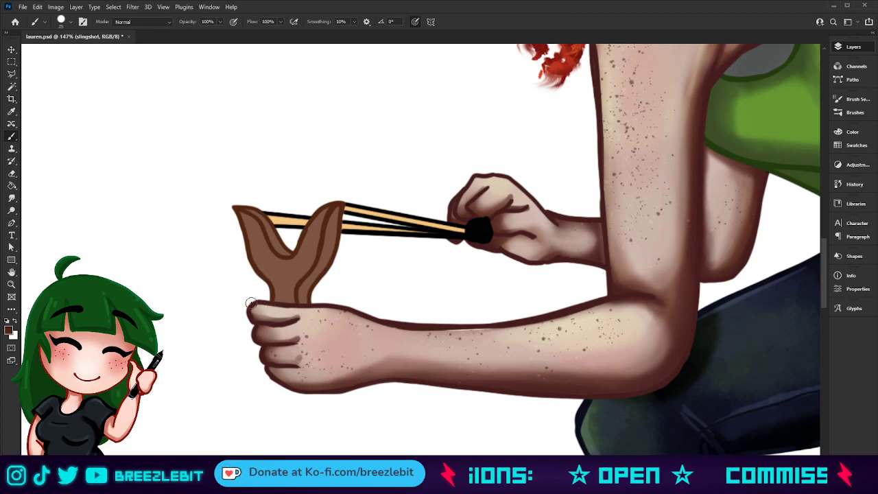
{"action": "key", "text": "z"}
{"action": "left_click_drag", "start_coordinate": [355, 287], "coordinate": [298, 319]}
{"action": "left_click_drag", "start_coordinate": [358, 272], "coordinate": [394, 357]}
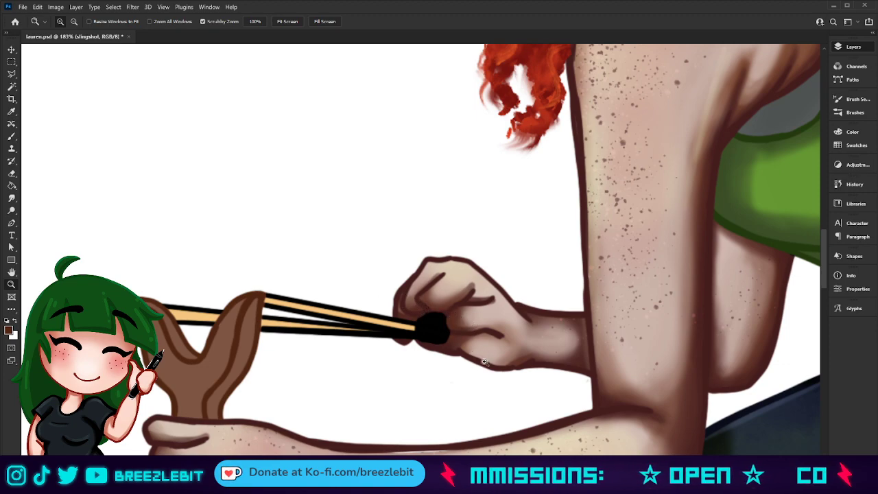
{"action": "left_click_drag", "start_coordinate": [491, 300], "coordinate": [474, 308]}
{"action": "key", "text": "i"}
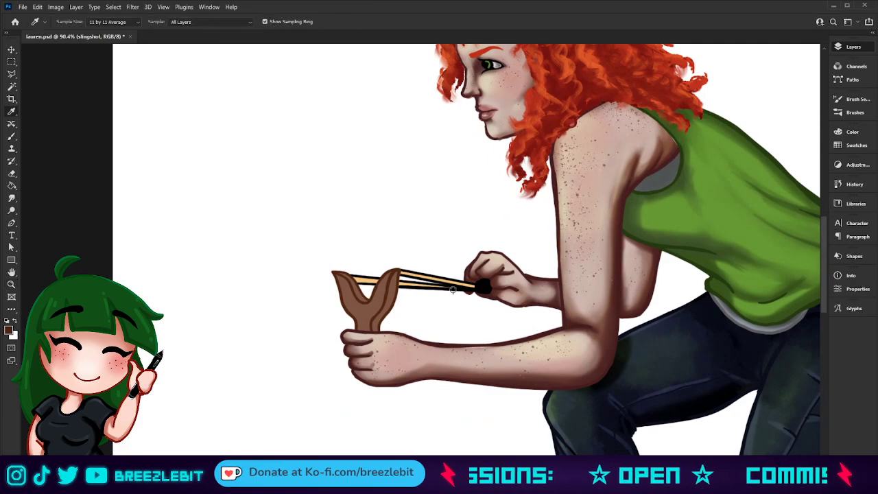
{"action": "left_click", "coordinate": [451, 284]}
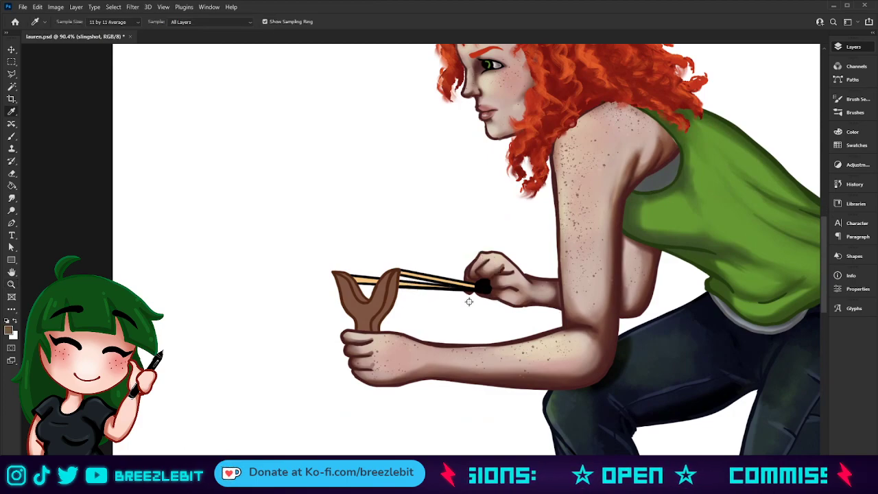
{"action": "key", "text": "b"}
{"action": "left_click", "coordinate": [751, 212], "text": "ctrl"}
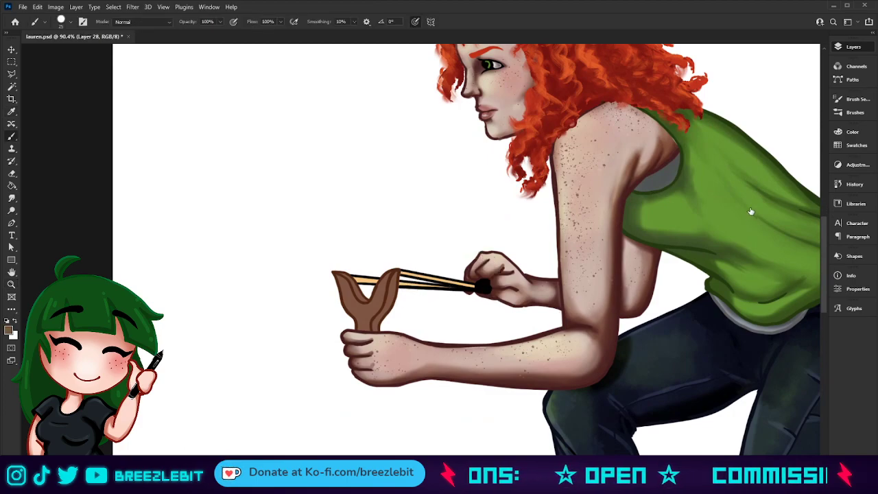
{"action": "mouse_move", "coordinate": [412, 281]}
{"action": "left_mouse_down"}
{"action": "mouse_move", "coordinate": [442, 260]}
{"action": "mouse_move", "coordinate": [448, 297]}
{"action": "mouse_move", "coordinate": [472, 286]}
{"action": "left_mouse_up"}
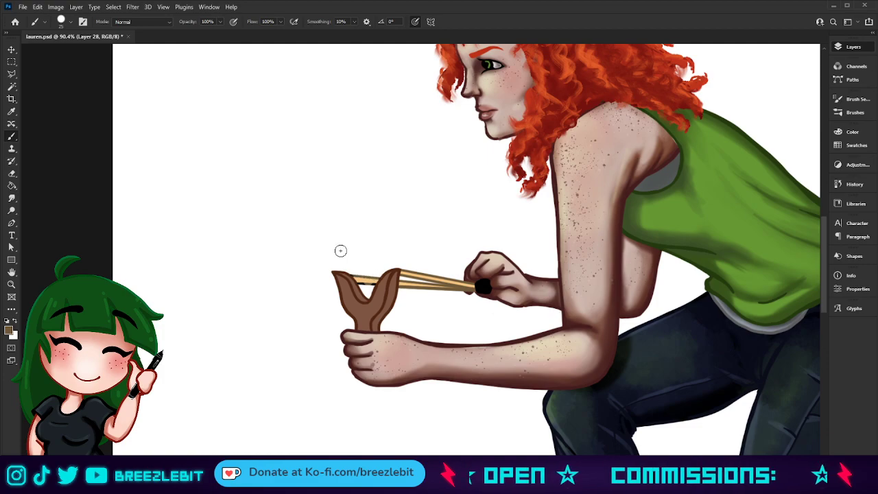
Step: Cover the remaining black outline bits of the band between the fork's prongs with muted brown, using a smaller brush
{"action": "key", "text": "z"}
{"action": "mouse_move", "coordinate": [374, 281]}
{"action": "left_mouse_down"}
{"action": "mouse_move", "coordinate": [432, 300]}
{"action": "mouse_move", "coordinate": [458, 286]}
{"action": "left_mouse_up"}
{"action": "key", "text": "b"}
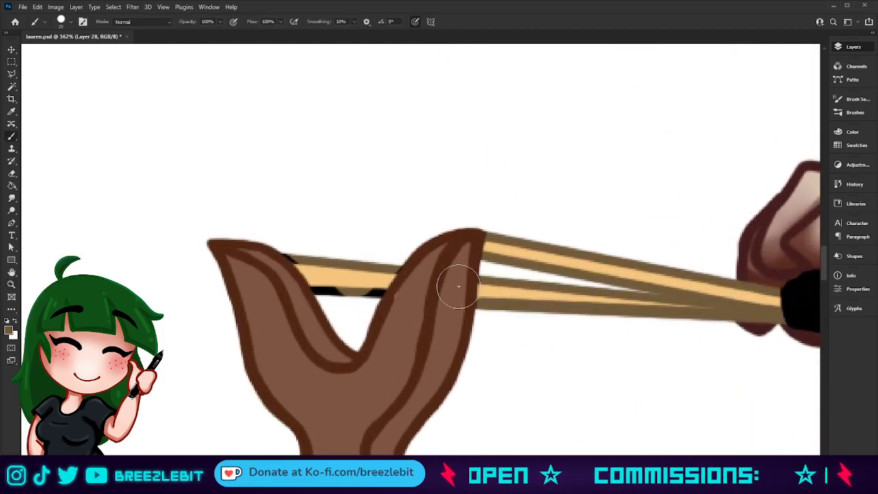
{"action": "left_click_drag", "start_coordinate": [310, 255], "coordinate": [304, 245]}
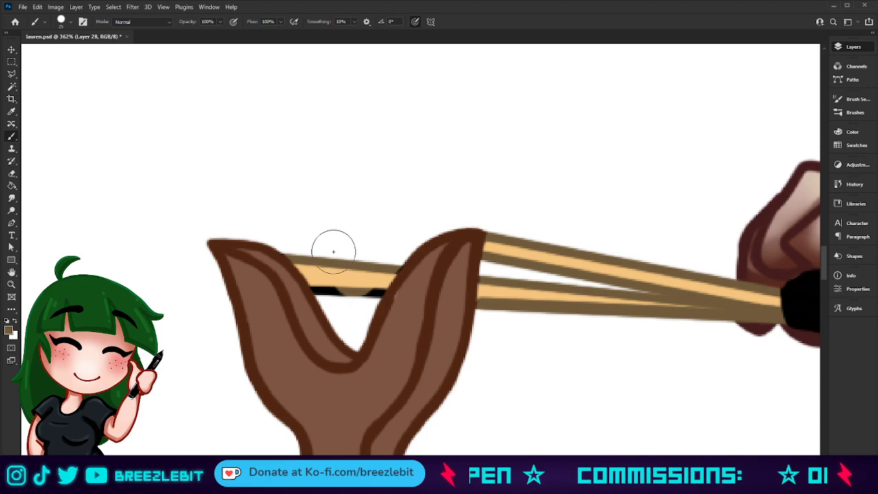
{"action": "key", "text": "bracketleft"}
{"action": "key", "text": "bracketleft"}
{"action": "key", "text": "bracketleft"}
{"action": "mouse_move", "coordinate": [397, 263]}
{"action": "left_mouse_down"}
{"action": "mouse_move", "coordinate": [373, 297]}
{"action": "mouse_move", "coordinate": [379, 289]}
{"action": "mouse_move", "coordinate": [353, 303]}
{"action": "mouse_move", "coordinate": [334, 264]}
{"action": "mouse_move", "coordinate": [319, 262]}
{"action": "mouse_move", "coordinate": [336, 308]}
{"action": "mouse_move", "coordinate": [320, 292]}
{"action": "left_mouse_up"}
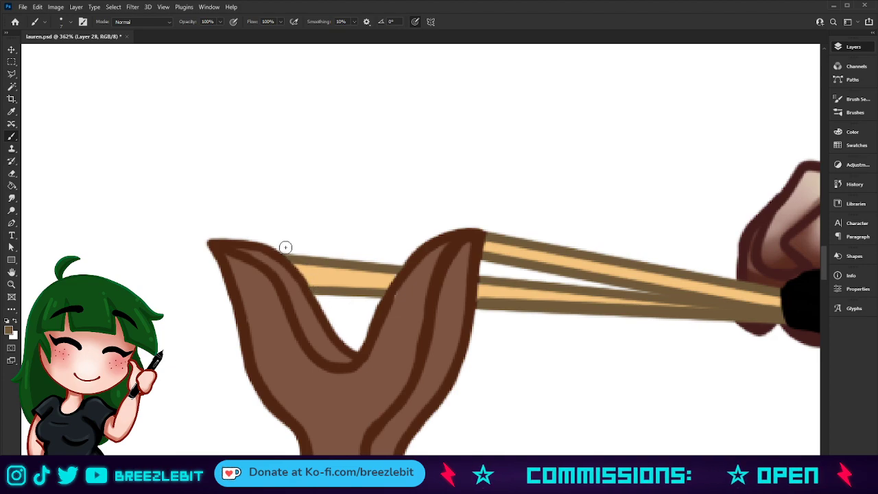
Step: Locate the slingshot's colour layer, slingcolor, and add a new layer above it for shading the slingshot
{"action": "key", "text": "z"}
{"action": "left_click_drag", "start_coordinate": [348, 263], "coordinate": [227, 319]}
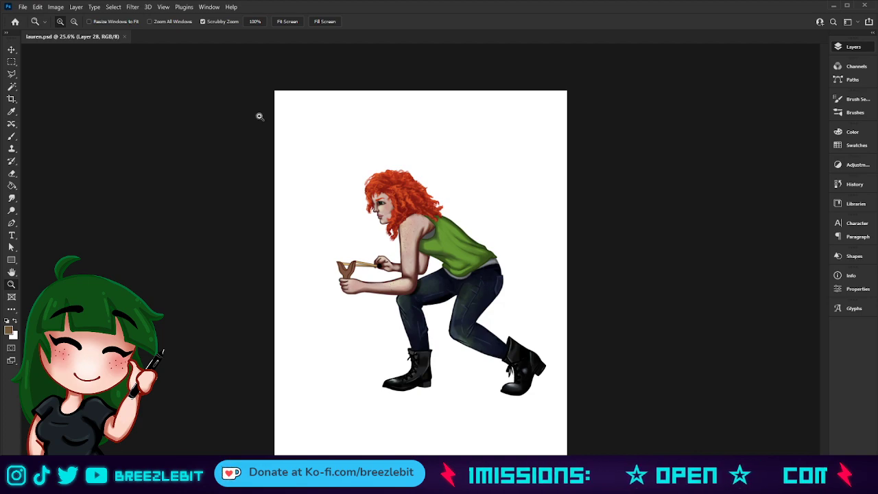
{"action": "left_click_drag", "start_coordinate": [354, 281], "coordinate": [413, 284]}
{"action": "left_click", "coordinate": [780, 221]}
{"action": "left_click", "coordinate": [776, 183]}
{"action": "key", "text": "alt+bracketleft"}
{"action": "key", "text": "ctrl+comma"}
{"action": "key", "text": "ctrl+comma"}
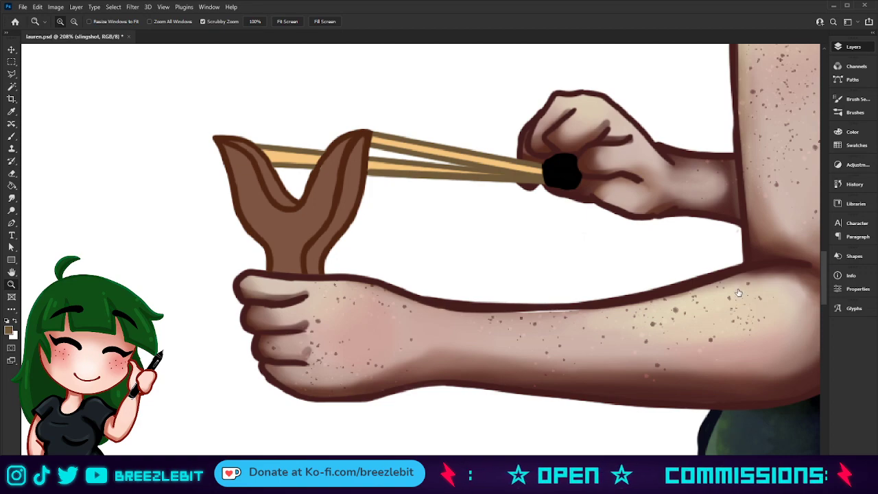
{"action": "key", "text": "ctrl+comma"}
{"action": "key", "text": "ctrl+comma"}
{"action": "key", "text": "alt+bracketleft"}
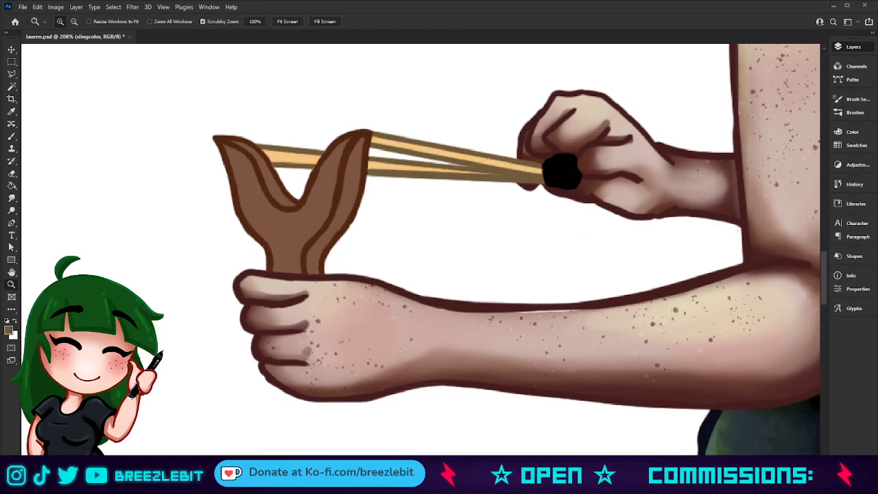
{"action": "key", "text": "ctrl+shift+alt+n"}
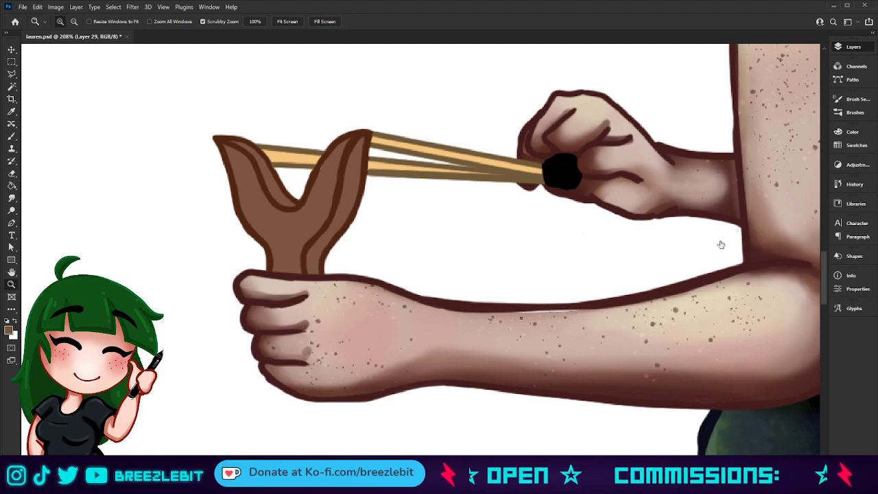
Step: Sample white and paint small highlights on the black stone held in the slingshot's pouch
{"action": "left_click_drag", "start_coordinate": [314, 243], "coordinate": [325, 258]}
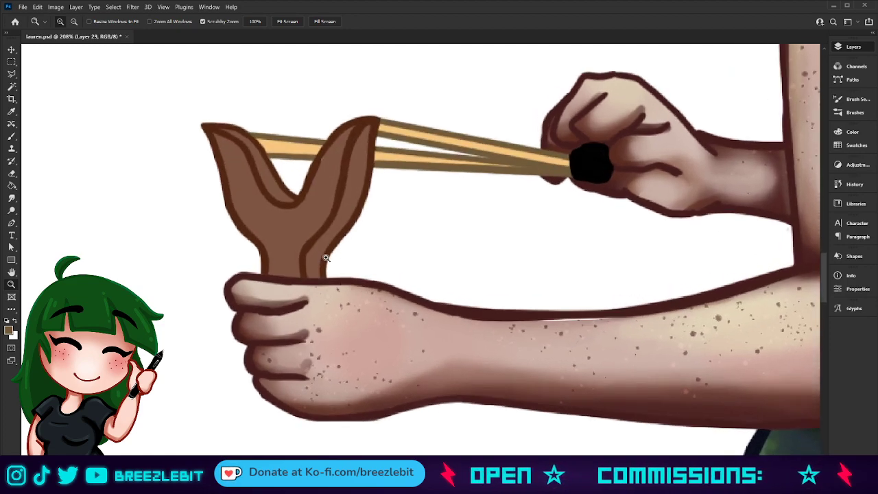
{"action": "key", "text": "i"}
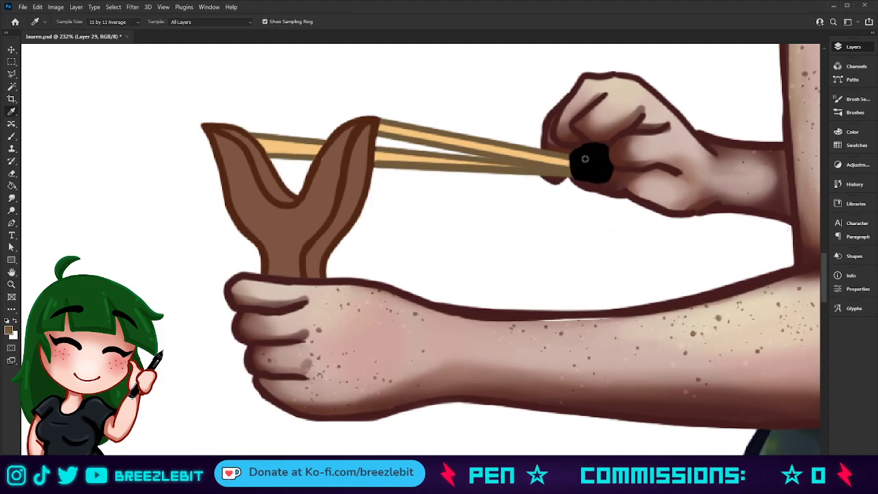
{"action": "left_click", "coordinate": [180, 335]}
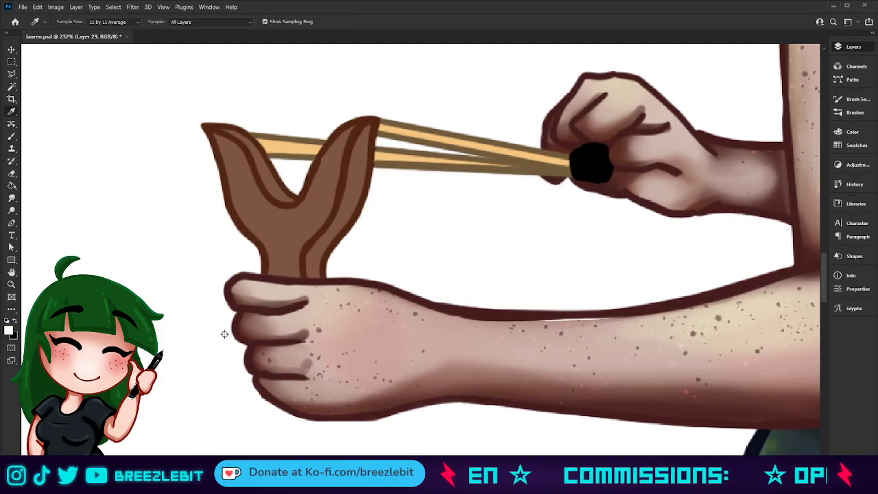
{"action": "key", "text": "b"}
{"action": "mouse_move", "coordinate": [594, 147]}
{"action": "left_mouse_down"}
{"action": "mouse_move", "coordinate": [600, 156]}
{"action": "mouse_move", "coordinate": [593, 145]}
{"action": "left_mouse_up"}
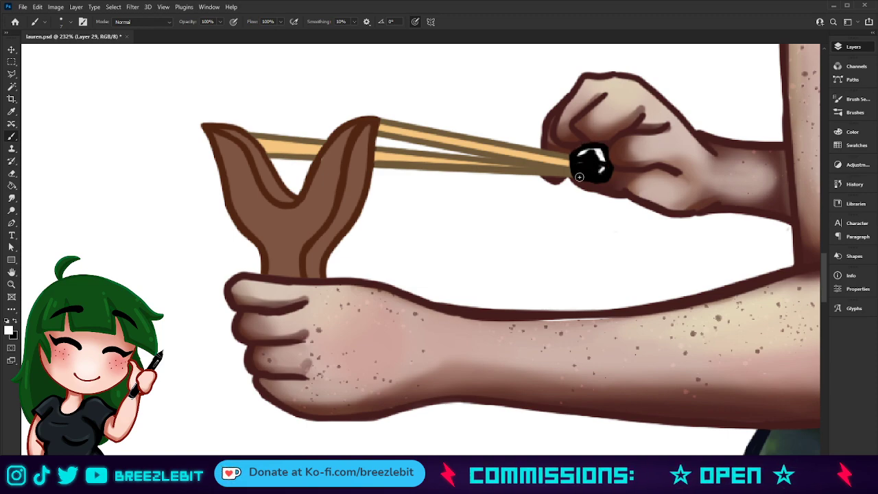
Step: Sample brown from the slingshot's fork, darken it and paint wood grain lines along both prongs and the handle
{"action": "left_click_drag", "start_coordinate": [528, 268], "coordinate": [435, 376]}
{"action": "scroll", "coordinate": [473, 313], "scroll_direction": "up", "scroll_amount": 6}
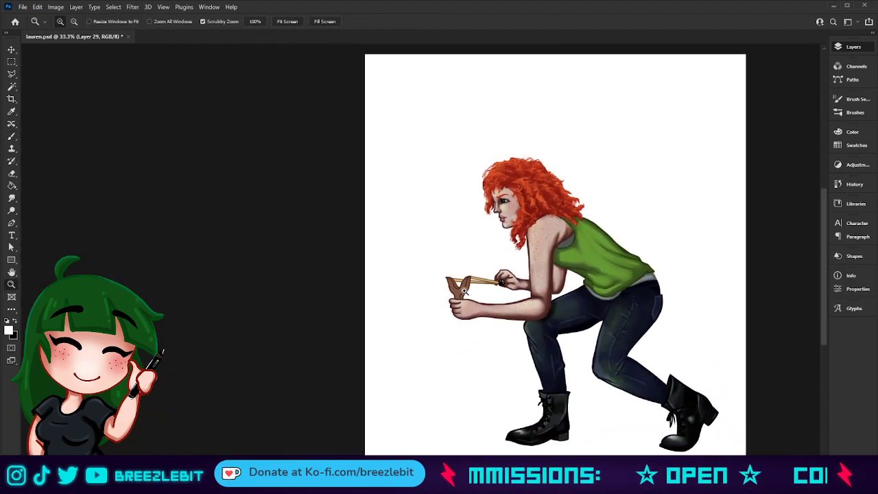
{"action": "scroll", "coordinate": [522, 293], "scroll_direction": "up", "scroll_amount": 3}
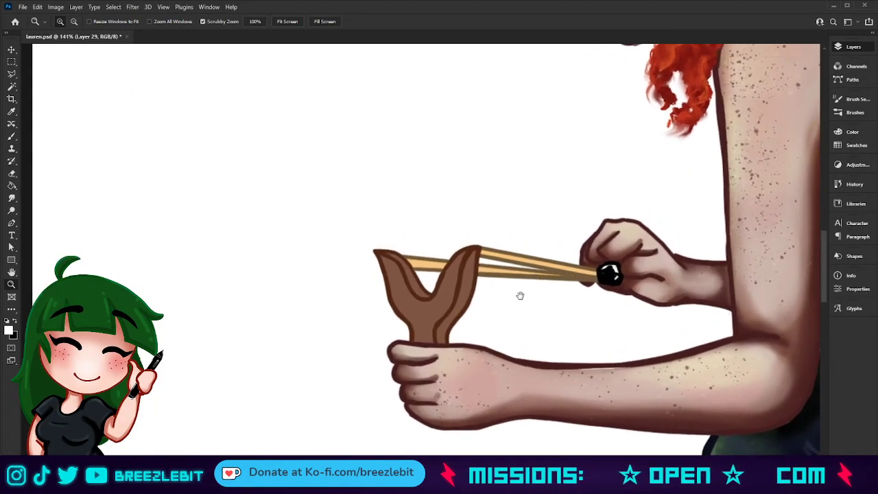
{"action": "key", "text": "i"}
{"action": "left_click_drag", "start_coordinate": [411, 334], "coordinate": [421, 334]}
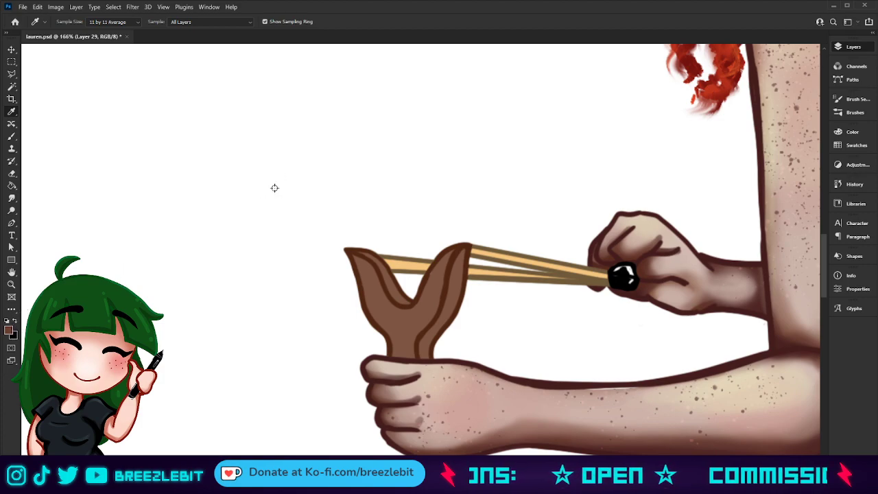
{"action": "left_click_drag", "start_coordinate": [382, 290], "coordinate": [381, 290]}
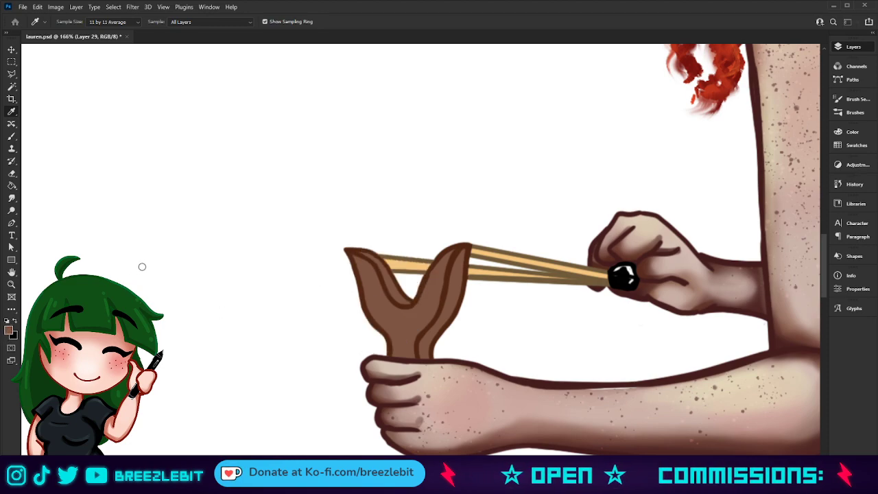
{"action": "left_click", "coordinate": [389, 287]}
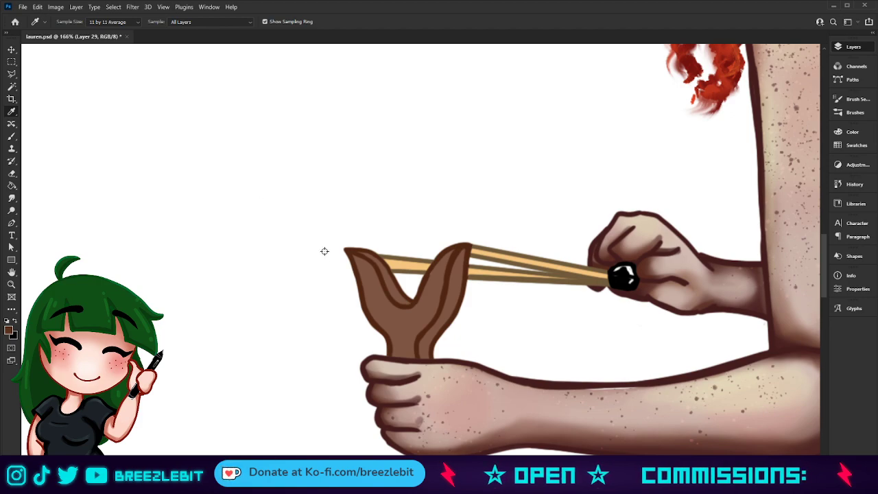
{"action": "key", "text": "b"}
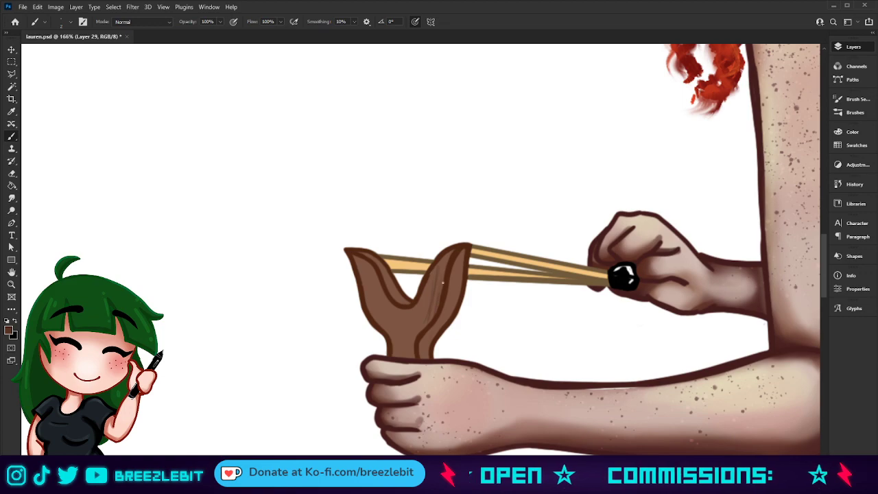
{"action": "mouse_move", "coordinate": [460, 274]}
{"action": "left_mouse_down"}
{"action": "mouse_move", "coordinate": [422, 351]}
{"action": "mouse_move", "coordinate": [434, 327]}
{"action": "left_mouse_up"}
{"action": "left_click", "coordinate": [432, 341], "text": "alt"}
{"action": "mouse_move", "coordinate": [458, 262]}
{"action": "left_mouse_down"}
{"action": "mouse_move", "coordinate": [420, 354]}
{"action": "mouse_move", "coordinate": [443, 256]}
{"action": "mouse_move", "coordinate": [403, 332]}
{"action": "mouse_move", "coordinate": [422, 330]}
{"action": "mouse_move", "coordinate": [412, 352]}
{"action": "mouse_move", "coordinate": [414, 329]}
{"action": "mouse_move", "coordinate": [400, 344]}
{"action": "mouse_move", "coordinate": [394, 310]}
{"action": "mouse_move", "coordinate": [393, 358]}
{"action": "mouse_move", "coordinate": [375, 266]}
{"action": "mouse_move", "coordinate": [367, 314]}
{"action": "mouse_move", "coordinate": [363, 259]}
{"action": "left_mouse_up"}
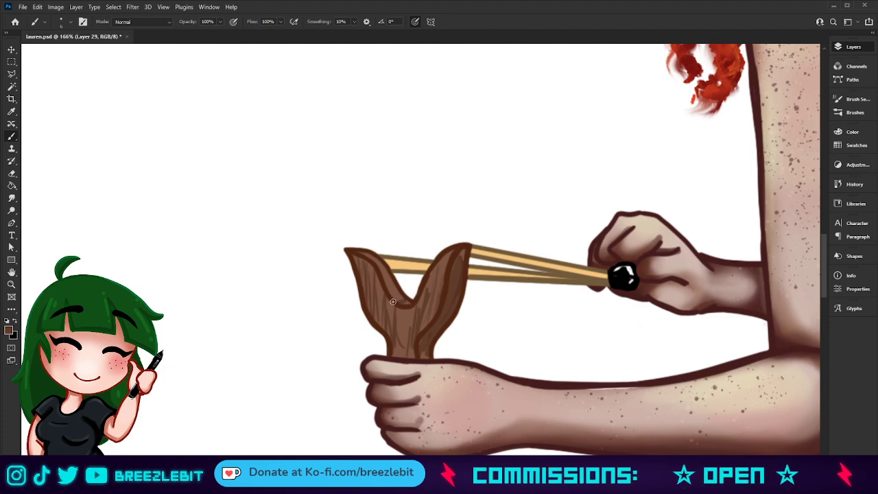
Step: Paint the fork's inner edge and side face dark brown and add fine dark grain lines to its front
{"action": "mouse_move", "coordinate": [393, 284]}
{"action": "left_mouse_down"}
{"action": "mouse_move", "coordinate": [367, 256]}
{"action": "mouse_move", "coordinate": [404, 301]}
{"action": "left_mouse_up"}
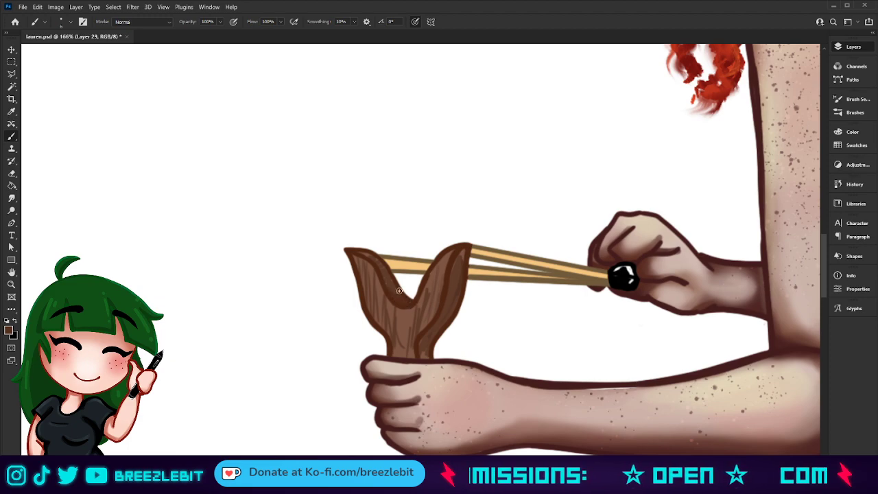
{"action": "mouse_move", "coordinate": [467, 253]}
{"action": "left_mouse_down"}
{"action": "mouse_move", "coordinate": [421, 360]}
{"action": "mouse_move", "coordinate": [424, 346]}
{"action": "left_mouse_up"}
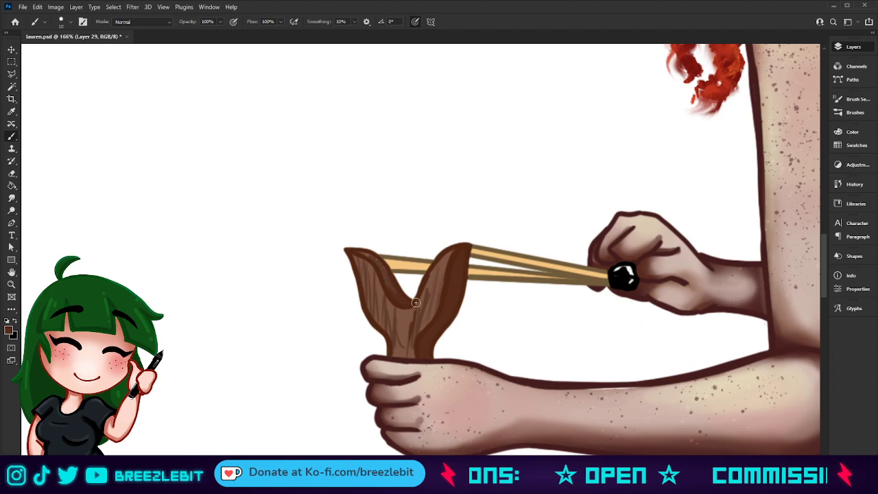
{"action": "left_click_drag", "start_coordinate": [425, 301], "coordinate": [429, 283]}
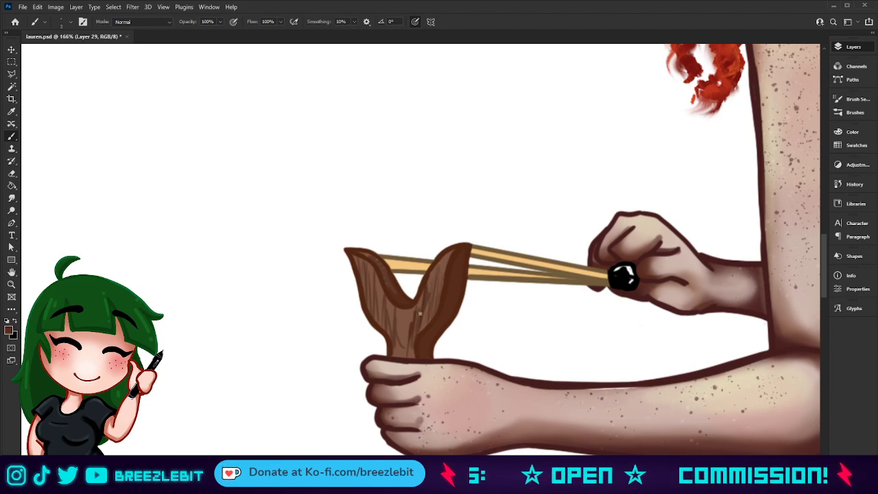
{"action": "left_click_drag", "start_coordinate": [405, 302], "coordinate": [408, 347]}
{"action": "left_click_drag", "start_coordinate": [402, 303], "coordinate": [401, 339]}
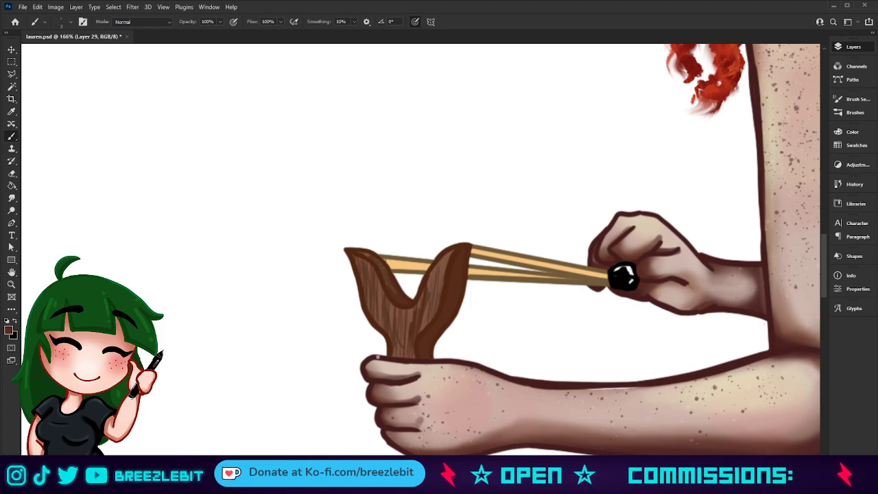
{"action": "mouse_move", "coordinate": [367, 278]}
{"action": "left_mouse_down"}
{"action": "mouse_move", "coordinate": [371, 306]}
{"action": "mouse_move", "coordinate": [385, 293]}
{"action": "left_mouse_up"}
{"action": "left_click_drag", "start_coordinate": [444, 254], "coordinate": [438, 307]}
Step: Sample the fork's brown and paint light grain streaks over the handle and prongs with the brush in Screen mode
{"action": "left_click", "coordinate": [404, 313], "text": "alt"}
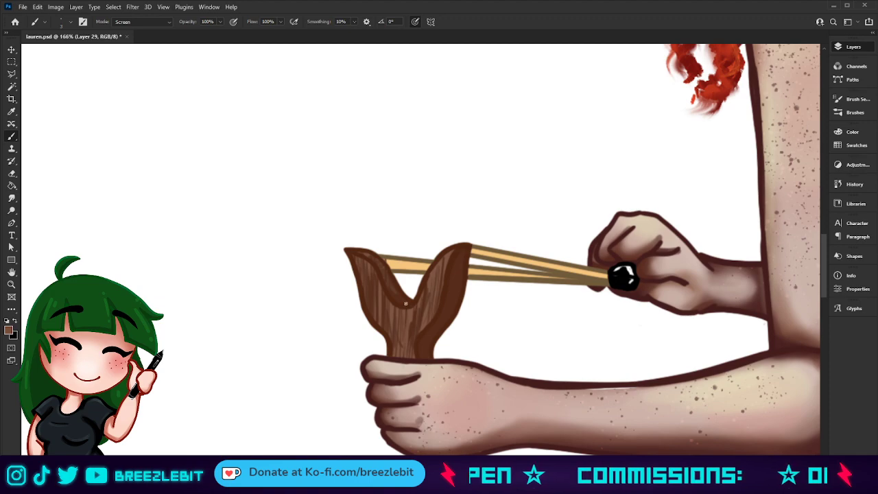
{"action": "left_click_drag", "start_coordinate": [398, 320], "coordinate": [396, 356]}
{"action": "mouse_move", "coordinate": [395, 316]}
{"action": "left_mouse_down"}
{"action": "mouse_move", "coordinate": [393, 353]}
{"action": "mouse_move", "coordinate": [387, 303]}
{"action": "mouse_move", "coordinate": [388, 331]}
{"action": "left_mouse_up"}
{"action": "left_click_drag", "start_coordinate": [376, 284], "coordinate": [375, 306]}
{"action": "mouse_move", "coordinate": [373, 278]}
{"action": "left_mouse_down"}
{"action": "mouse_move", "coordinate": [373, 316]}
{"action": "mouse_move", "coordinate": [394, 357]}
{"action": "left_mouse_up"}
{"action": "left_click_drag", "start_coordinate": [400, 339], "coordinate": [400, 357]}
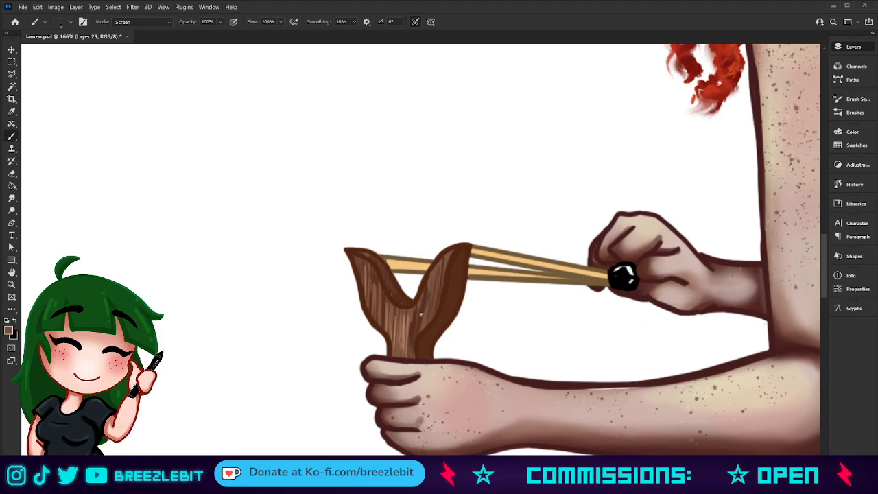
{"action": "left_click_drag", "start_coordinate": [441, 258], "coordinate": [429, 304]}
{"action": "left_click_drag", "start_coordinate": [361, 262], "coordinate": [357, 290]}
{"action": "left_click_drag", "start_coordinate": [369, 266], "coordinate": [366, 312]}
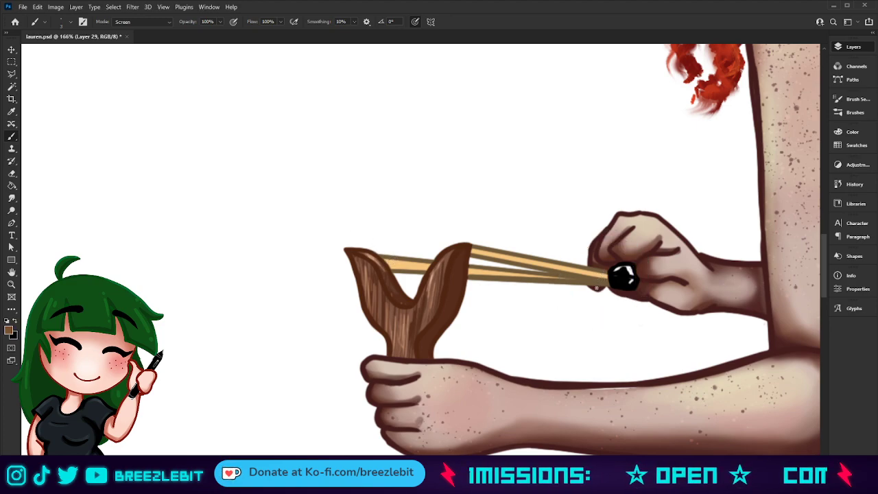
{"action": "key", "text": "bracketright"}
{"action": "left_click_drag", "start_coordinate": [545, 265], "coordinate": [589, 275]}
{"action": "mouse_move", "coordinate": [518, 260]}
{"action": "left_mouse_down"}
{"action": "mouse_move", "coordinate": [595, 280]}
{"action": "mouse_move", "coordinate": [523, 260]}
{"action": "left_mouse_up"}
{"action": "key", "text": "ctrl+z"}
{"action": "key", "text": "ctrl+z"}
{"action": "key", "text": "ctrl+z"}
Step: Shade the slingshot's elastic bands with muted tan strokes in Normal mode, including the section between the prongs
{"action": "mouse_move", "coordinate": [602, 276]}
{"action": "left_mouse_down"}
{"action": "mouse_move", "coordinate": [494, 253]}
{"action": "mouse_move", "coordinate": [541, 265]}
{"action": "mouse_move", "coordinate": [549, 281]}
{"action": "mouse_move", "coordinate": [503, 278]}
{"action": "mouse_move", "coordinate": [555, 279]}
{"action": "mouse_move", "coordinate": [485, 278]}
{"action": "mouse_move", "coordinate": [557, 271]}
{"action": "mouse_move", "coordinate": [607, 279]}
{"action": "mouse_move", "coordinate": [572, 268]}
{"action": "left_mouse_up"}
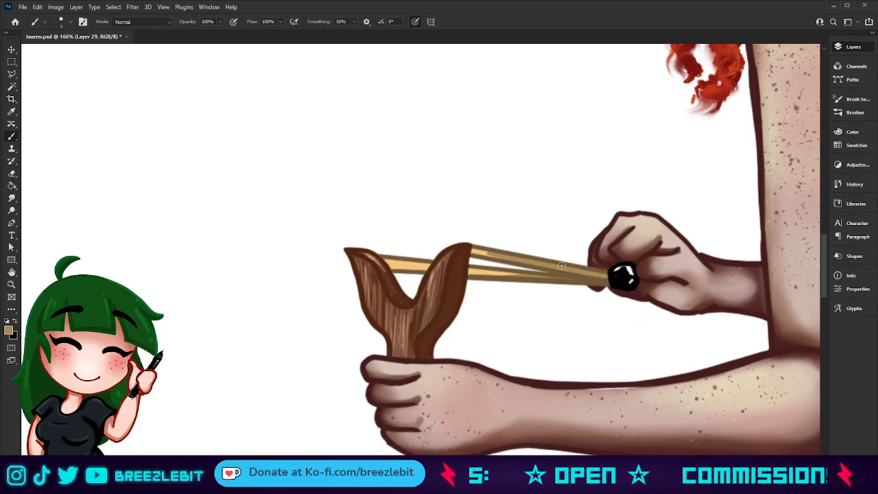
{"action": "left_click_drag", "start_coordinate": [500, 256], "coordinate": [461, 250]}
{"action": "left_click_drag", "start_coordinate": [541, 279], "coordinate": [462, 274]}
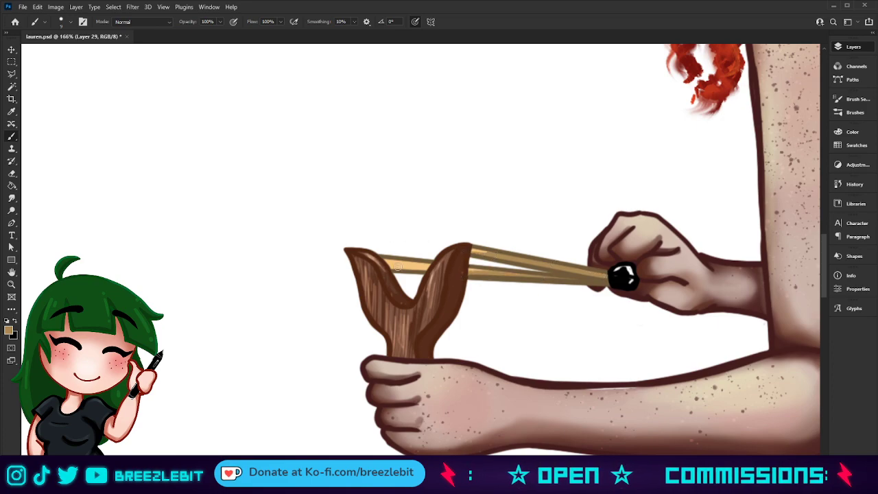
{"action": "left_click_drag", "start_coordinate": [395, 266], "coordinate": [430, 271]}
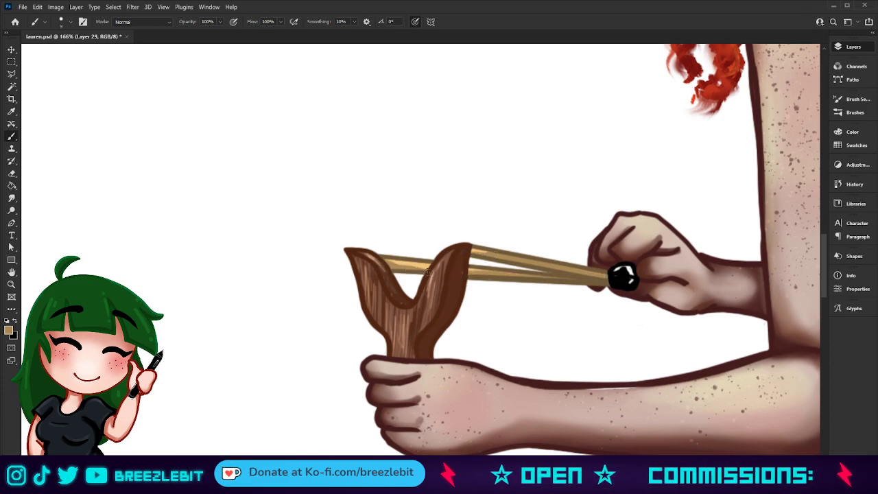
Step: Make the hidden rifle and its black shoulder strap visible on the character
{"action": "key", "text": "z"}
{"action": "left_click_drag", "start_coordinate": [460, 346], "coordinate": [398, 370]}
{"action": "left_click_drag", "start_coordinate": [502, 342], "coordinate": [468, 351]}
{"action": "scroll", "coordinate": [482, 350], "scroll_direction": "up", "scroll_amount": 4}
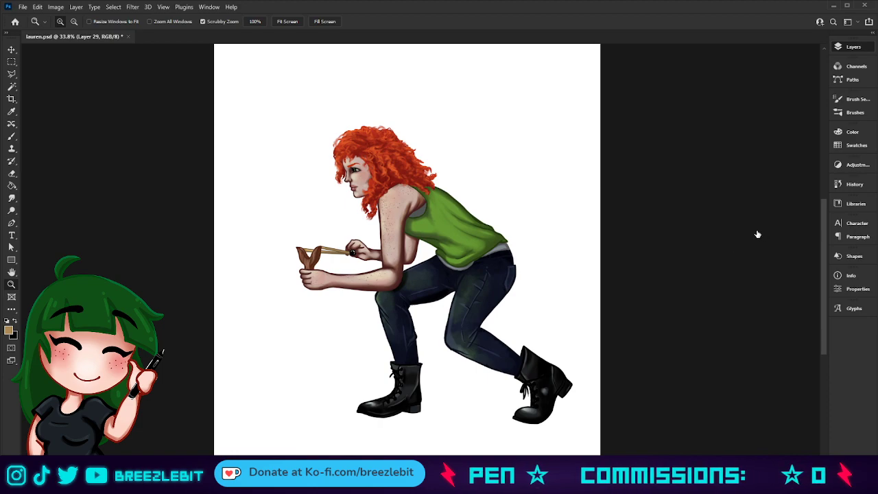
{"action": "key", "text": "ctrl+z"}
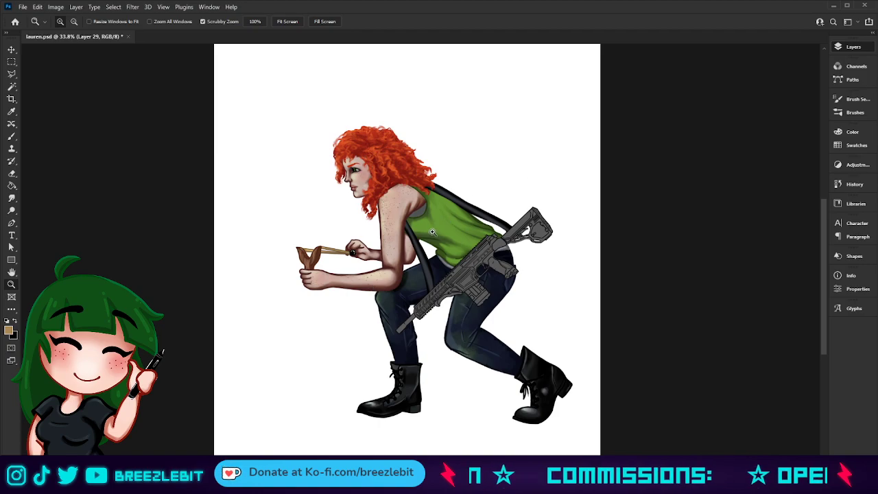
Step: Rotate the canvas view until the rifle lies level and sample the bright green of the tank top
{"action": "scroll", "coordinate": [434, 230], "scroll_direction": "down", "scroll_amount": 2}
{"action": "scroll", "coordinate": [523, 294], "scroll_direction": "up", "scroll_amount": 4}
{"action": "scroll", "coordinate": [562, 290], "scroll_direction": "up", "scroll_amount": 1}
{"action": "scroll", "coordinate": [451, 286], "scroll_direction": "up", "scroll_amount": 2}
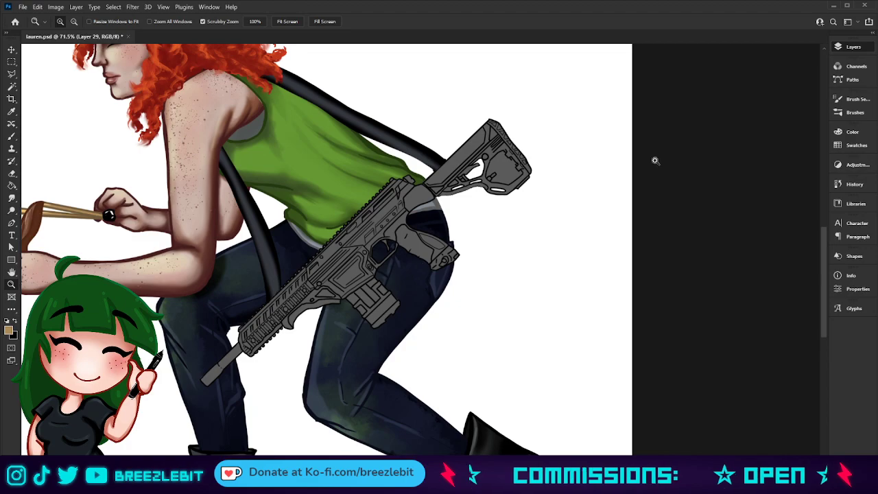
{"action": "key", "text": "r"}
{"action": "left_click_drag", "start_coordinate": [565, 147], "coordinate": [535, 237]}
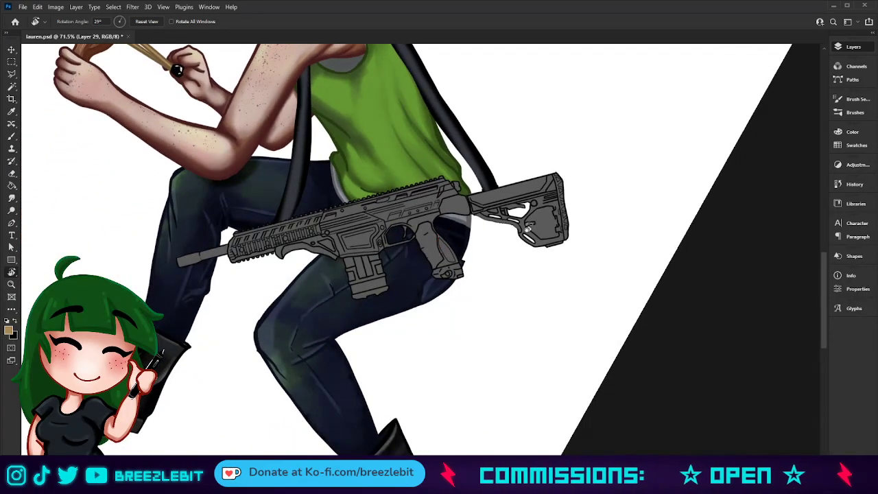
{"action": "left_click_drag", "start_coordinate": [485, 175], "coordinate": [417, 223]}
{"action": "key", "text": "i"}
{"action": "left_click", "coordinate": [405, 196]}
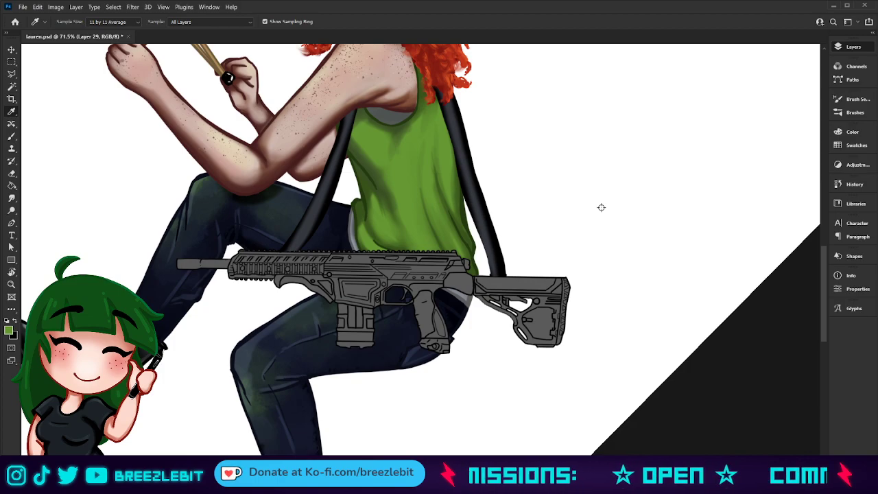
Step: Add a new layer with the rifle's layers for painting coloured accents on the weapon
{"action": "key", "text": "z"}
{"action": "left_click_drag", "start_coordinate": [296, 288], "coordinate": [374, 258]}
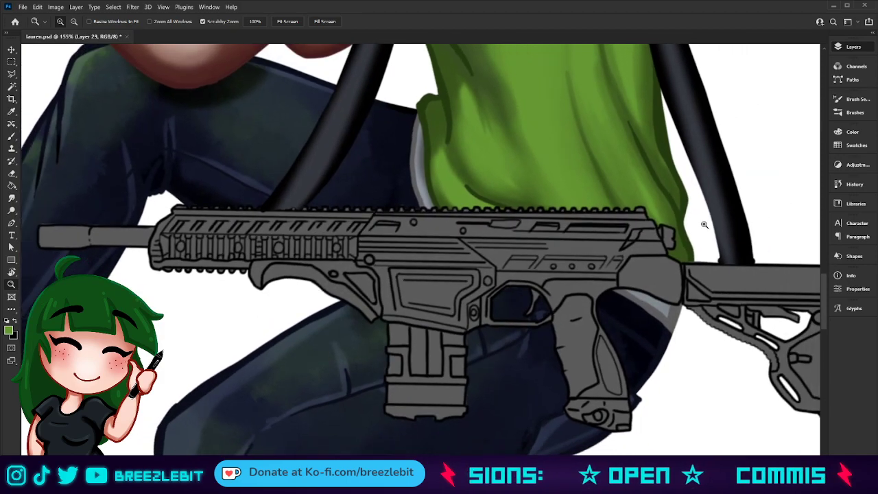
{"action": "left_click", "coordinate": [771, 214]}
{"action": "left_click", "coordinate": [766, 227]}
{"action": "left_click", "coordinate": [760, 270]}
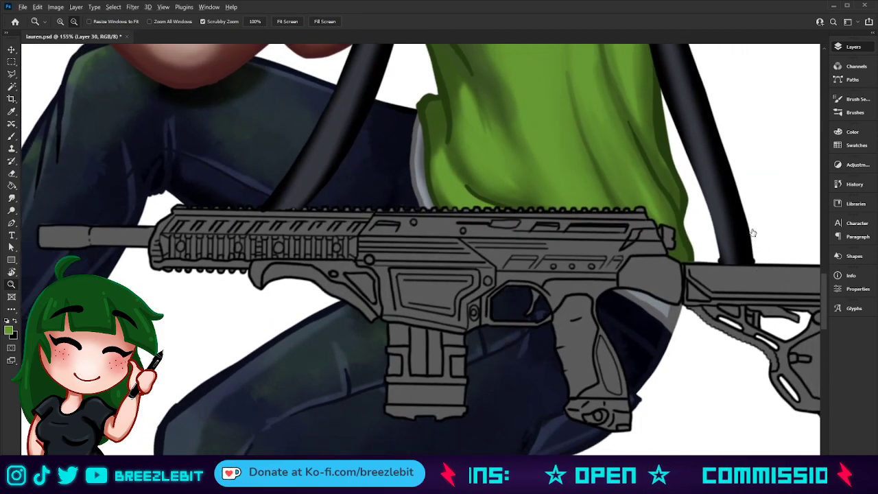
Step: Paint bright green over the round screws along the rifle's handguard and at the front and rear of the lower receiver
{"action": "key", "text": "b"}
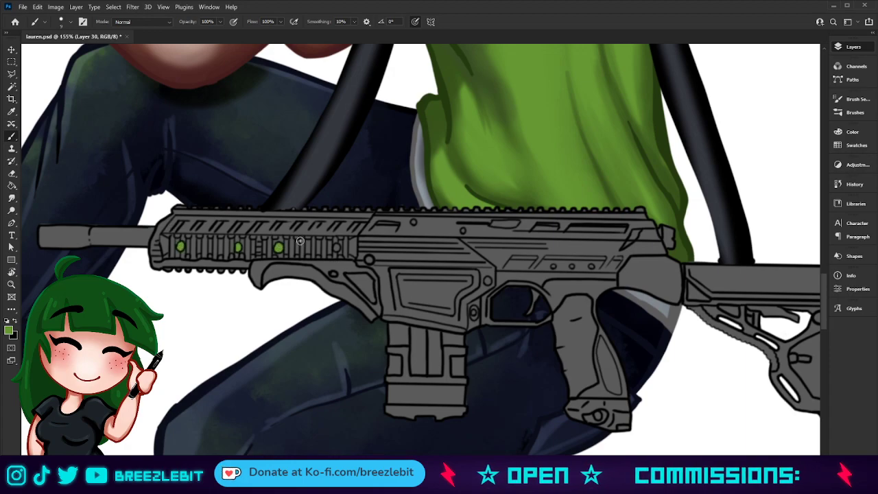
{"action": "left_click", "coordinate": [334, 274]}
{"action": "left_click", "coordinate": [369, 259]}
{"action": "left_click", "coordinate": [413, 222]}
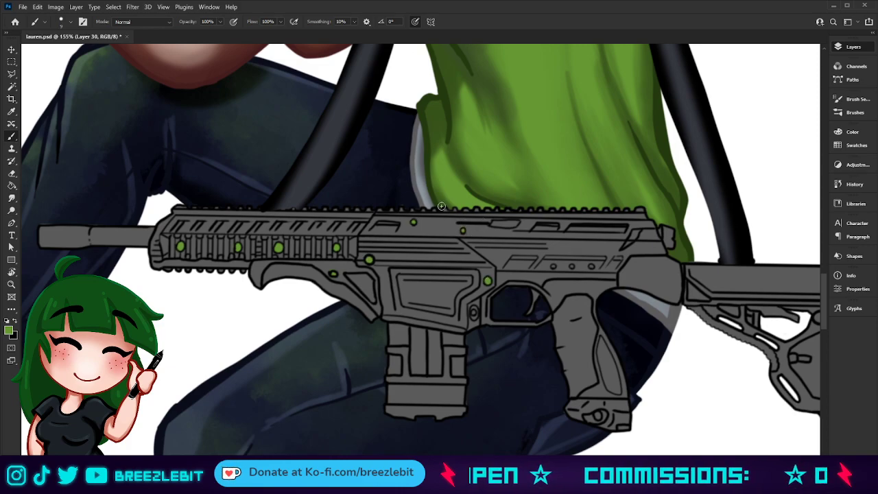
{"action": "left_click", "coordinate": [553, 265]}
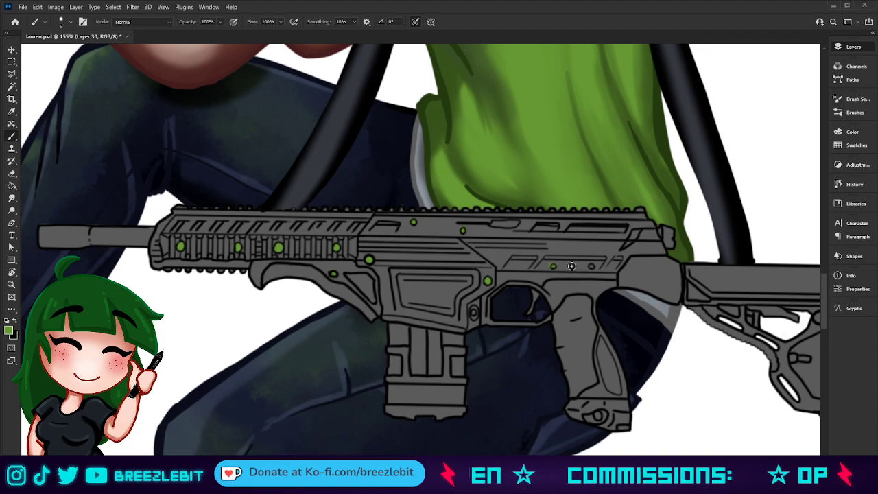
{"action": "left_click", "coordinate": [571, 265]}
{"action": "left_click", "coordinate": [592, 265]}
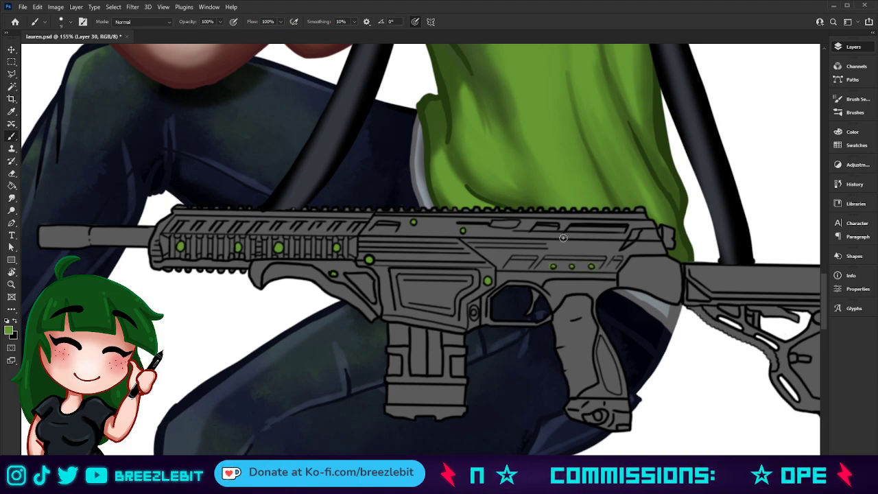
{"action": "left_click", "coordinate": [553, 265]}
{"action": "left_click", "coordinate": [572, 266]}
{"action": "left_click", "coordinate": [590, 266]}
{"action": "left_click", "coordinate": [463, 229]}
{"action": "left_click", "coordinate": [413, 221]}
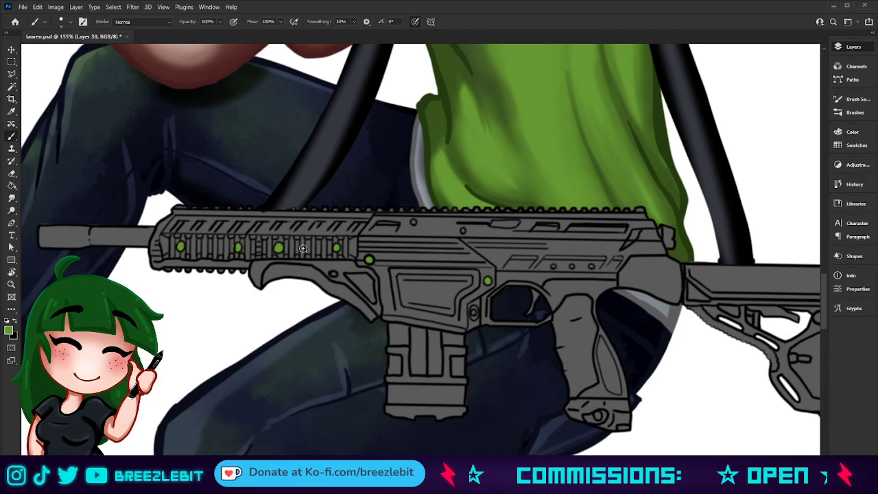
Step: Fill the small round pins on the foregrip, upper receiver and above the pistol grip with green, using a finer brush
{"action": "key", "text": "z"}
{"action": "left_click_drag", "start_coordinate": [357, 290], "coordinate": [377, 293]}
{"action": "key", "text": "b"}
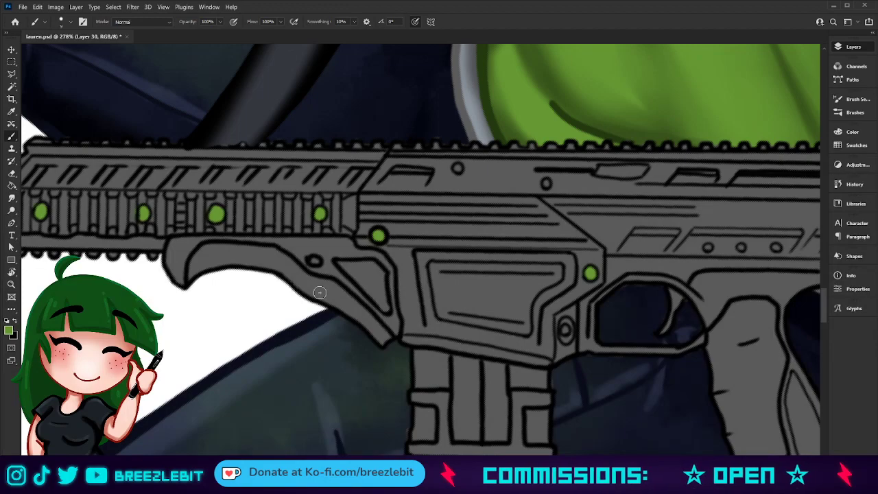
{"action": "left_click", "coordinate": [458, 169]}
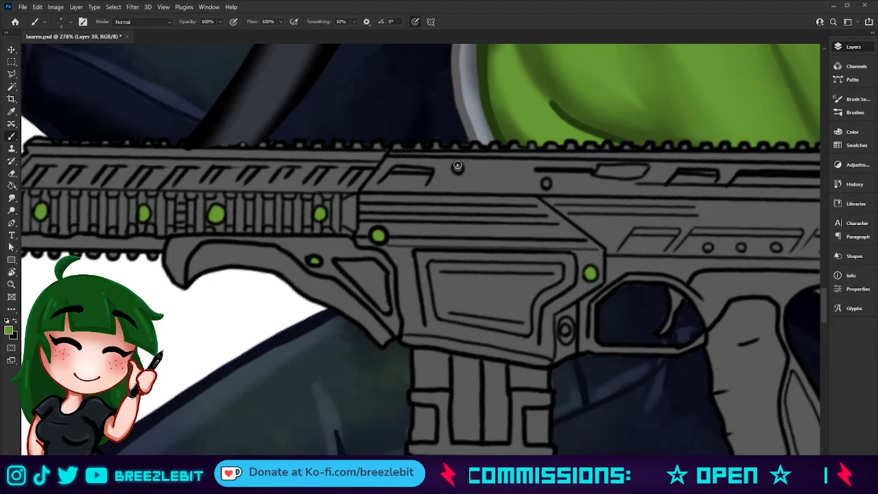
{"action": "left_click_drag", "start_coordinate": [470, 216], "coordinate": [393, 212]}
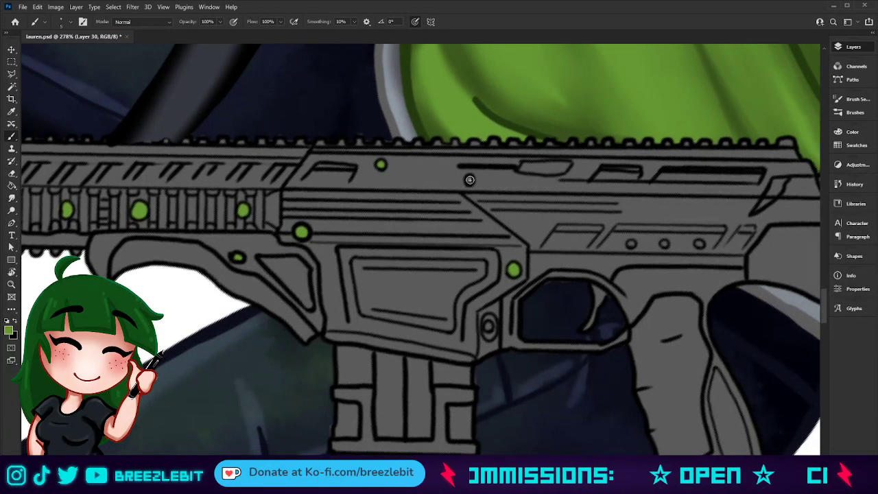
{"action": "left_click_drag", "start_coordinate": [478, 229], "coordinate": [361, 210]}
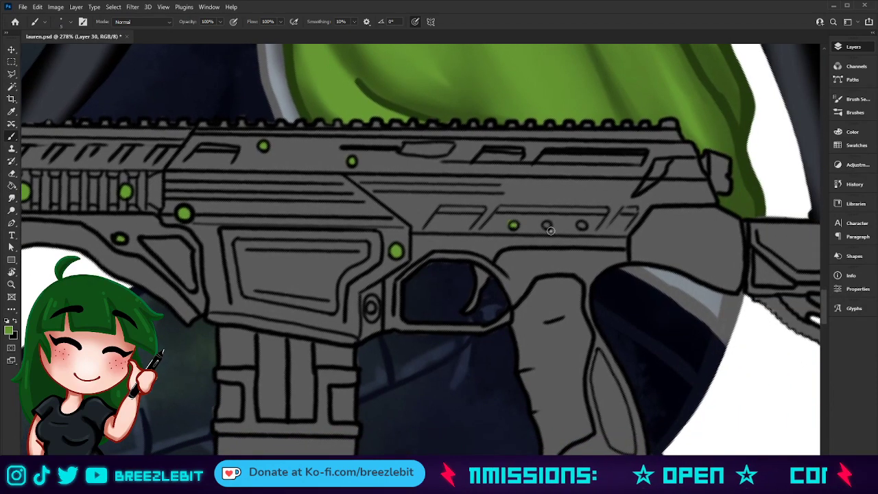
{"action": "left_click_drag", "start_coordinate": [480, 292], "coordinate": [392, 204]}
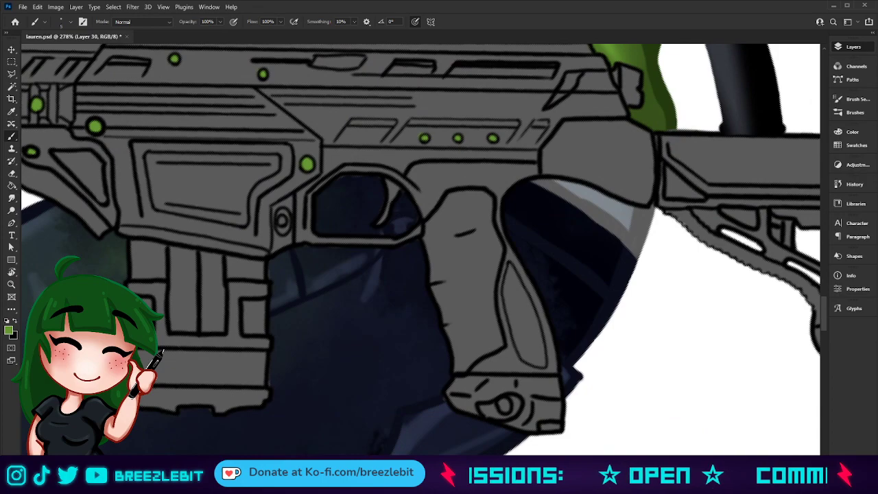
Step: Pick a purple colour and fill the main panel of the rifle's pistol grip with it
{"action": "key", "text": "i"}
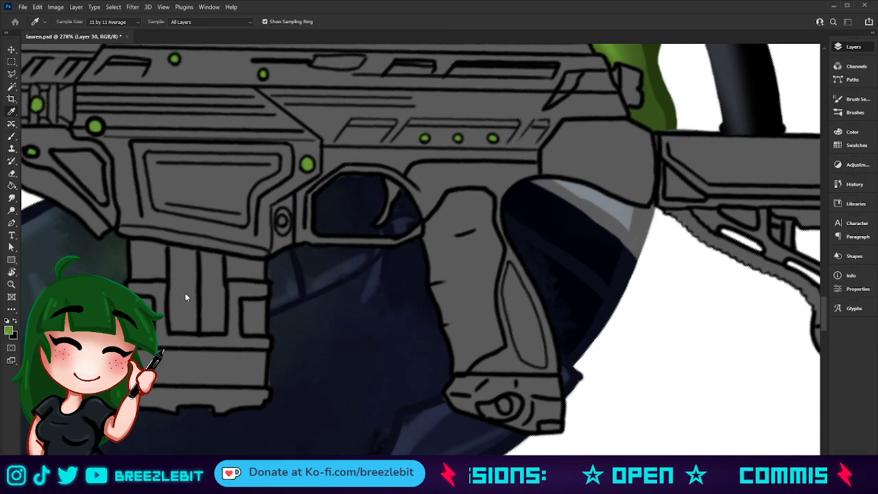
{"action": "key", "text": "b"}
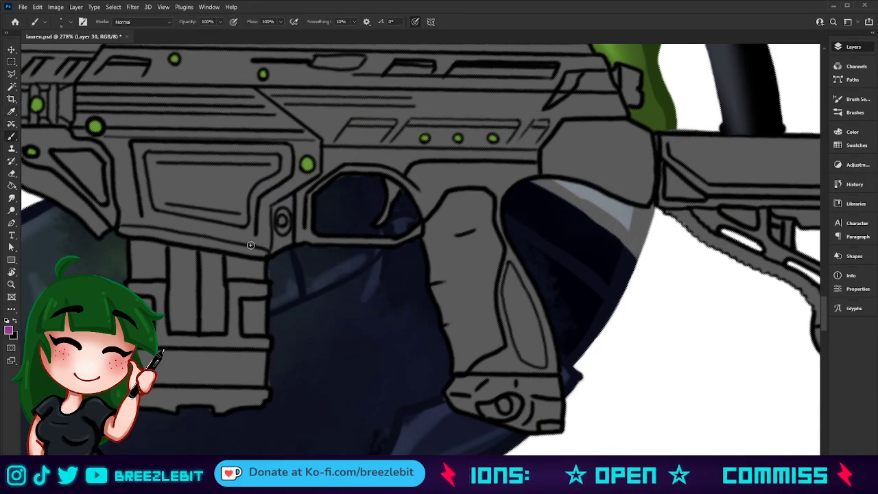
{"action": "left_click", "coordinate": [497, 255]}
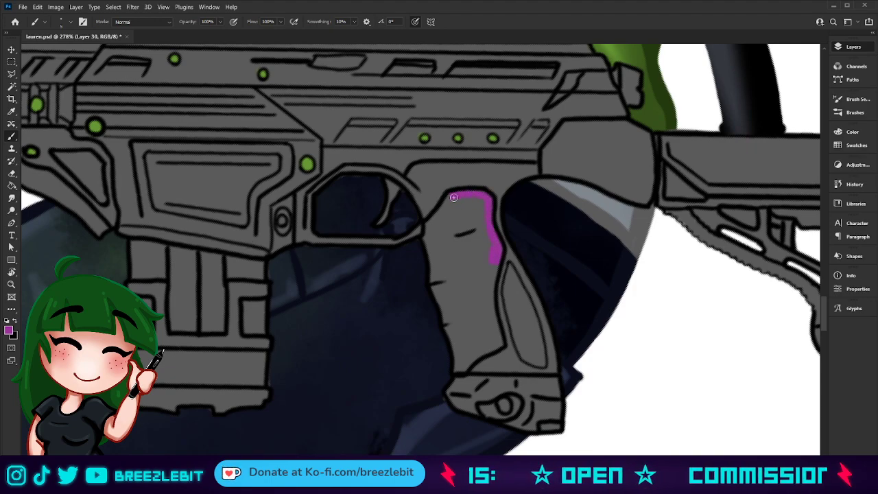
{"action": "left_click_drag", "start_coordinate": [431, 223], "coordinate": [424, 242]}
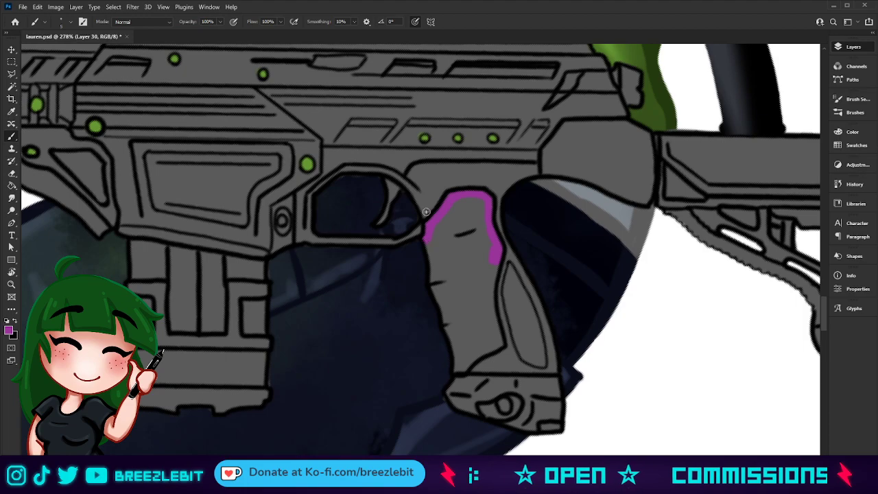
{"action": "key", "text": "bracketright"}
{"action": "key", "text": "bracketright"}
{"action": "mouse_move", "coordinate": [484, 261]}
{"action": "left_mouse_down"}
{"action": "mouse_move", "coordinate": [479, 304]}
{"action": "mouse_move", "coordinate": [484, 279]}
{"action": "mouse_move", "coordinate": [491, 341]}
{"action": "mouse_move", "coordinate": [468, 353]}
{"action": "mouse_move", "coordinate": [473, 316]}
{"action": "mouse_move", "coordinate": [456, 367]}
{"action": "mouse_move", "coordinate": [428, 236]}
{"action": "left_mouse_up"}
{"action": "key", "text": "bracketleft"}
{"action": "key", "text": "bracketleft"}
{"action": "key", "text": "bracketright"}
{"action": "key", "text": "bracketright"}
{"action": "mouse_move", "coordinate": [441, 198]}
{"action": "left_mouse_down"}
{"action": "mouse_move", "coordinate": [437, 235]}
{"action": "mouse_move", "coordinate": [472, 206]}
{"action": "mouse_move", "coordinate": [475, 238]}
{"action": "mouse_move", "coordinate": [458, 236]}
{"action": "mouse_move", "coordinate": [470, 339]}
{"action": "mouse_move", "coordinate": [463, 232]}
{"action": "mouse_move", "coordinate": [428, 266]}
{"action": "left_mouse_up"}
Step: Paint the ribbed lower strut of the rifle's stock purple with a smaller brush
{"action": "key", "text": "z"}
{"action": "mouse_move", "coordinate": [445, 275]}
{"action": "left_mouse_down"}
{"action": "mouse_move", "coordinate": [420, 282]}
{"action": "mouse_move", "coordinate": [435, 280]}
{"action": "left_mouse_up"}
{"action": "mouse_move", "coordinate": [542, 275]}
{"action": "left_mouse_down"}
{"action": "mouse_move", "coordinate": [560, 275]}
{"action": "mouse_move", "coordinate": [504, 288]}
{"action": "mouse_move", "coordinate": [486, 303]}
{"action": "mouse_move", "coordinate": [511, 297]}
{"action": "left_mouse_up"}
{"action": "key", "text": "b"}
{"action": "key", "text": "["}
{"action": "key", "text": "["}
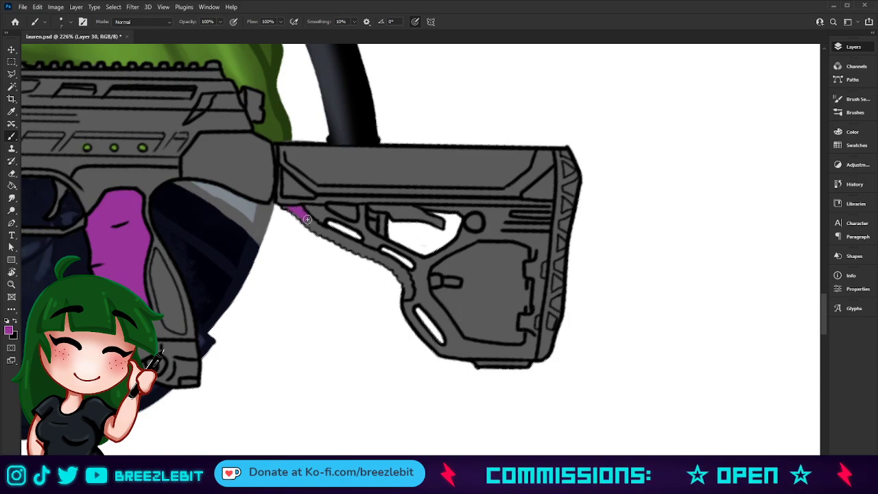
{"action": "mouse_move", "coordinate": [318, 228]}
{"action": "left_mouse_down"}
{"action": "mouse_move", "coordinate": [401, 269]}
{"action": "mouse_move", "coordinate": [409, 298]}
{"action": "left_mouse_up"}
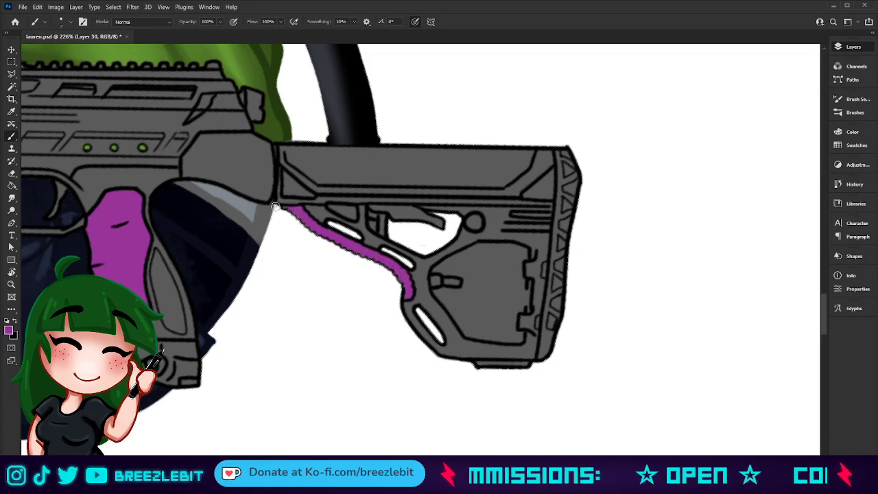
Step: Sample the green again and fill the stock's round pin and small latch with it
{"action": "left_click", "coordinate": [121, 61], "text": "alt"}
{"action": "left_click_drag", "start_coordinate": [476, 221], "coordinate": [477, 225]}
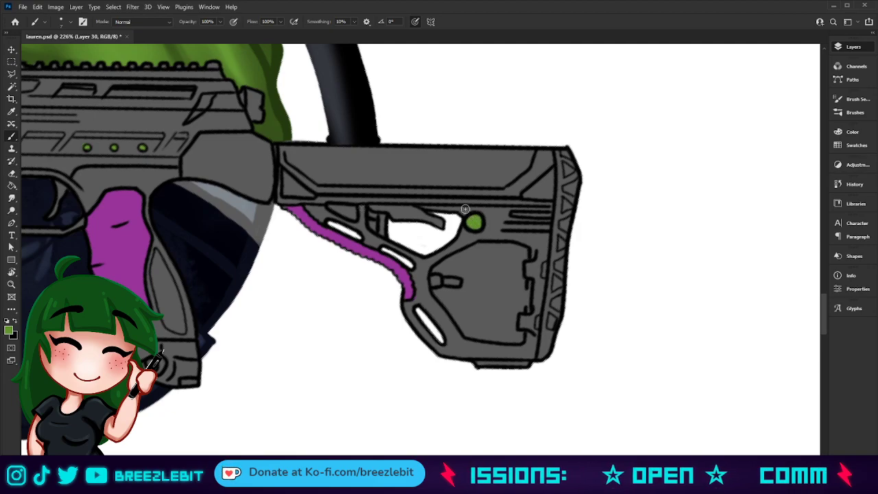
{"action": "left_click_drag", "start_coordinate": [458, 281], "coordinate": [446, 282]}
{"action": "left_click", "coordinate": [431, 282]}
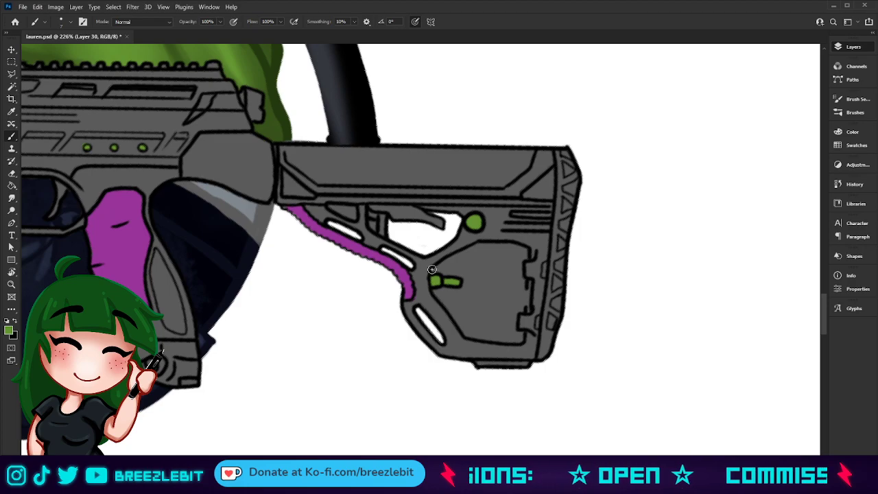
Step: Sample the purple again and paint the upper section of the angled foregrip, including around its triangular cutout and front tip
{"action": "left_click", "coordinate": [11, 284]}
{"action": "mouse_move", "coordinate": [334, 229]}
{"action": "left_mouse_down"}
{"action": "mouse_move", "coordinate": [301, 241]}
{"action": "mouse_move", "coordinate": [267, 299]}
{"action": "mouse_move", "coordinate": [274, 277]}
{"action": "mouse_move", "coordinate": [305, 294]}
{"action": "left_mouse_up"}
{"action": "key", "text": "i"}
{"action": "left_click", "coordinate": [418, 297]}
{"action": "left_click_drag", "start_coordinate": [230, 290], "coordinate": [291, 325]}
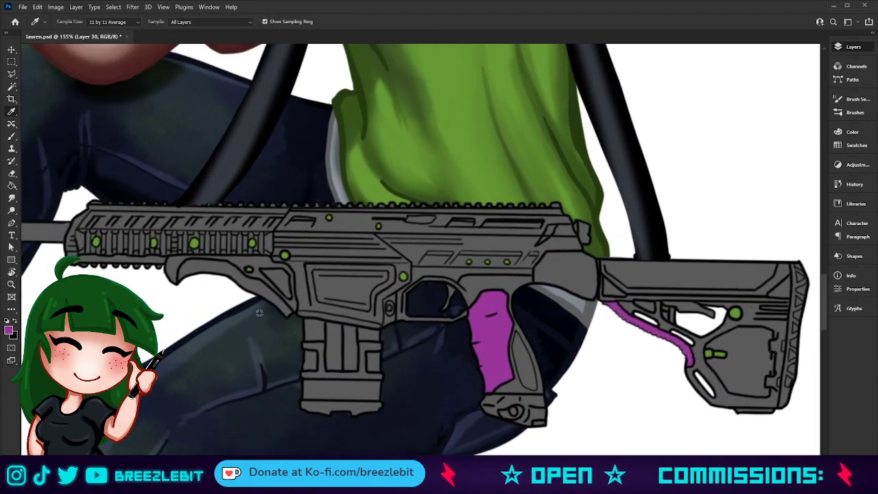
{"action": "key", "text": "b"}
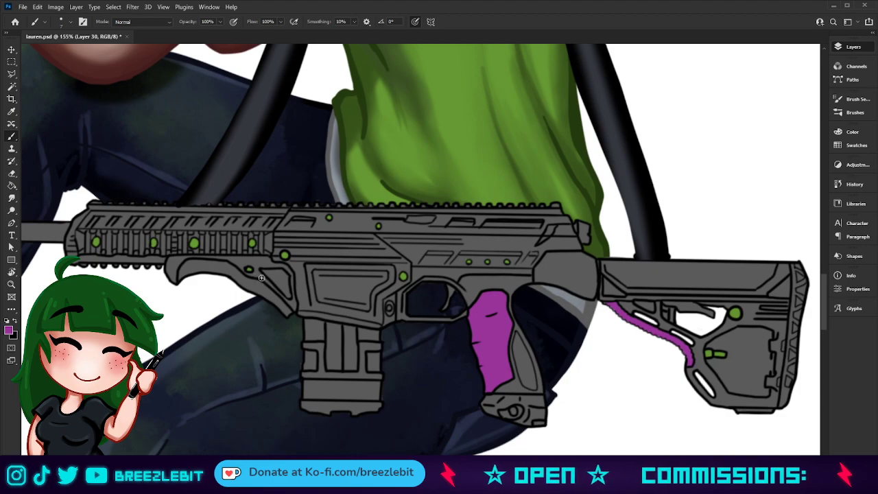
{"action": "mouse_move", "coordinate": [278, 293]}
{"action": "left_mouse_down"}
{"action": "mouse_move", "coordinate": [293, 308]}
{"action": "mouse_move", "coordinate": [289, 273]}
{"action": "left_mouse_up"}
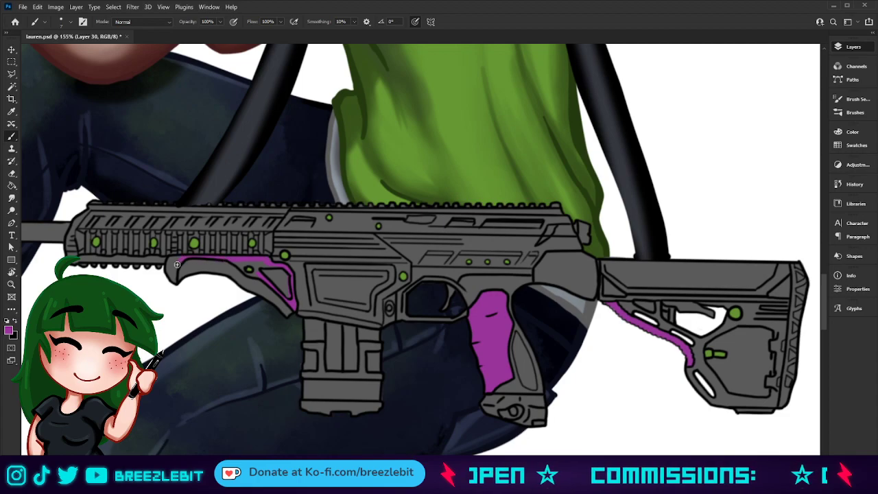
{"action": "mouse_move", "coordinate": [170, 276]}
{"action": "left_mouse_down"}
{"action": "mouse_move", "coordinate": [176, 259]}
{"action": "mouse_move", "coordinate": [171, 269]}
{"action": "left_mouse_up"}
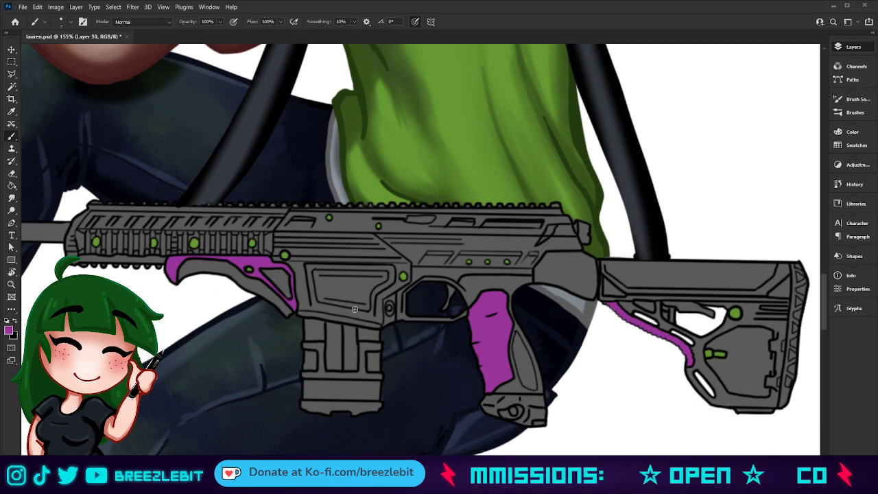
Step: Reset the canvas rotation to upright and add a new layer for shading the rifle's purple accents
{"action": "key", "text": "z"}
{"action": "left_click_drag", "start_coordinate": [385, 284], "coordinate": [345, 304]}
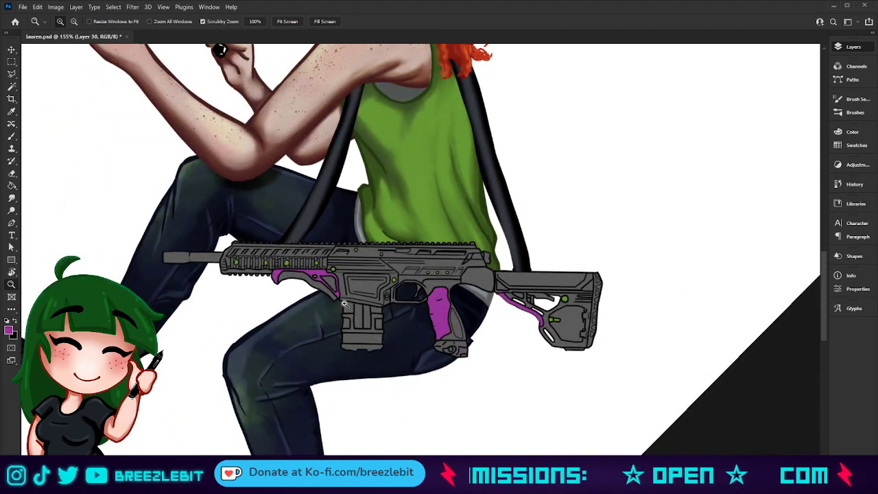
{"action": "left_click_drag", "start_coordinate": [508, 300], "coordinate": [444, 341]}
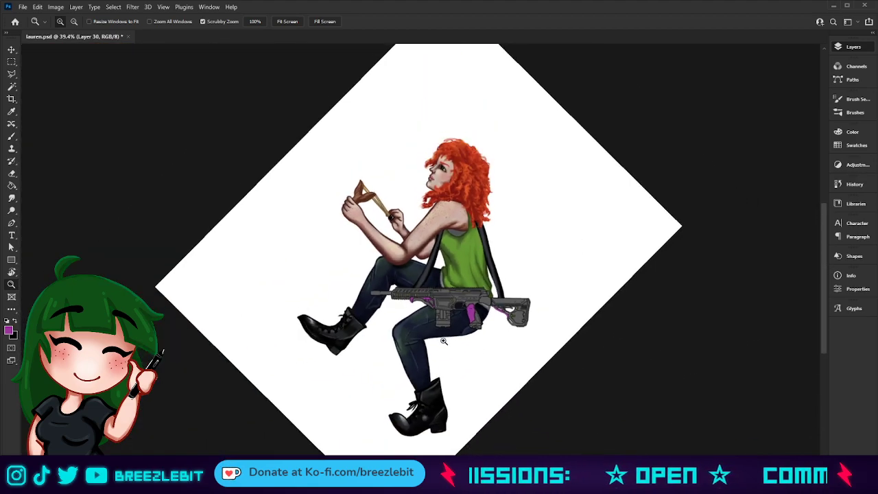
{"action": "key", "text": "Escape"}
{"action": "left_click_drag", "start_coordinate": [523, 268], "coordinate": [582, 256]}
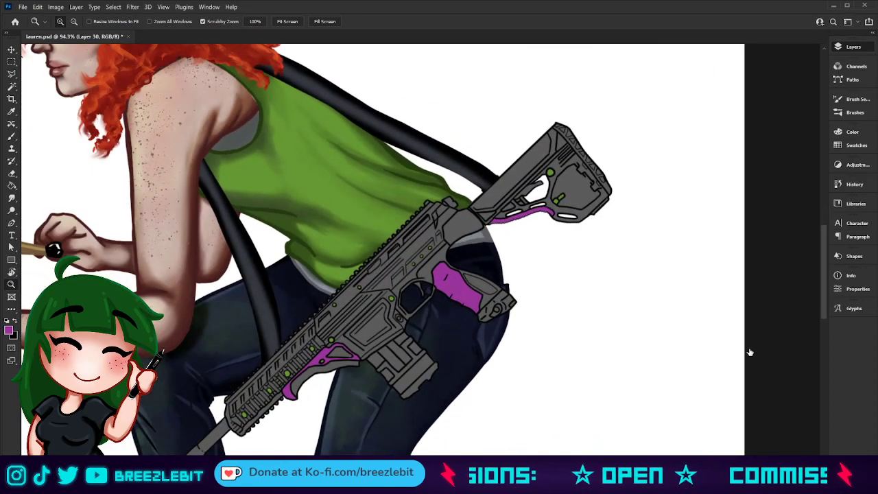
{"action": "key", "text": "ctrl+shift+alt+n"}
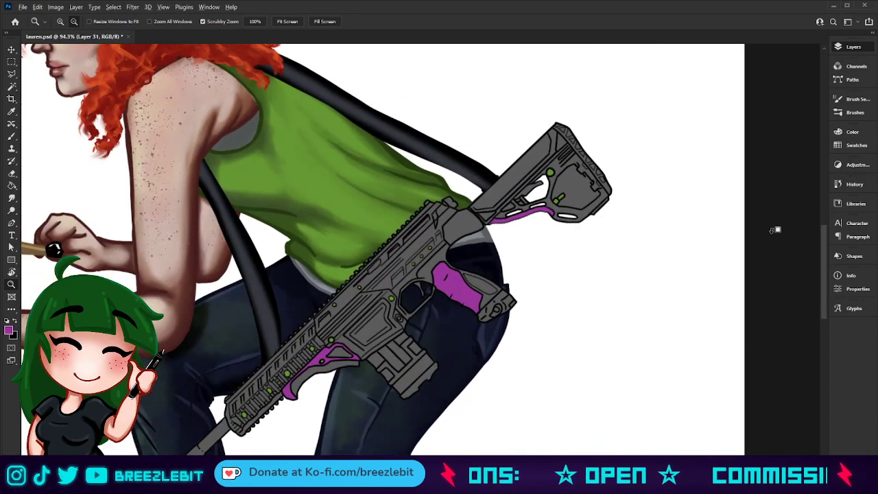
Step: Shade the pistol grip with a darker purple based on its sampled colour, leaving lighter patches along the panel
{"action": "key", "text": "i"}
{"action": "left_click", "coordinate": [447, 294]}
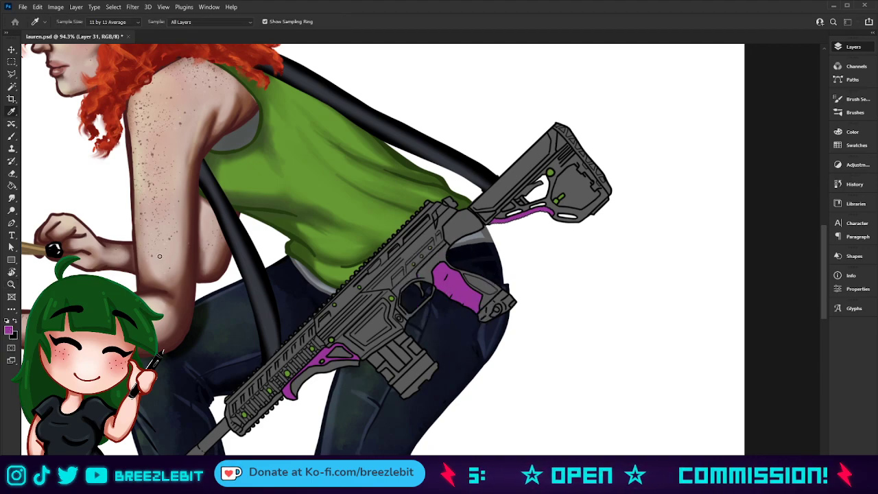
{"action": "key", "text": "b"}
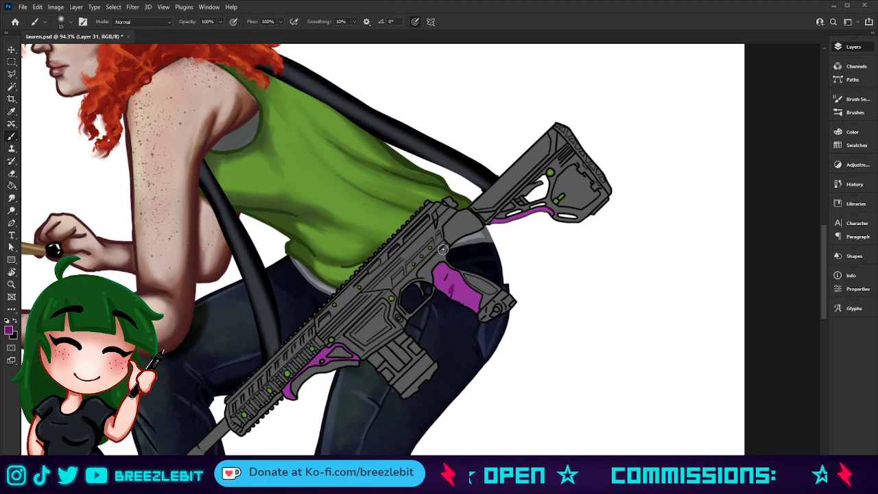
{"action": "key", "text": "ctrl+space"}
{"action": "left_click_drag", "start_coordinate": [466, 351], "coordinate": [500, 351]}
{"action": "mouse_move", "coordinate": [427, 177]}
{"action": "left_mouse_down"}
{"action": "mouse_move", "coordinate": [437, 206]}
{"action": "mouse_move", "coordinate": [428, 227]}
{"action": "mouse_move", "coordinate": [439, 214]}
{"action": "mouse_move", "coordinate": [443, 225]}
{"action": "mouse_move", "coordinate": [460, 223]}
{"action": "mouse_move", "coordinate": [461, 238]}
{"action": "mouse_move", "coordinate": [483, 261]}
{"action": "mouse_move", "coordinate": [490, 234]}
{"action": "mouse_move", "coordinate": [461, 205]}
{"action": "mouse_move", "coordinate": [478, 249]}
{"action": "left_mouse_up"}
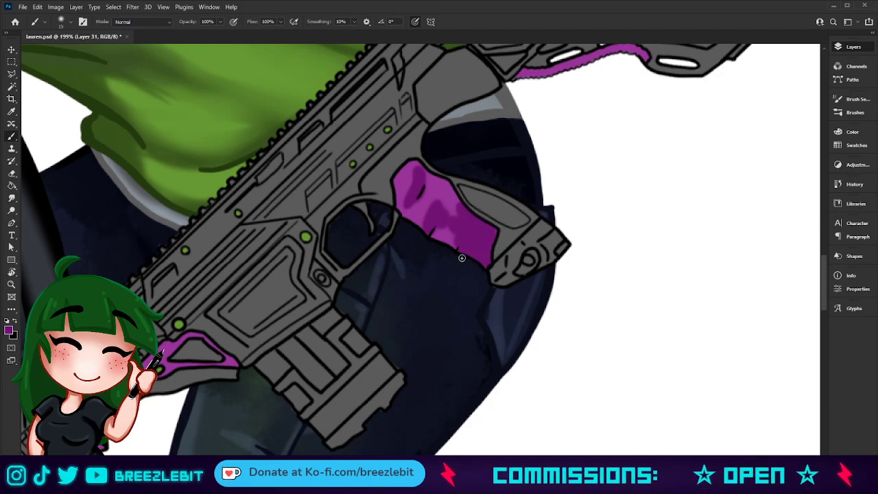
{"action": "mouse_move", "coordinate": [459, 224]}
{"action": "left_mouse_down"}
{"action": "mouse_move", "coordinate": [444, 203]}
{"action": "mouse_move", "coordinate": [430, 235]}
{"action": "mouse_move", "coordinate": [436, 217]}
{"action": "mouse_move", "coordinate": [425, 194]}
{"action": "mouse_move", "coordinate": [453, 233]}
{"action": "left_mouse_up"}
Step: Add fine dark purple shading to the upper section of the angled foregrip
{"action": "left_click_drag", "start_coordinate": [252, 353], "coordinate": [507, 282]}
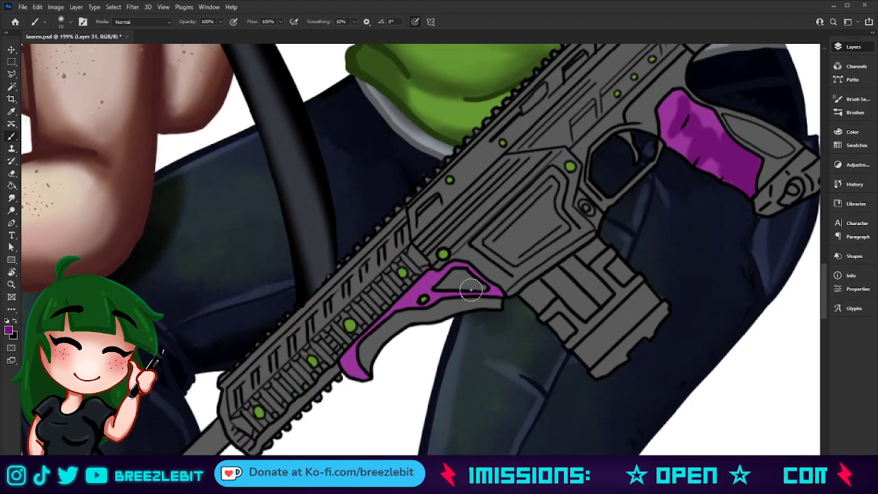
{"action": "key", "text": "p"}
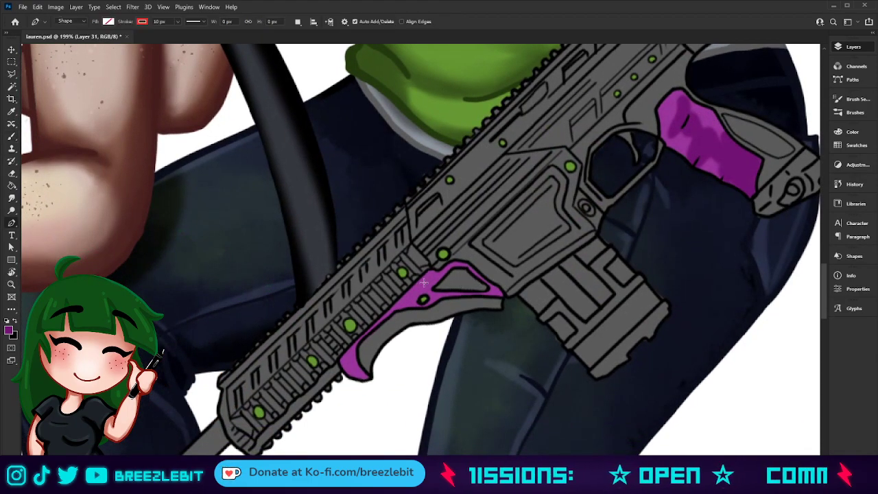
{"action": "key", "text": "b"}
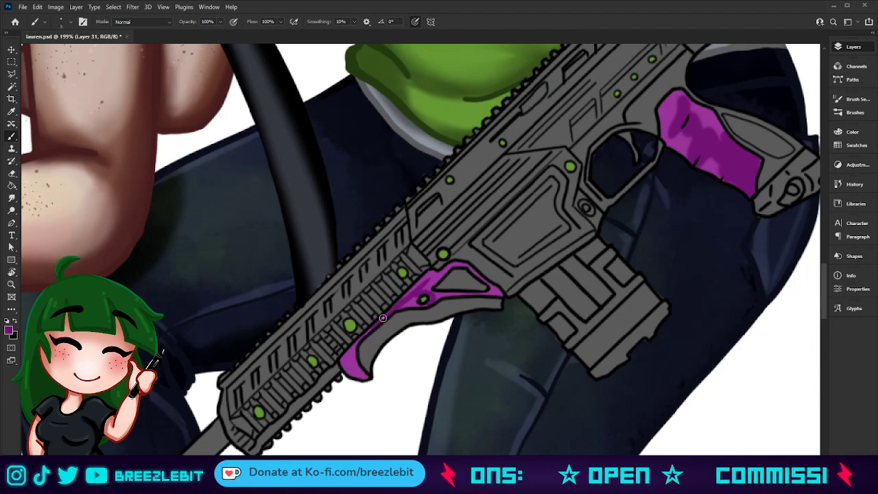
Step: Shade the purple lower strut of the stock with dark purple strokes along its ribbed edge
{"action": "left_click_drag", "start_coordinate": [583, 260], "coordinate": [193, 493]}
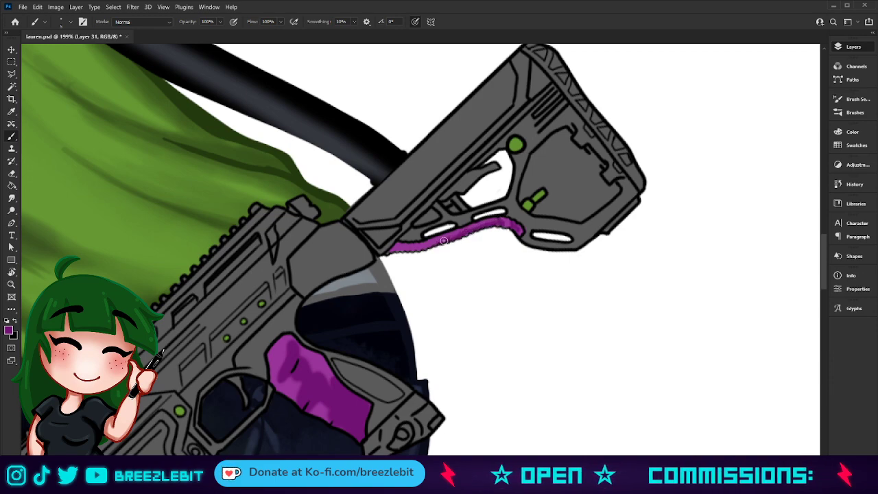
{"action": "left_click_drag", "start_coordinate": [417, 248], "coordinate": [391, 254]}
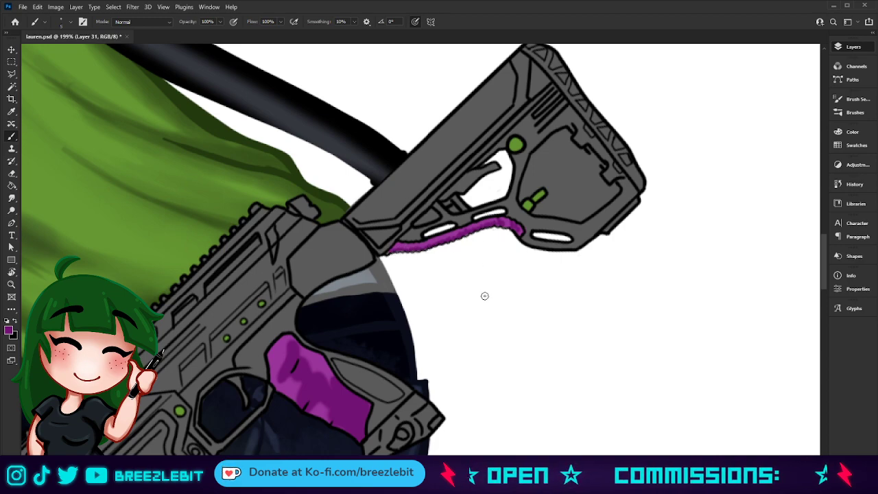
{"action": "key", "text": "s"}
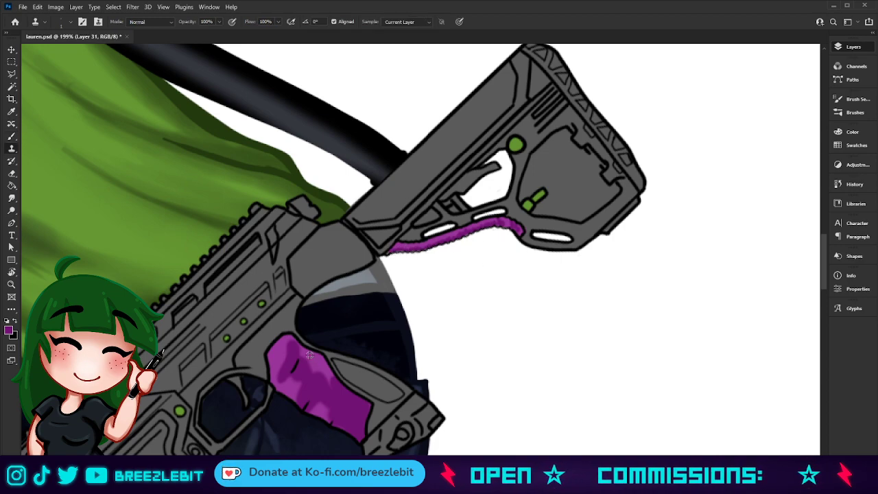
Step: Paint bright purple highlights in Screen mode along the pistol grip's ridges and the stock's lower strut
{"action": "key", "text": "b"}
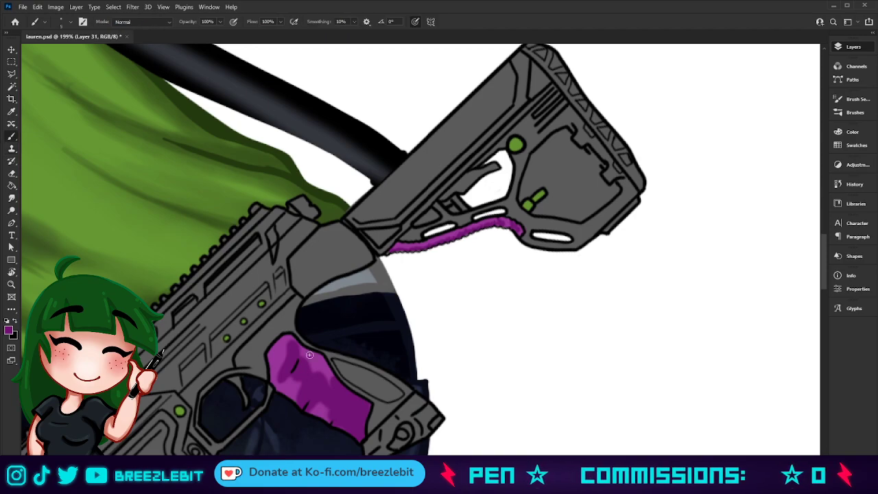
{"action": "key", "text": "shift+alt+s"}
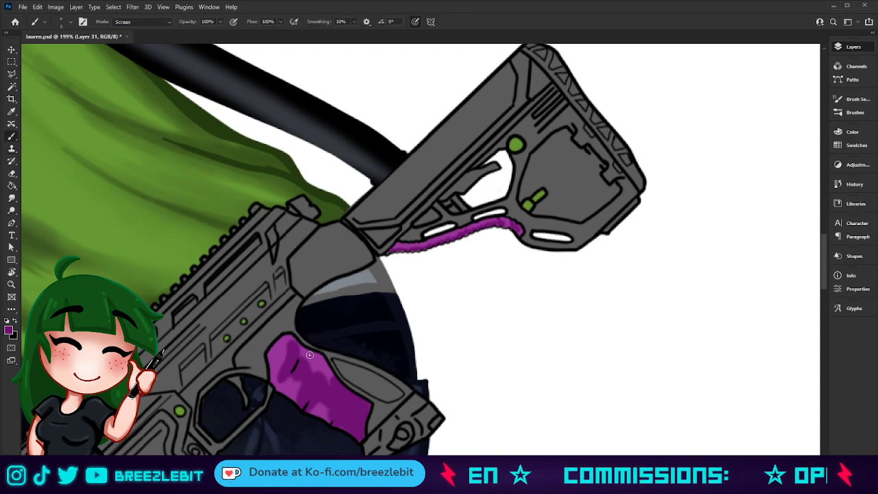
{"action": "mouse_move", "coordinate": [294, 355]}
{"action": "left_mouse_down"}
{"action": "mouse_move", "coordinate": [273, 387]}
{"action": "mouse_move", "coordinate": [308, 399]}
{"action": "mouse_move", "coordinate": [298, 412]}
{"action": "mouse_move", "coordinate": [322, 356]}
{"action": "mouse_move", "coordinate": [329, 430]}
{"action": "mouse_move", "coordinate": [330, 395]}
{"action": "mouse_move", "coordinate": [326, 419]}
{"action": "mouse_move", "coordinate": [306, 413]}
{"action": "mouse_move", "coordinate": [321, 415]}
{"action": "mouse_move", "coordinate": [306, 407]}
{"action": "mouse_move", "coordinate": [319, 388]}
{"action": "mouse_move", "coordinate": [292, 389]}
{"action": "left_mouse_up"}
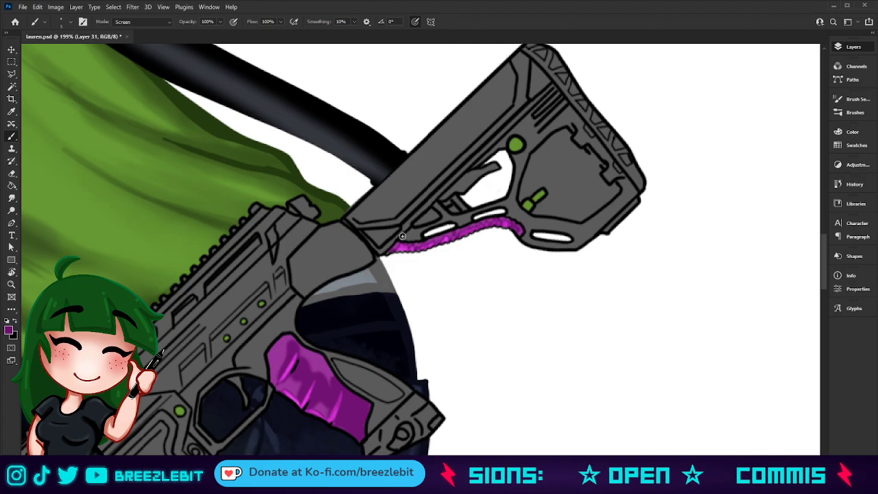
Step: Add bright purple Screen-mode highlights to the upper section and hooked tip of the angled foregrip
{"action": "key", "text": "z"}
{"action": "left_click_drag", "start_coordinate": [412, 268], "coordinate": [248, 333]}
{"action": "left_click_drag", "start_coordinate": [425, 329], "coordinate": [470, 318]}
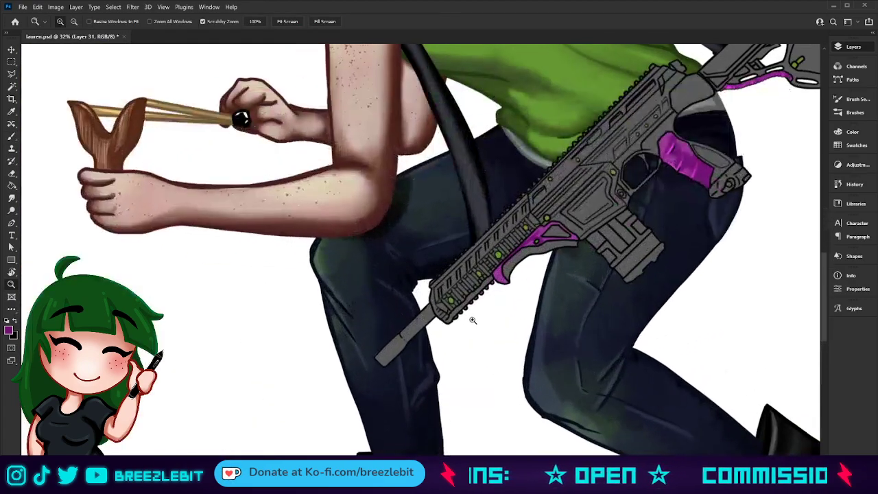
{"action": "key", "text": "b"}
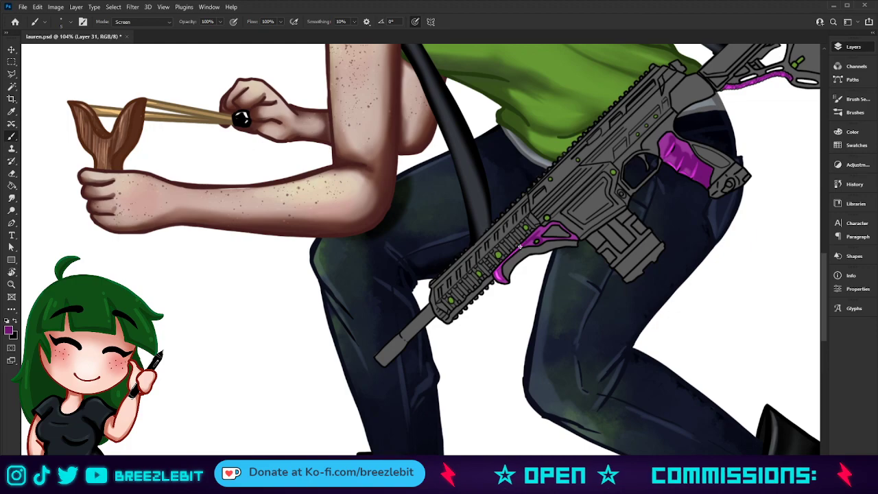
{"action": "left_click_drag", "start_coordinate": [523, 244], "coordinate": [540, 230]}
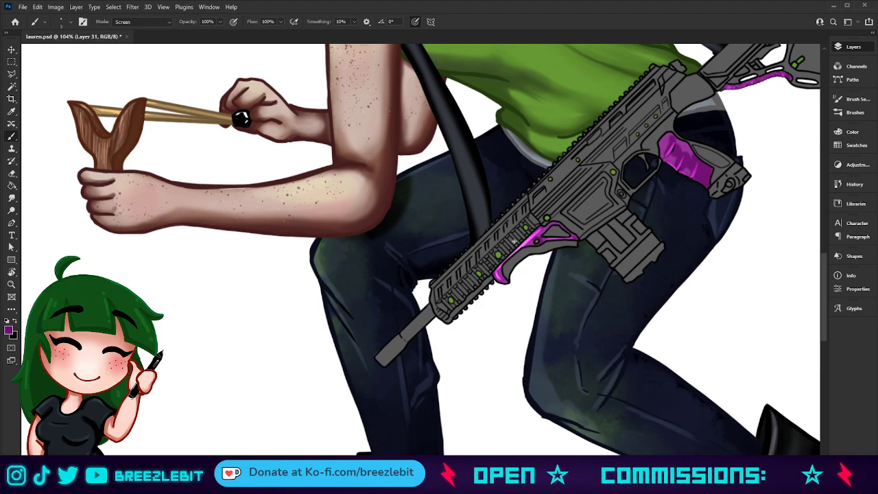
Step: Sample the shirt's green, paint Screen-mode highlights on the rifle's green studs, and brighten the pistol grip's ridges
{"action": "key", "text": "z"}
{"action": "left_click_drag", "start_coordinate": [507, 286], "coordinate": [486, 334]}
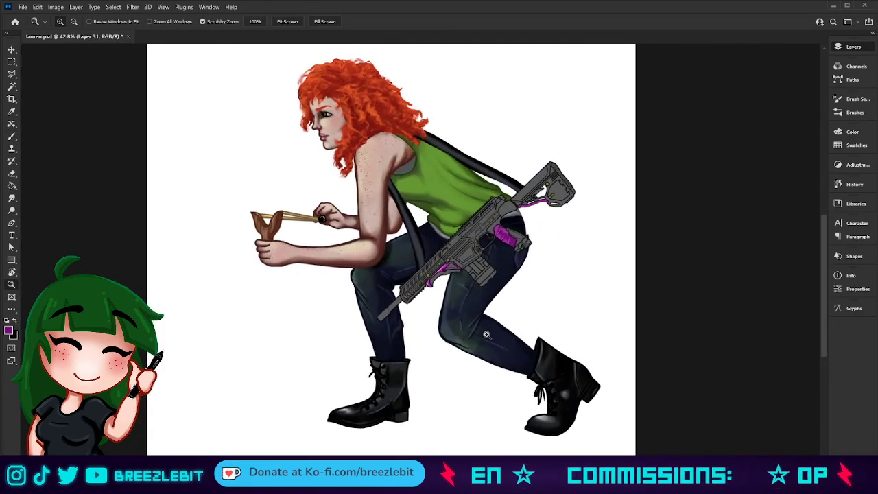
{"action": "left_click_drag", "start_coordinate": [452, 287], "coordinate": [498, 279]}
{"action": "key", "text": "i"}
{"action": "left_click", "coordinate": [419, 77]}
{"action": "key", "text": "b"}
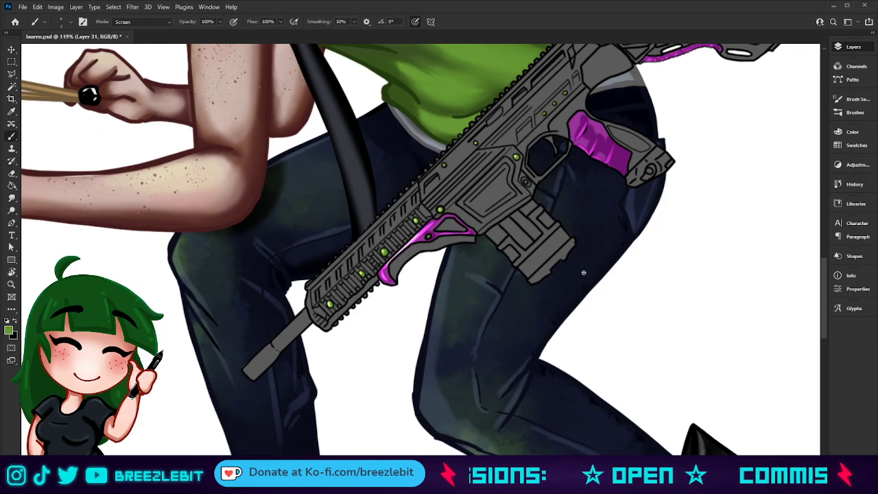
{"action": "left_click_drag", "start_coordinate": [598, 133], "coordinate": [590, 153]}
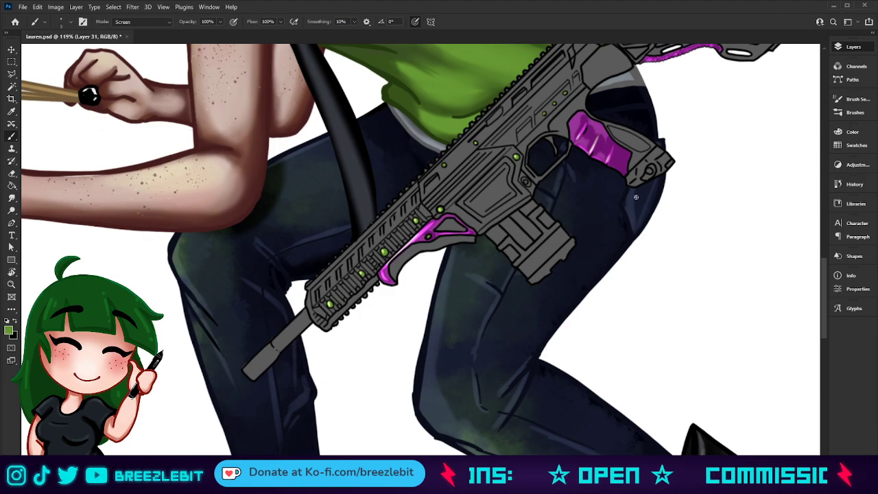
{"action": "key", "text": "z"}
{"action": "mouse_move", "coordinate": [548, 204]}
{"action": "left_mouse_down"}
{"action": "mouse_move", "coordinate": [406, 331]}
{"action": "mouse_move", "coordinate": [519, 261]}
{"action": "left_mouse_up"}
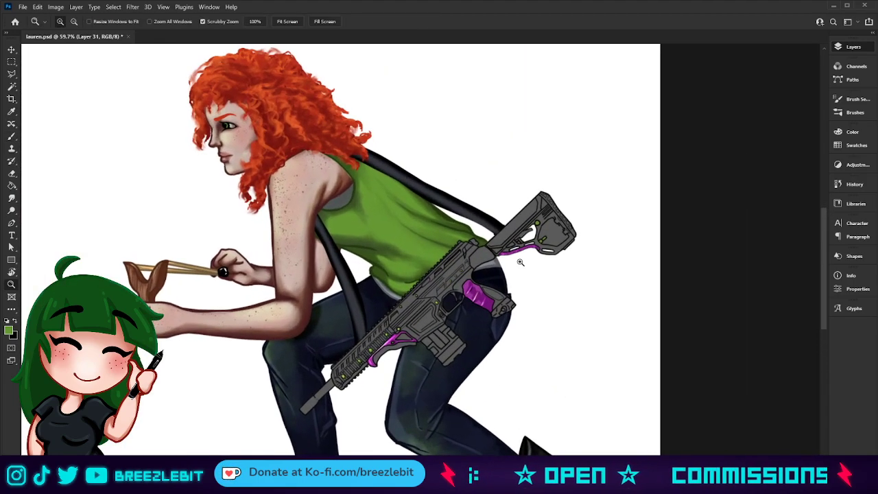
{"action": "key", "text": "b"}
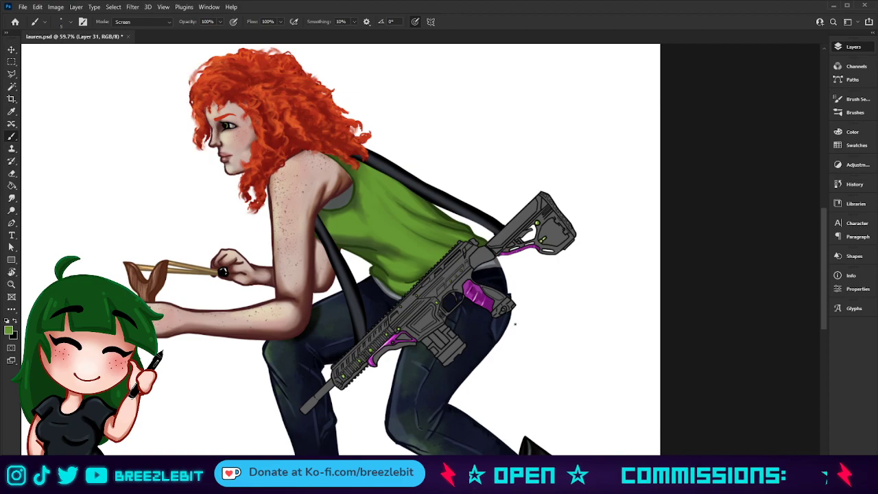
Step: Add a new layer for shading the rifle's body and sample its grey as the base colour
{"action": "key", "text": "z"}
{"action": "mouse_move", "coordinate": [514, 291]}
{"action": "left_mouse_down"}
{"action": "mouse_move", "coordinate": [455, 297]}
{"action": "mouse_move", "coordinate": [535, 276]}
{"action": "left_mouse_up"}
{"action": "left_click_drag", "start_coordinate": [520, 232], "coordinate": [803, 178]}
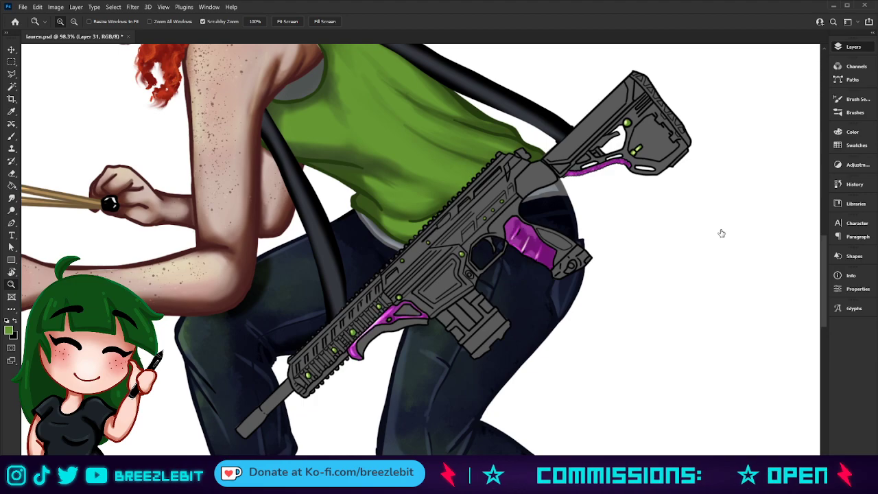
{"action": "left_click", "coordinate": [720, 267]}
{"action": "left_click", "coordinate": [720, 267]}
{"action": "left_click", "coordinate": [769, 259]}
{"action": "key", "text": "ctrl+shift+alt+n"}
{"action": "key", "text": "i"}
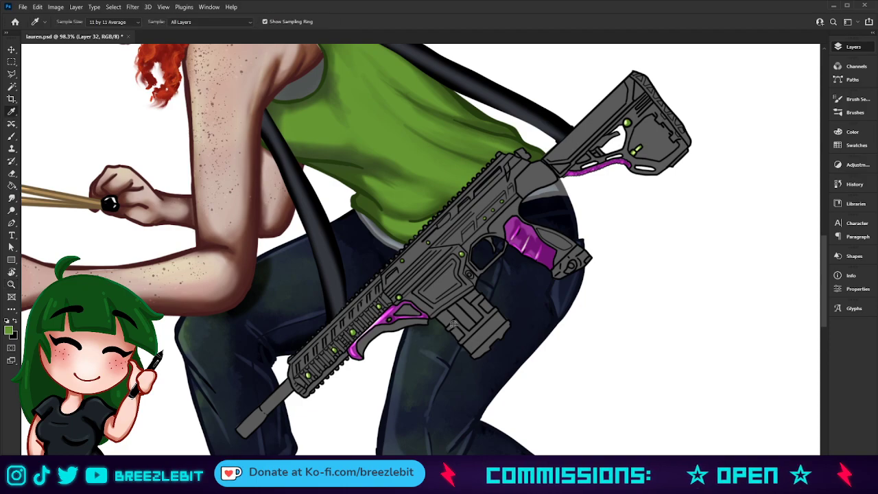
{"action": "left_click", "coordinate": [459, 317]}
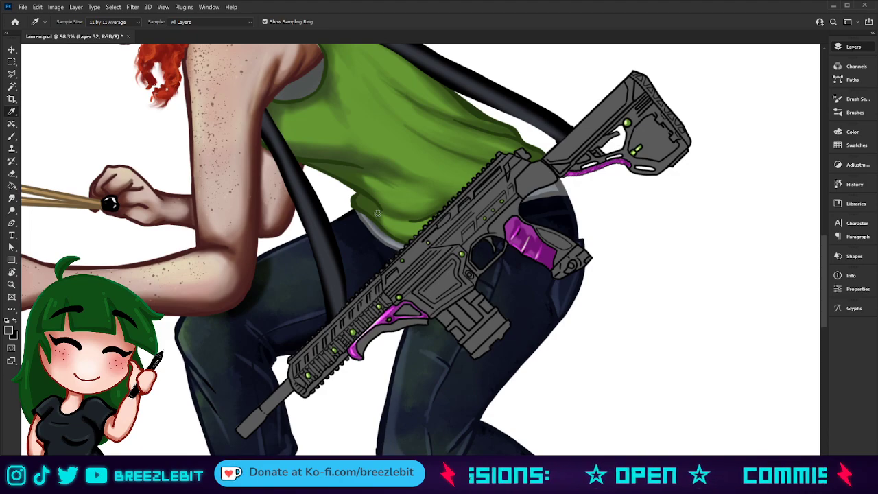
Step: Shade the receiver panels and handguard in dark grey with a soft Normal brush at 50% opacity, enlarged to 40
{"action": "key", "text": "b"}
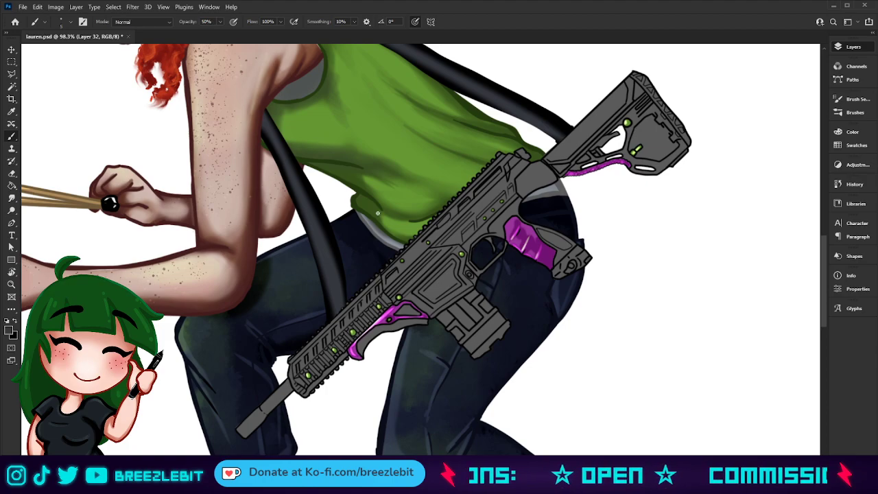
{"action": "key", "text": "bracketright"}
{"action": "key", "text": "bracketright"}
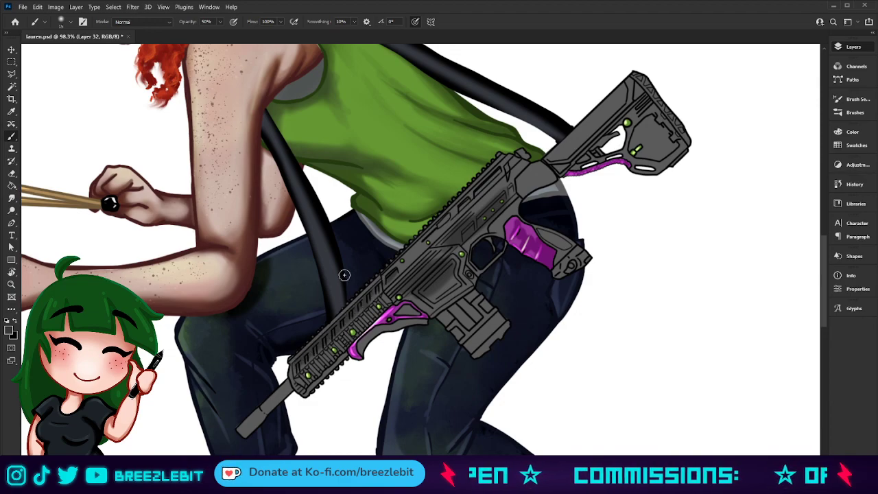
{"action": "key", "text": "bracketright"}
{"action": "key", "text": "bracketright"}
{"action": "key", "text": "bracketright"}
{"action": "key", "text": "bracketright"}
{"action": "mouse_move", "coordinate": [368, 316]}
{"action": "left_mouse_down"}
{"action": "mouse_move", "coordinate": [374, 308]}
{"action": "mouse_move", "coordinate": [357, 325]}
{"action": "left_mouse_up"}
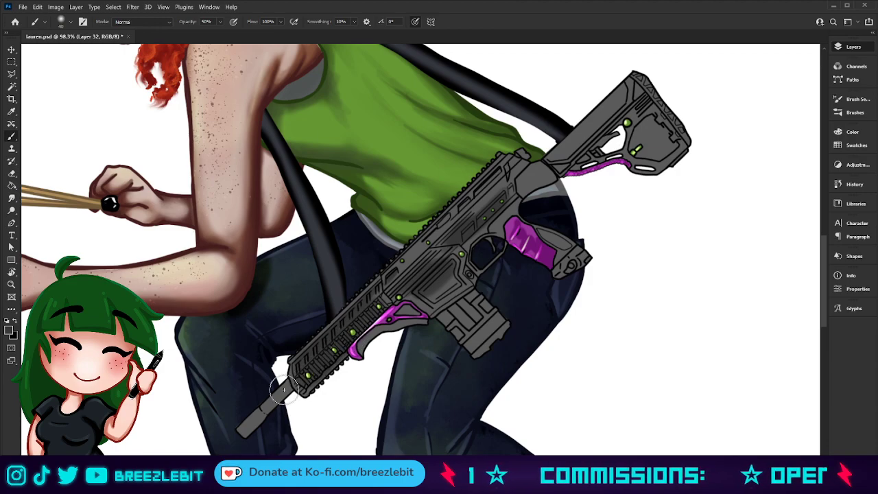
Step: Darken the magazine, stock, rear grip frame, barrel and upper receiver with soft dark grey strokes
{"action": "mouse_move", "coordinate": [457, 324]}
{"action": "left_mouse_down"}
{"action": "mouse_move", "coordinate": [479, 319]}
{"action": "mouse_move", "coordinate": [496, 345]}
{"action": "mouse_move", "coordinate": [504, 332]}
{"action": "left_mouse_up"}
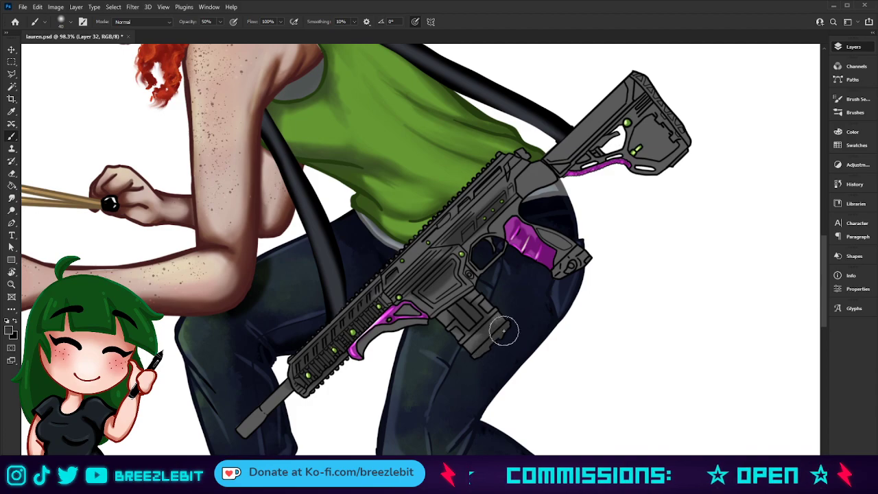
{"action": "mouse_move", "coordinate": [647, 147]}
{"action": "left_mouse_down"}
{"action": "mouse_move", "coordinate": [652, 134]}
{"action": "mouse_move", "coordinate": [684, 153]}
{"action": "left_mouse_up"}
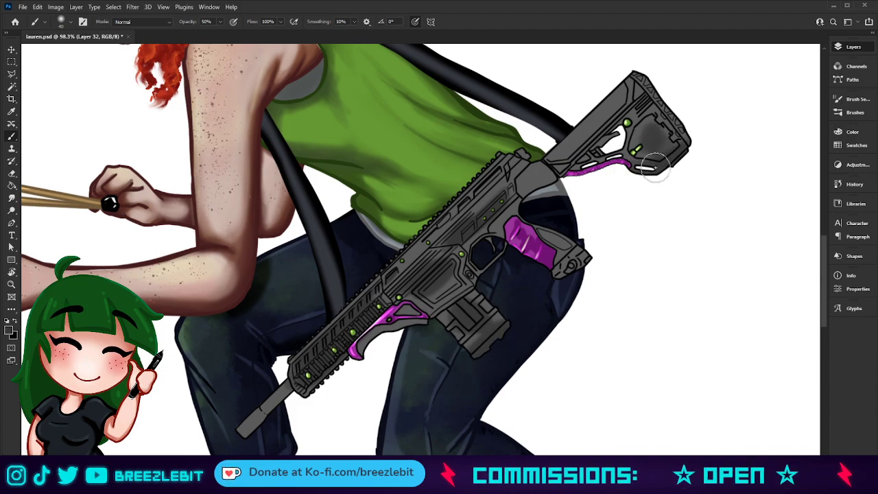
{"action": "mouse_move", "coordinate": [611, 140]}
{"action": "left_mouse_down"}
{"action": "mouse_move", "coordinate": [574, 165]}
{"action": "mouse_move", "coordinate": [615, 132]}
{"action": "mouse_move", "coordinate": [581, 162]}
{"action": "mouse_move", "coordinate": [605, 138]}
{"action": "mouse_move", "coordinate": [601, 106]}
{"action": "mouse_move", "coordinate": [657, 85]}
{"action": "mouse_move", "coordinate": [635, 65]}
{"action": "mouse_move", "coordinate": [689, 137]}
{"action": "mouse_move", "coordinate": [649, 84]}
{"action": "left_mouse_up"}
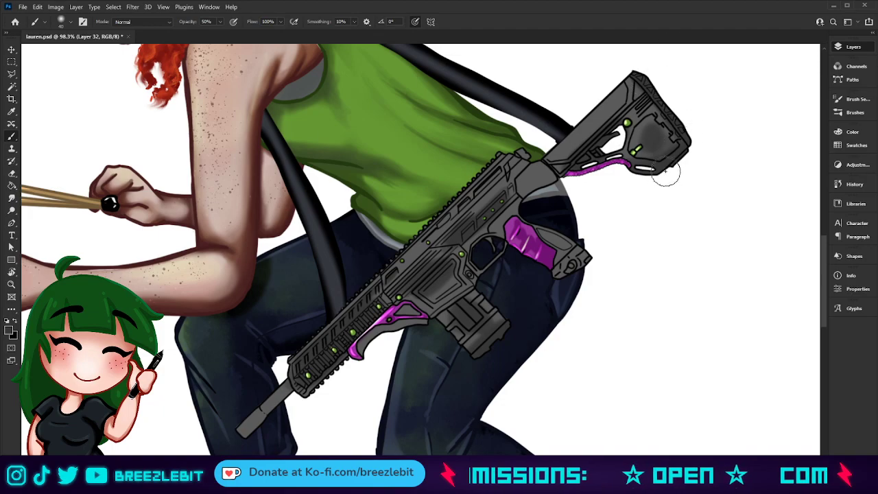
{"action": "mouse_move", "coordinate": [564, 170]}
{"action": "left_mouse_down"}
{"action": "mouse_move", "coordinate": [538, 154]}
{"action": "mouse_move", "coordinate": [555, 196]}
{"action": "mouse_move", "coordinate": [535, 187]}
{"action": "mouse_move", "coordinate": [522, 208]}
{"action": "left_mouse_up"}
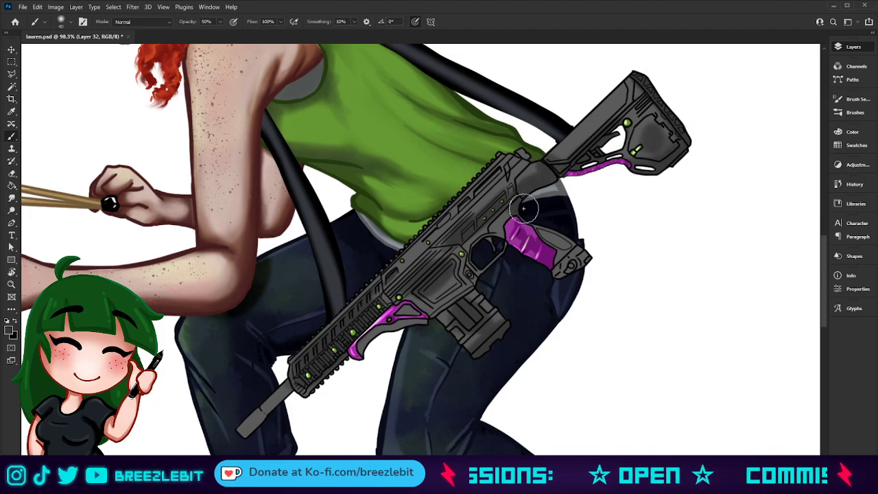
{"action": "mouse_move", "coordinate": [562, 271]}
{"action": "left_mouse_down"}
{"action": "mouse_move", "coordinate": [580, 244]}
{"action": "mouse_move", "coordinate": [562, 239]}
{"action": "mouse_move", "coordinate": [557, 249]}
{"action": "mouse_move", "coordinate": [496, 196]}
{"action": "left_mouse_up"}
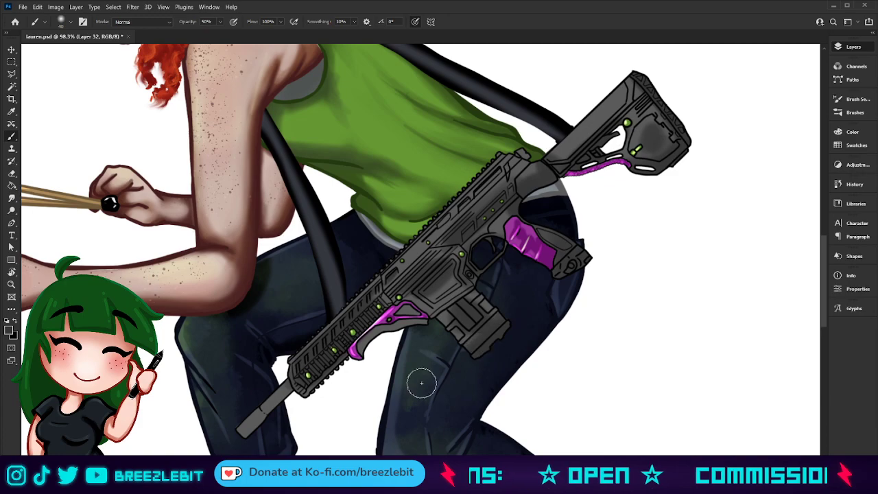
{"action": "left_click_drag", "start_coordinate": [282, 412], "coordinate": [236, 451]}
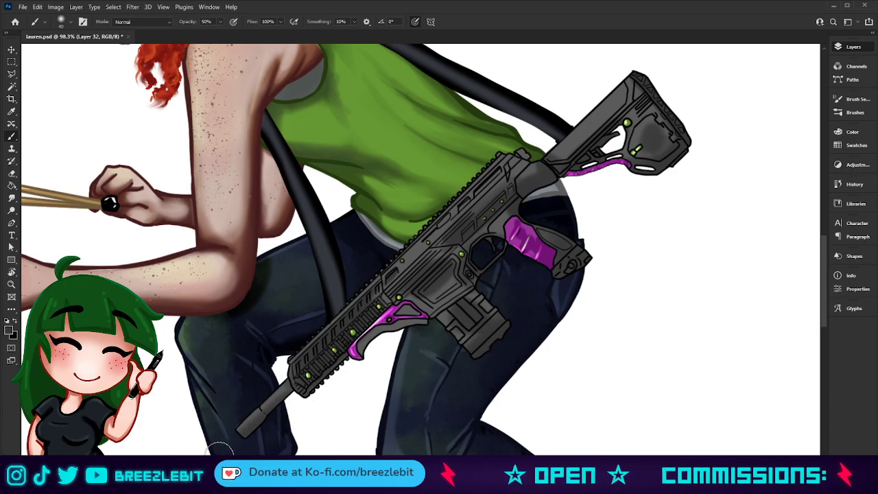
{"action": "left_click_drag", "start_coordinate": [513, 162], "coordinate": [369, 309]}
Step: Paint thin white Screen-mode highlights on the rifle's handguard and barrel with a smaller brush
{"action": "key", "text": "alt+shift+s"}
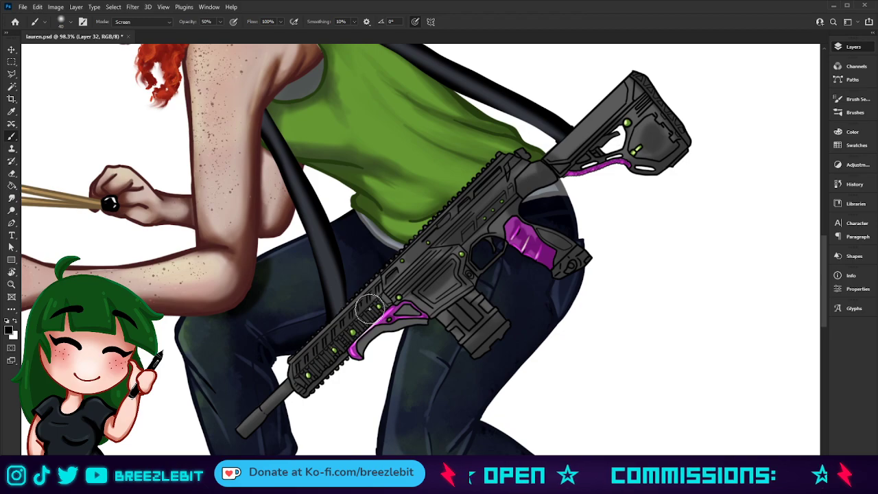
{"action": "key", "text": "bracketleft"}
{"action": "key", "text": "bracketleft"}
{"action": "key", "text": "bracketleft"}
{"action": "mouse_move", "coordinate": [390, 265]}
{"action": "left_mouse_down"}
{"action": "mouse_move", "coordinate": [349, 306]}
{"action": "mouse_move", "coordinate": [377, 282]}
{"action": "mouse_move", "coordinate": [354, 313]}
{"action": "left_mouse_up"}
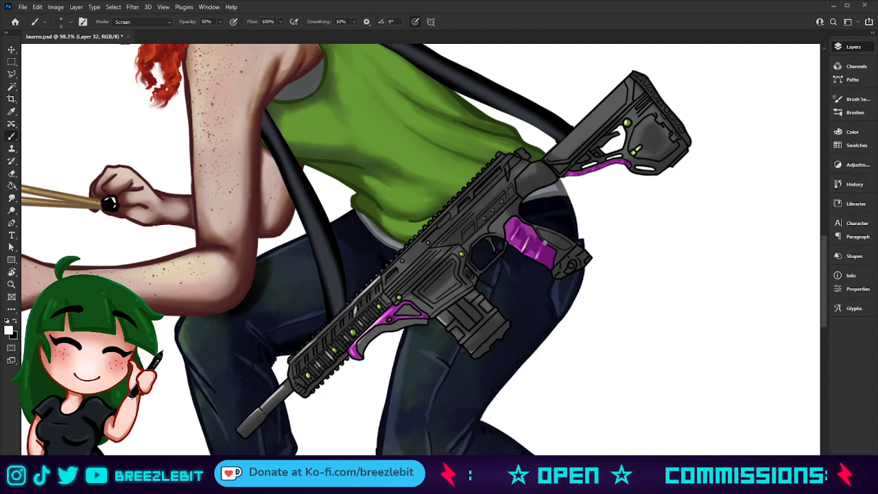
Step: Add thin white highlights to the rear of the pistol grip, the stock, the receiver panels and the foregrip's underside
{"action": "left_click_drag", "start_coordinate": [543, 238], "coordinate": [556, 251]}
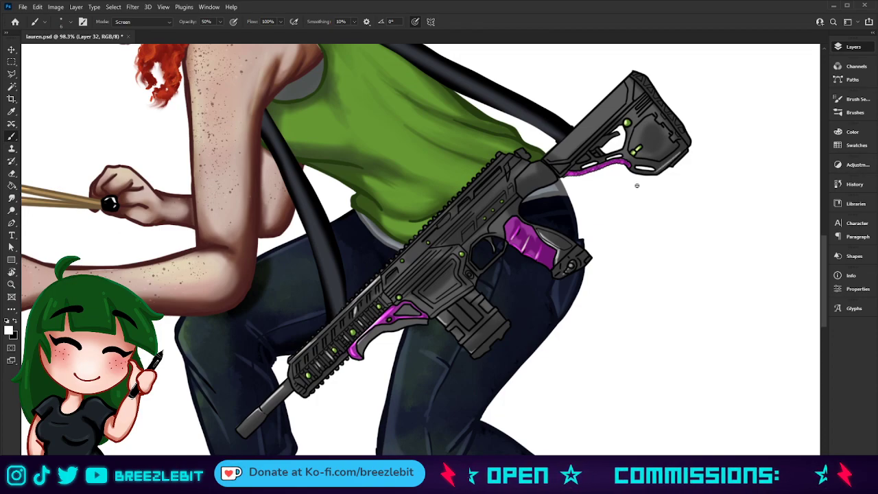
{"action": "mouse_move", "coordinate": [607, 105]}
{"action": "left_mouse_down"}
{"action": "mouse_move", "coordinate": [550, 153]}
{"action": "mouse_move", "coordinate": [602, 108]}
{"action": "mouse_move", "coordinate": [574, 135]}
{"action": "left_mouse_up"}
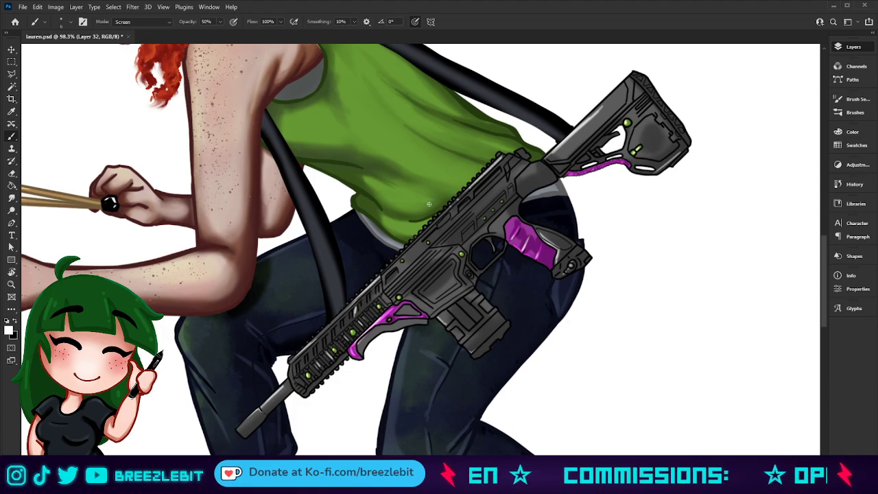
{"action": "left_click_drag", "start_coordinate": [478, 209], "coordinate": [403, 278]}
{"action": "mouse_move", "coordinate": [440, 250]}
{"action": "left_mouse_down"}
{"action": "mouse_move", "coordinate": [400, 284]}
{"action": "mouse_move", "coordinate": [404, 294]}
{"action": "mouse_move", "coordinate": [415, 289]}
{"action": "left_mouse_up"}
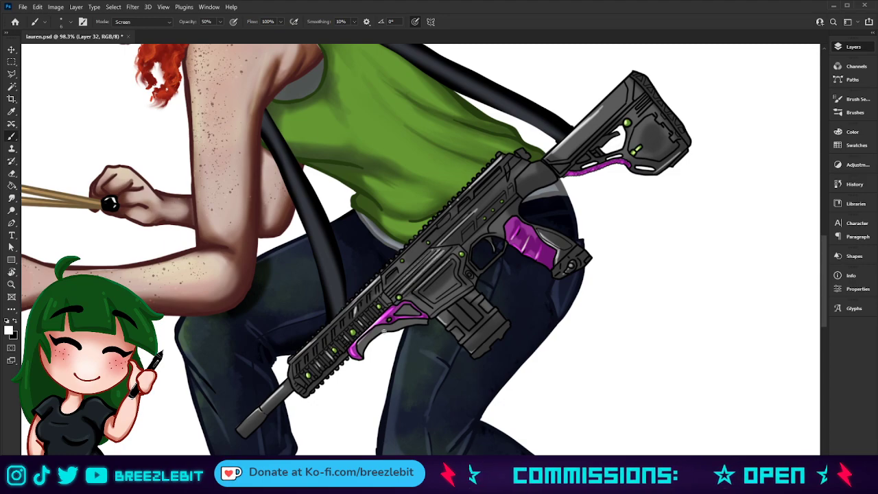
{"action": "key", "text": "z"}
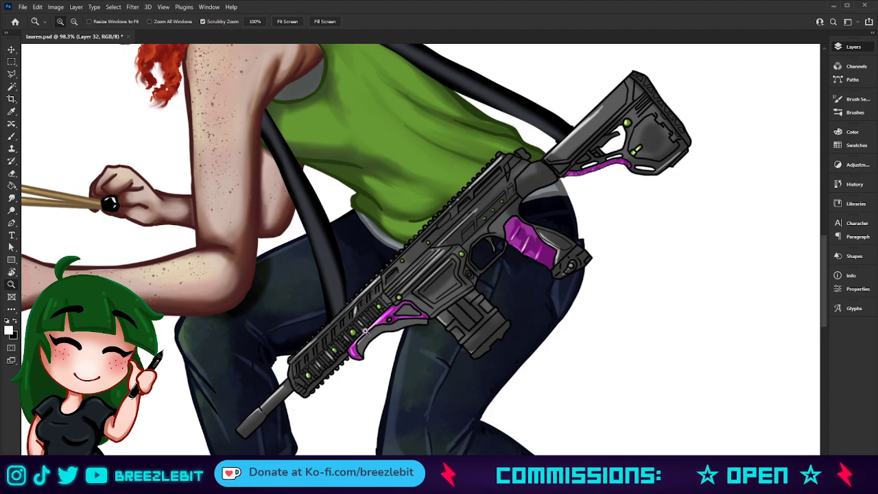
{"action": "key", "text": "b"}
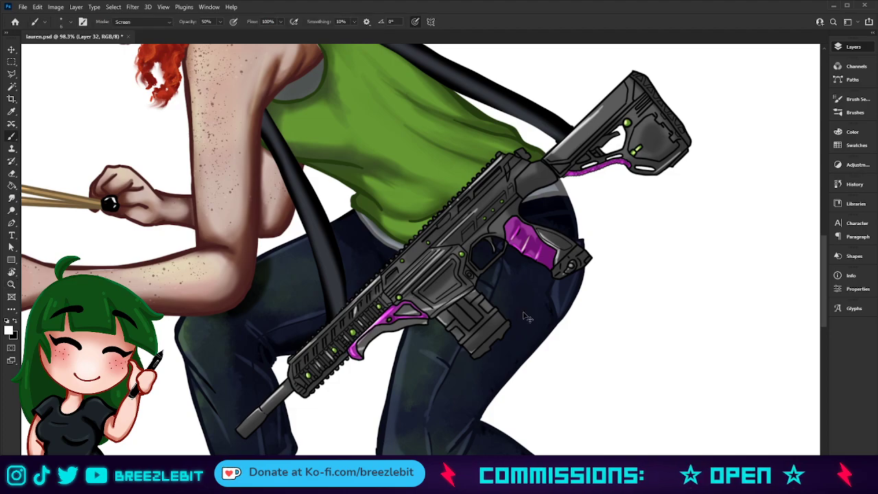
Step: Try inverting the Background layer from white to black behind the whole character
{"action": "key", "text": "z"}
{"action": "left_click_drag", "start_coordinate": [501, 309], "coordinate": [441, 337]}
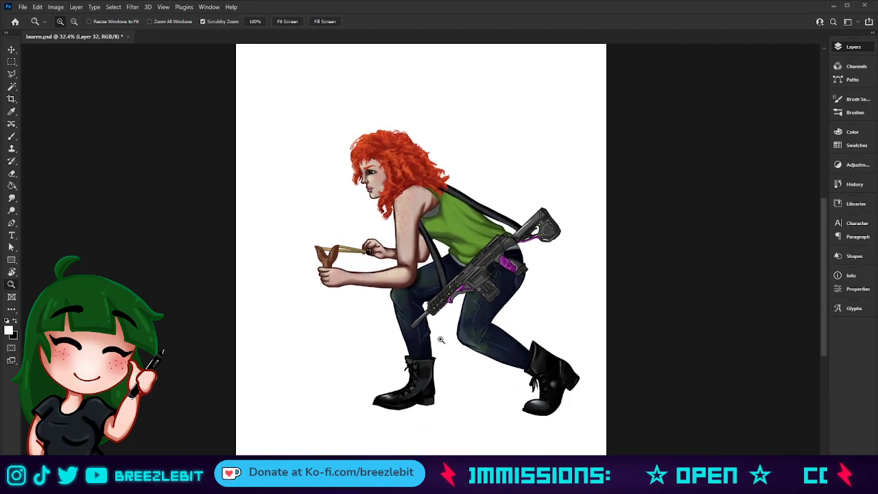
{"action": "left_click", "coordinate": [791, 449]}
{"action": "key", "text": "ctrl+i"}
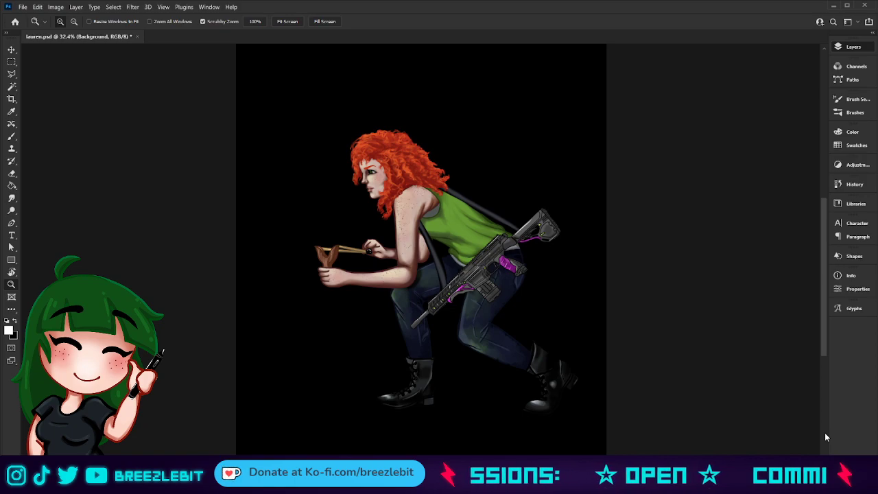
{"action": "key", "text": "ctrl+z"}
Step: Save the illustration and review the whole figure on its white background
{"action": "key", "text": "ctrl+s"}
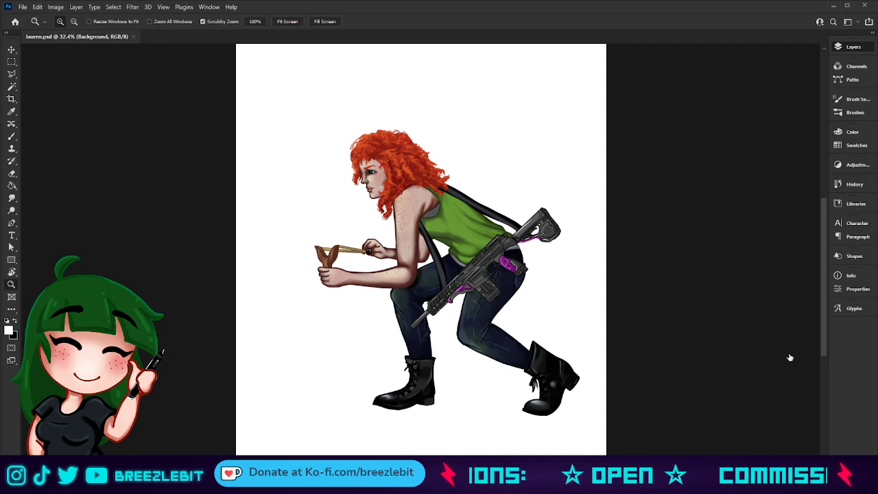
{"action": "left_click_drag", "start_coordinate": [553, 298], "coordinate": [527, 306]}
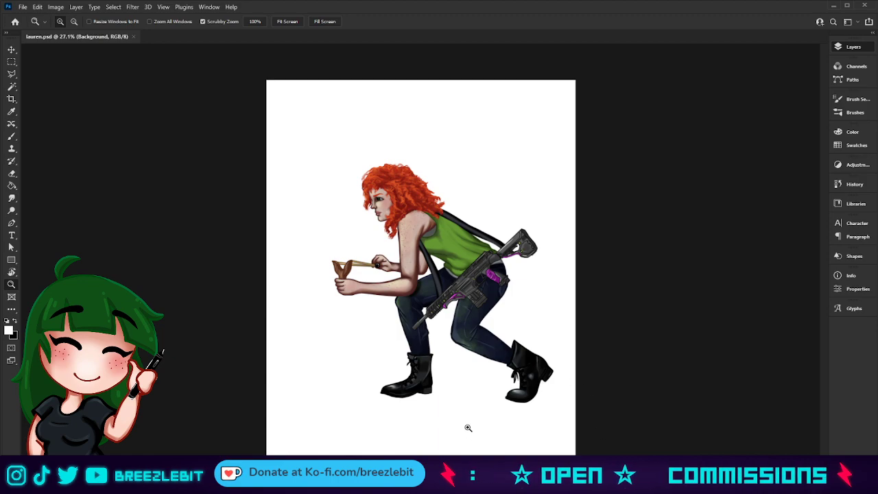
{"action": "left_click_drag", "start_coordinate": [387, 268], "coordinate": [402, 269]}
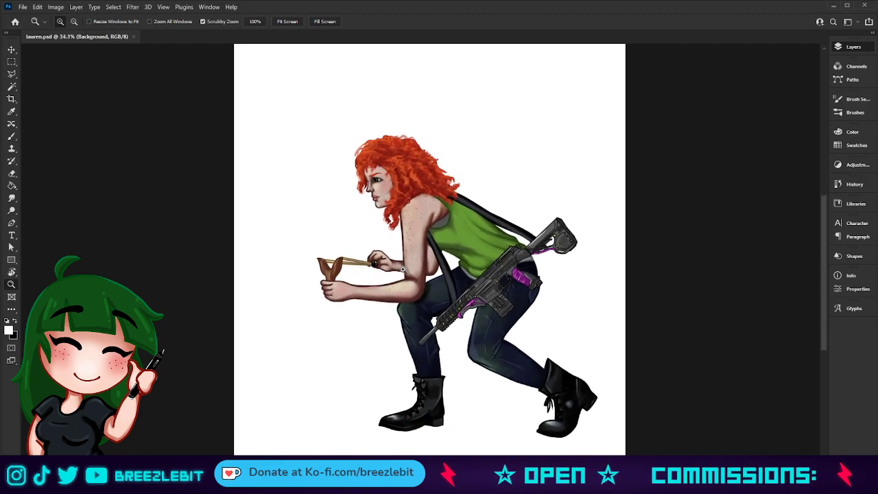
Step: Add a new layer for the eyebrow details and sample a dark red from the hair lock below the chin
{"action": "left_click_drag", "start_coordinate": [392, 181], "coordinate": [446, 187]}
{"action": "left_click_drag", "start_coordinate": [354, 214], "coordinate": [758, 227]}
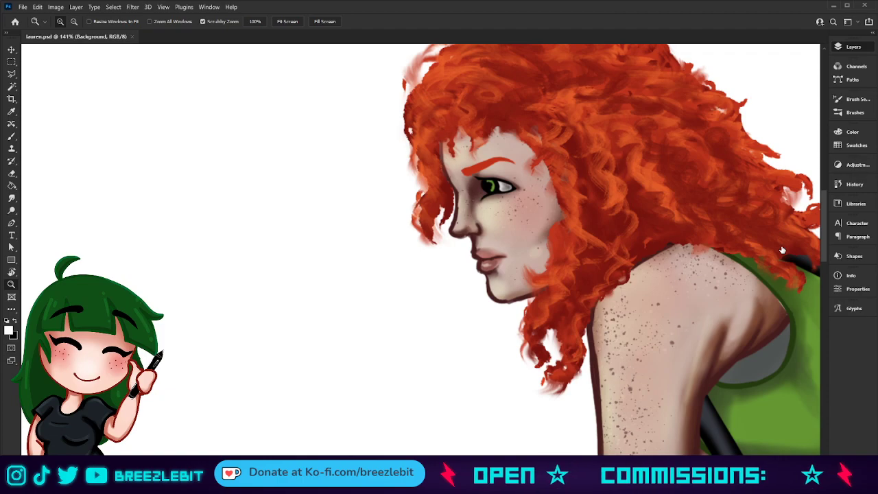
{"action": "left_click", "coordinate": [775, 211]}
{"action": "key", "text": "ctrl+shift+alt+n"}
{"action": "key", "text": "ctrl+0"}
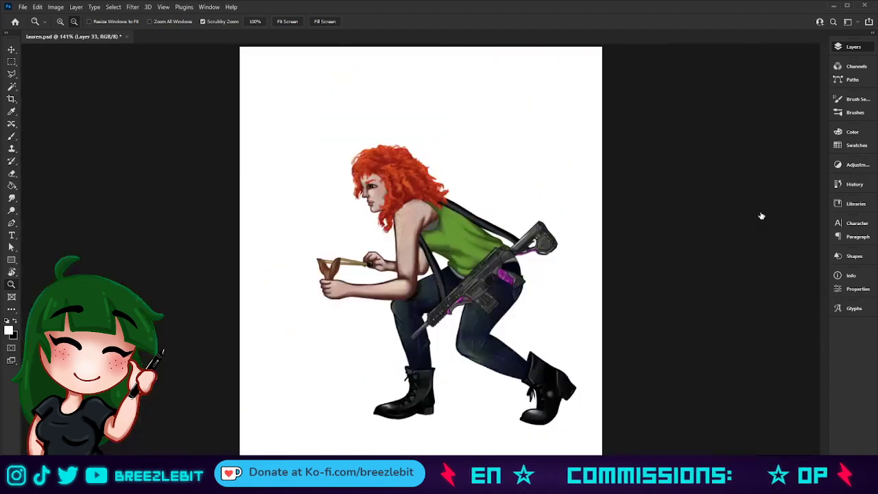
{"action": "left_click_drag", "start_coordinate": [364, 201], "coordinate": [452, 209]}
{"action": "key", "text": "i"}
{"action": "left_click", "coordinate": [439, 376]}
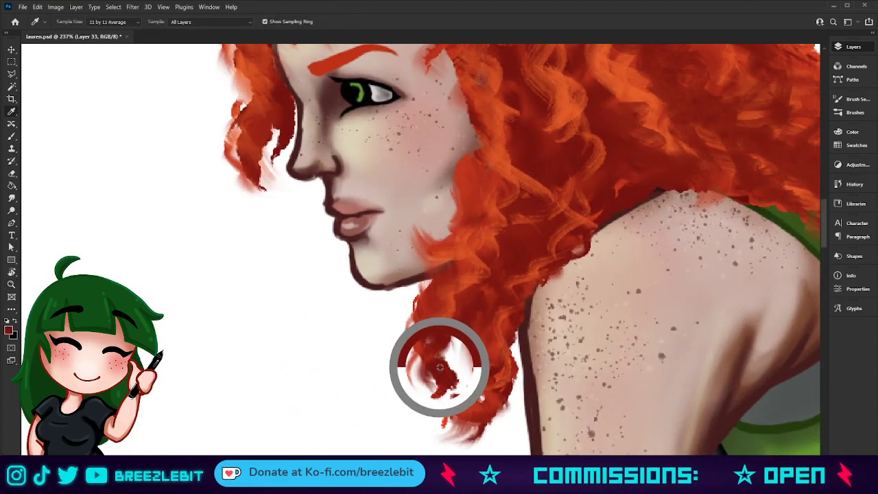
Step: Paint fine dark red hair strokes into the eyebrow with a smaller brush in Normal mode at 100% opacity
{"action": "left_click_drag", "start_coordinate": [388, 155], "coordinate": [379, 276]}
{"action": "key", "text": "b"}
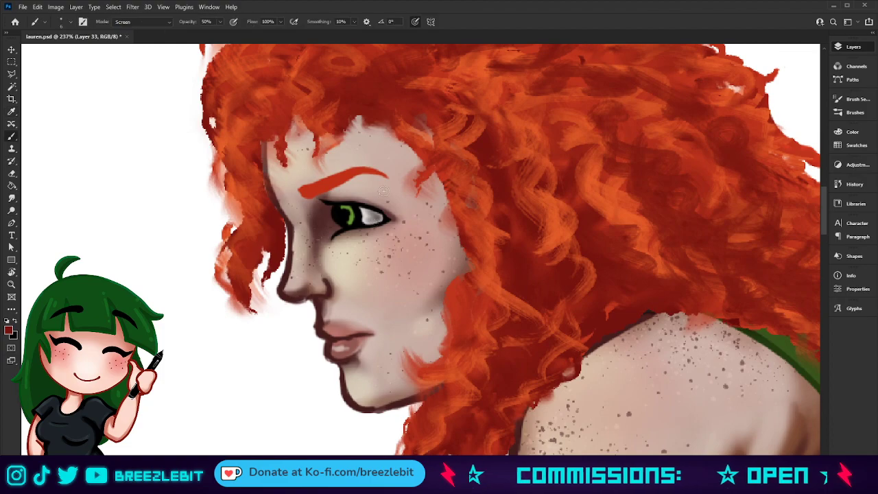
{"action": "key", "text": "bracketleft"}
{"action": "key", "text": "bracketleft"}
{"action": "key", "text": "bracketleft"}
{"action": "key", "text": "bracketleft"}
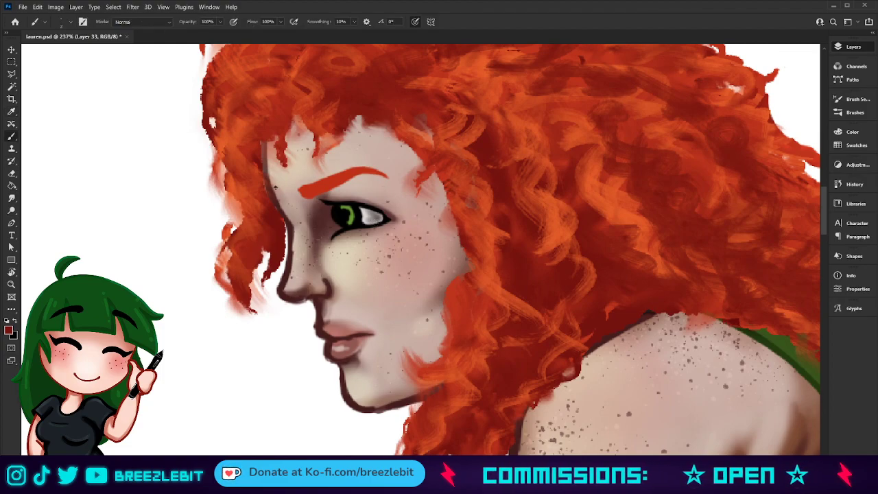
{"action": "left_click_drag", "start_coordinate": [348, 177], "coordinate": [355, 179]}
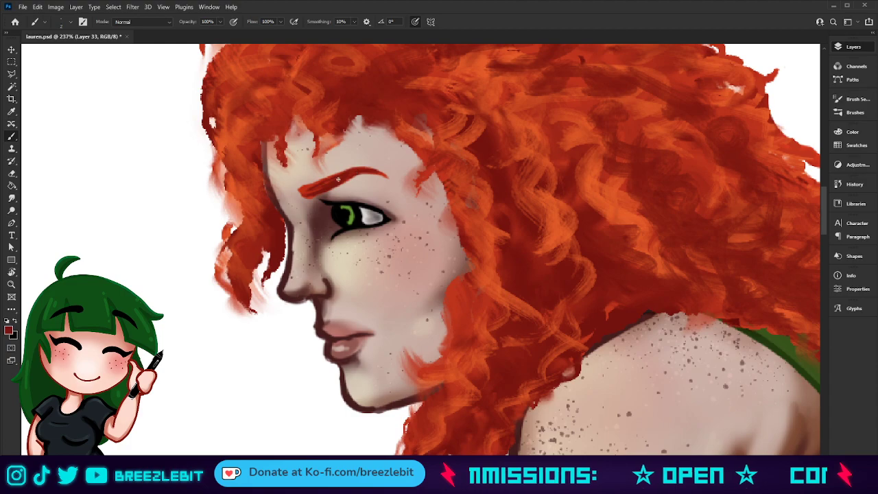
{"action": "key", "text": "z"}
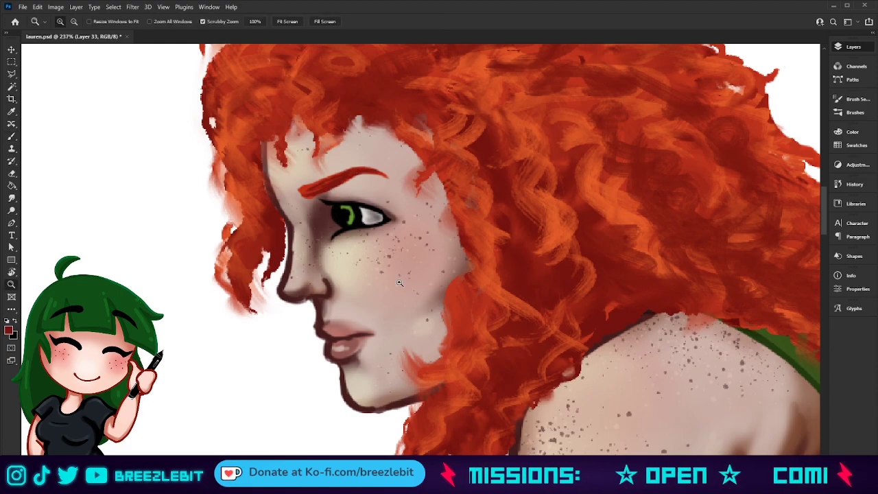
{"action": "left_click_drag", "start_coordinate": [345, 274], "coordinate": [316, 329]}
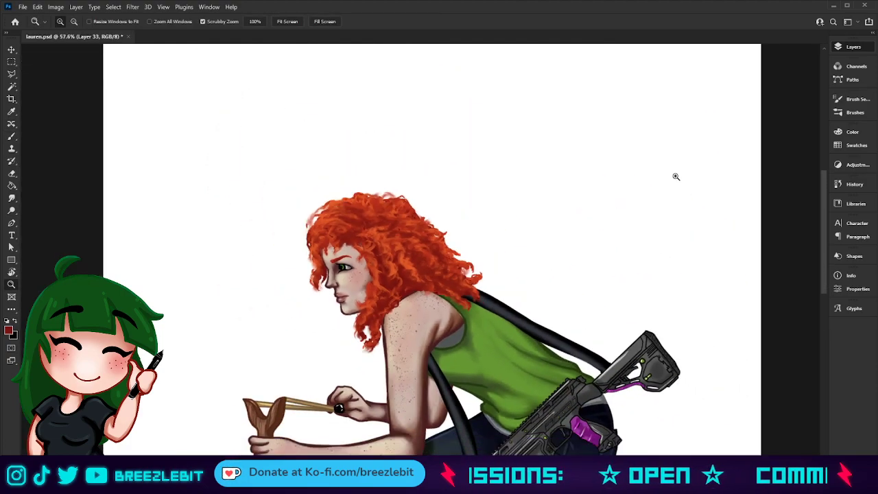
Step: Add another new layer and paint small white highlights on the eye's iris and eyeball with a tiny brush
{"action": "left_click", "coordinate": [777, 114]}
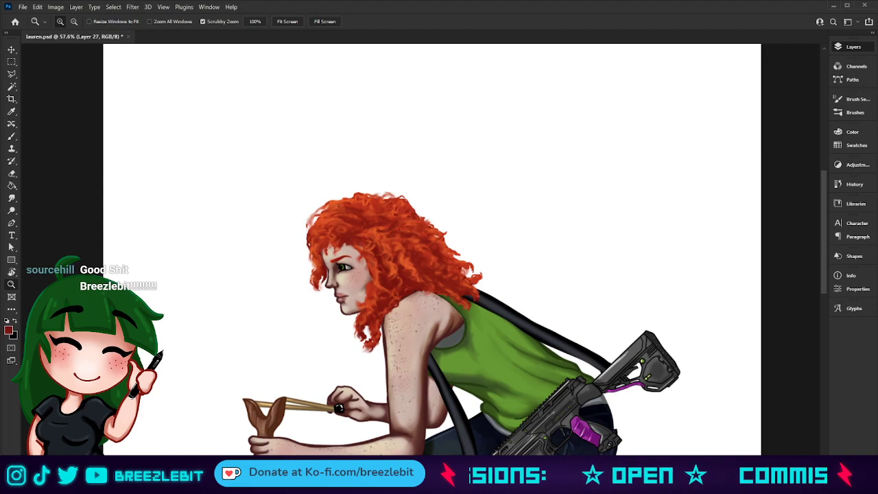
{"action": "left_click_drag", "start_coordinate": [376, 244], "coordinate": [394, 278]}
{"action": "key", "text": "d"}
{"action": "key", "text": "x"}
{"action": "left_click_drag", "start_coordinate": [321, 214], "coordinate": [337, 234]}
{"action": "key", "text": "b"}
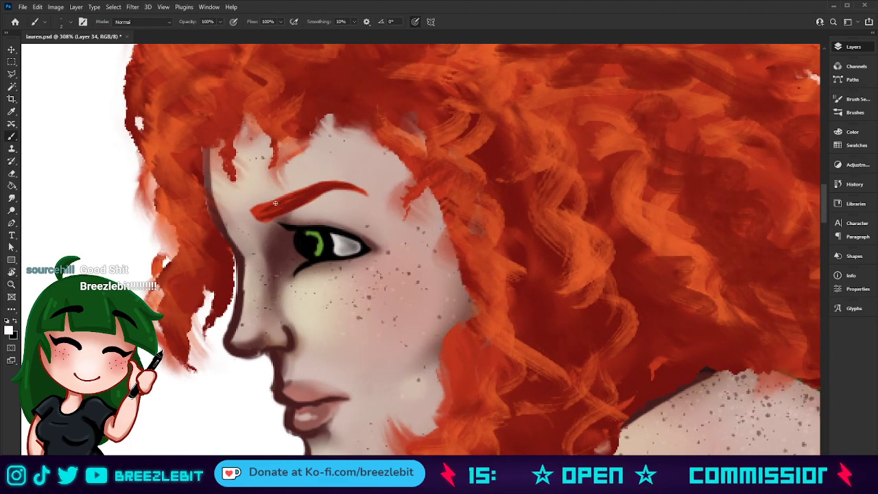
{"action": "key", "text": "bracketleft"}
{"action": "key", "text": "bracketleft"}
{"action": "key", "text": "bracketleft"}
{"action": "mouse_move", "coordinate": [326, 242]}
{"action": "left_mouse_down"}
{"action": "mouse_move", "coordinate": [374, 269]}
{"action": "mouse_move", "coordinate": [354, 248]}
{"action": "left_mouse_up"}
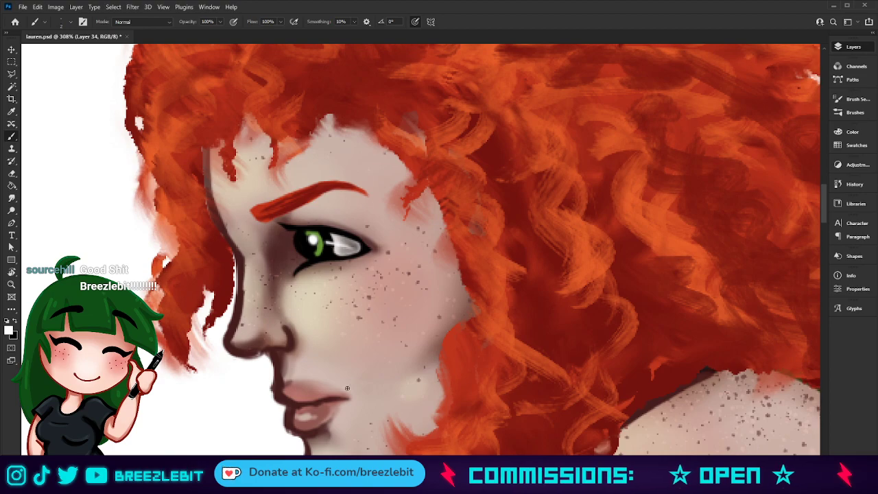
Step: Save the illustration and review the whole figure
{"action": "key", "text": "z"}
{"action": "mouse_move", "coordinate": [392, 322]}
{"action": "left_mouse_down"}
{"action": "mouse_move", "coordinate": [308, 380]}
{"action": "mouse_move", "coordinate": [348, 411]}
{"action": "mouse_move", "coordinate": [334, 345]}
{"action": "mouse_move", "coordinate": [373, 376]}
{"action": "mouse_move", "coordinate": [363, 348]}
{"action": "left_mouse_up"}
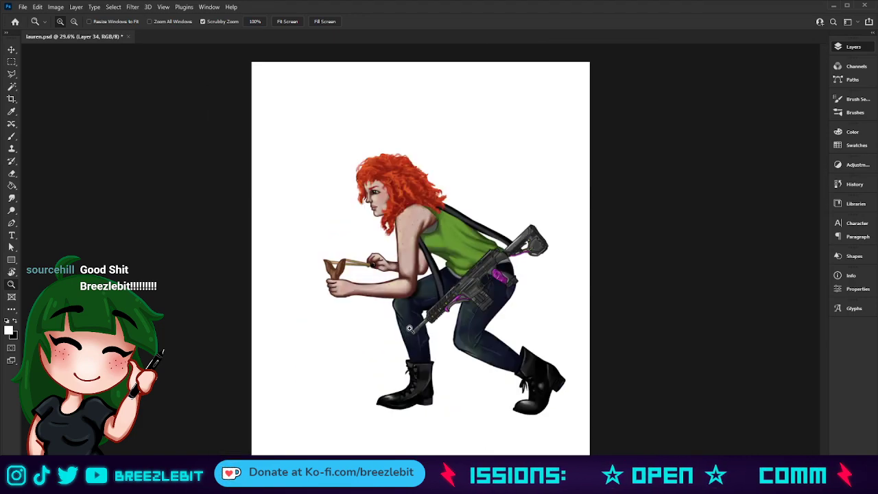
{"action": "key", "text": "ctrl+s"}
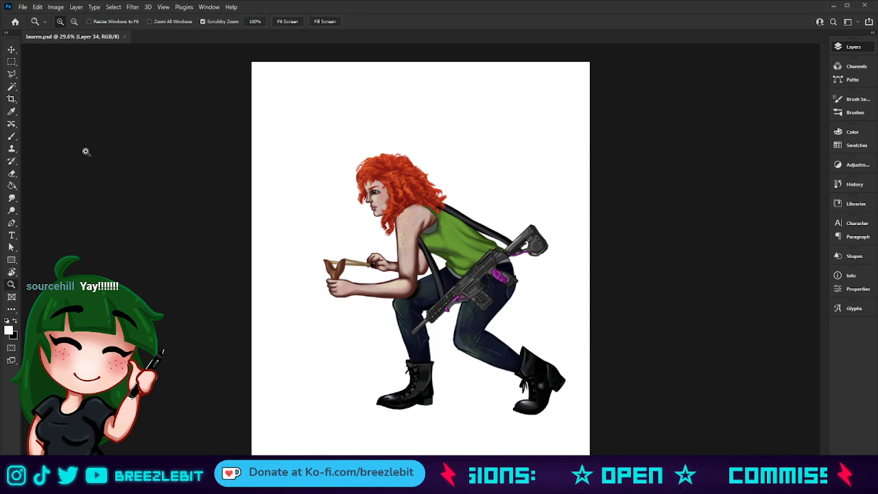
{"action": "left_click_drag", "start_coordinate": [491, 224], "coordinate": [507, 216]}
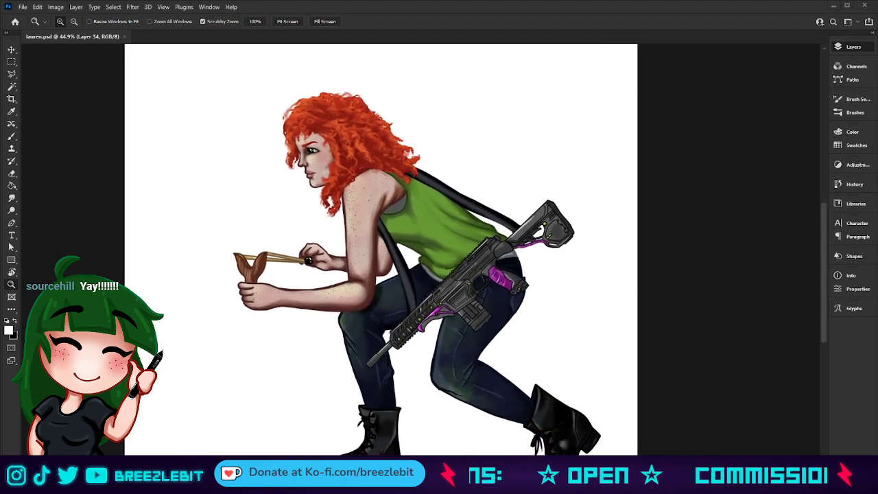